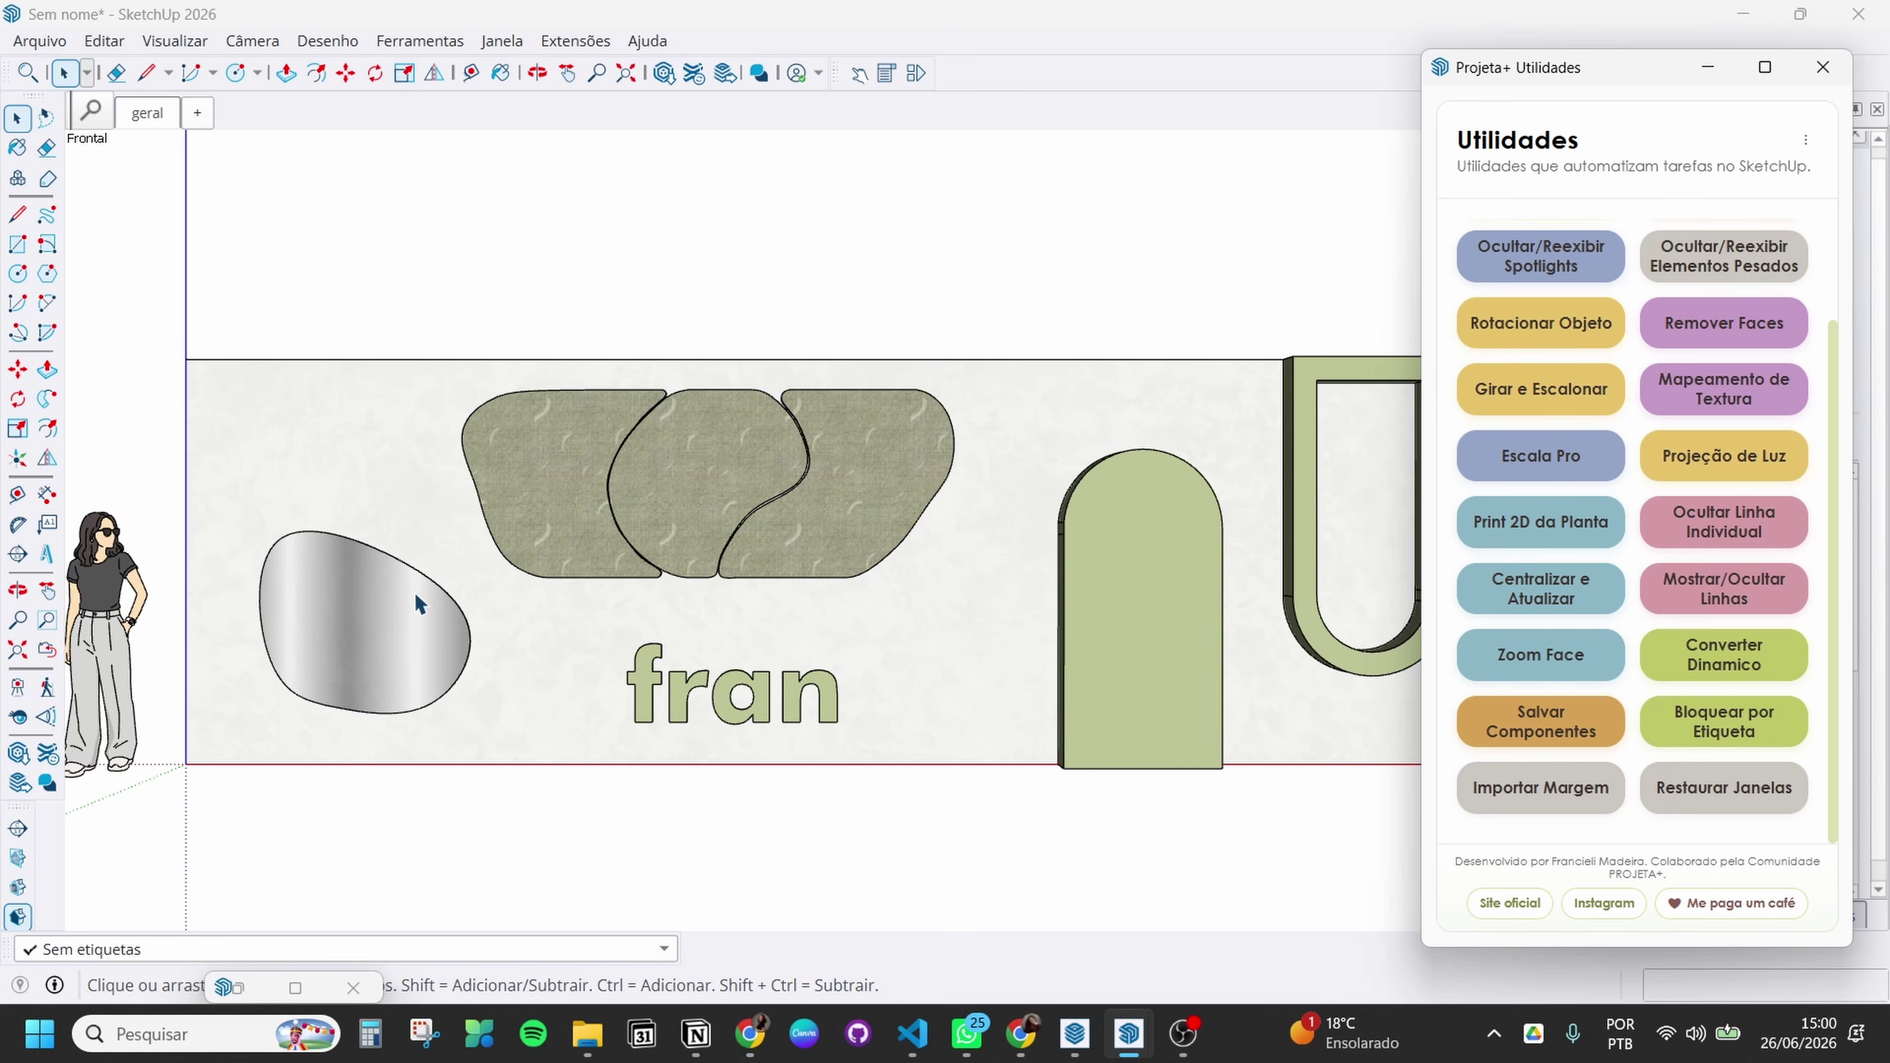
Examine the objects along the wall, from the mirror and upholstered panels to the arch, frame and shelves
middle_click_drag(771, 600, 671, 595, "shift")
middle_click_drag(1103, 584, 921, 585, "shift")
mouse_move(1191, 597)
middle_mouse_down("shift")
mouse_move(899, 617)
mouse_move(1228, 592)
middle_mouse_up("shift")
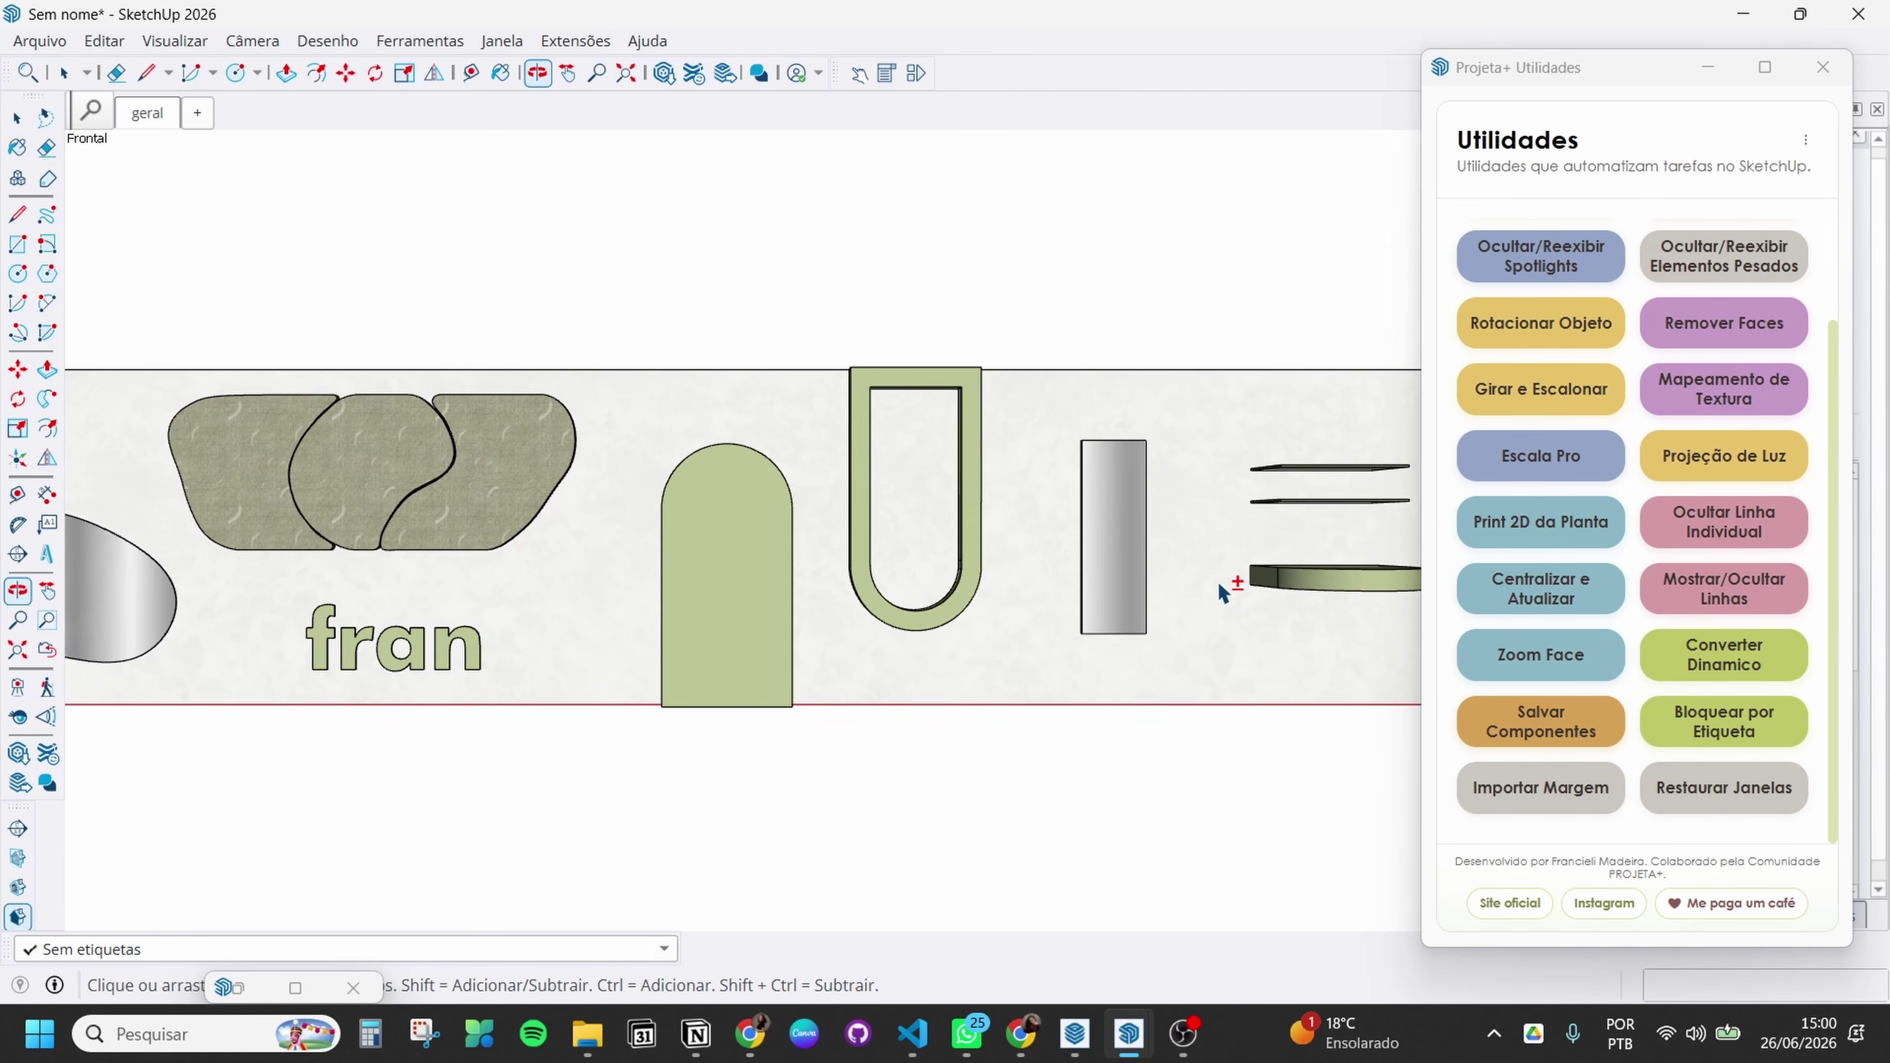
scroll(1228, 592, "down", 2)
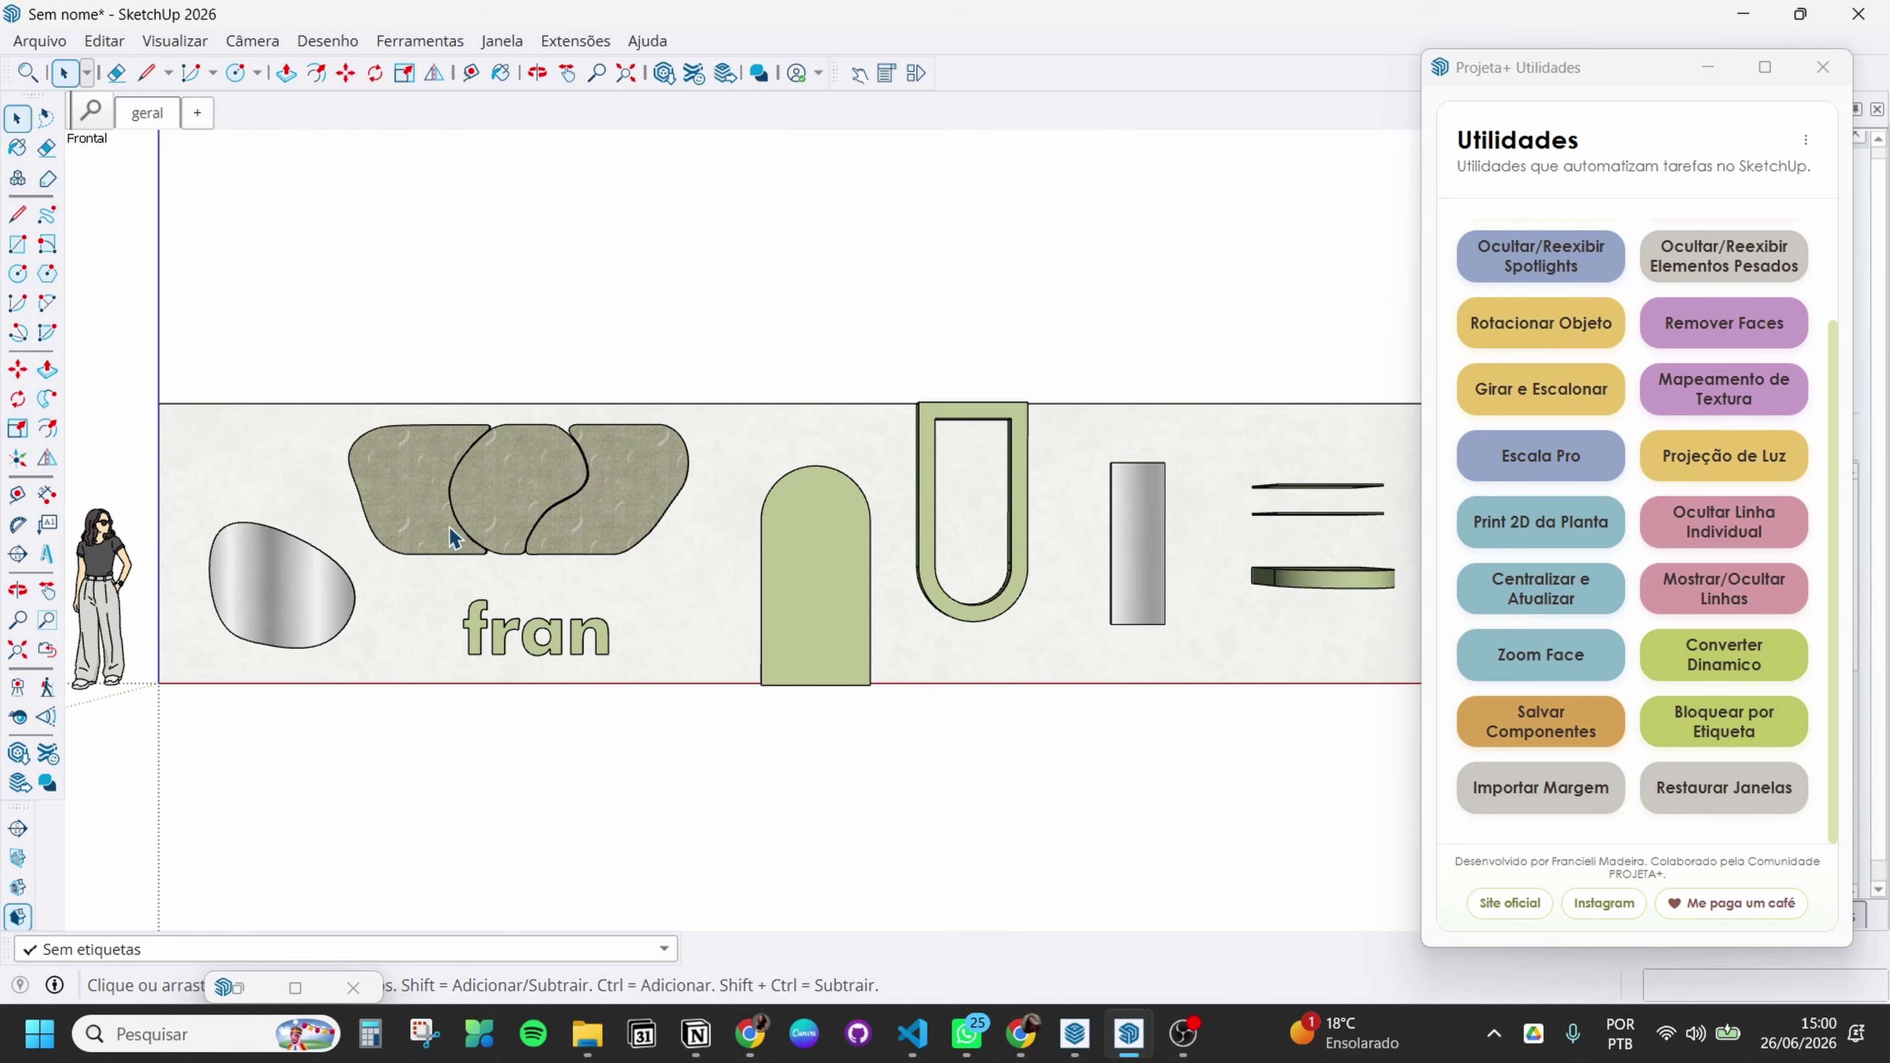
scroll(313, 572, "up", 2)
middle_click_drag(313, 572, 924, 644, "shift")
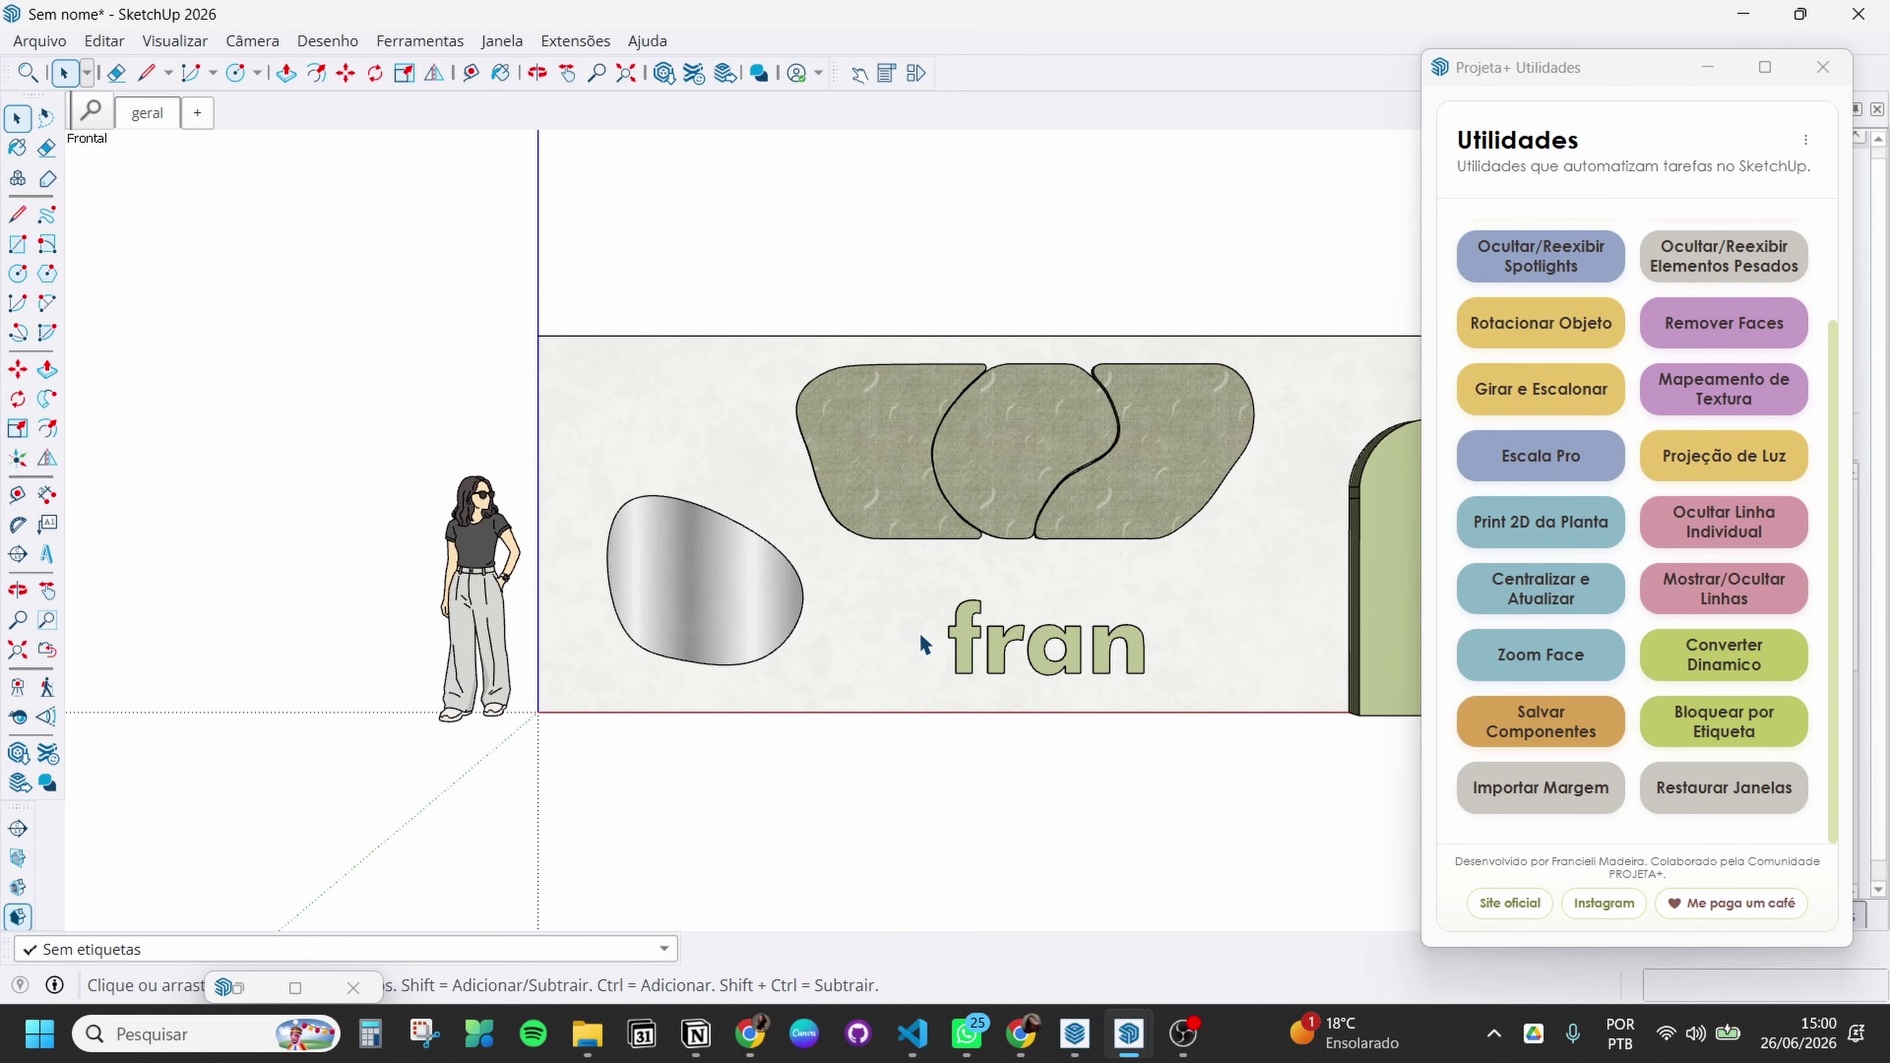
scroll(751, 570, "up", 4)
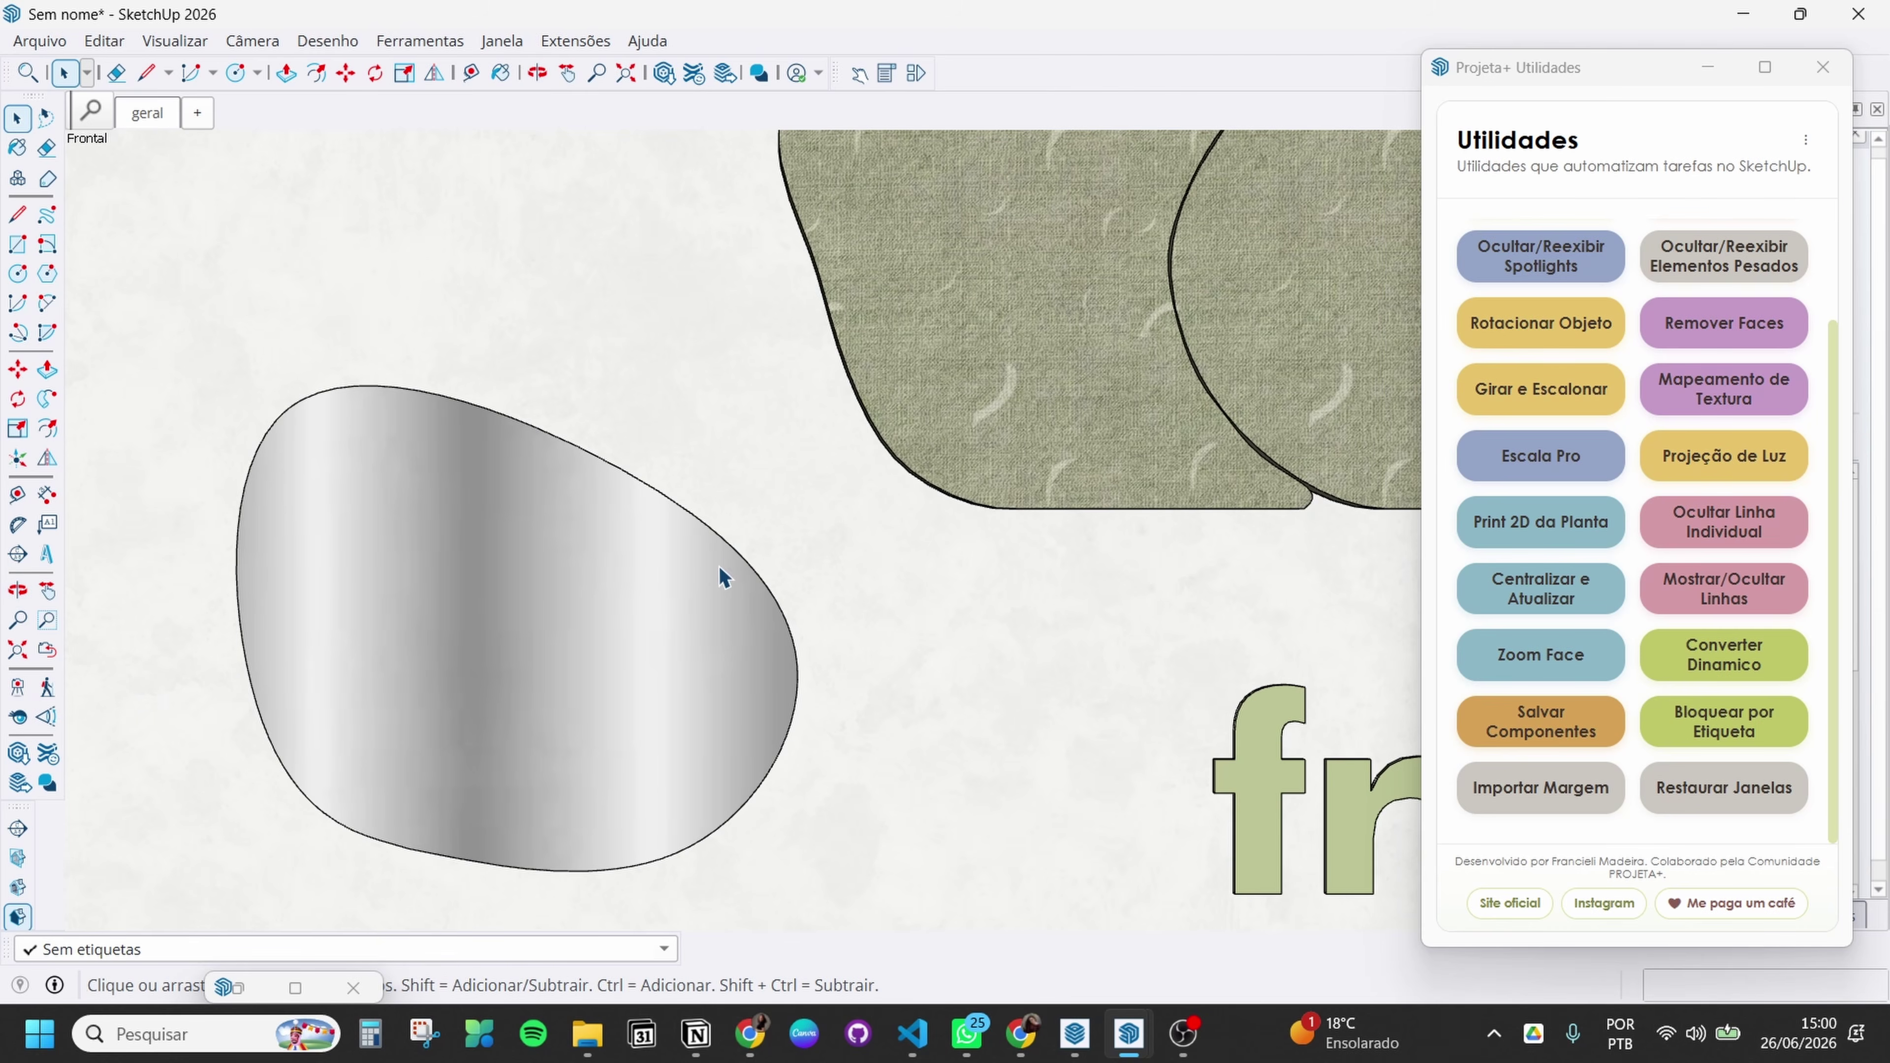
scroll(727, 545, "down", 2)
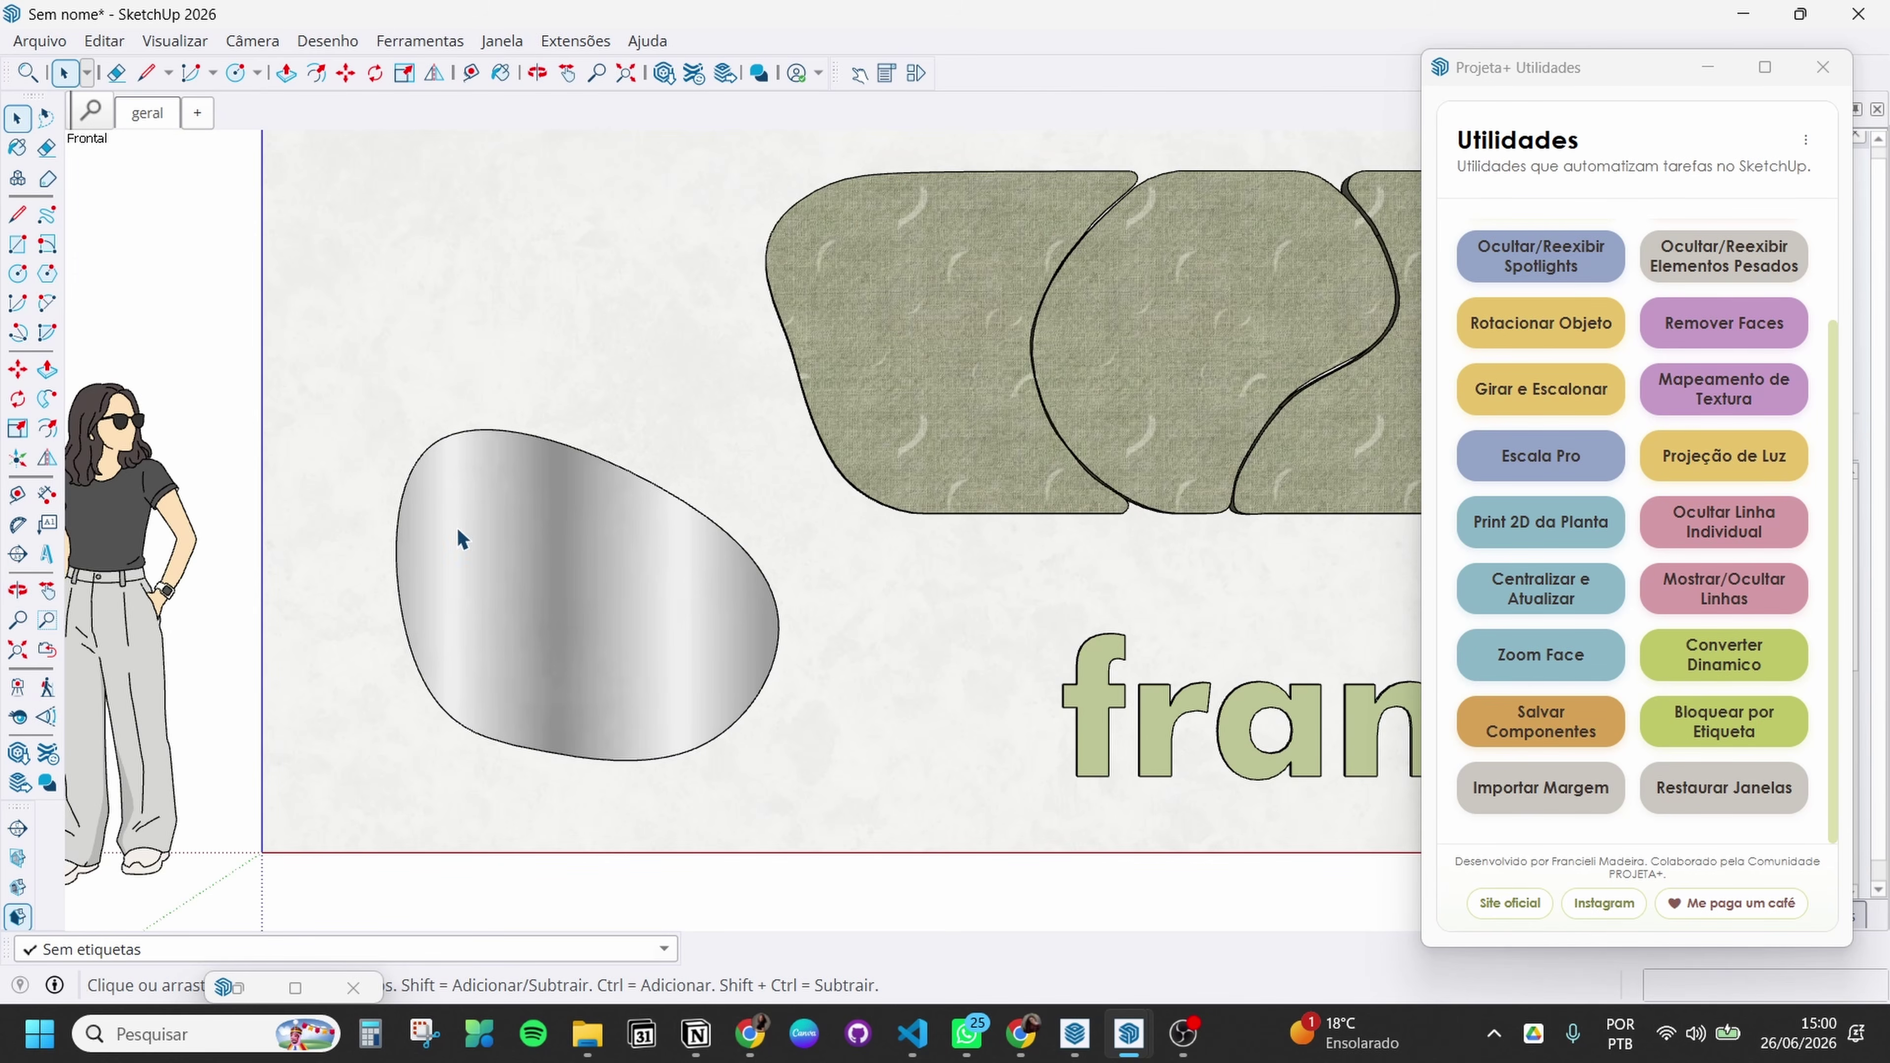
Offset the outline of the organic mirror's back face inward by about 1.8 cm to form a rim strip
middle_click_drag(591, 624, 713, 524)
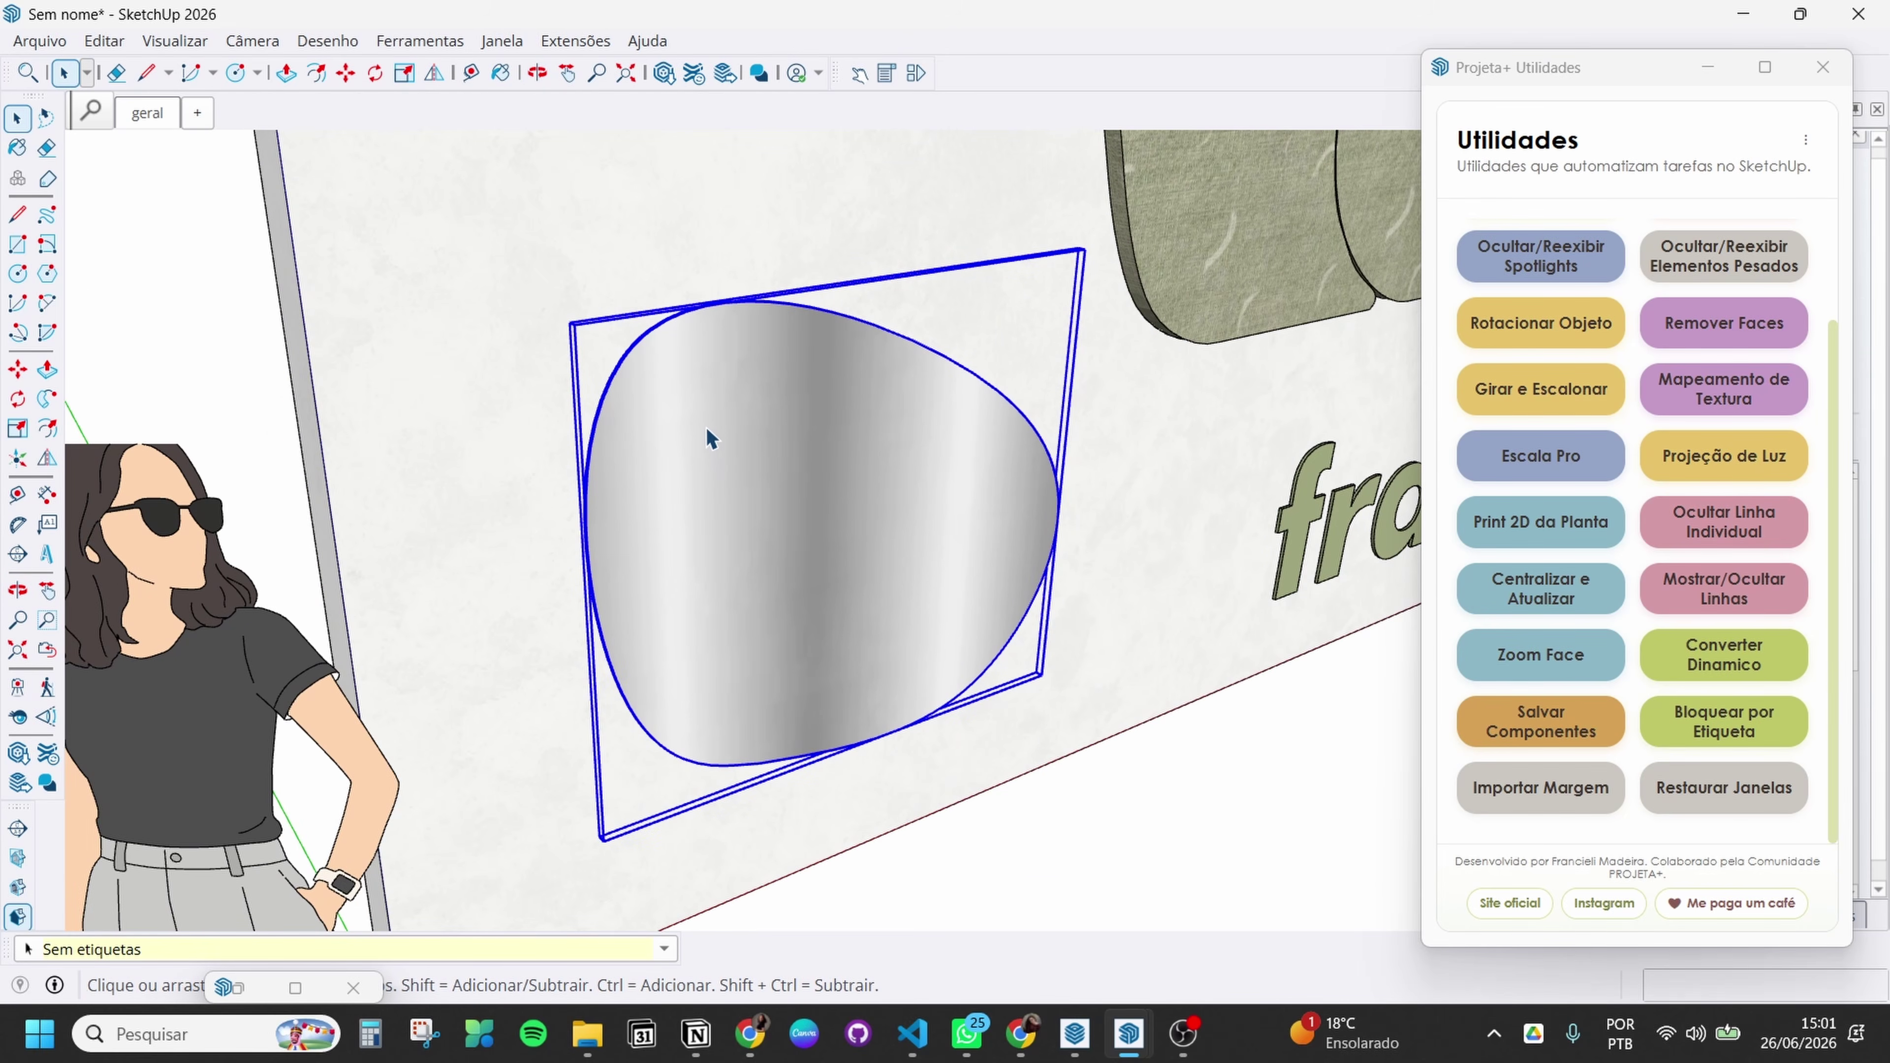
left_click(485, 401)
middle_click_drag(579, 449, 990, 447)
scroll(1013, 409, "down", 5)
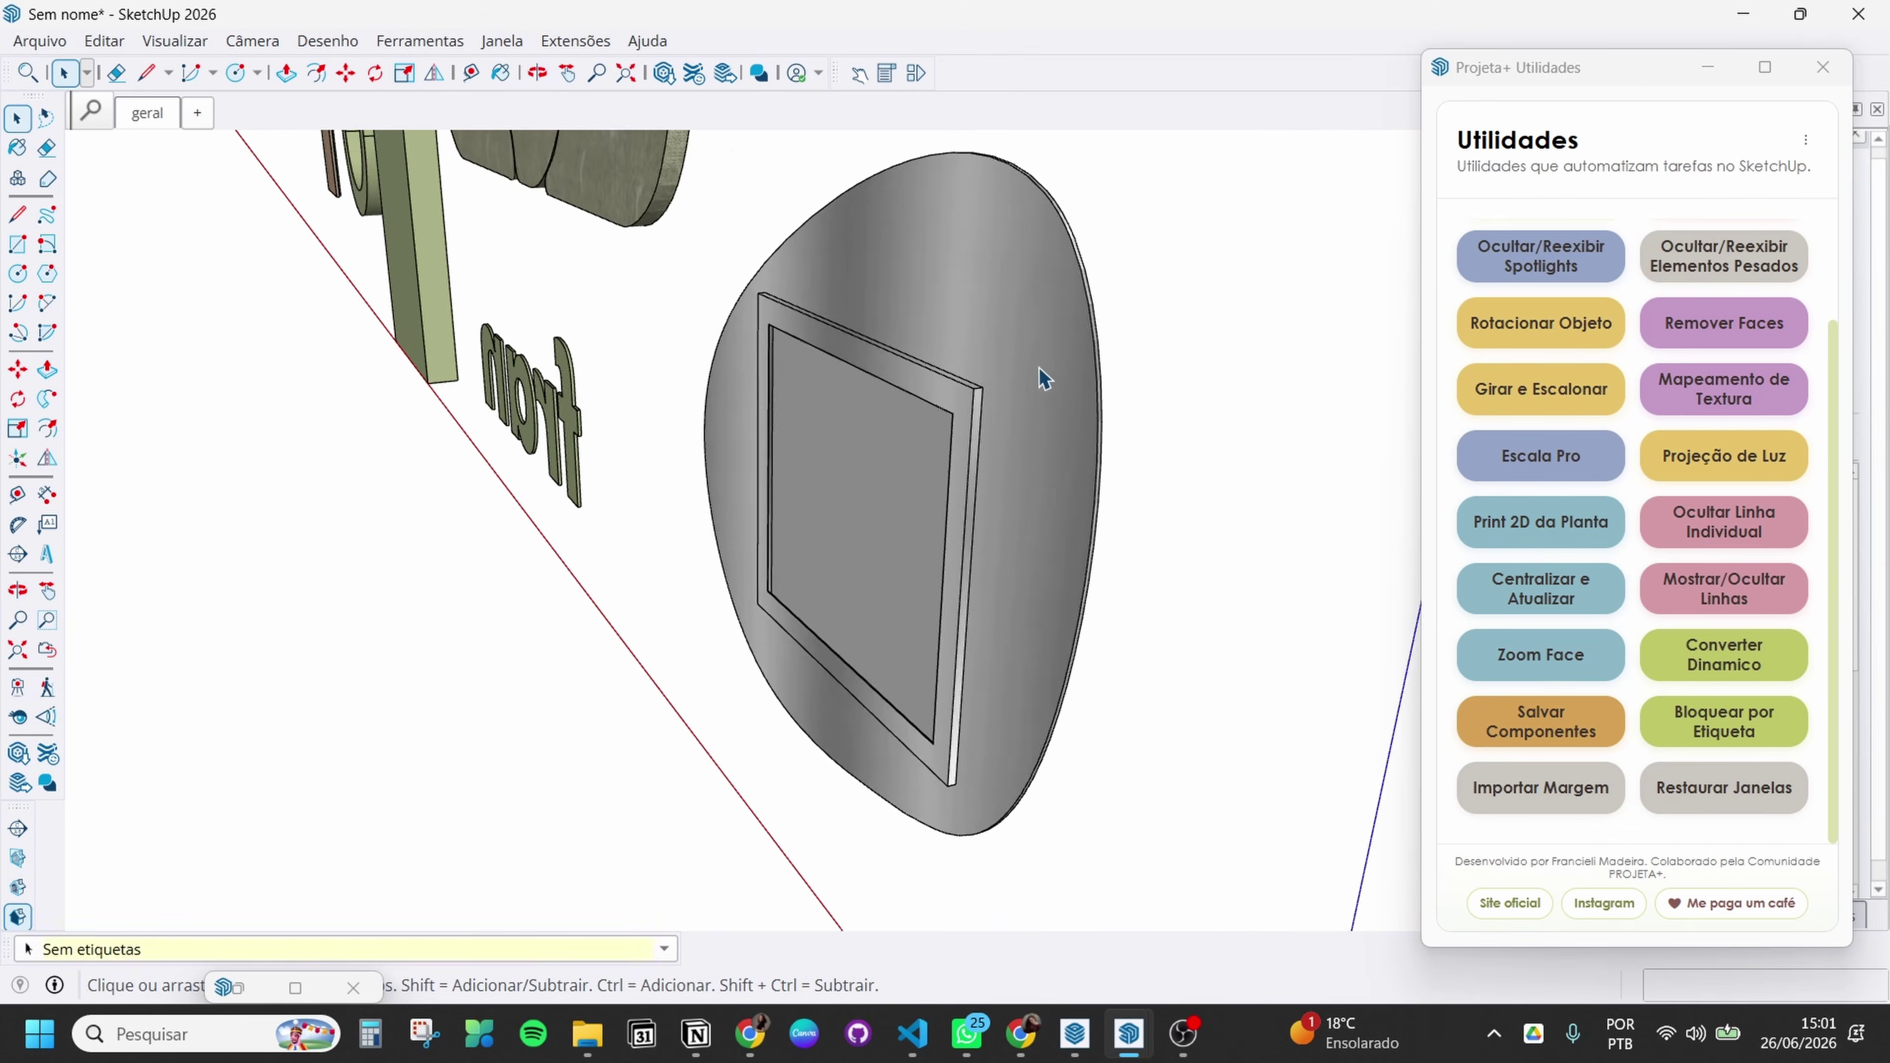
middle_click_drag(1042, 379, 1118, 368)
left_click(1039, 417)
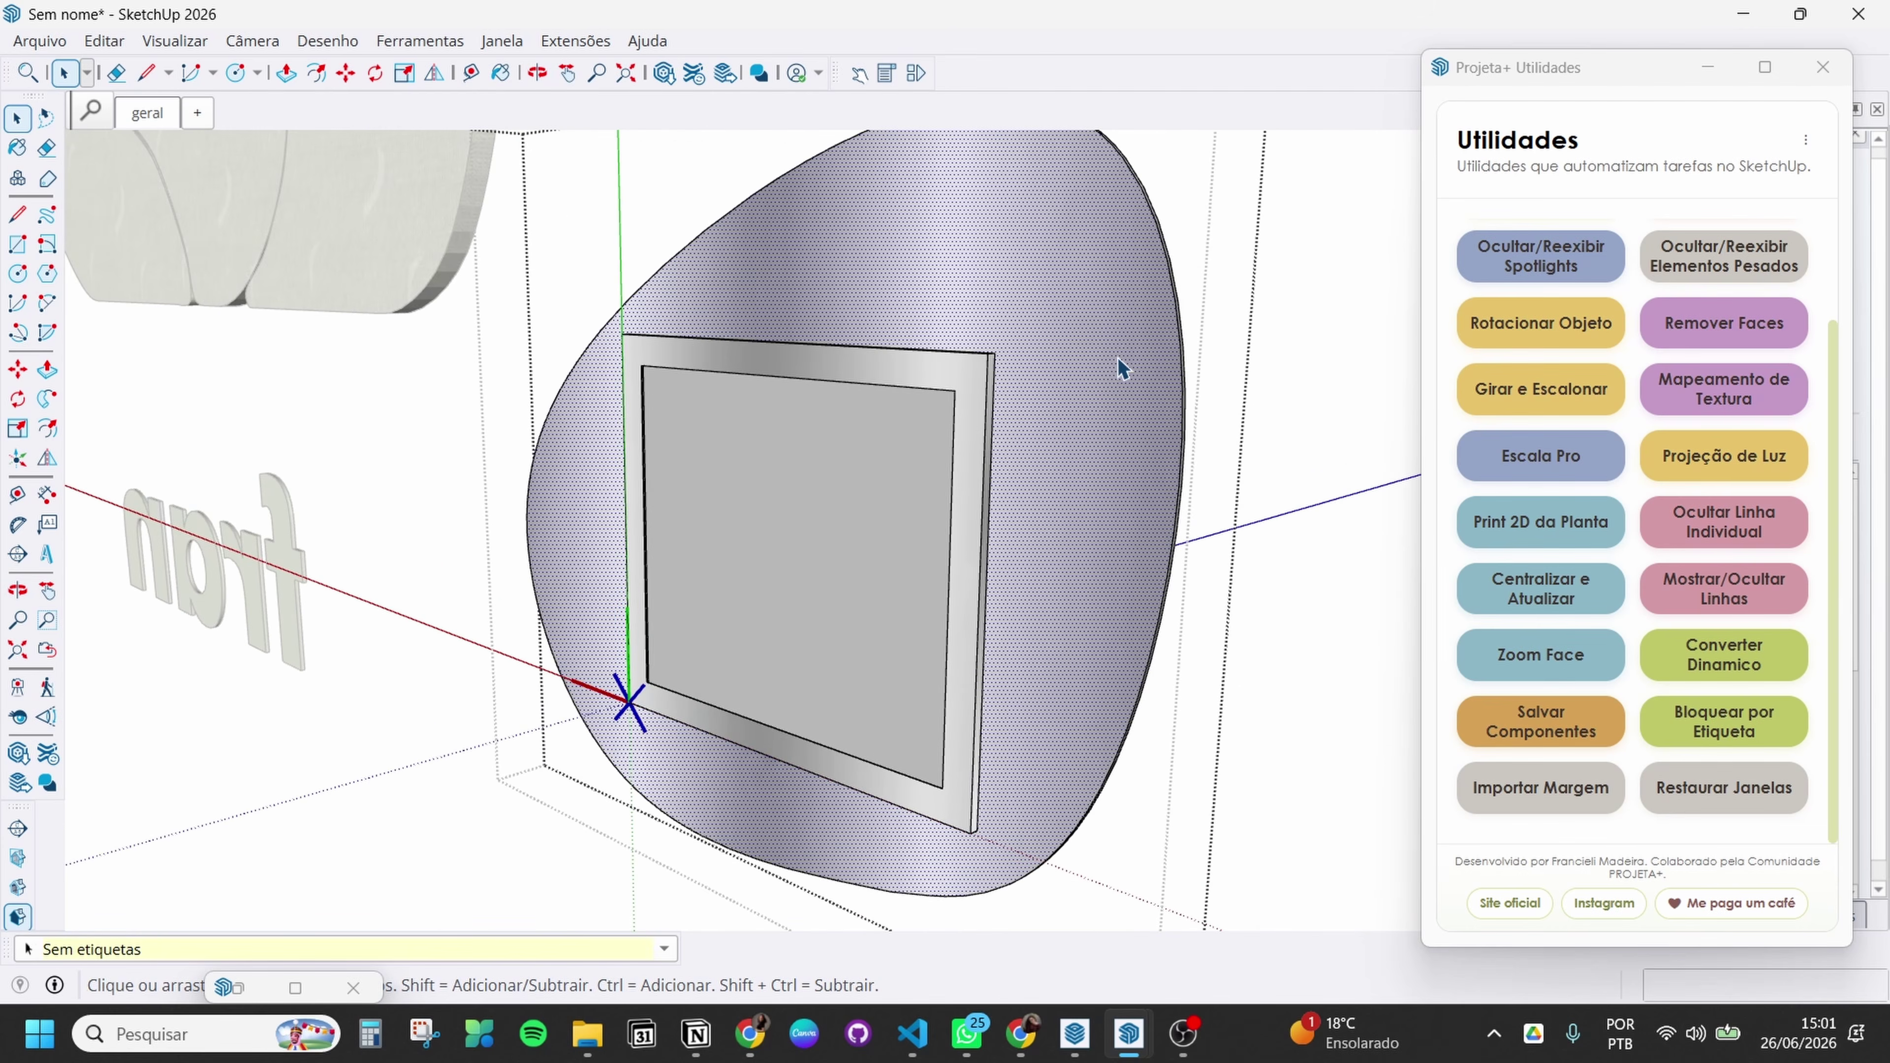
key("f")
left_click(1175, 307)
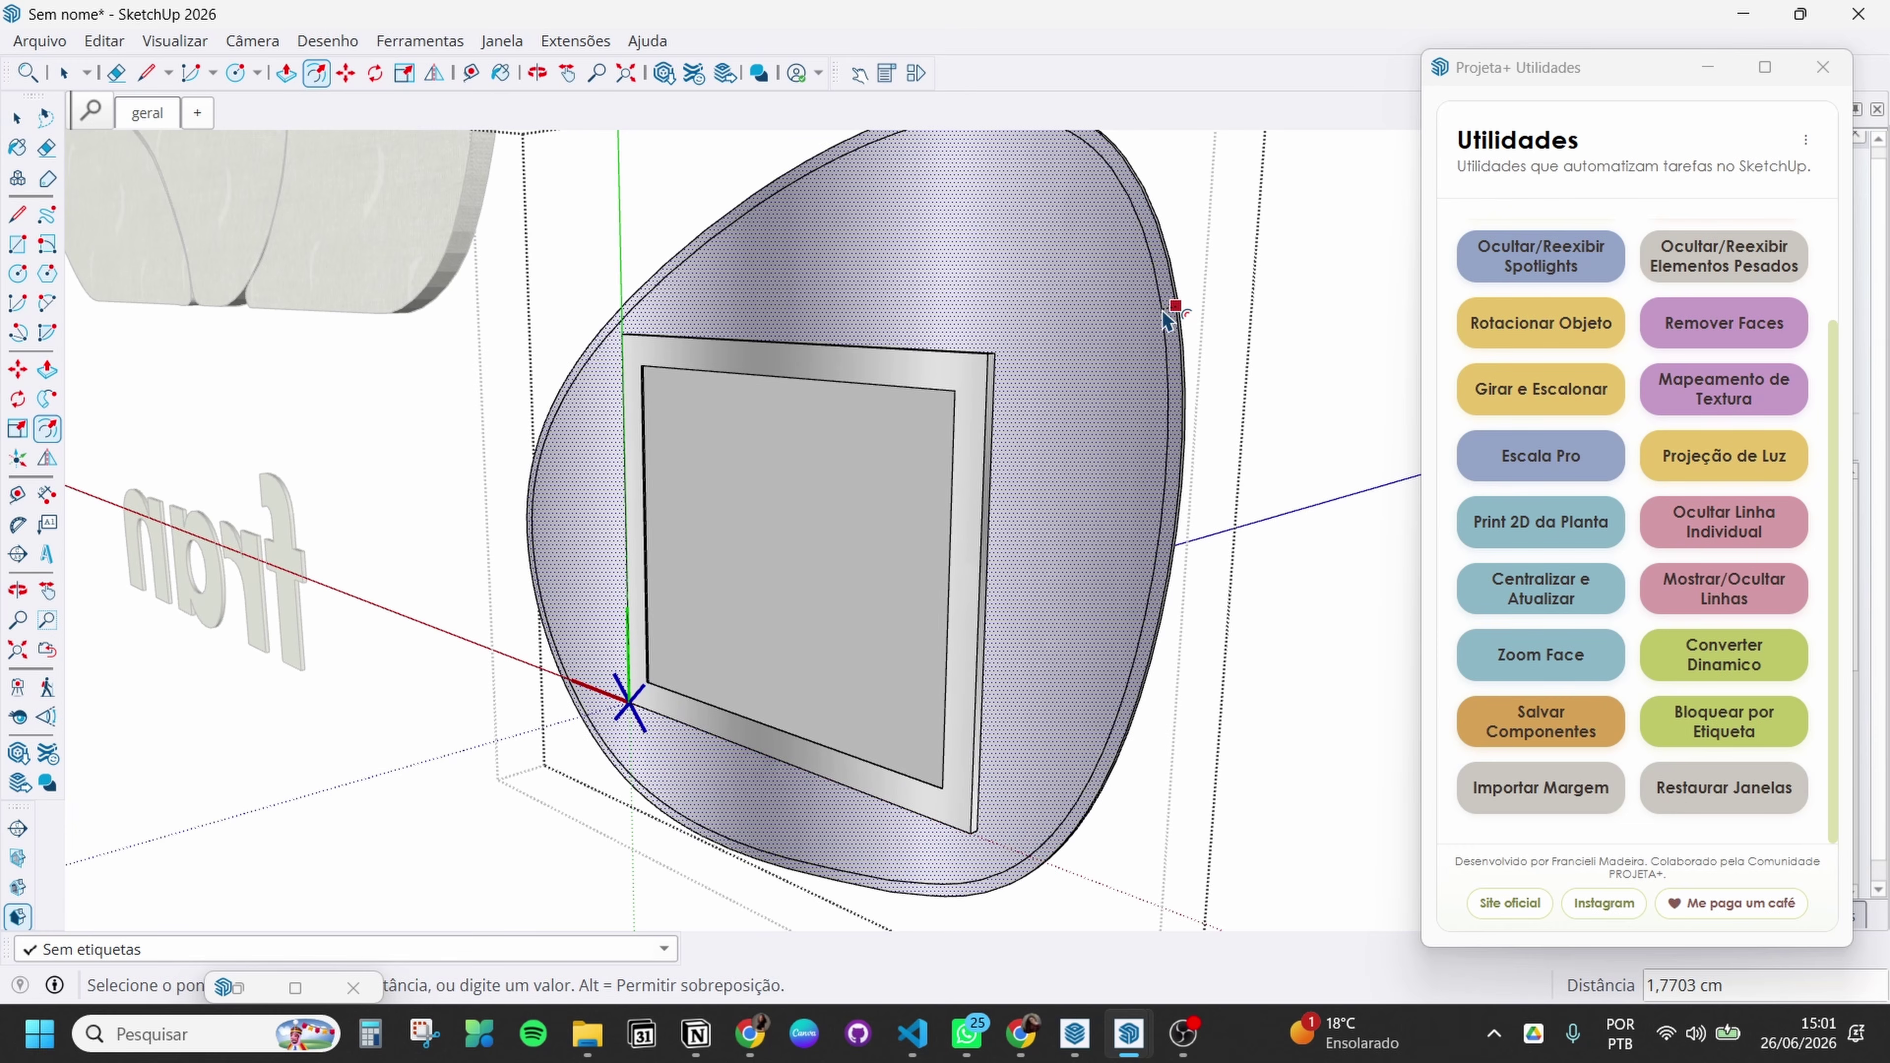
left_click(1163, 312)
key("space")
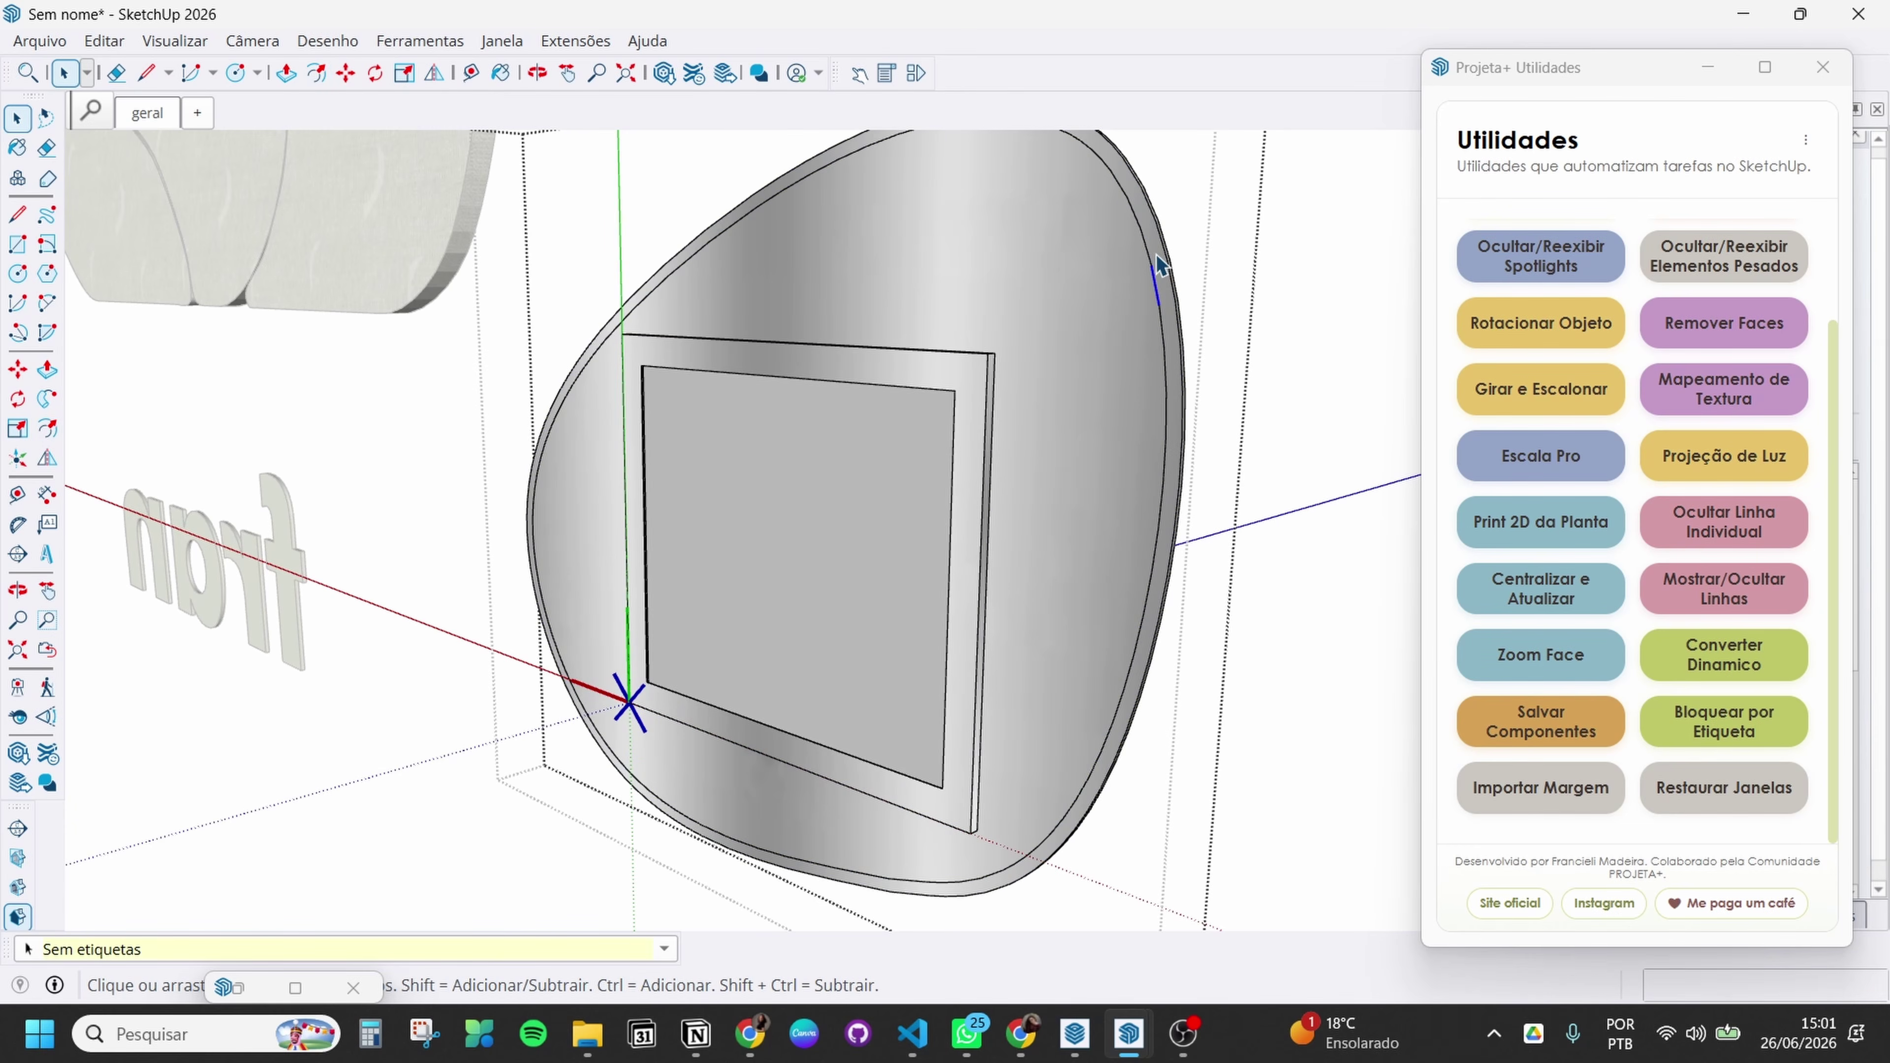
middle_click_drag(681, 681, 624, 481)
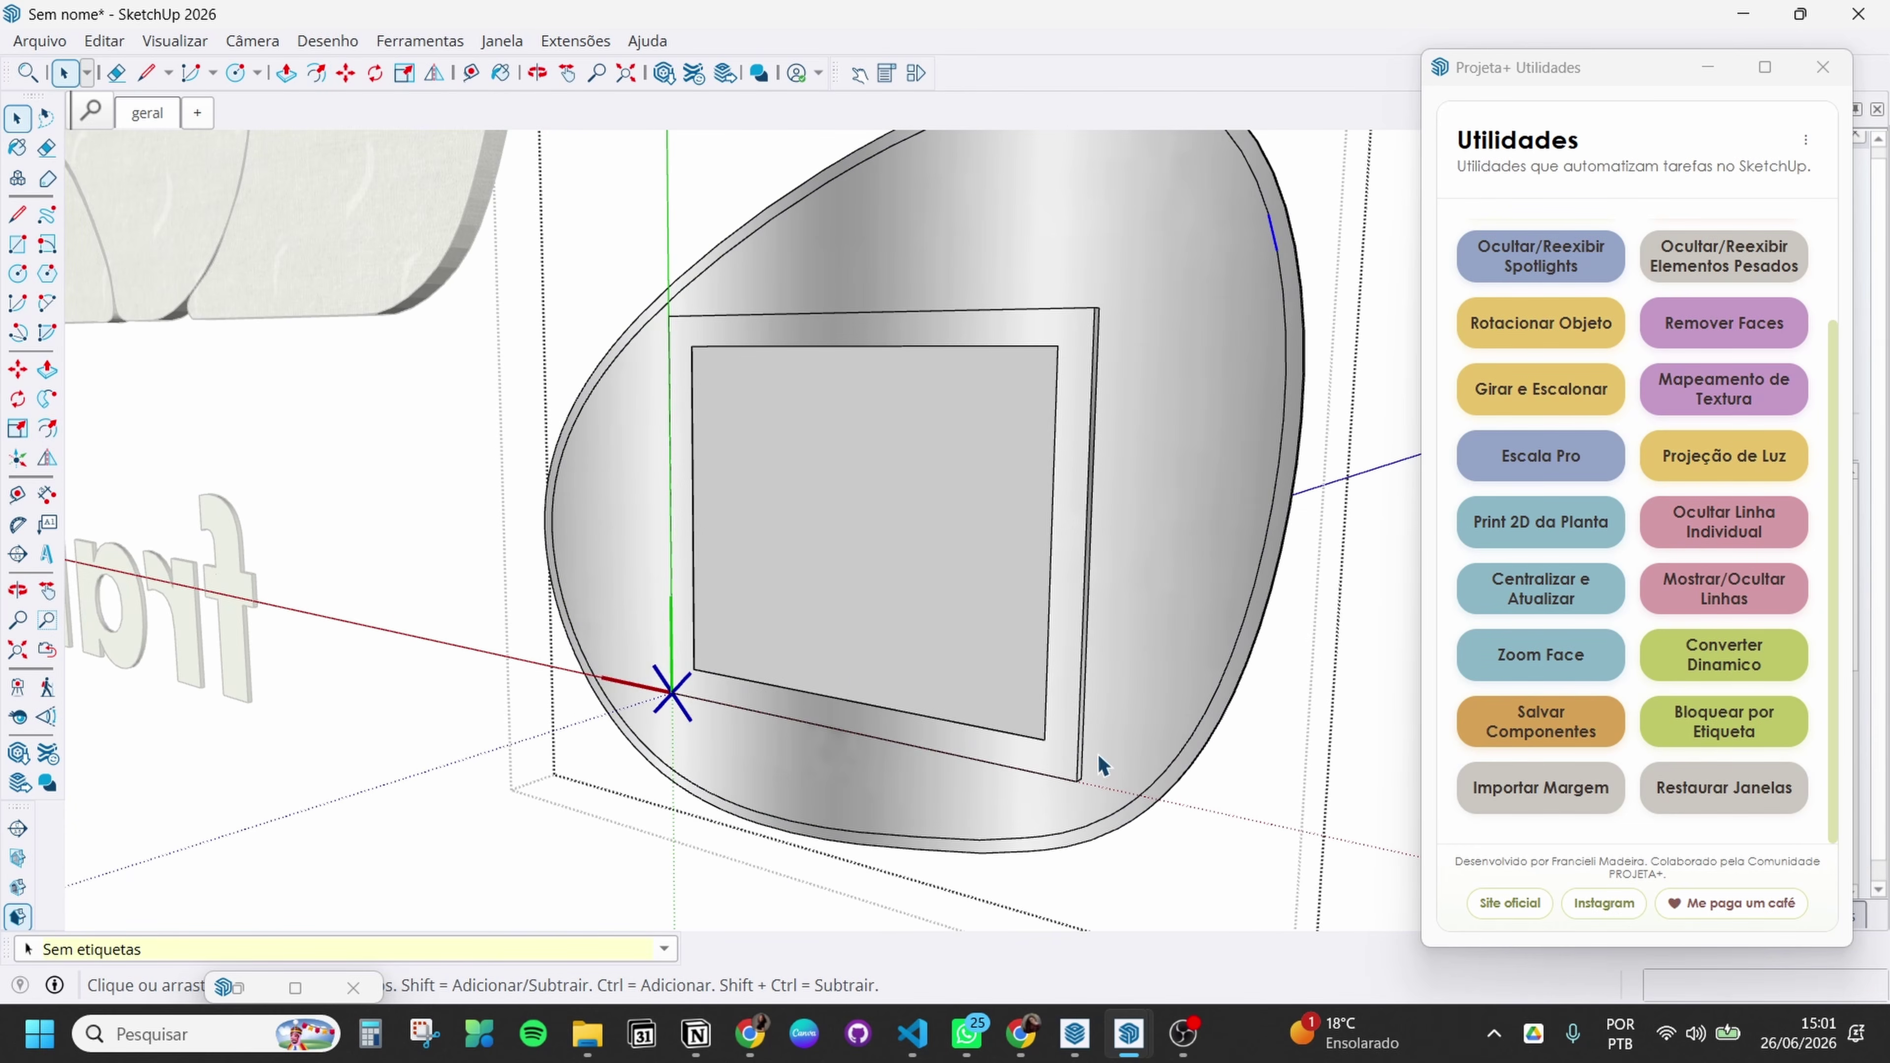
middle_click_drag(1291, 260, 705, 405)
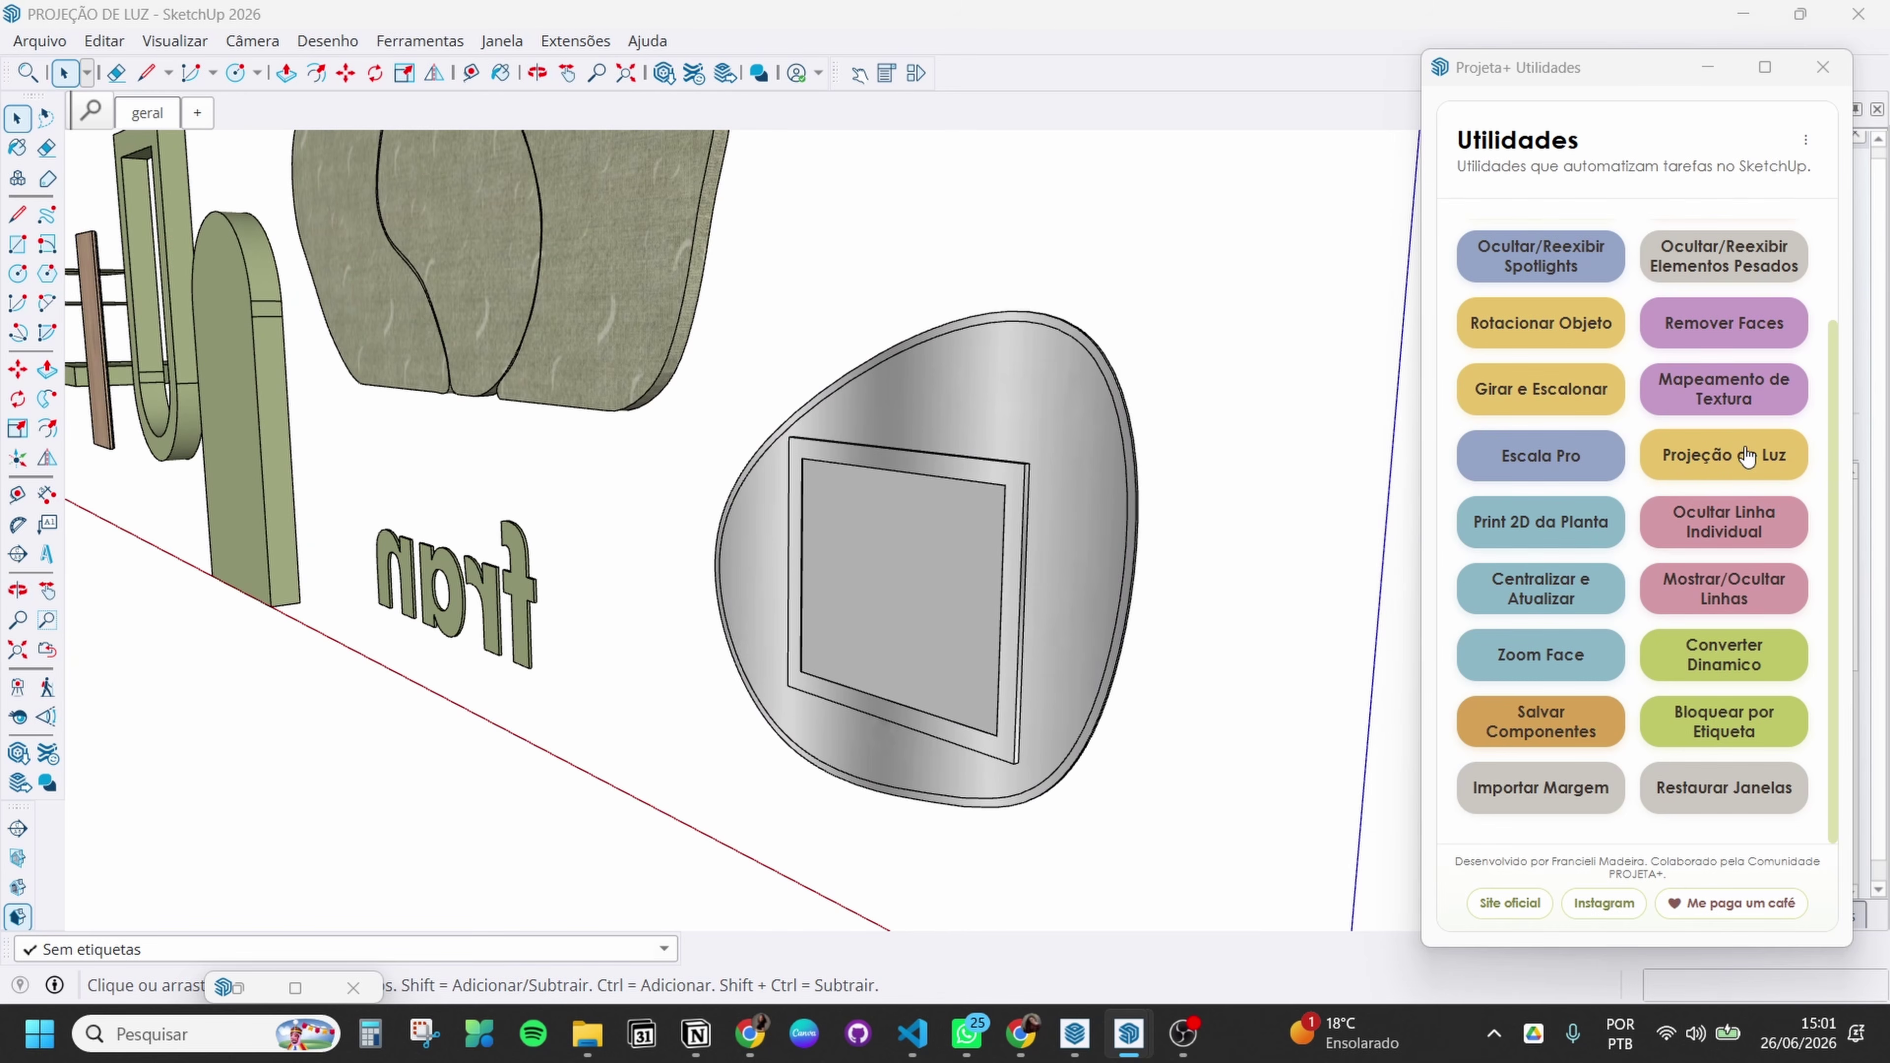
Create a Projeção de Luz from the mirror's back rim strip with a 10 cm offset at 3000K, directed outward
left_click(1742, 455)
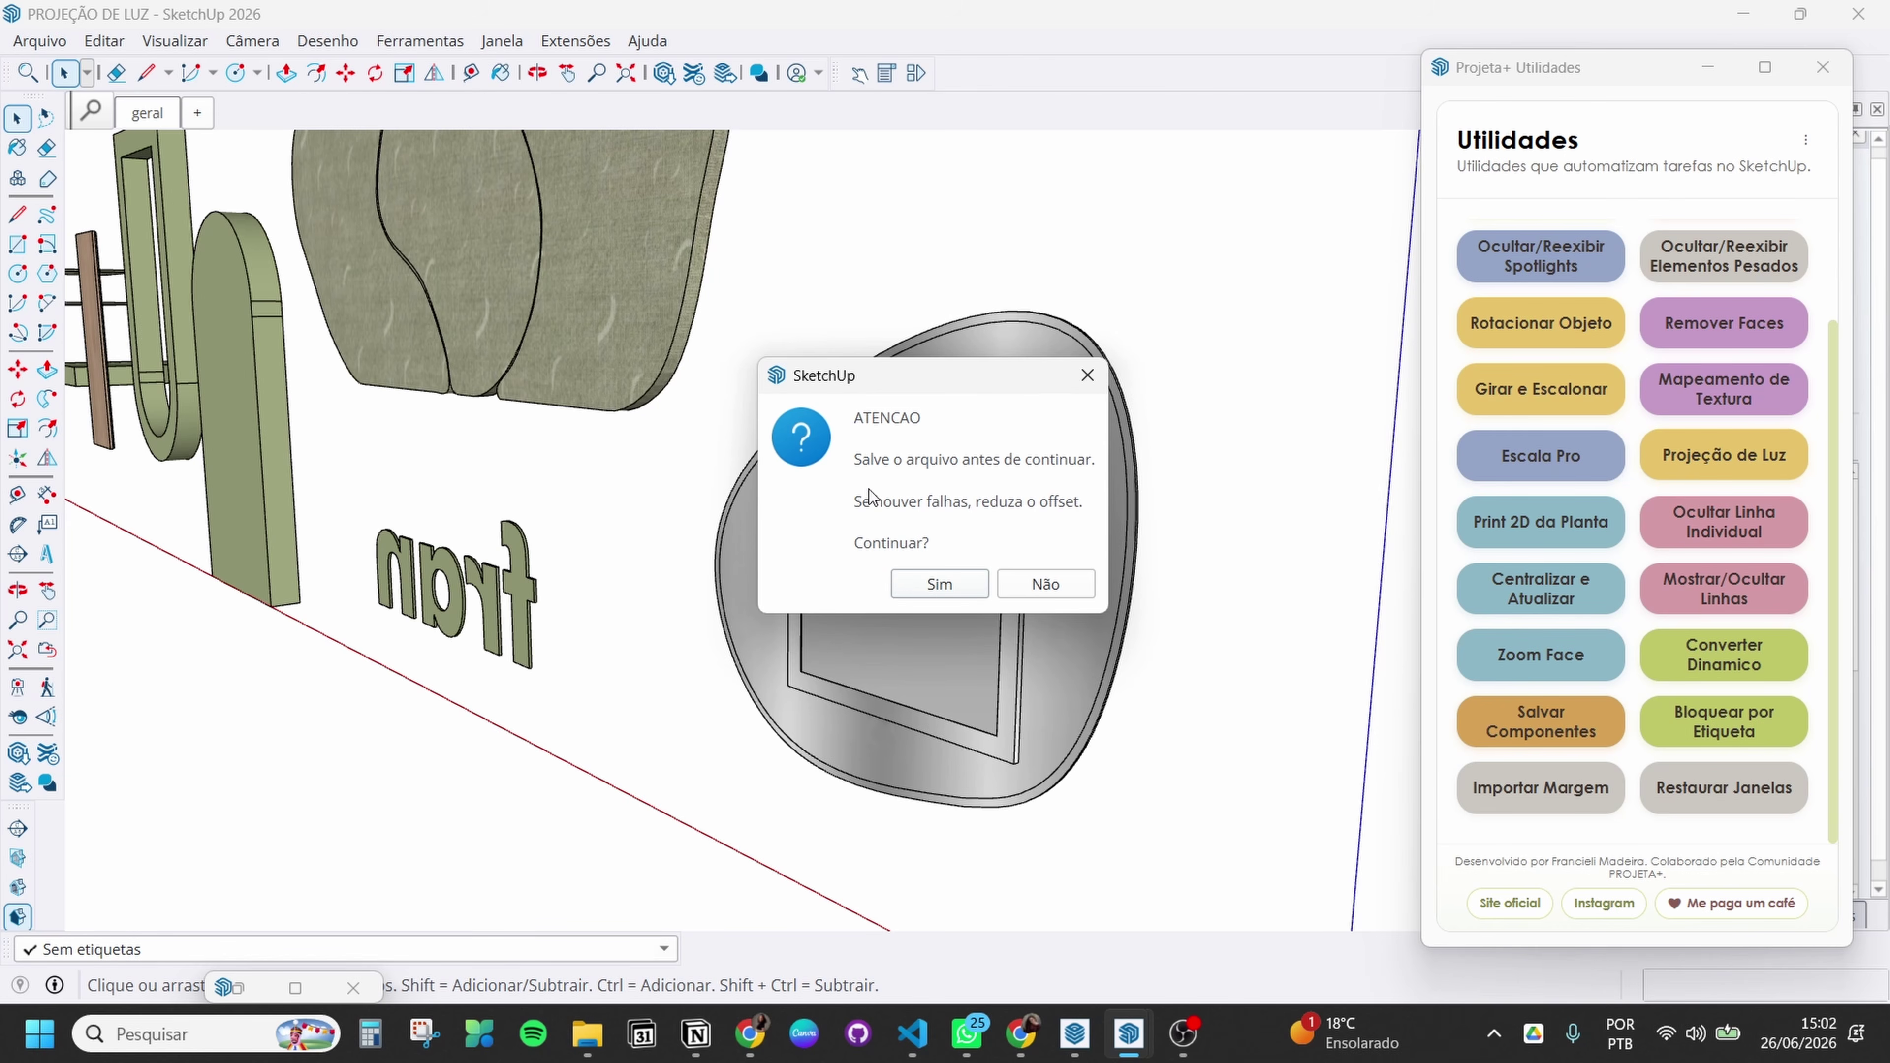
left_click_drag(857, 504, 987, 507)
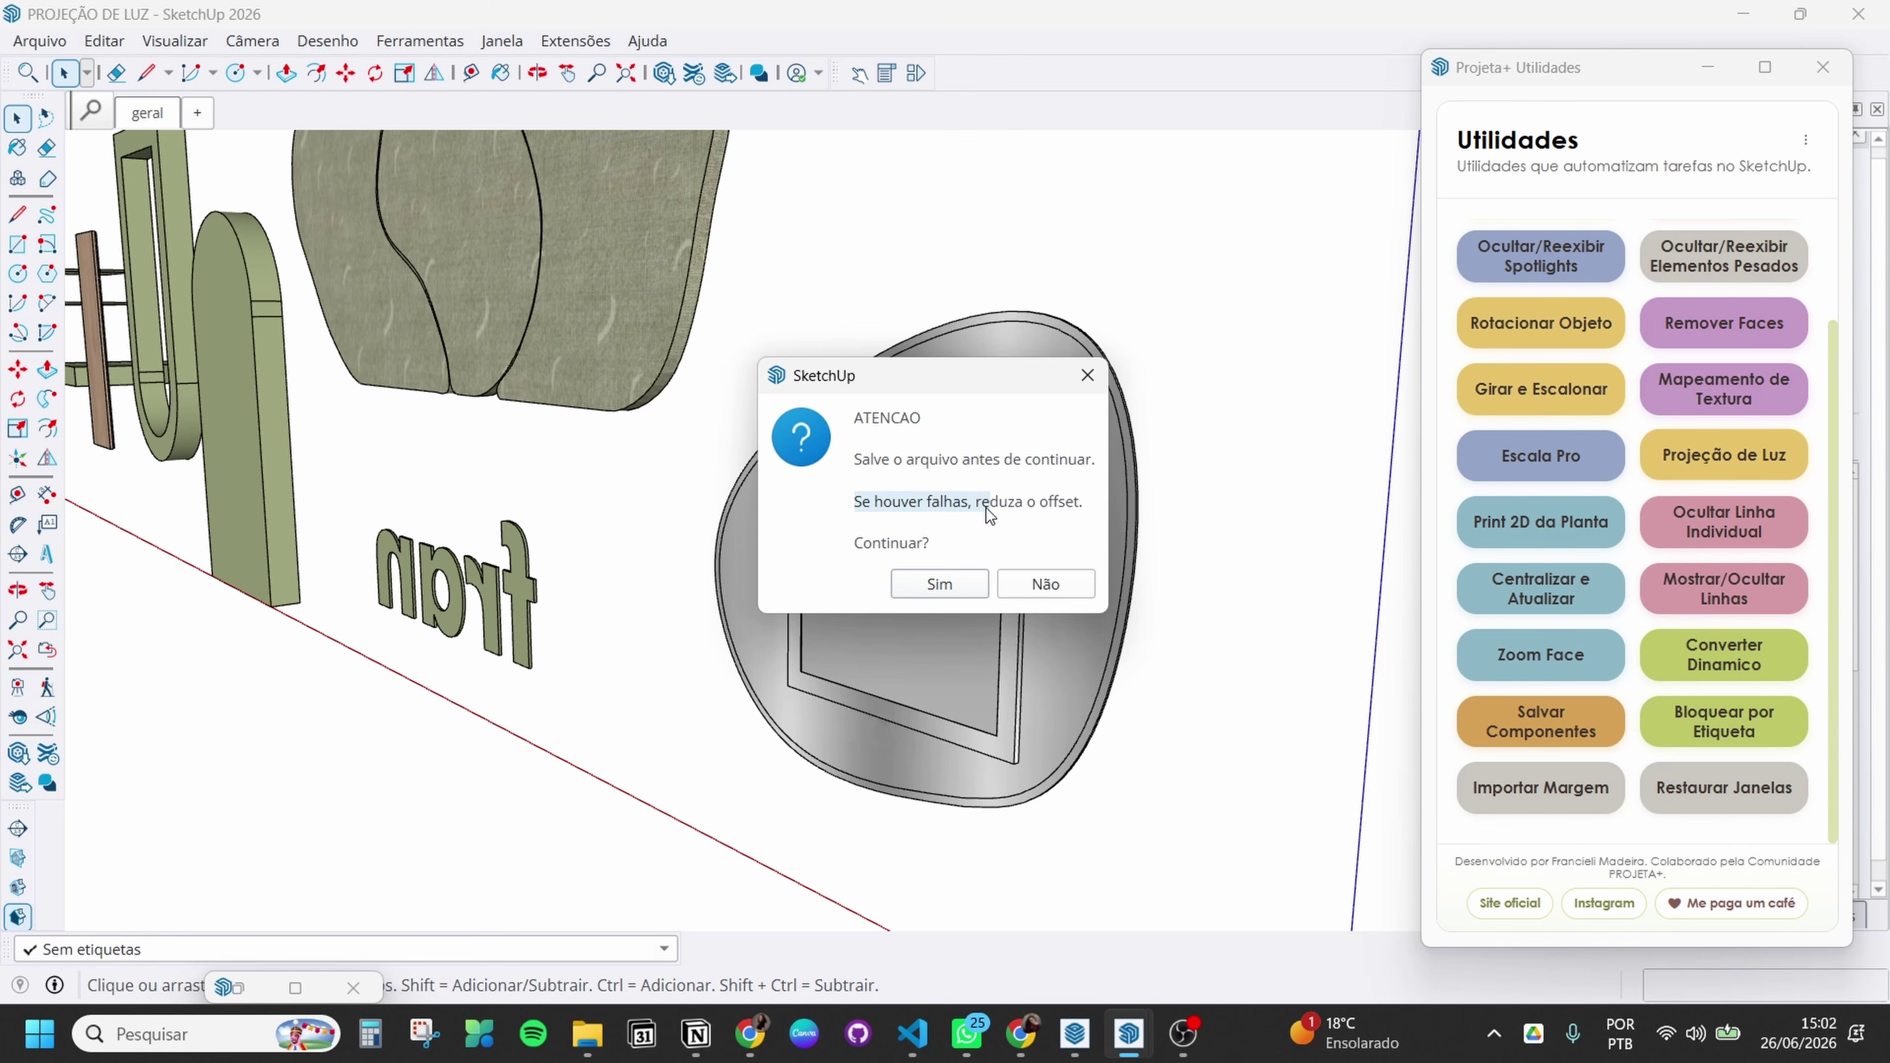
left_click(1069, 504)
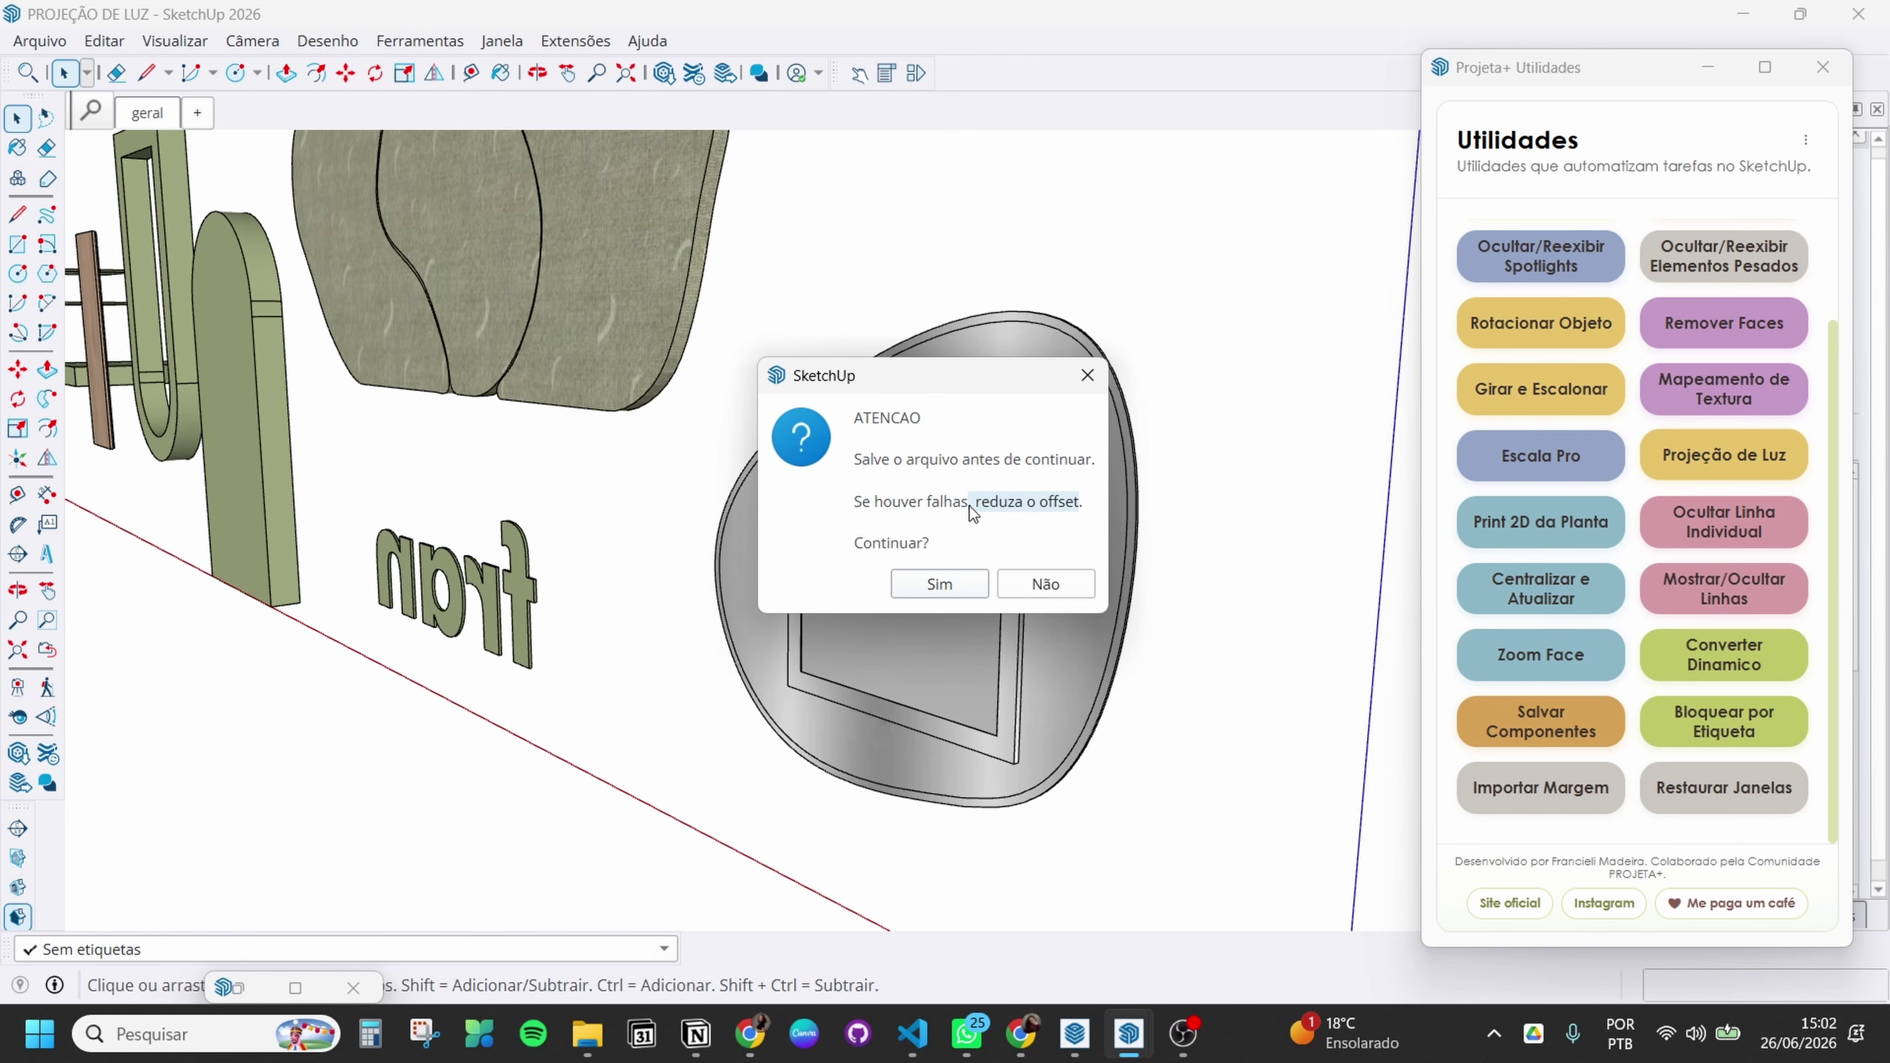
left_click(969, 593)
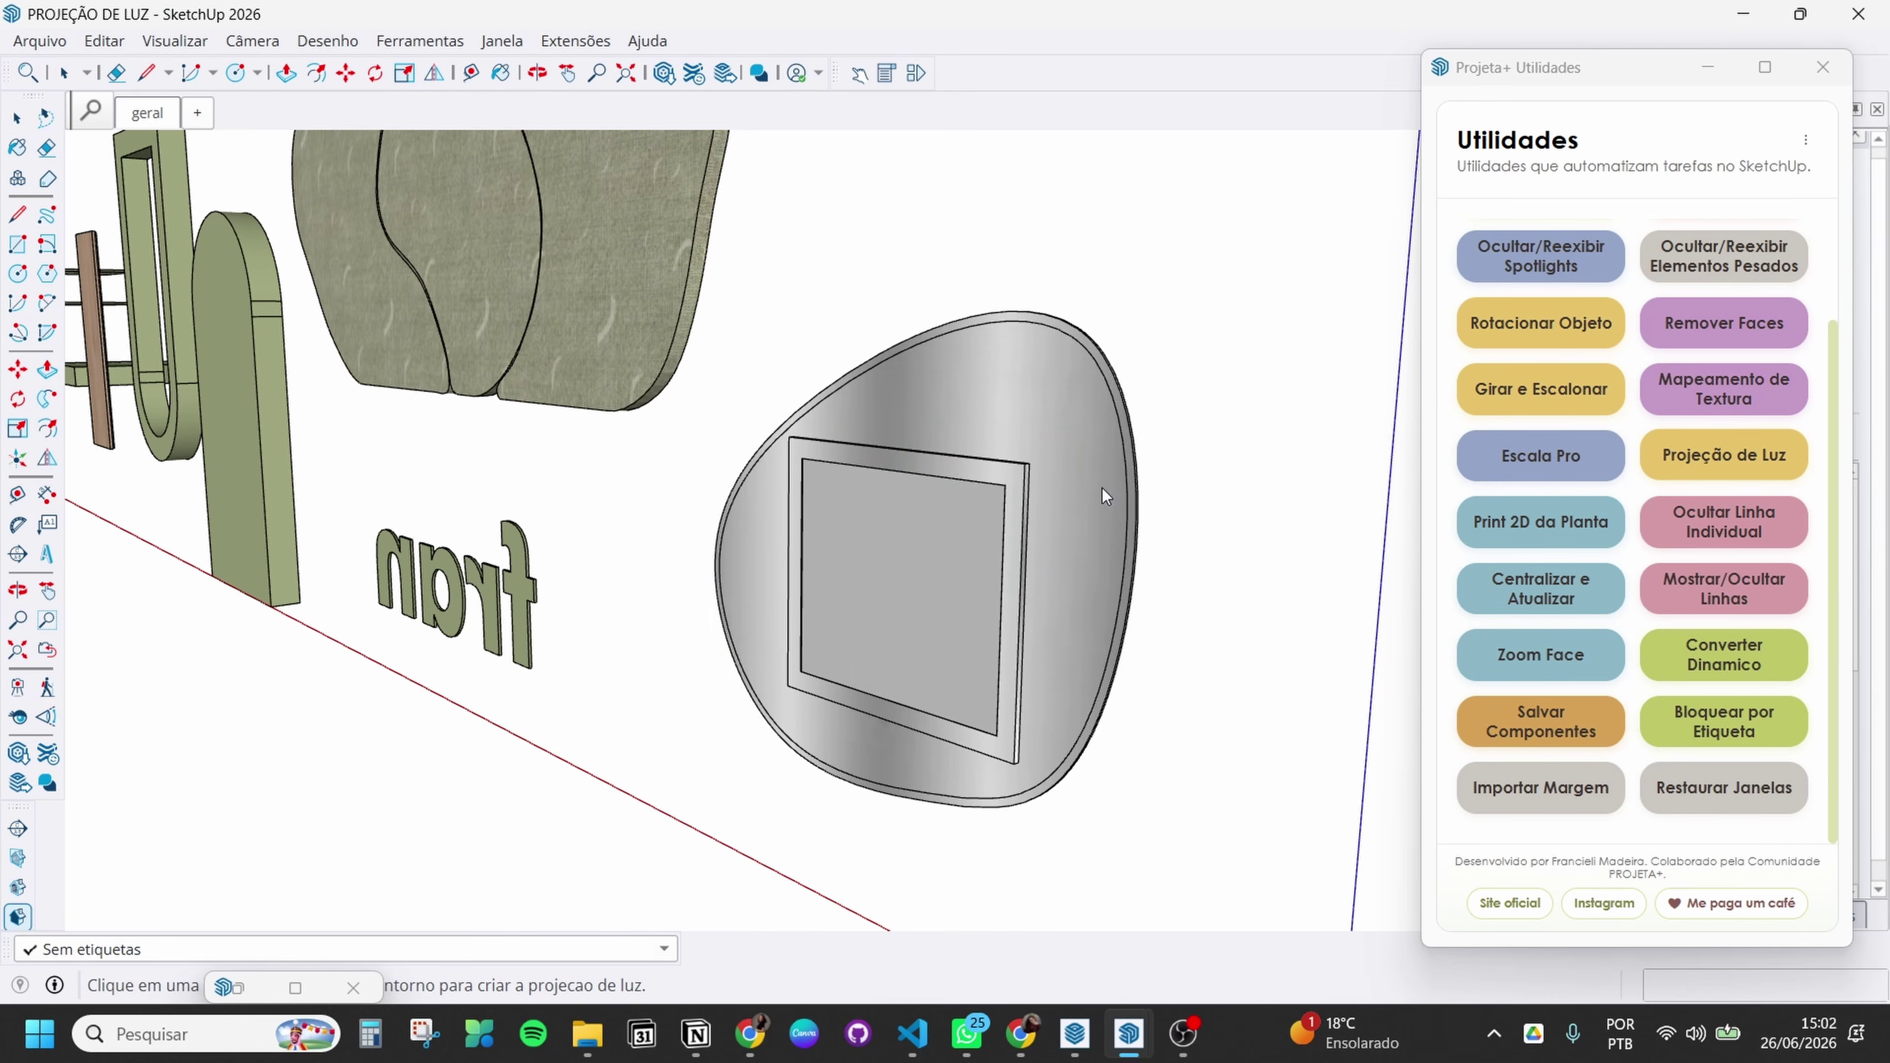
left_click(1091, 358)
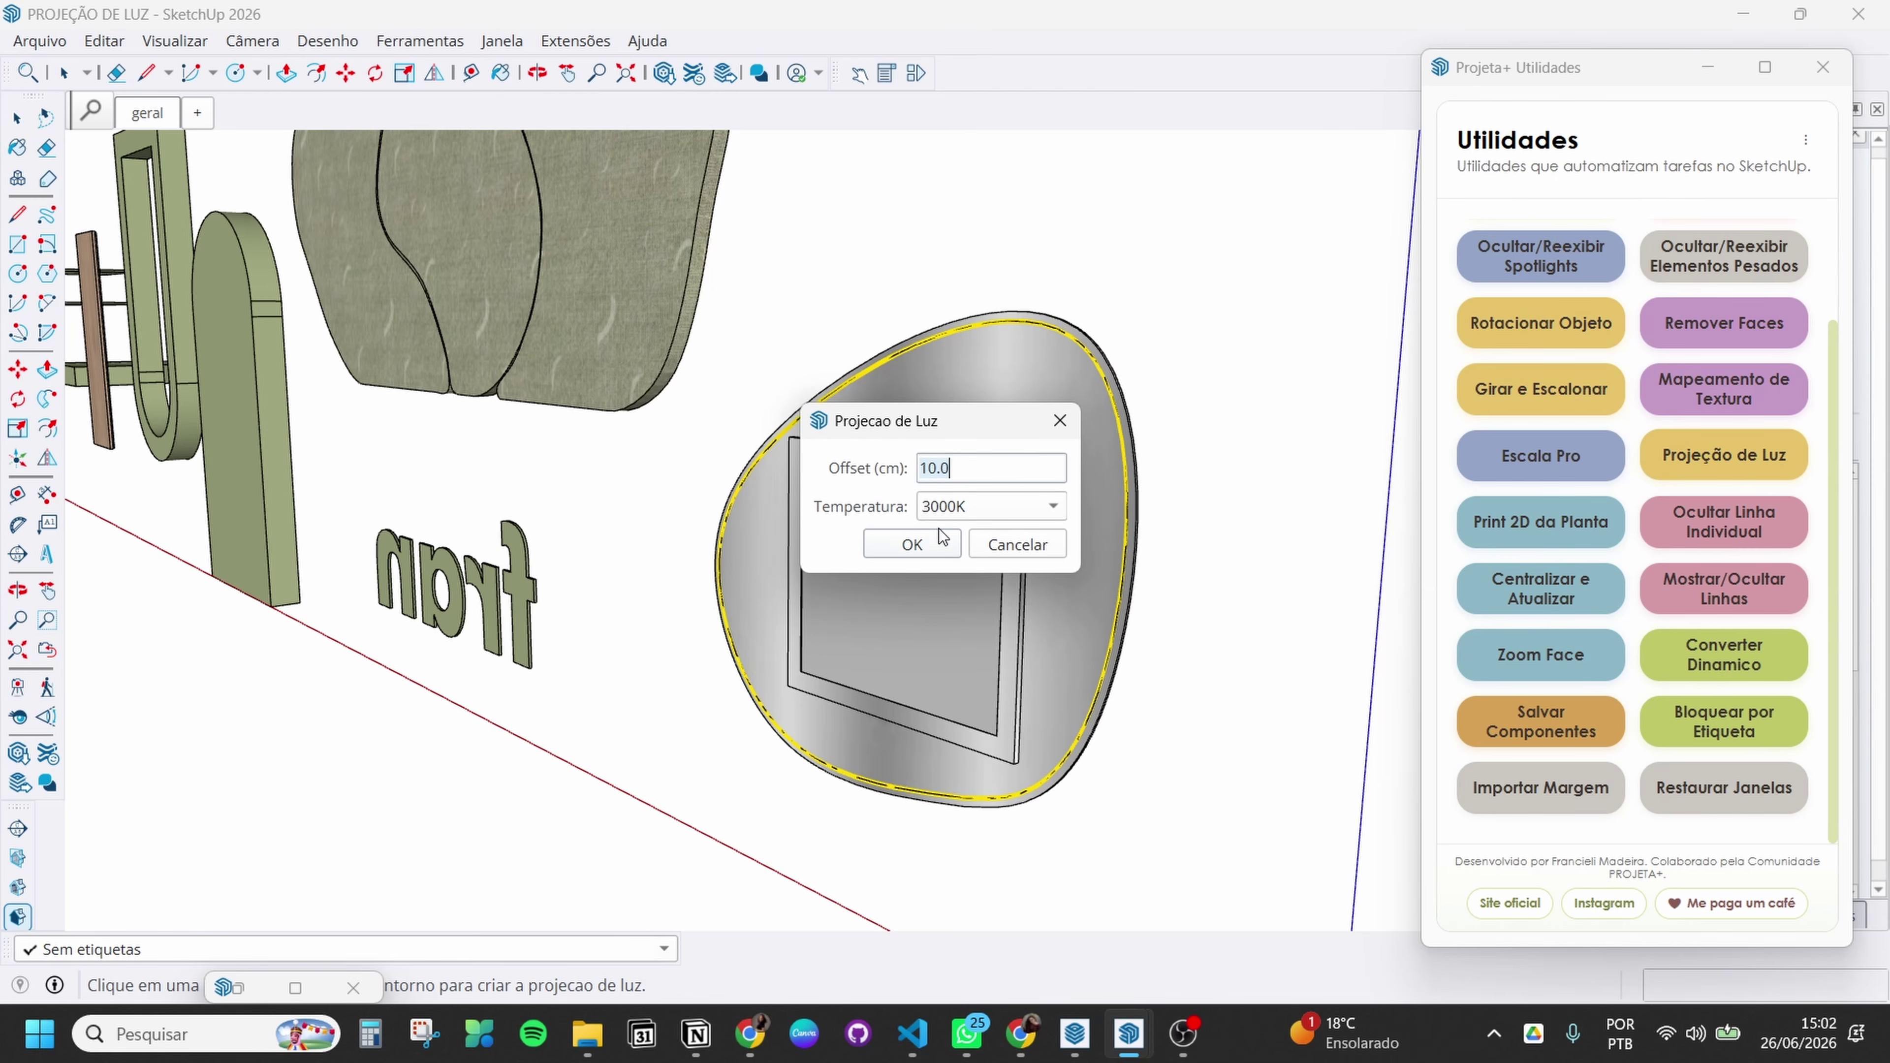
left_click(913, 545)
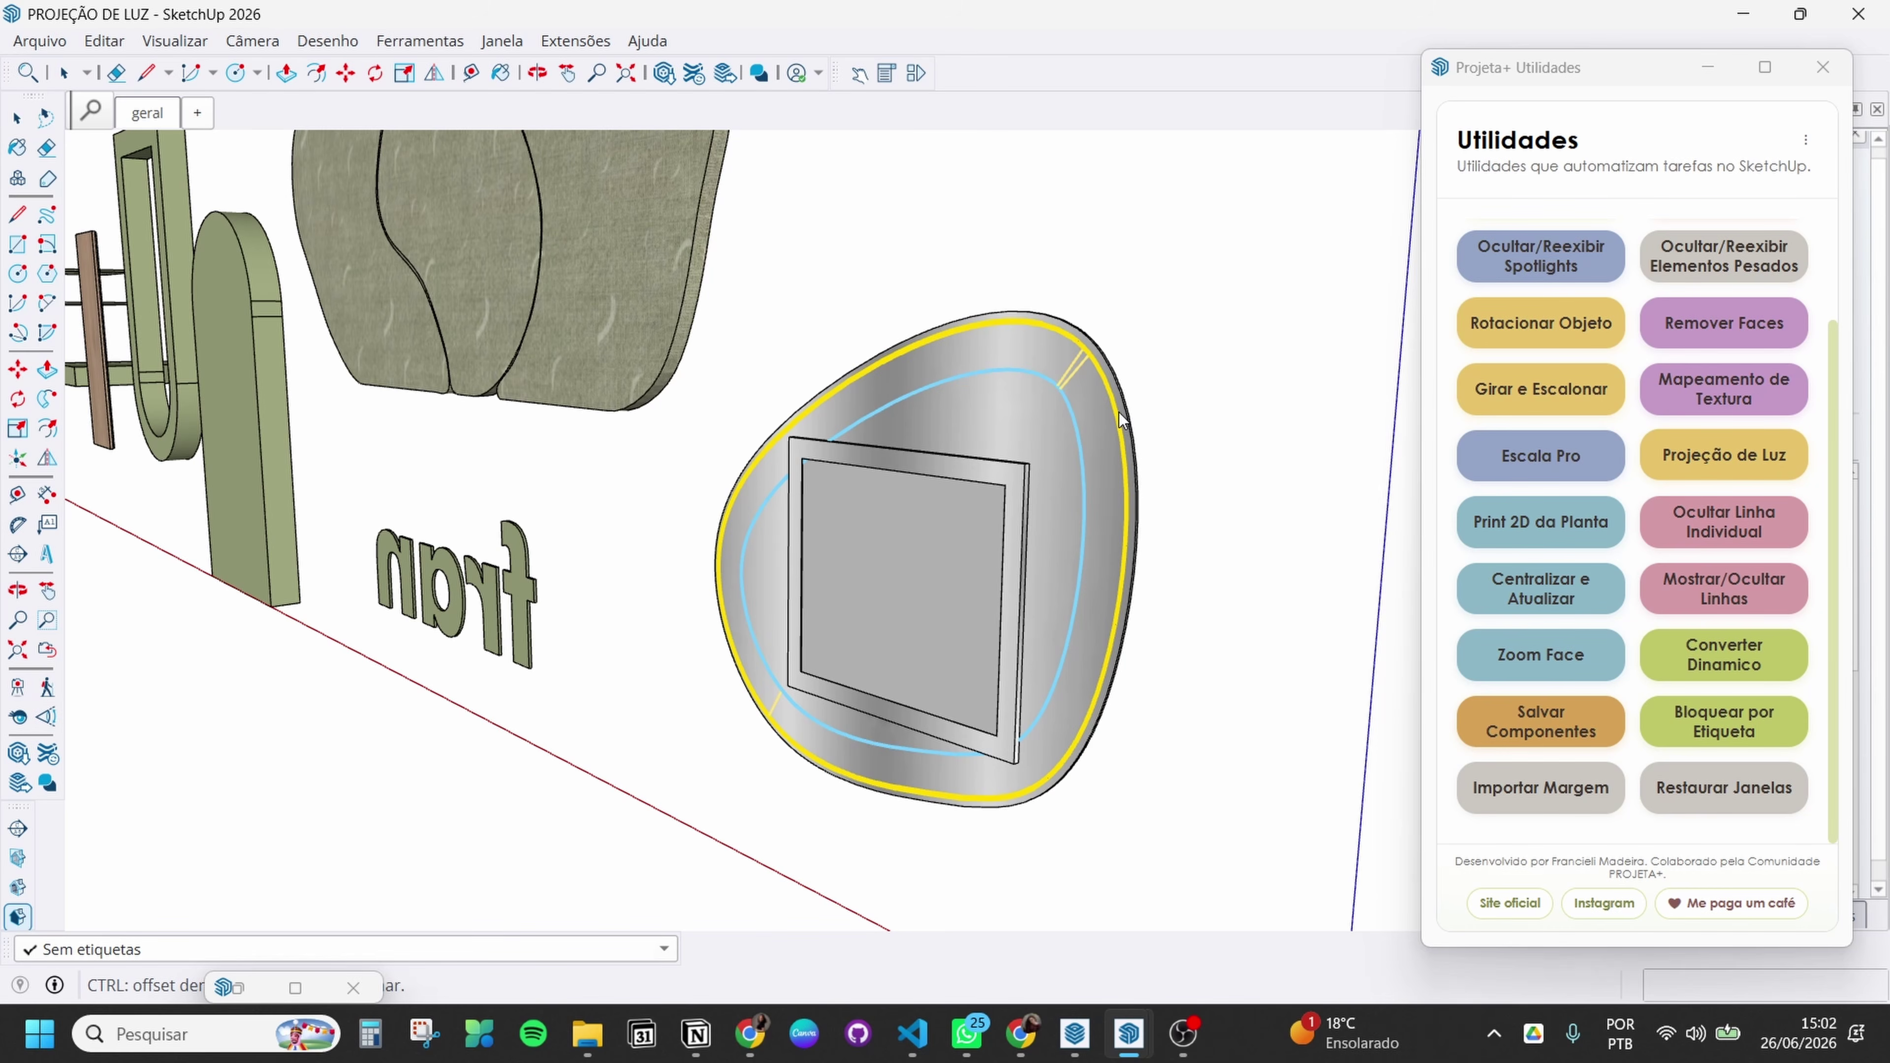
key("ctrl")
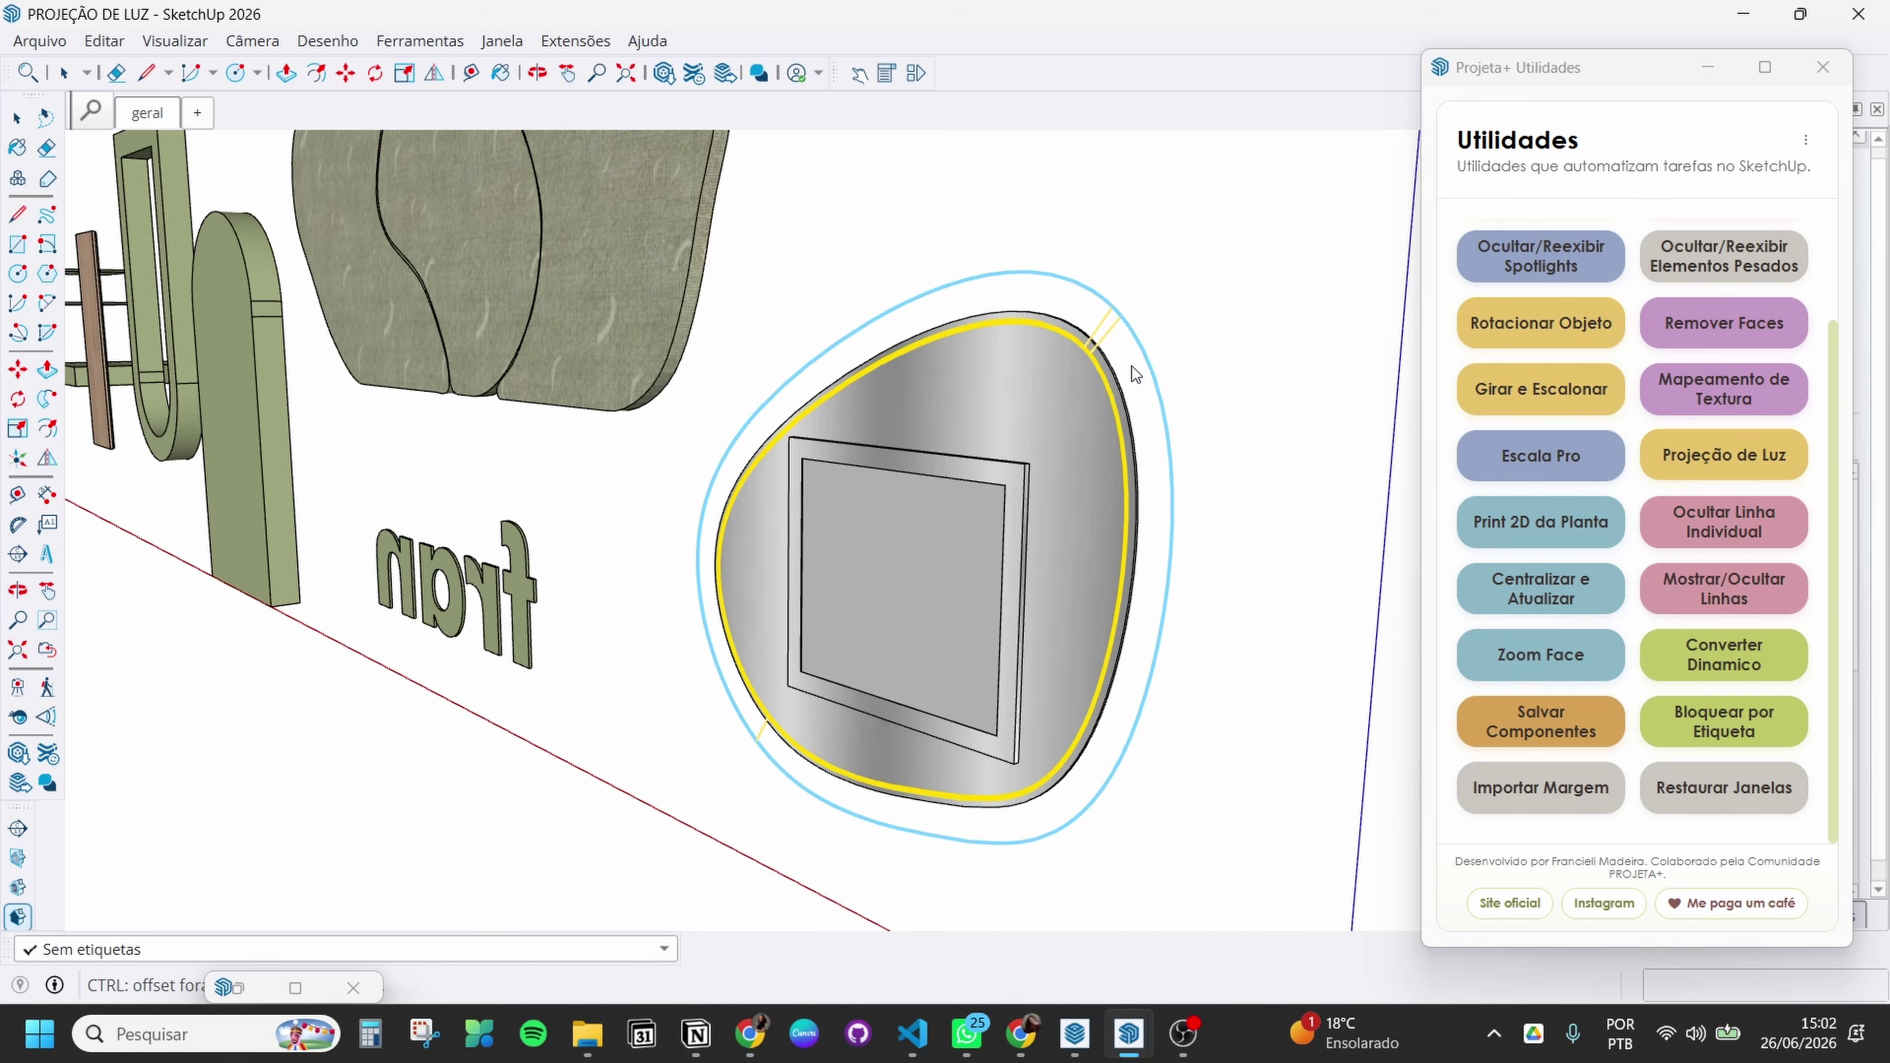
left_click(1104, 386)
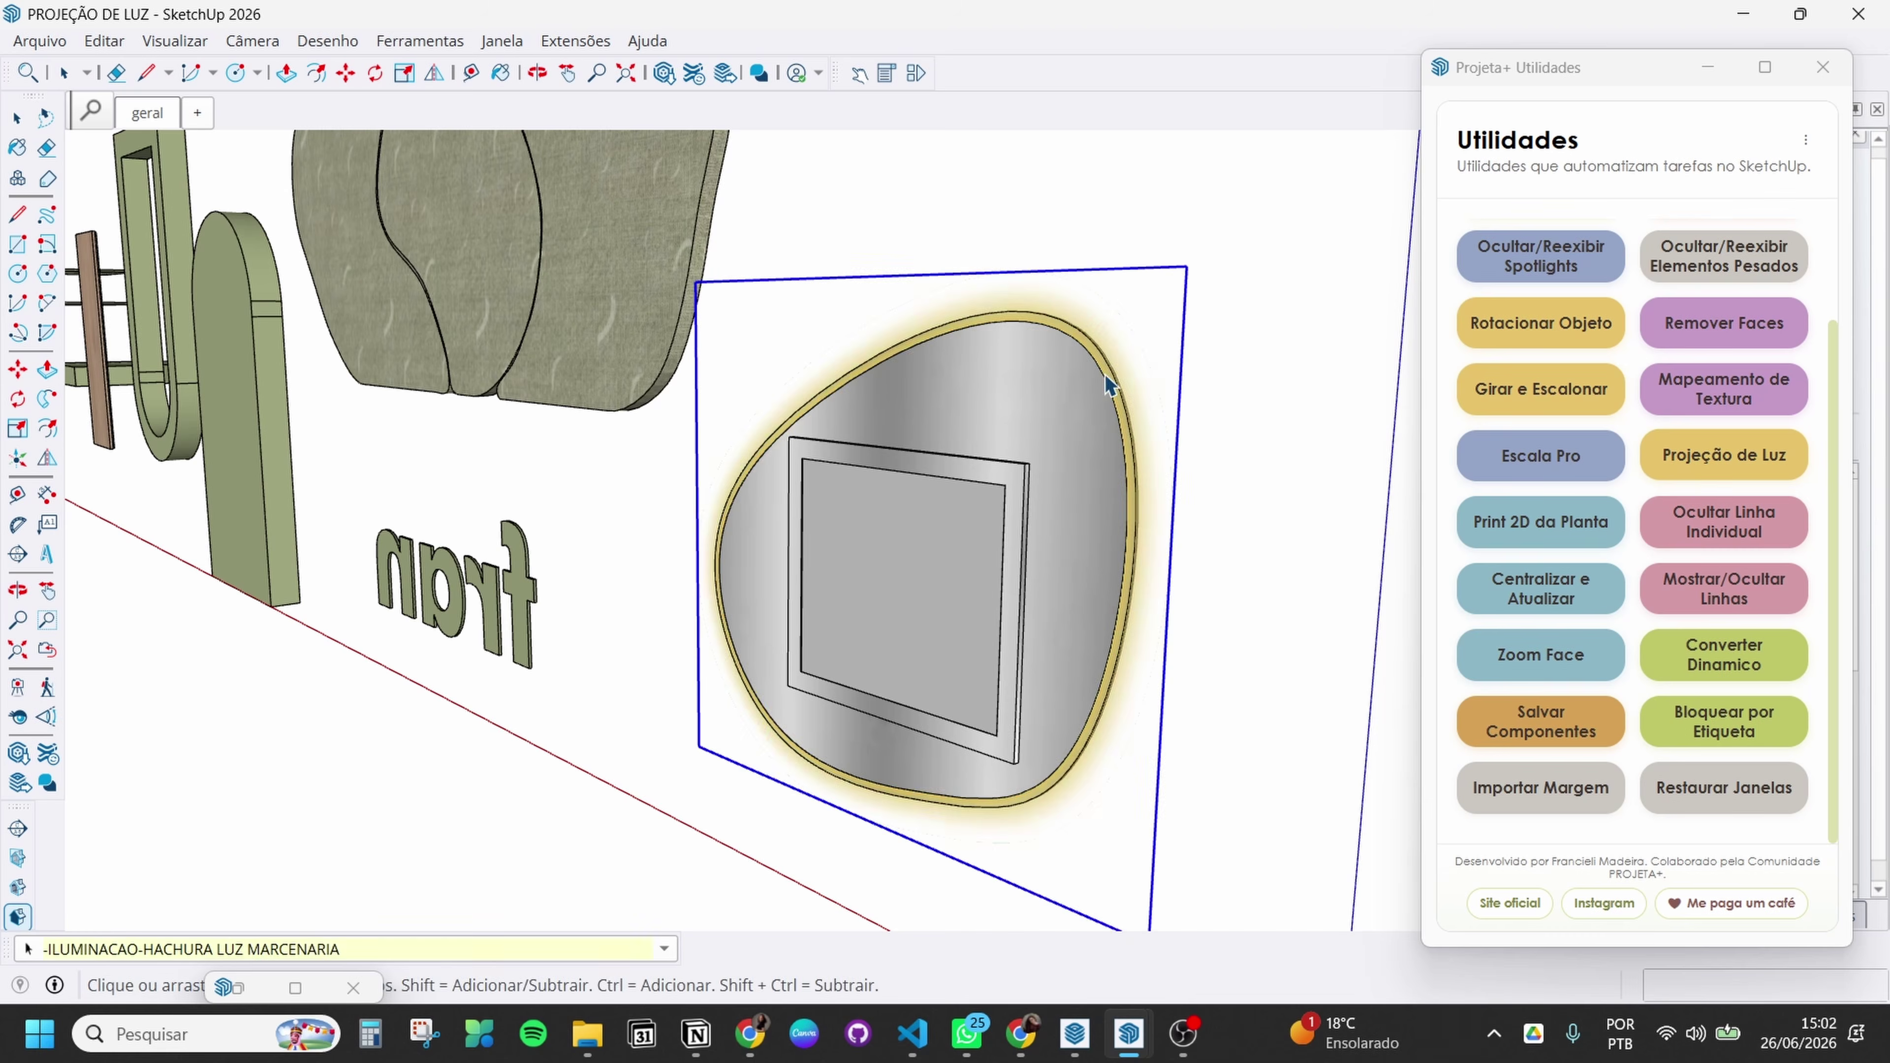
Inspect the light projection around the mirror from the front of the wall
left_click(980, 538)
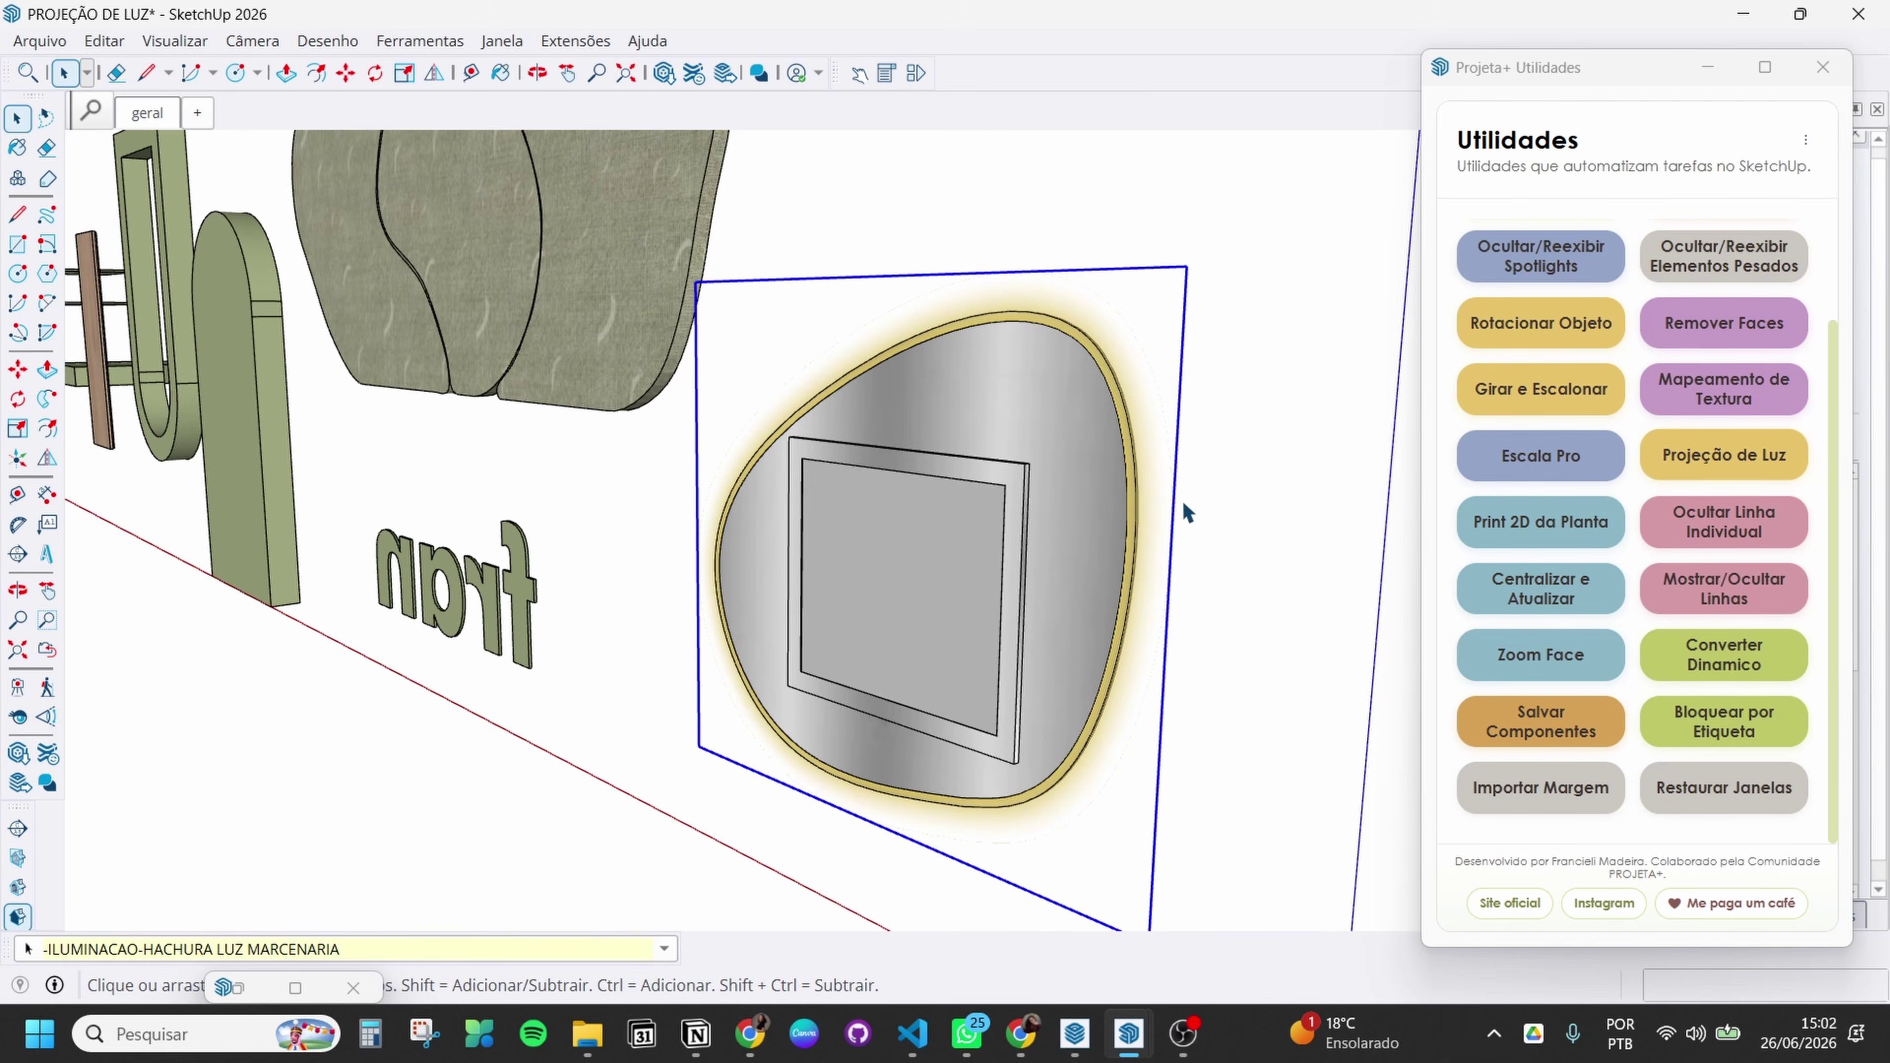
middle_click_drag(1182, 444, 596, 253)
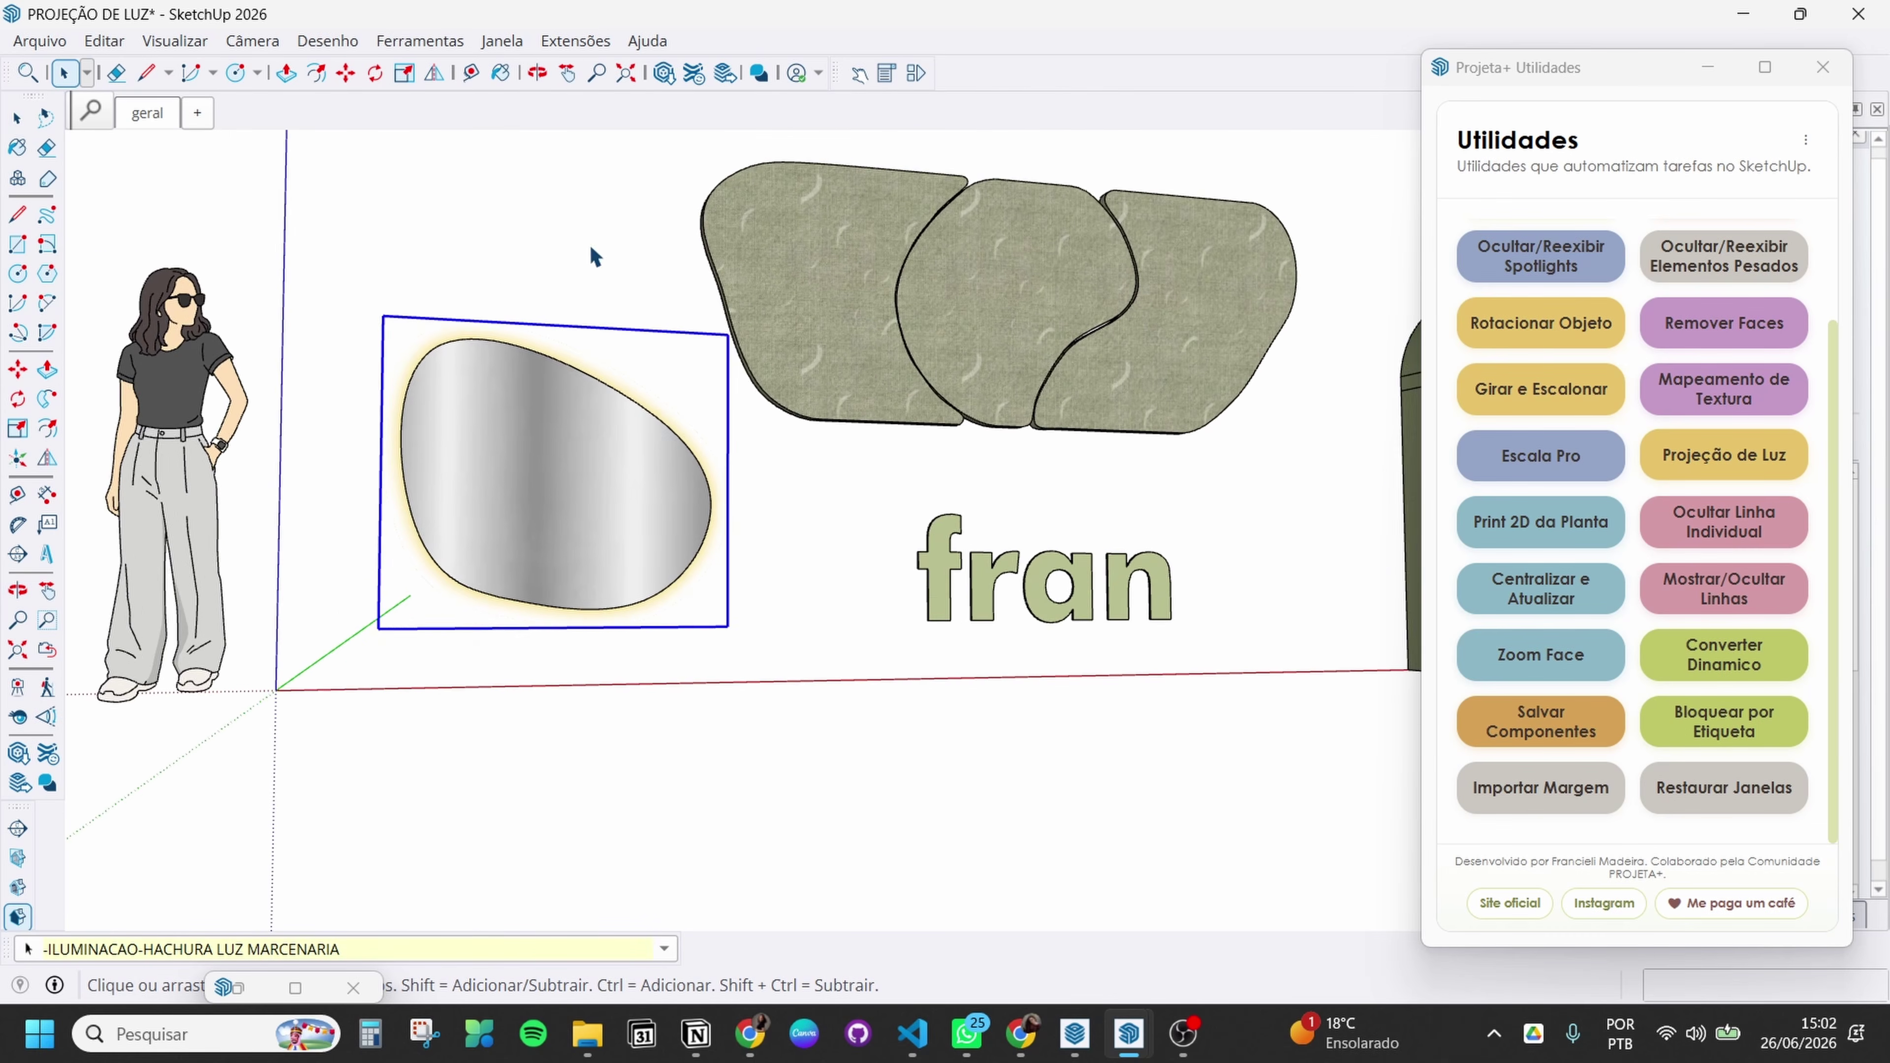
key("space")
left_click(814, 709)
middle_click_drag(753, 586, 409, 498)
middle_click_drag(583, 693, 719, 643)
middle_click_drag(743, 401, 660, 462, "shift")
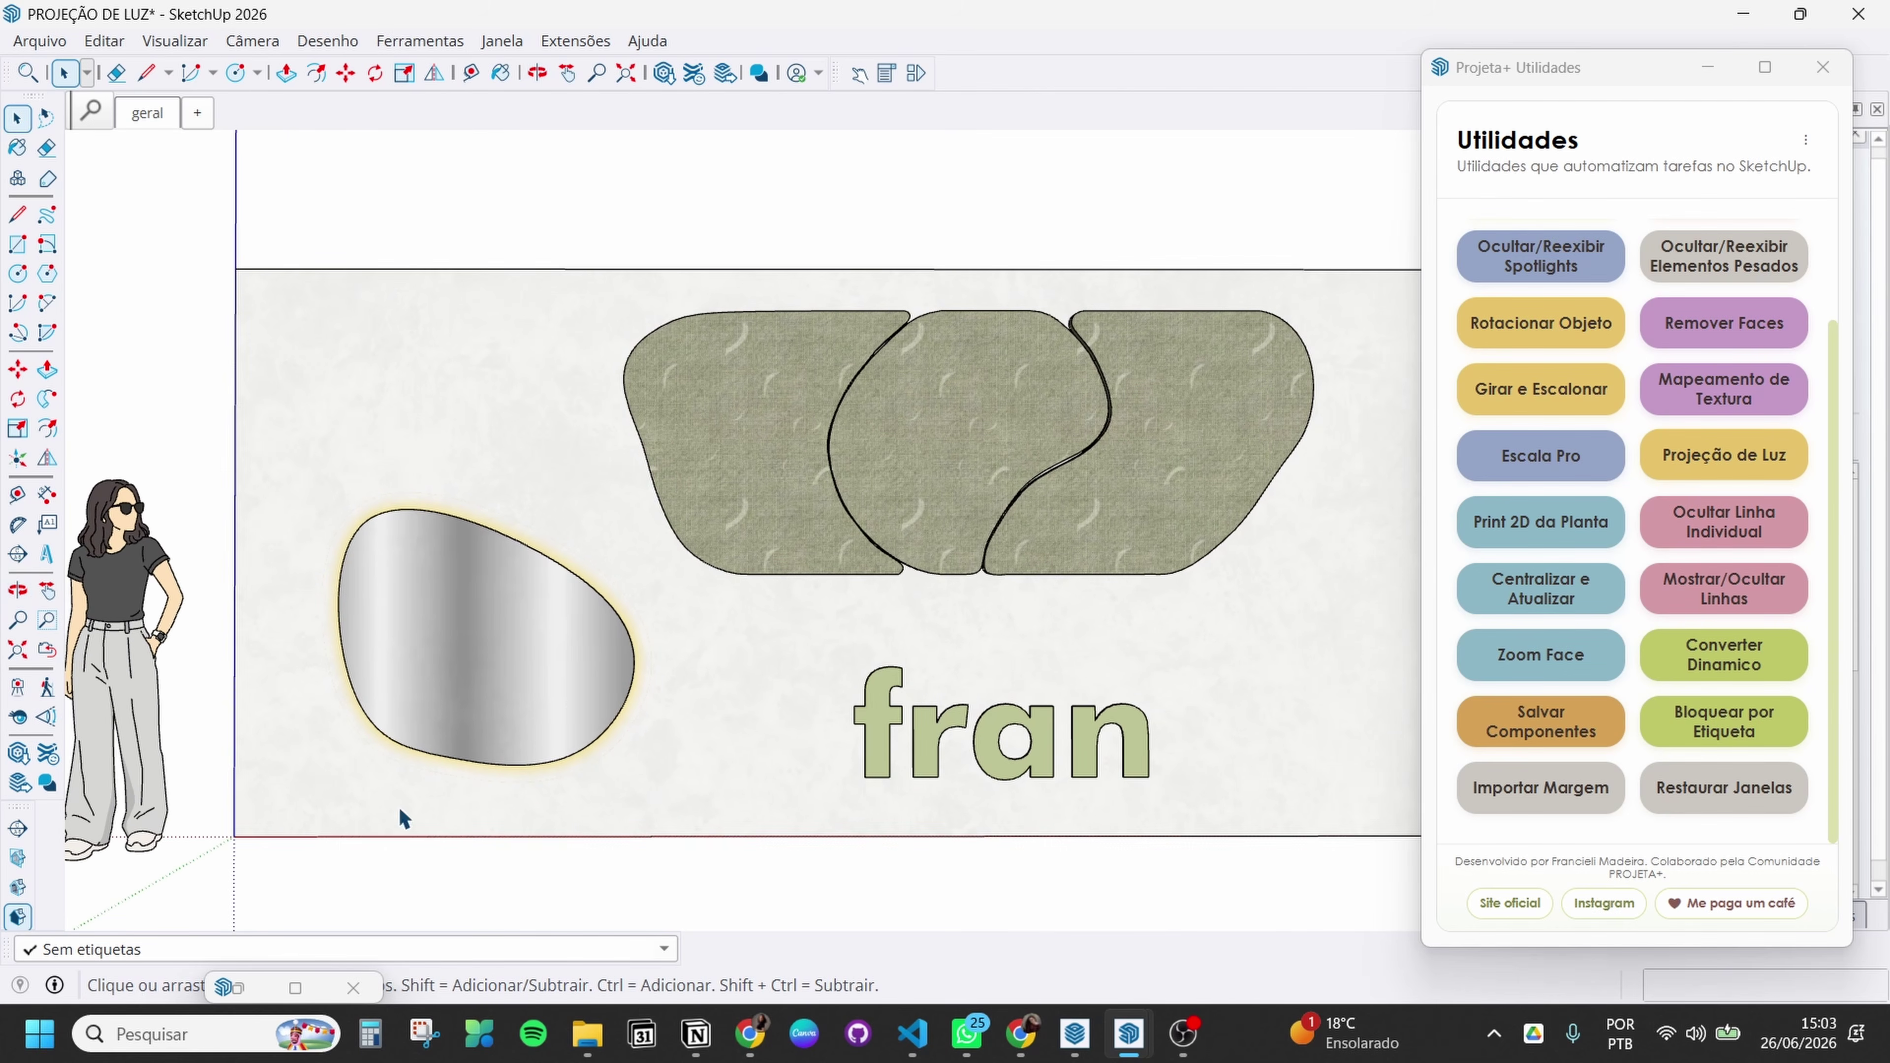
Offset the back-face outline of the upholstered end panel nearest the mirror inward
scroll(683, 414, "up", 3)
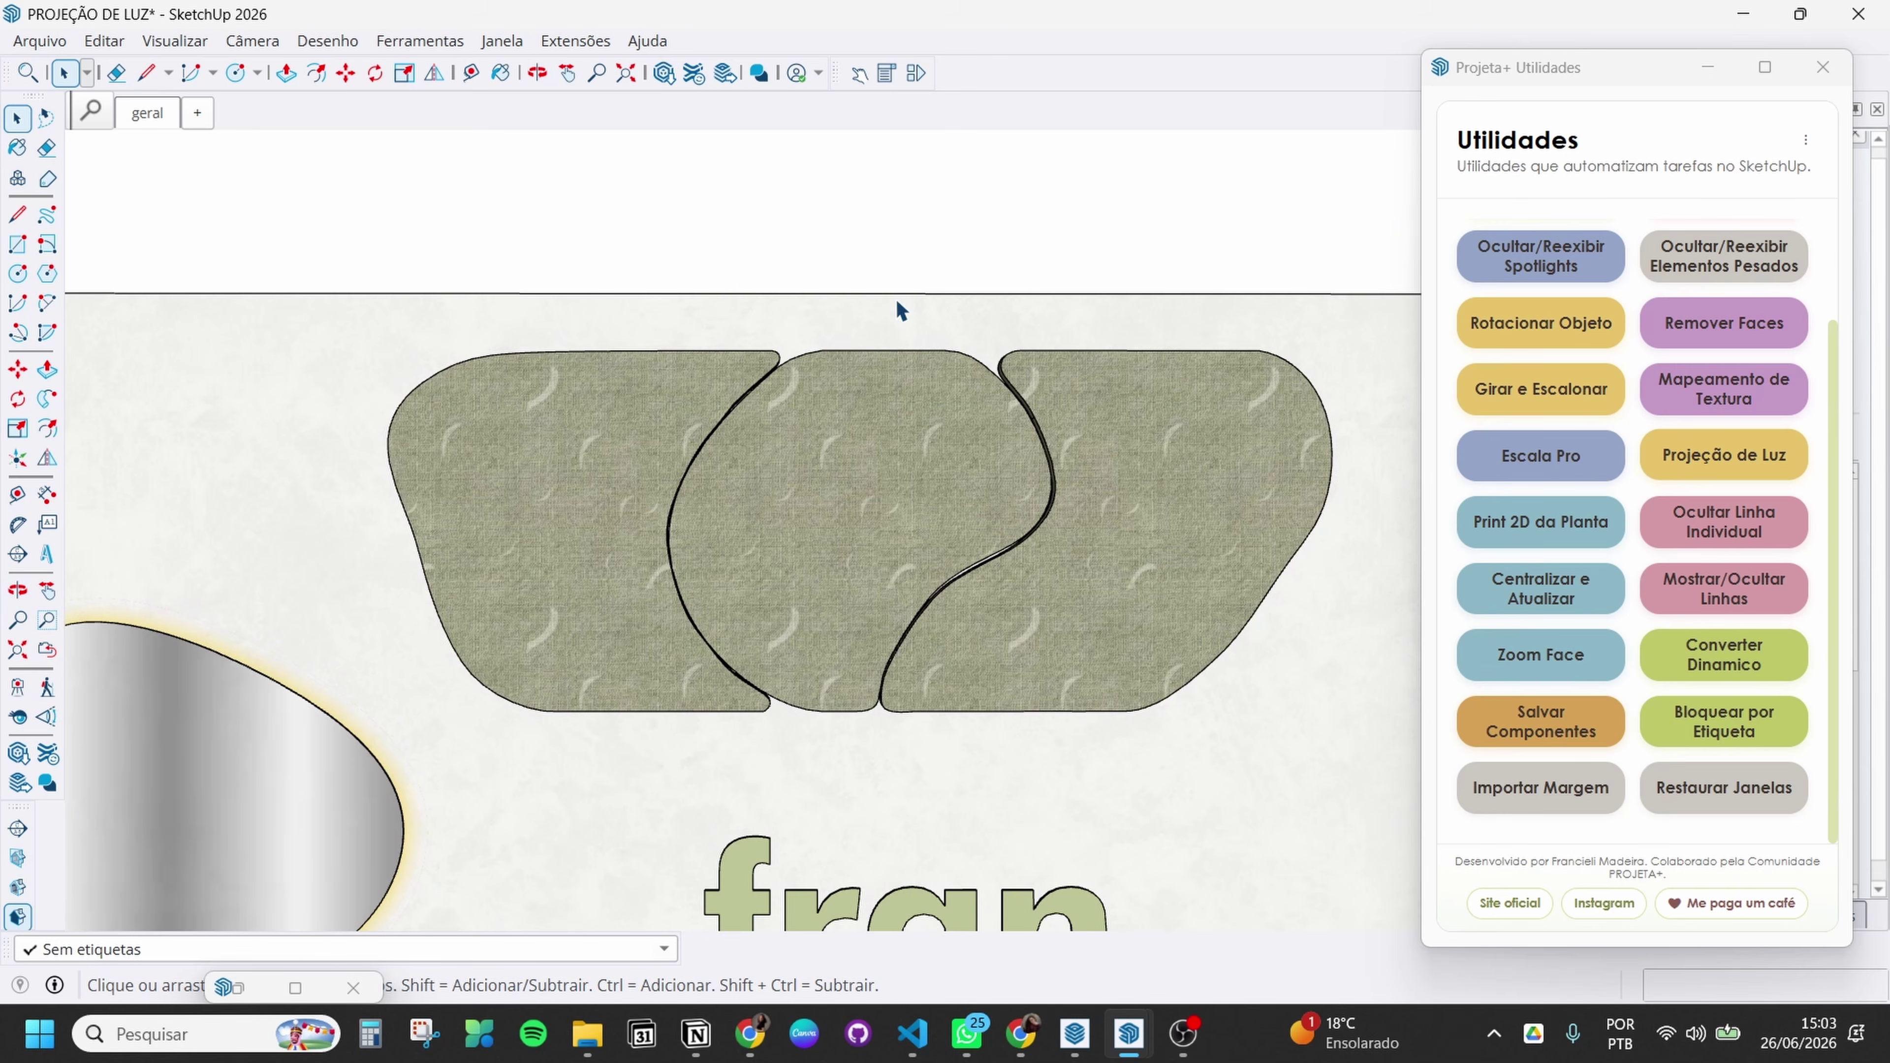
middle_click_drag(897, 302, 428, 362)
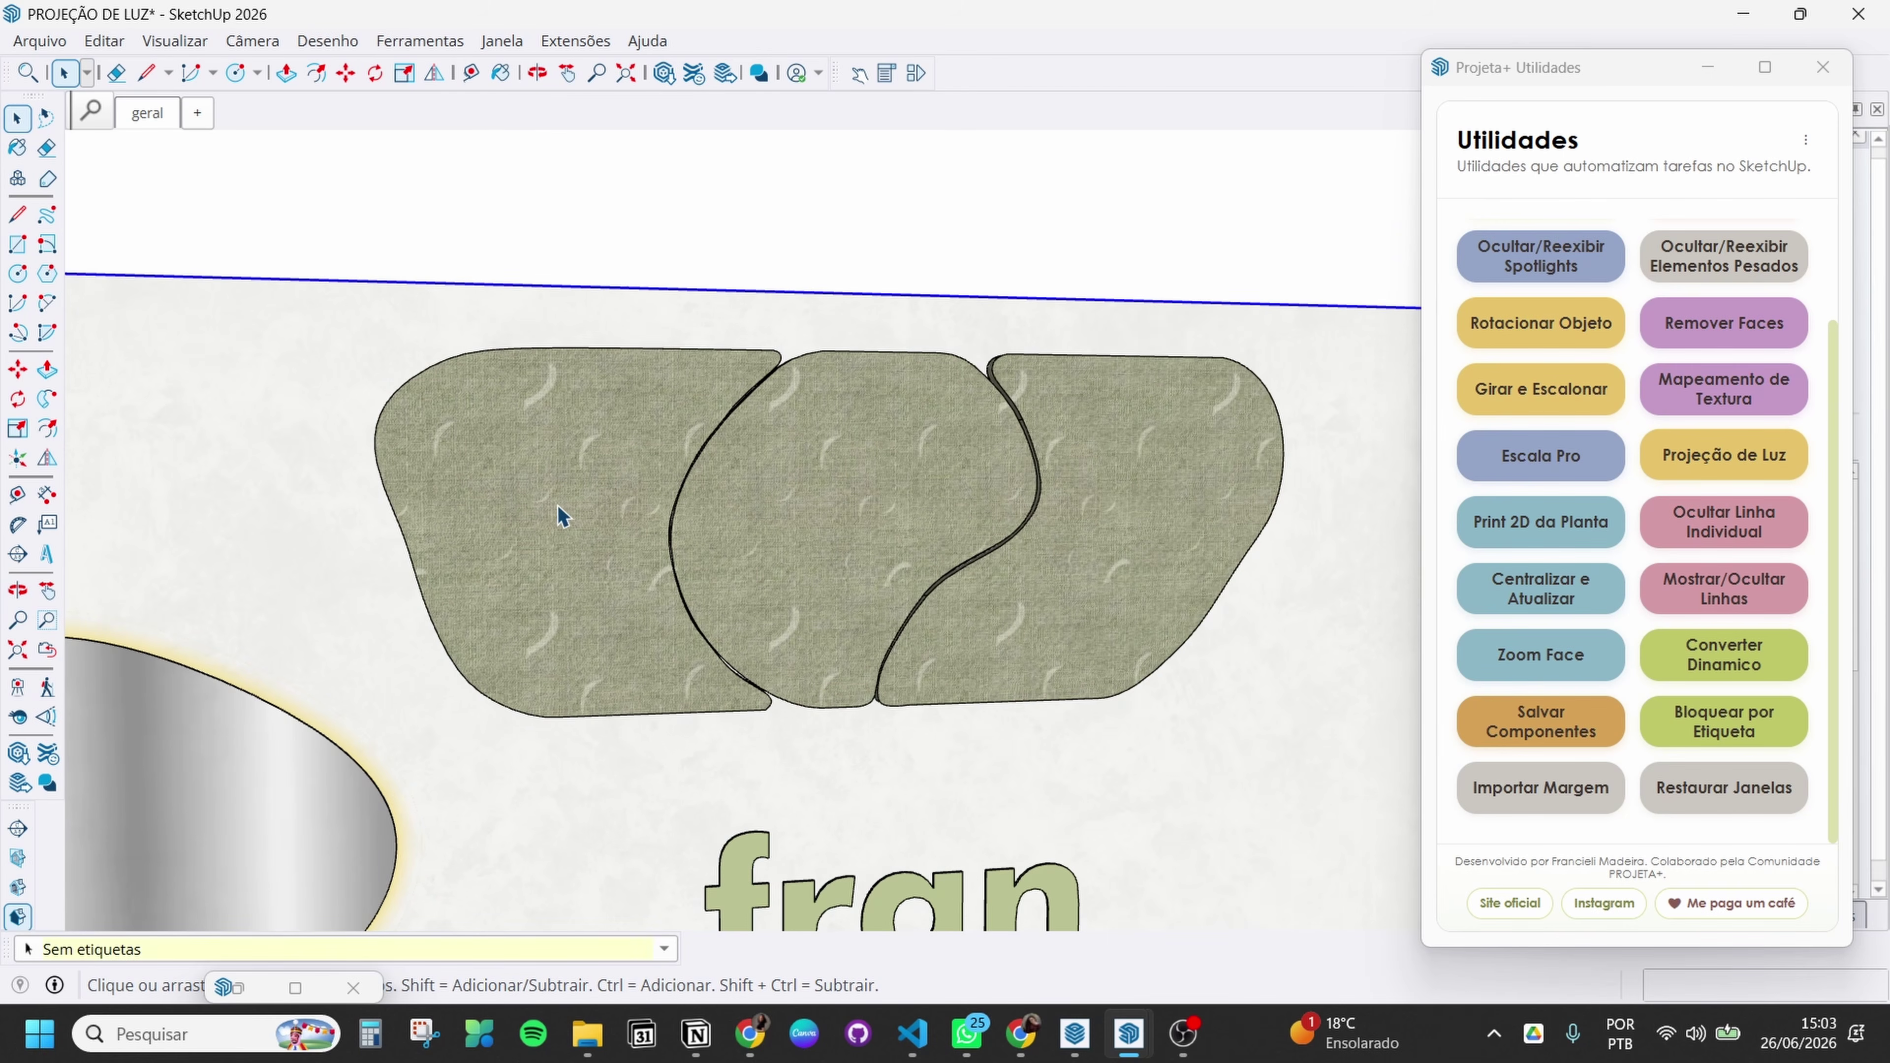
middle_click_drag(560, 514, 1055, 540)
double_click(1055, 430)
key("f")
left_click(1055, 541)
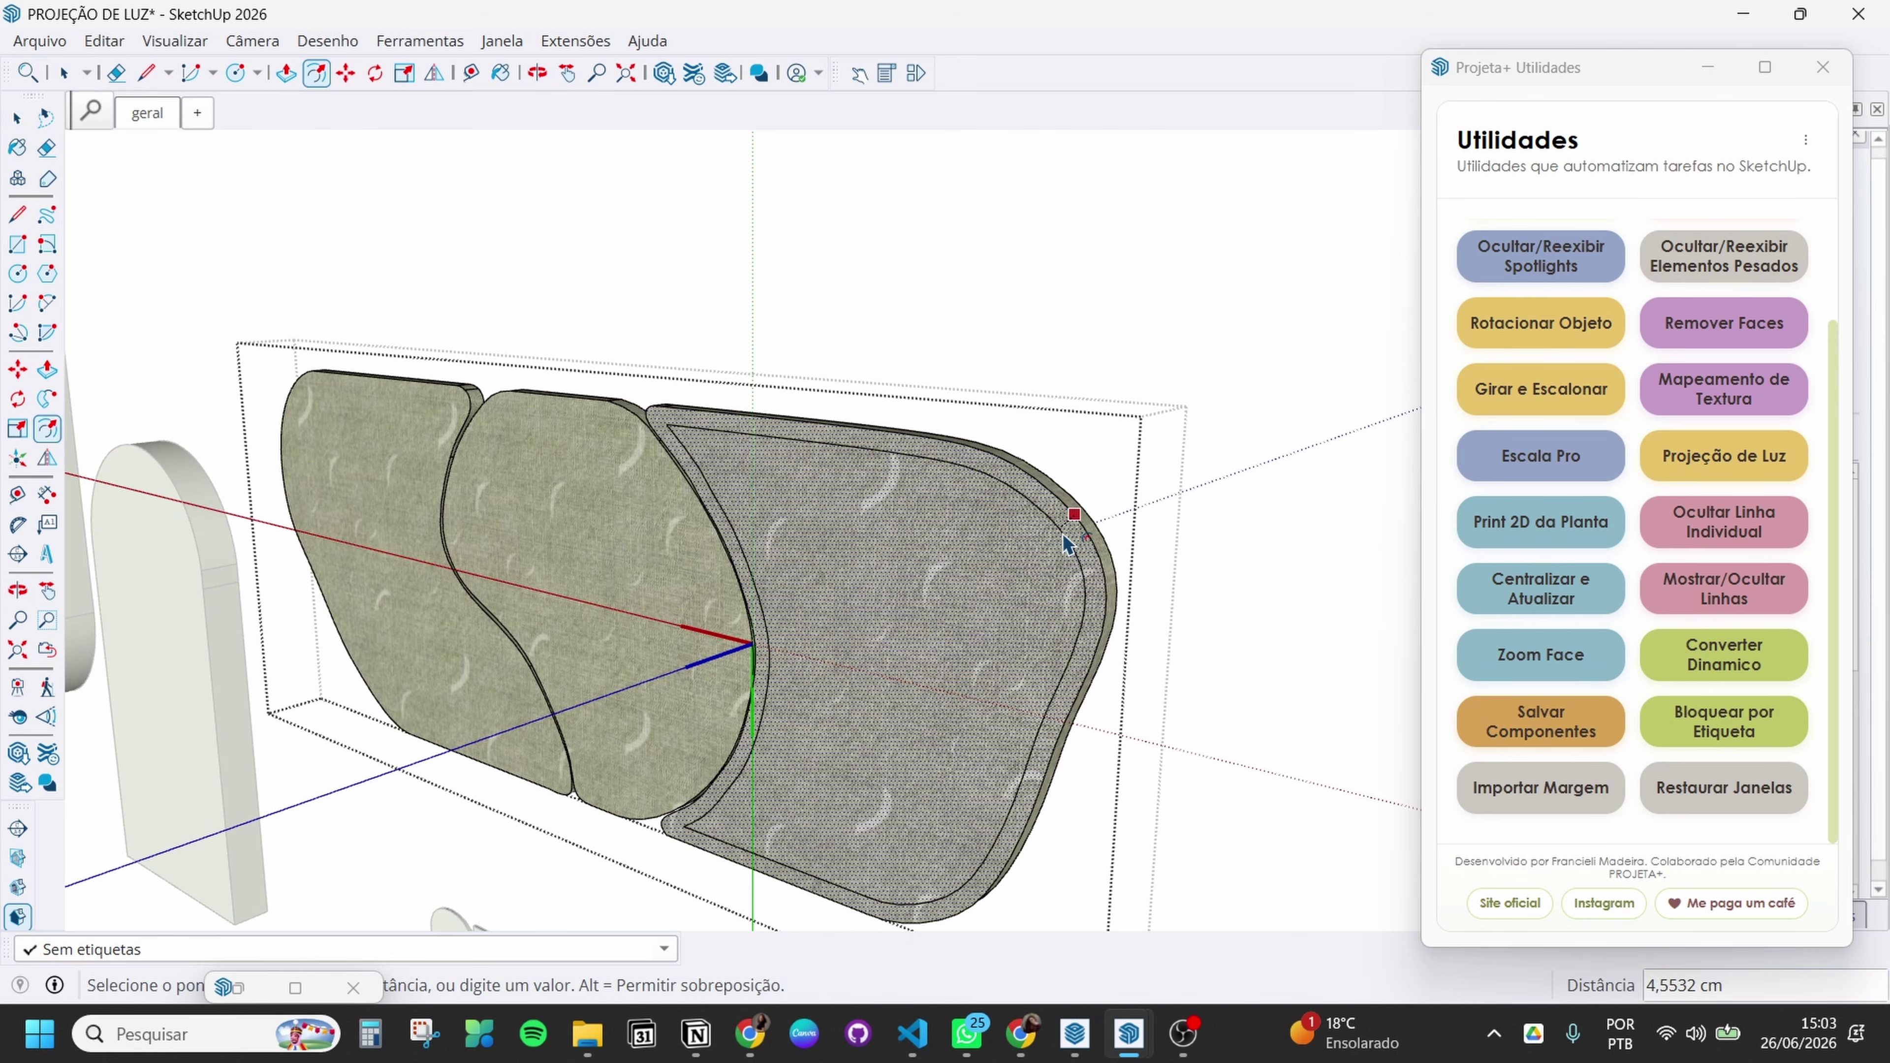
left_click(1066, 545)
Push/Pull the inset back face of the end panel nearest the mirror by 1 cm
key("p")
scroll(1065, 541, "up", 3)
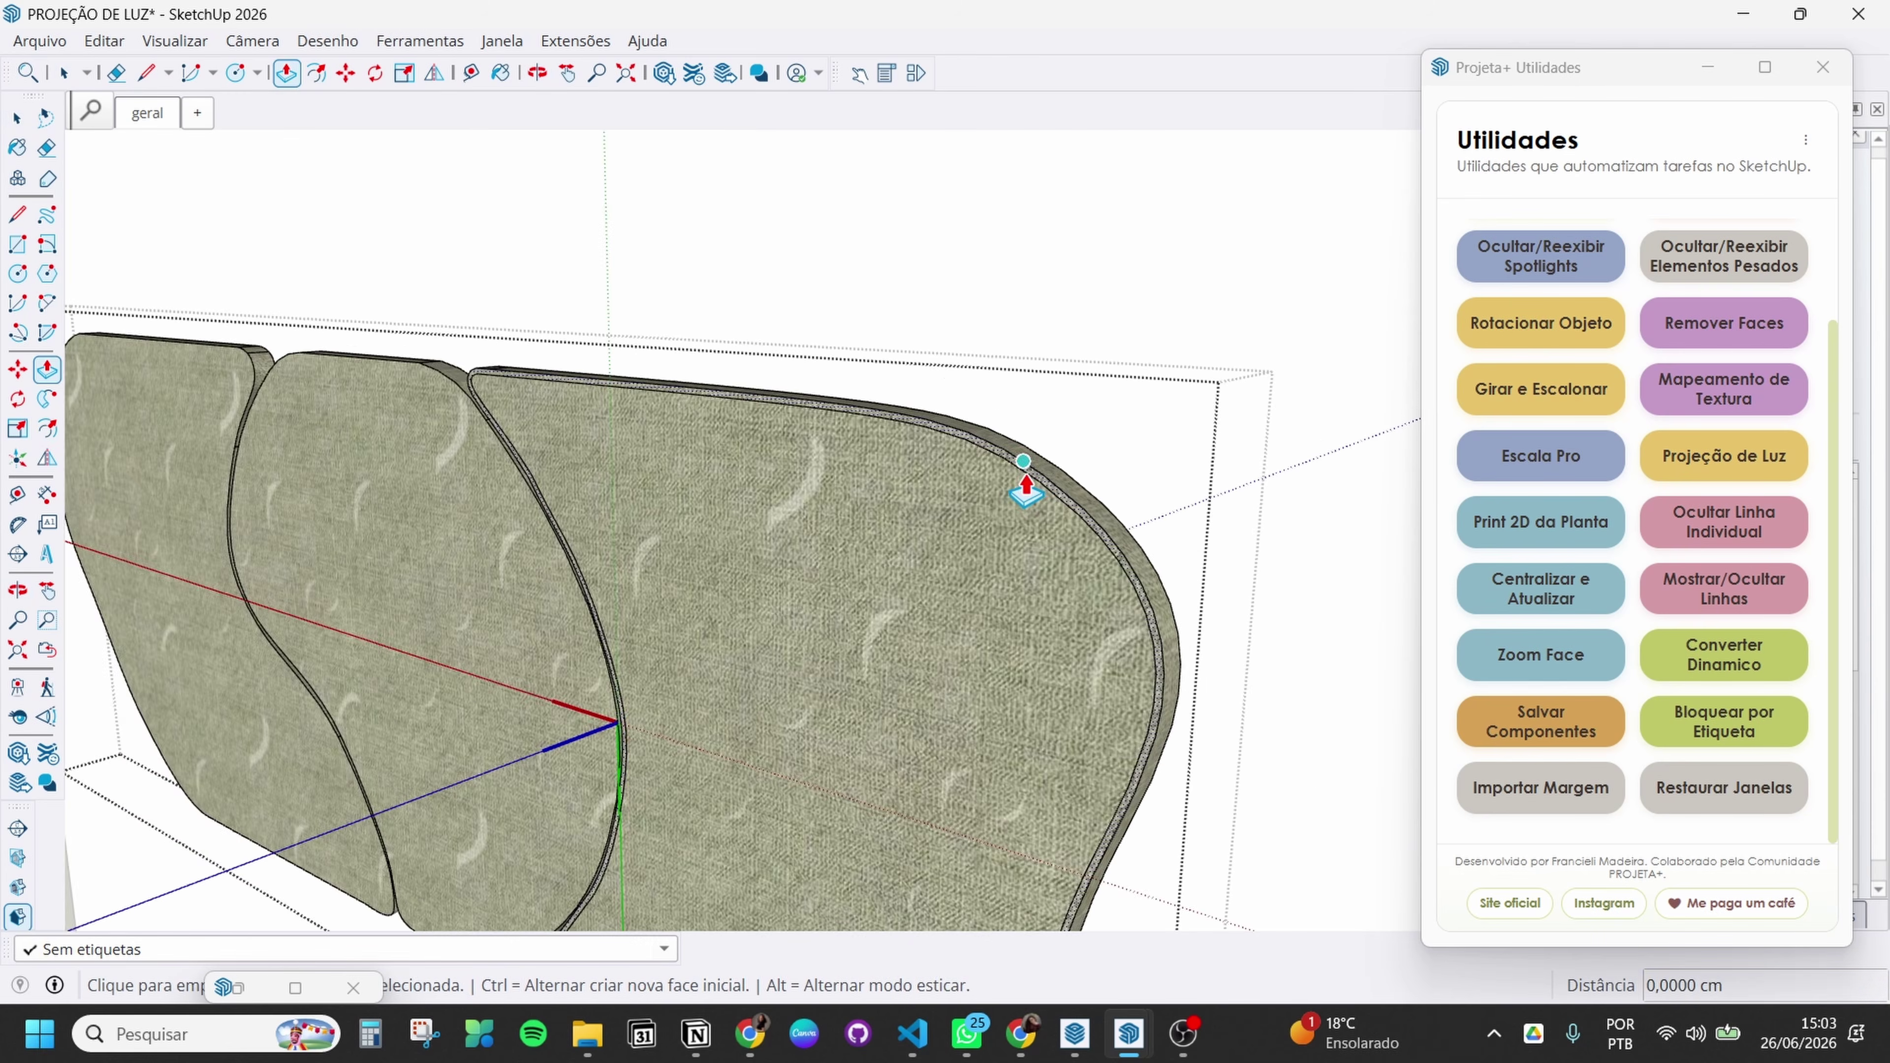
left_click(1026, 488)
scroll(1016, 491, "up", 5)
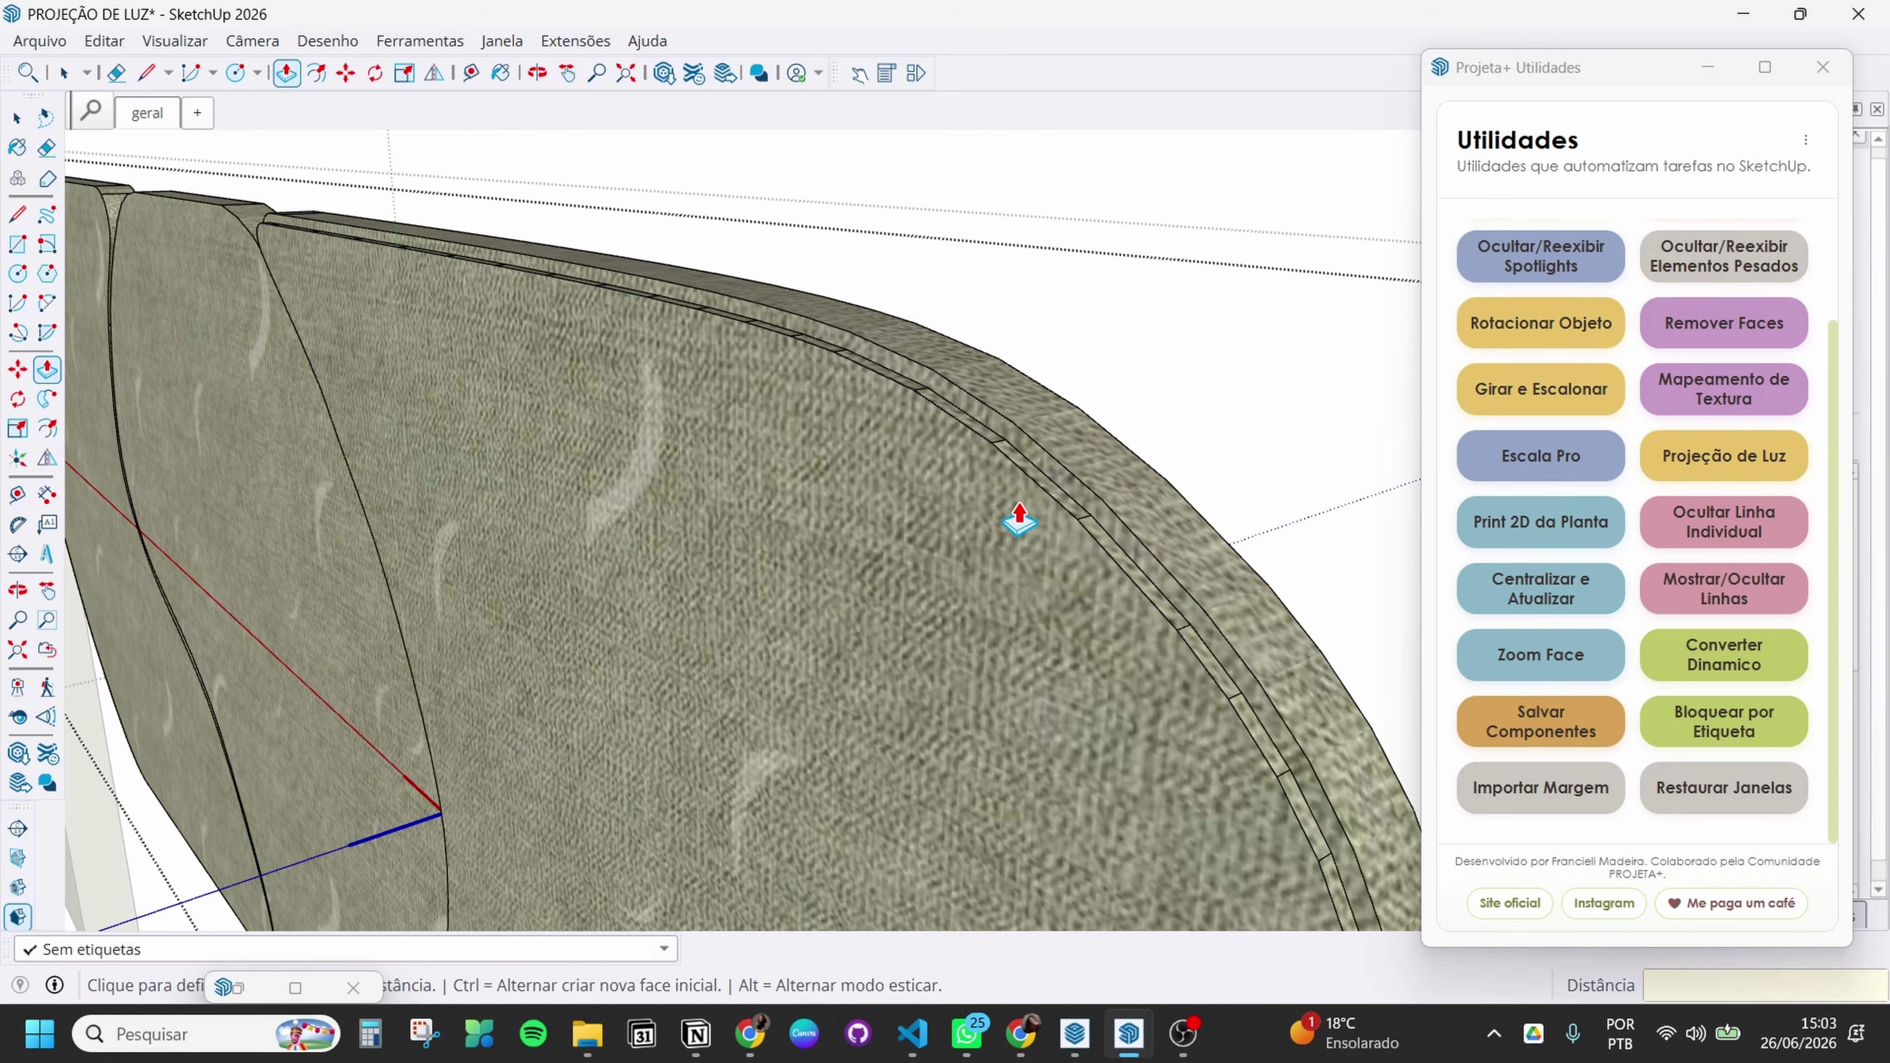
type("1")
key("Return")
scroll(1130, 549, "down", 5)
key("space")
Offset the back-face outline of the middle upholstered panel inward
scroll(371, 387, "up", 3)
left_click(405, 308)
key("f")
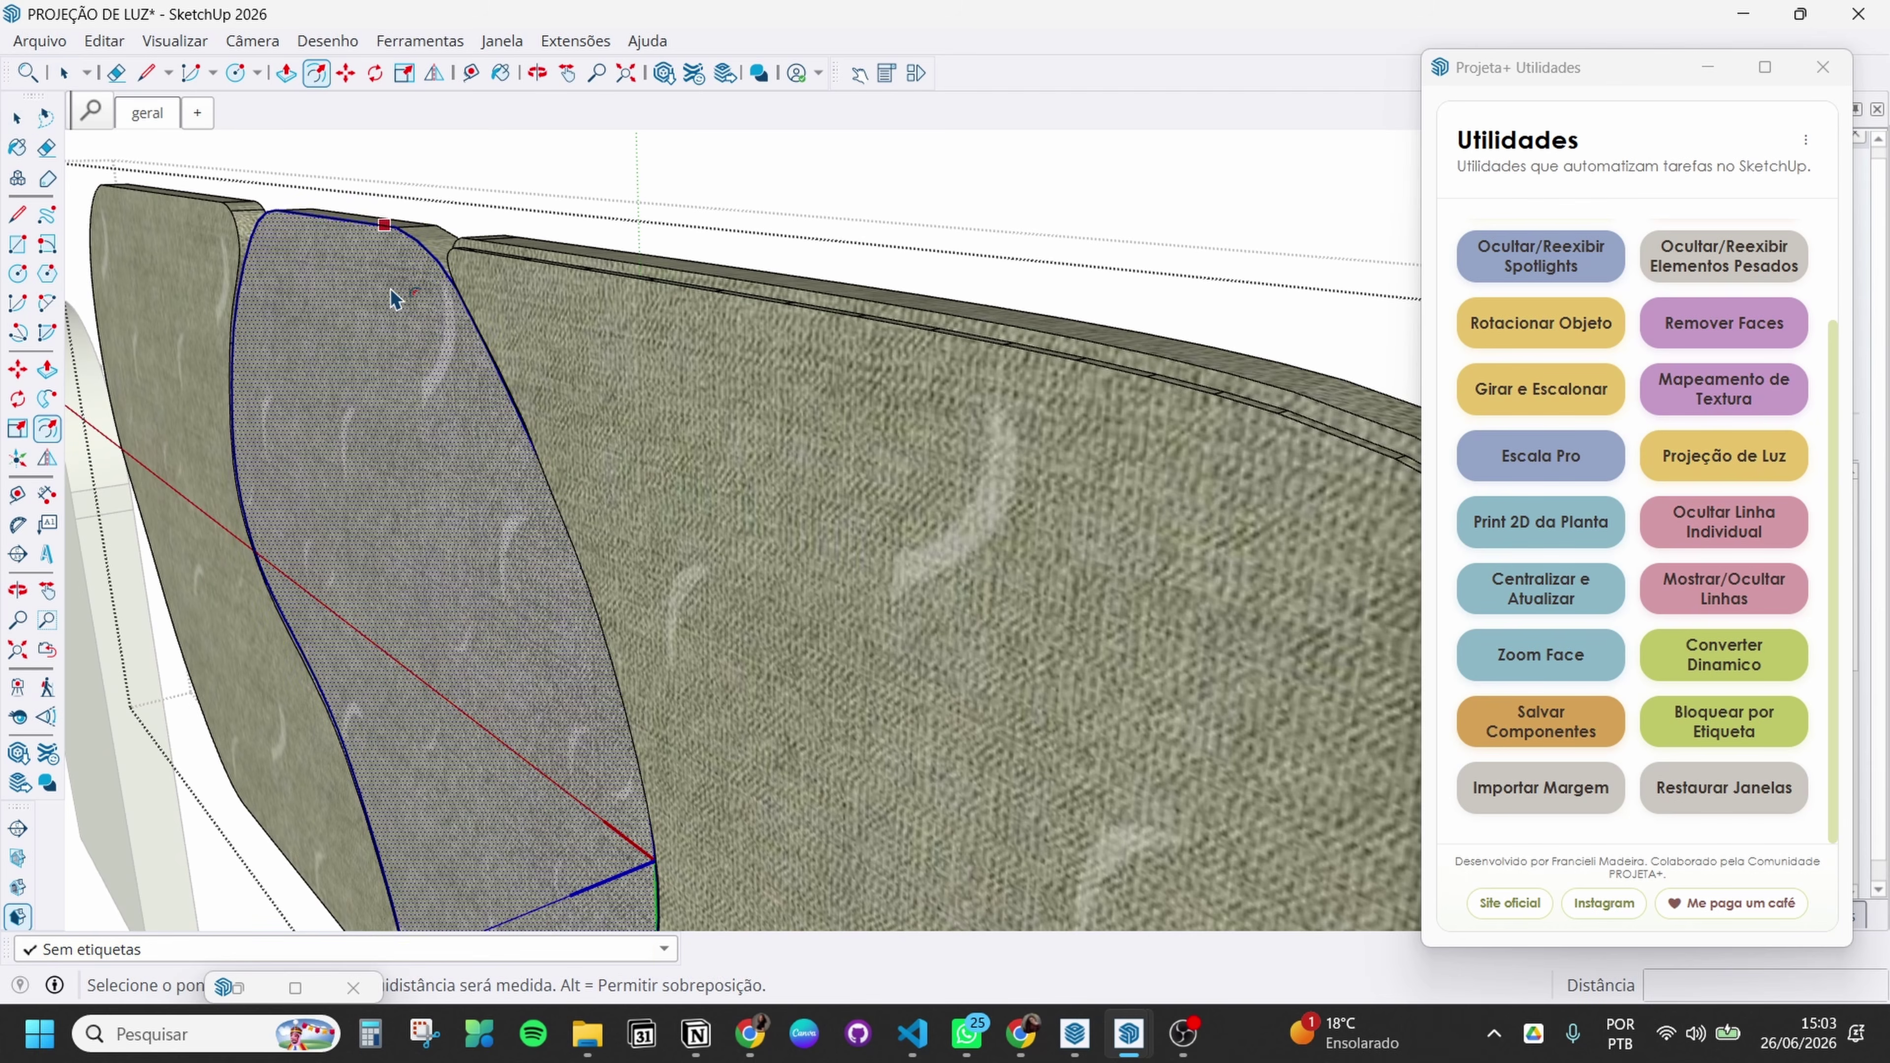
left_click(394, 297)
left_click(401, 286)
Push/Pull the middle panel's inset back face by 1 cm
key("p")
scroll(839, 364, "up", 3)
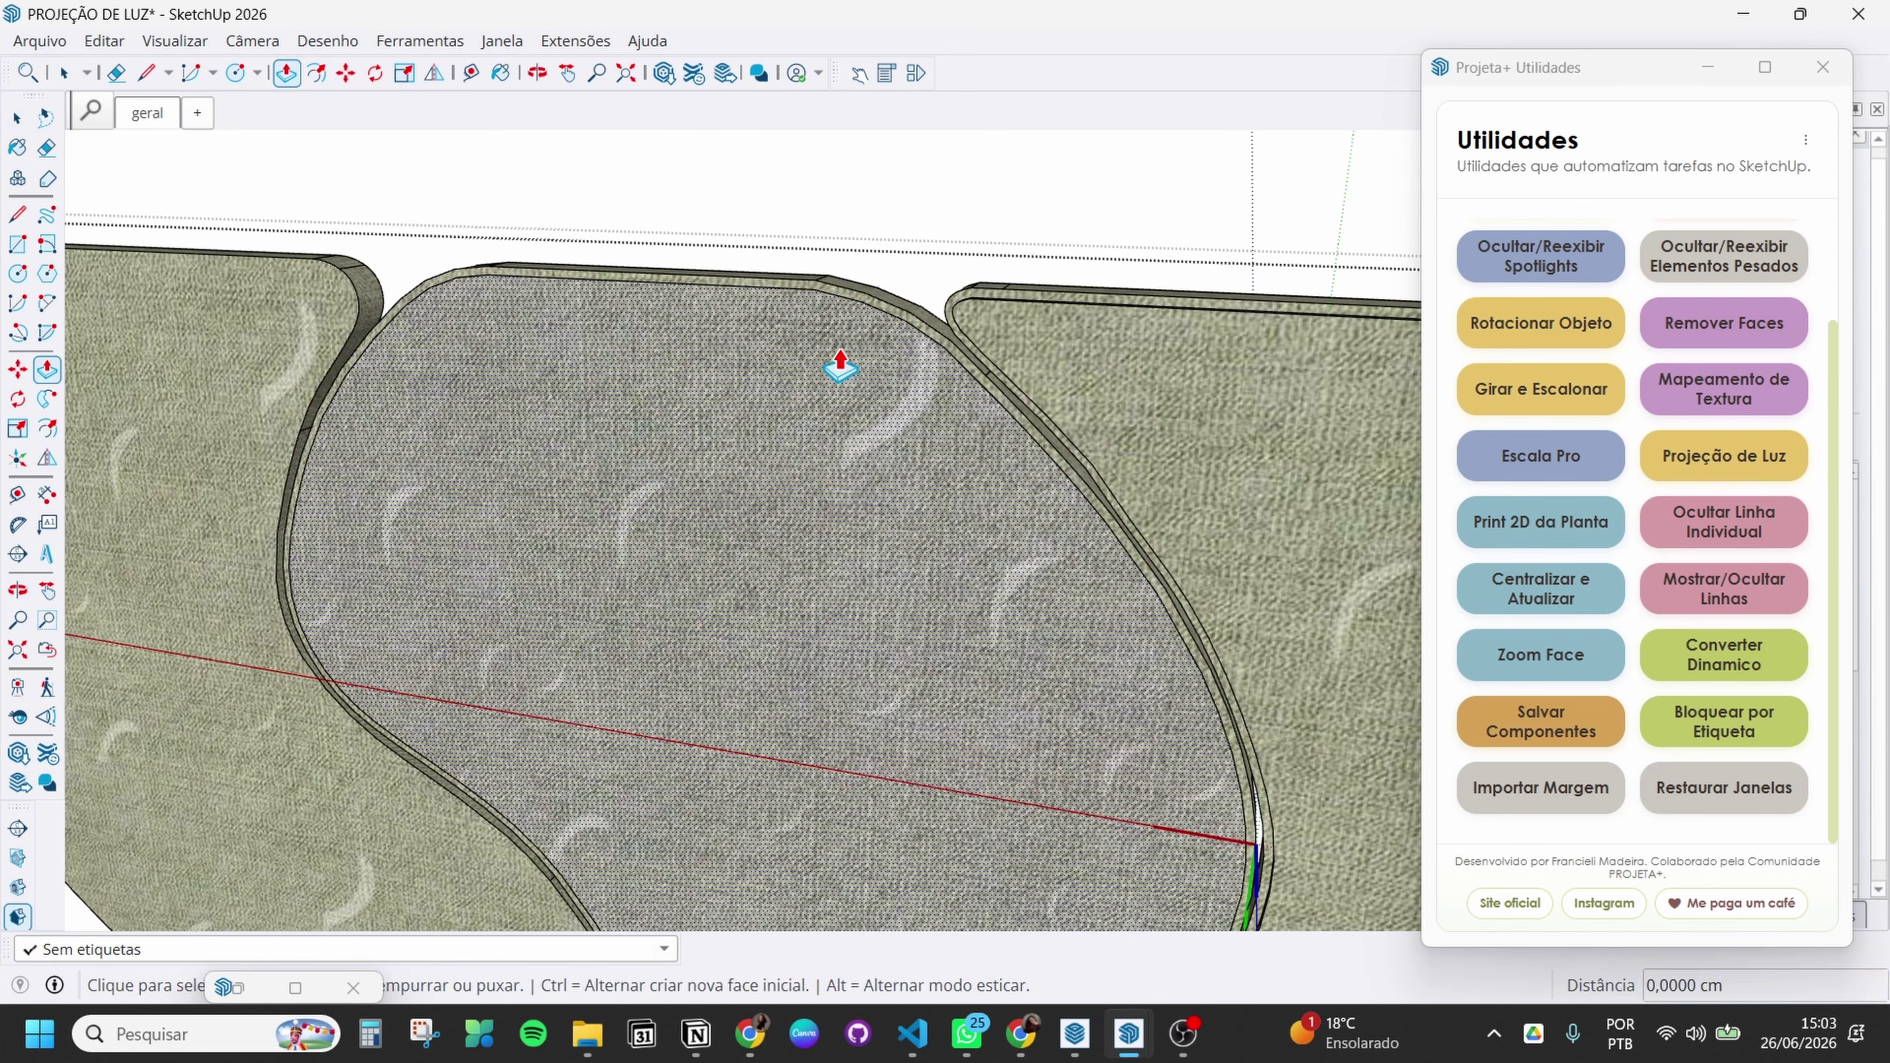
left_click(840, 365)
type("1")
key("Return")
scroll(1043, 427, "down", 3)
key("space")
Offset the back outline of the end panel farthest from the mirror inward by 1 cm and push/pull its inset face 1 cm
left_click(394, 362)
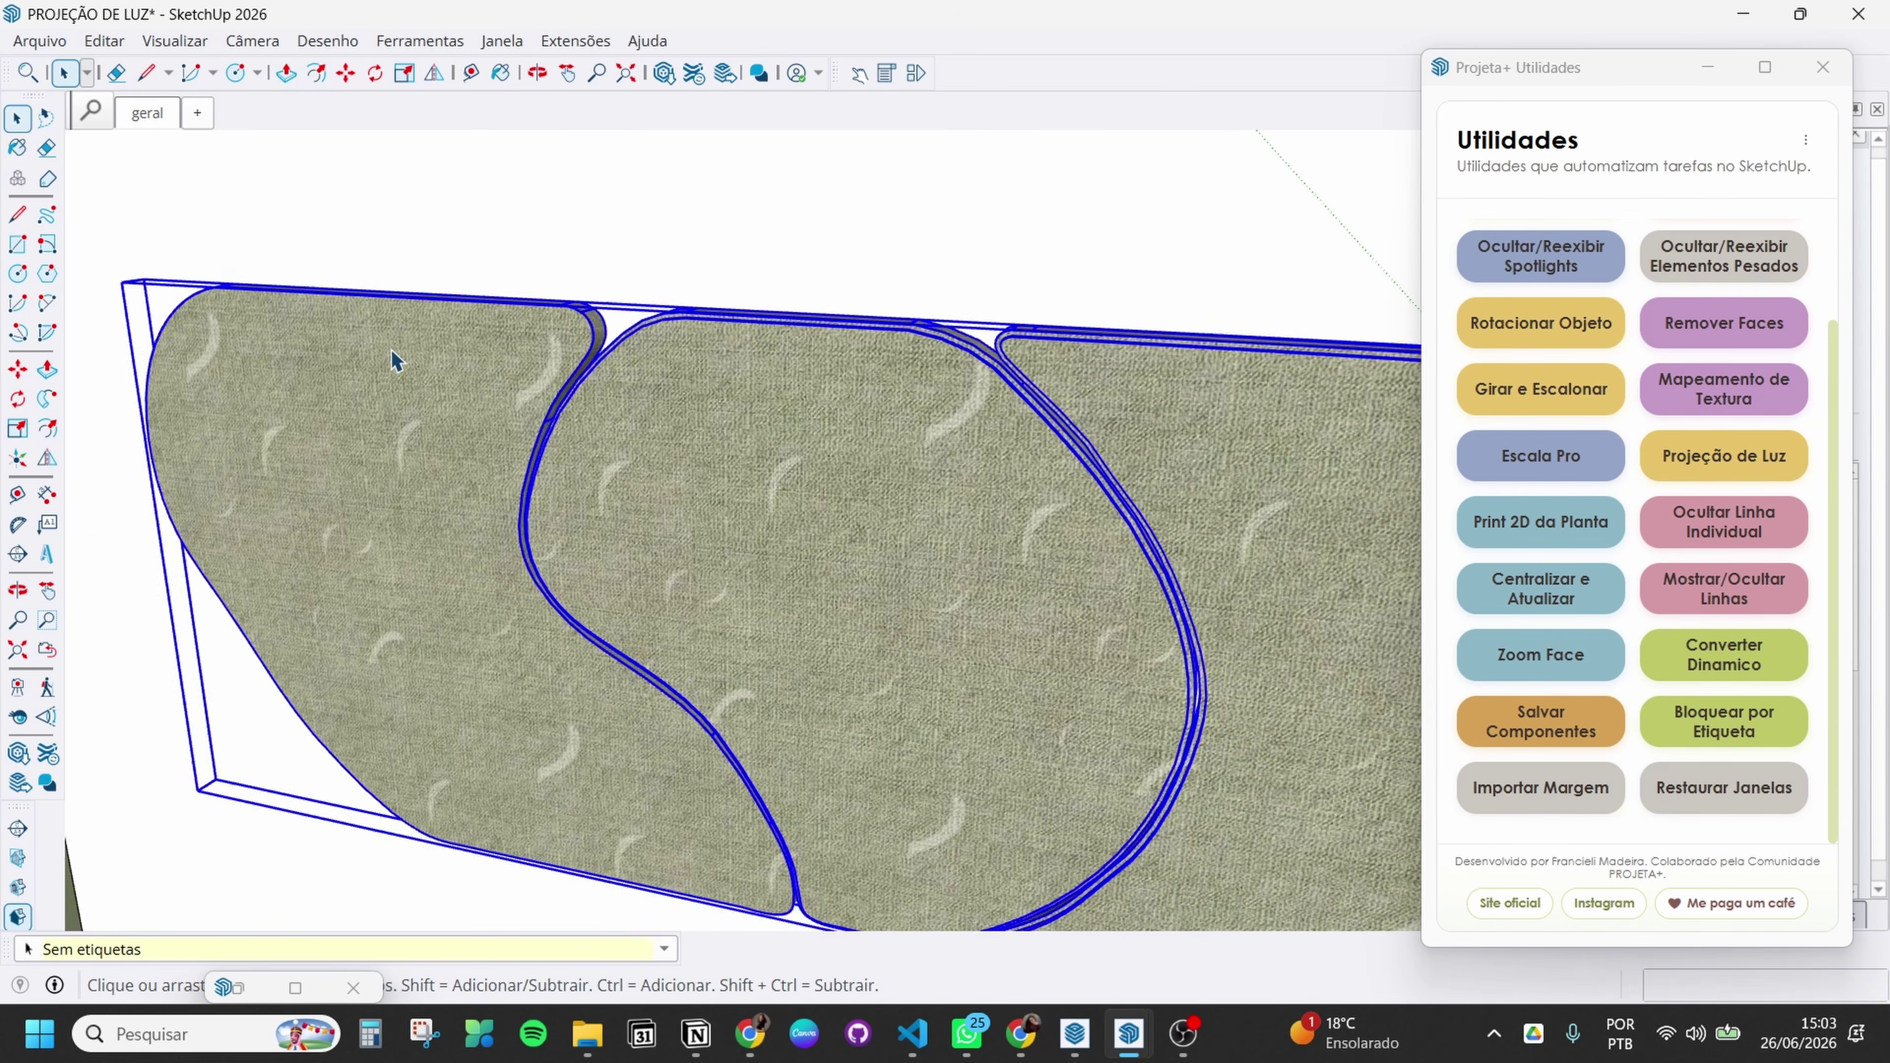
double_click(513, 361)
key("p")
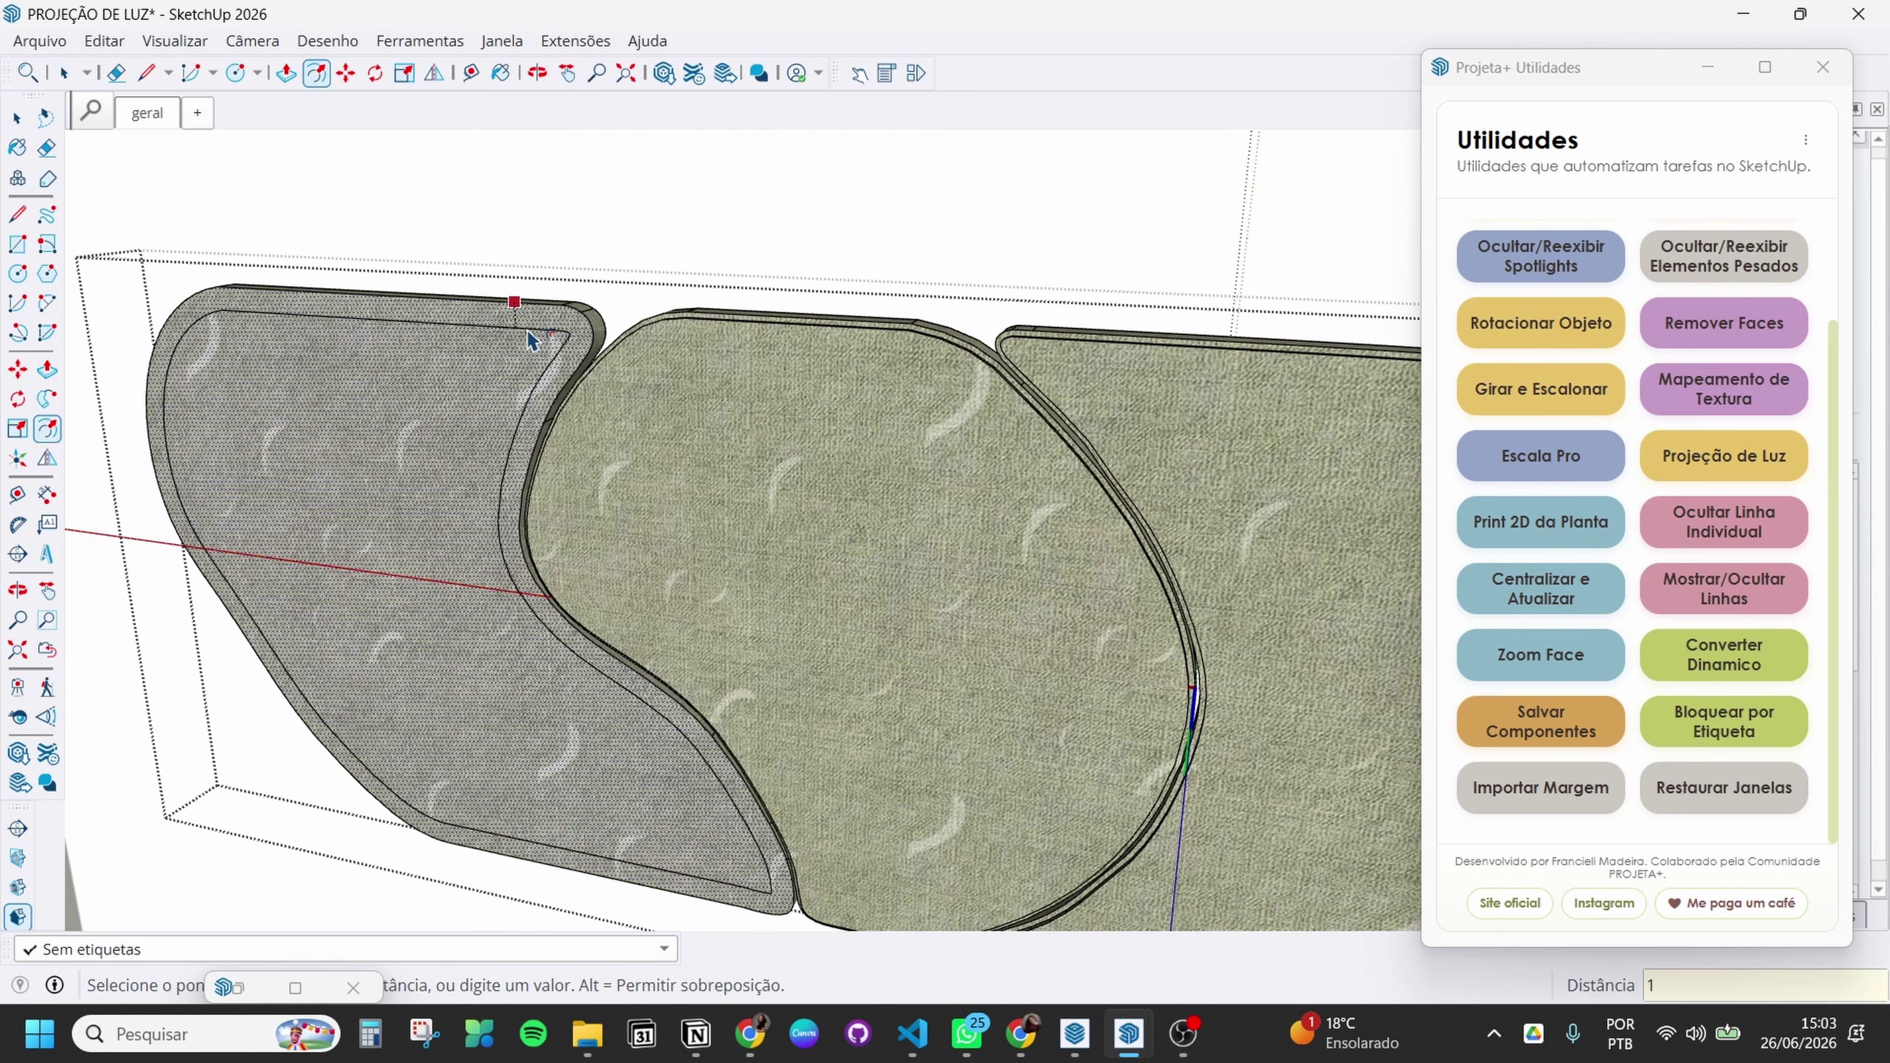
left_click(517, 361)
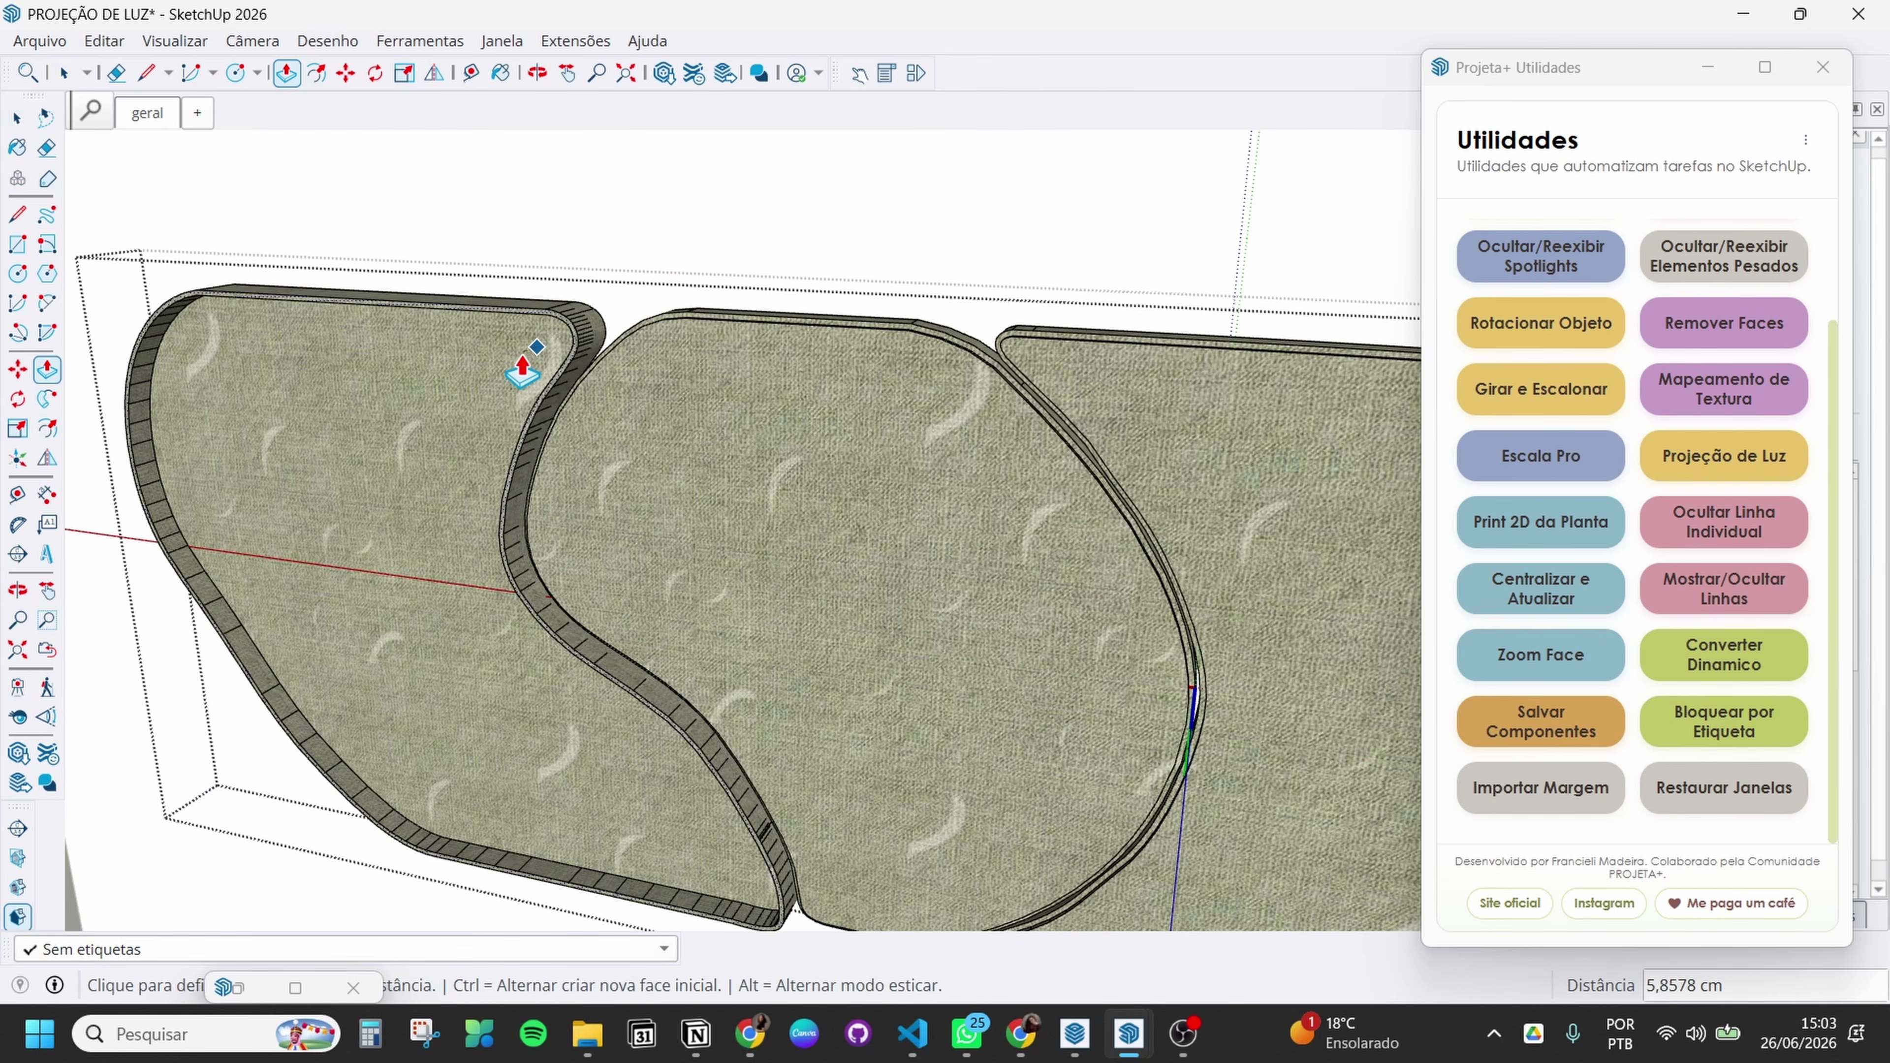
type("1")
key("Return")
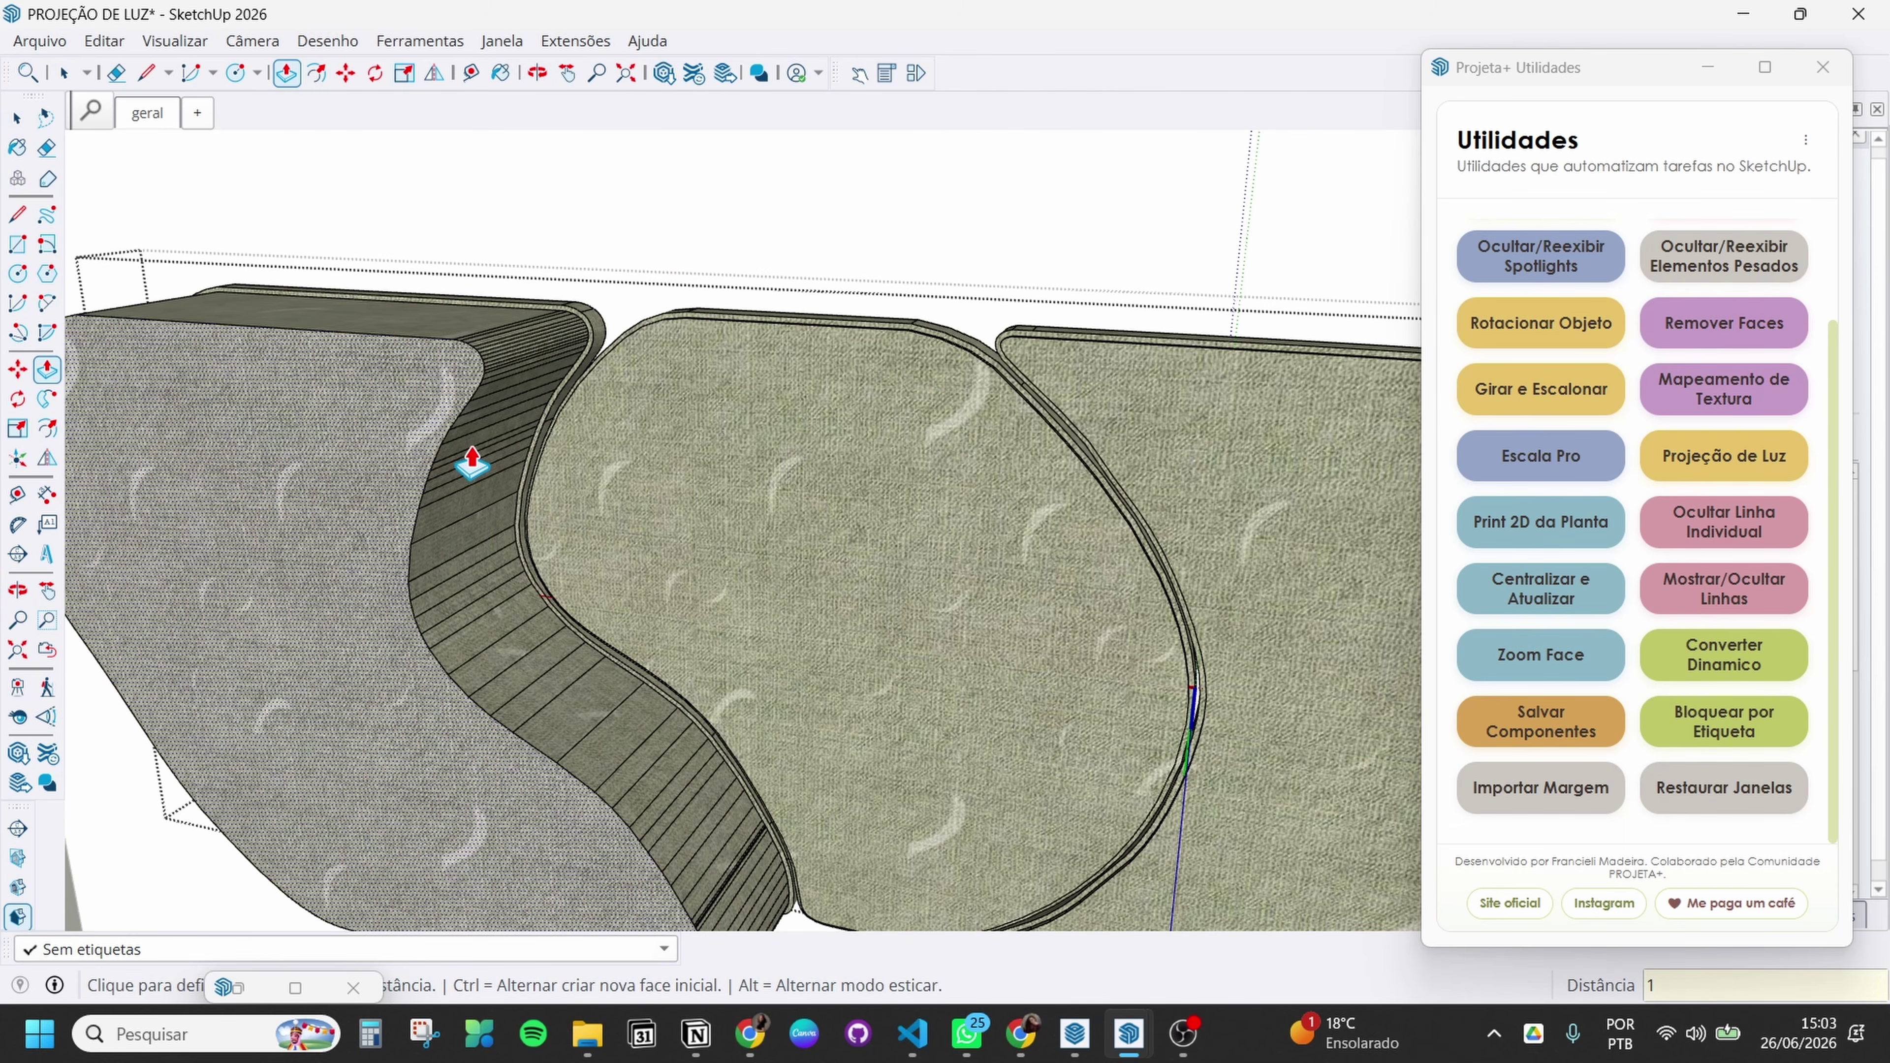
Start a Projeção de Luz on the recessed back outline of the end panel nearest the mirror, with 10 cm offset and 3000K
middle_click_drag(472, 455, 1191, 538)
key("space")
left_click(1725, 456)
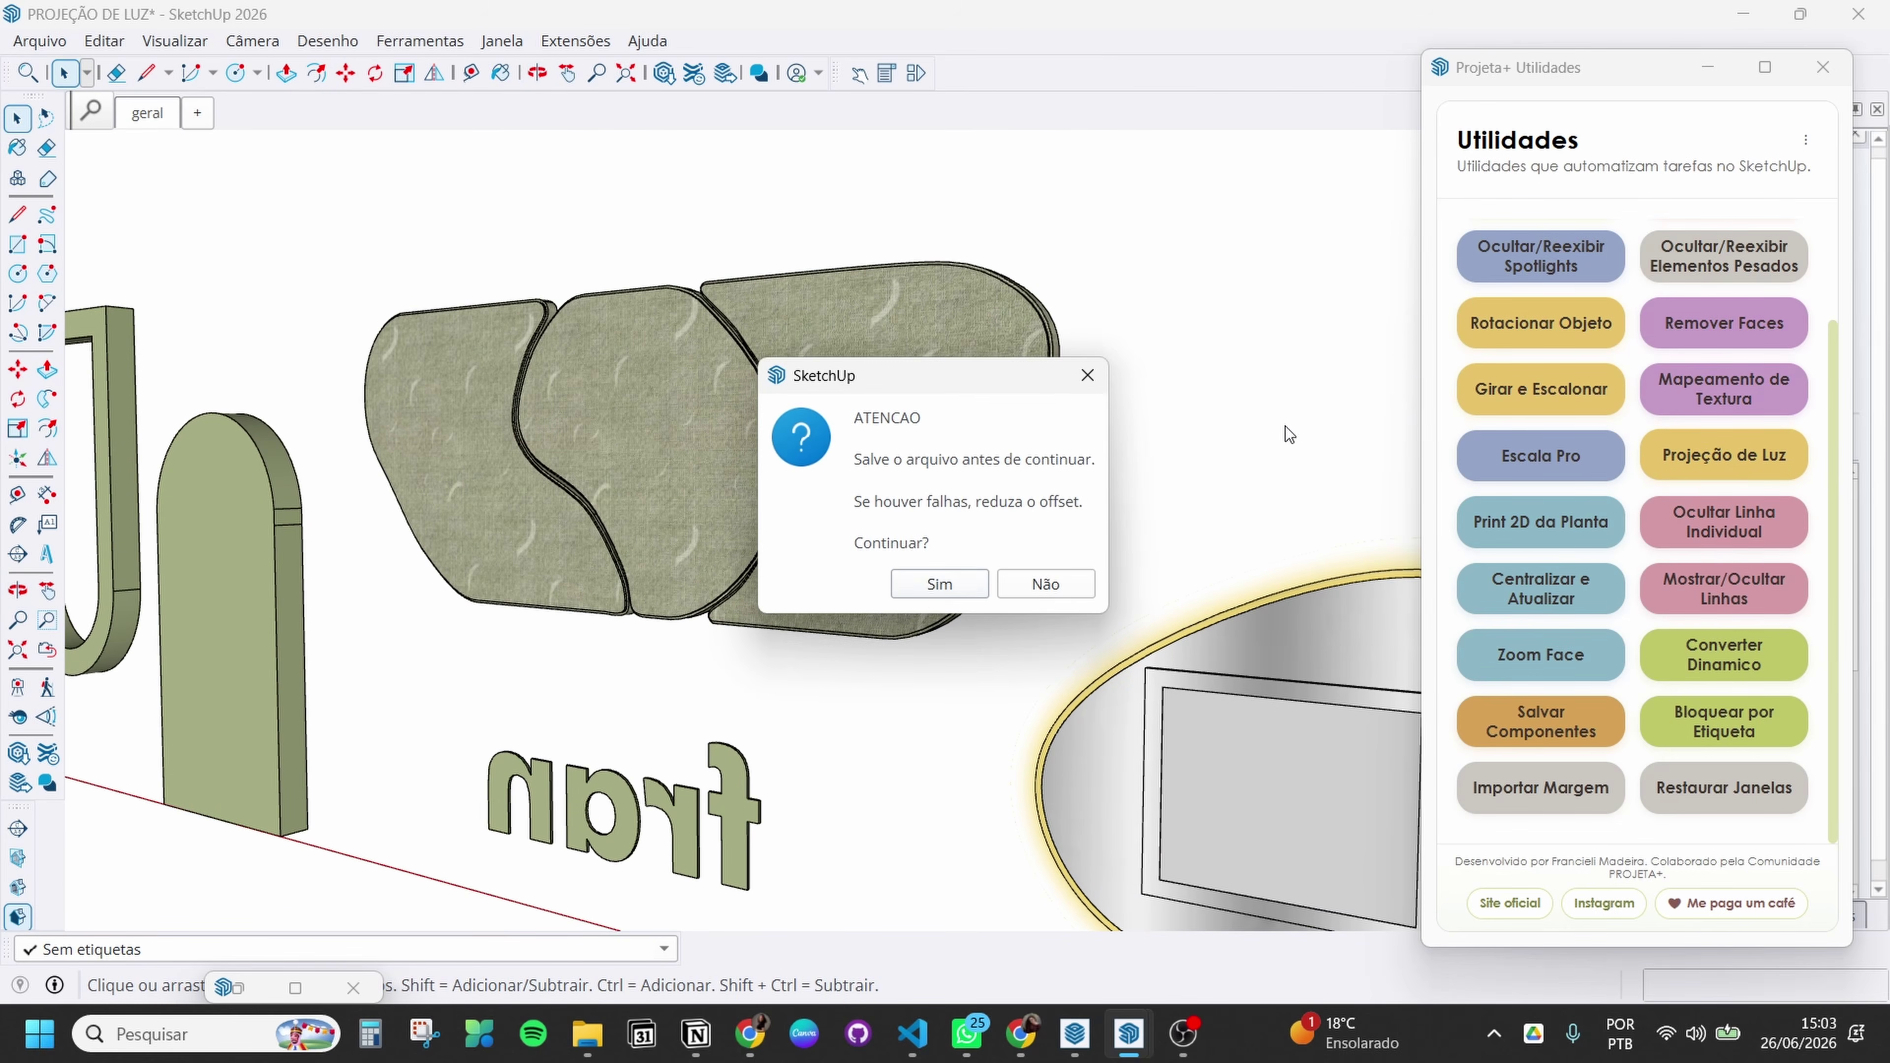
left_click(938, 584)
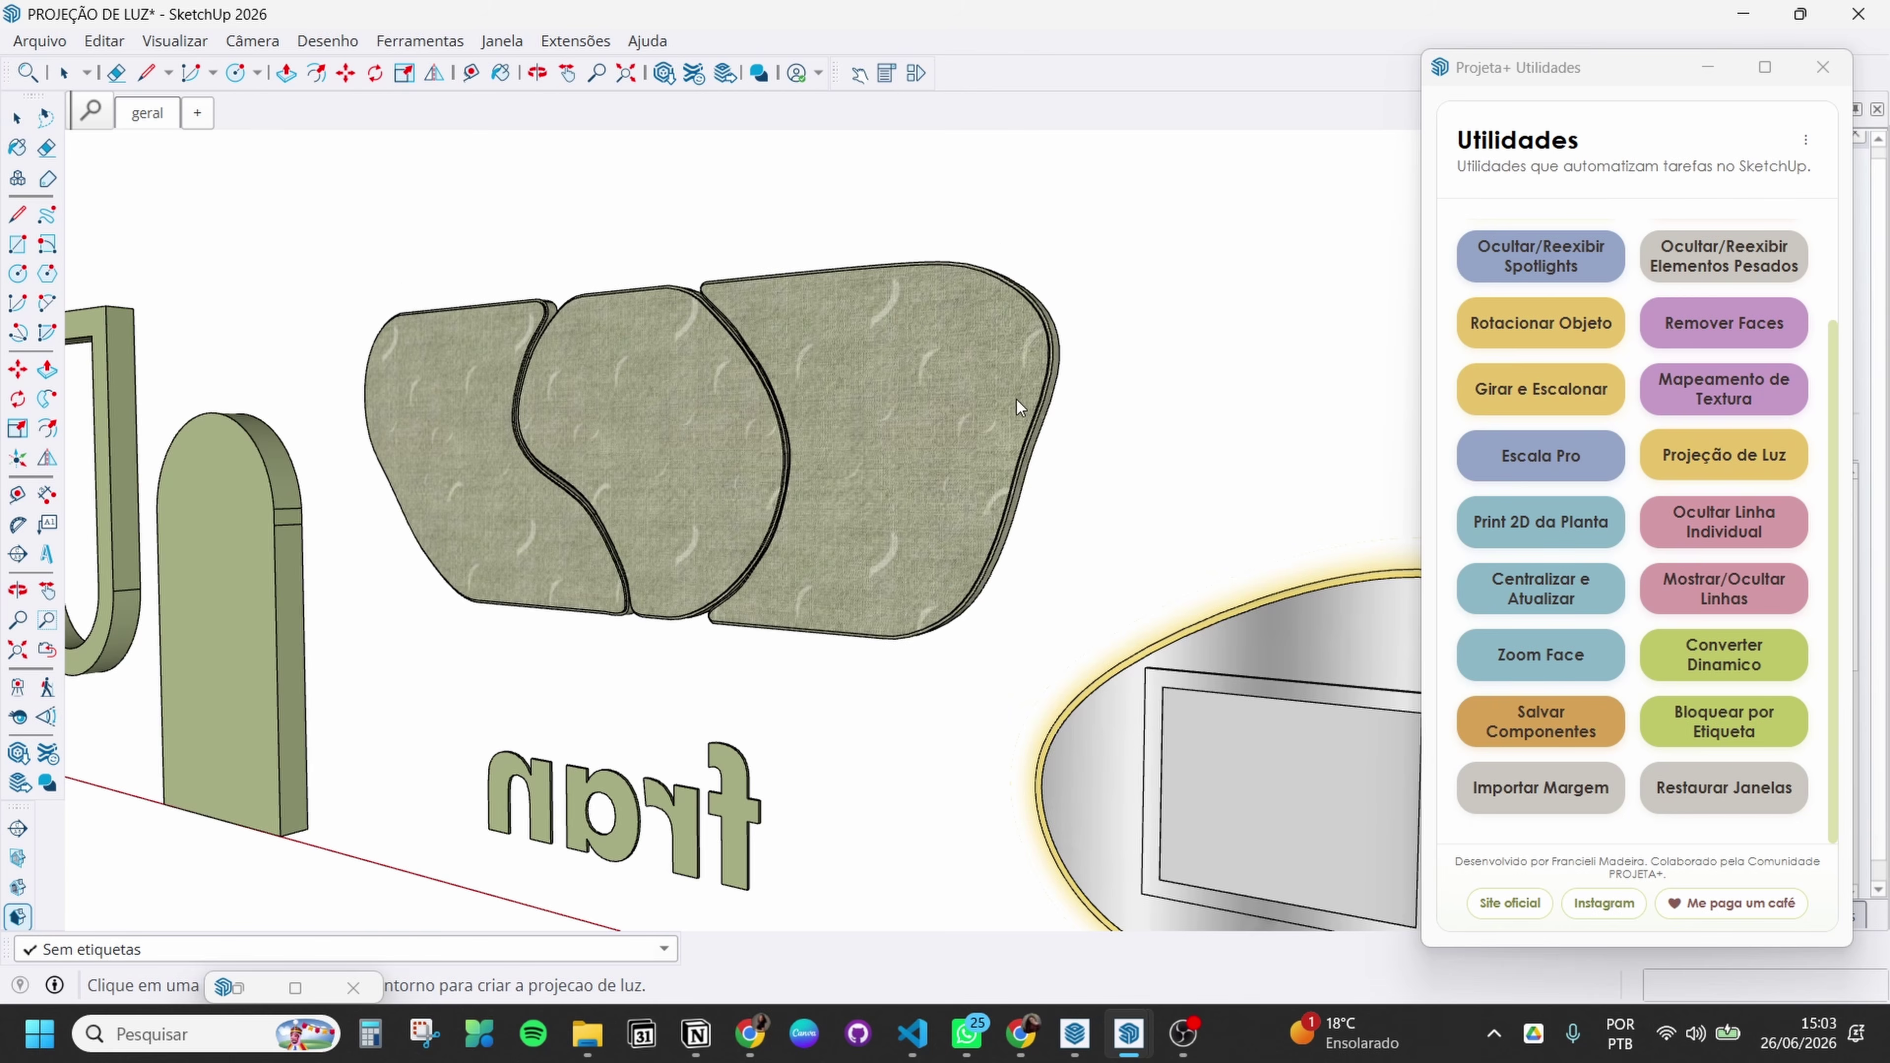
scroll(1053, 343, "up", 8)
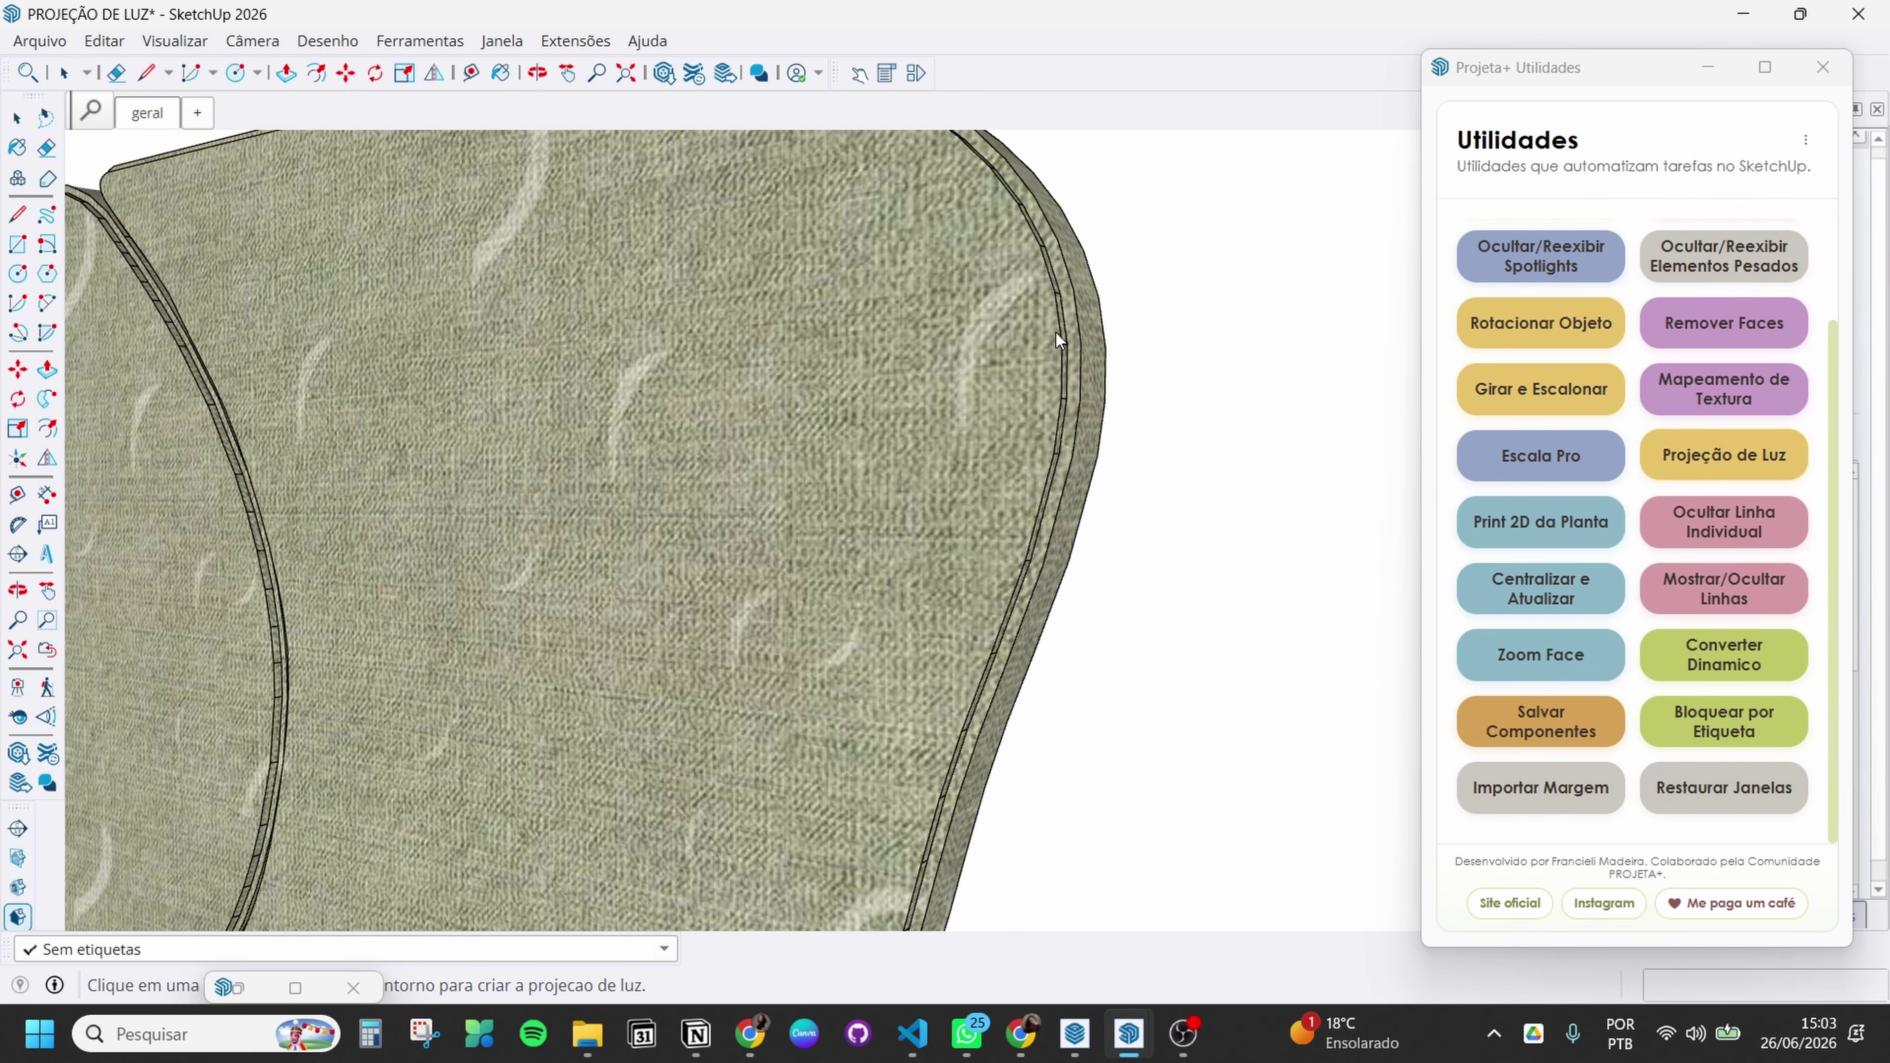
scroll(1069, 329, "up", 2)
scroll(1060, 324, "up", 1)
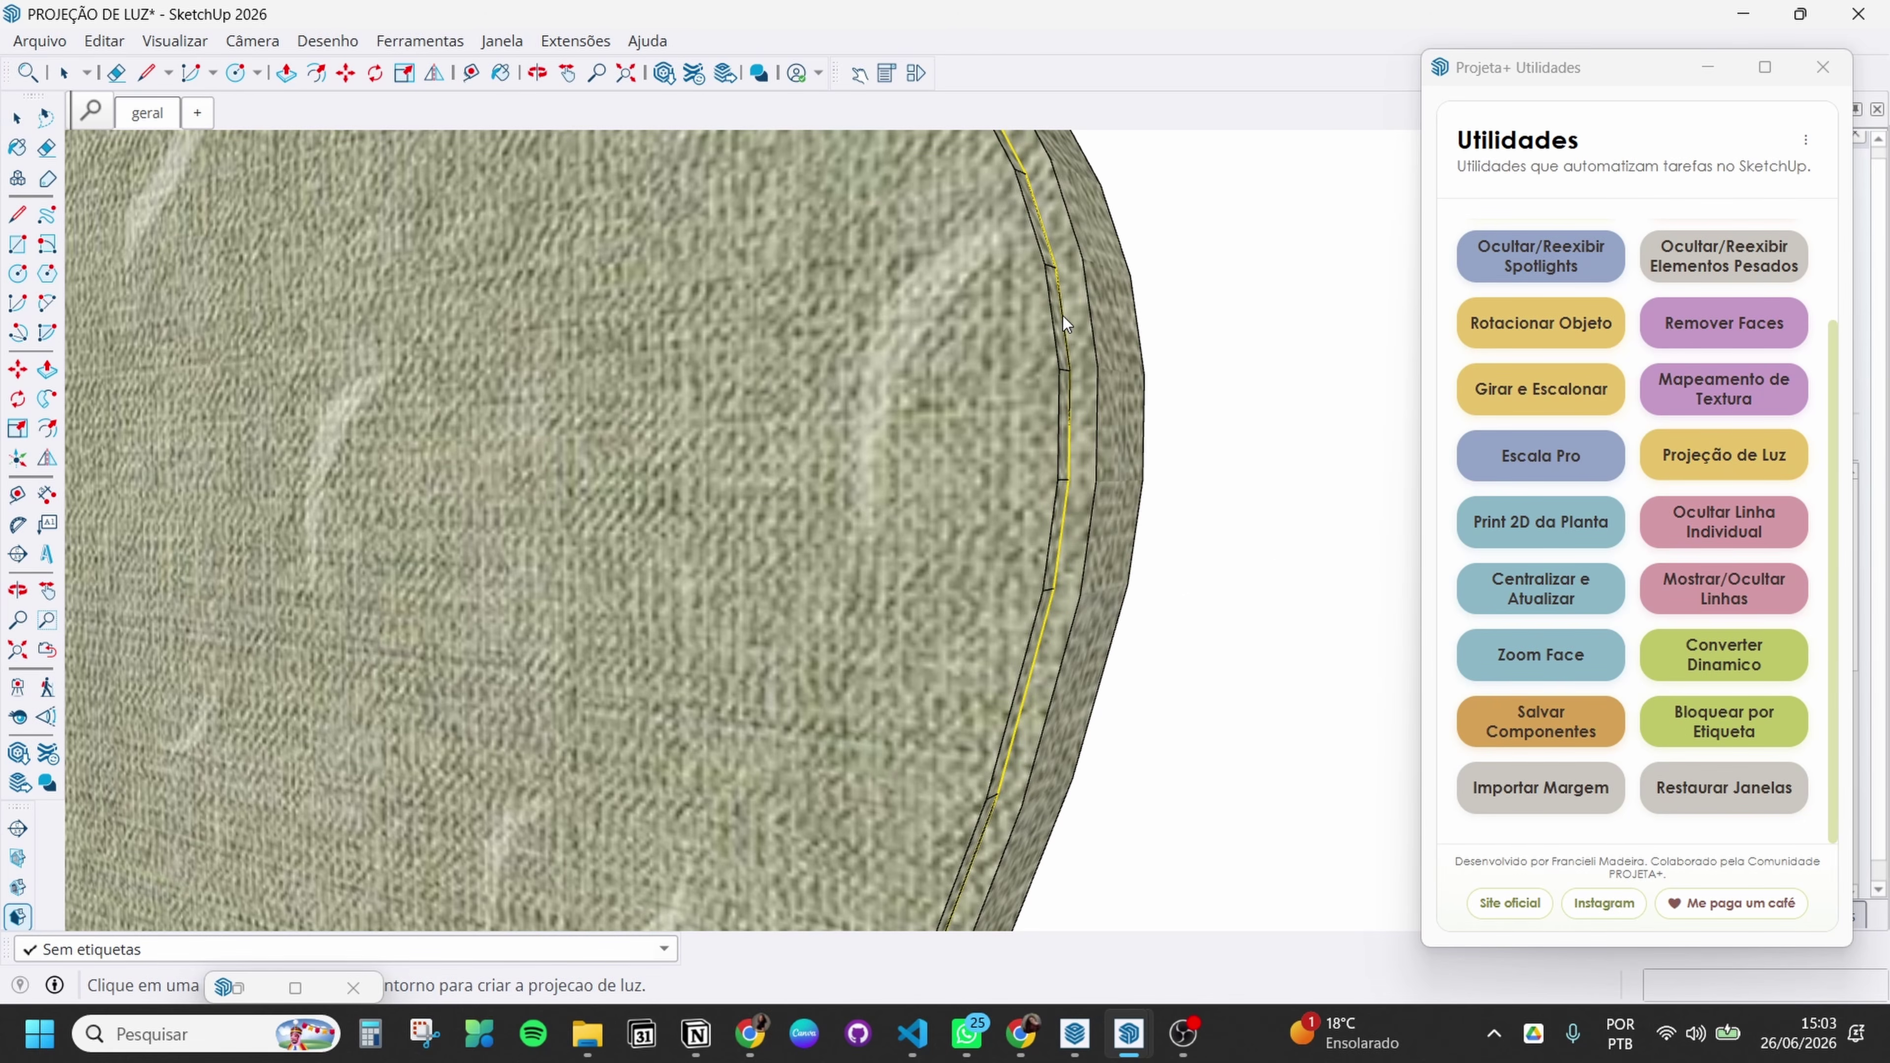
left_click(1064, 317)
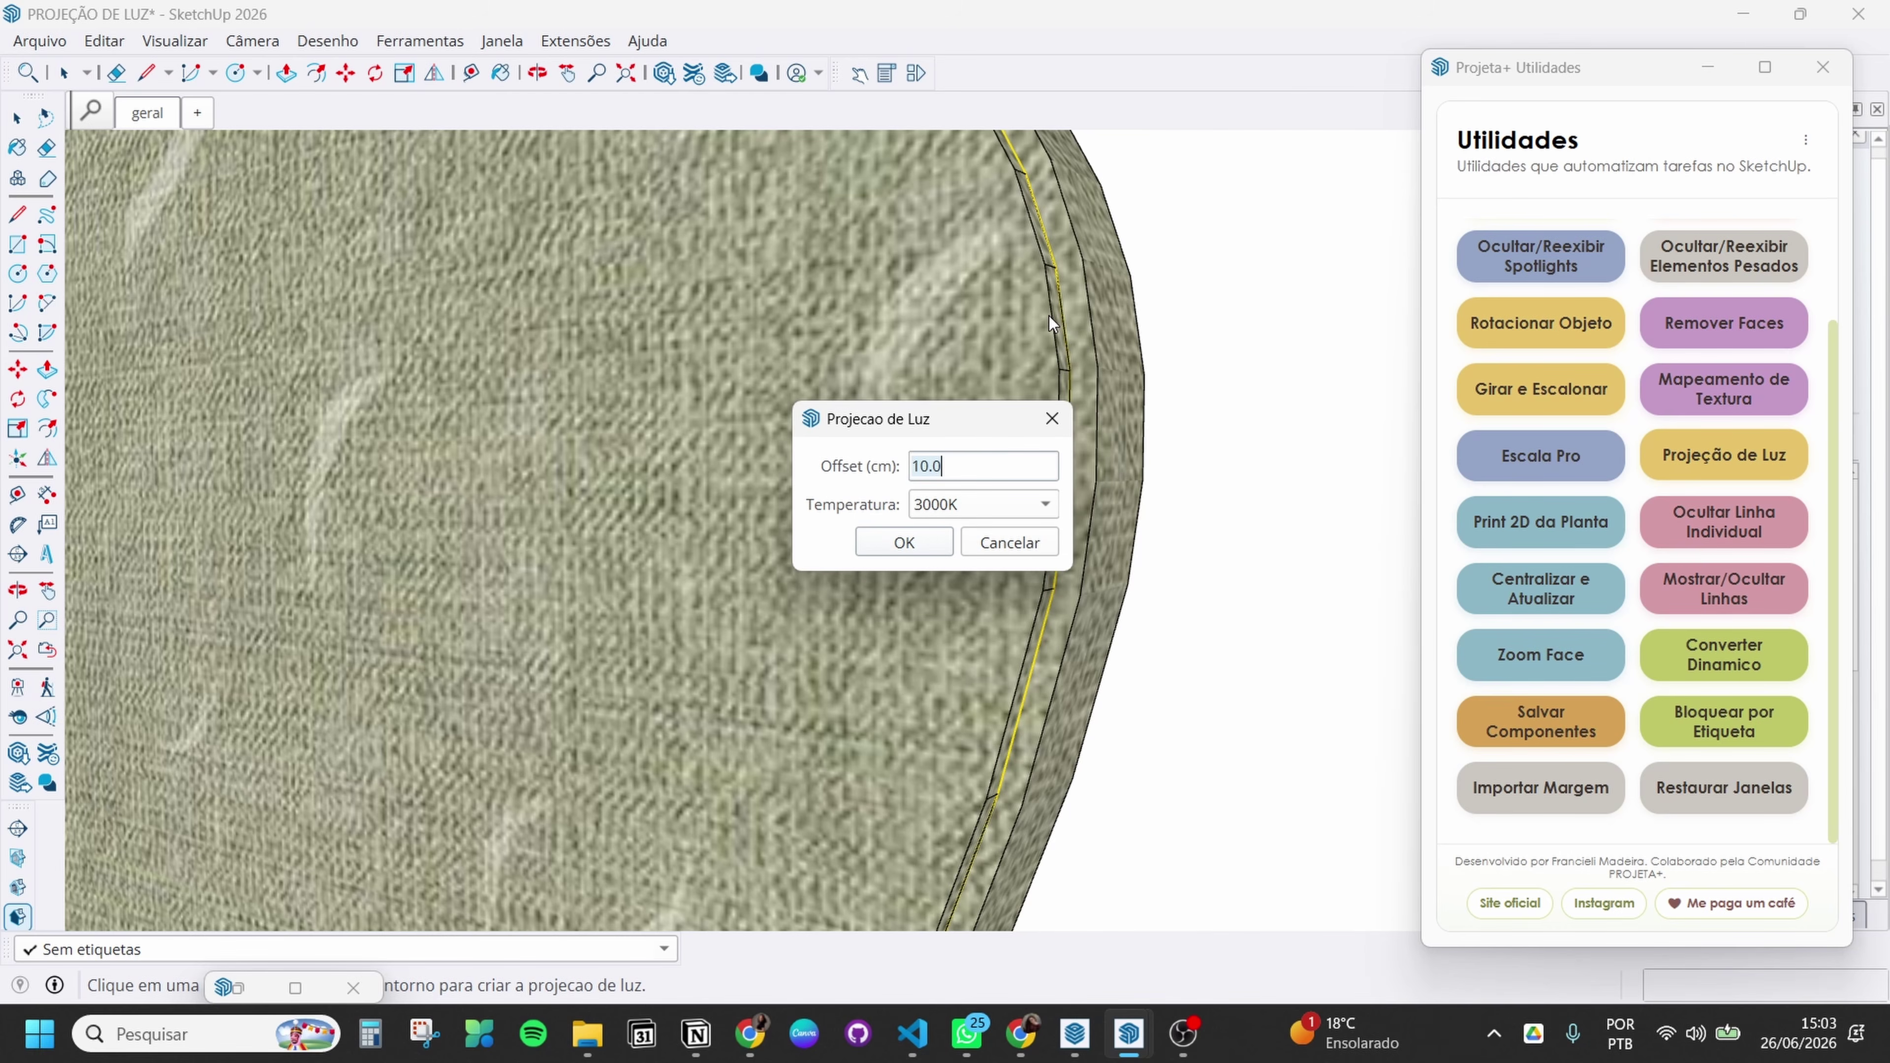
left_click(903, 542)
Direct the offset outward from the end panel's outline and create the light projection there
scroll(993, 549, "down", 5)
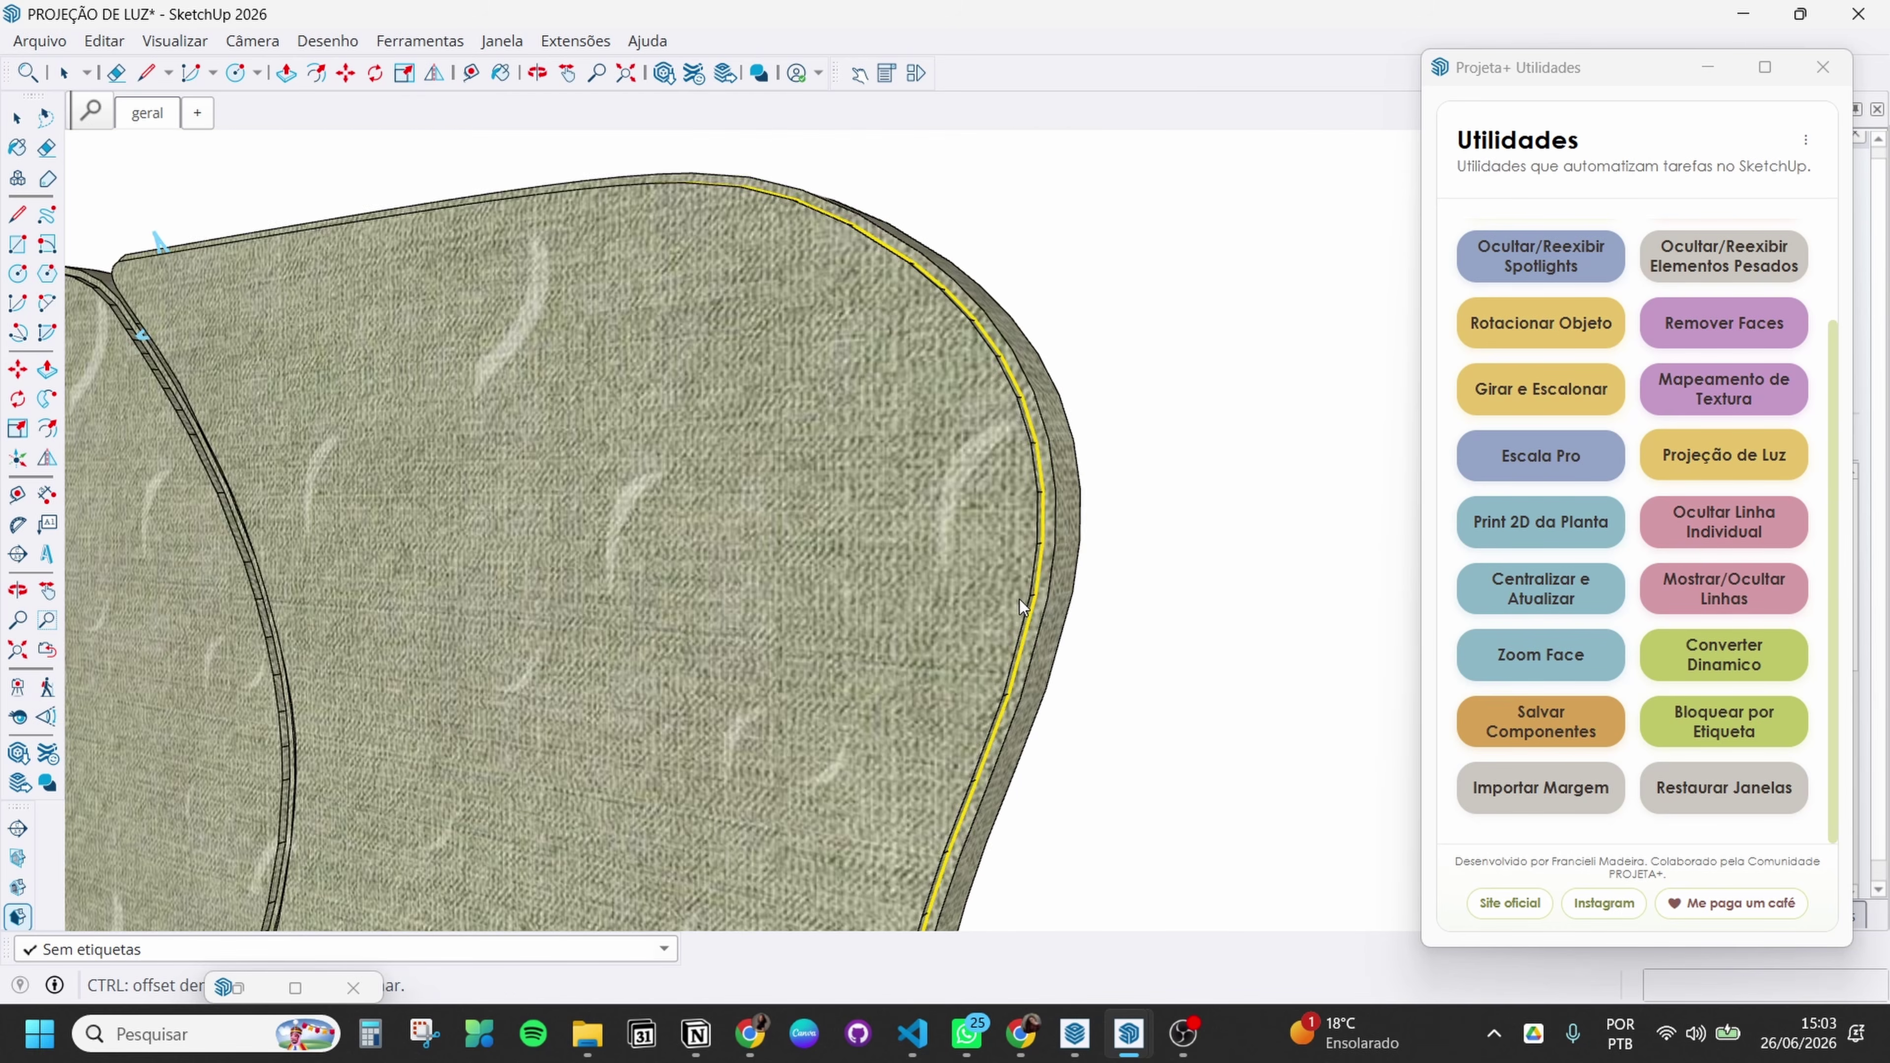
middle_click_drag(661, 720, 719, 697)
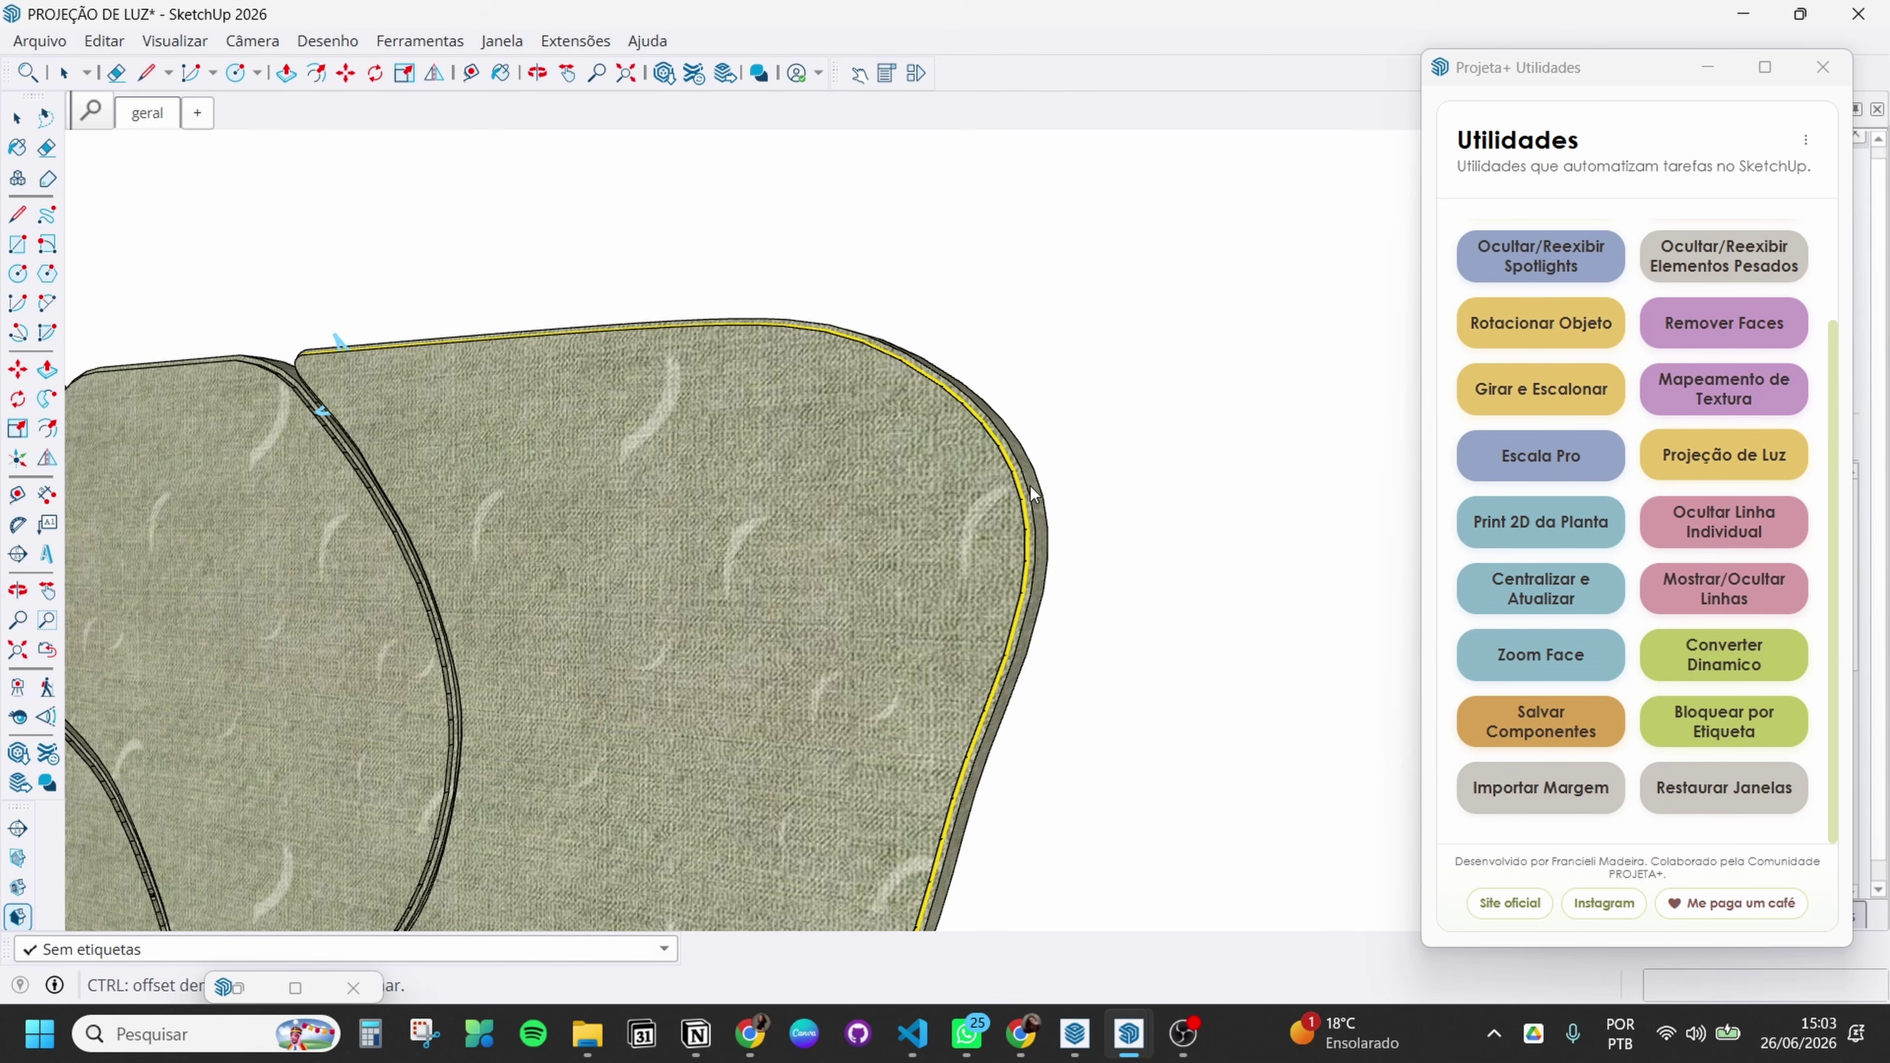
scroll(1024, 486, "up", 4)
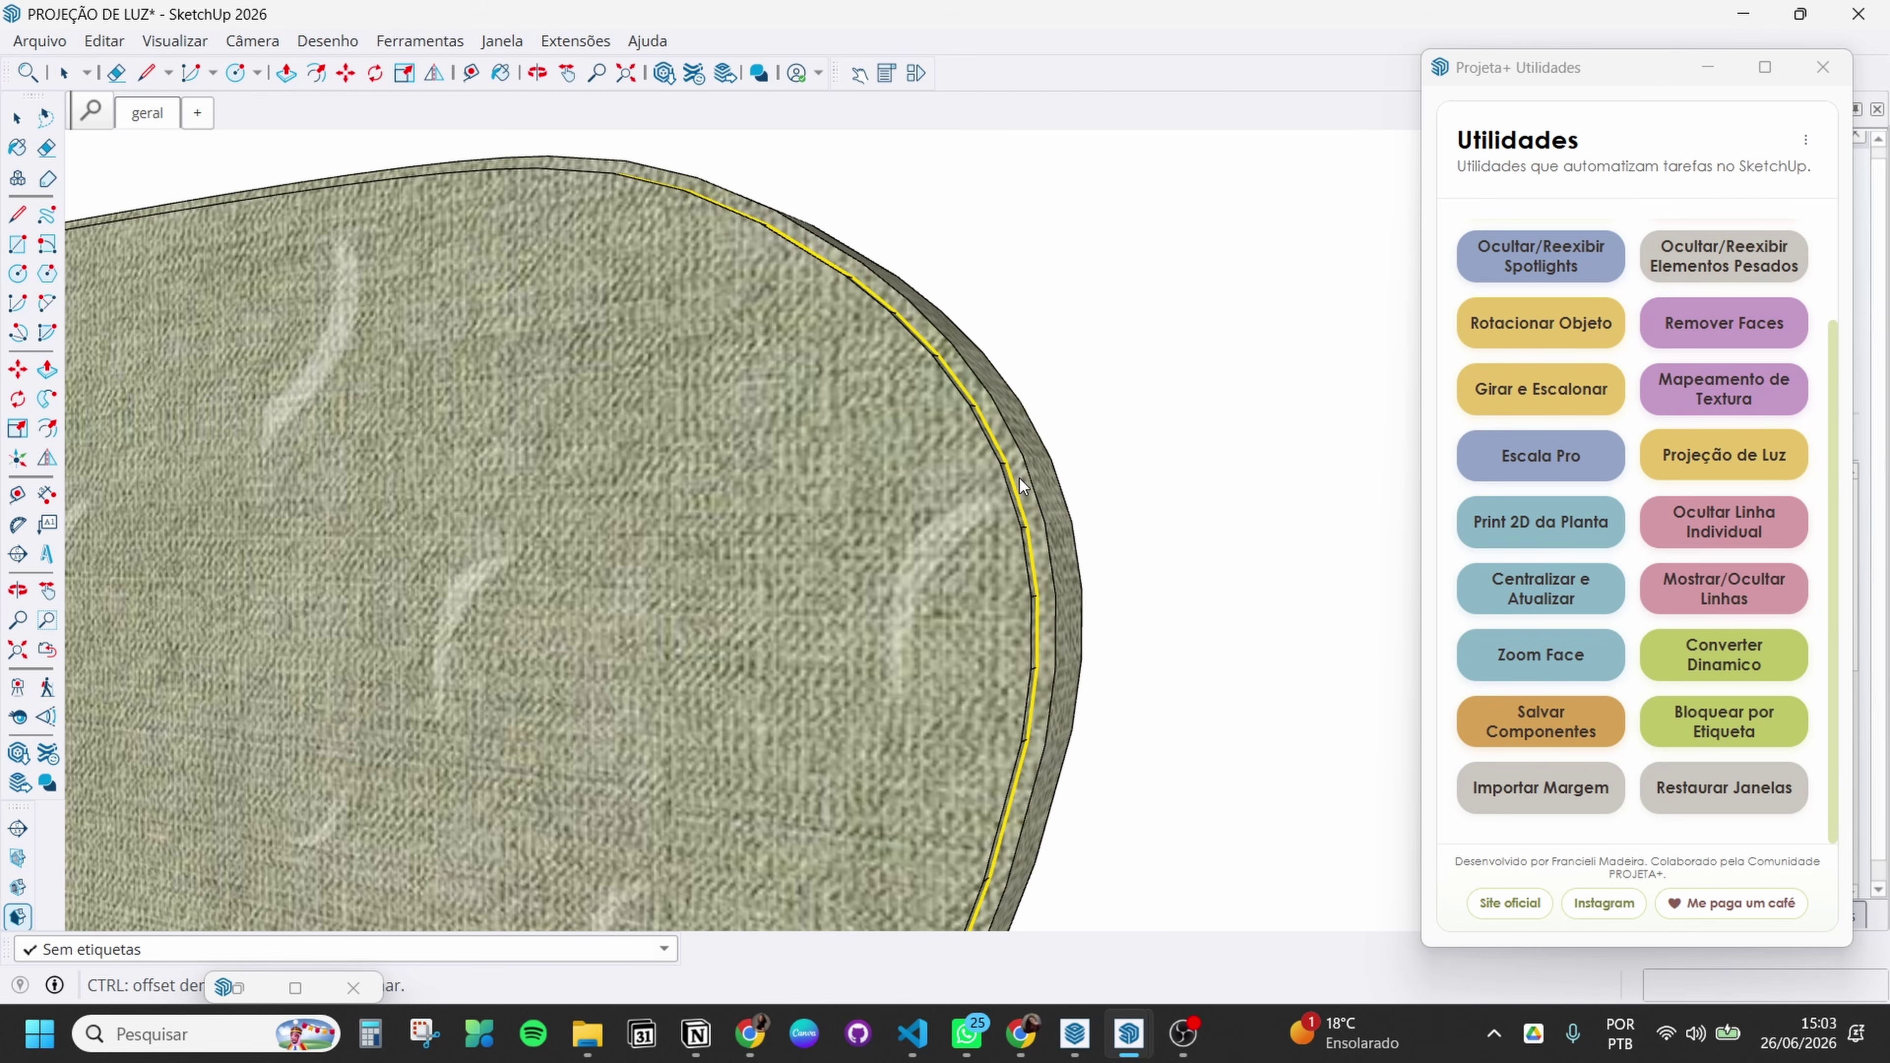
scroll(1024, 492, "down", 2)
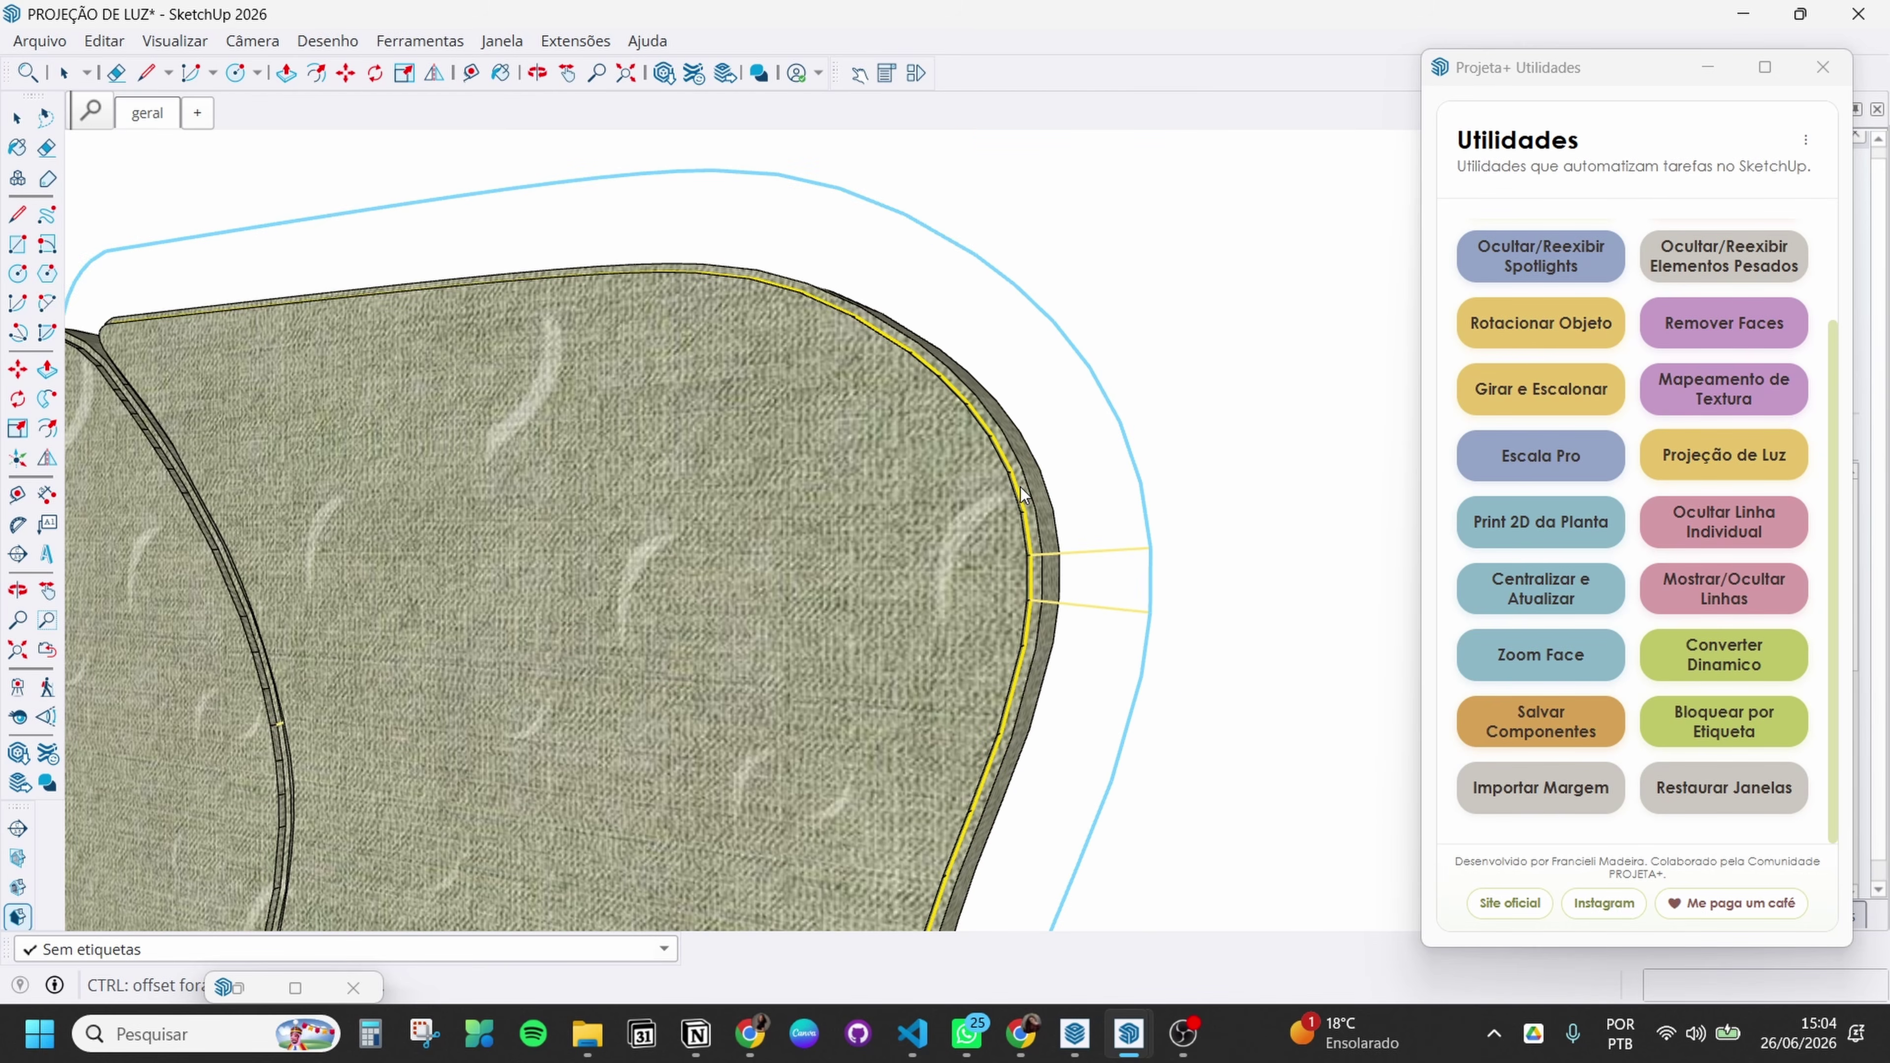
left_click(1023, 490)
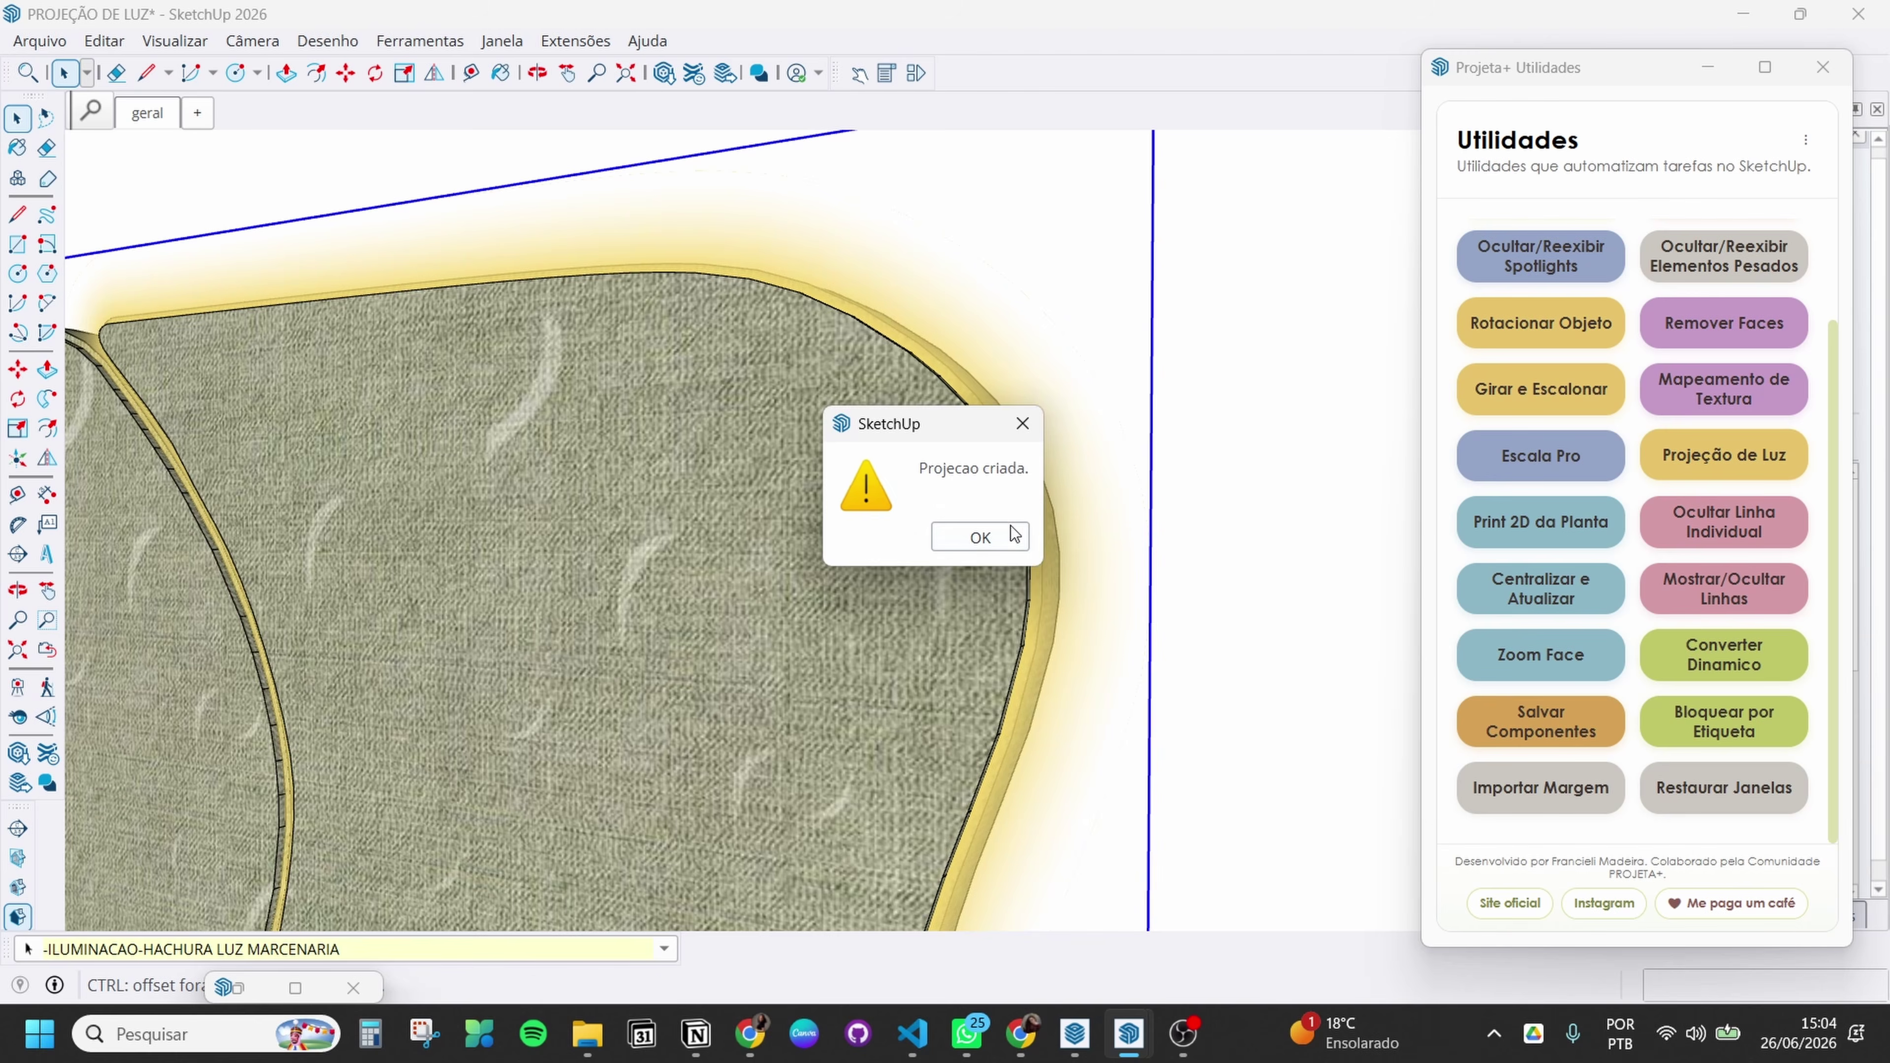
left_click(1012, 533)
scroll(696, 541, "down", 3)
middle_click_drag(979, 372, 770, 612)
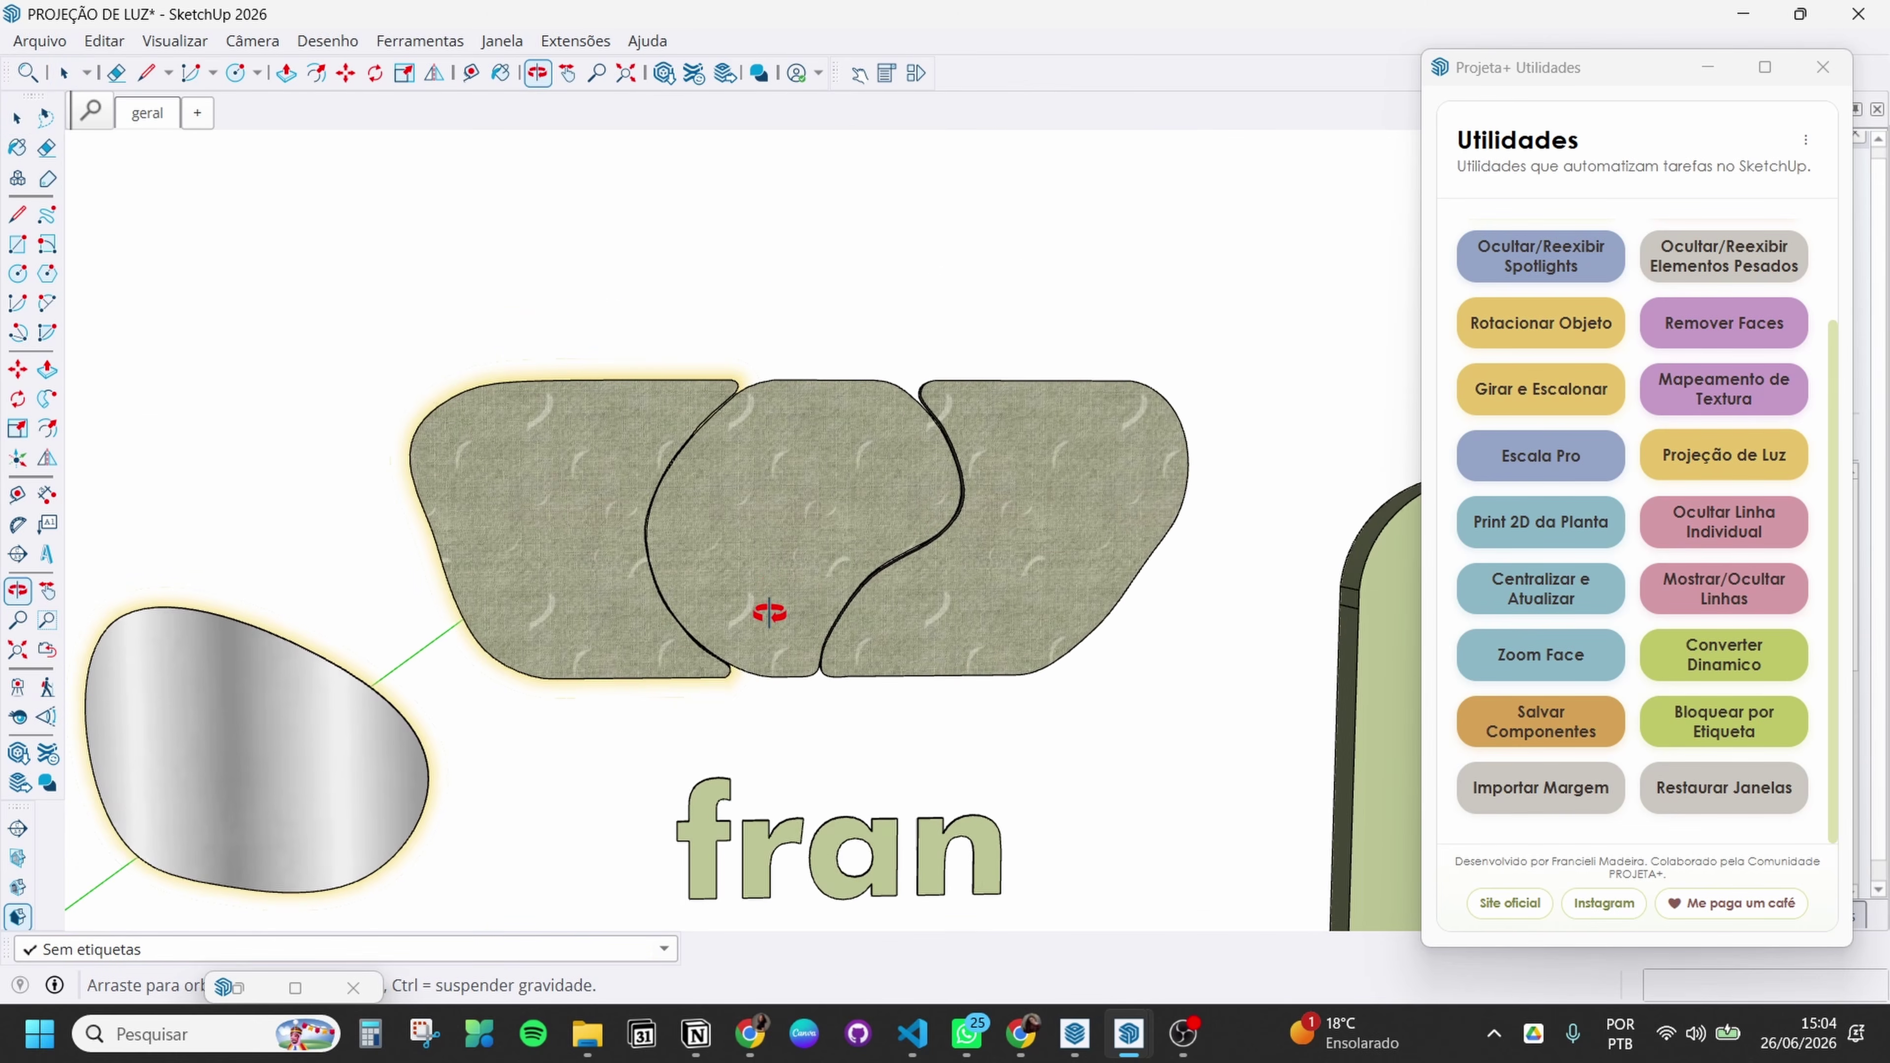
key("space")
scroll(641, 515, "down", 4)
left_click_drag(425, 316, 1010, 642)
middle_click_drag(654, 518, 789, 891)
key("m")
left_click(890, 925)
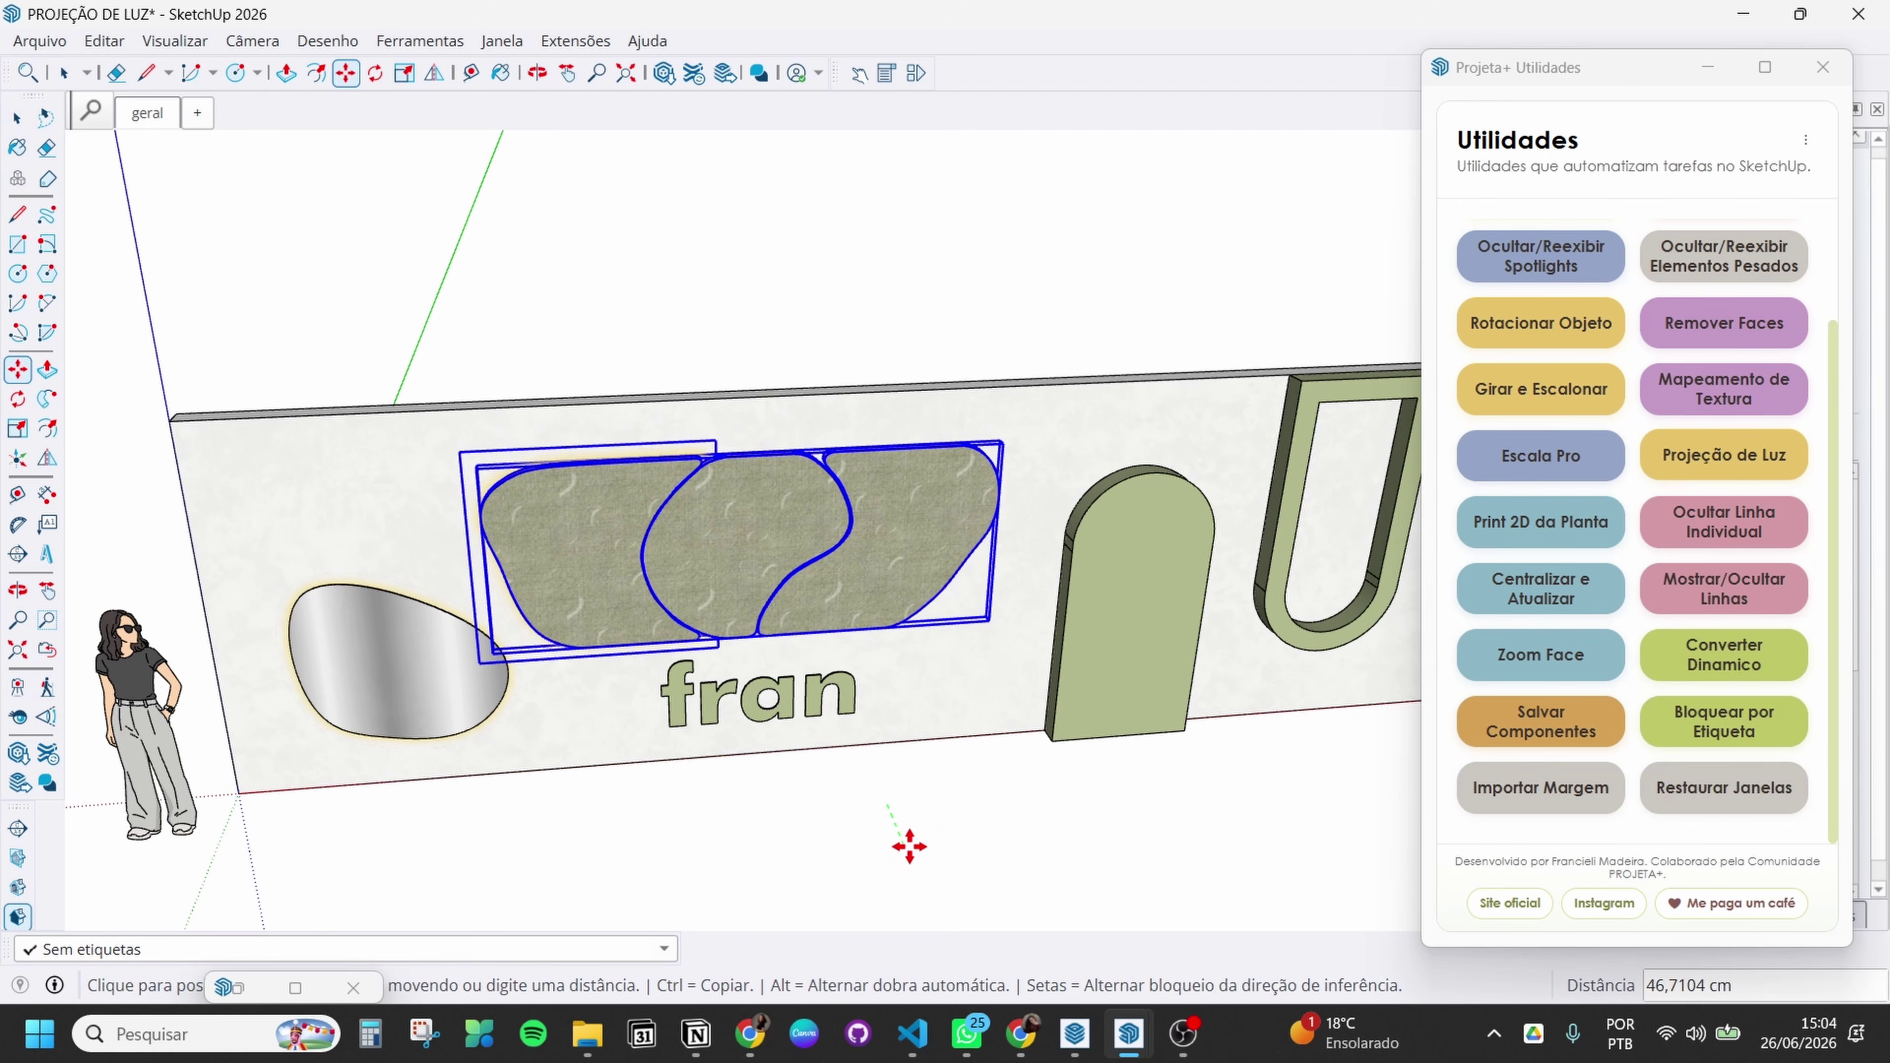
key("Escape")
key("space")
middle_click_drag(920, 866, 830, 224)
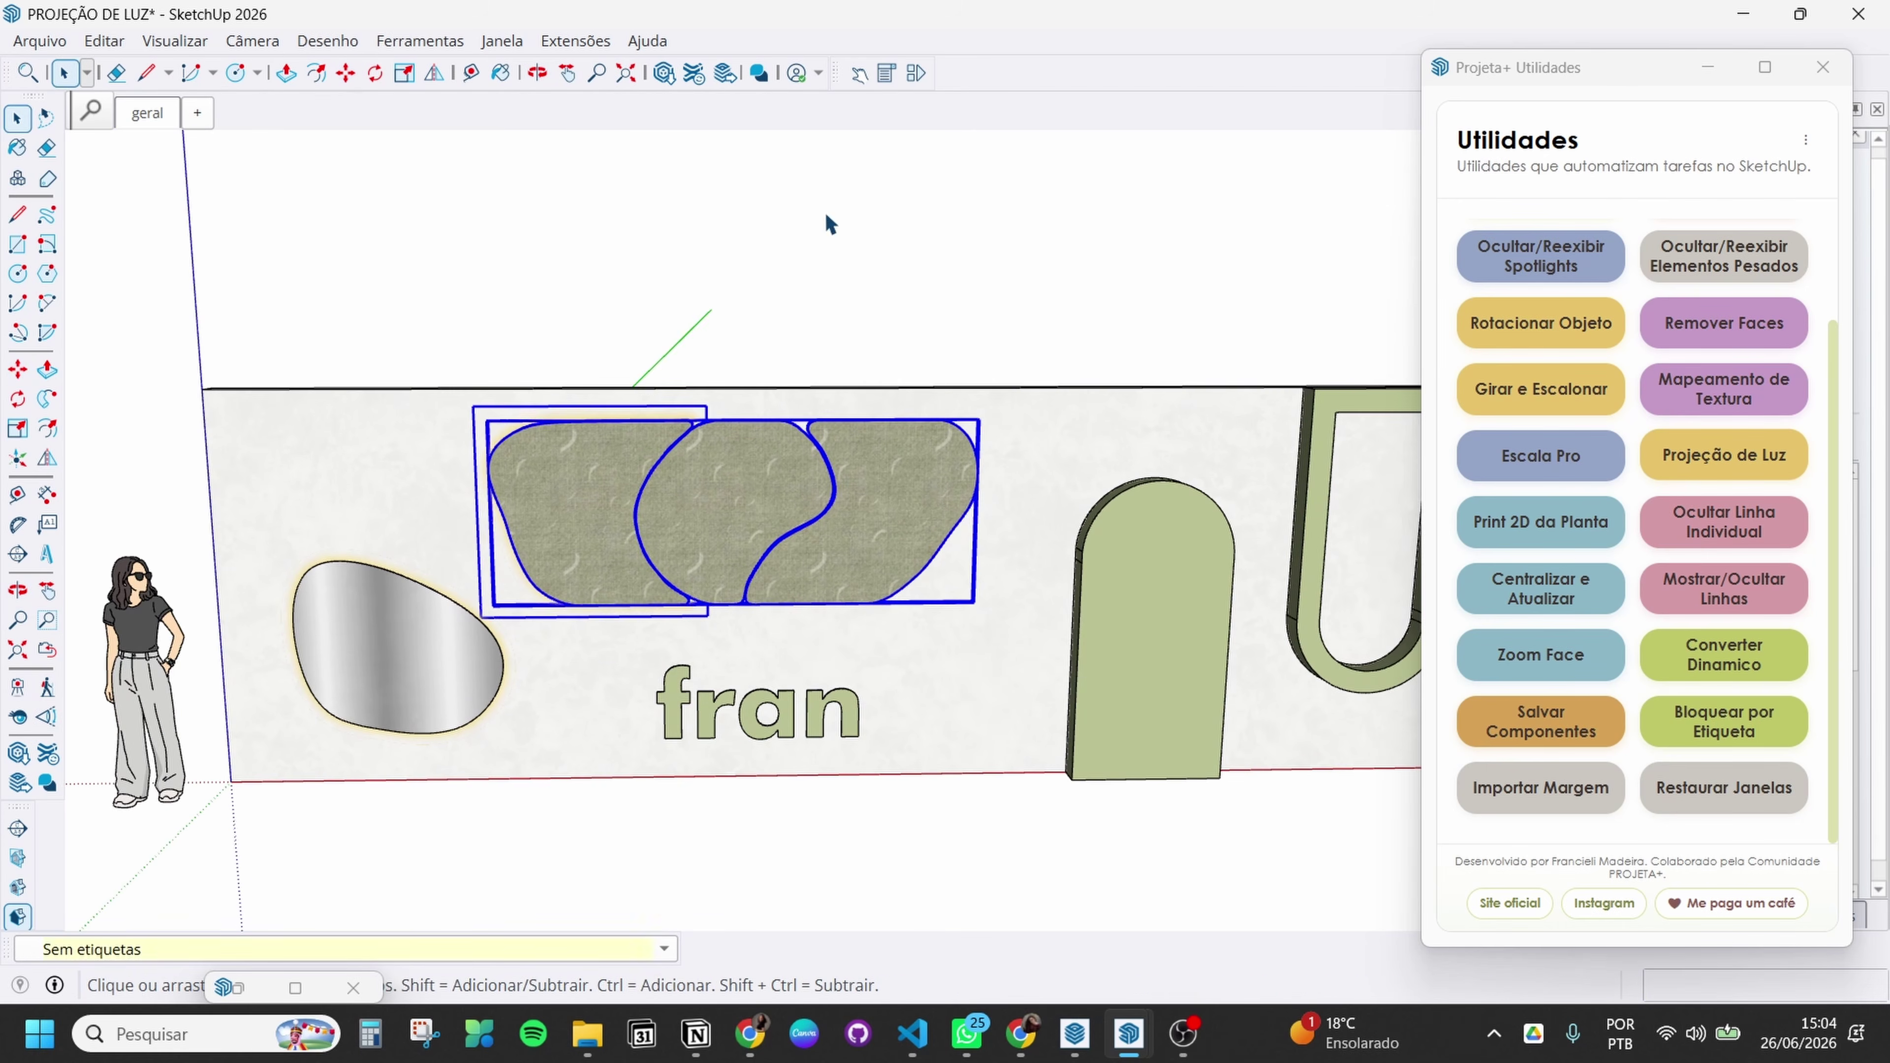
left_click(832, 225)
Offset the front-face outline of the end panel farthest from the mirror slightly inward
scroll(617, 626, "up", 5)
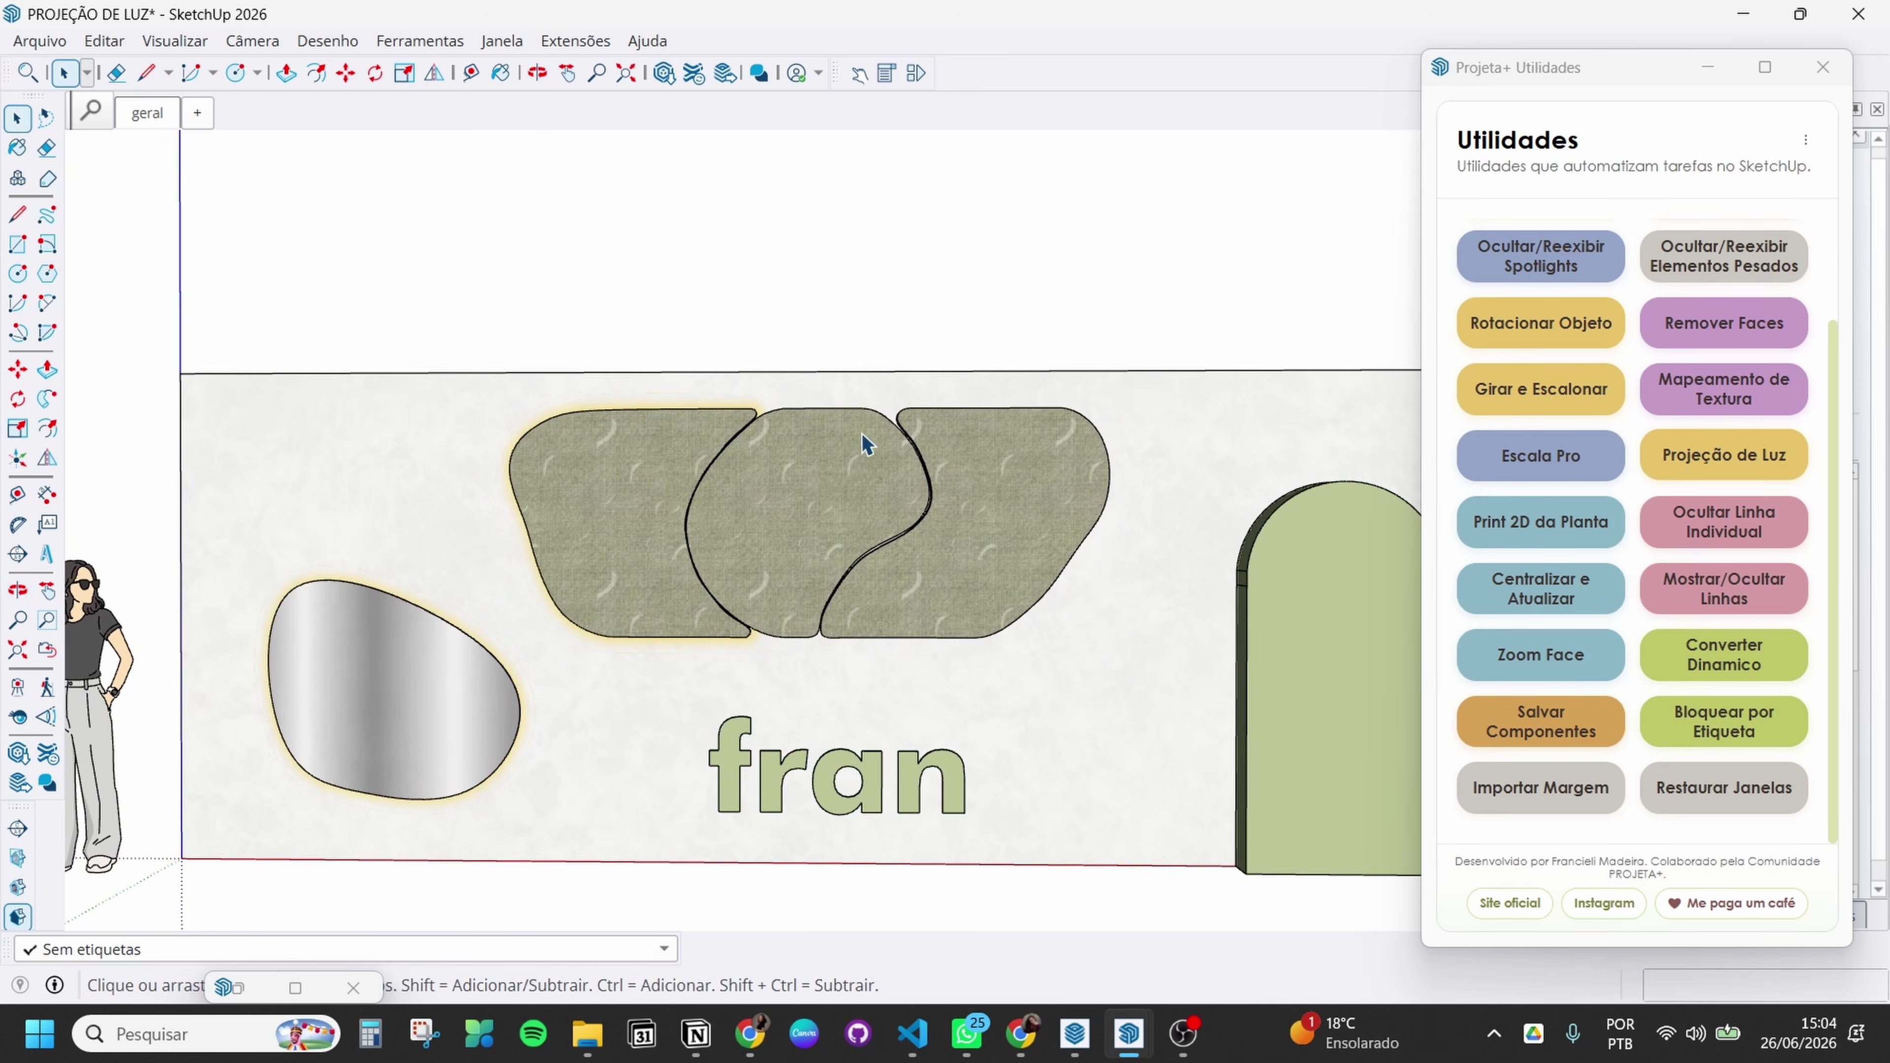
scroll(696, 473, "up", 3)
middle_click_drag(696, 473, 746, 417)
scroll(622, 356, "down", 3)
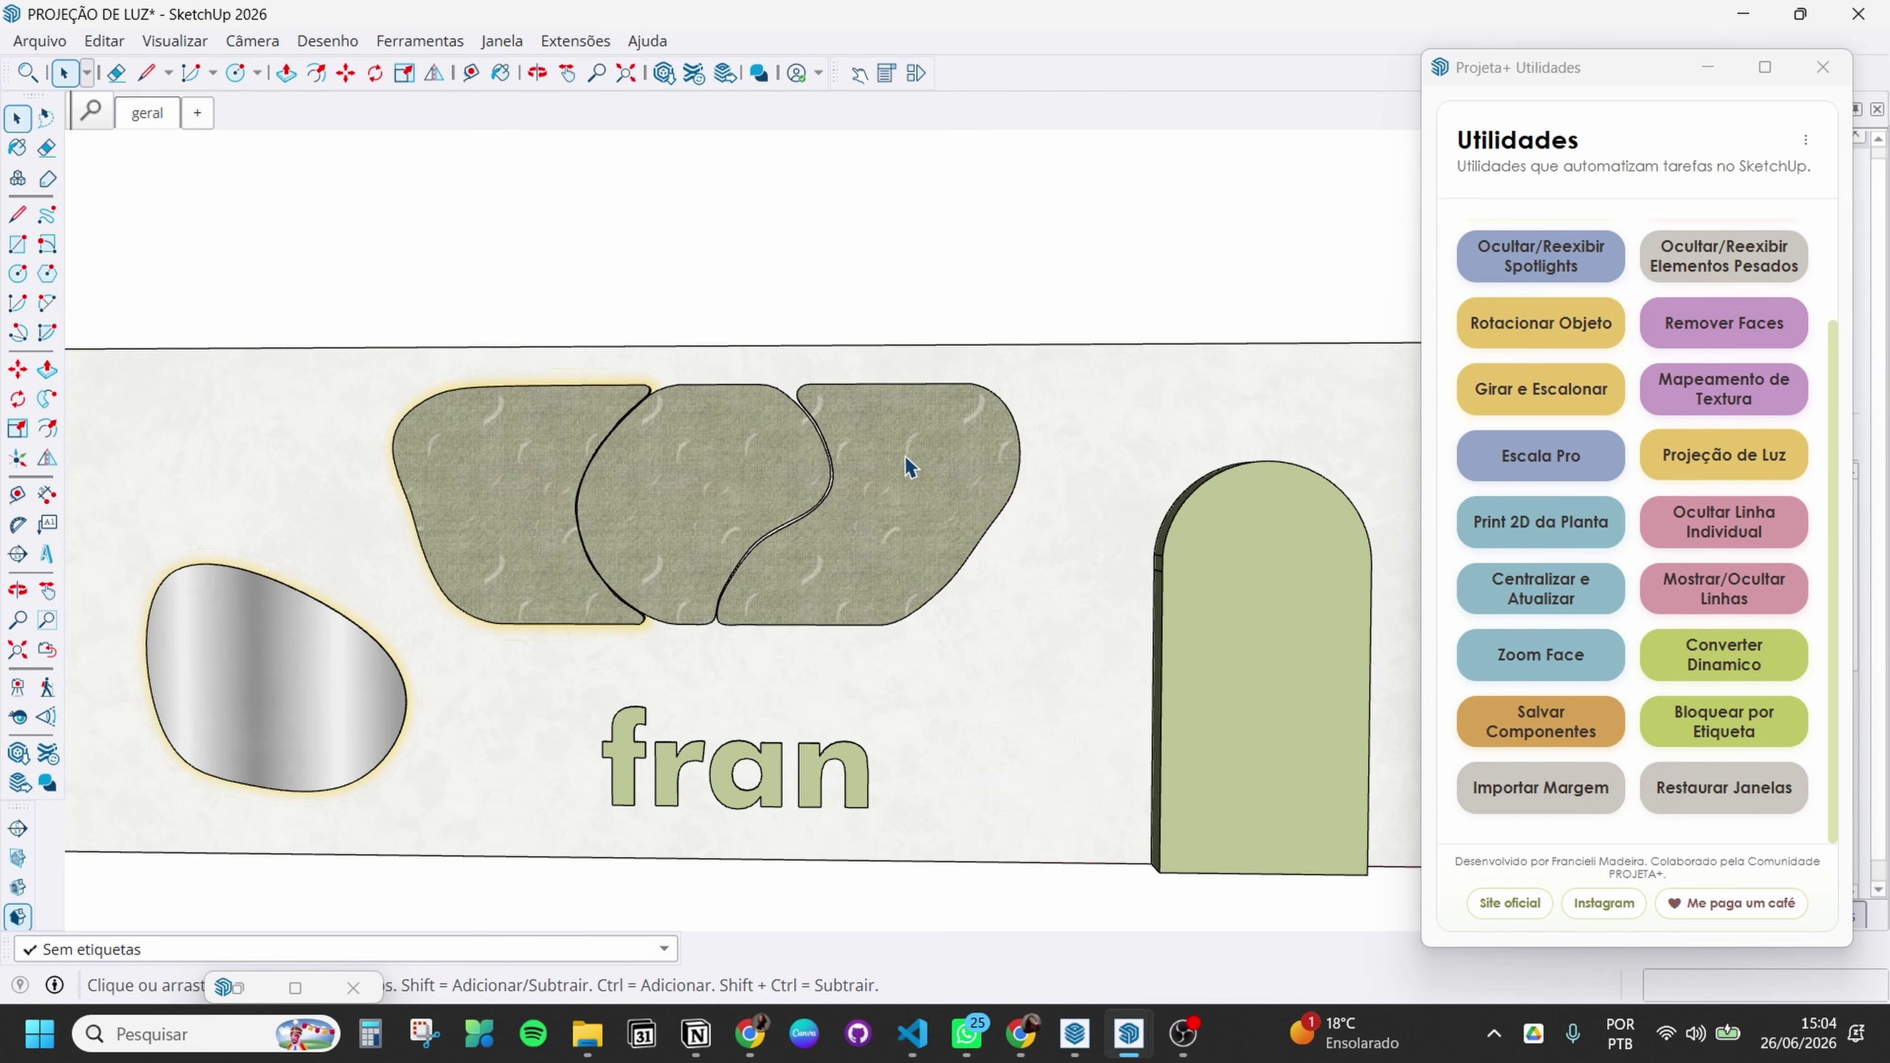
scroll(909, 465, "up", 2)
scroll(928, 519, "up", 1)
scroll(963, 519, "up", 2)
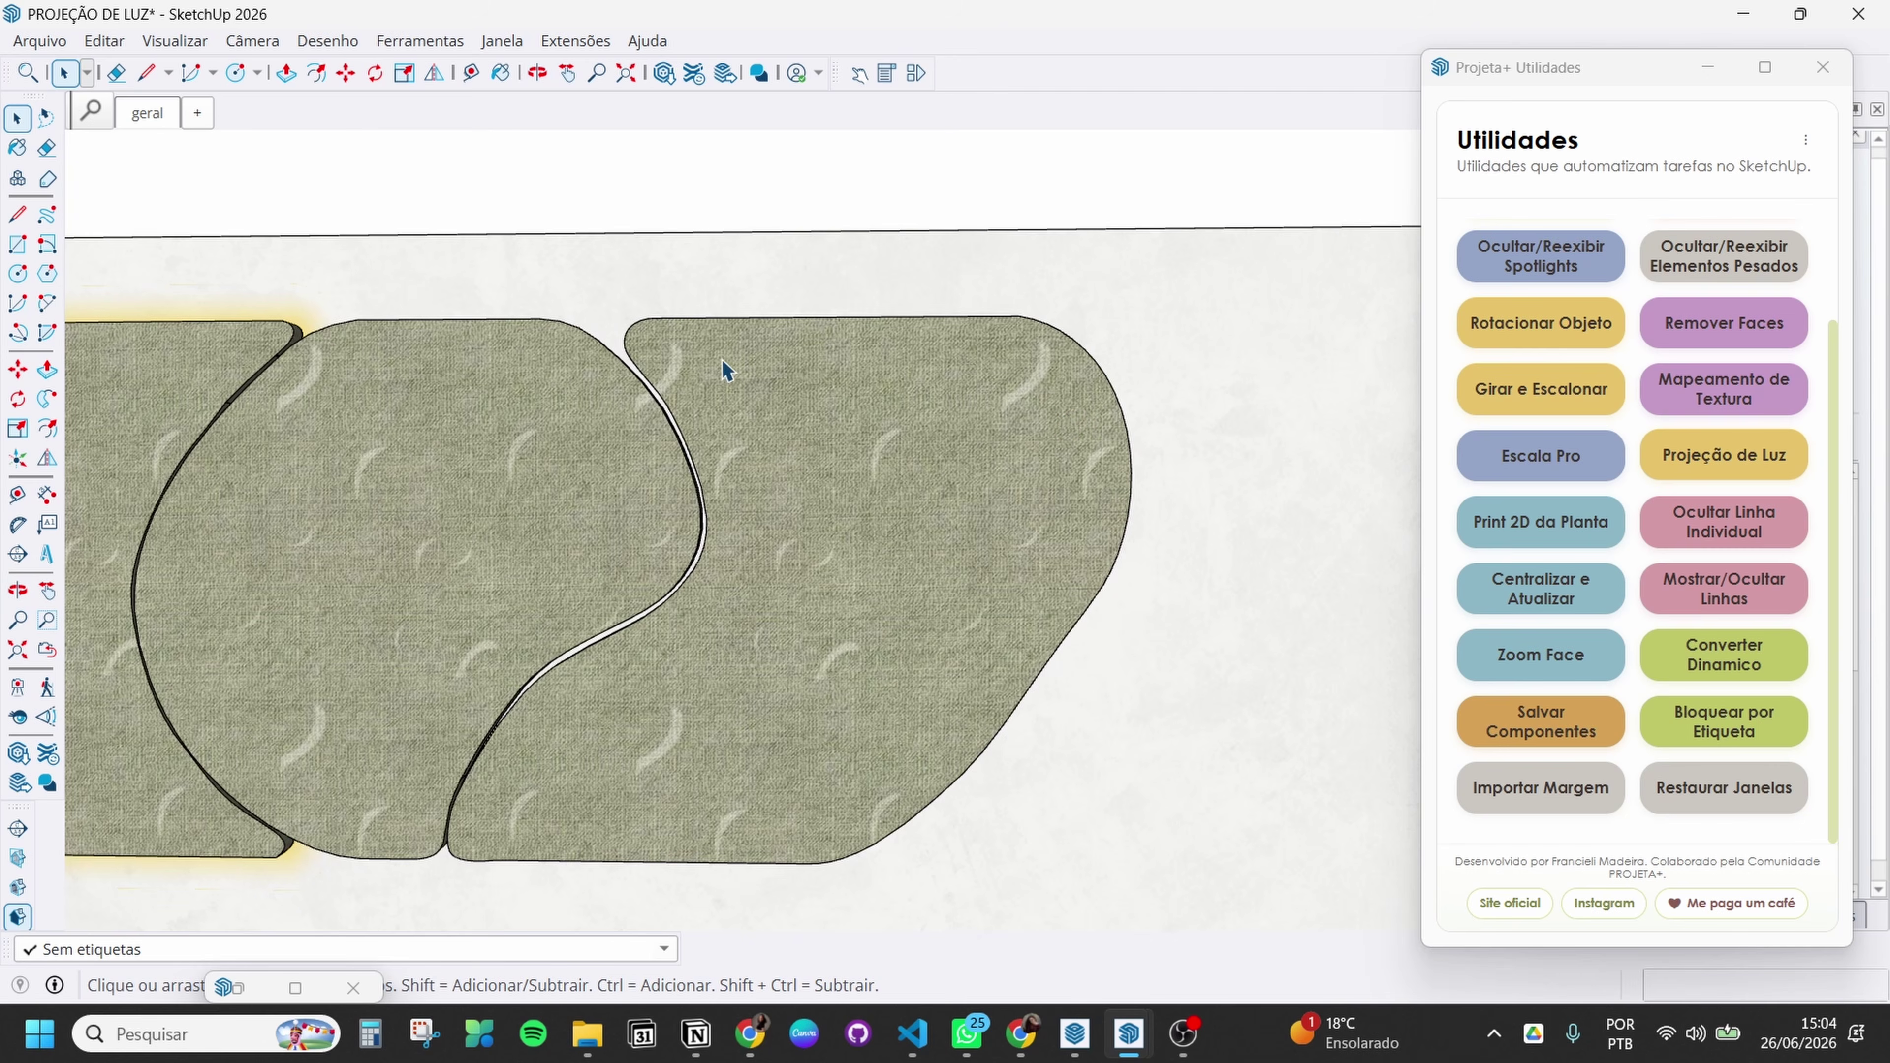
double_click(984, 411)
key("f")
left_click(1057, 344)
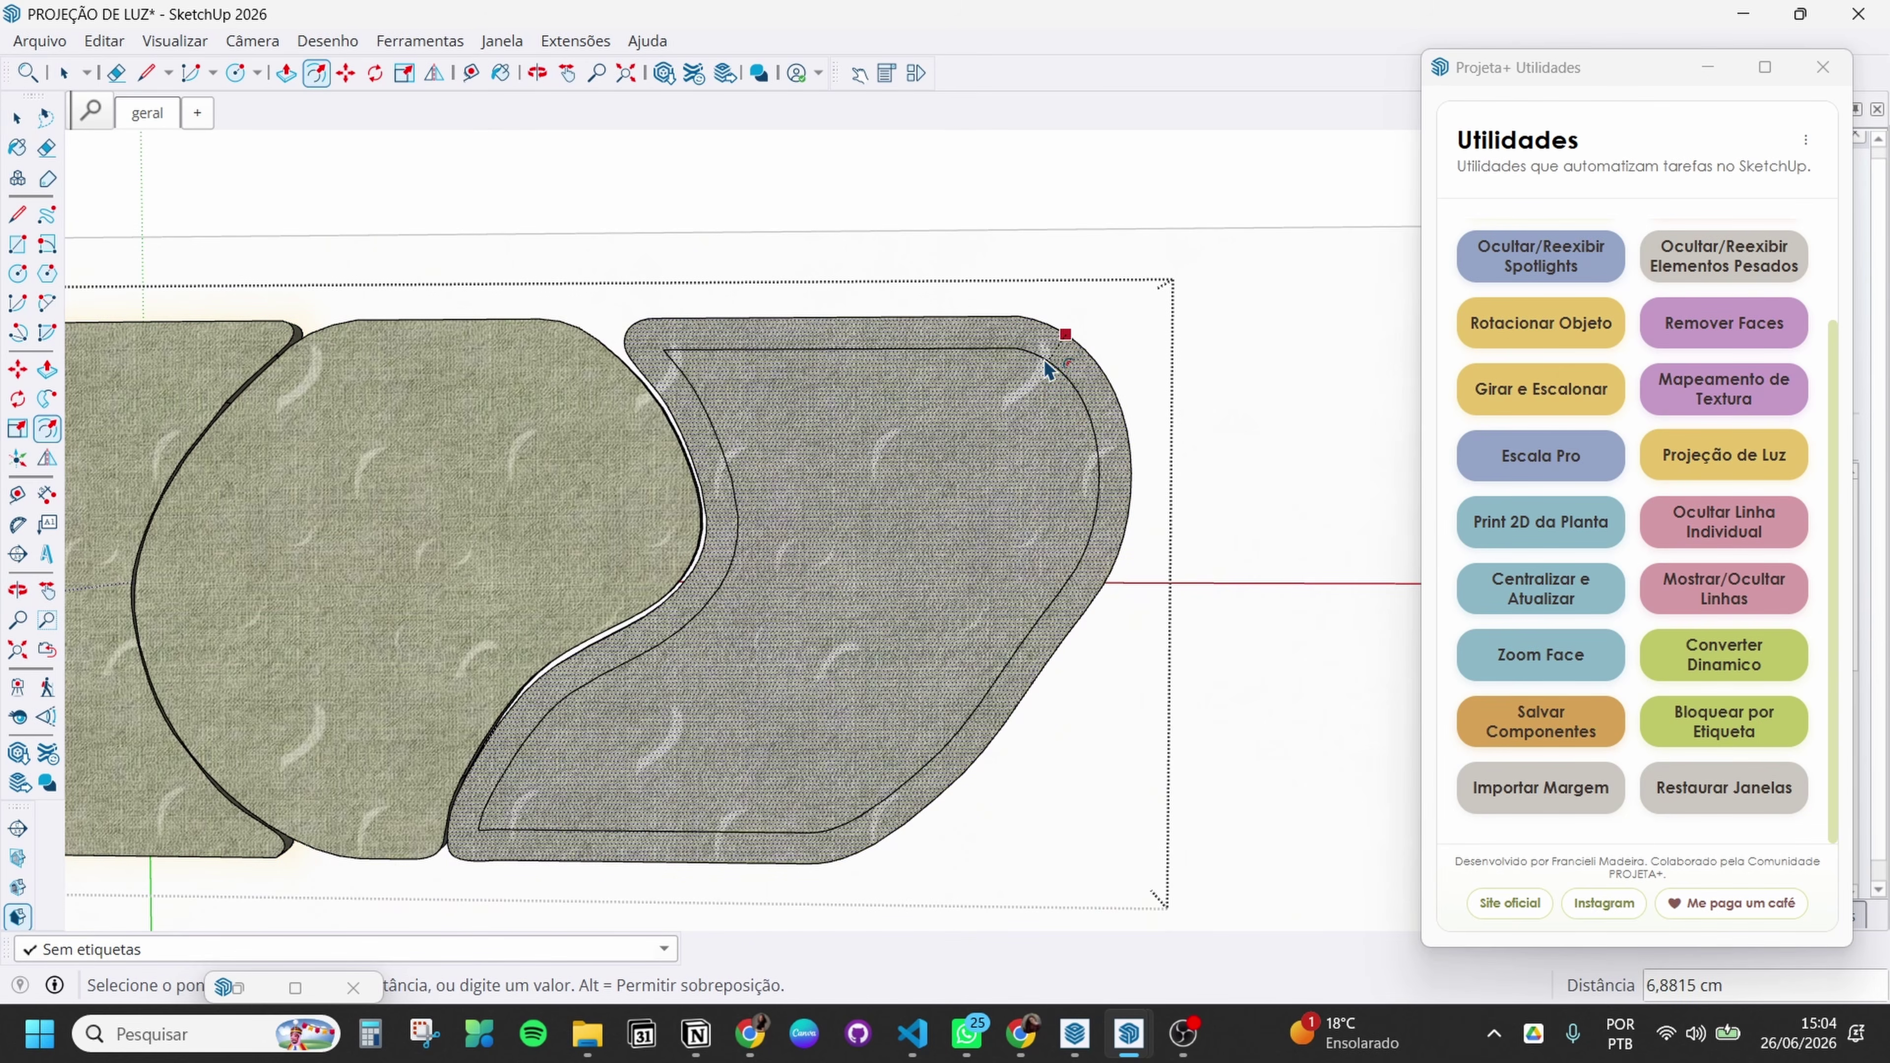
left_click(1060, 366)
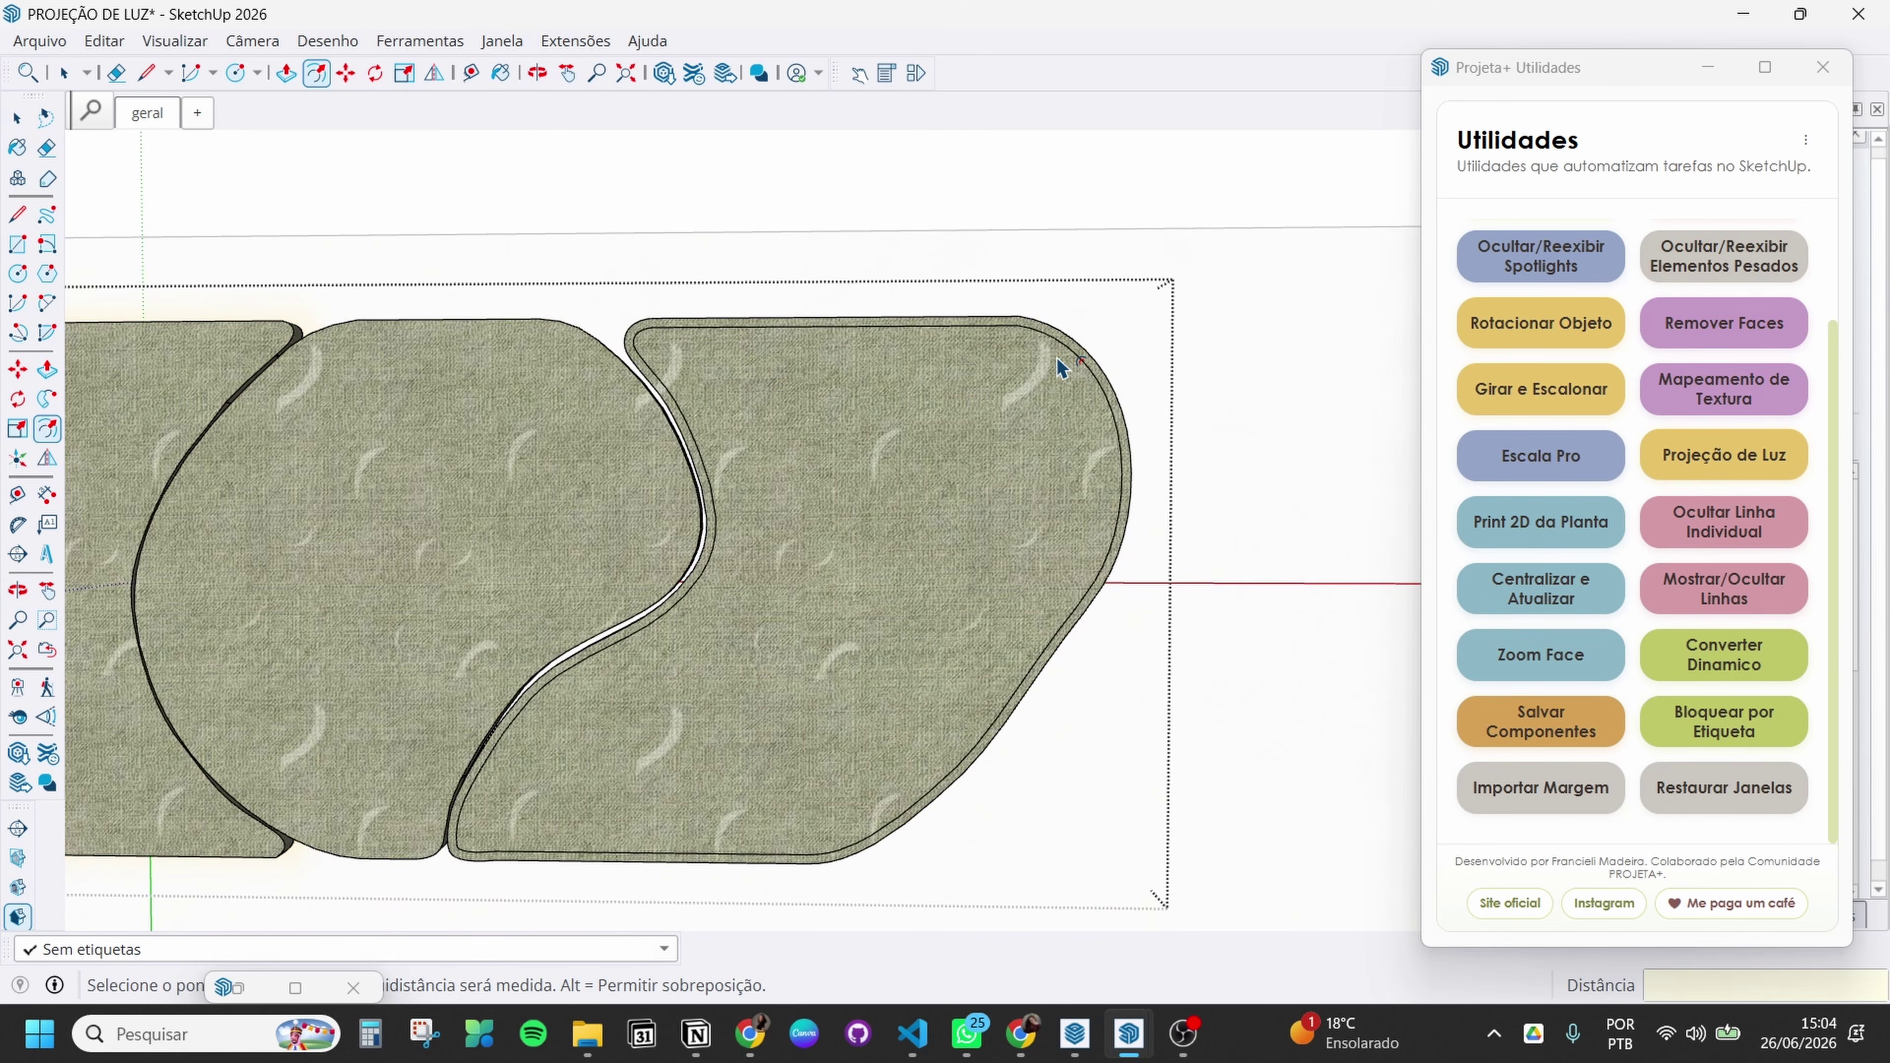
Push/Pull the inset front face of that end panel by 1 cm and leave its editing context
key("p")
left_click(1042, 384)
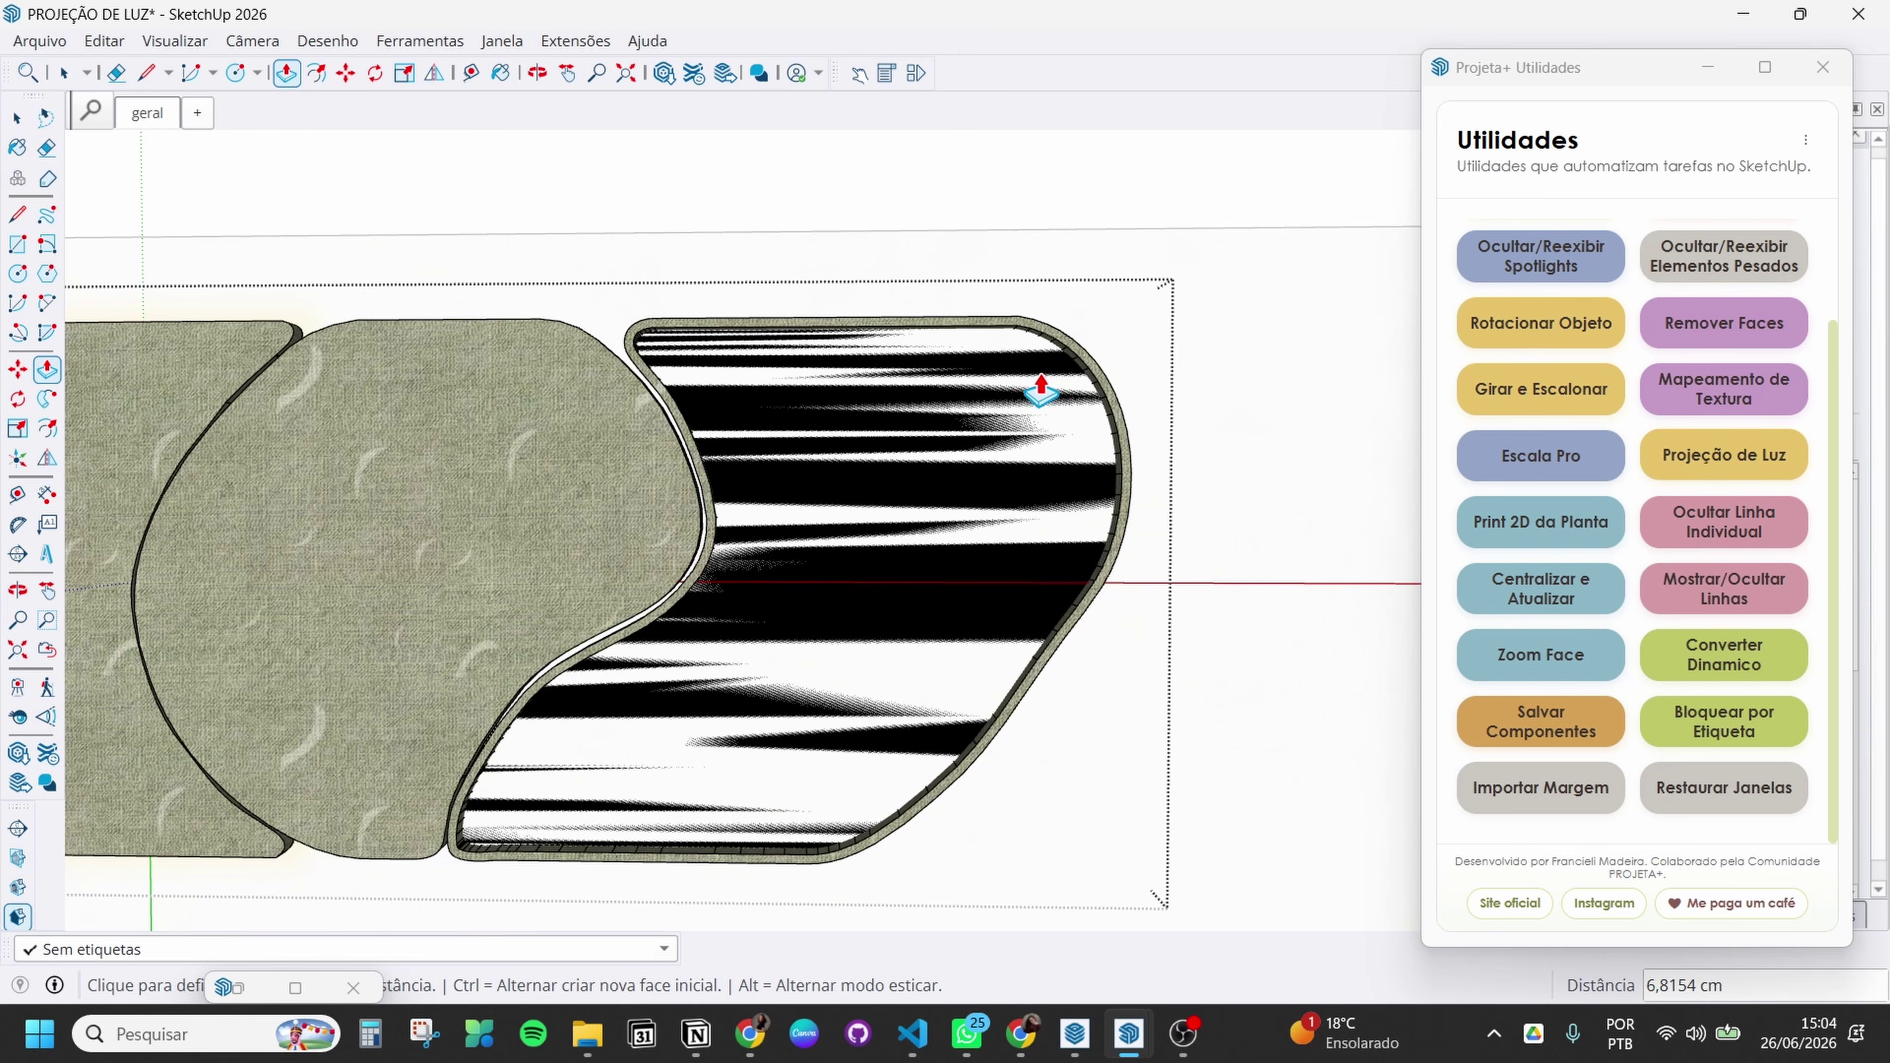
type("1")
key("Return")
key("space")
key("Escape")
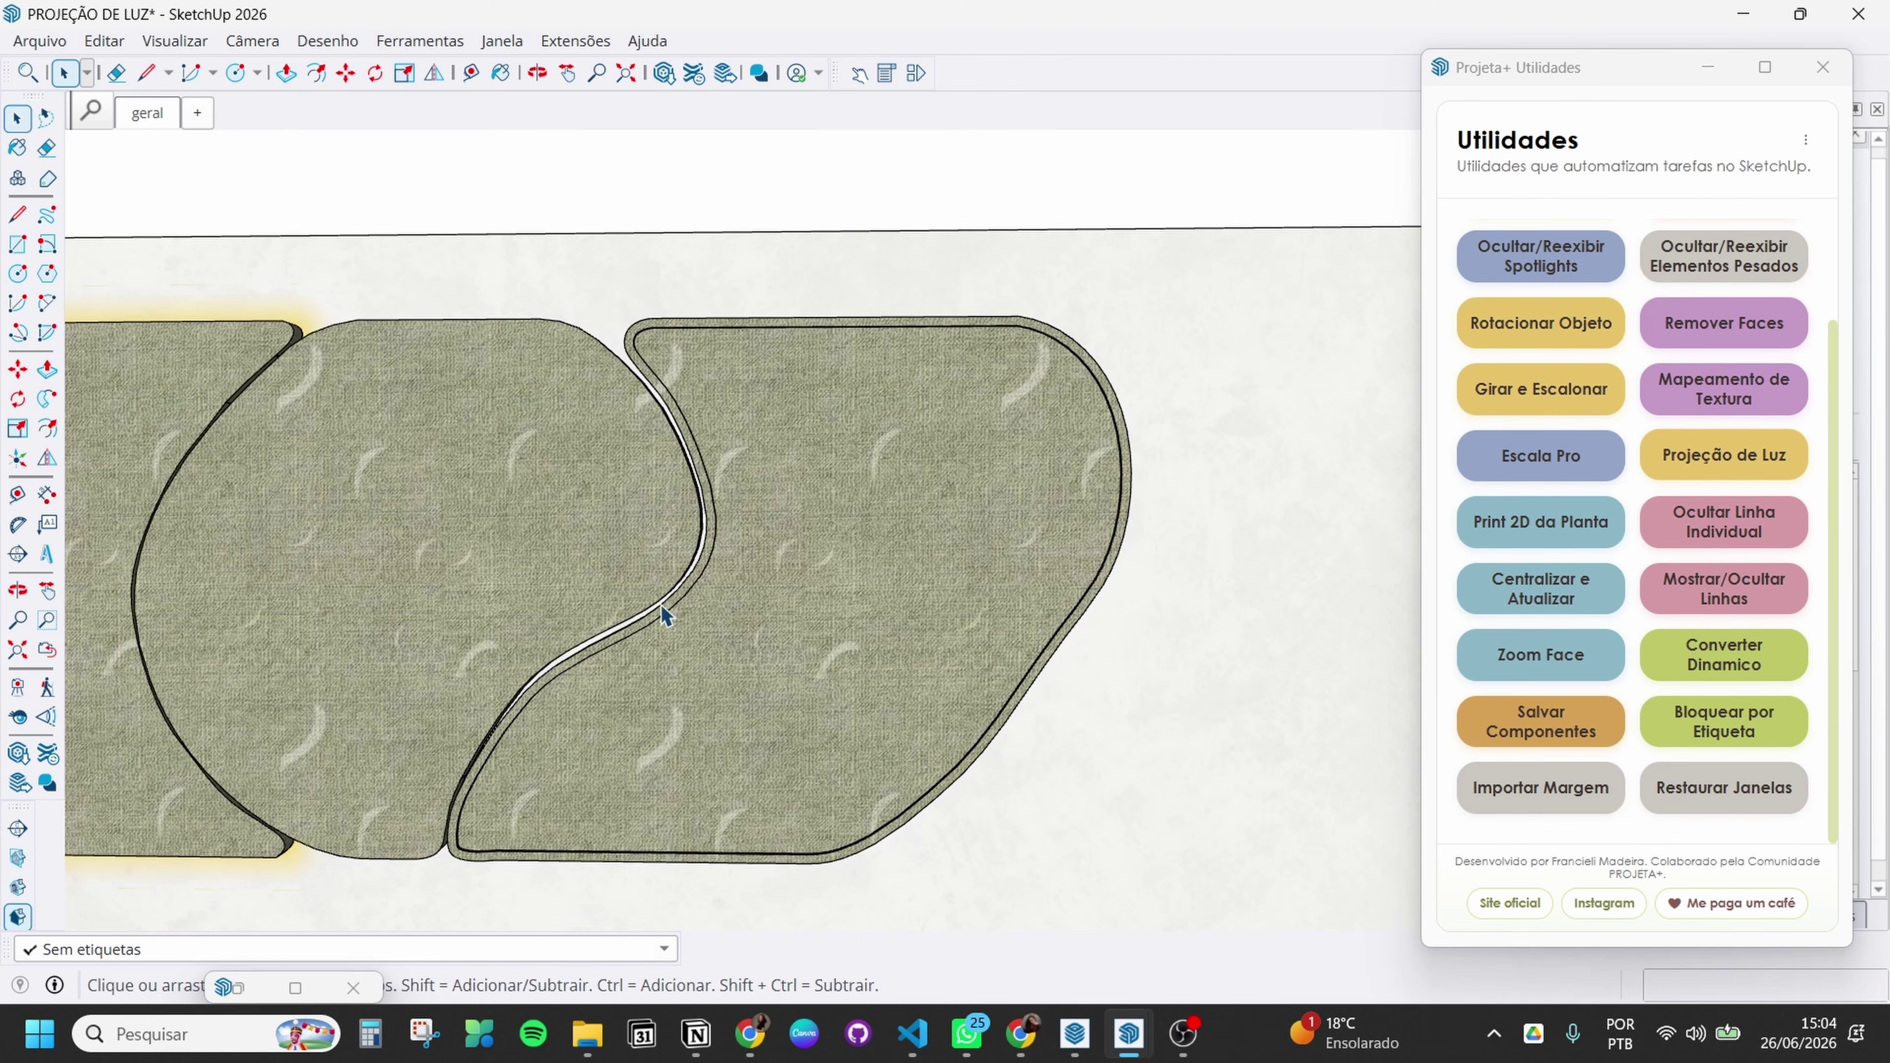
Start a Projeção de Luz on the recessed front outline of the end panel farthest from the mirror, with a 20 cm offset
scroll(899, 676, "up", 1)
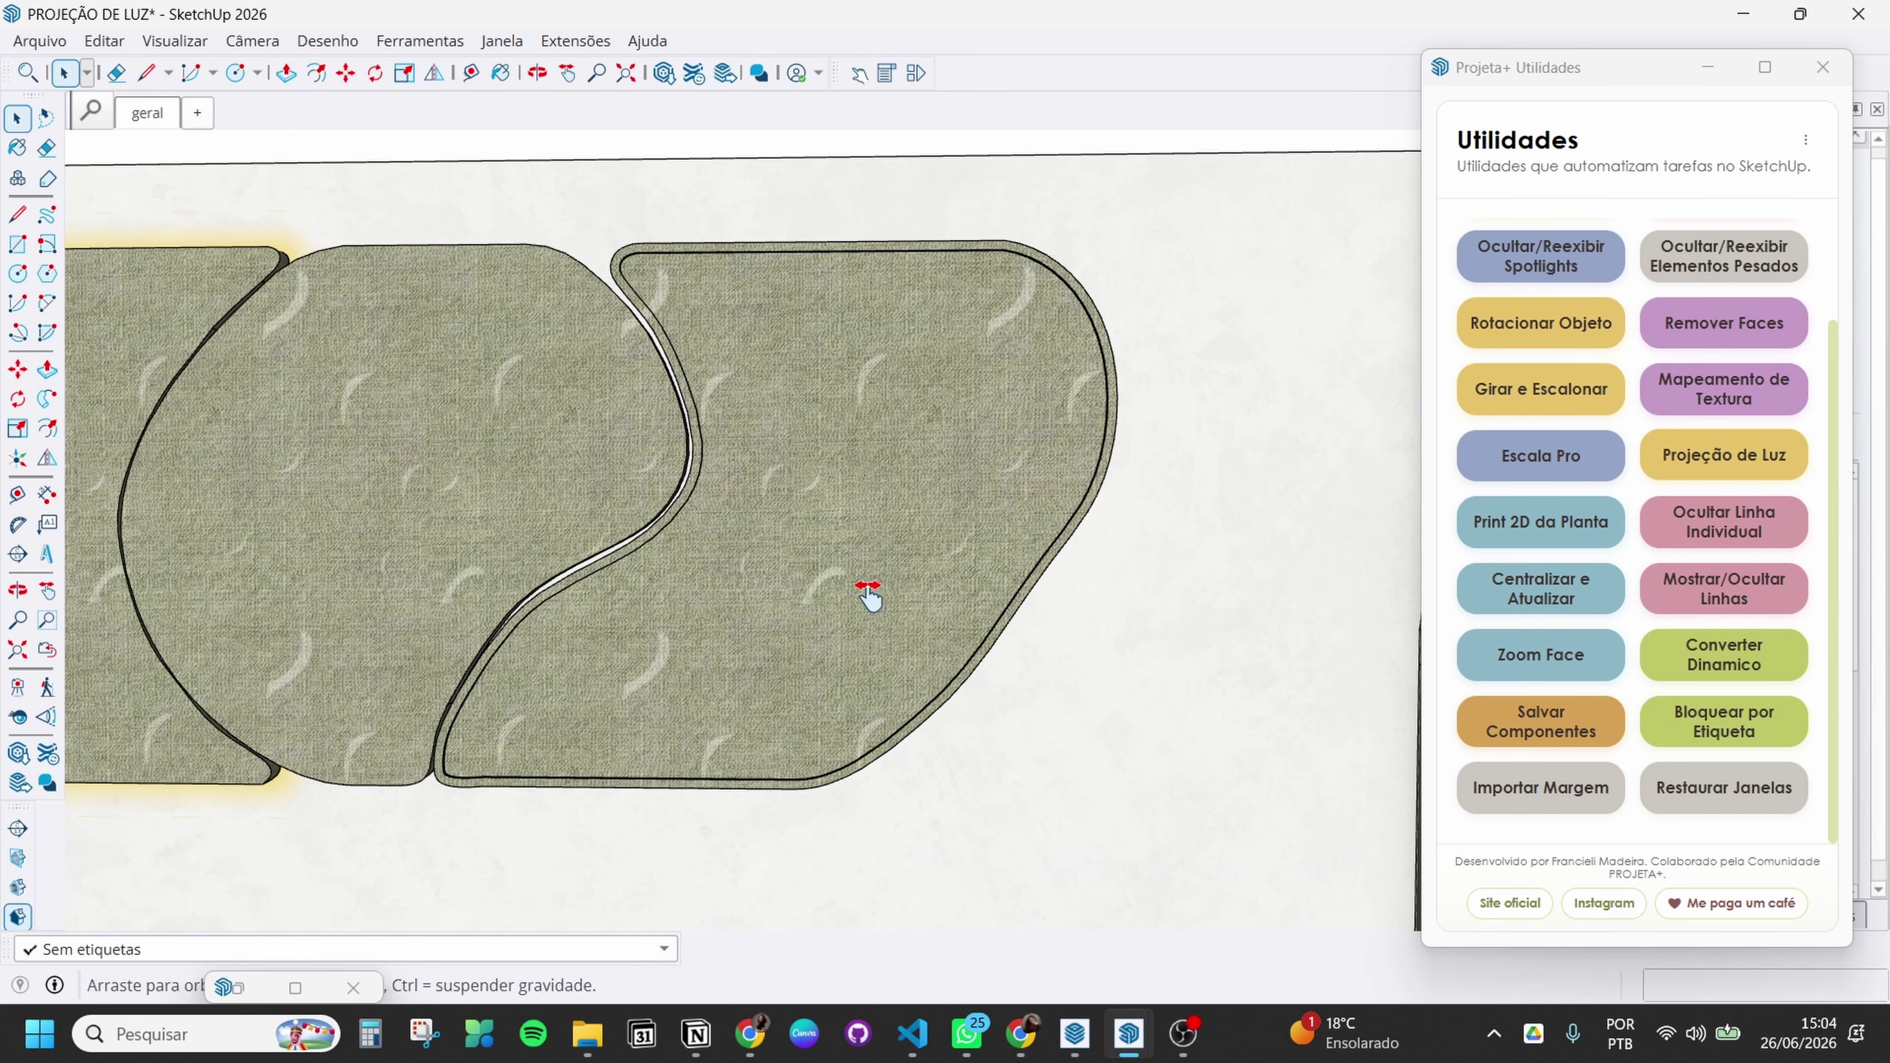
scroll(870, 592, "up", 2)
scroll(974, 291, "up", 2)
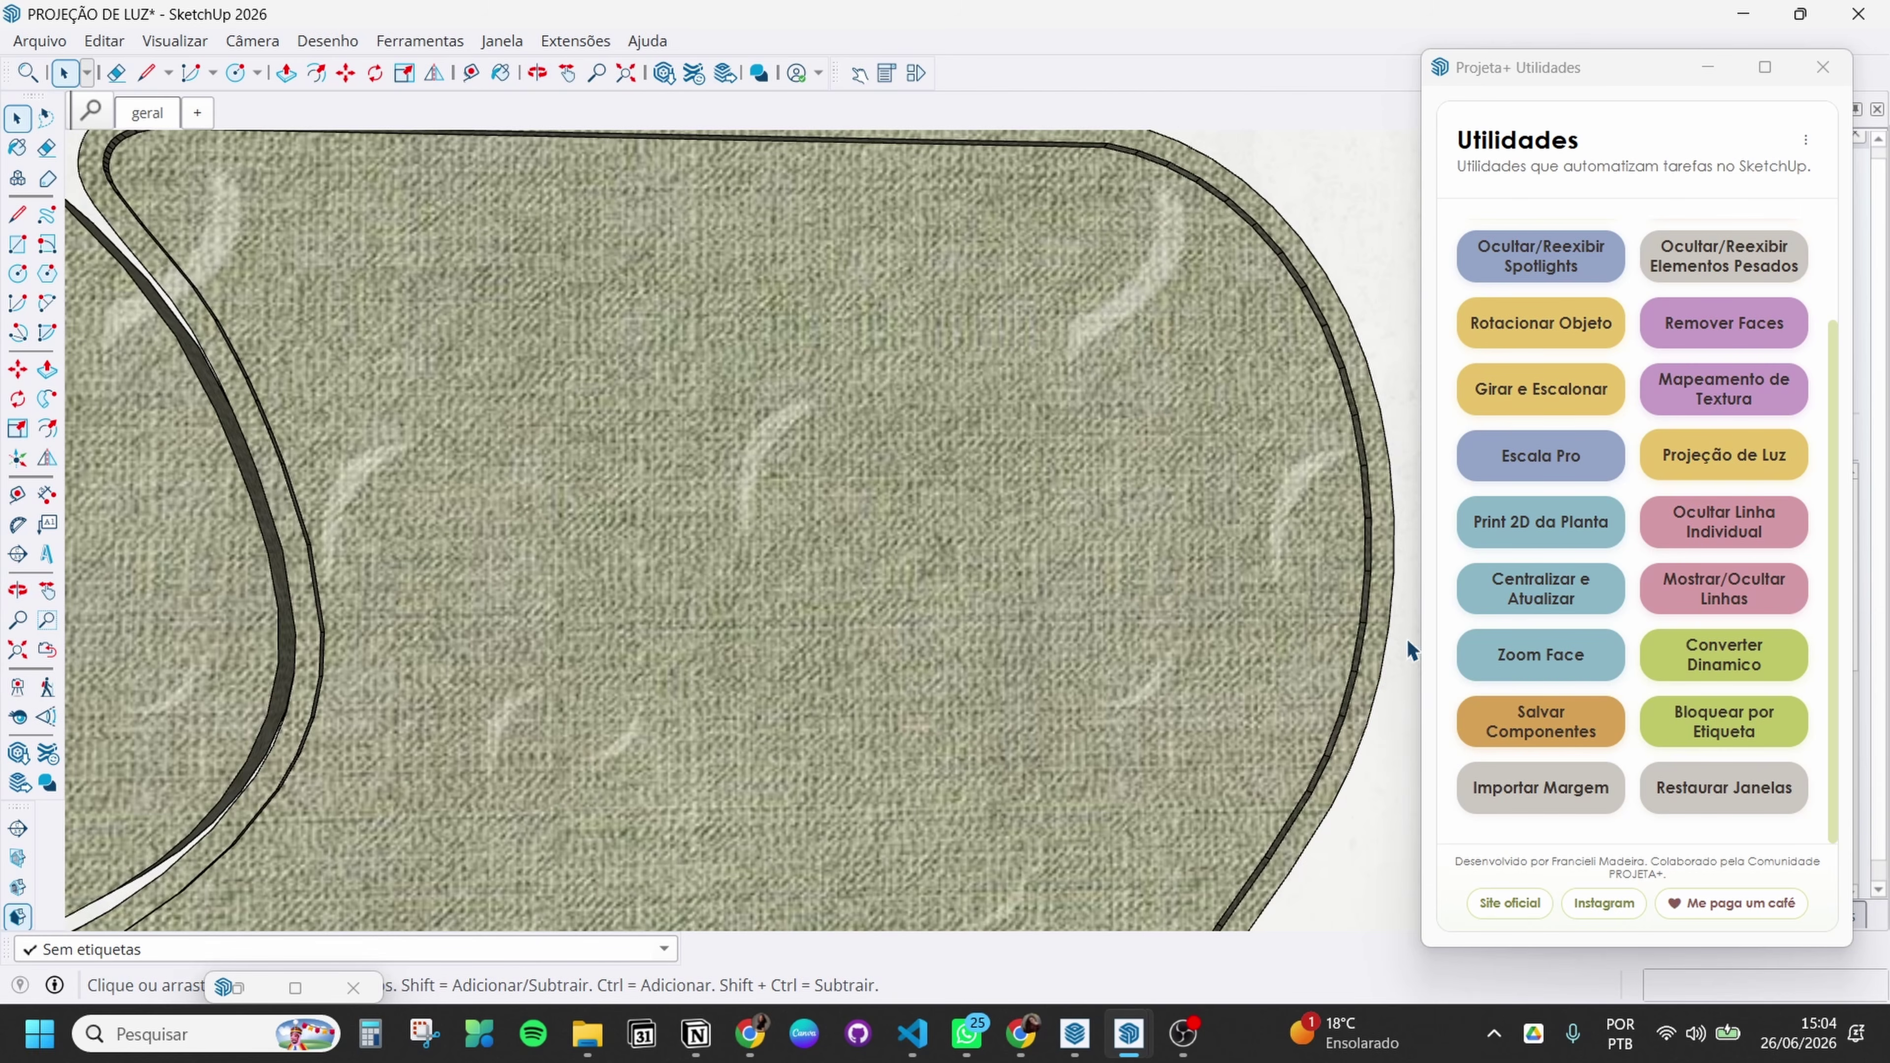
left_click(1723, 455)
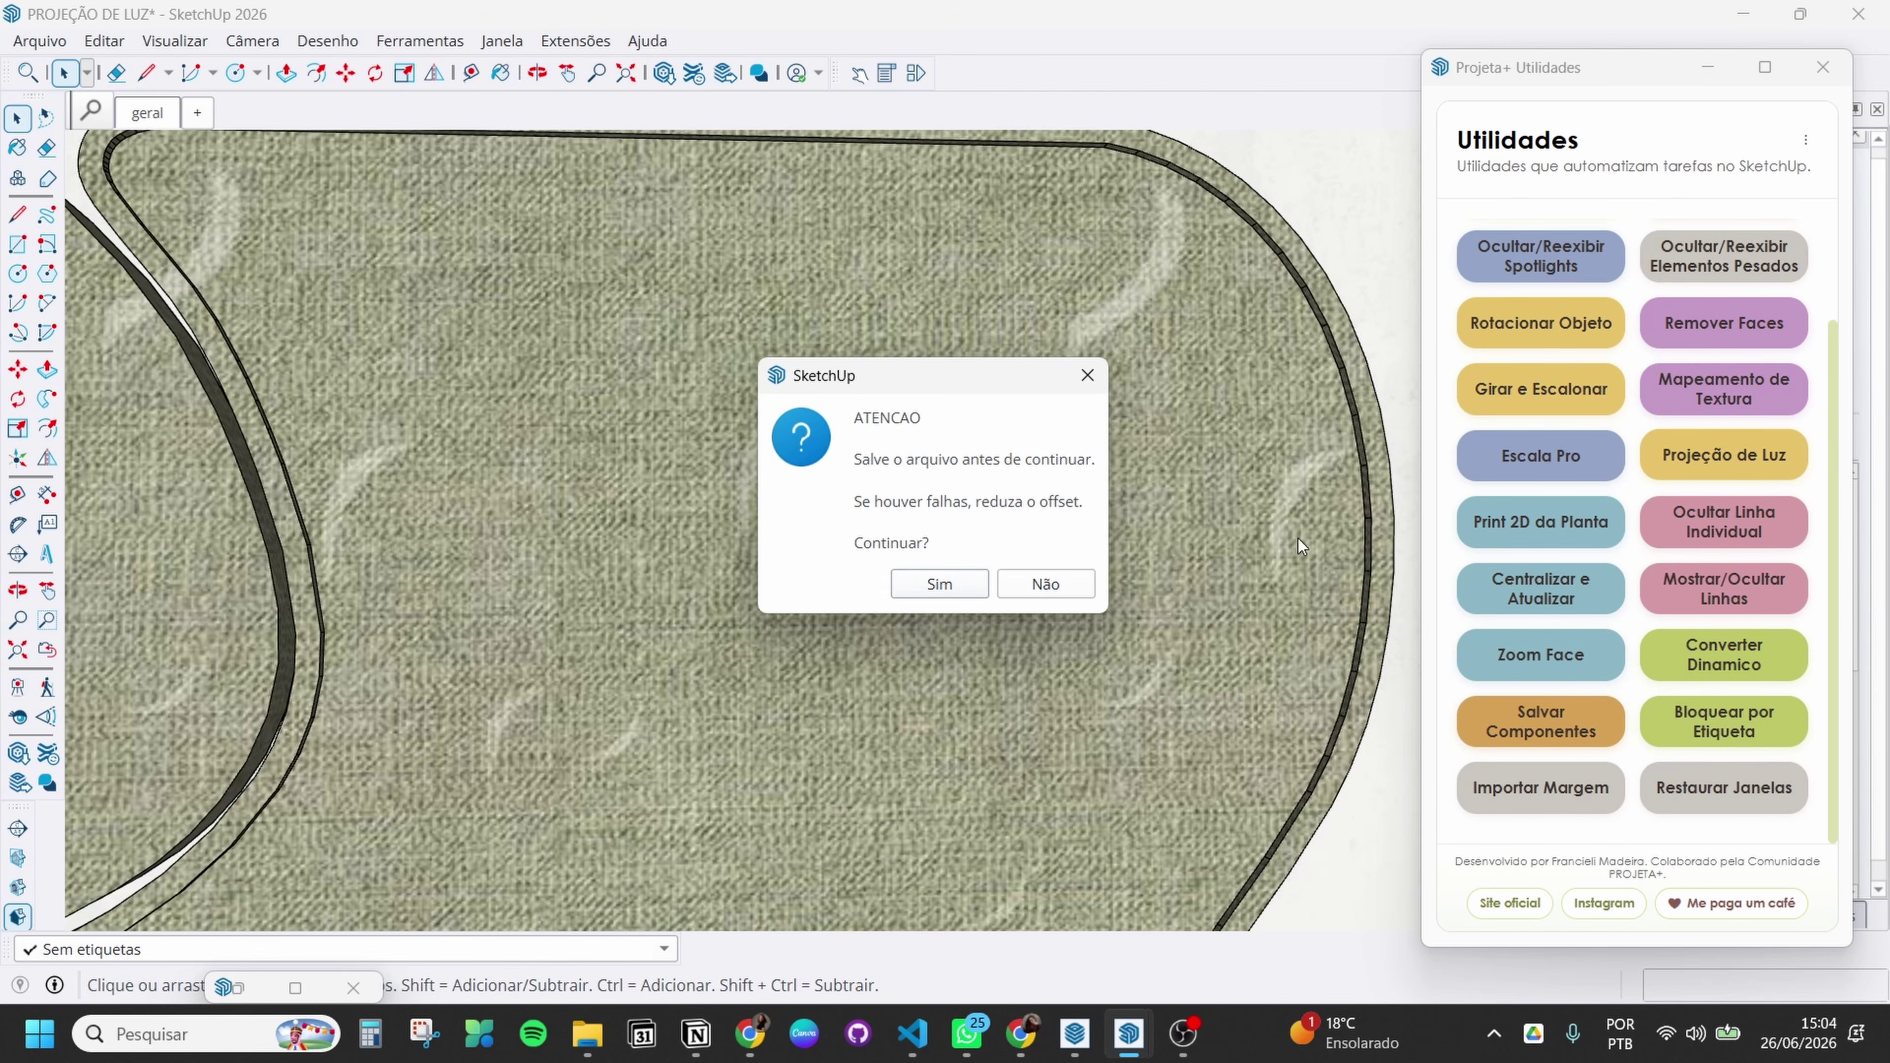
left_click(939, 584)
scroll(1188, 161, "up", 3)
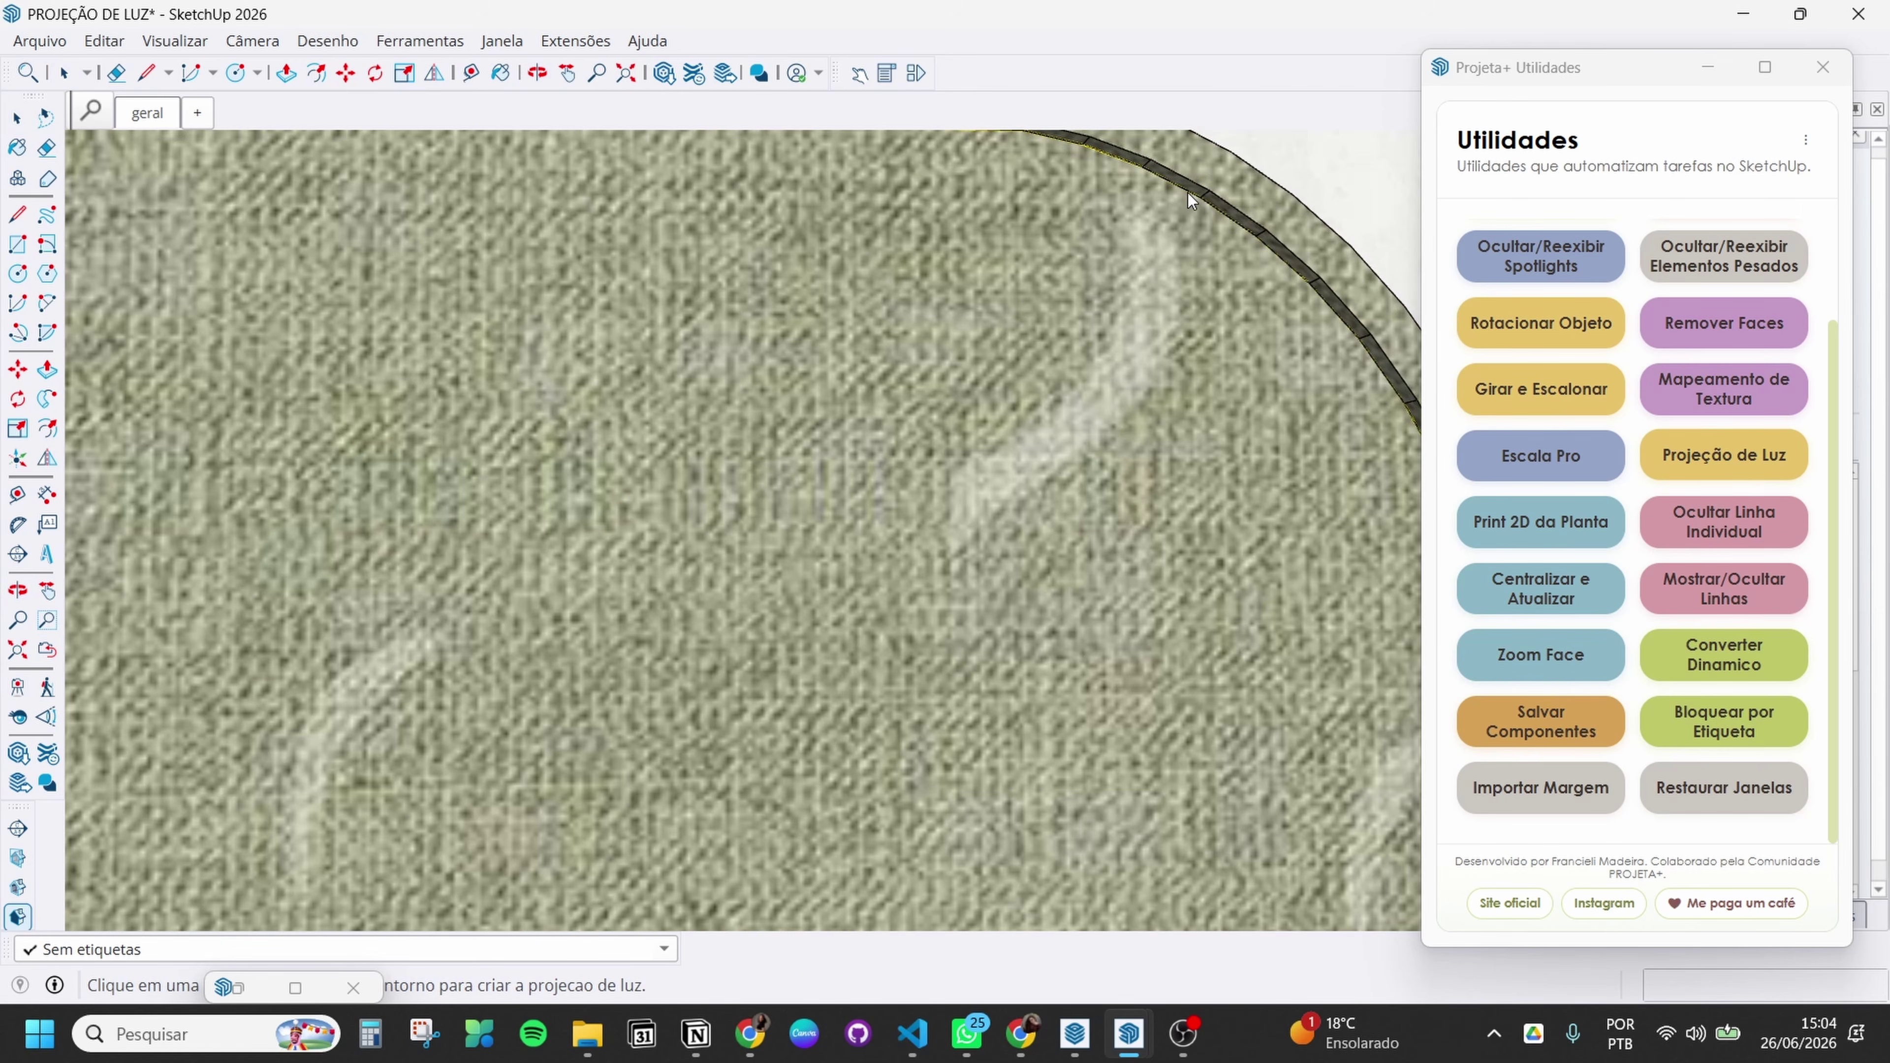
left_click(1179, 191)
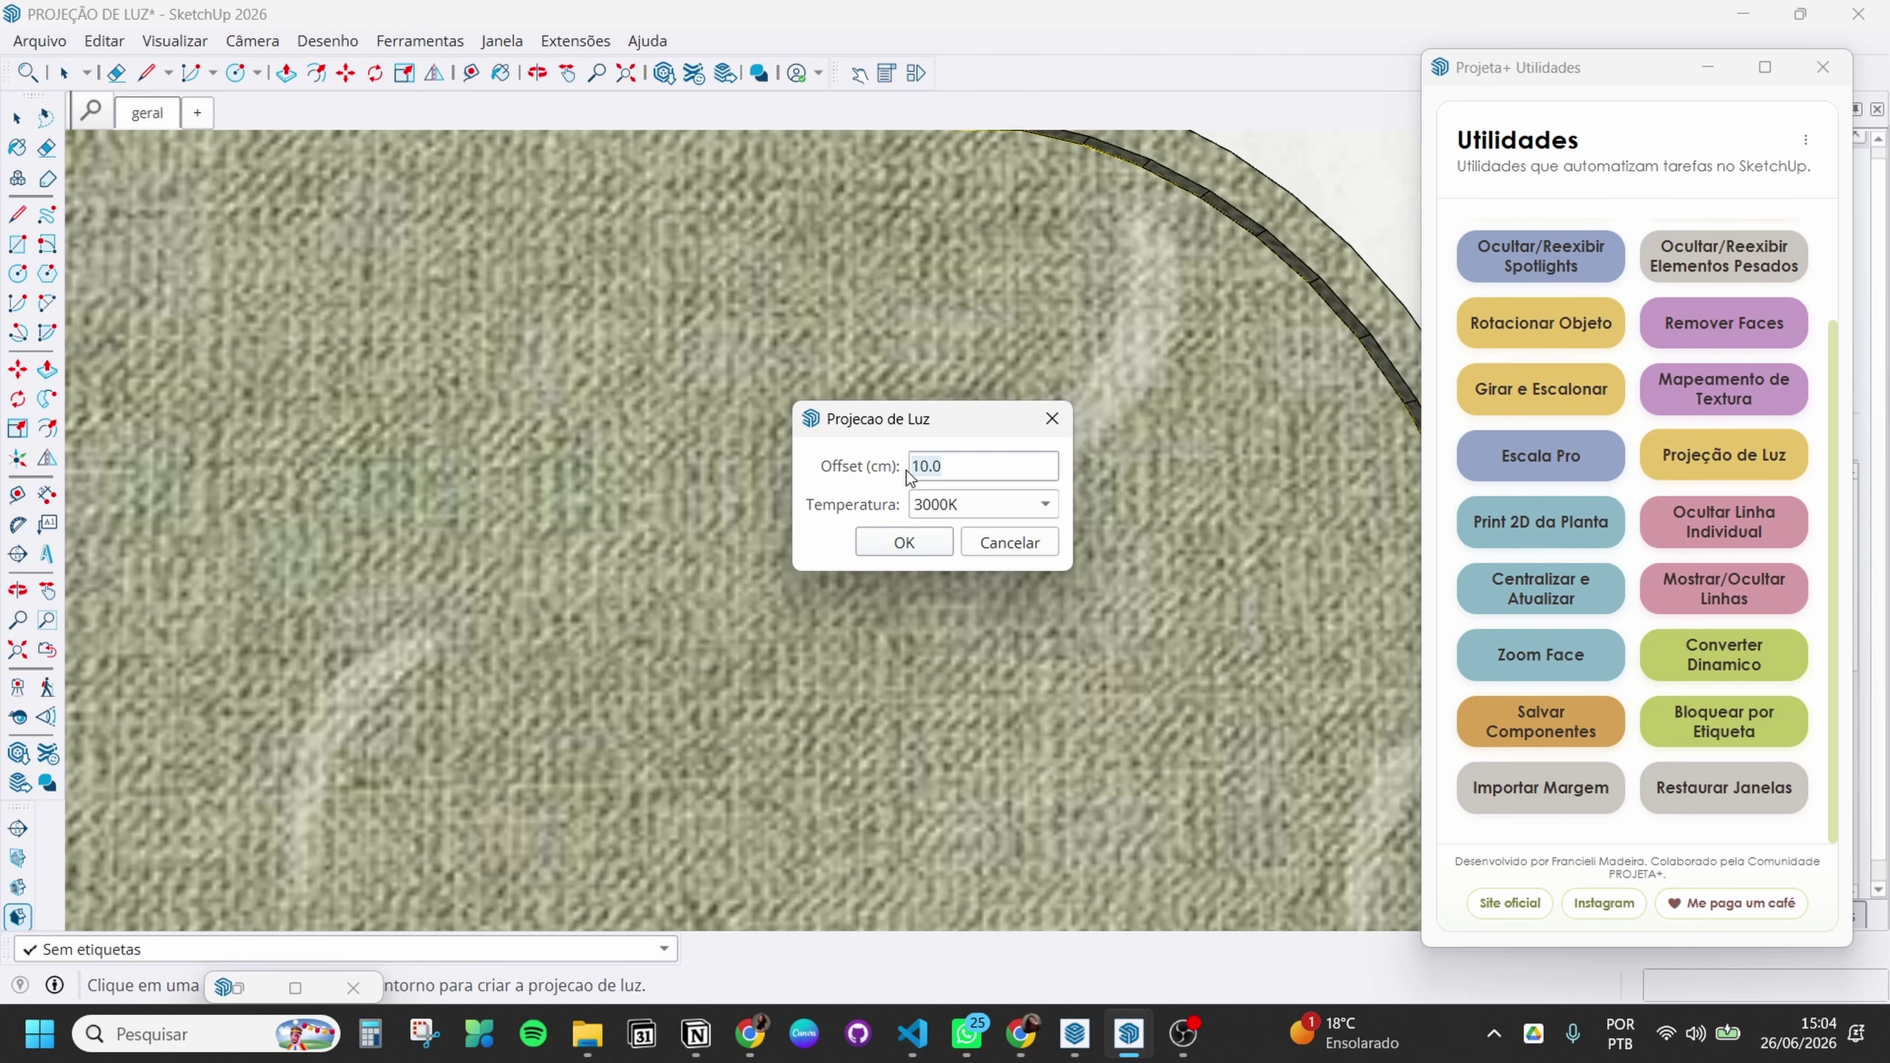
type("20")
left_click(952, 507)
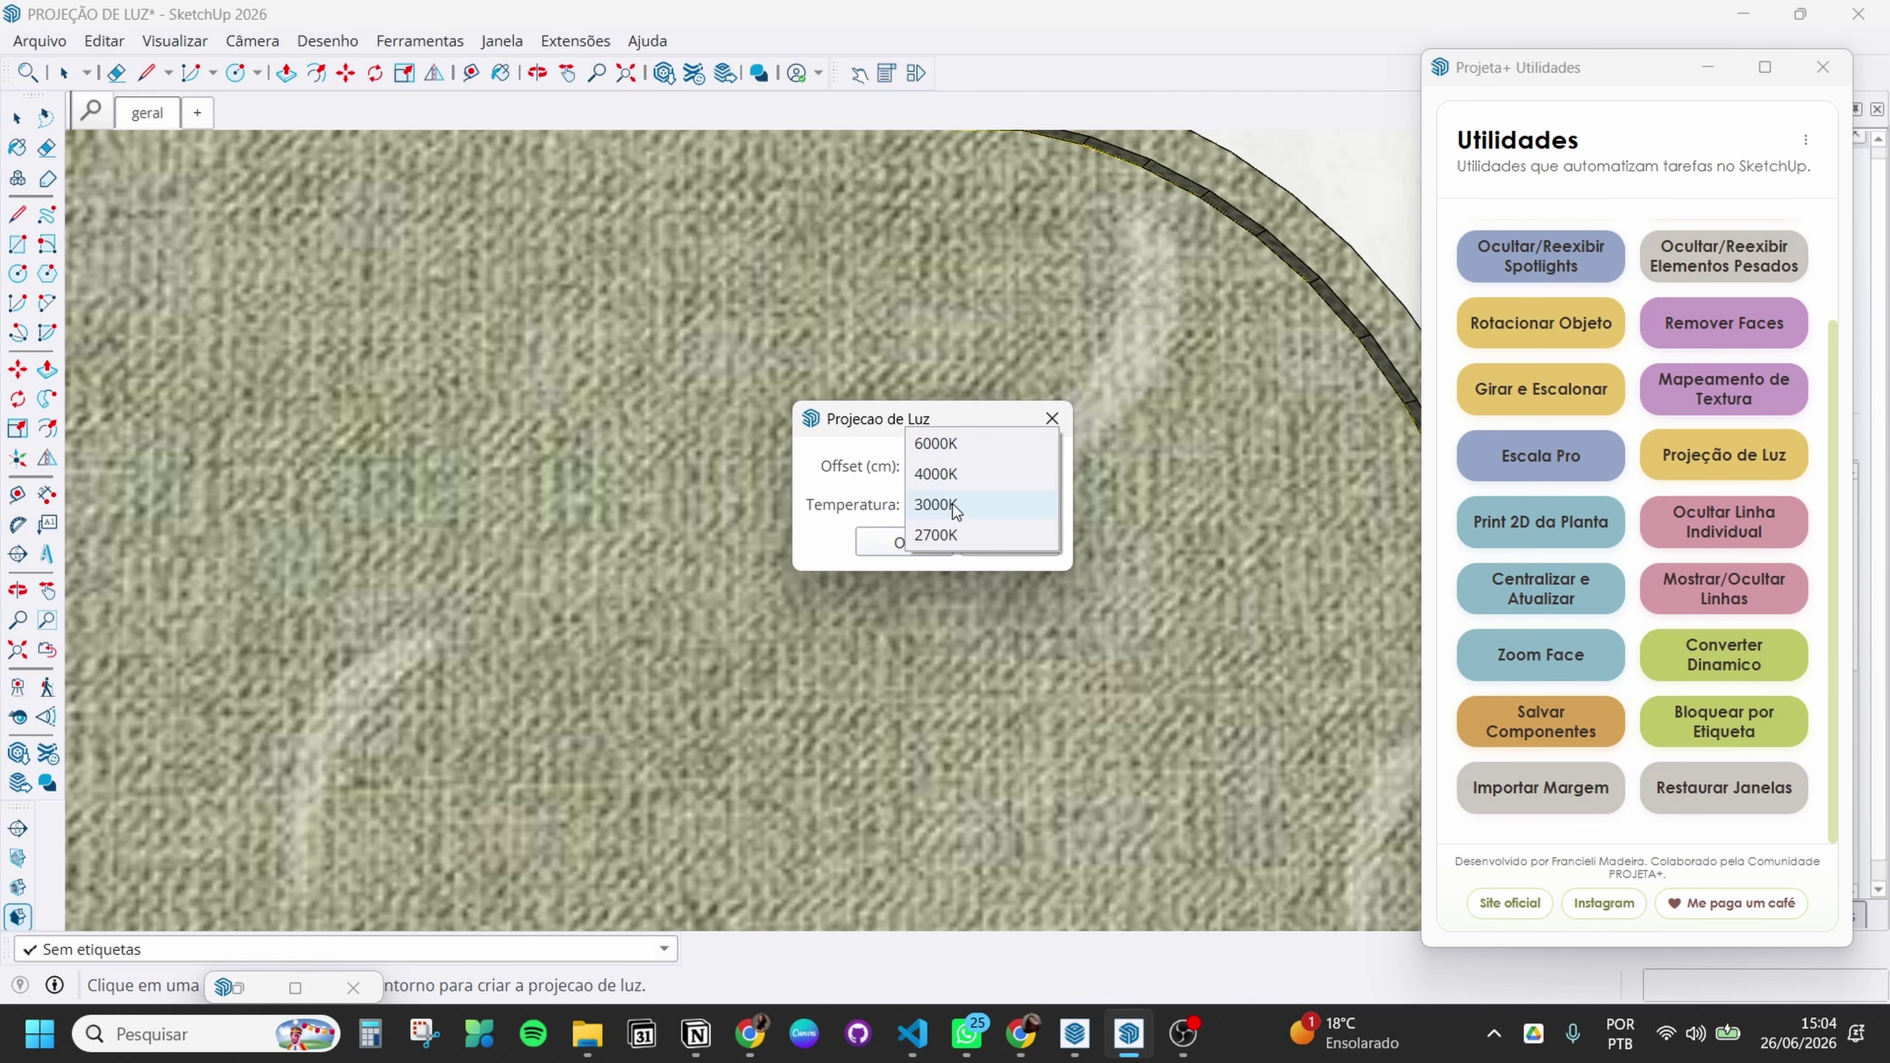
left_click(960, 490)
left_click(905, 542)
Direct the offset inward across the end panel's front face and create the light projection
scroll(967, 462, "down", 10)
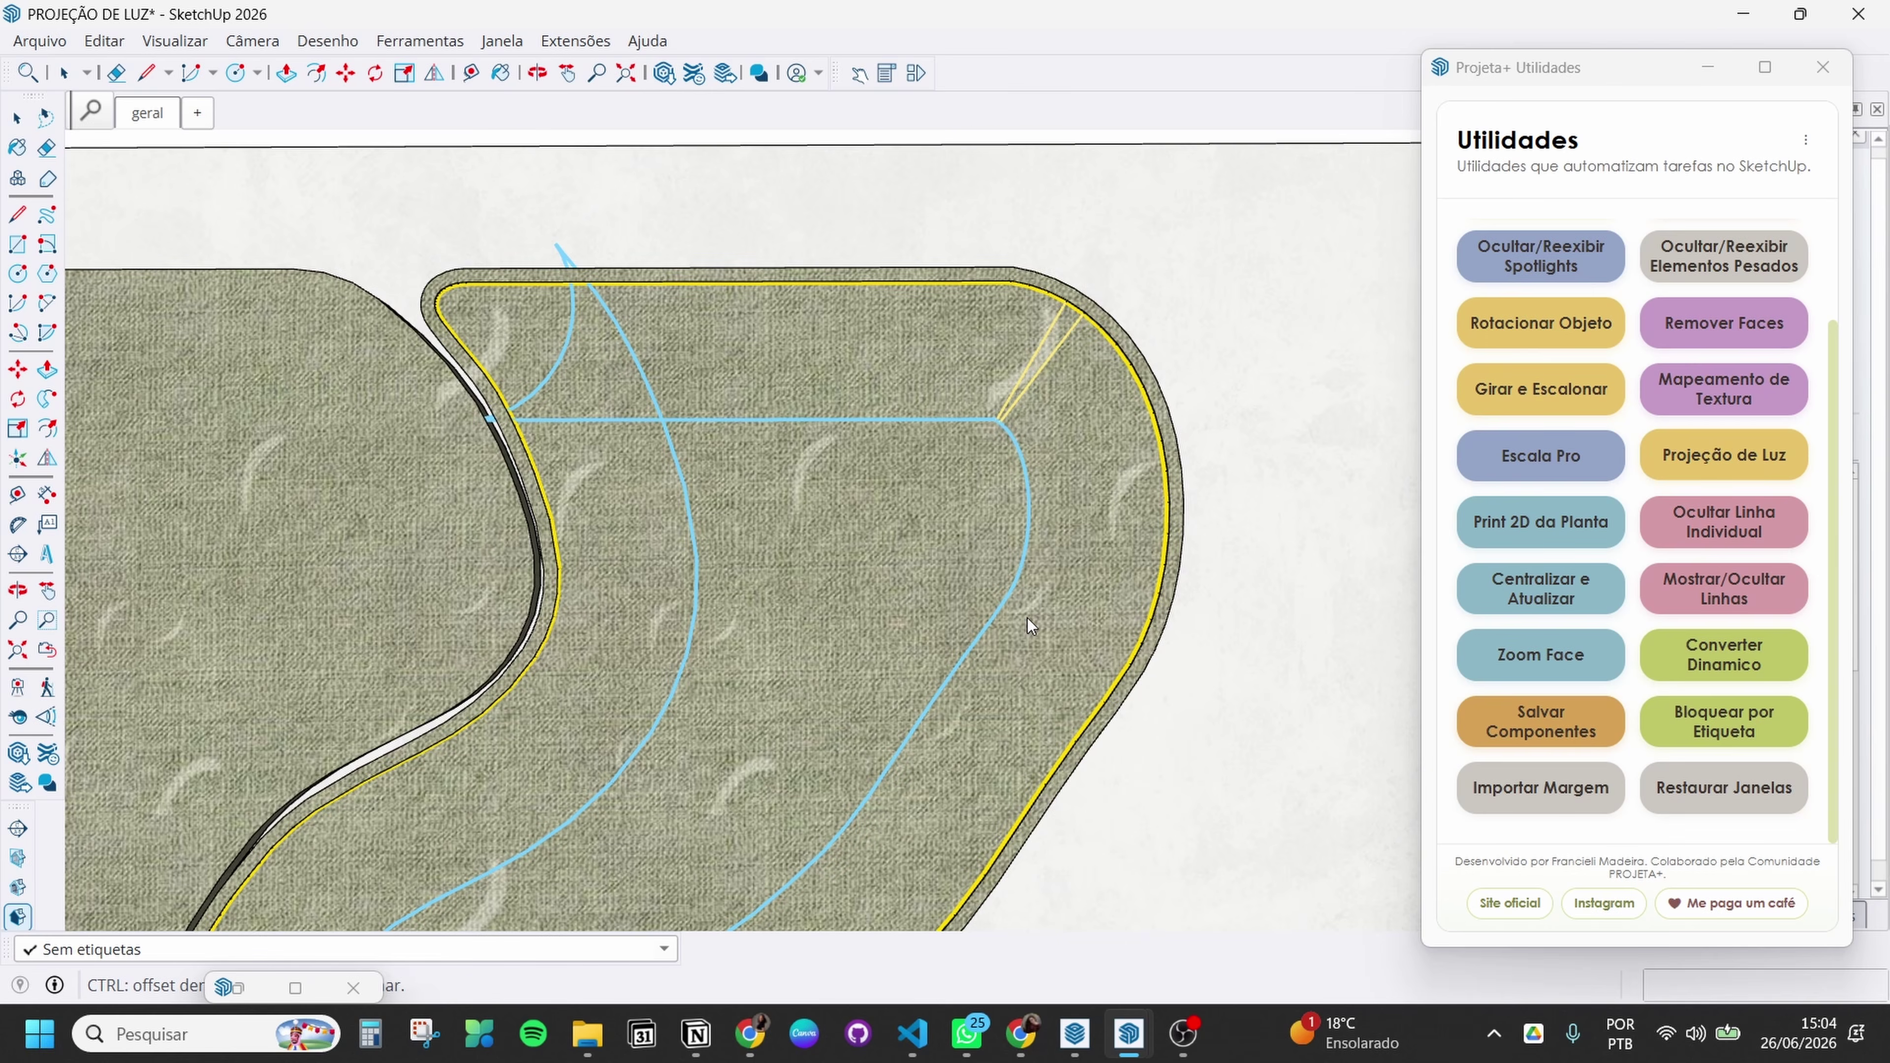
middle_click_drag(1028, 626, 1065, 408, "shift")
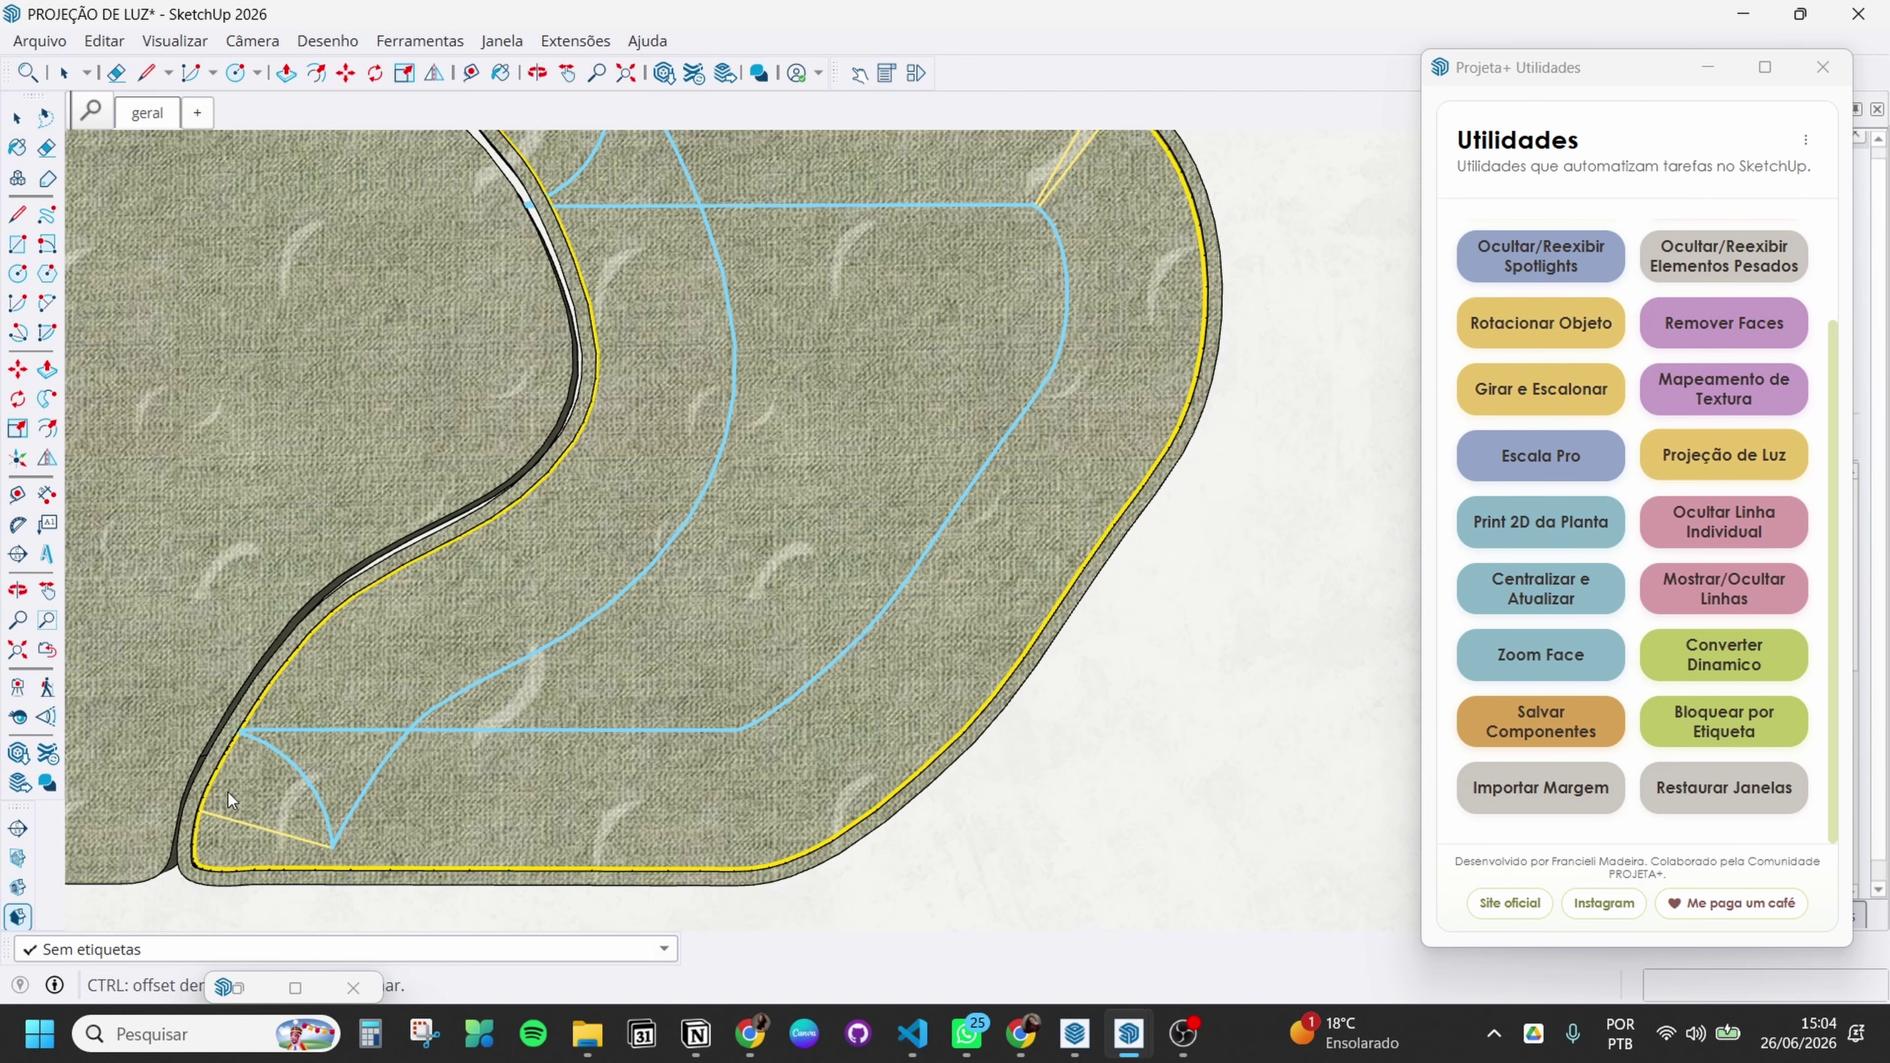
left_click(502, 792)
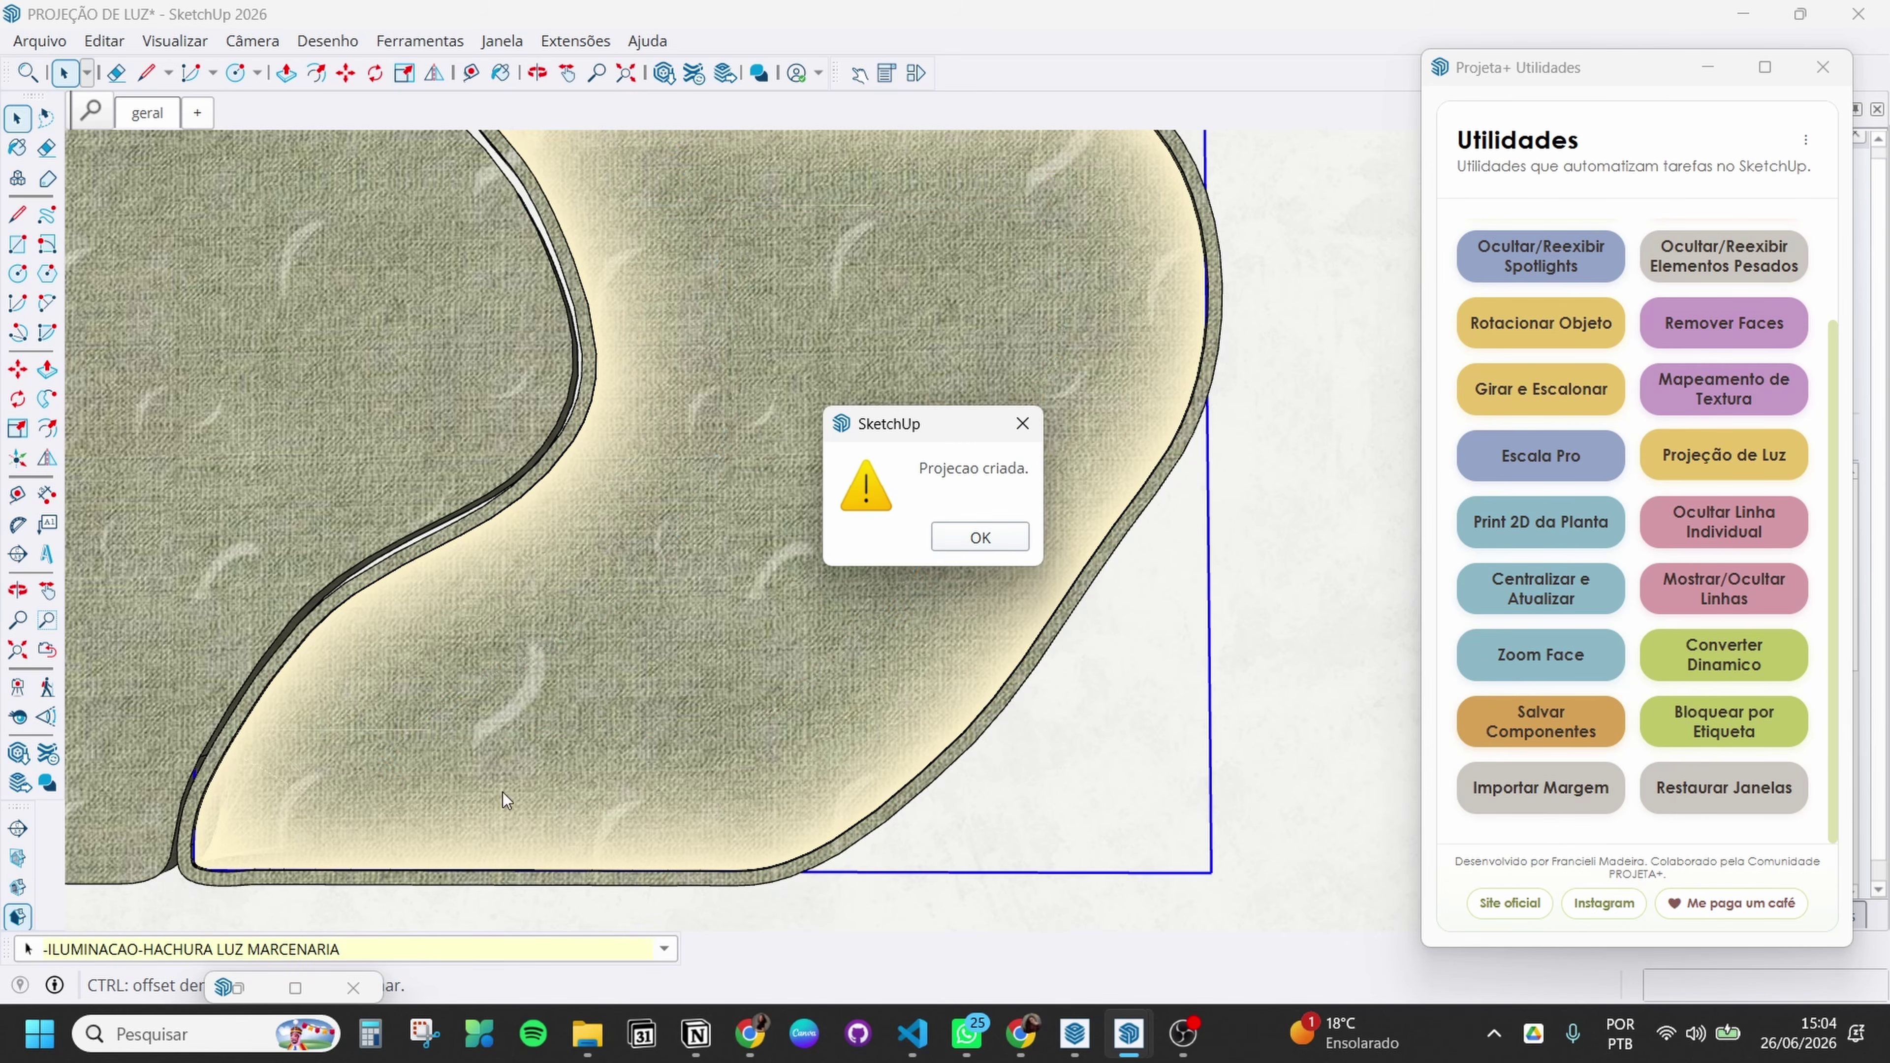
left_click(939, 539)
Delete the upholstered panels temporarily to inspect the inner light projection's corner, and undo the deletion
scroll(916, 723, "down", 3)
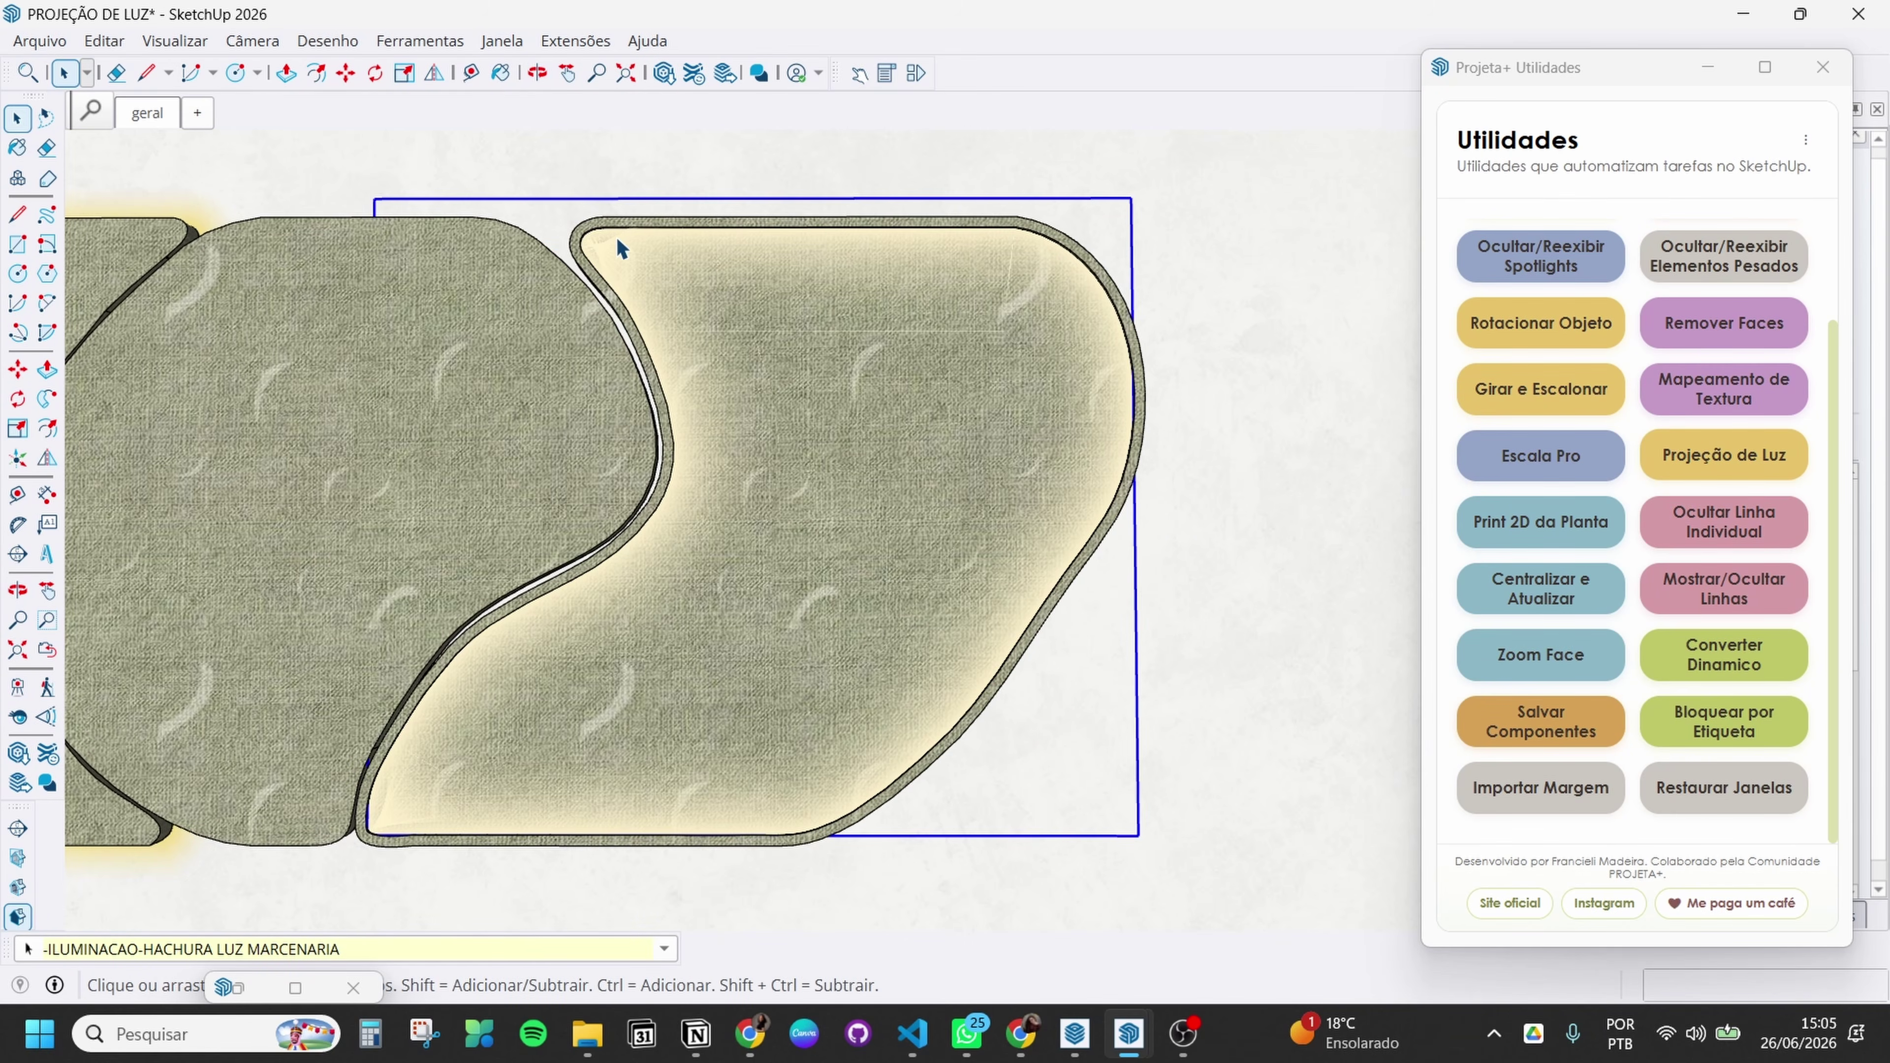
scroll(617, 238, "up", 3)
scroll(774, 276, "down", 2)
left_click(909, 471)
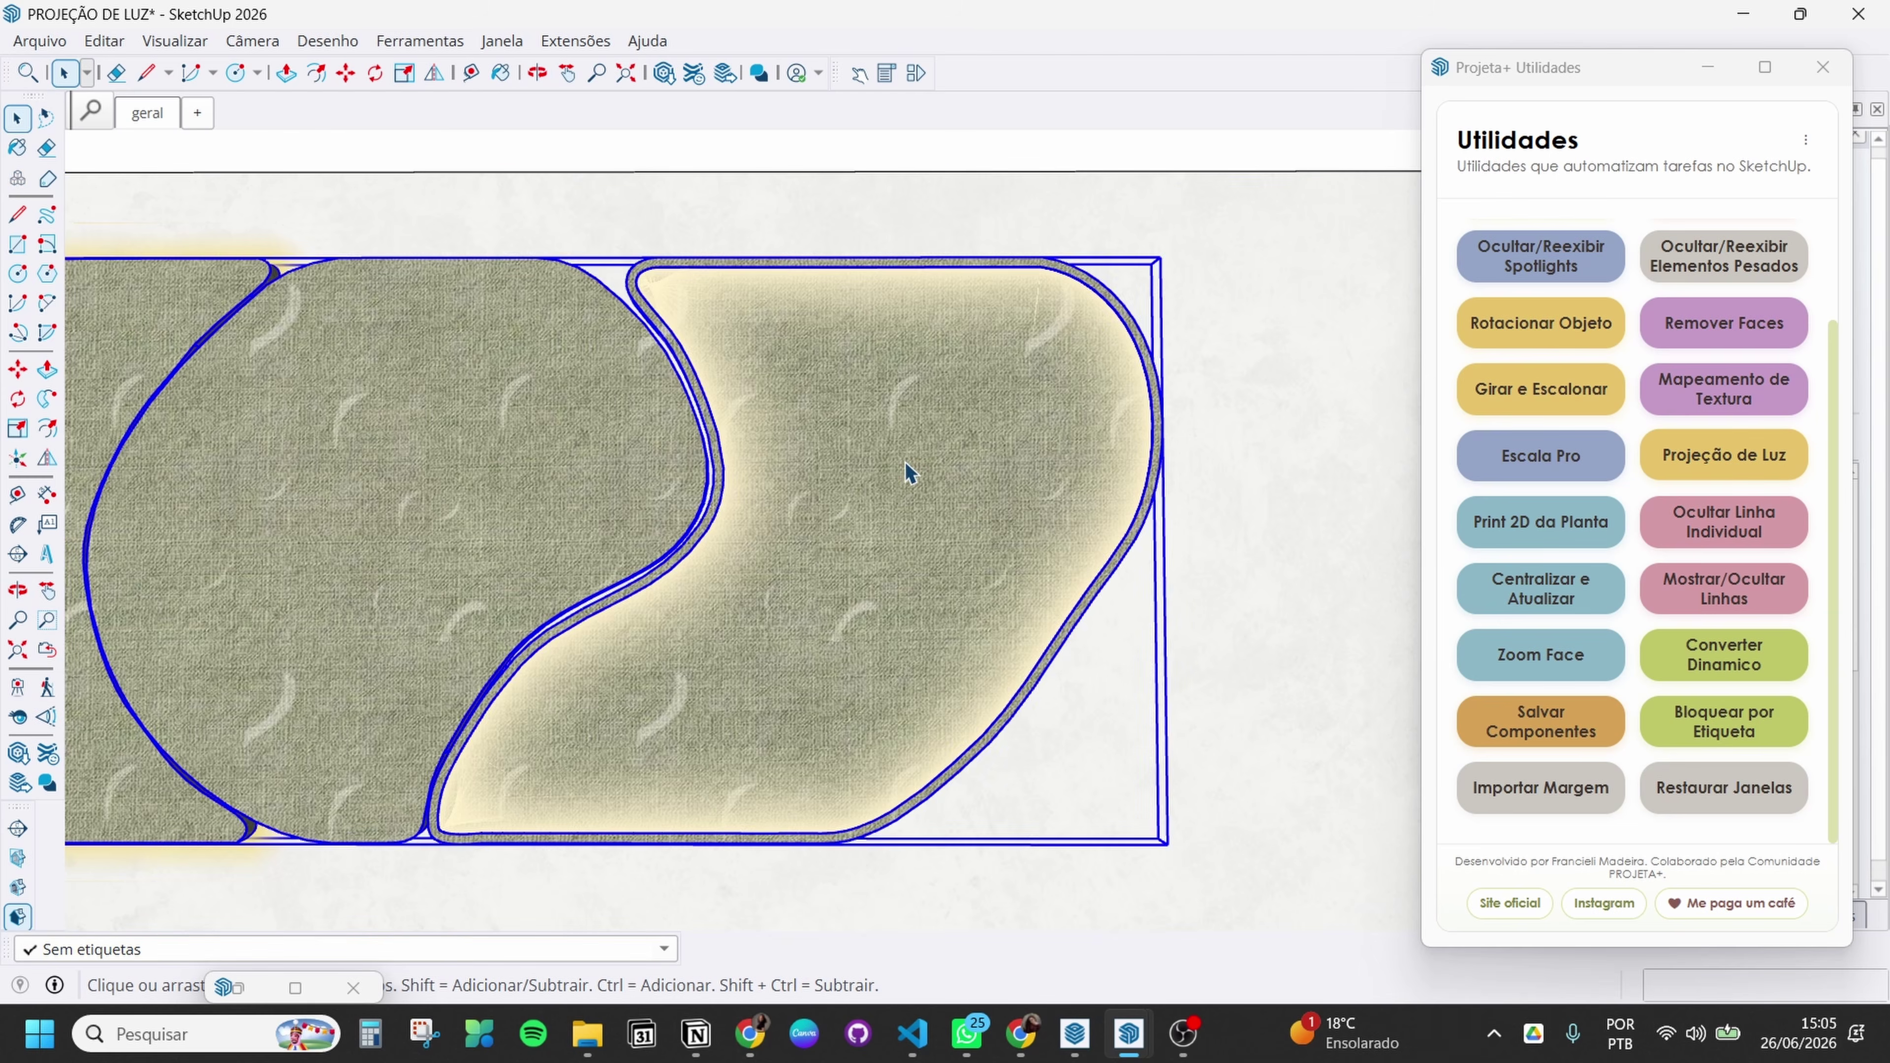
key("Delete")
scroll(688, 286, "up", 4)
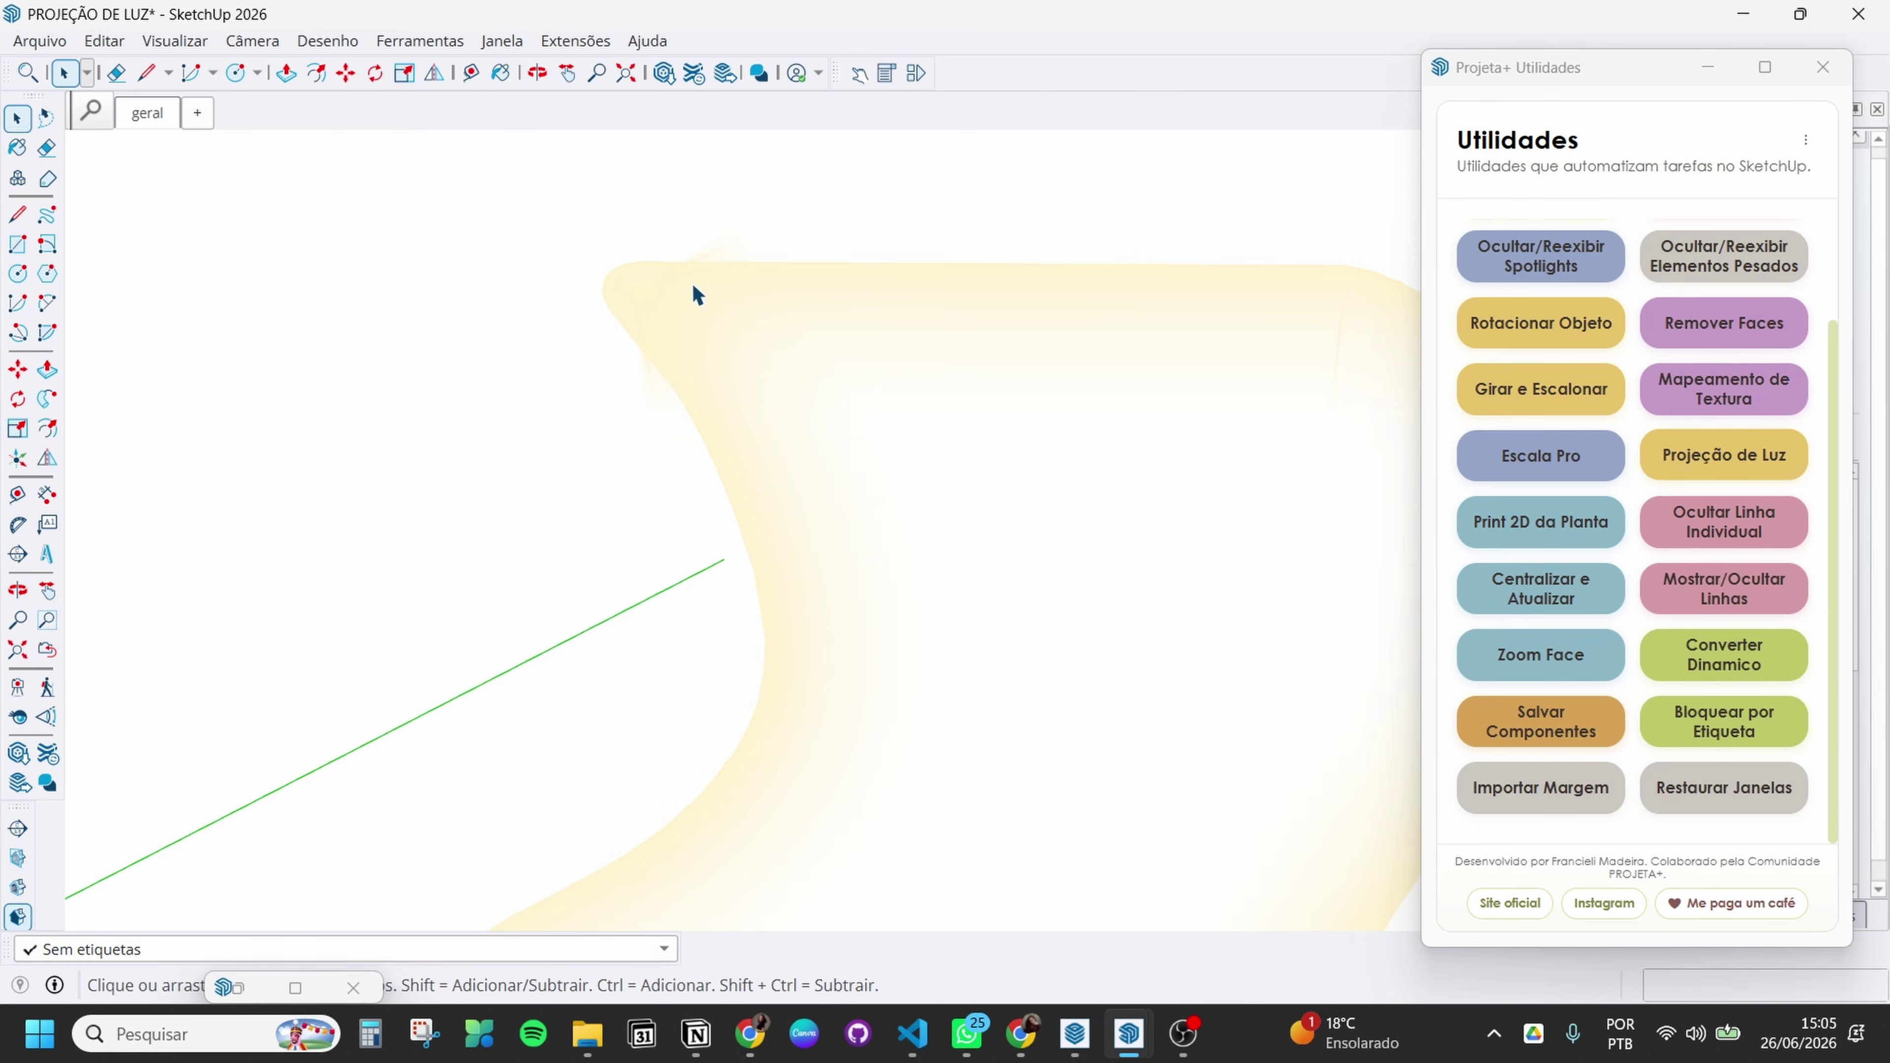
scroll(737, 257, "up", 3)
left_click(728, 255)
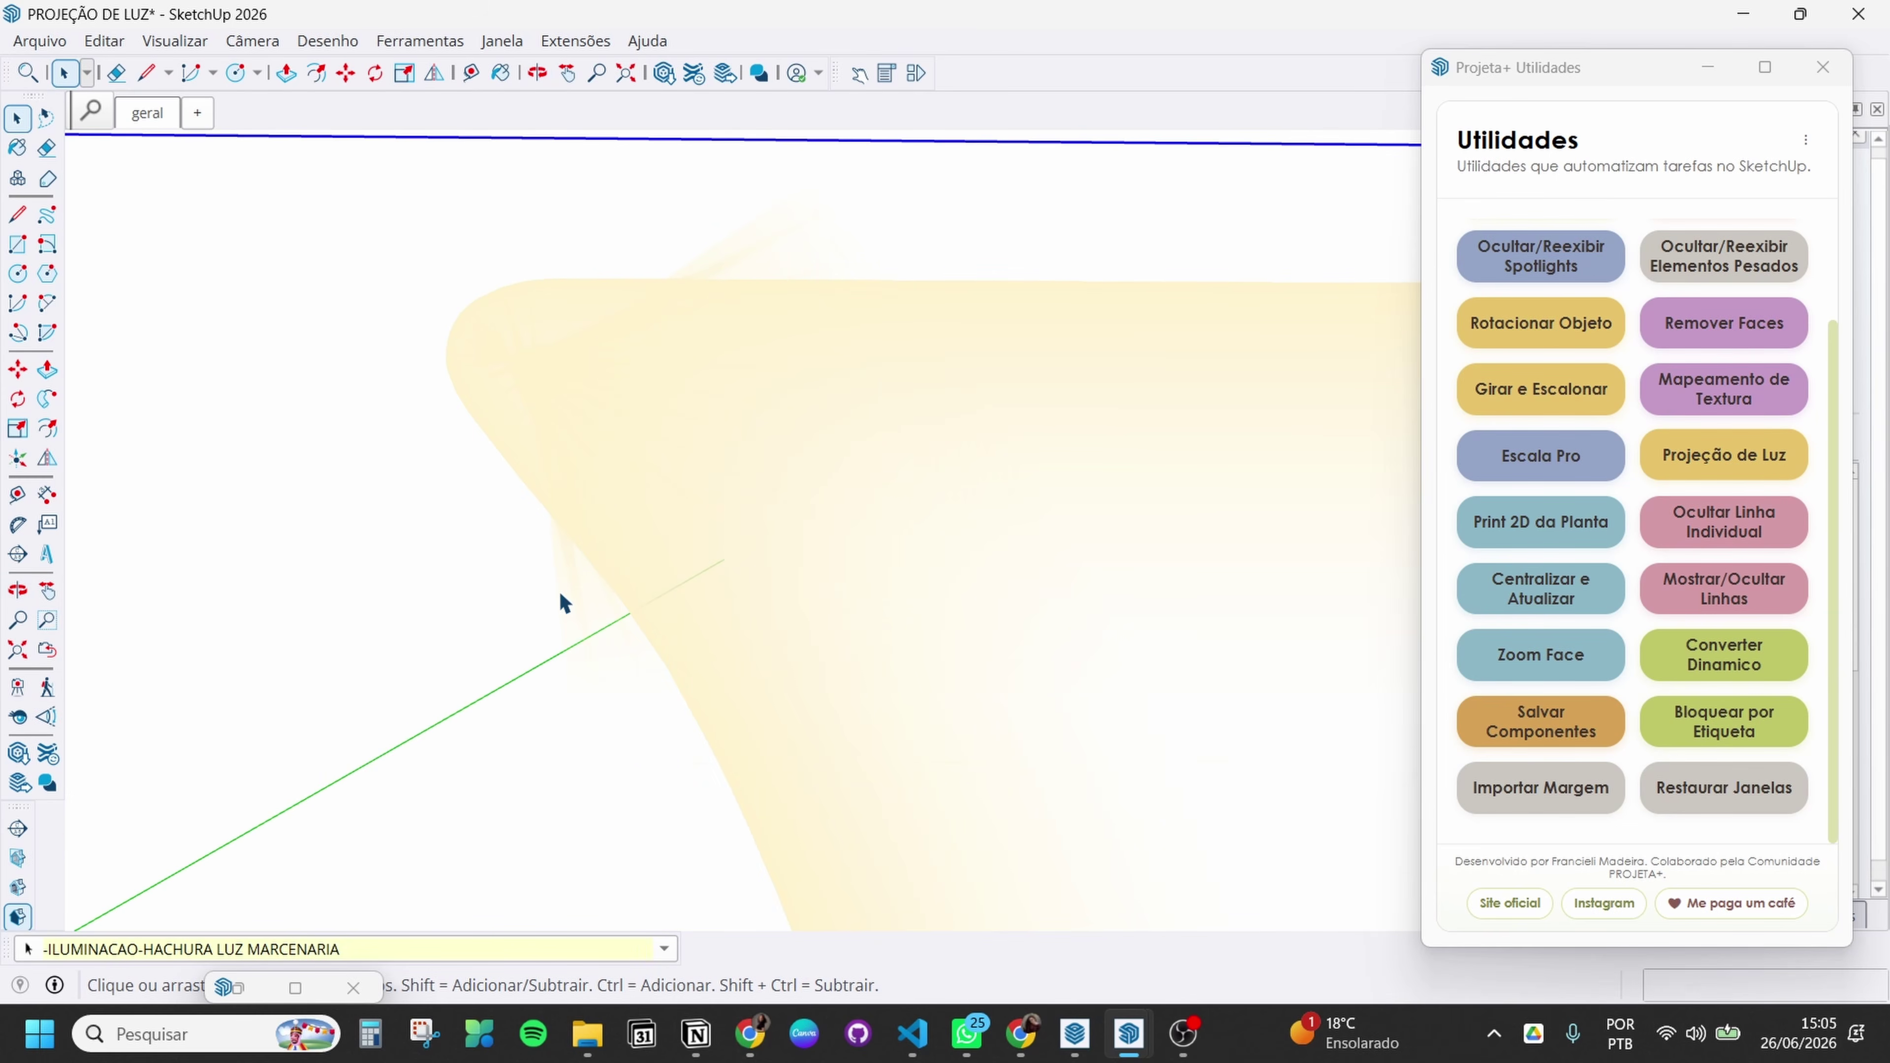
key("ctrl+z")
scroll(531, 544, "down", 2)
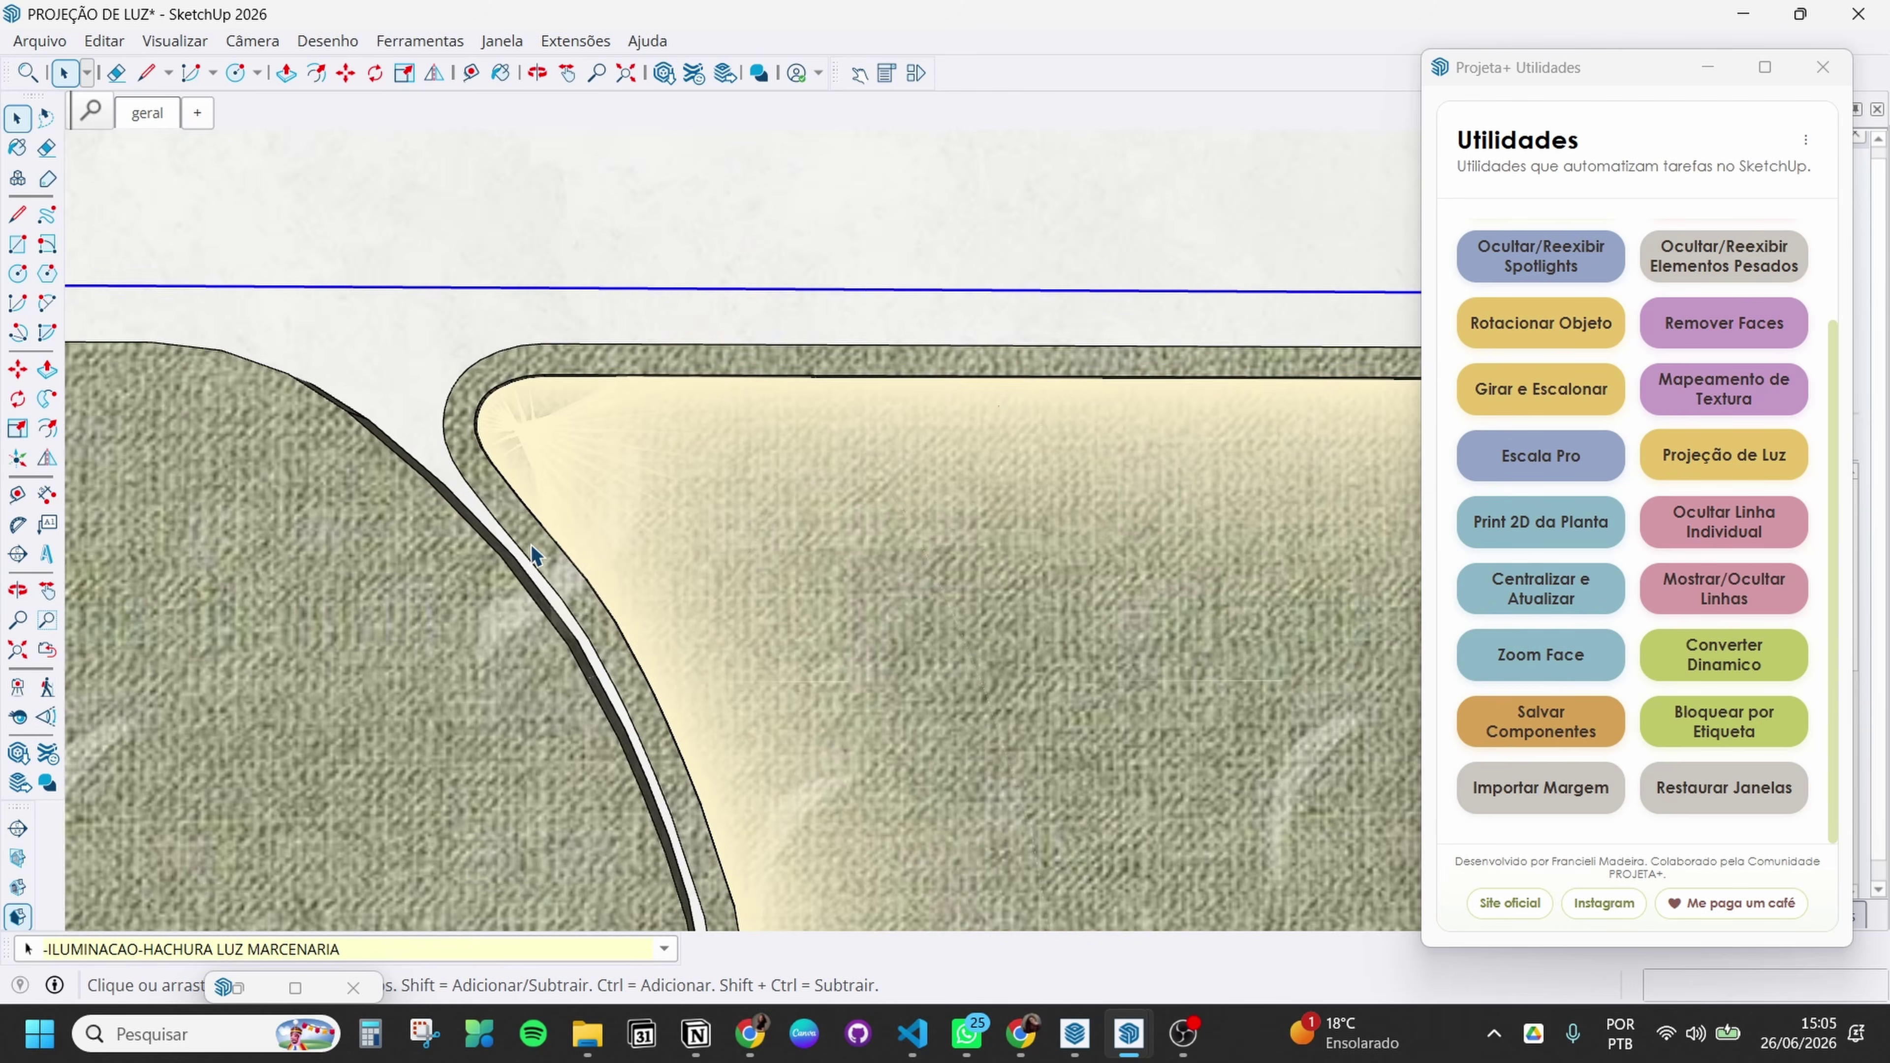
scroll(533, 424, "down", 2)
Examine the inner light projection at the end panel's narrow rounded corner beside the middle panel
left_click(624, 321)
scroll(625, 321, "down", 3)
middle_click_drag(773, 596, 819, 417)
scroll(839, 350, "up", 3)
scroll(722, 286, "up", 2)
scroll(636, 264, "up", 4)
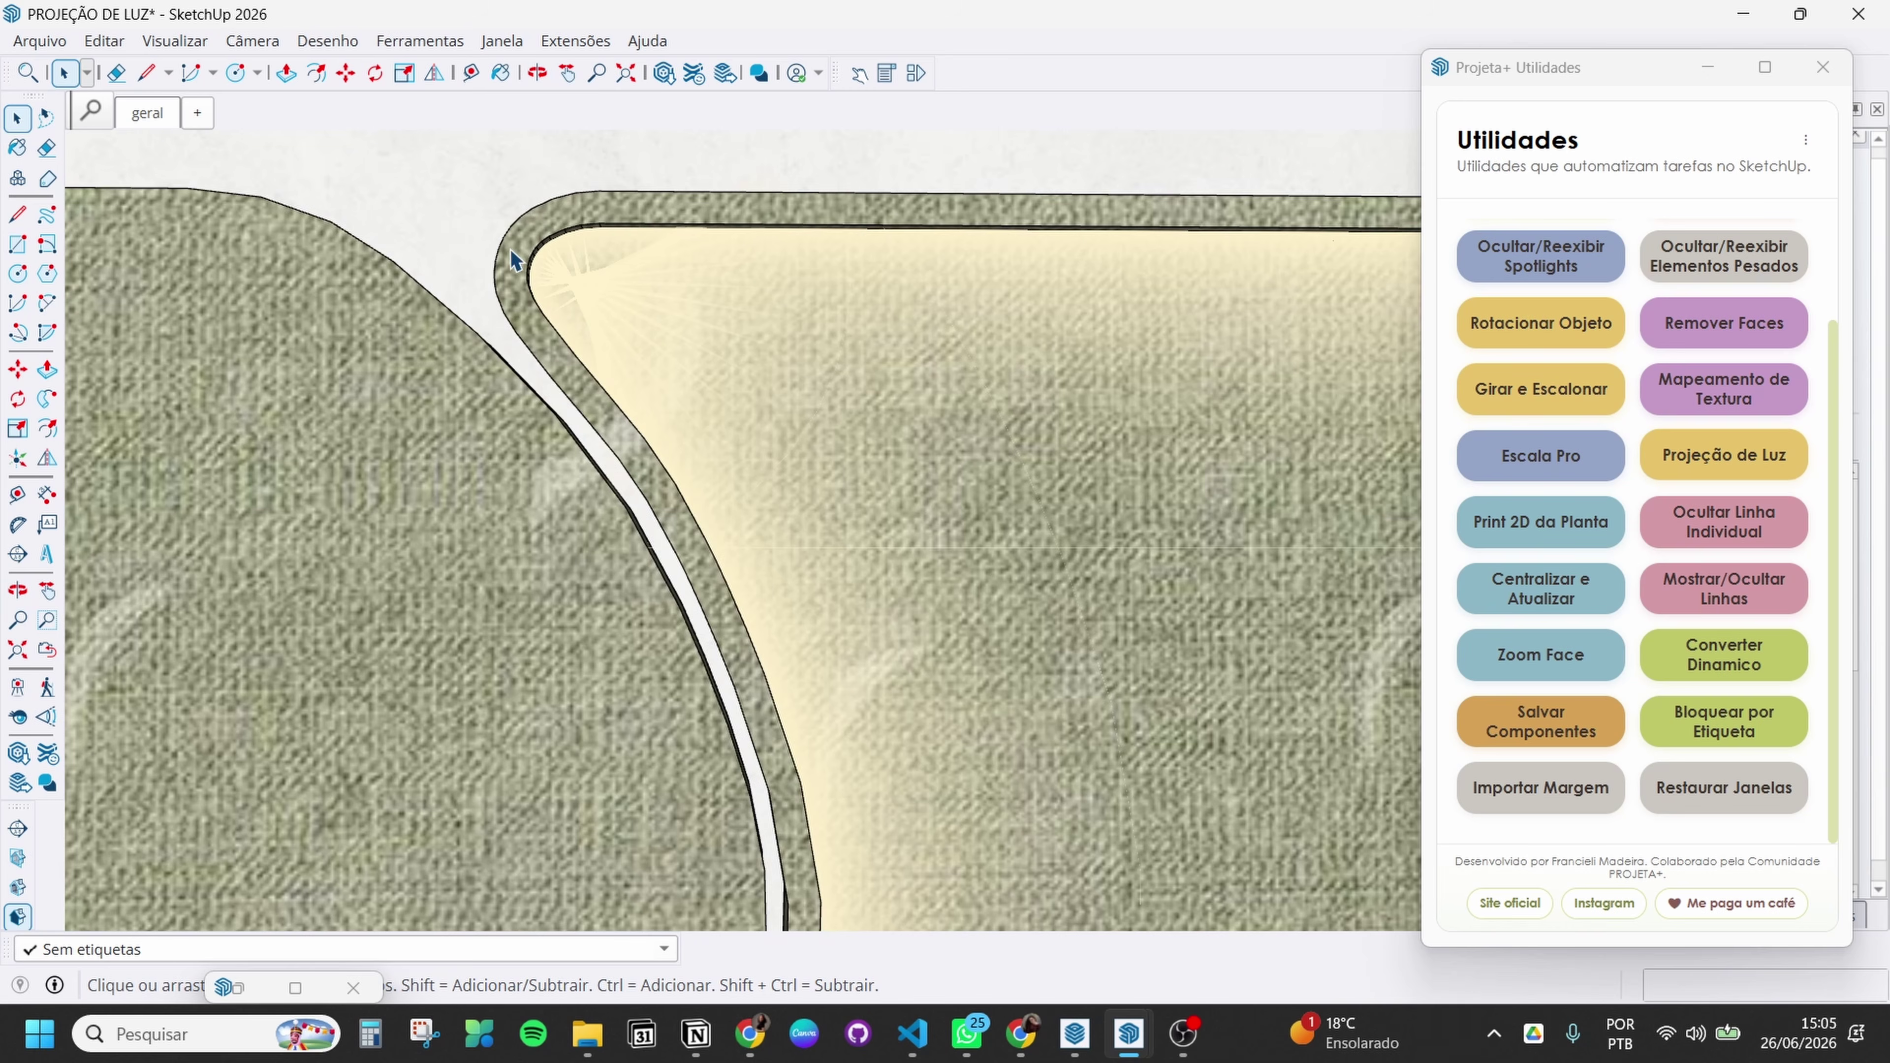
Delete the inner light projection from the end panel farthest from the mirror
left_click(633, 329)
scroll(655, 328, "down", 2)
key("Delete")
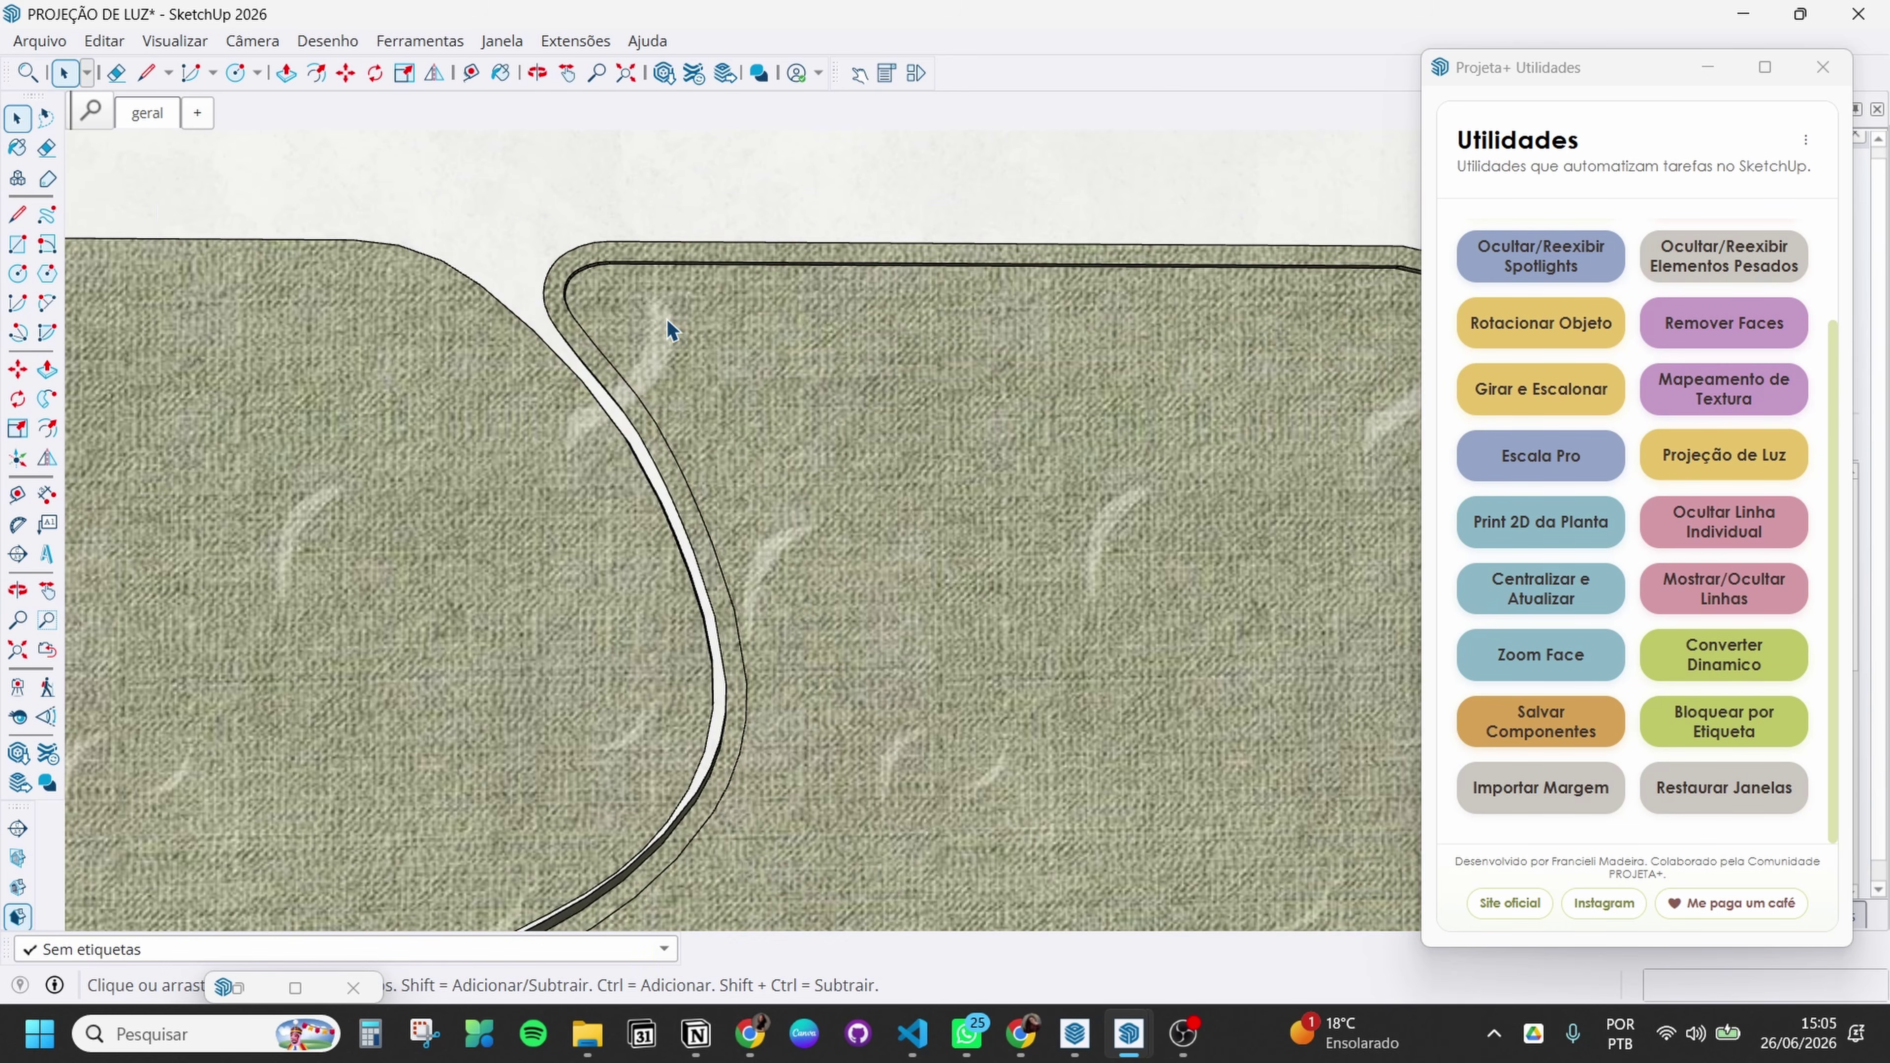
Start a Projeção de Luz on the end panel's recessed front outline with a 5 cm offset and a temperature of 4000K
scroll(844, 477, "down", 2)
middle_click_drag(844, 477, 770, 465)
left_click(1712, 455)
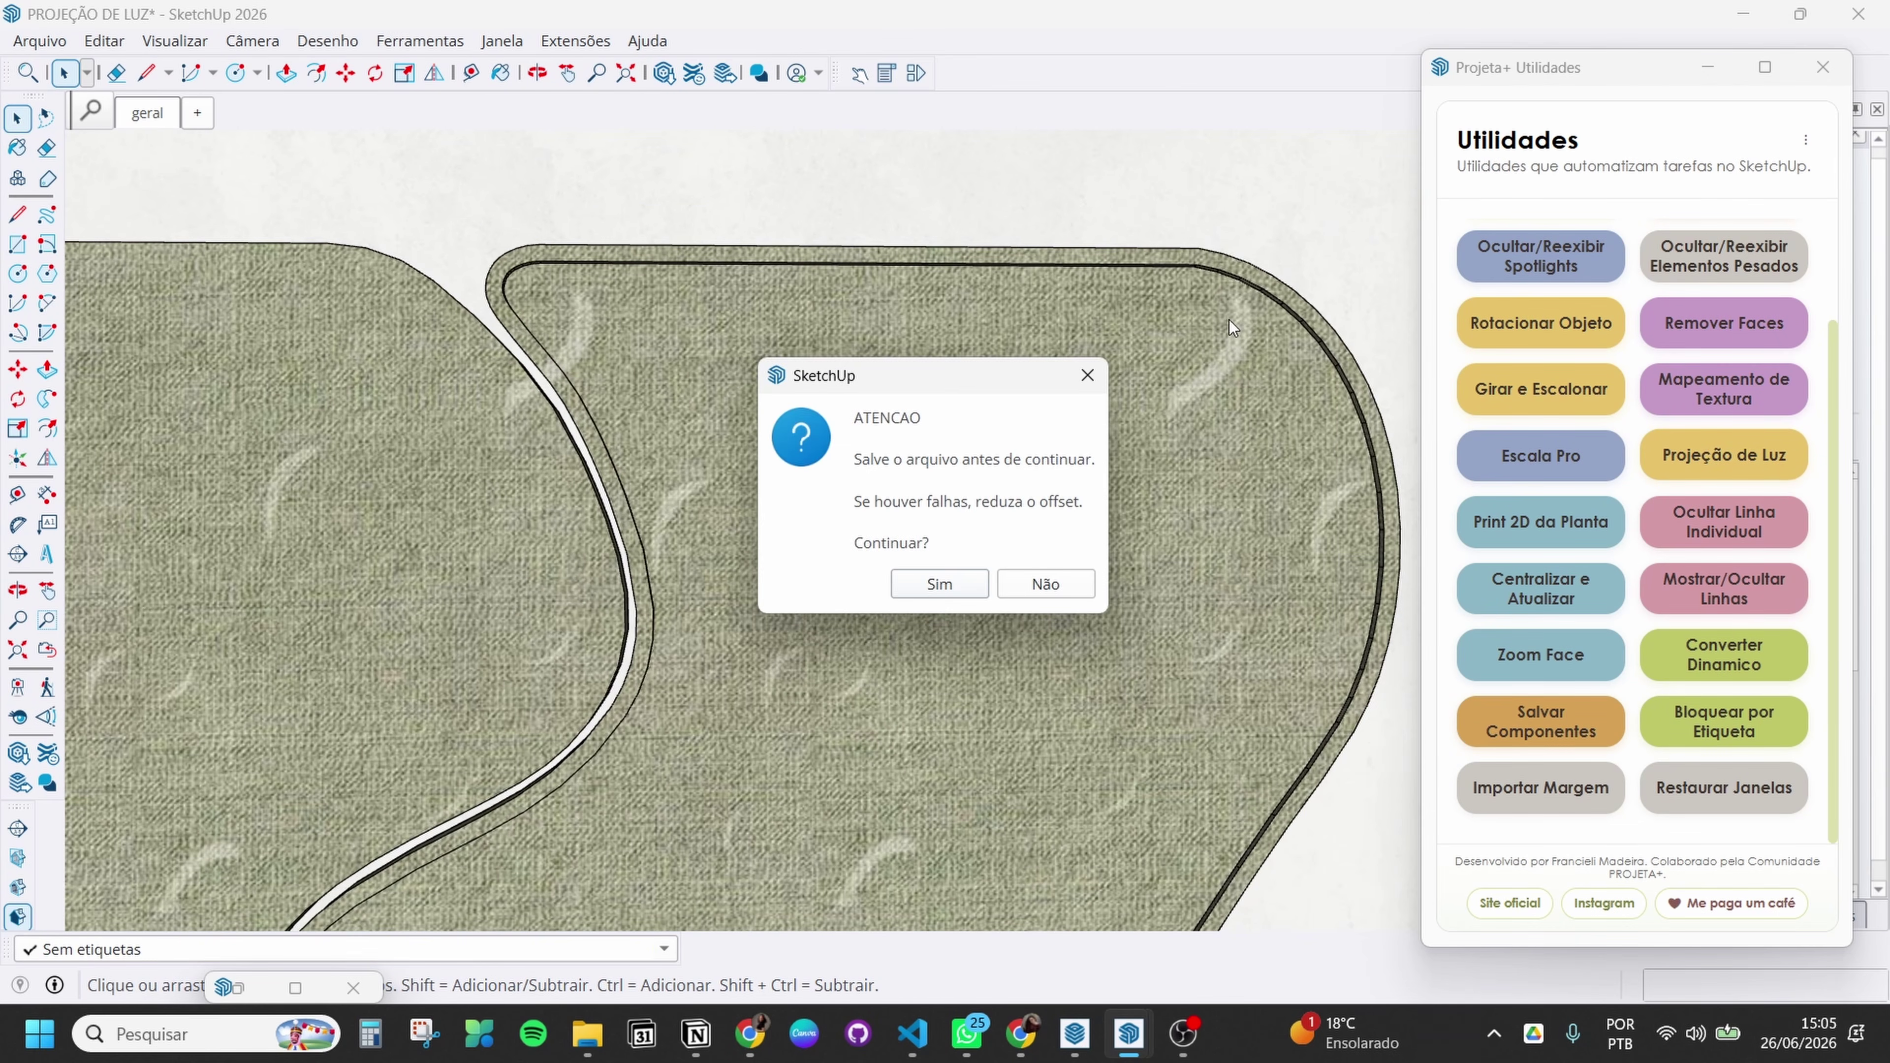
left_click(939, 583)
scroll(1049, 322, "up", 6)
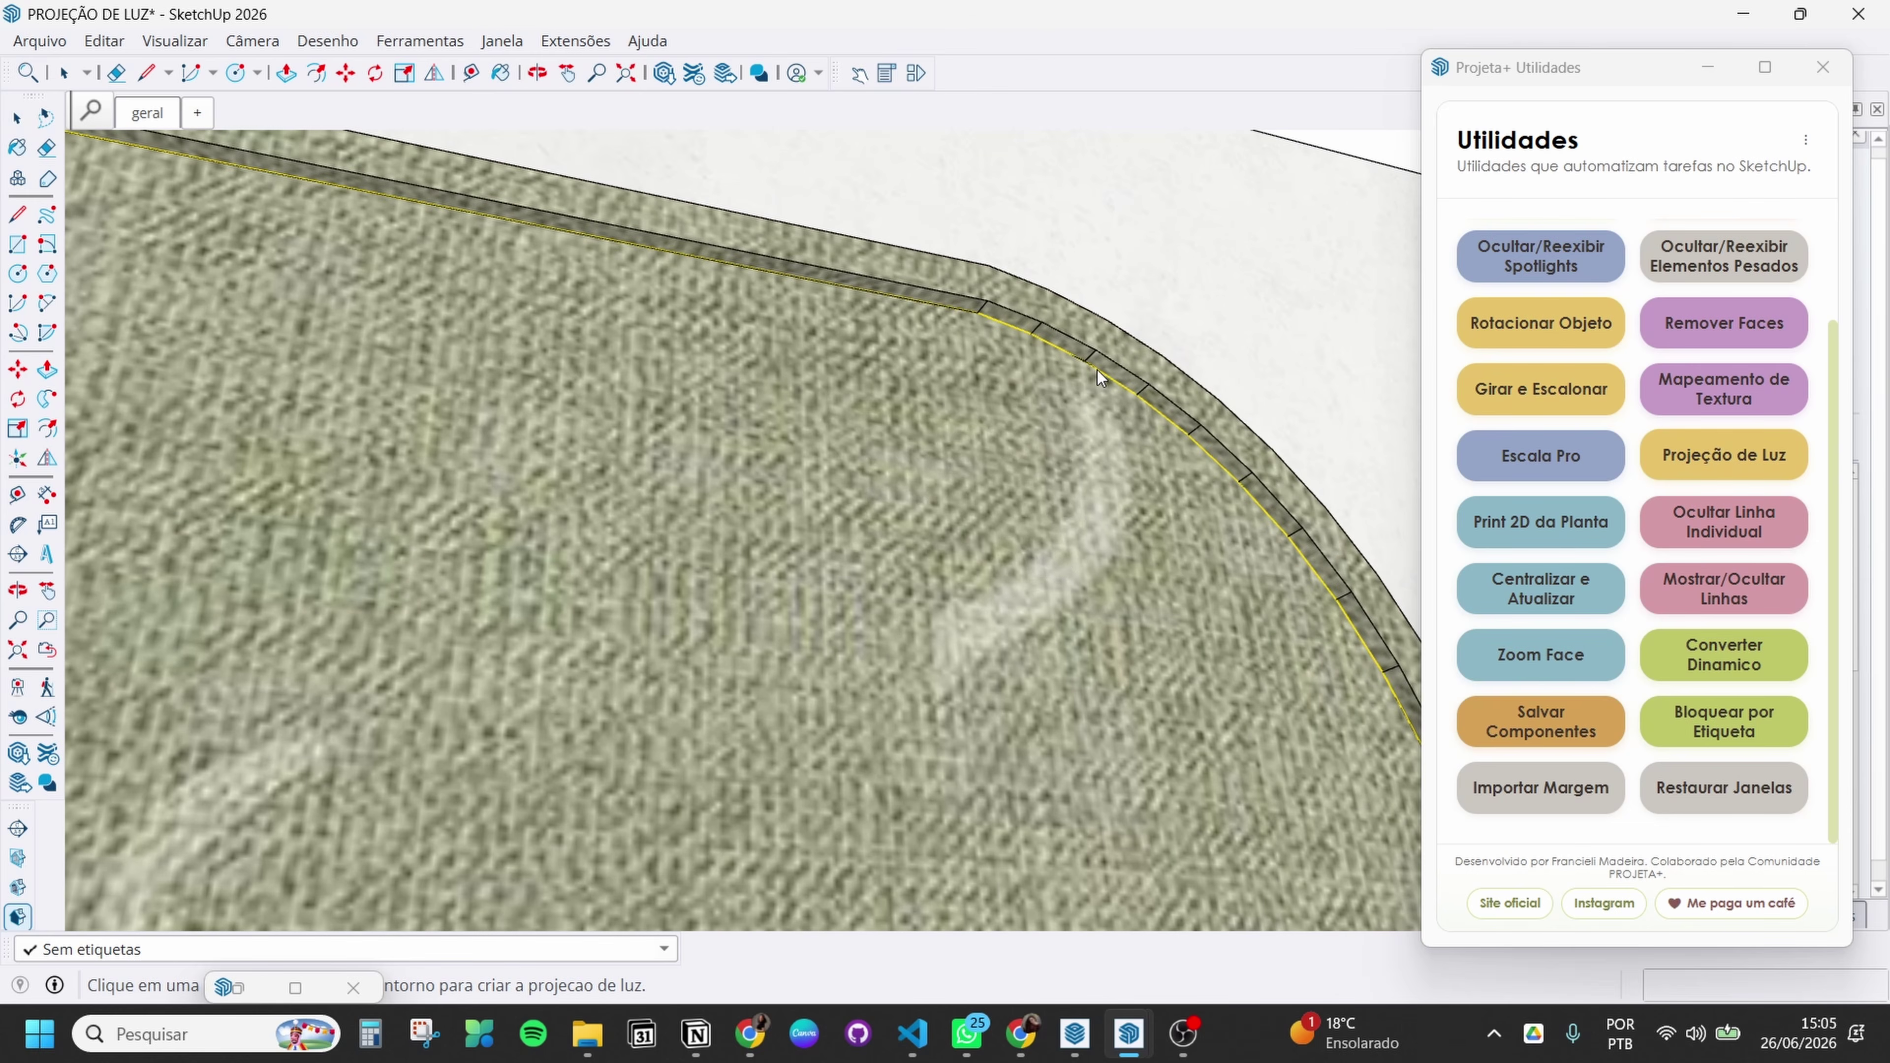
left_click(1097, 369)
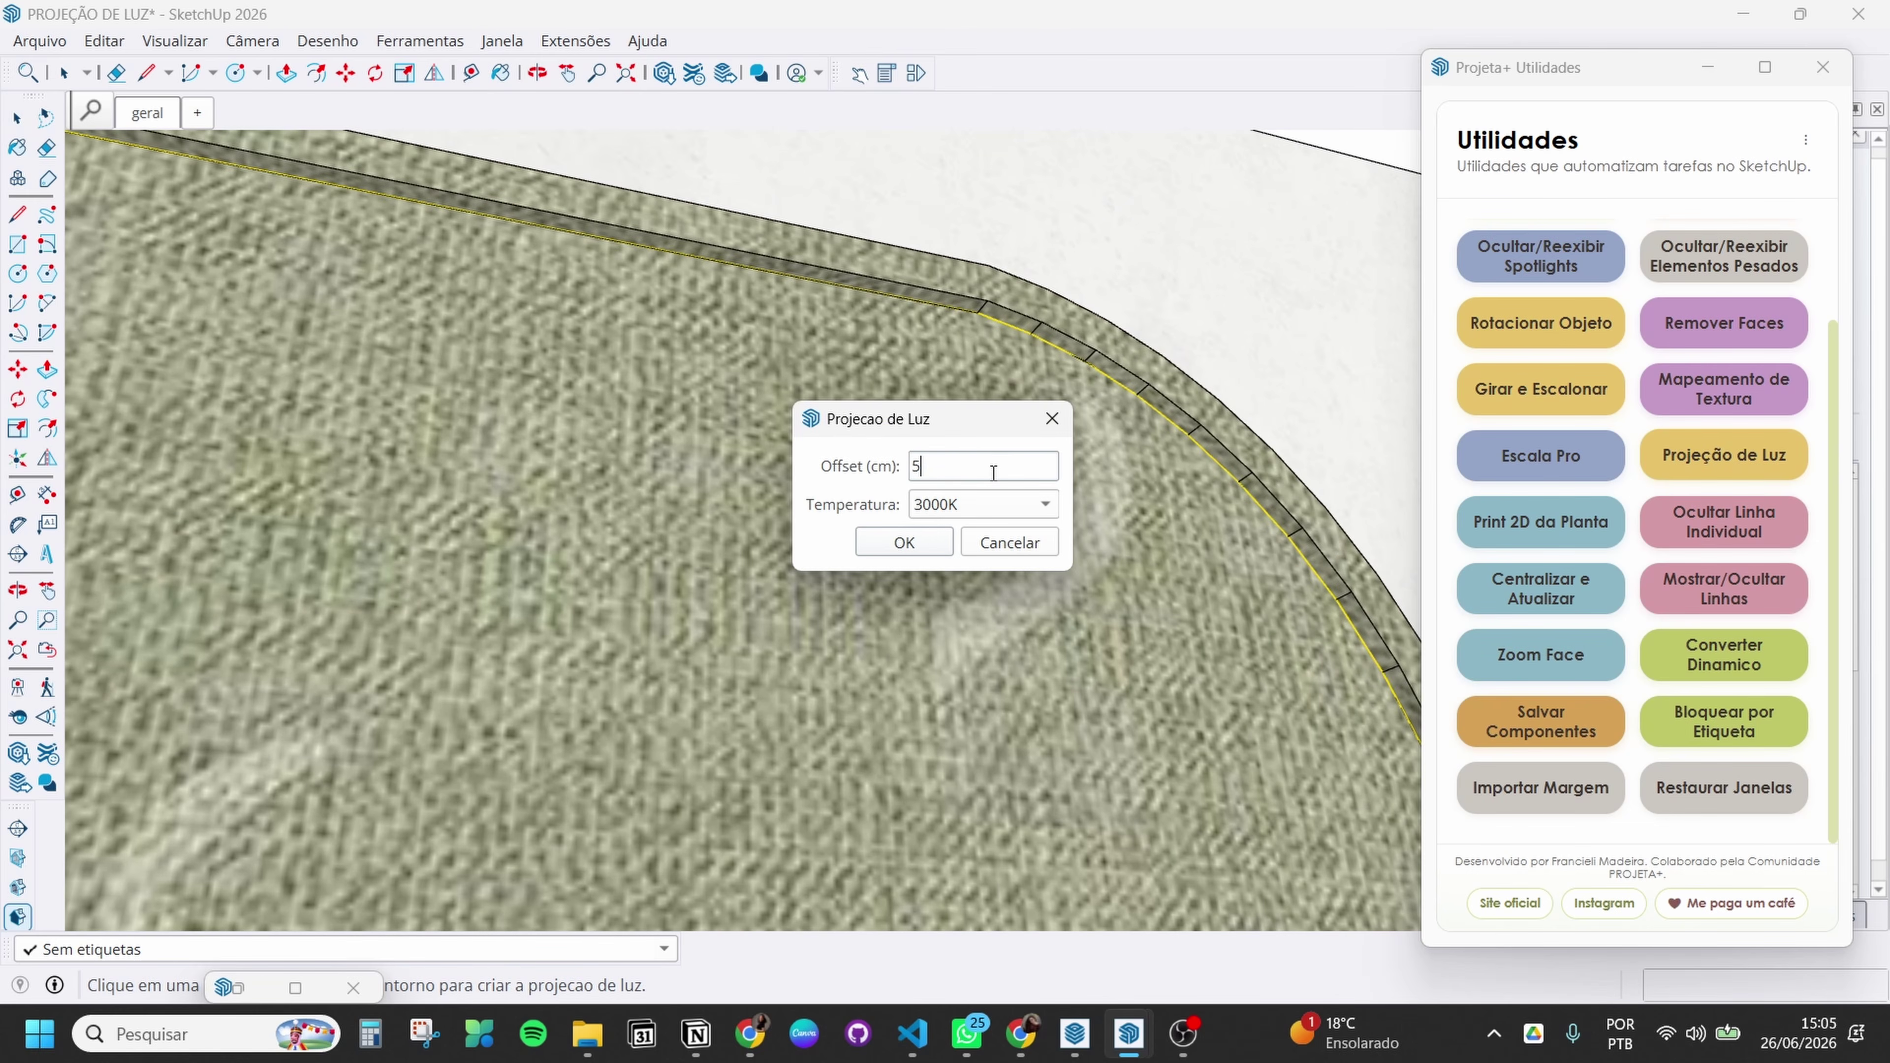
left_click(959, 507)
left_click(965, 476)
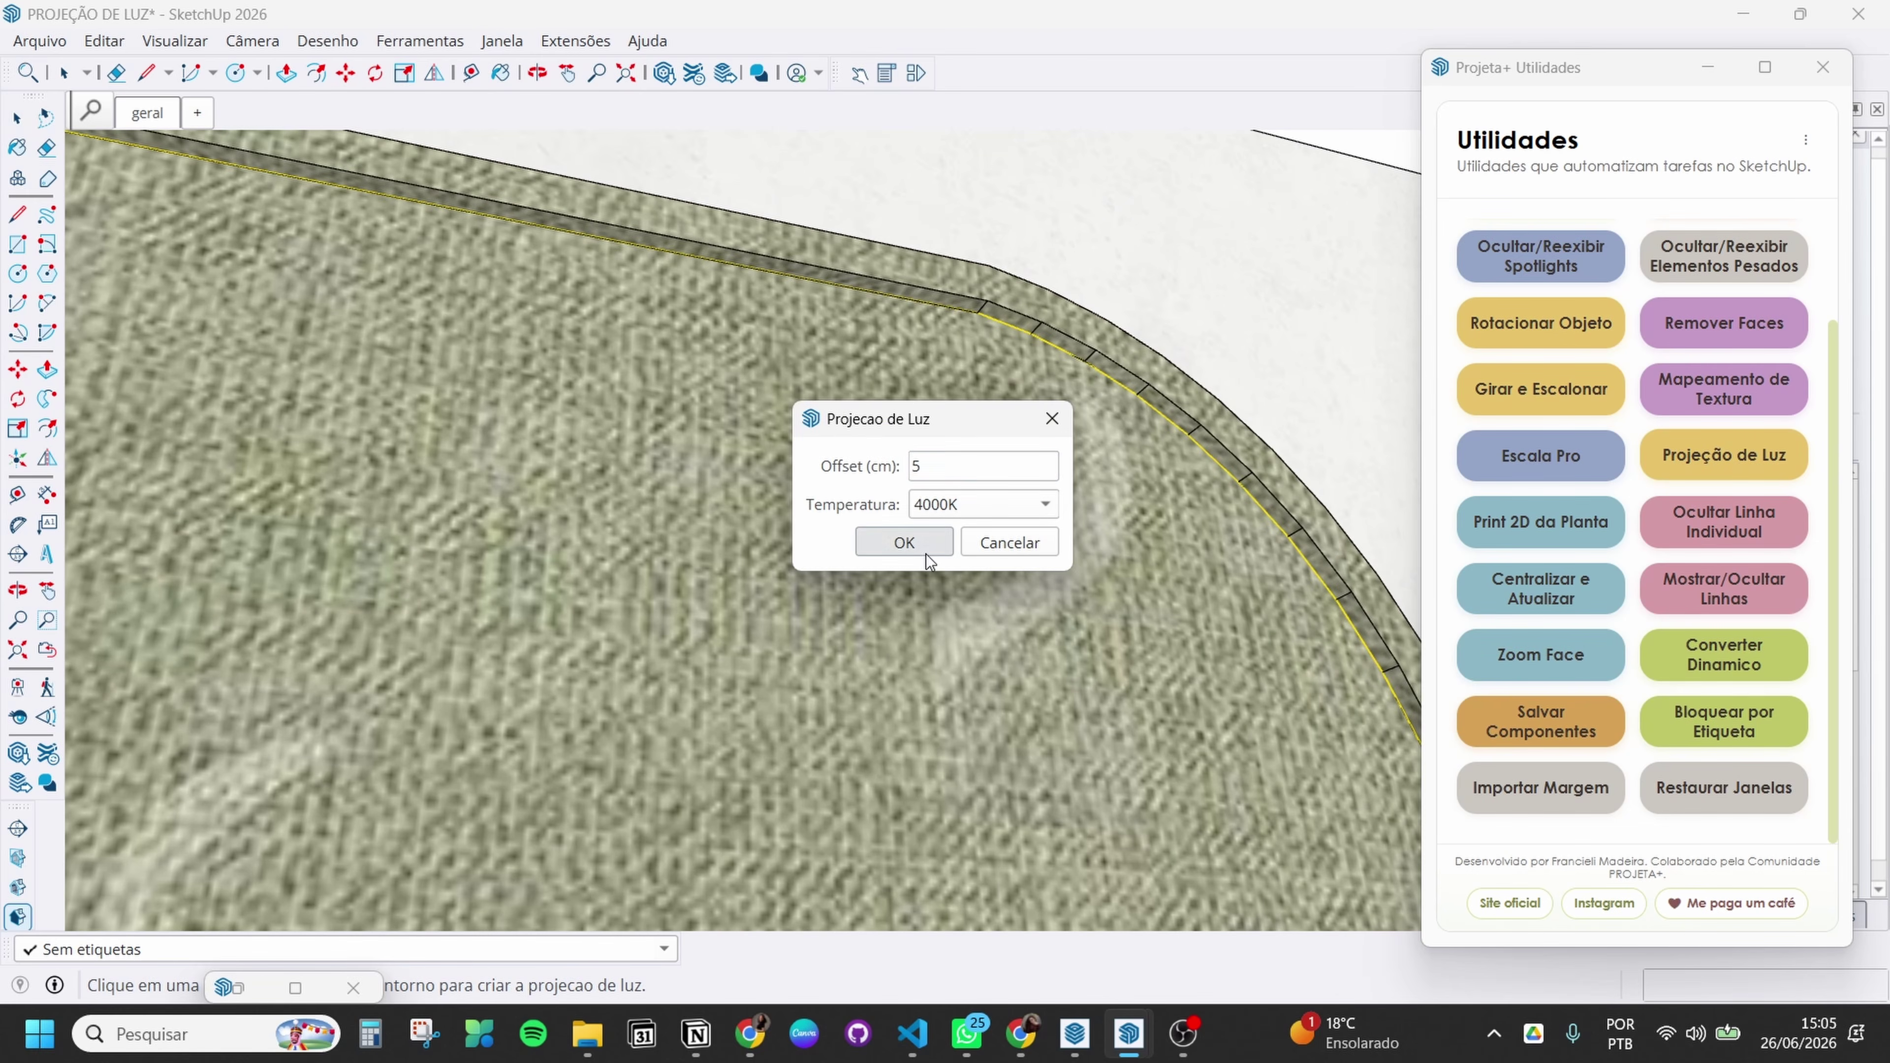
left_click(924, 551)
Direct the offset inward across the end panel's front face and create the light projection
scroll(970, 444, "down", 3)
scroll(981, 390, "down", 5)
middle_click_drag(945, 427, 862, 428)
left_click(580, 238)
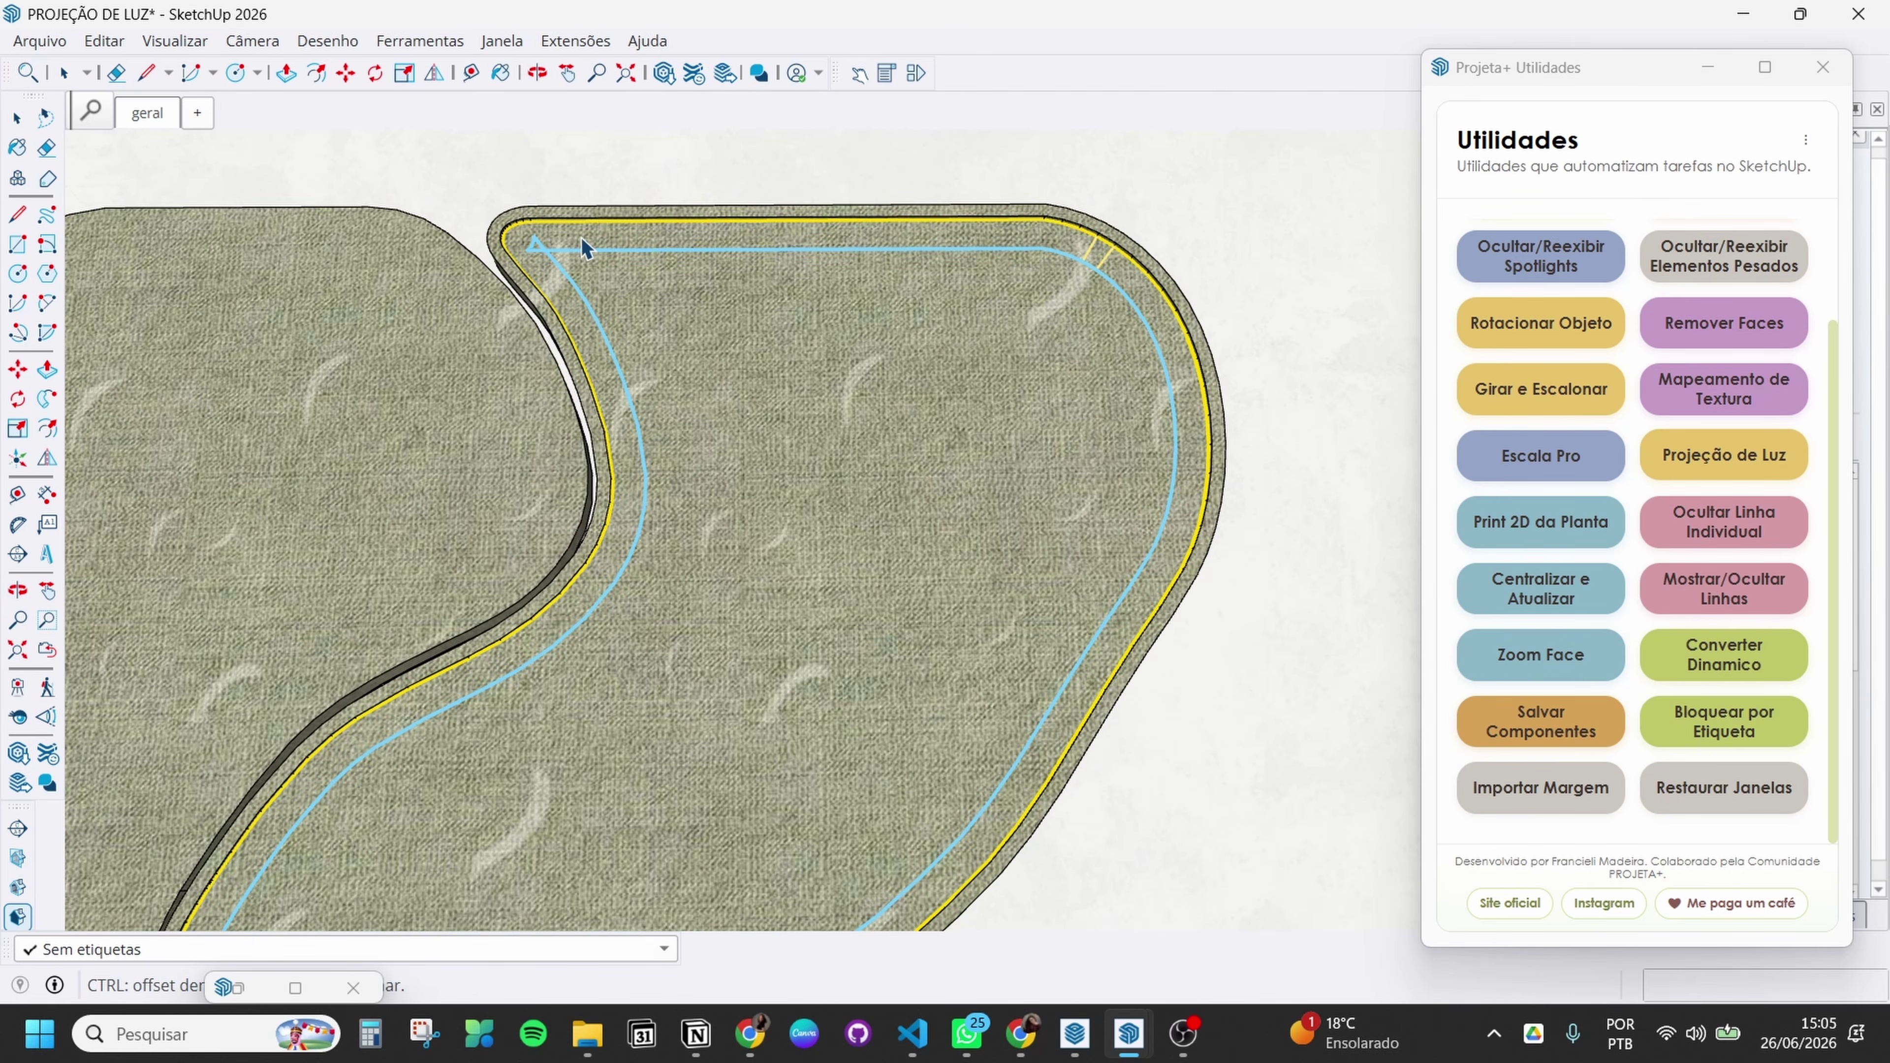
left_click(982, 549)
key("space")
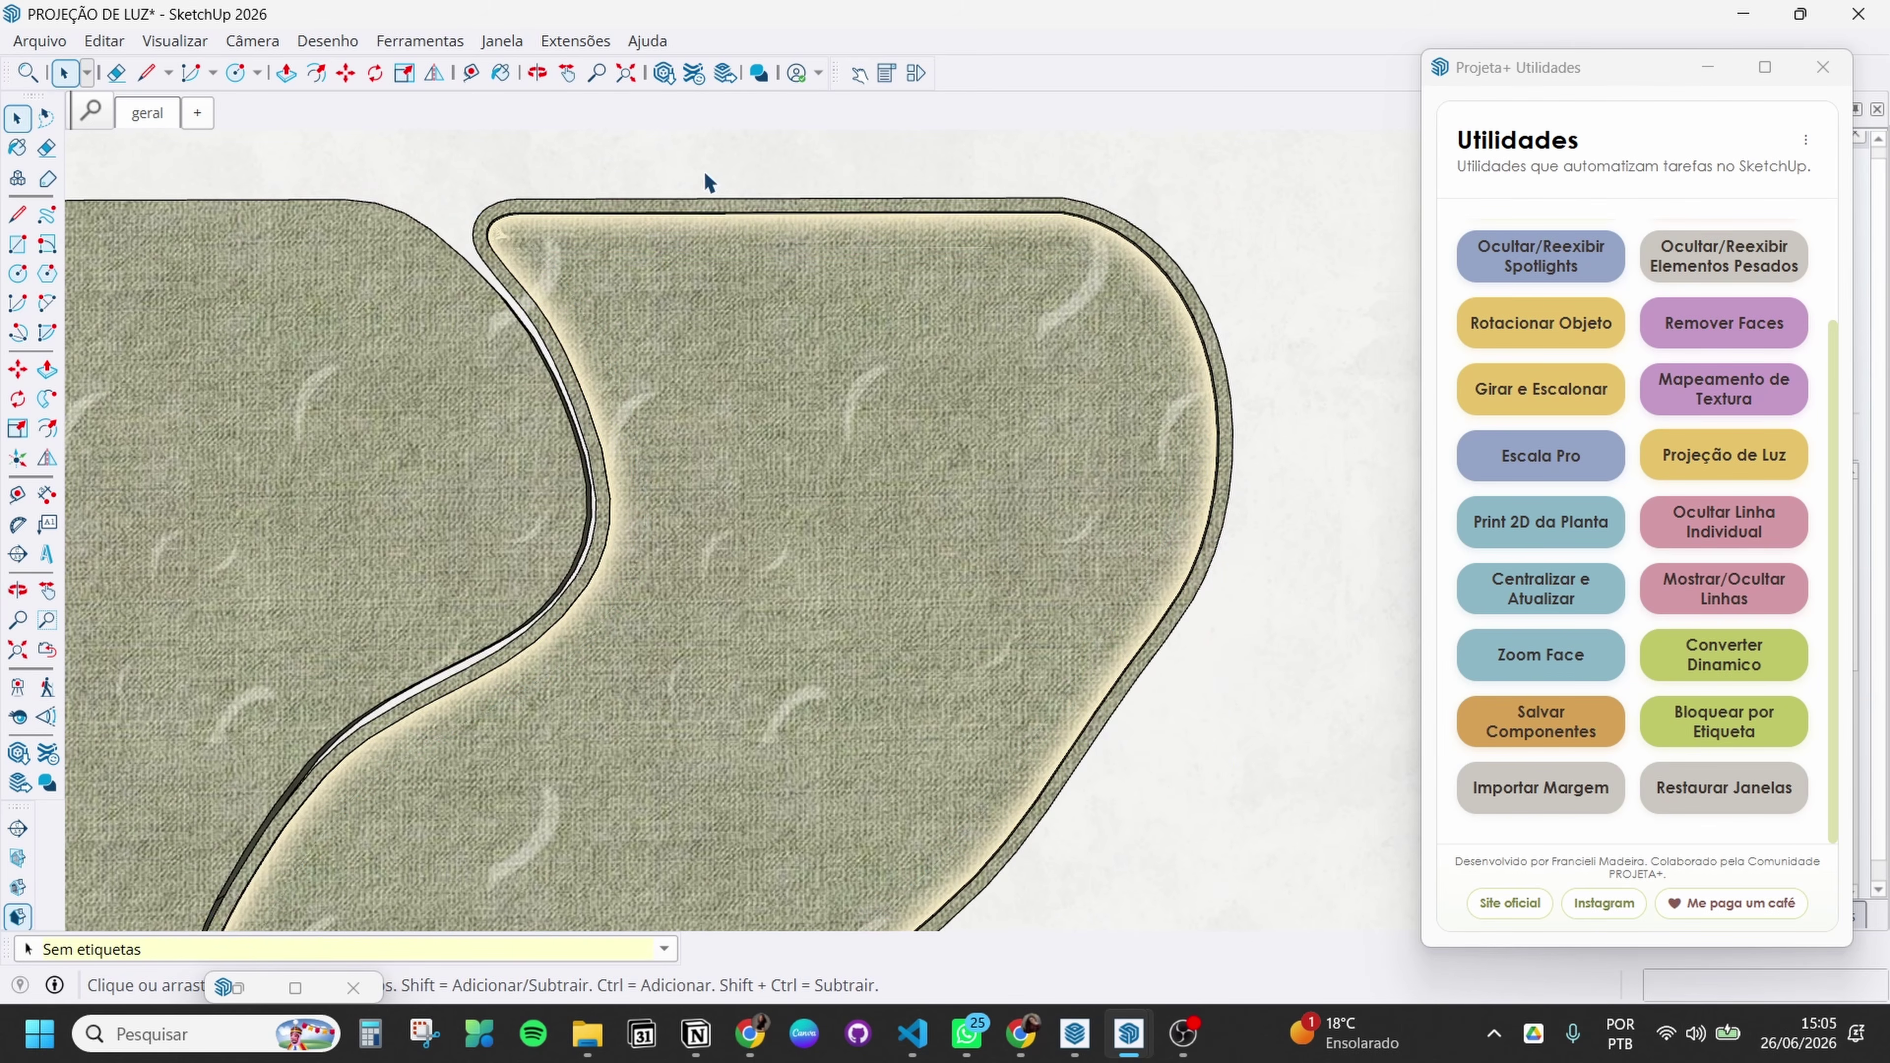
Temporarily delete the wall and panels to inspect the inner light projection's narrow rounded corner, and undo the deletion
scroll(498, 198, "up", 5)
middle_click_drag(525, 246, 587, 350, "shift")
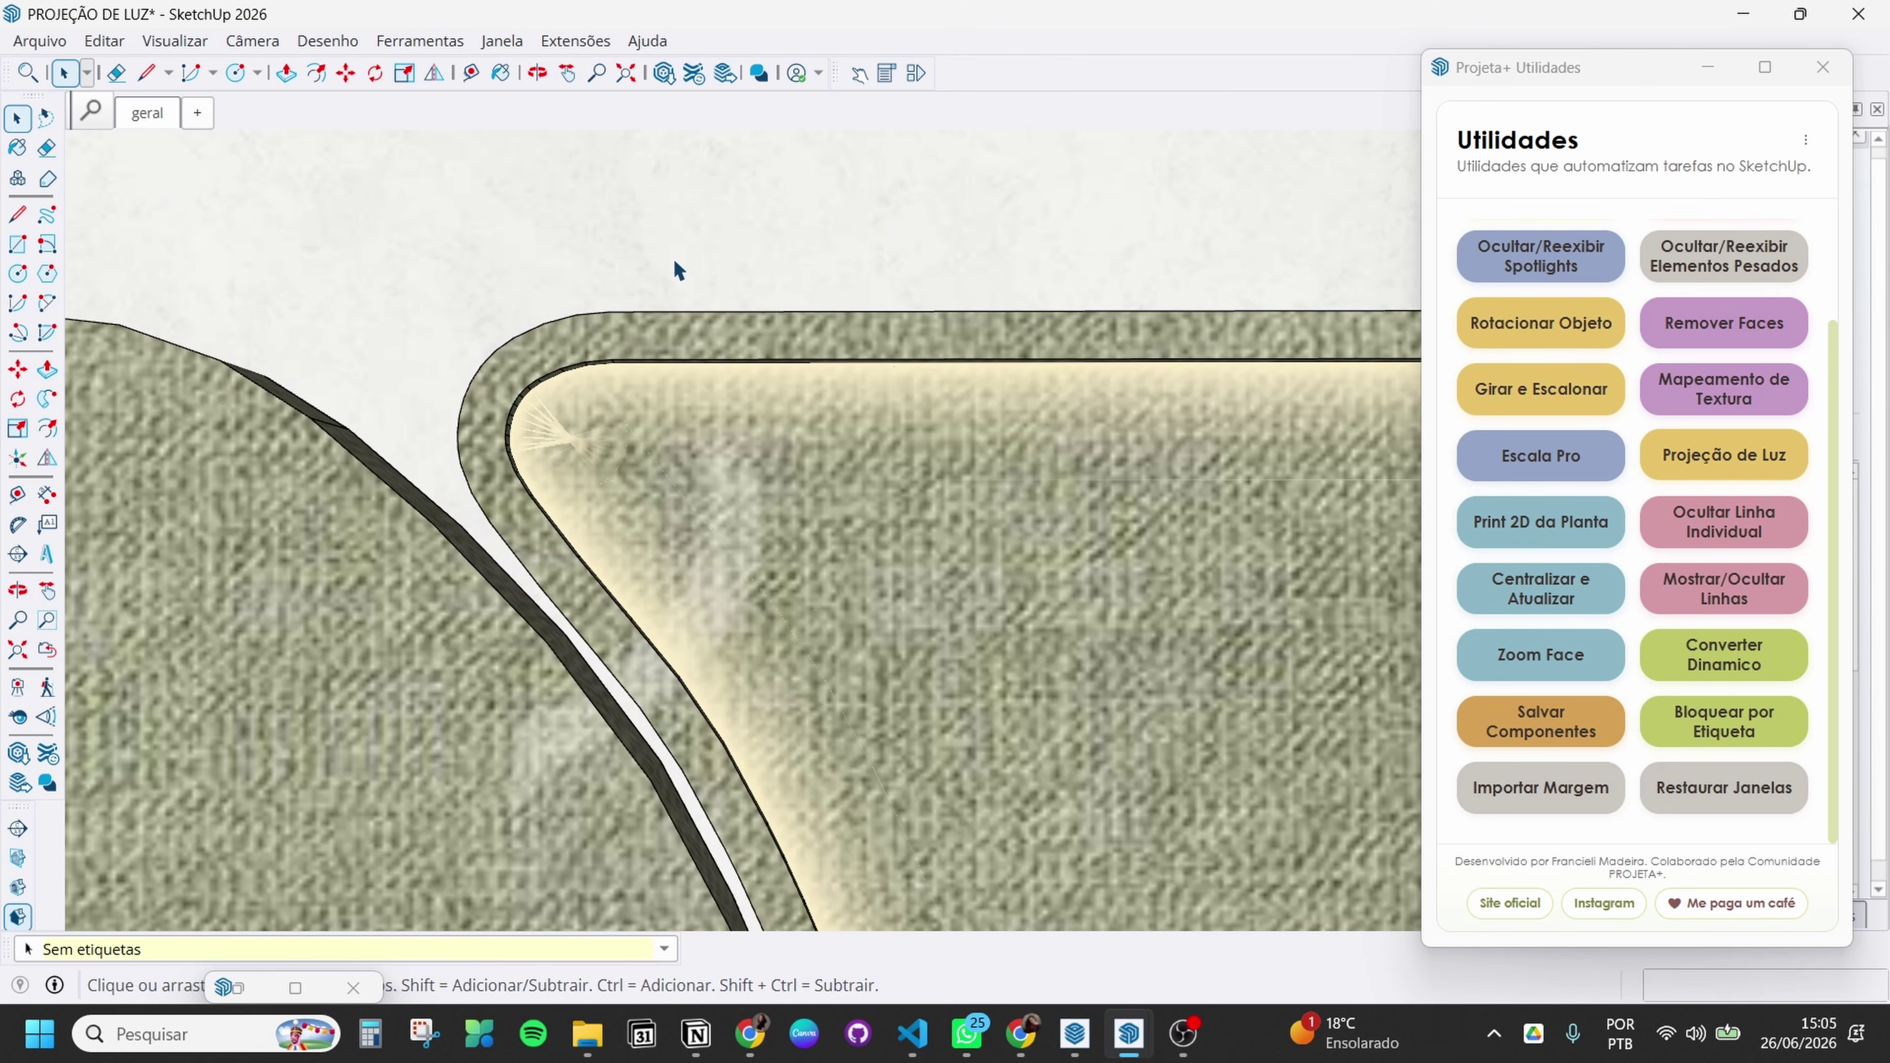
left_click(1031, 597)
key("Delete")
scroll(748, 465, "up", 1)
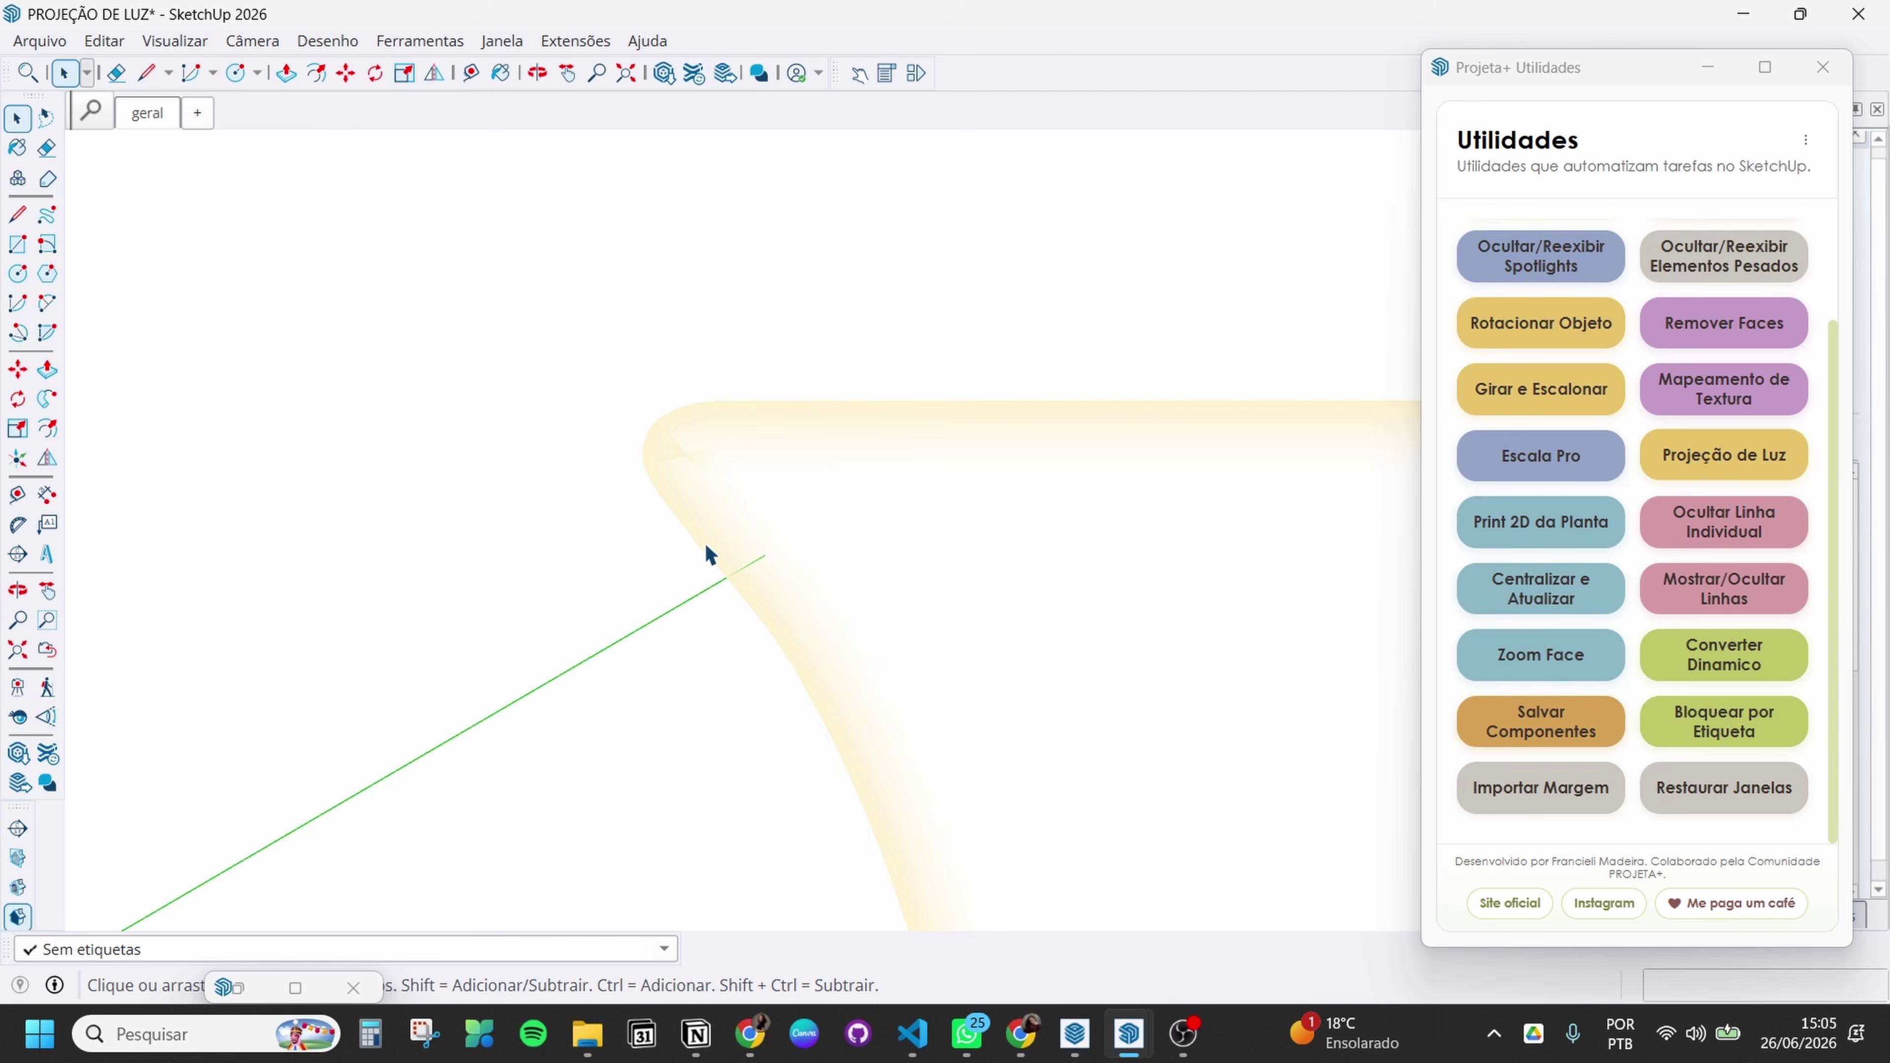
scroll(607, 425, "down", 4)
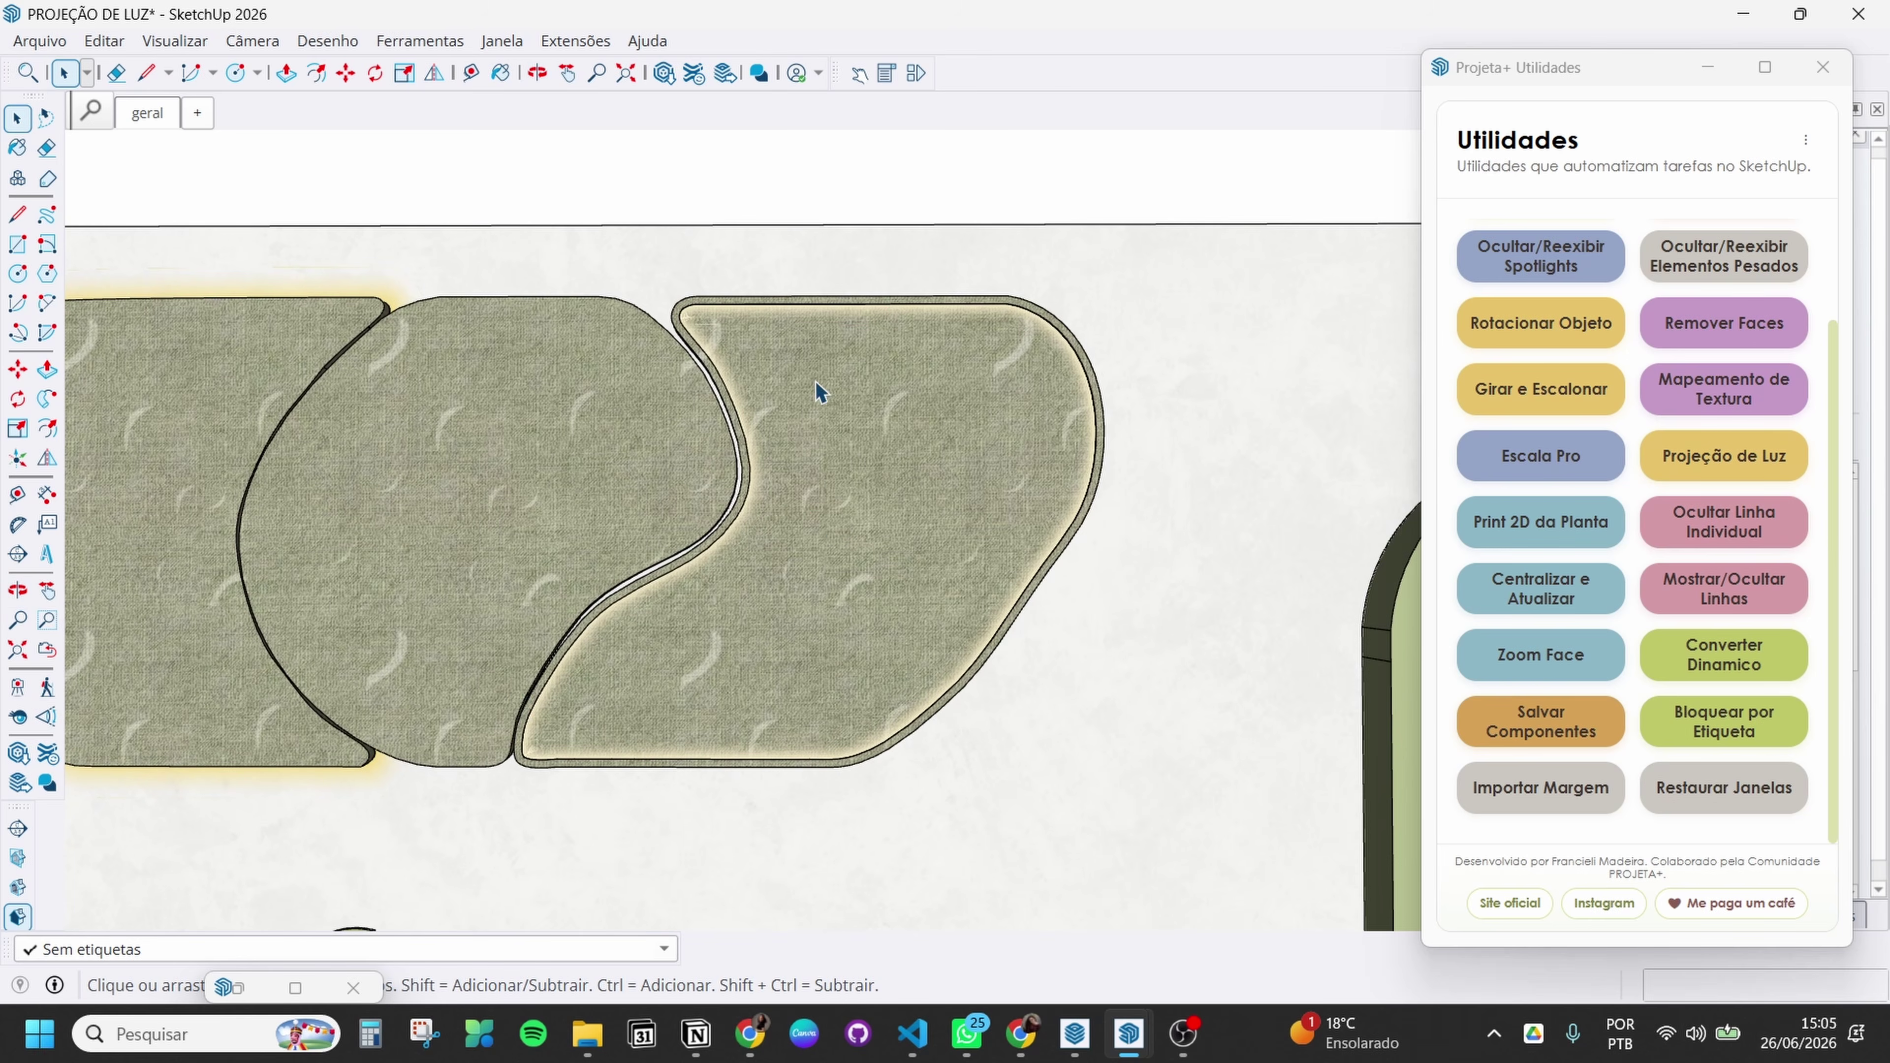
Create an inward light projection along the arched panel's full front outline with a 10 cm offset at 3000K, and remove it
scroll(519, 706, "down", 3)
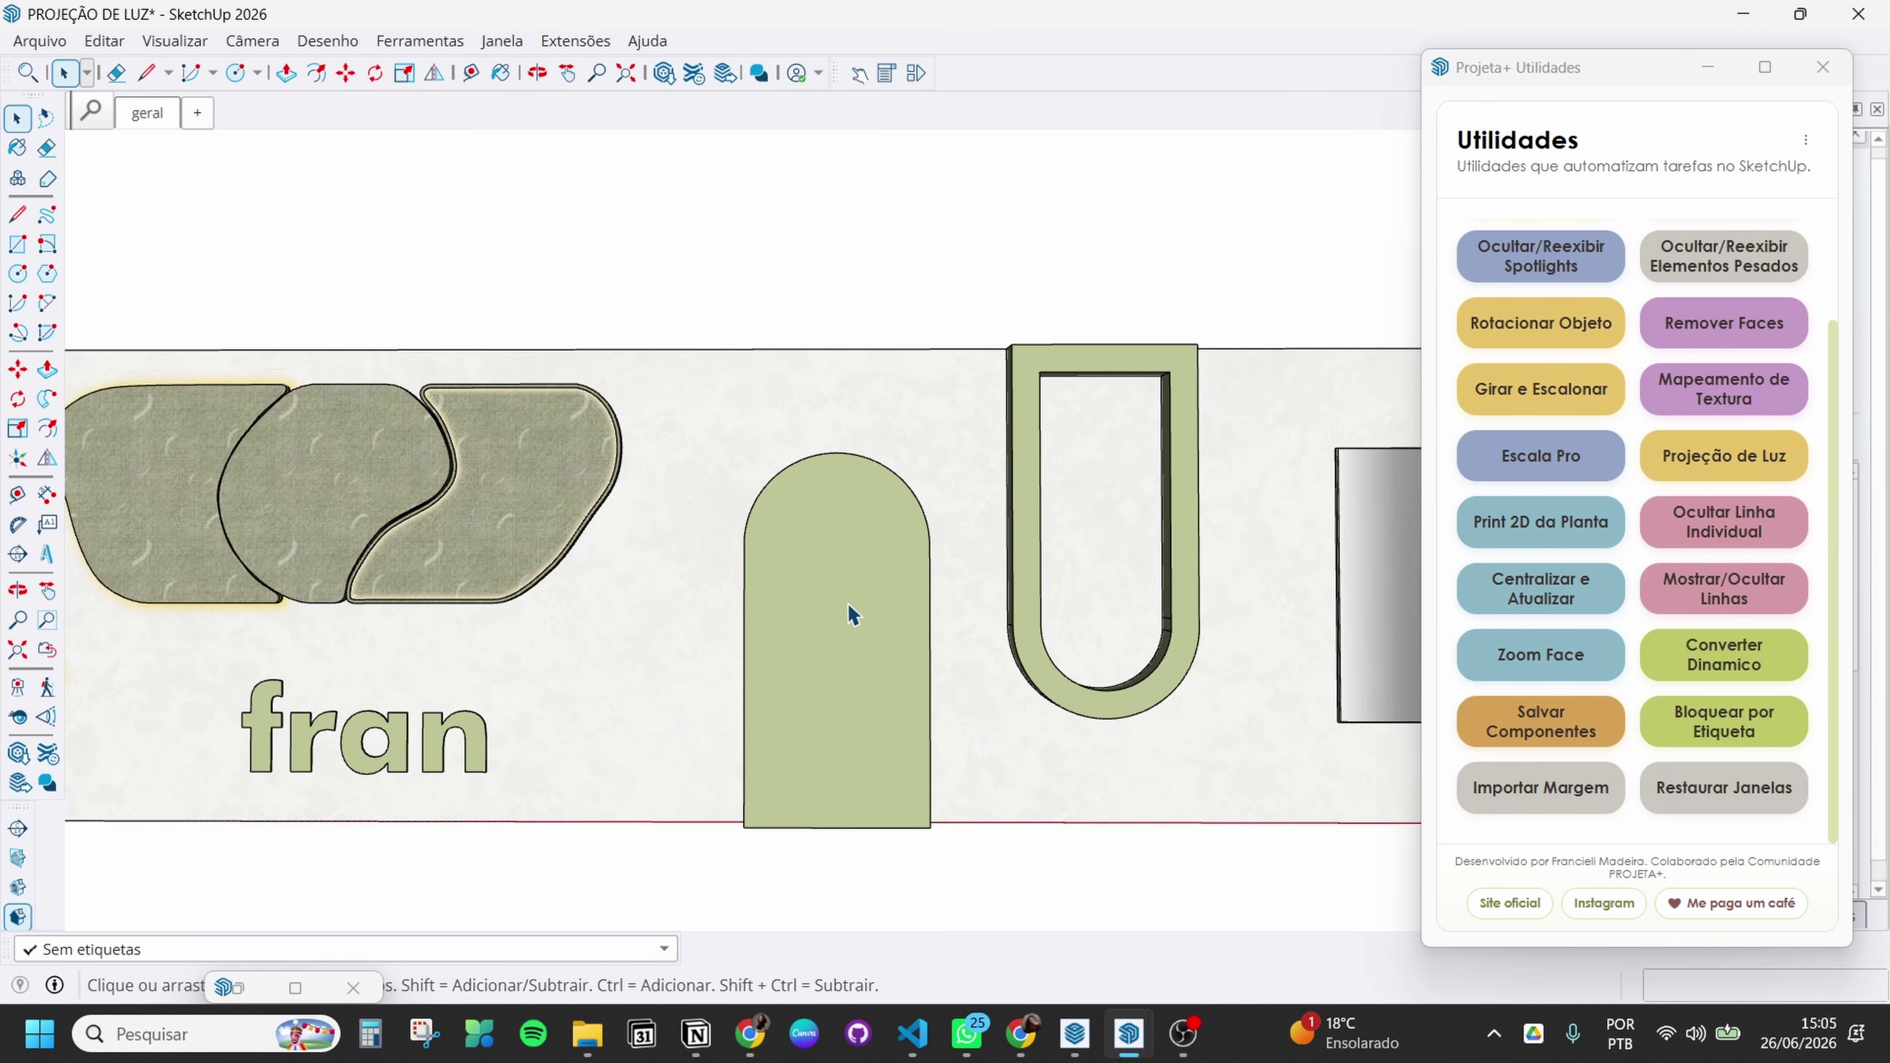
middle_click_drag(857, 612, 832, 685)
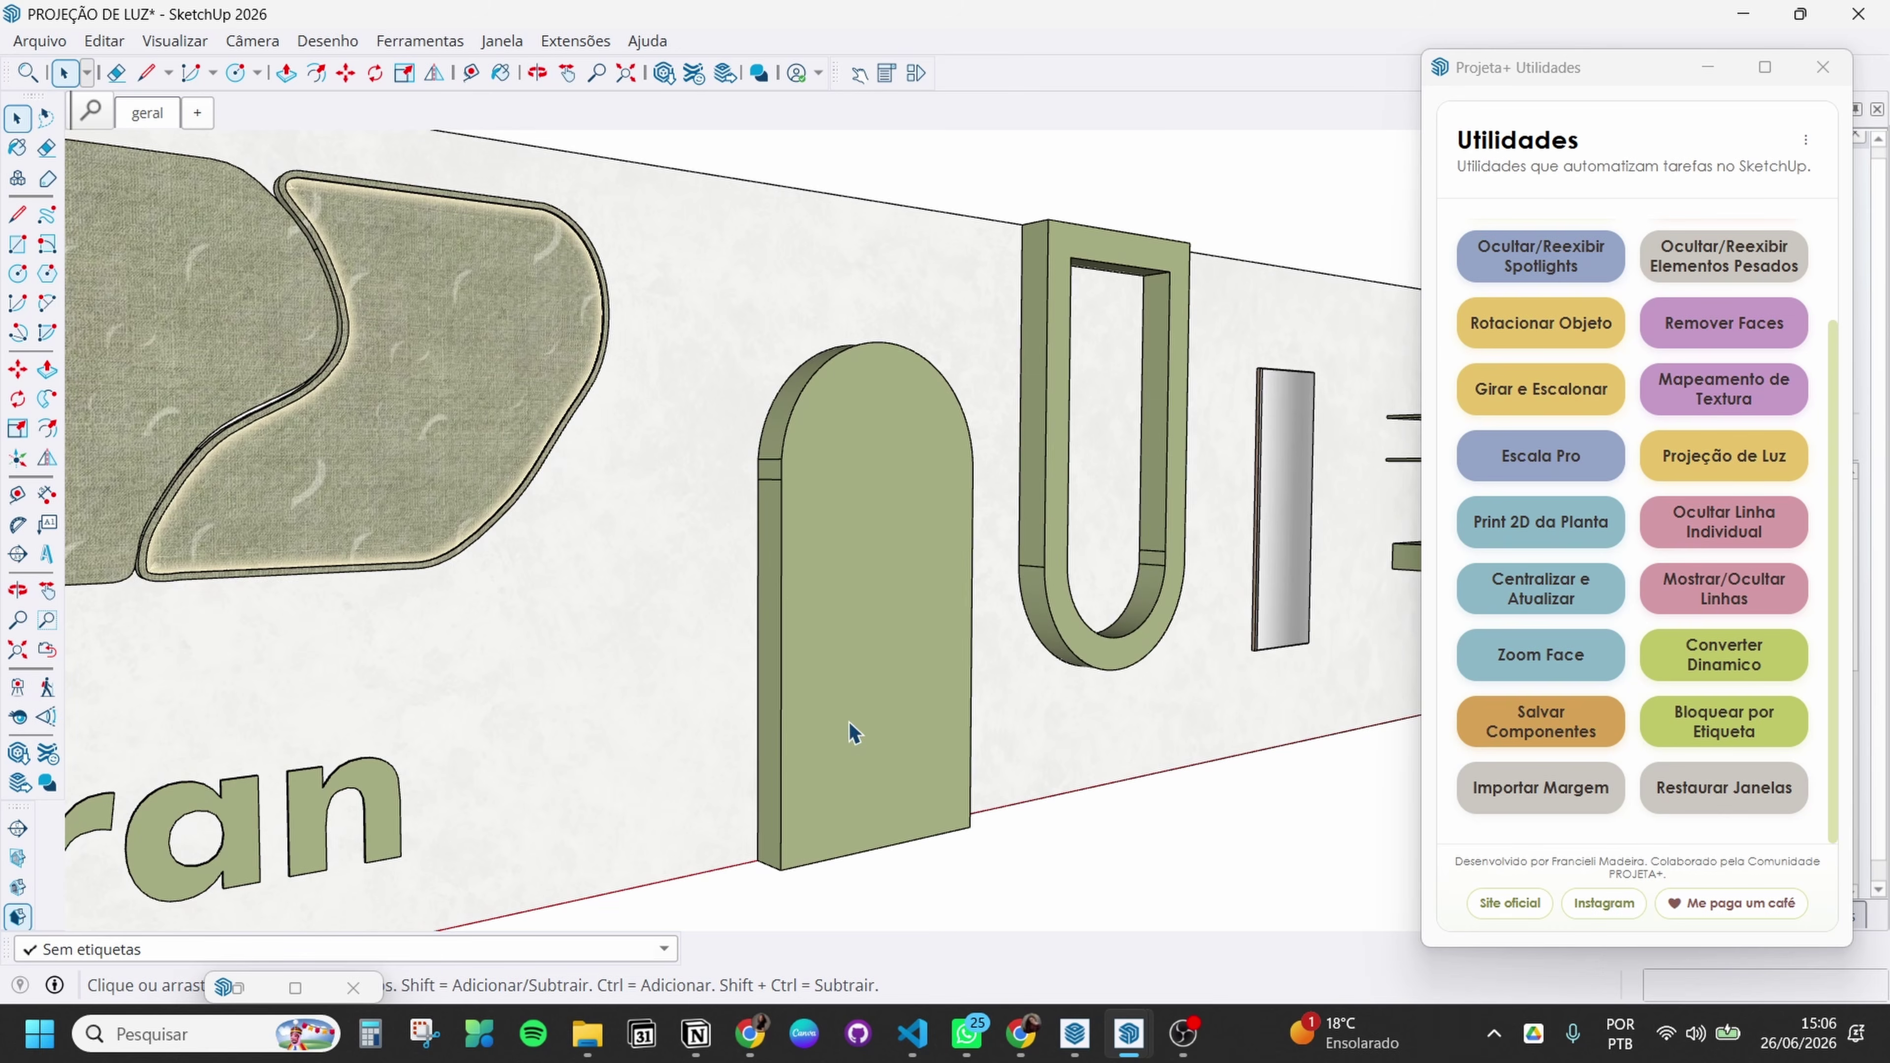
left_click(1725, 455)
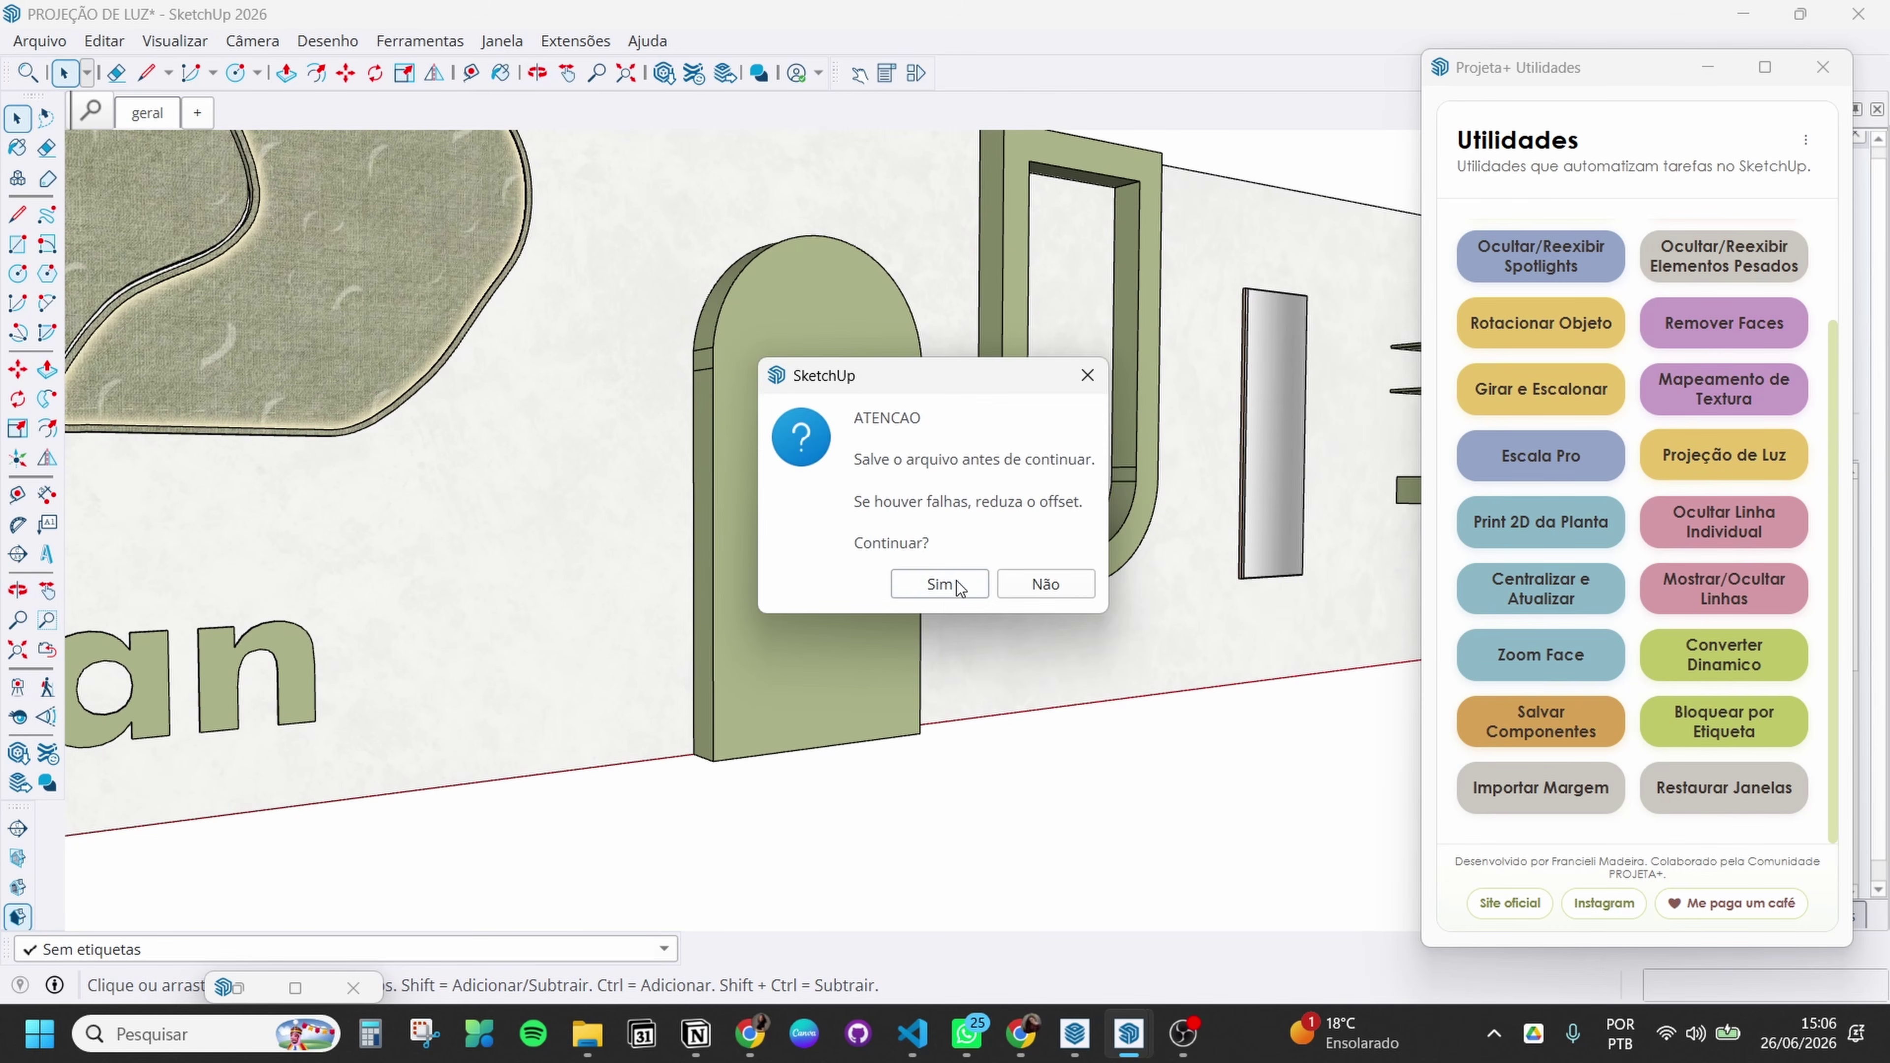
left_click(949, 594)
left_click(922, 517)
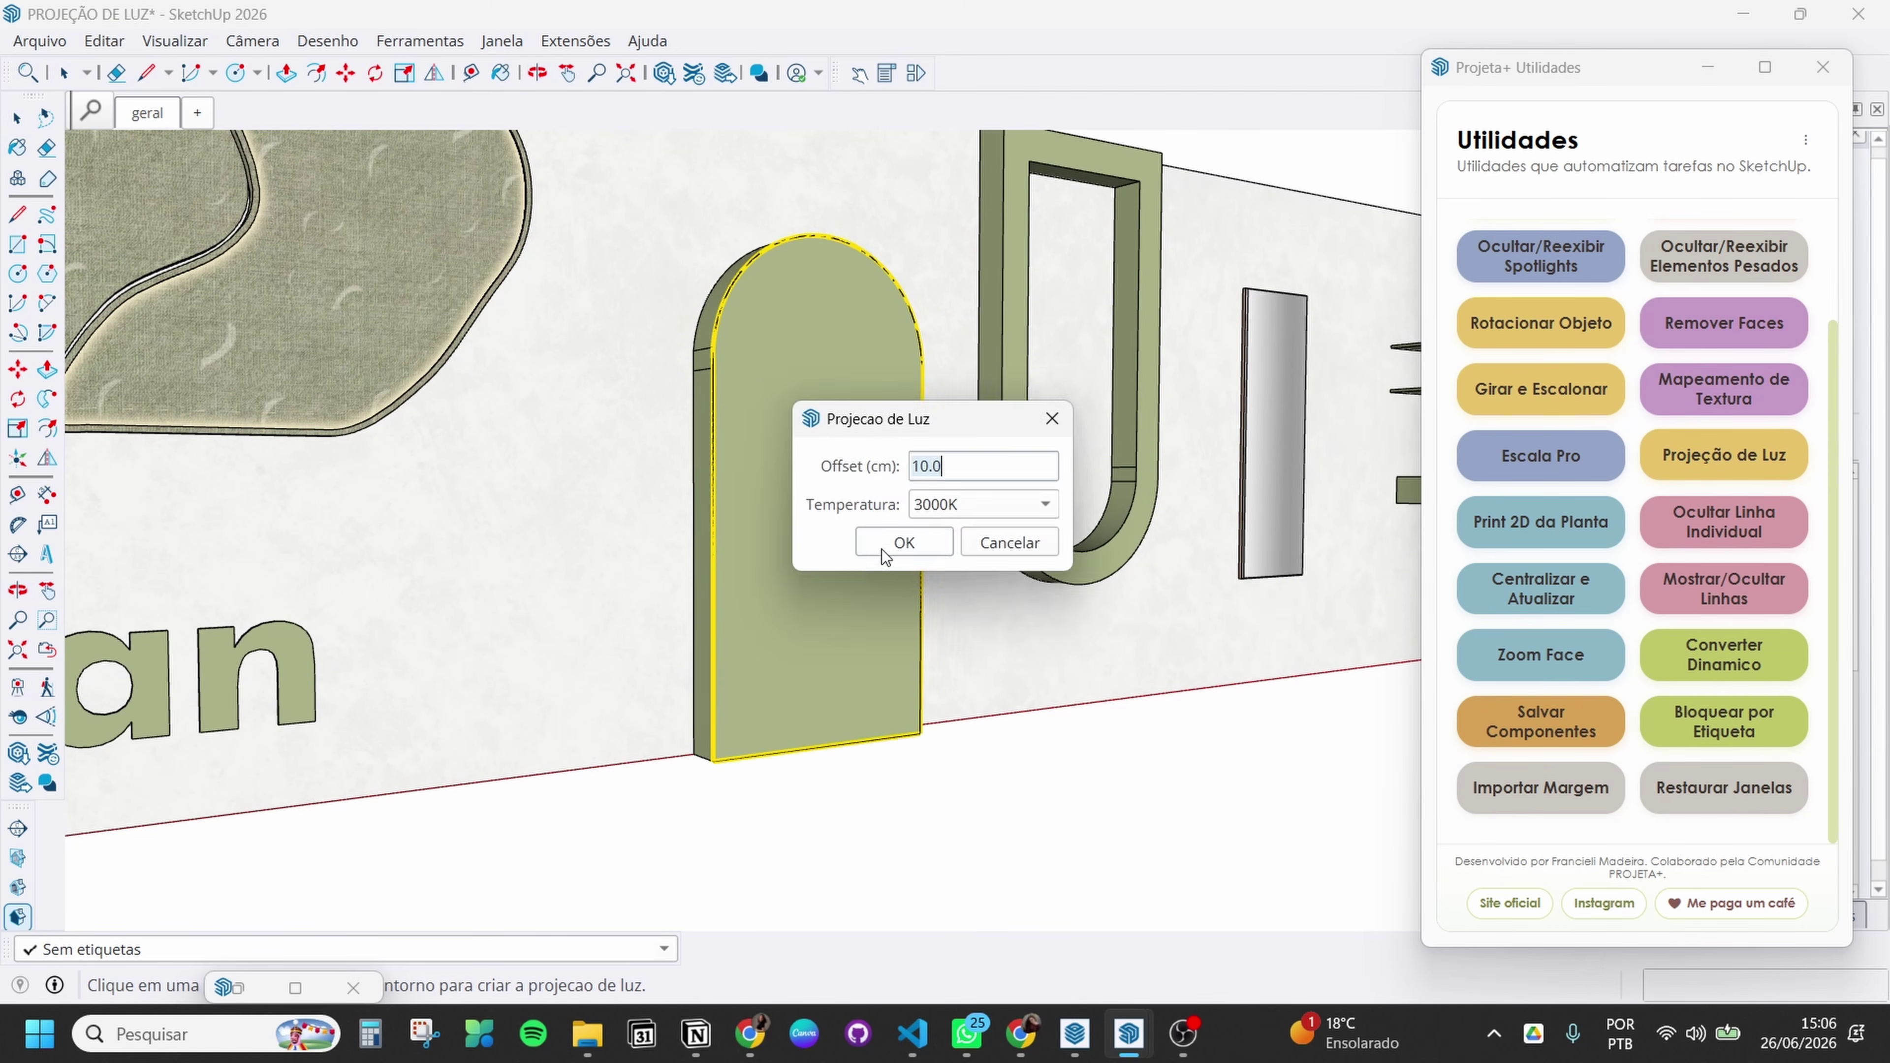
left_click(889, 545)
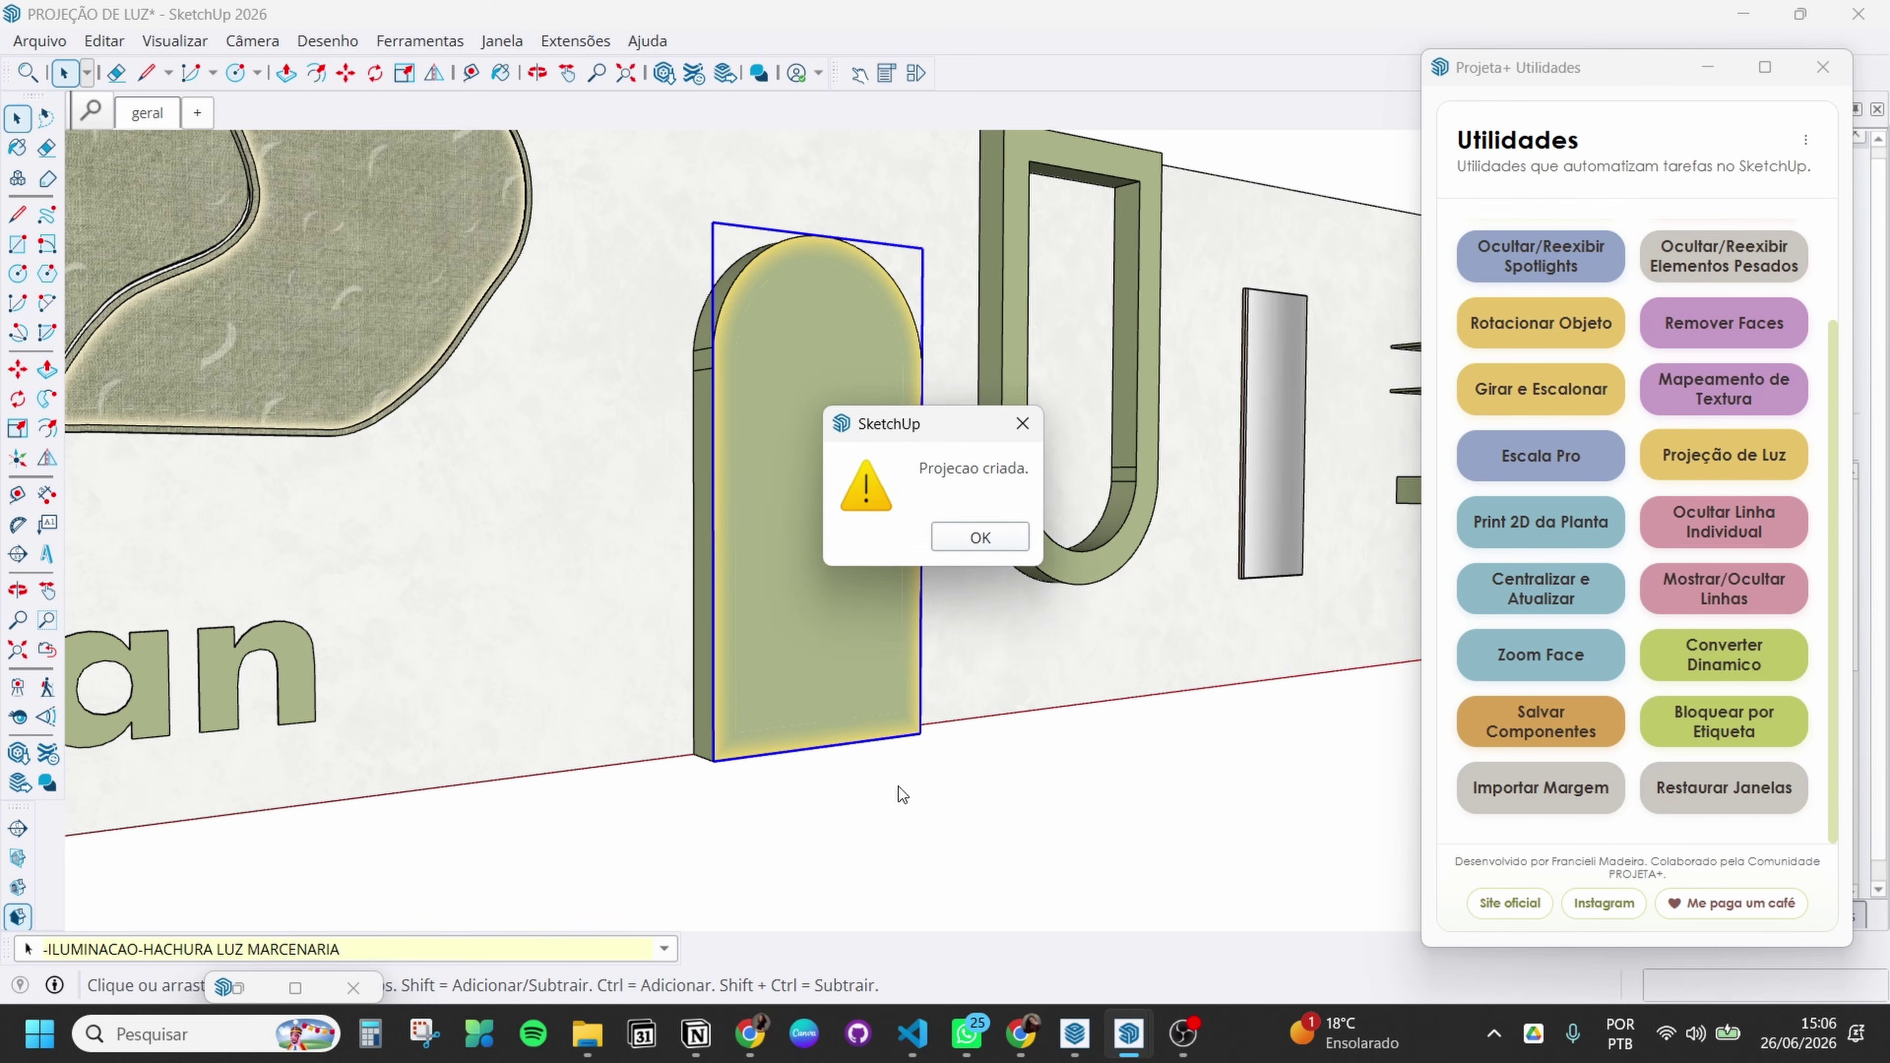
left_click(983, 547)
scroll(923, 689, "up", 5)
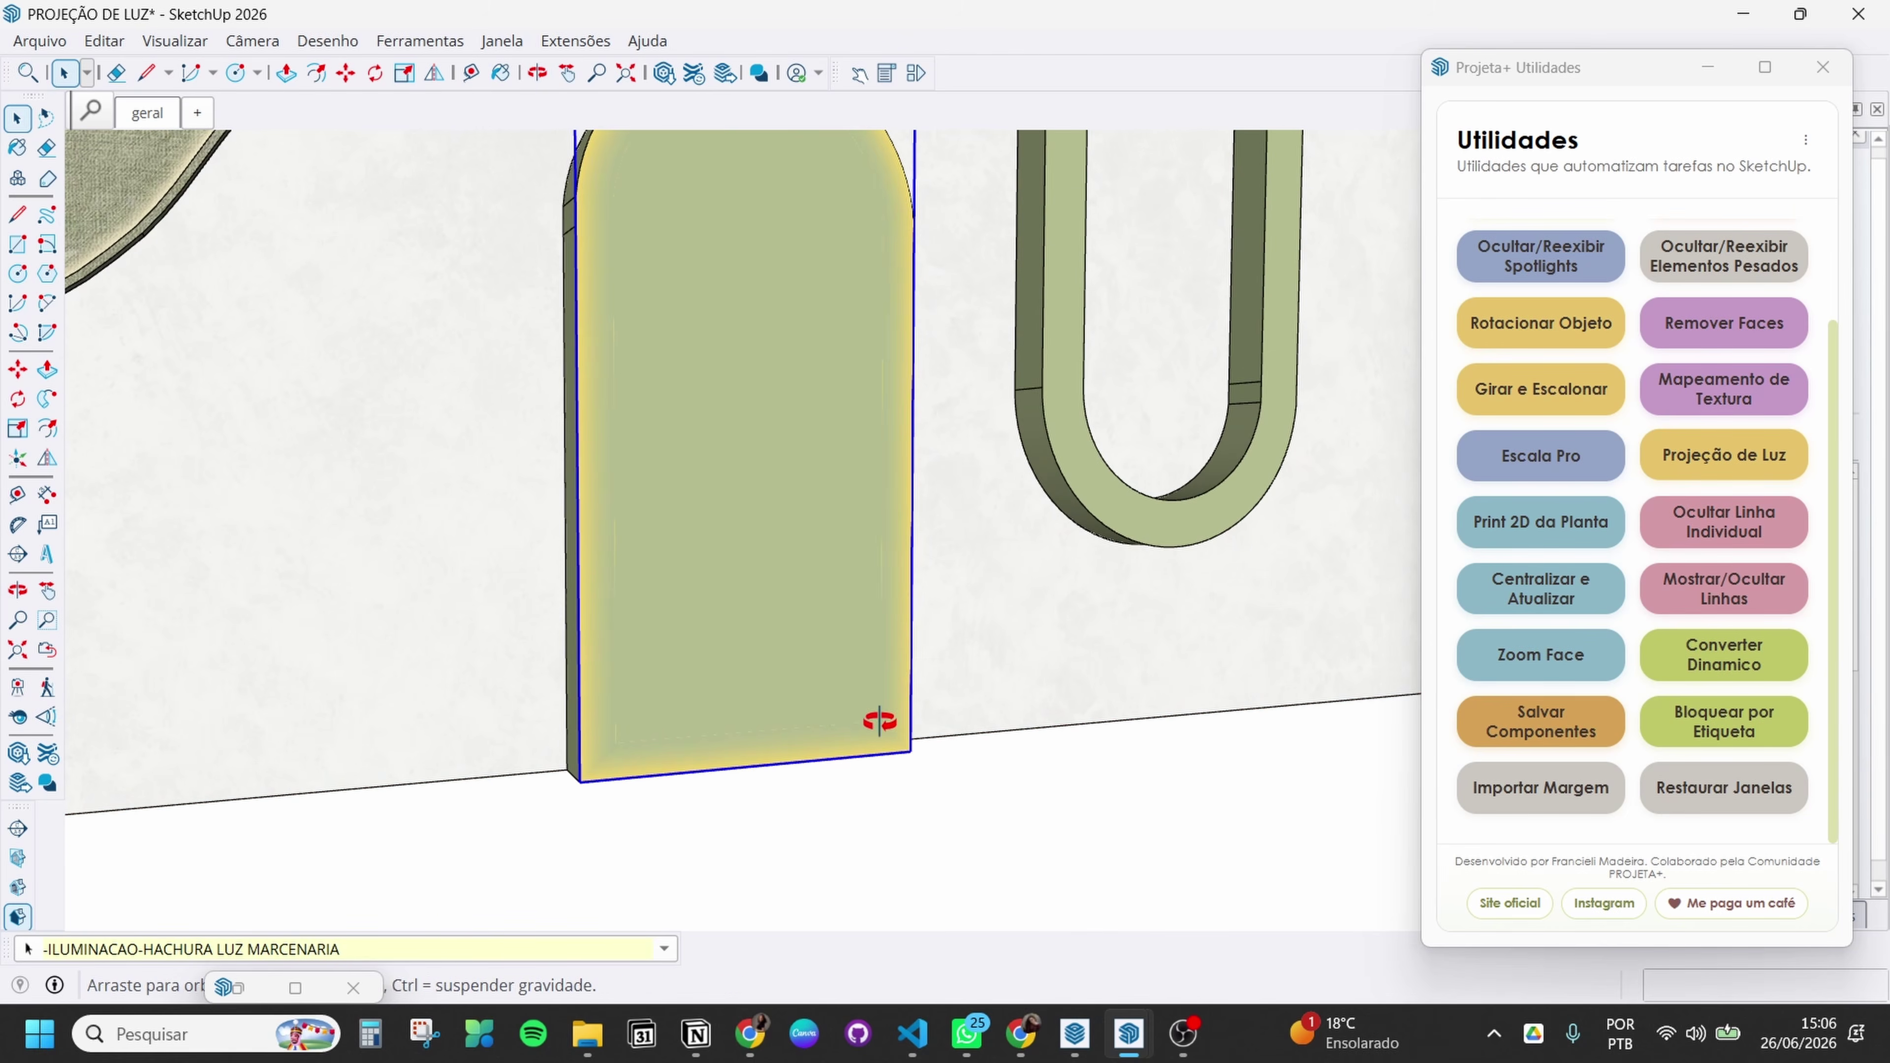
left_click(905, 750)
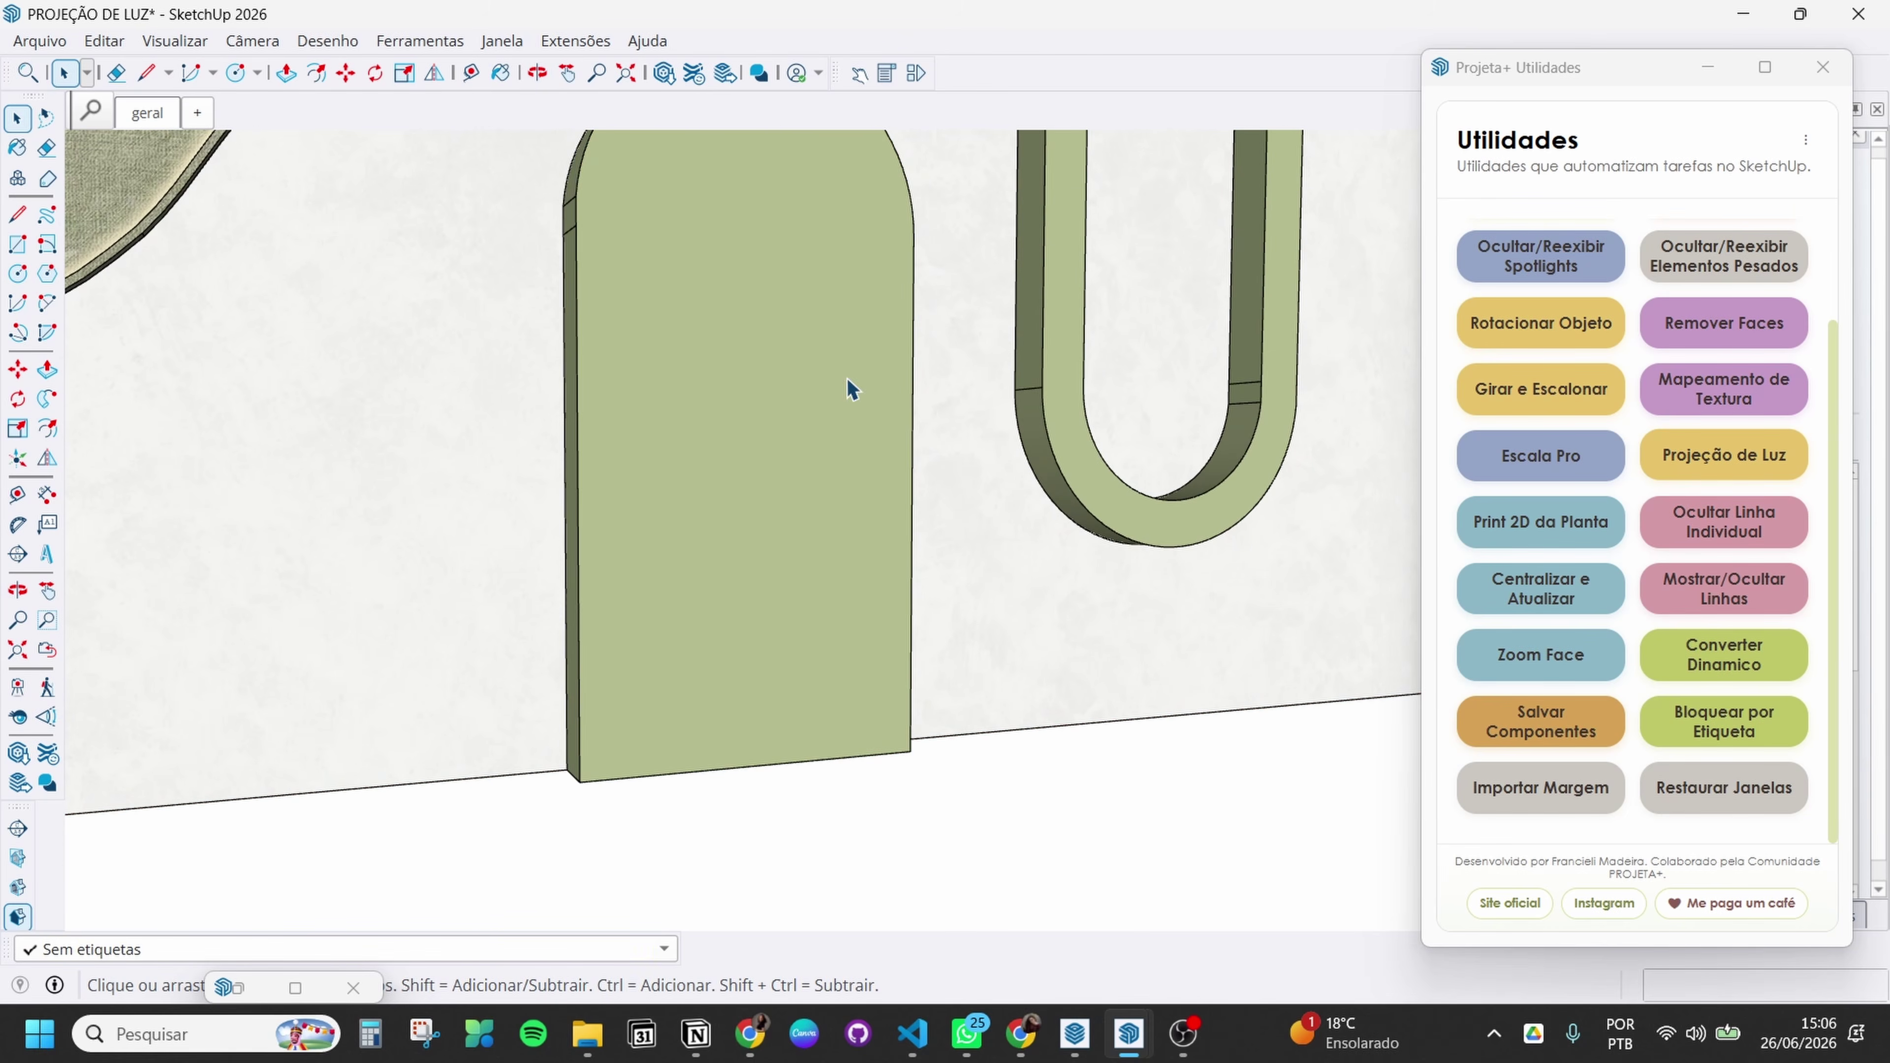
Copy the arched panel's front edges without the bottom edge and the face, and paste them in place outside the group
middle_click_drag(848, 389, 818, 566)
double_click(819, 566)
scroll(856, 504, "down", 3)
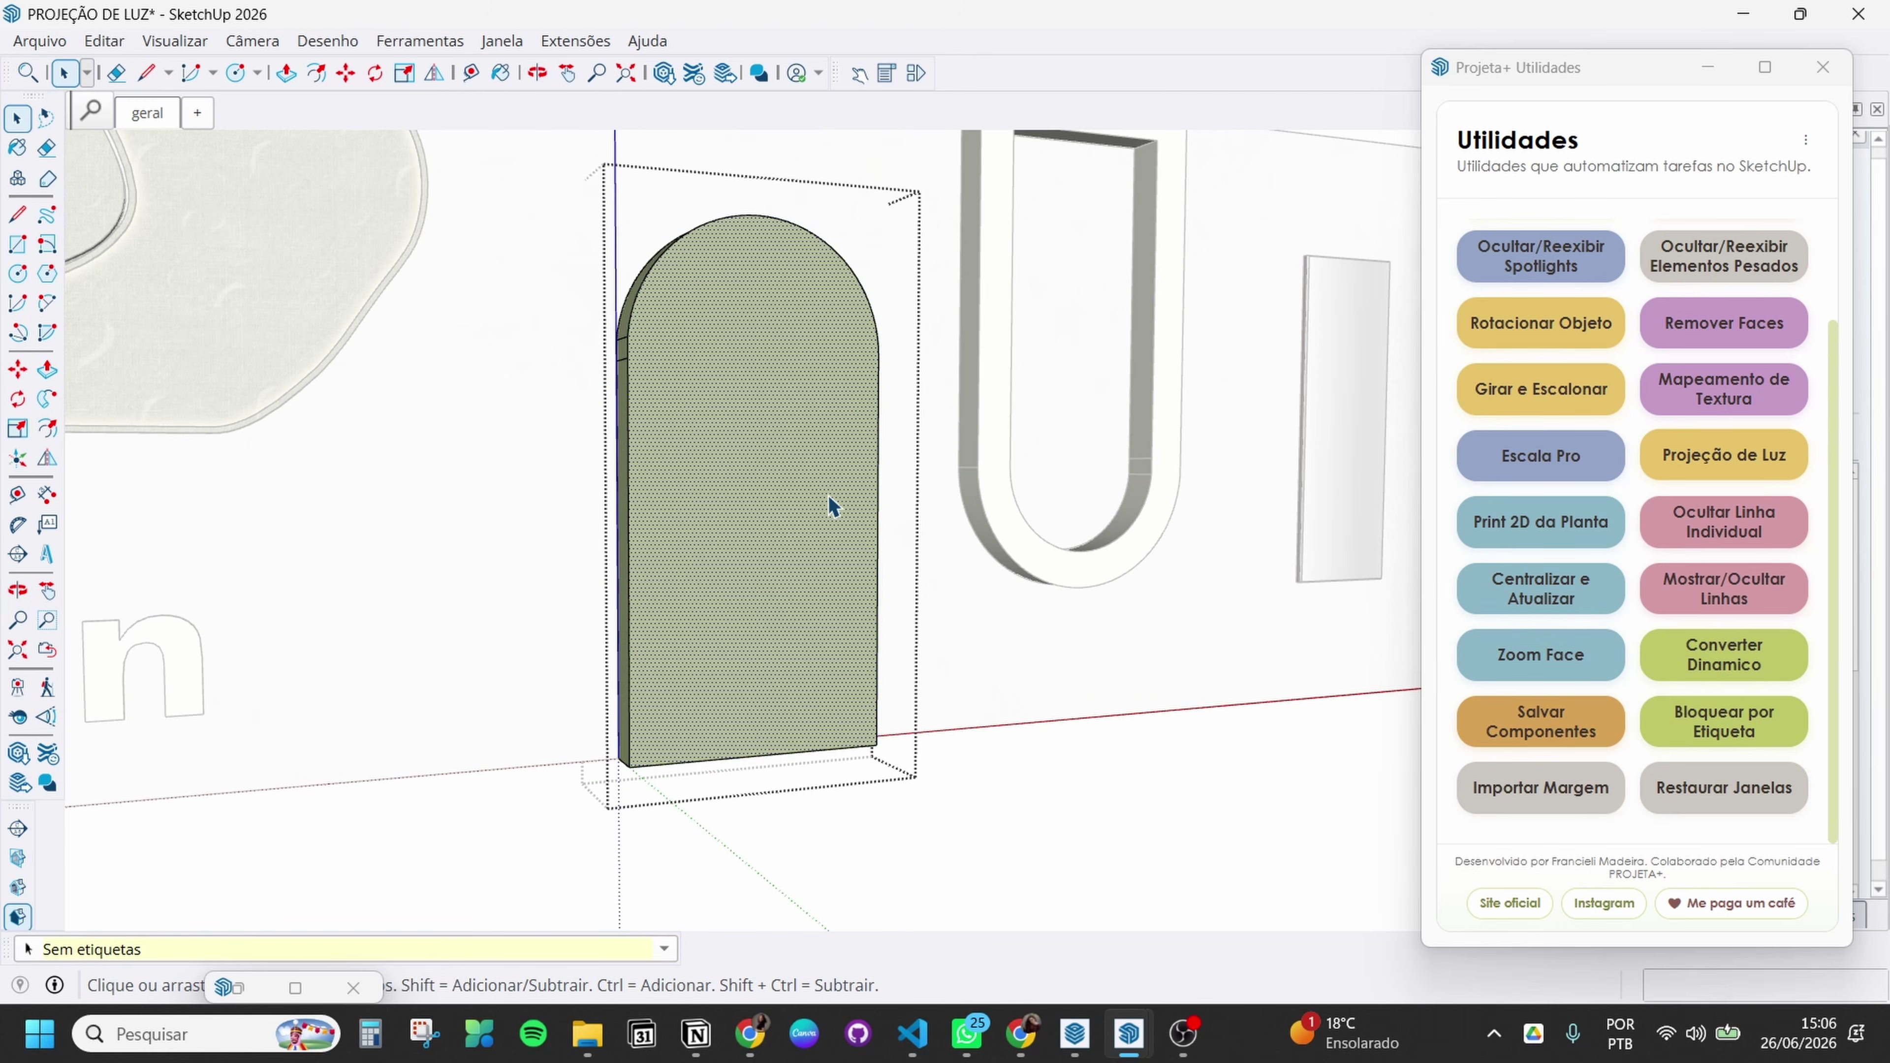
left_click(831, 507)
left_click(774, 751, "shift")
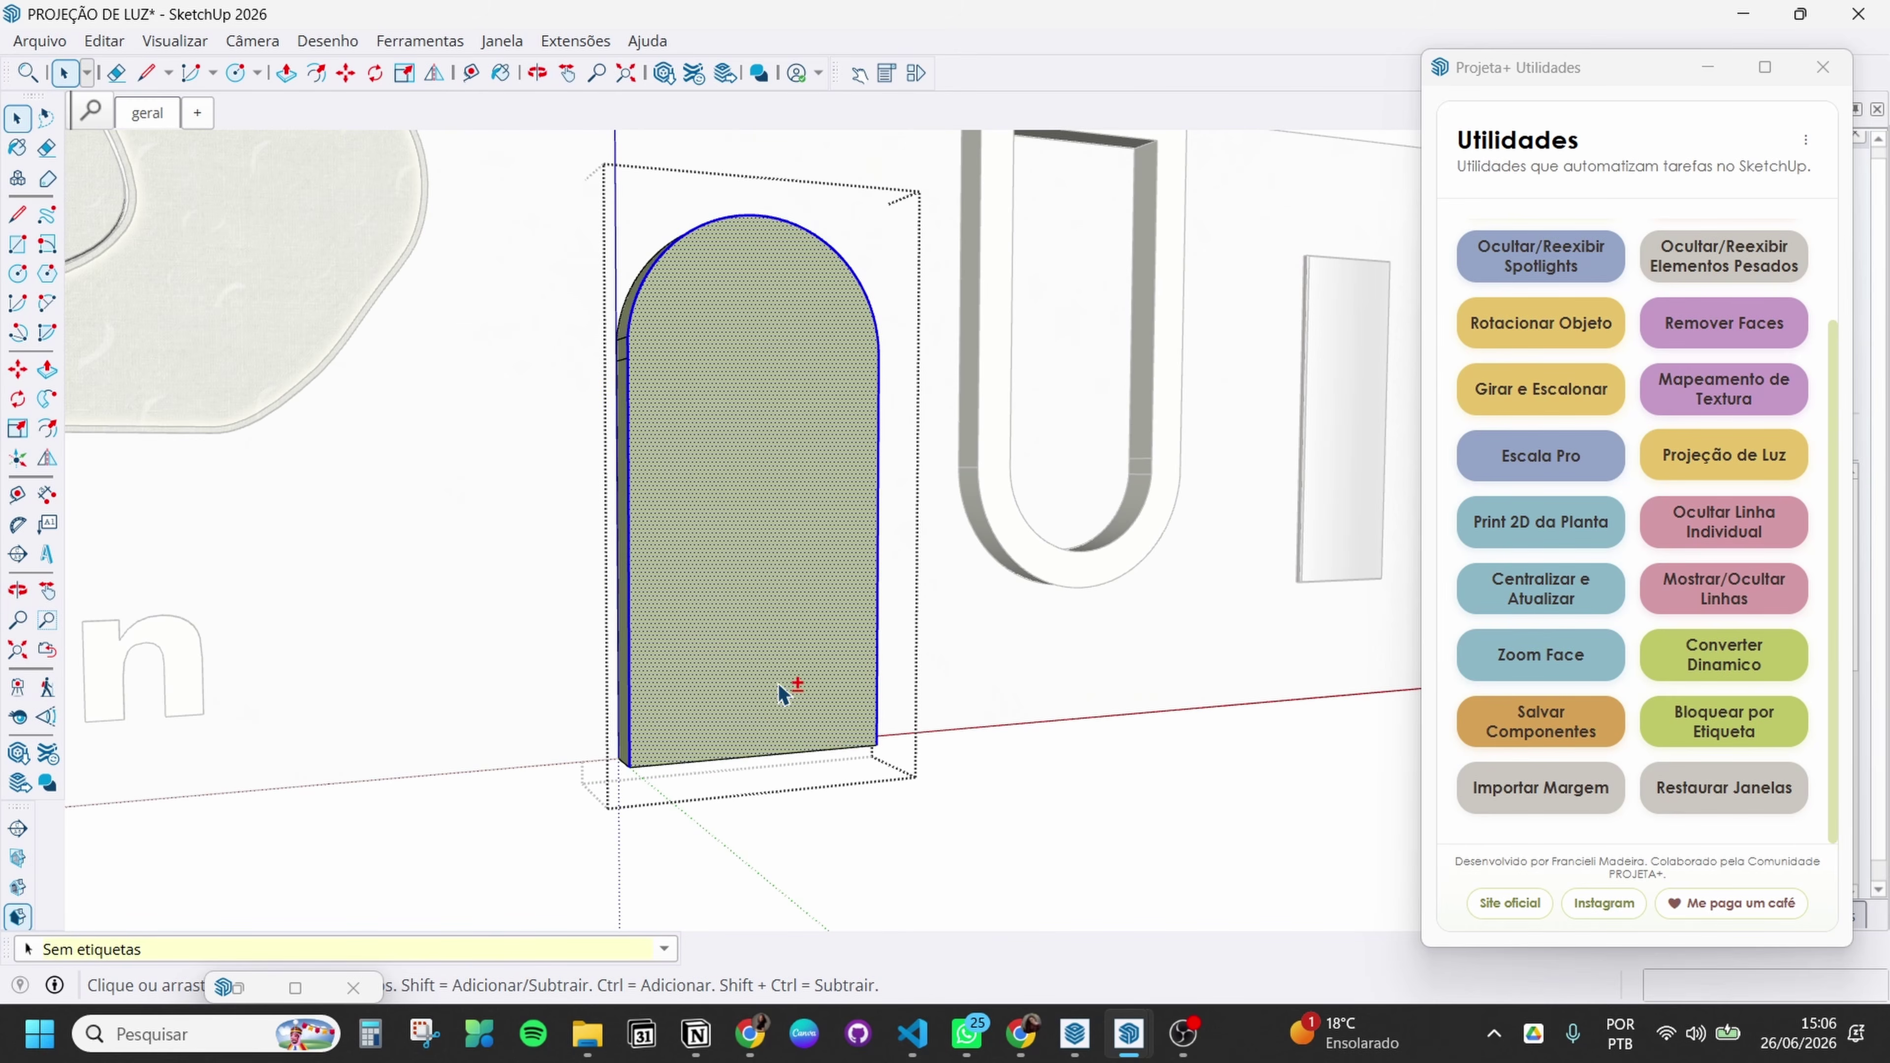
left_click(793, 618, "shift")
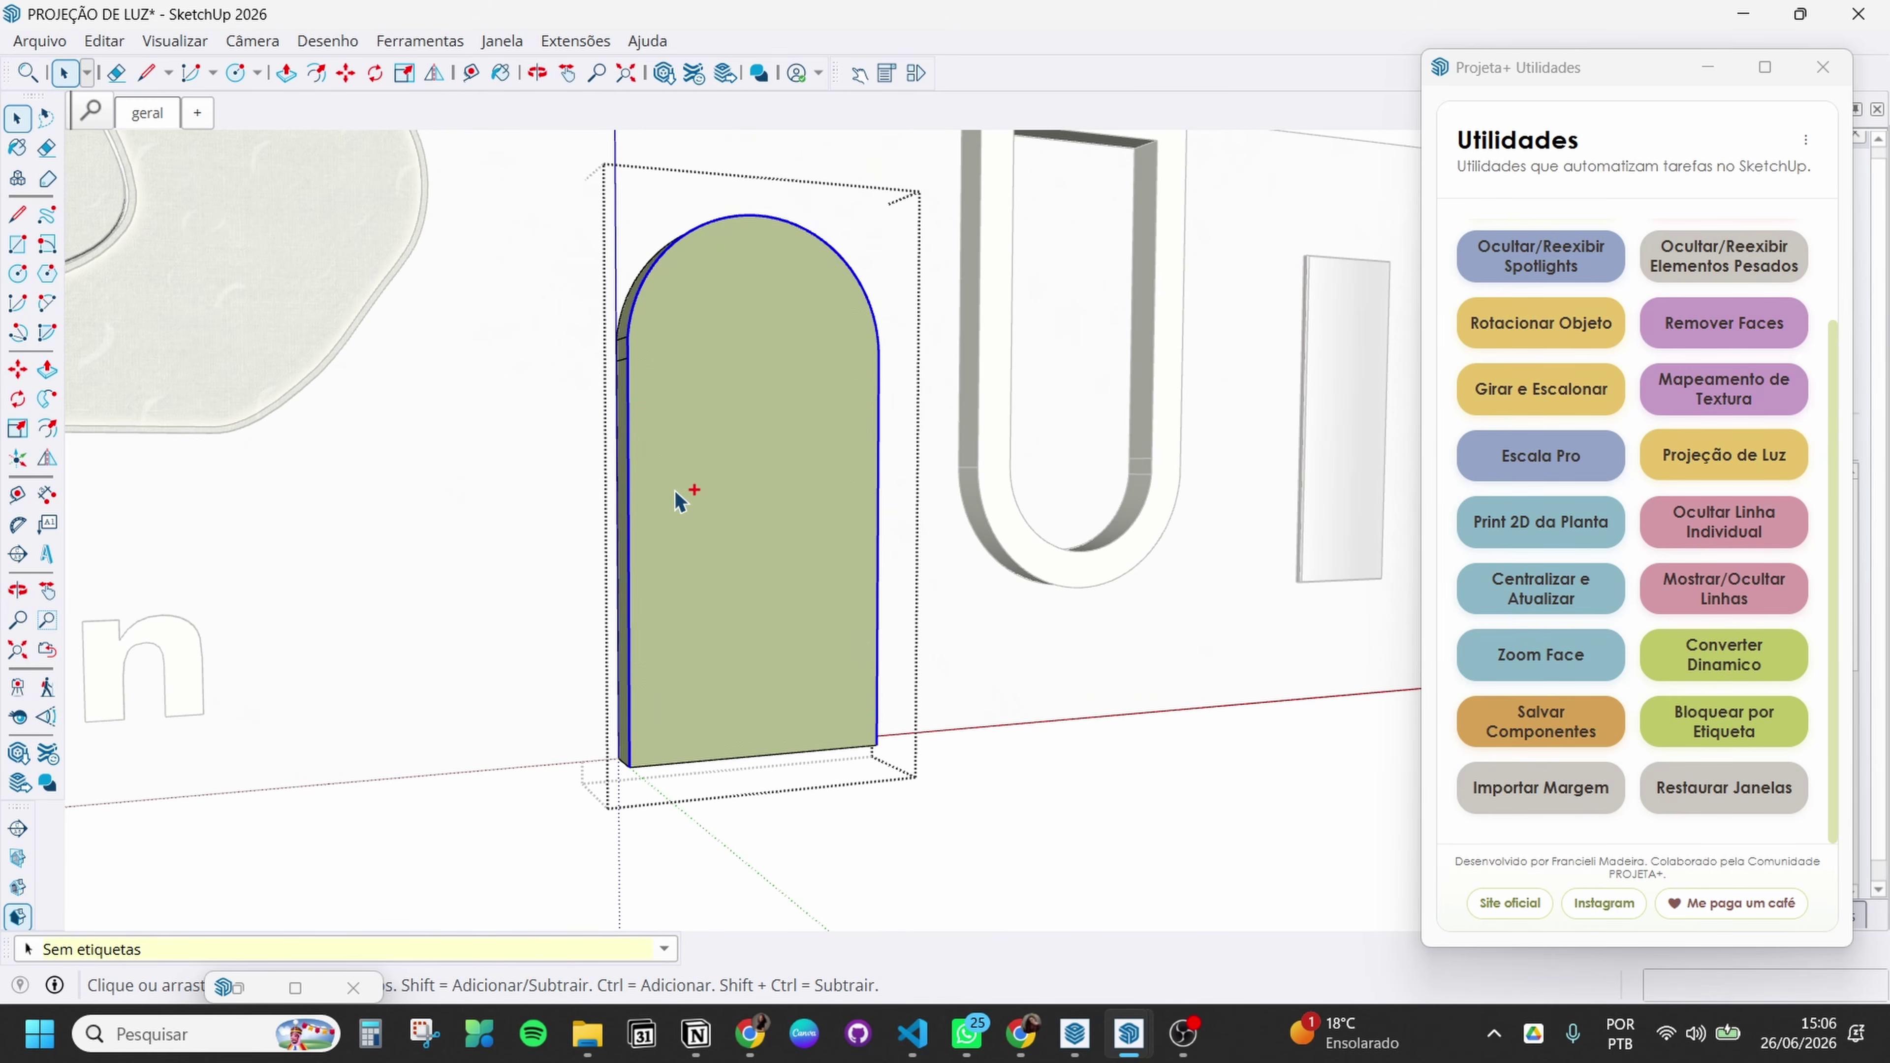
key("Escape")
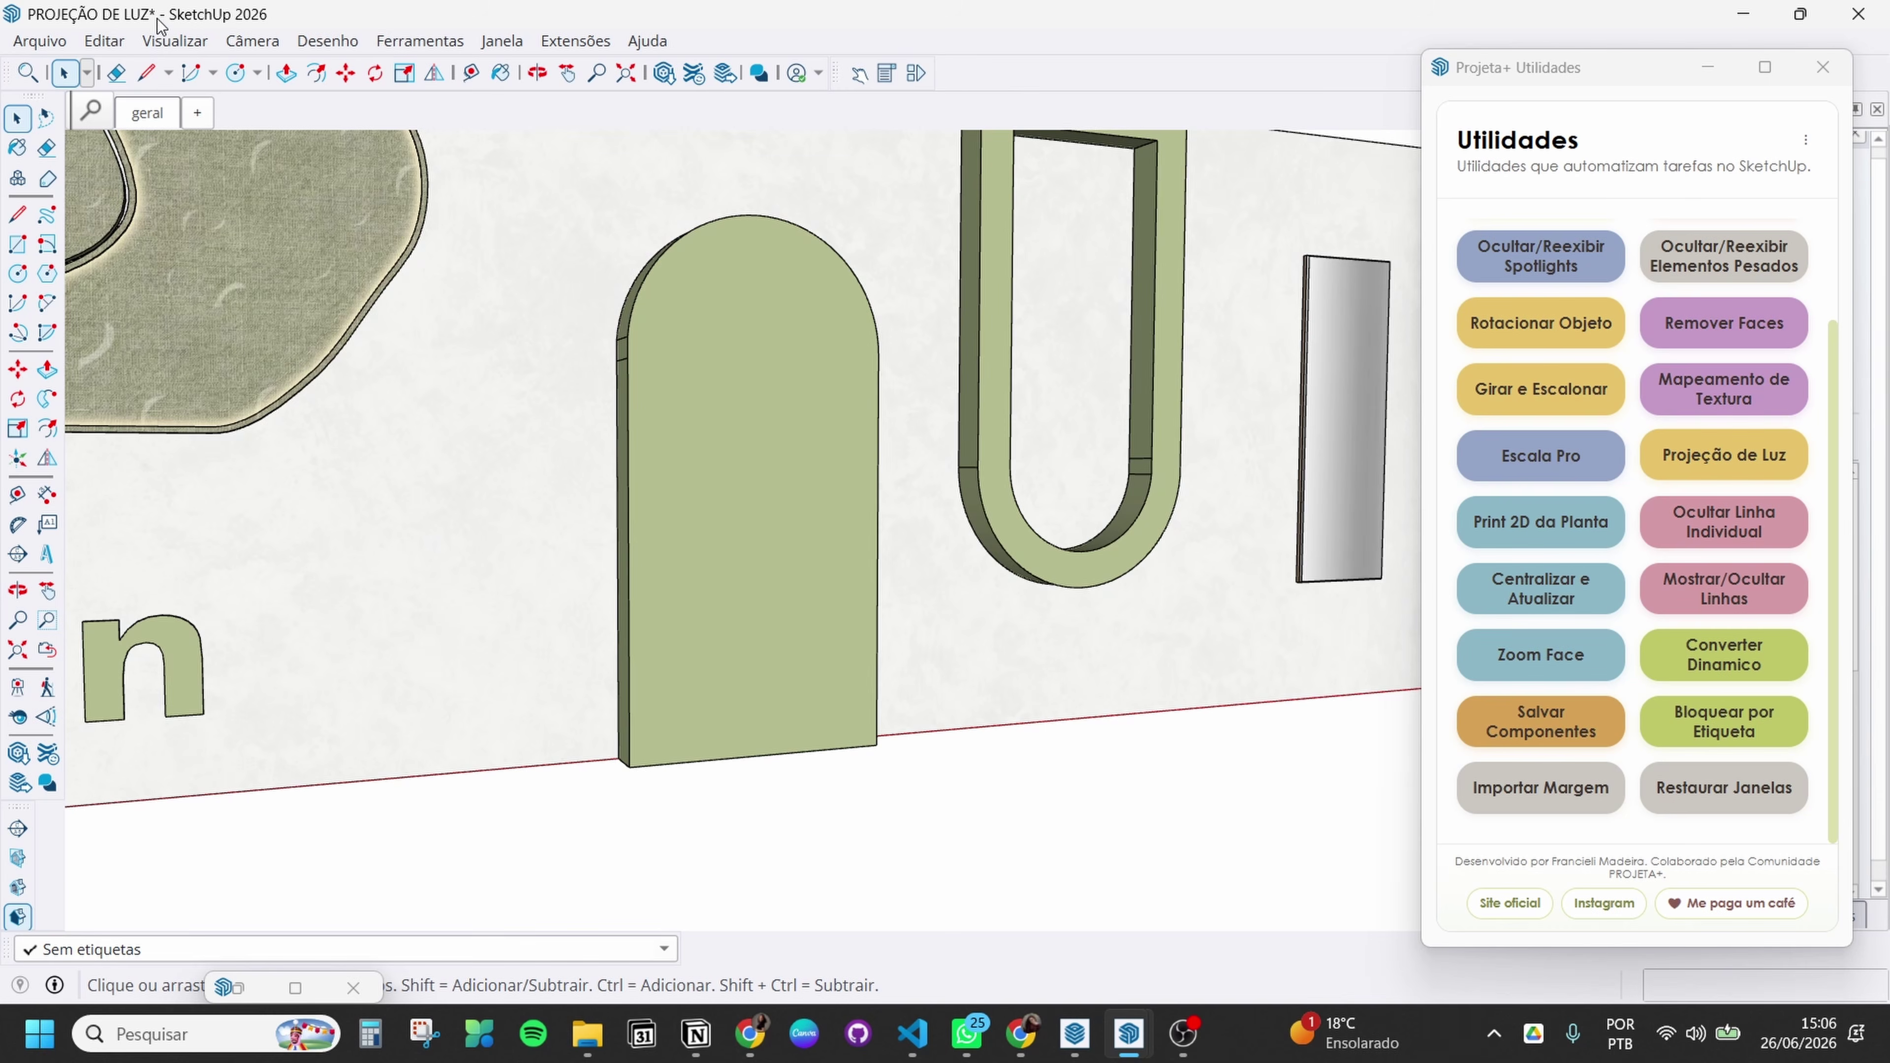
left_click(119, 41)
left_click(172, 224)
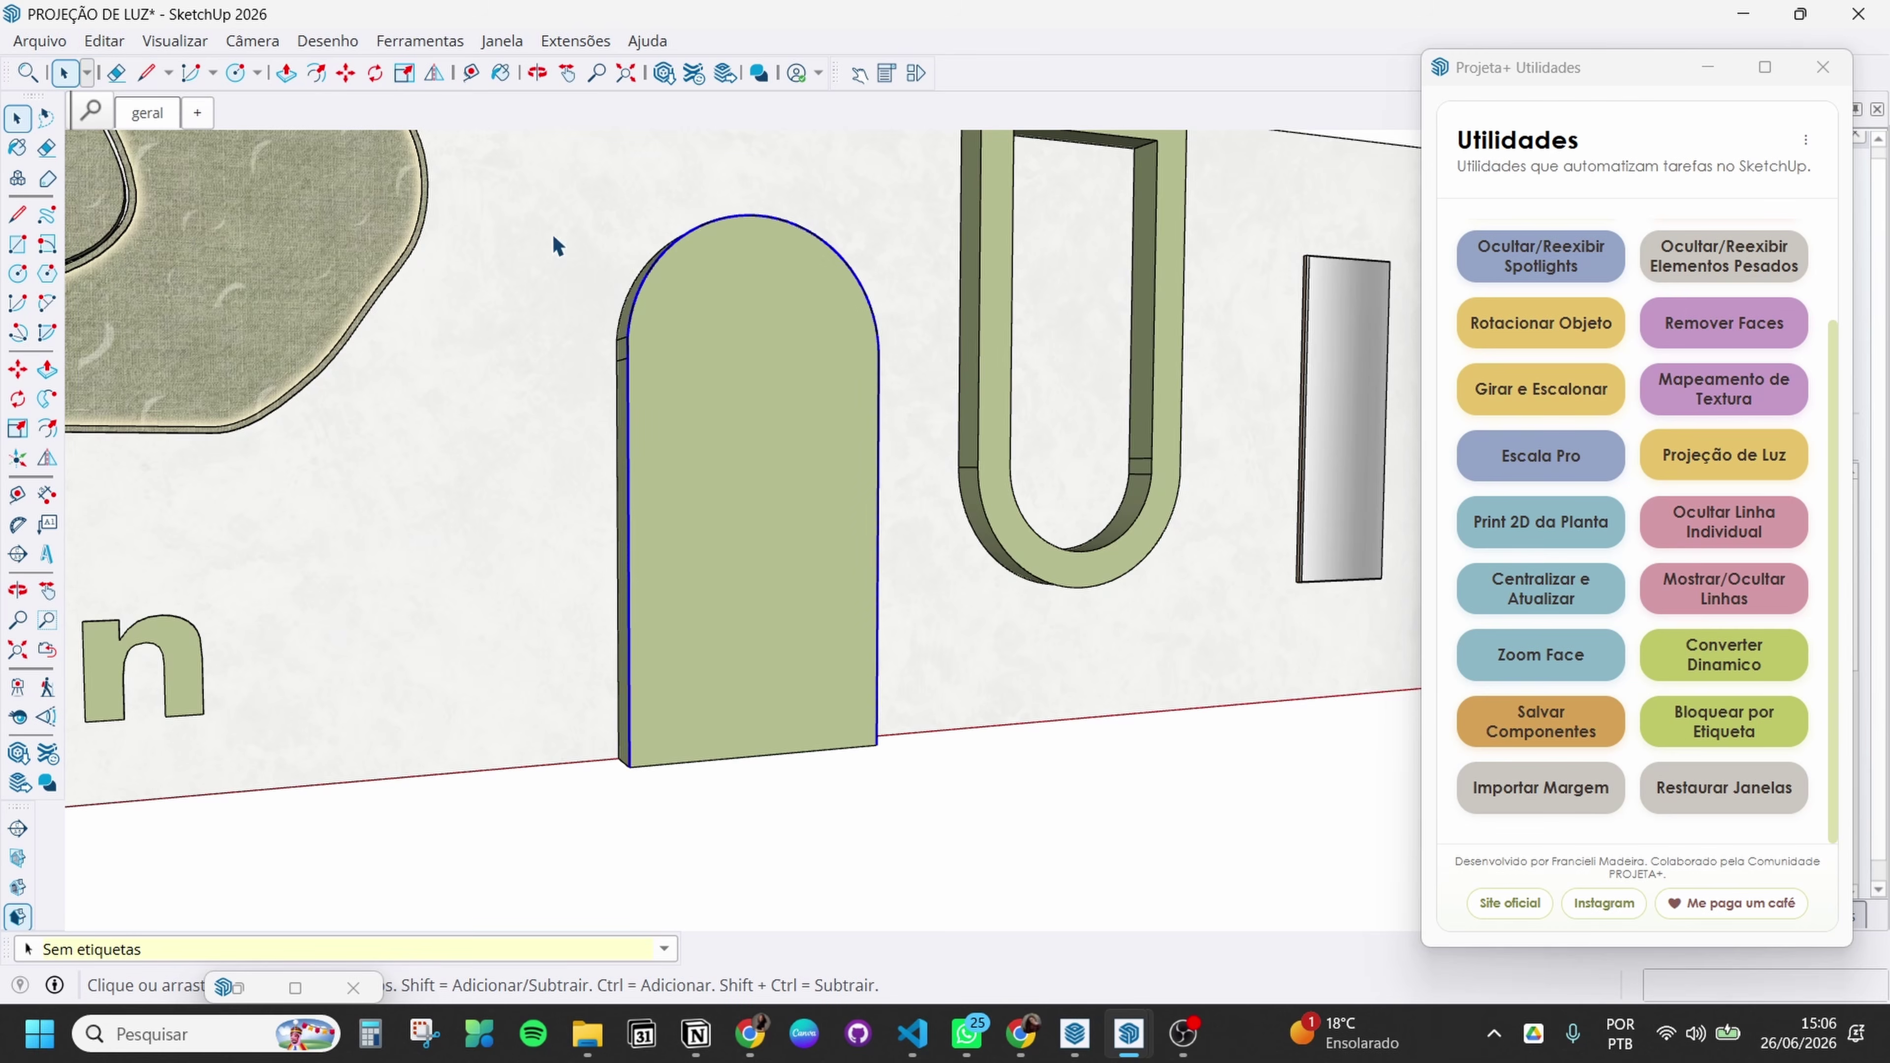
Move the pasted open outline away from the arched panel's front, and undo the move
middle_click_drag(744, 458, 975, 740)
key("m")
left_click(1020, 771)
key("space")
middle_click_drag(1152, 785, 1110, 806)
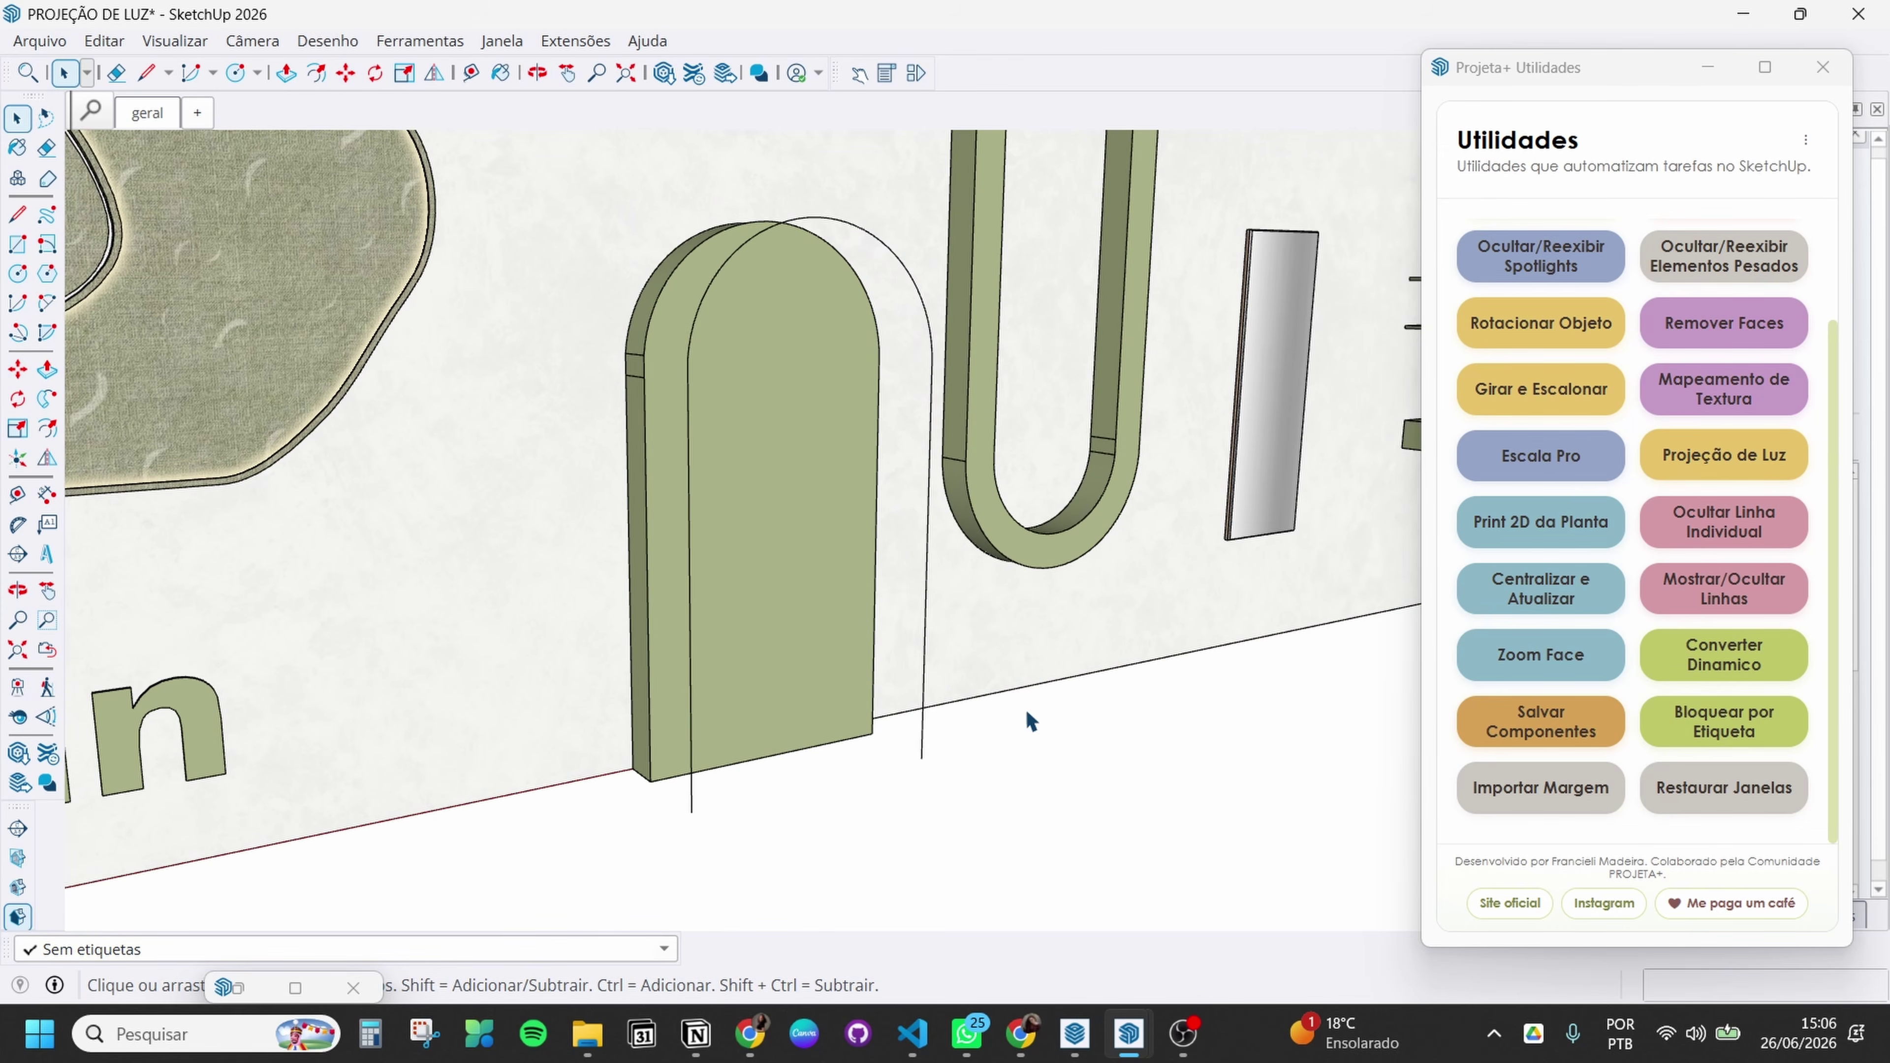
key("ctrl+z")
Start a Projeção de Luz on the arched panel's pasted open outline with a 10 cm offset at 3000K
left_click(1721, 670)
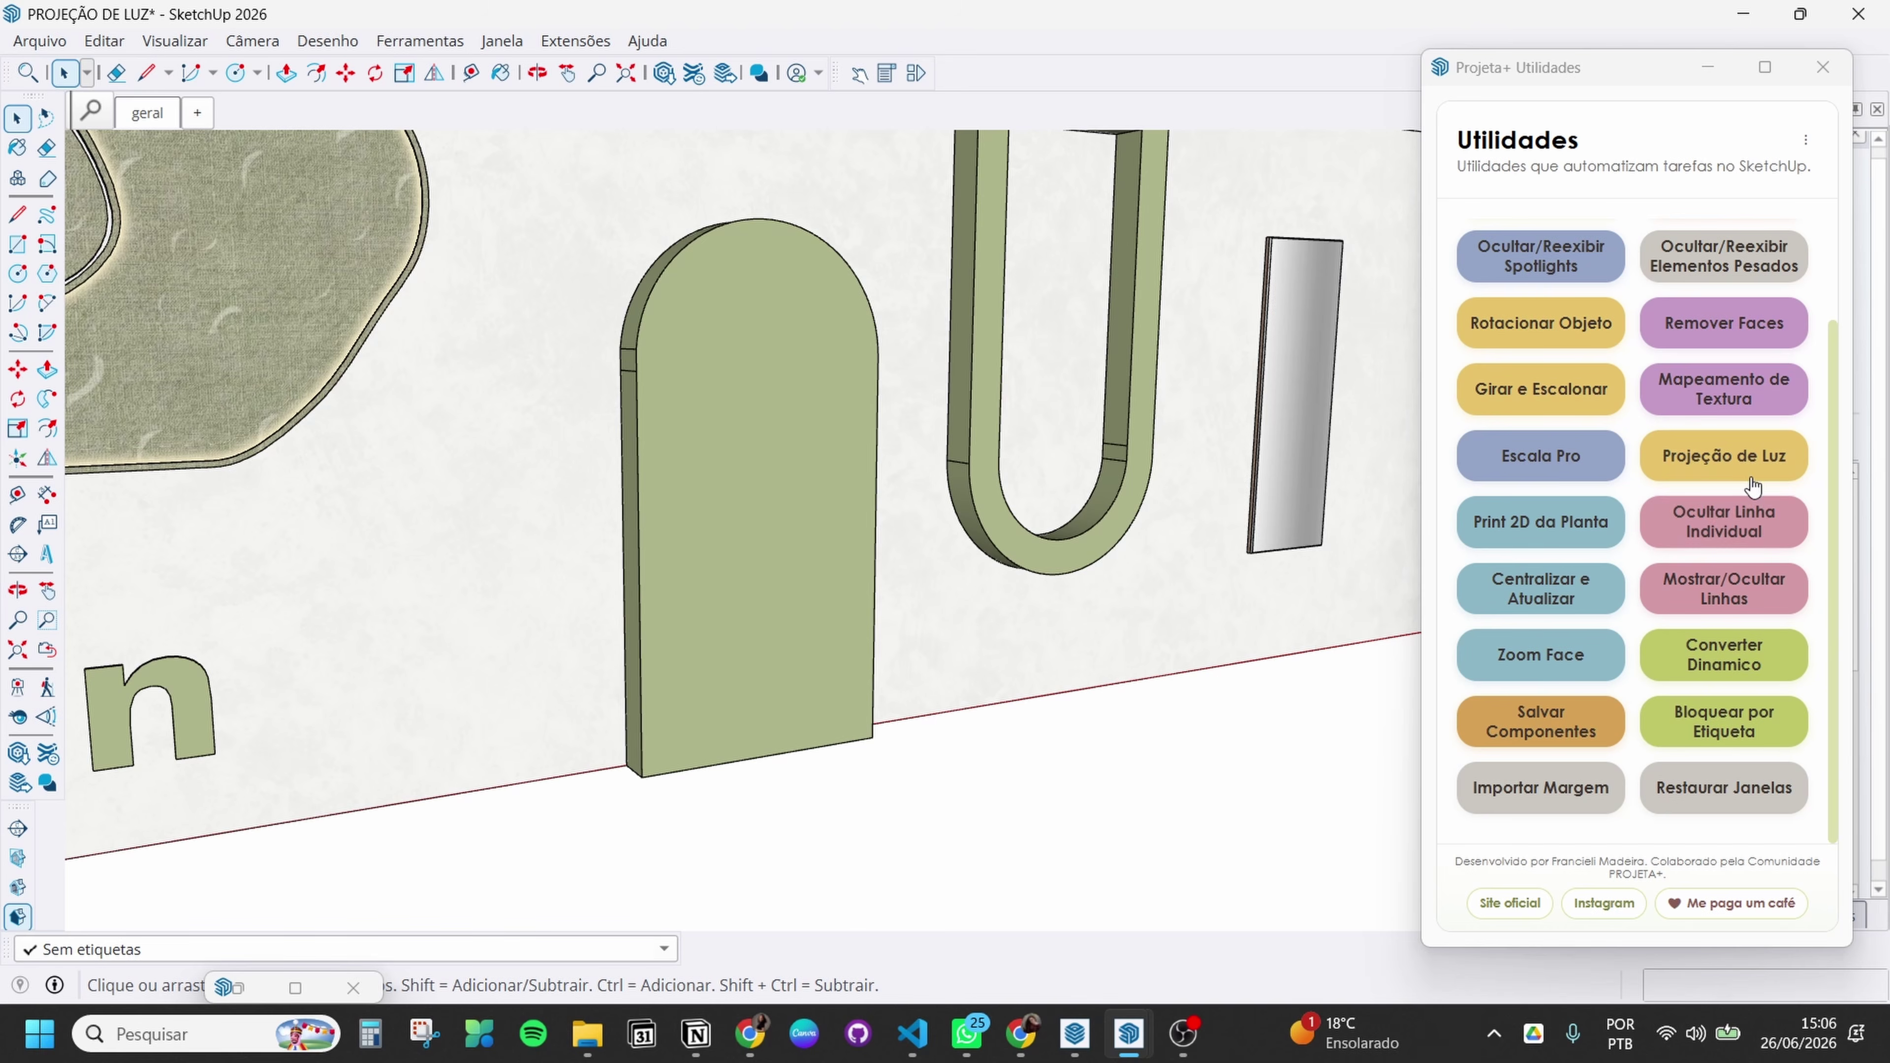
left_click(941, 584)
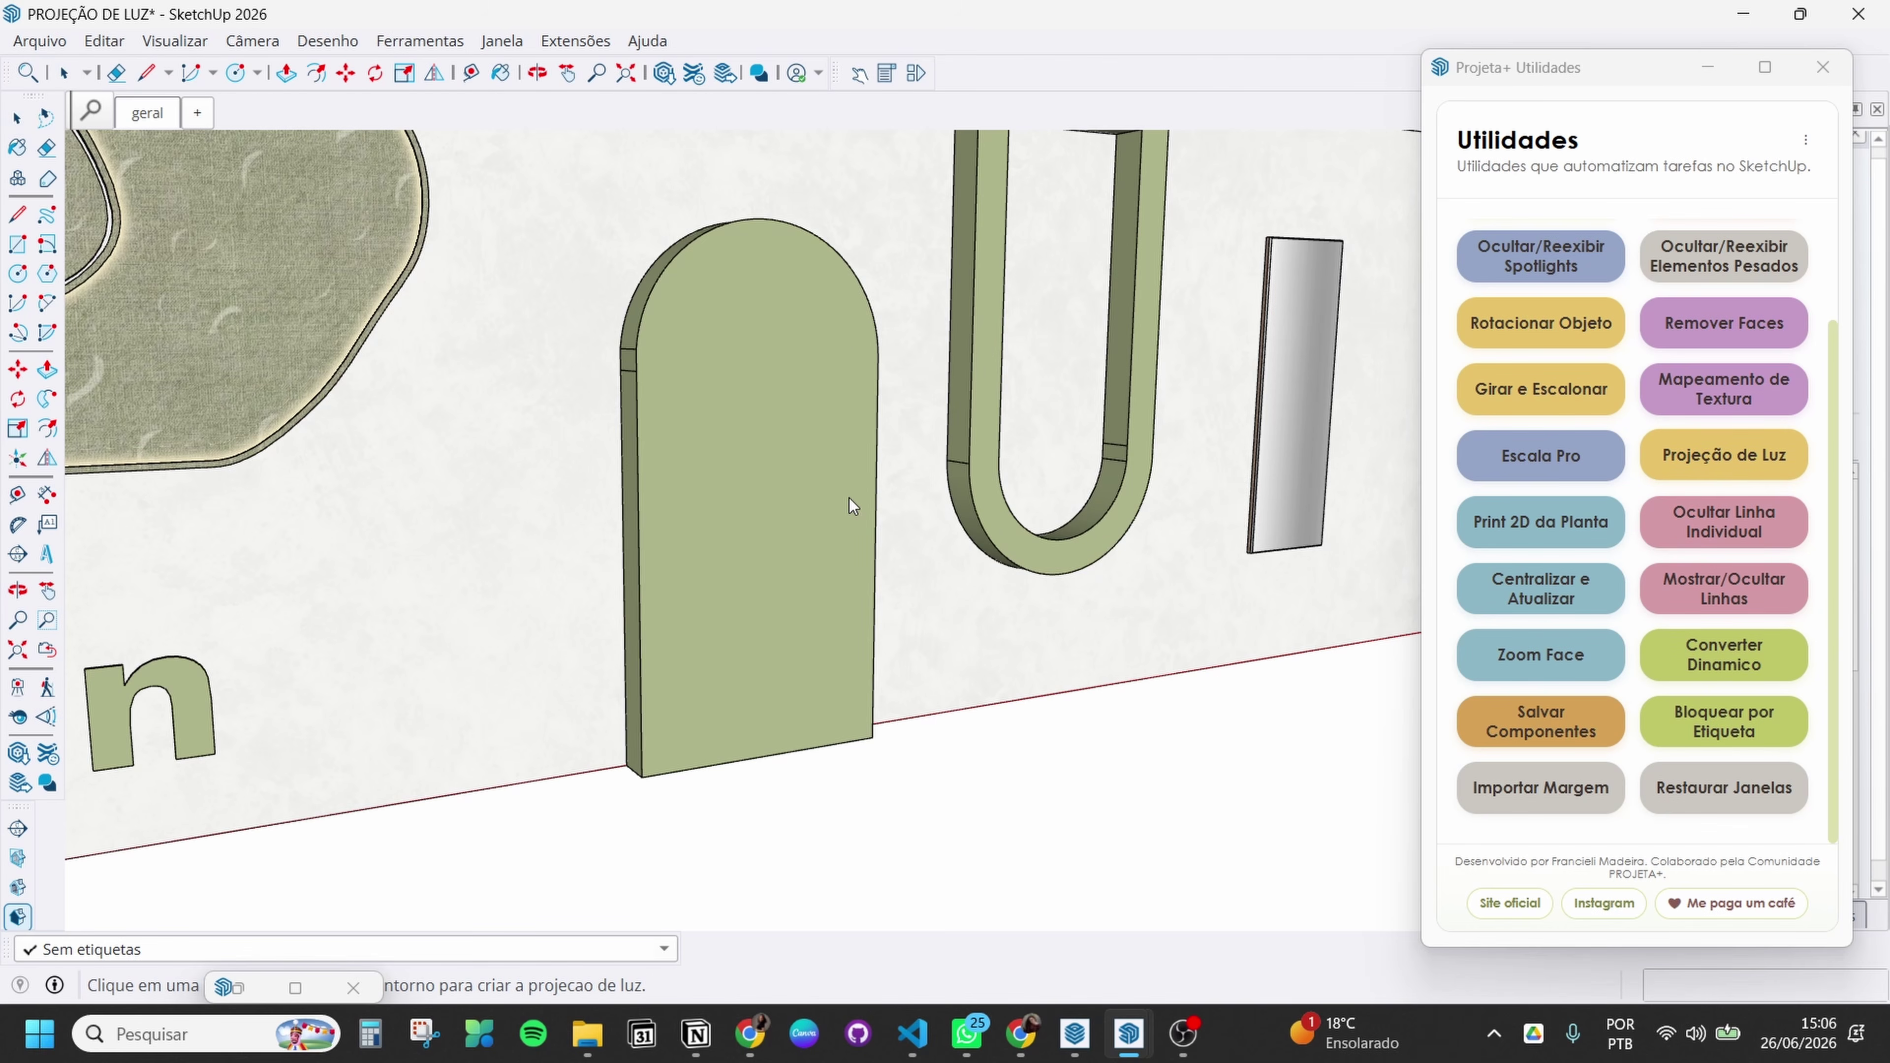
left_click(880, 483)
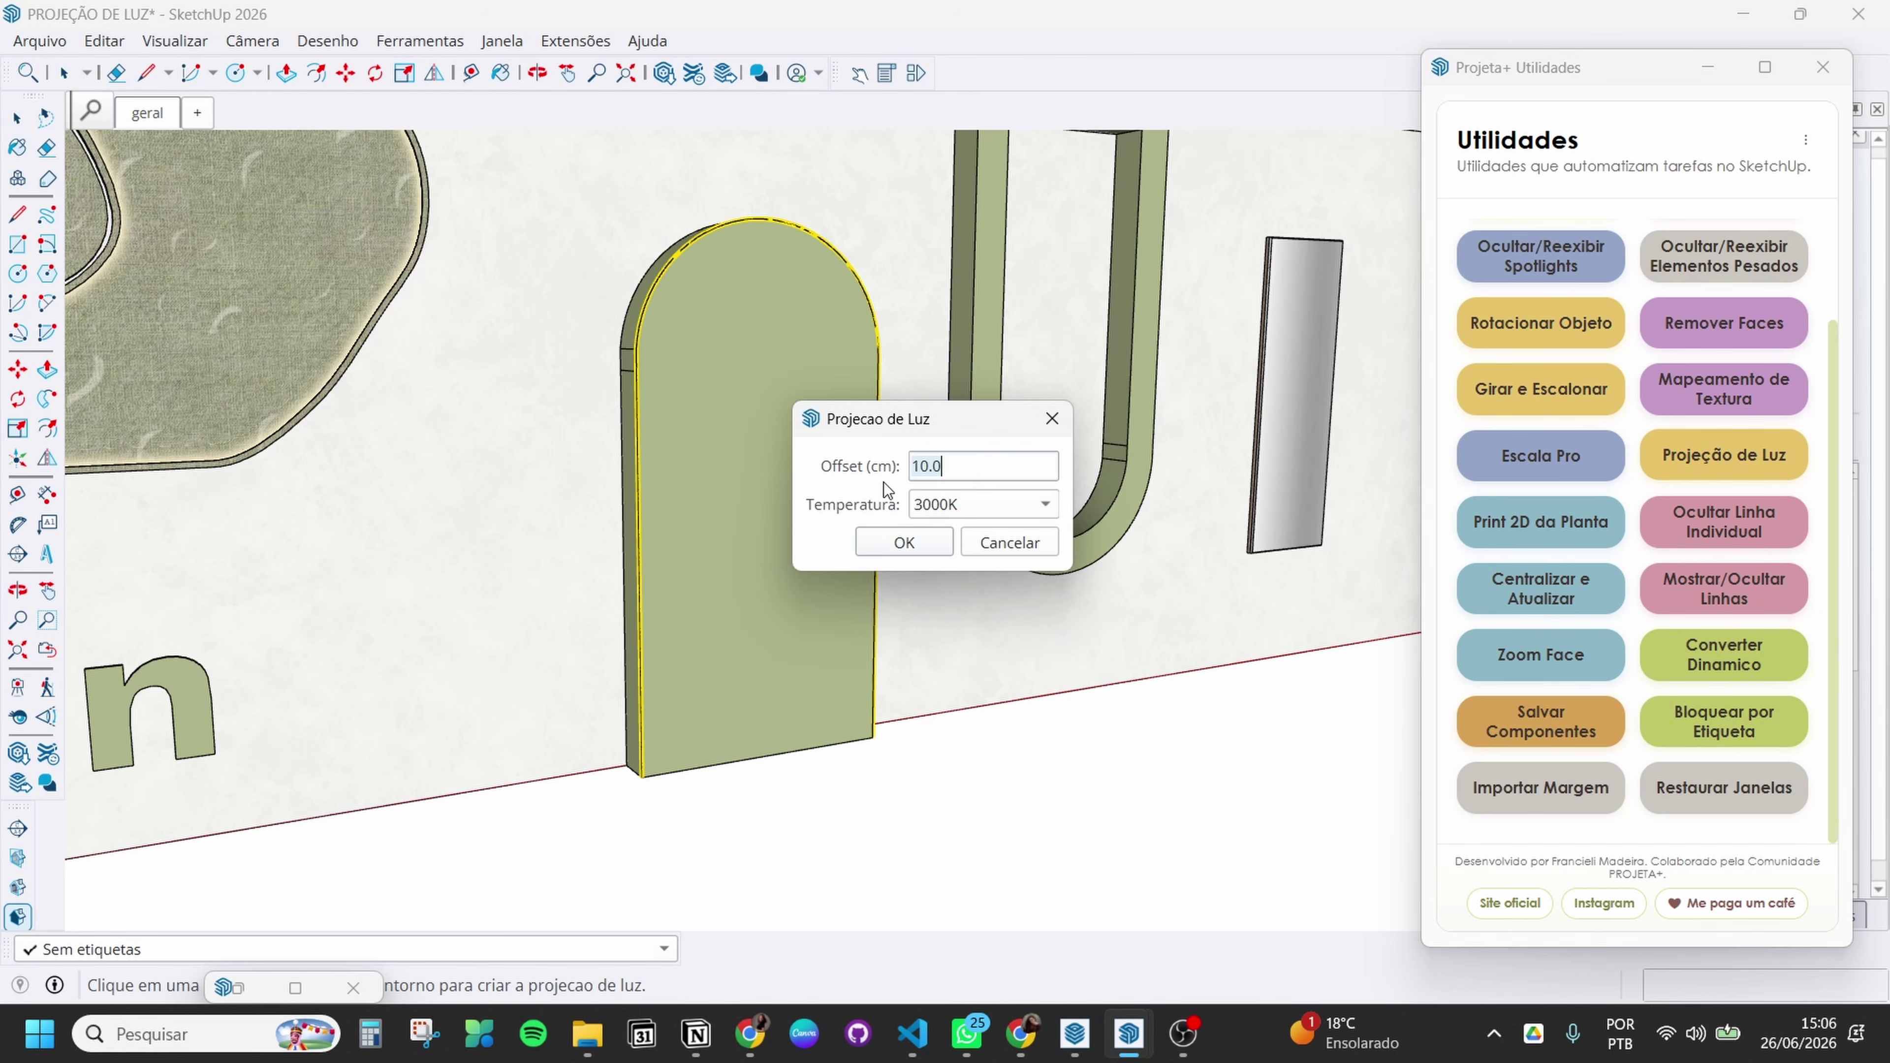
left_click(905, 541)
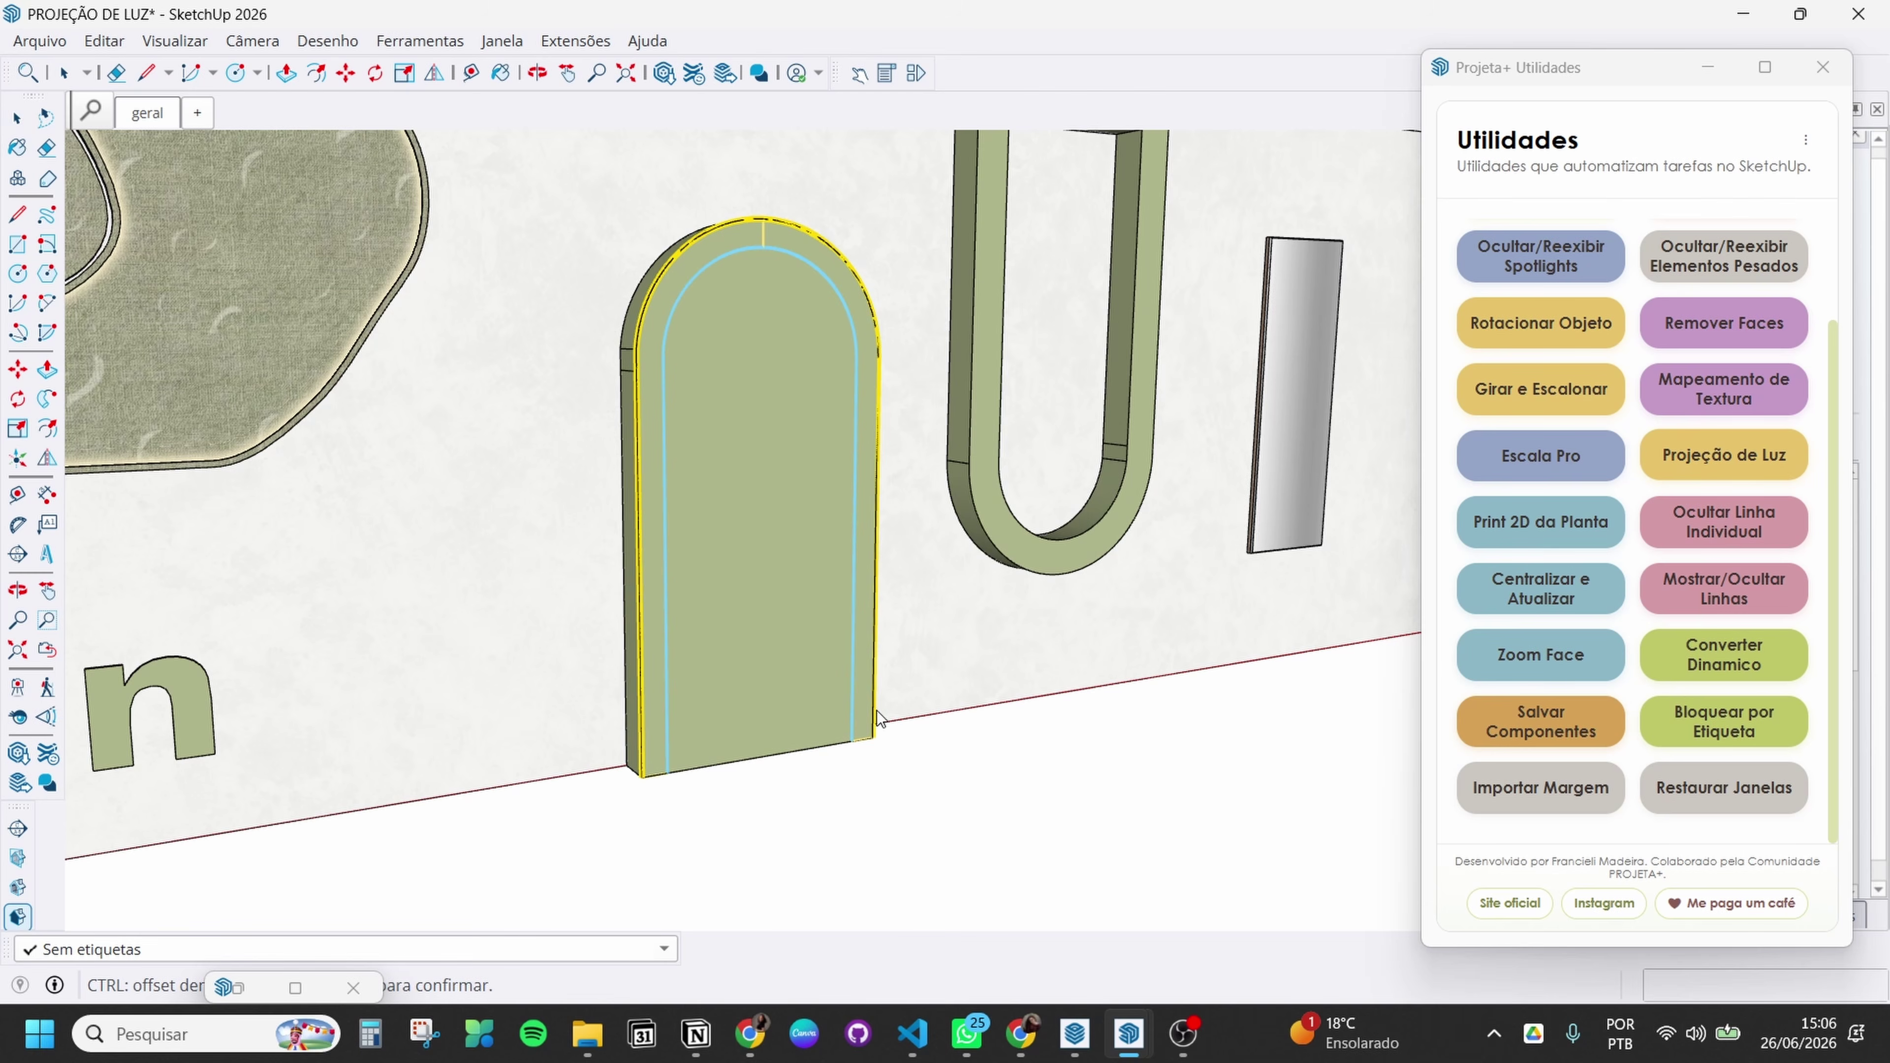
Compare the offset directions, set it perpendicular and pointing forward from the arched panel, then create the projection and inspect its base
key("ctrl")
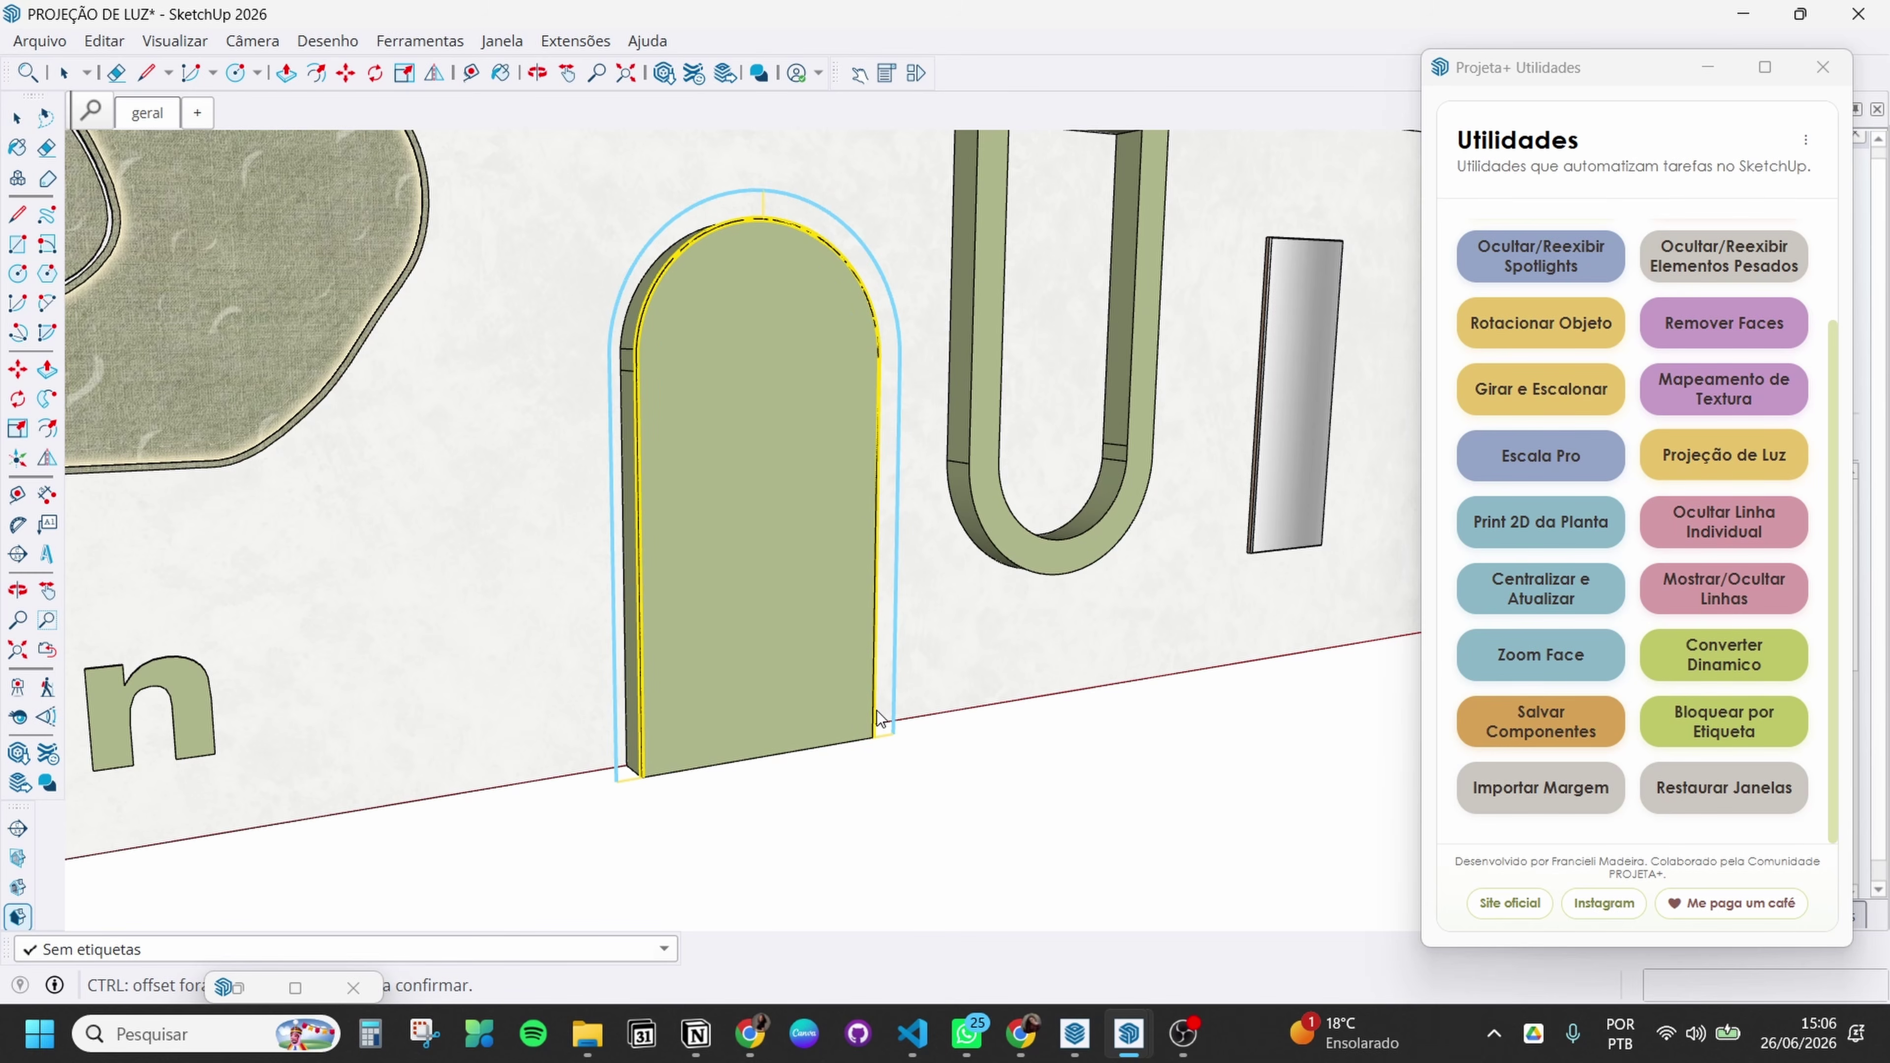
key("ctrl")
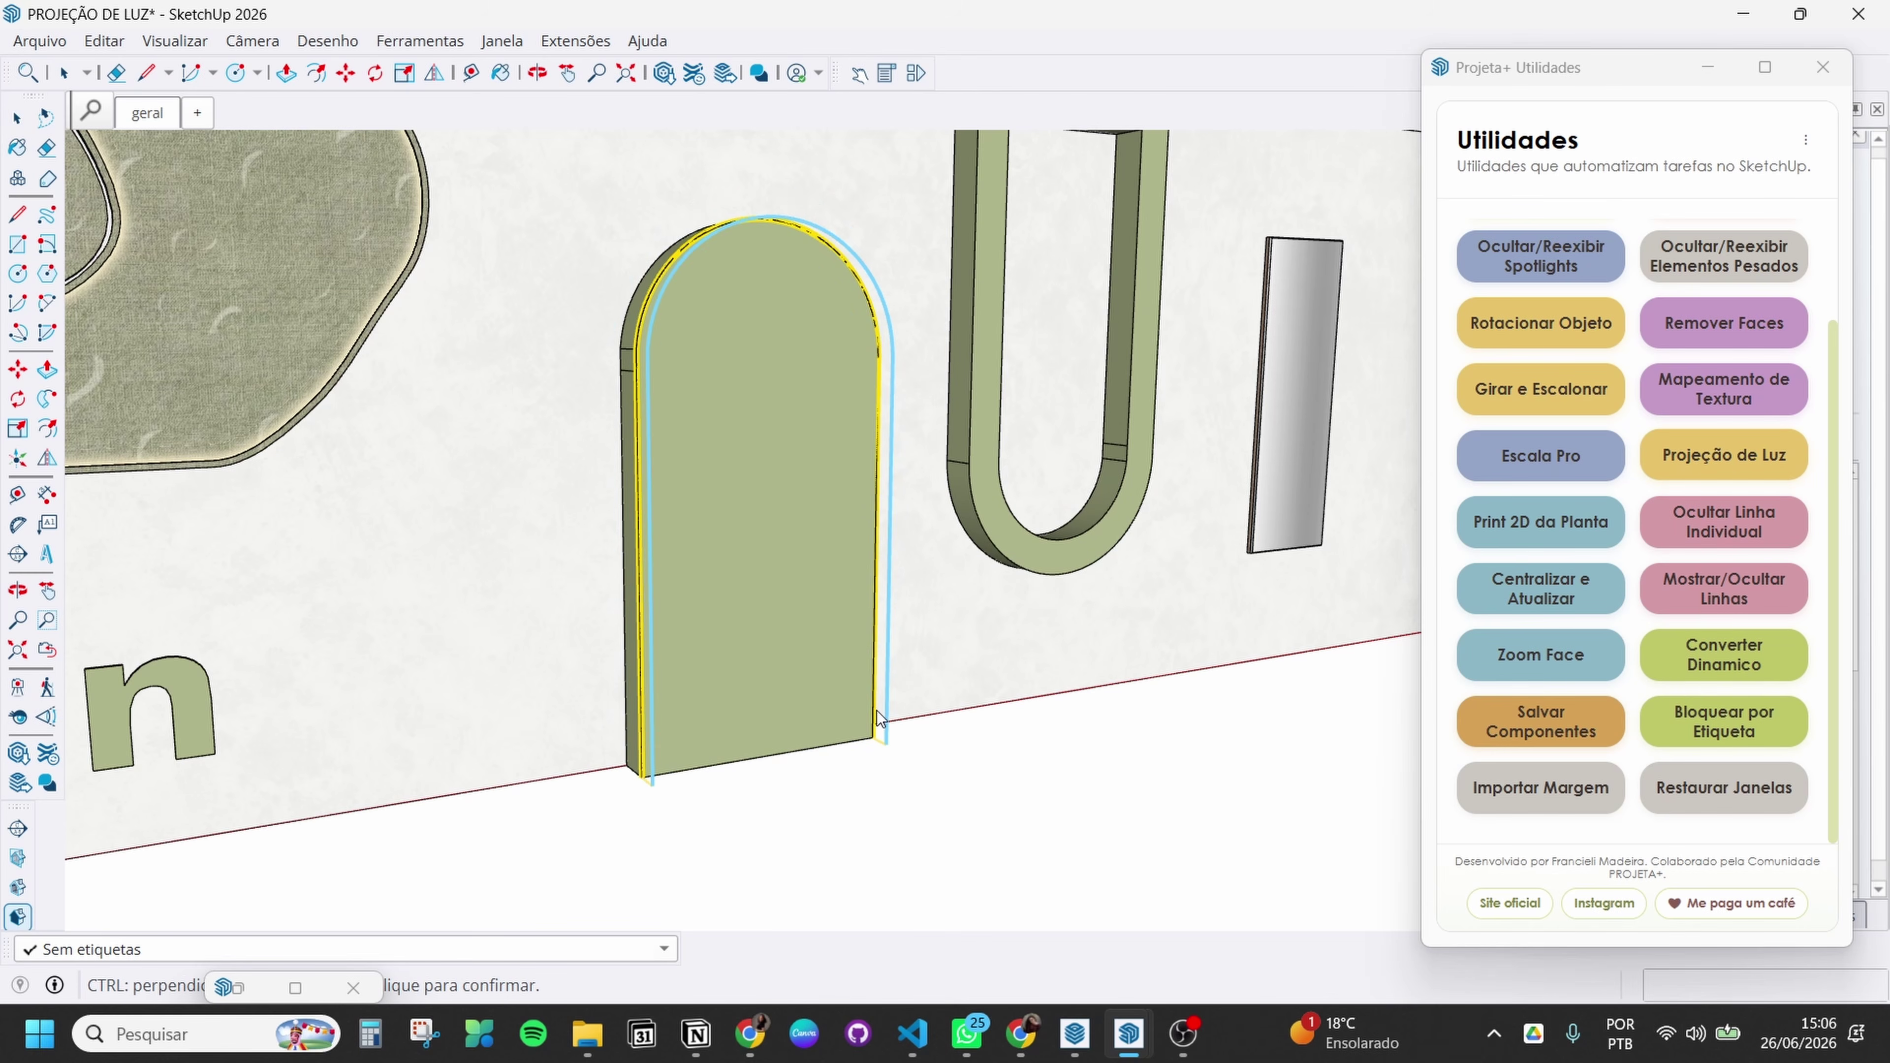
middle_click_drag(838, 572, 871, 655)
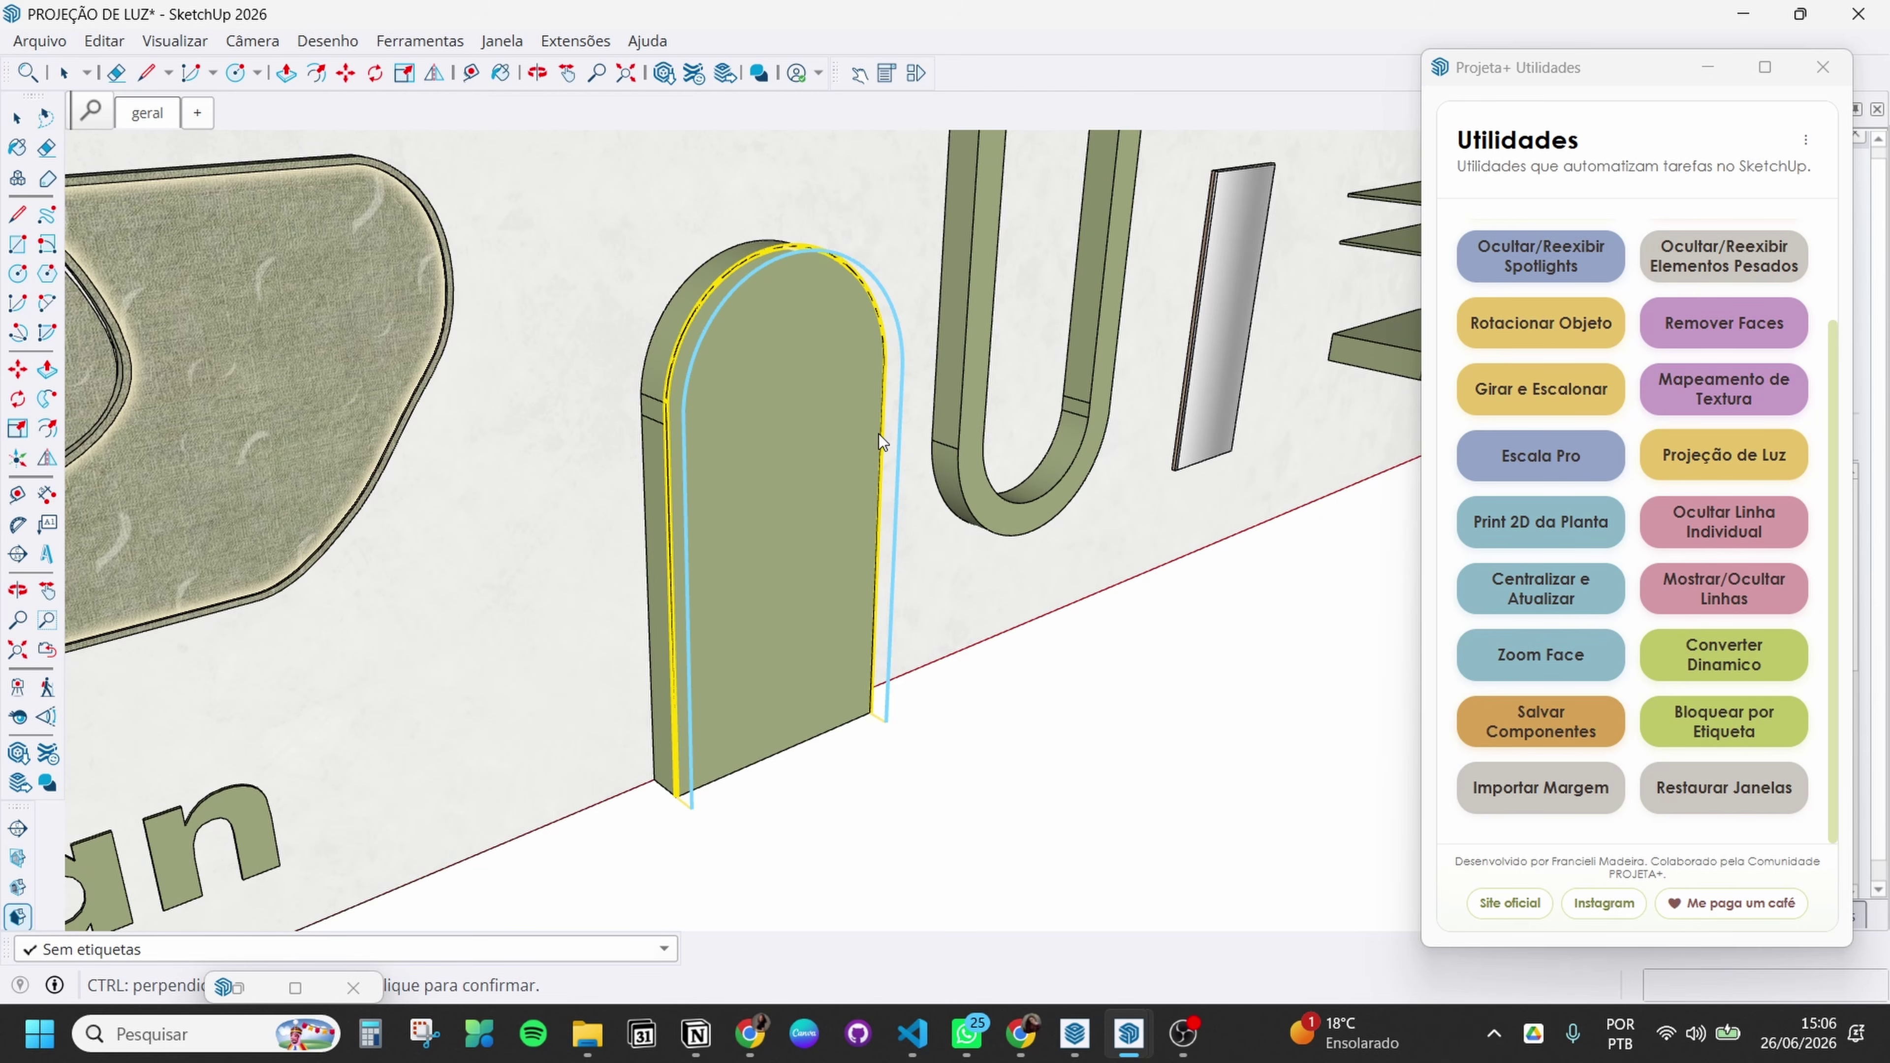
key("ctrl")
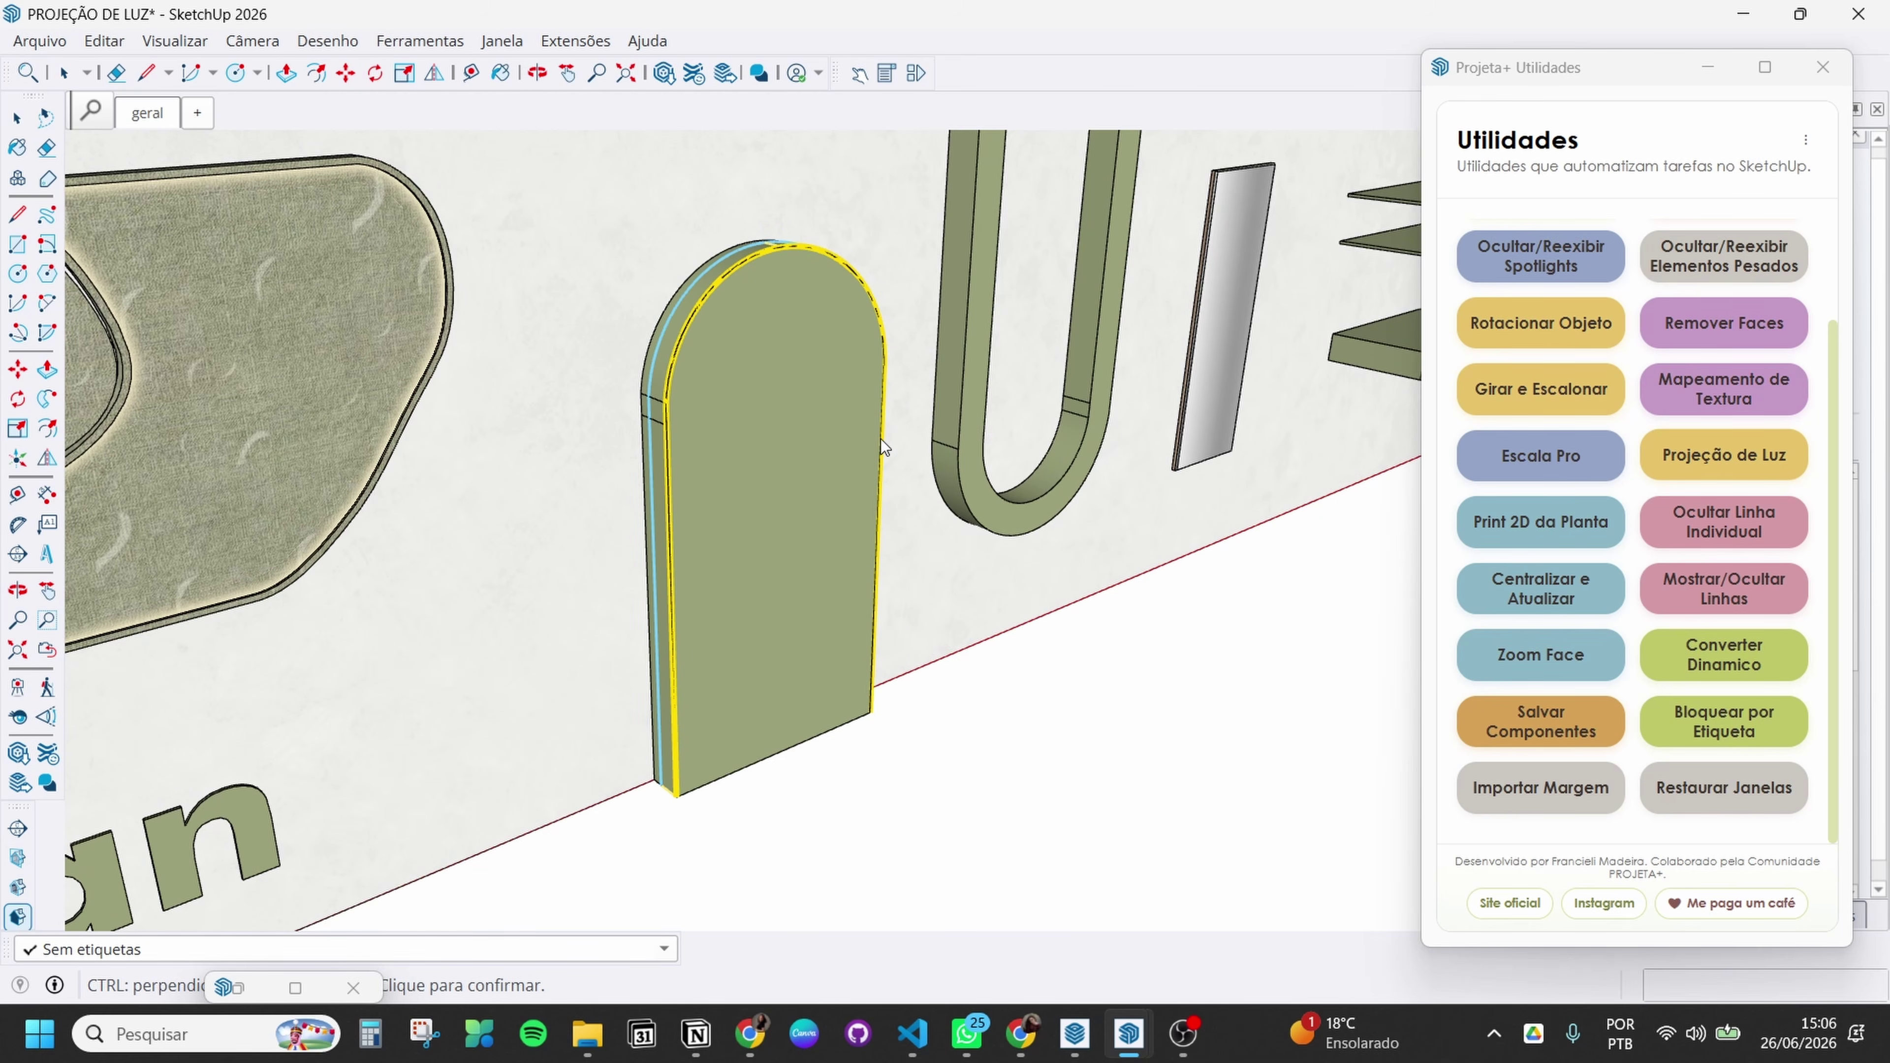
key("ctrl")
key("ctrl")
key("ctrl")
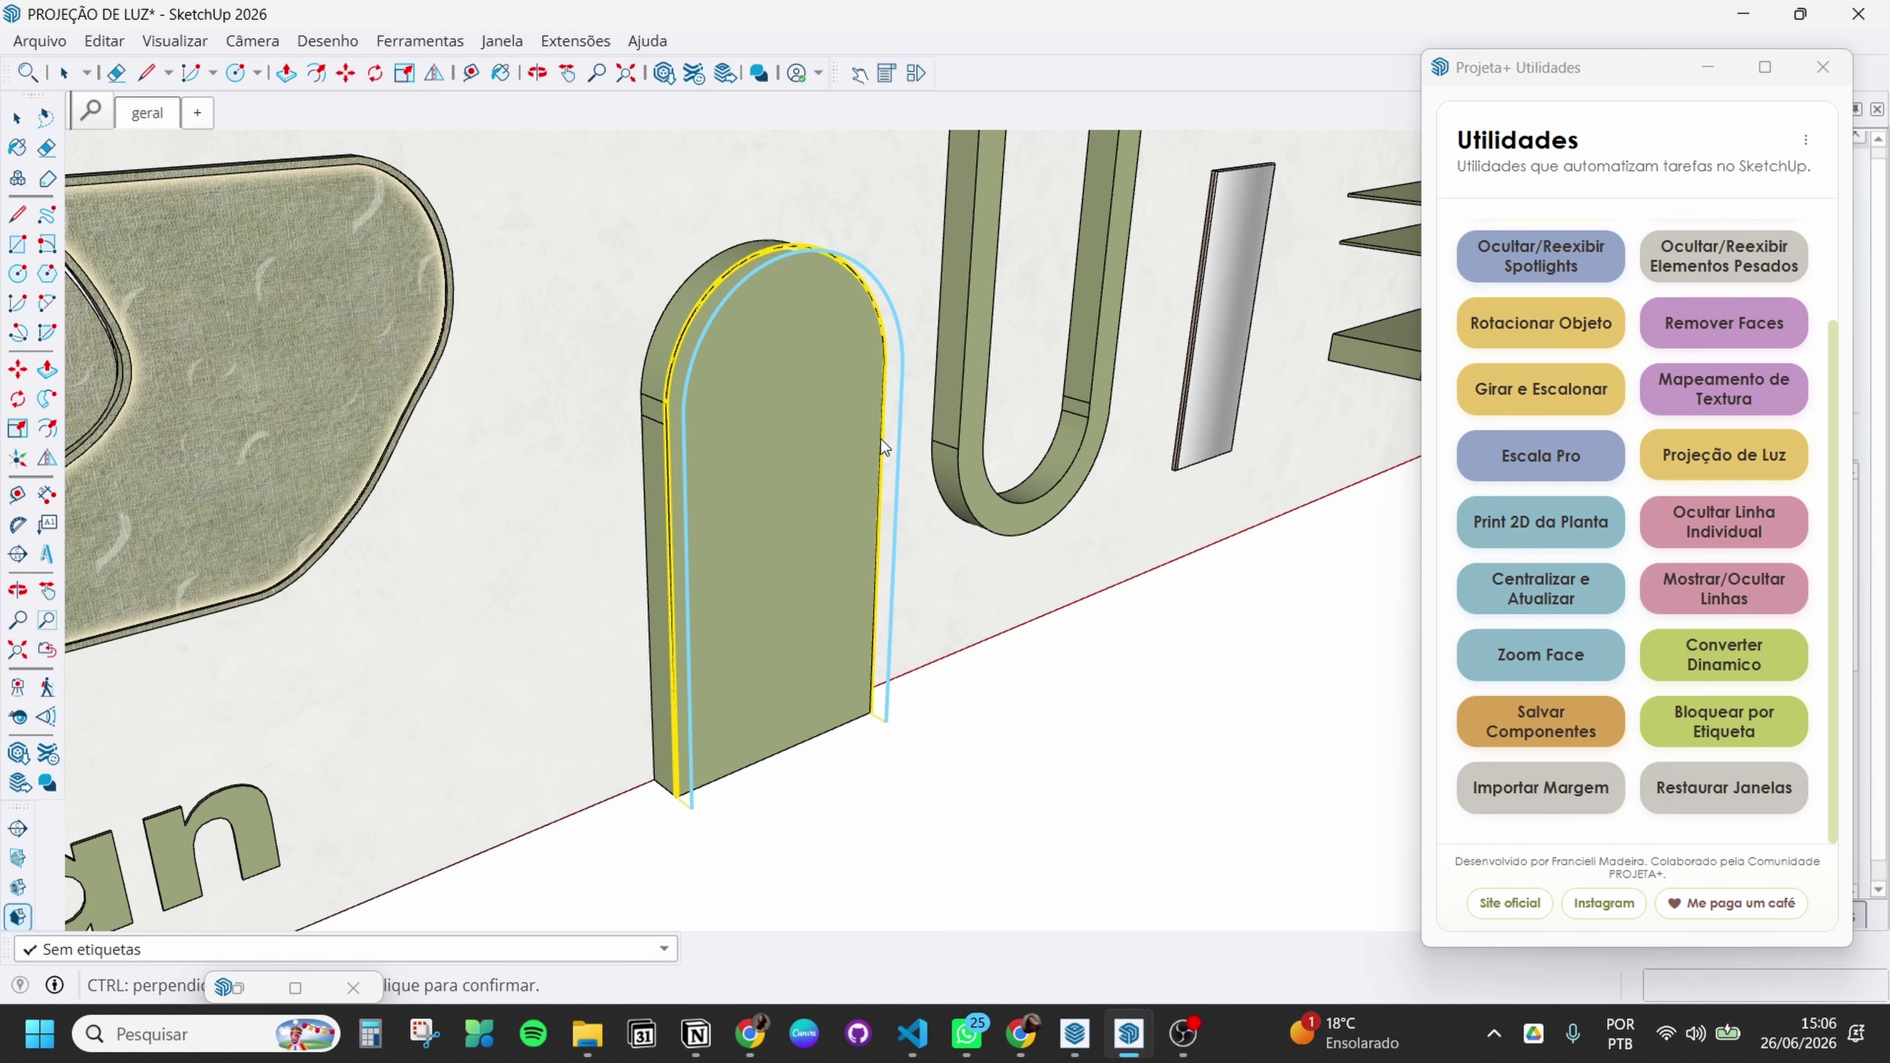
left_click(883, 488)
key("Return")
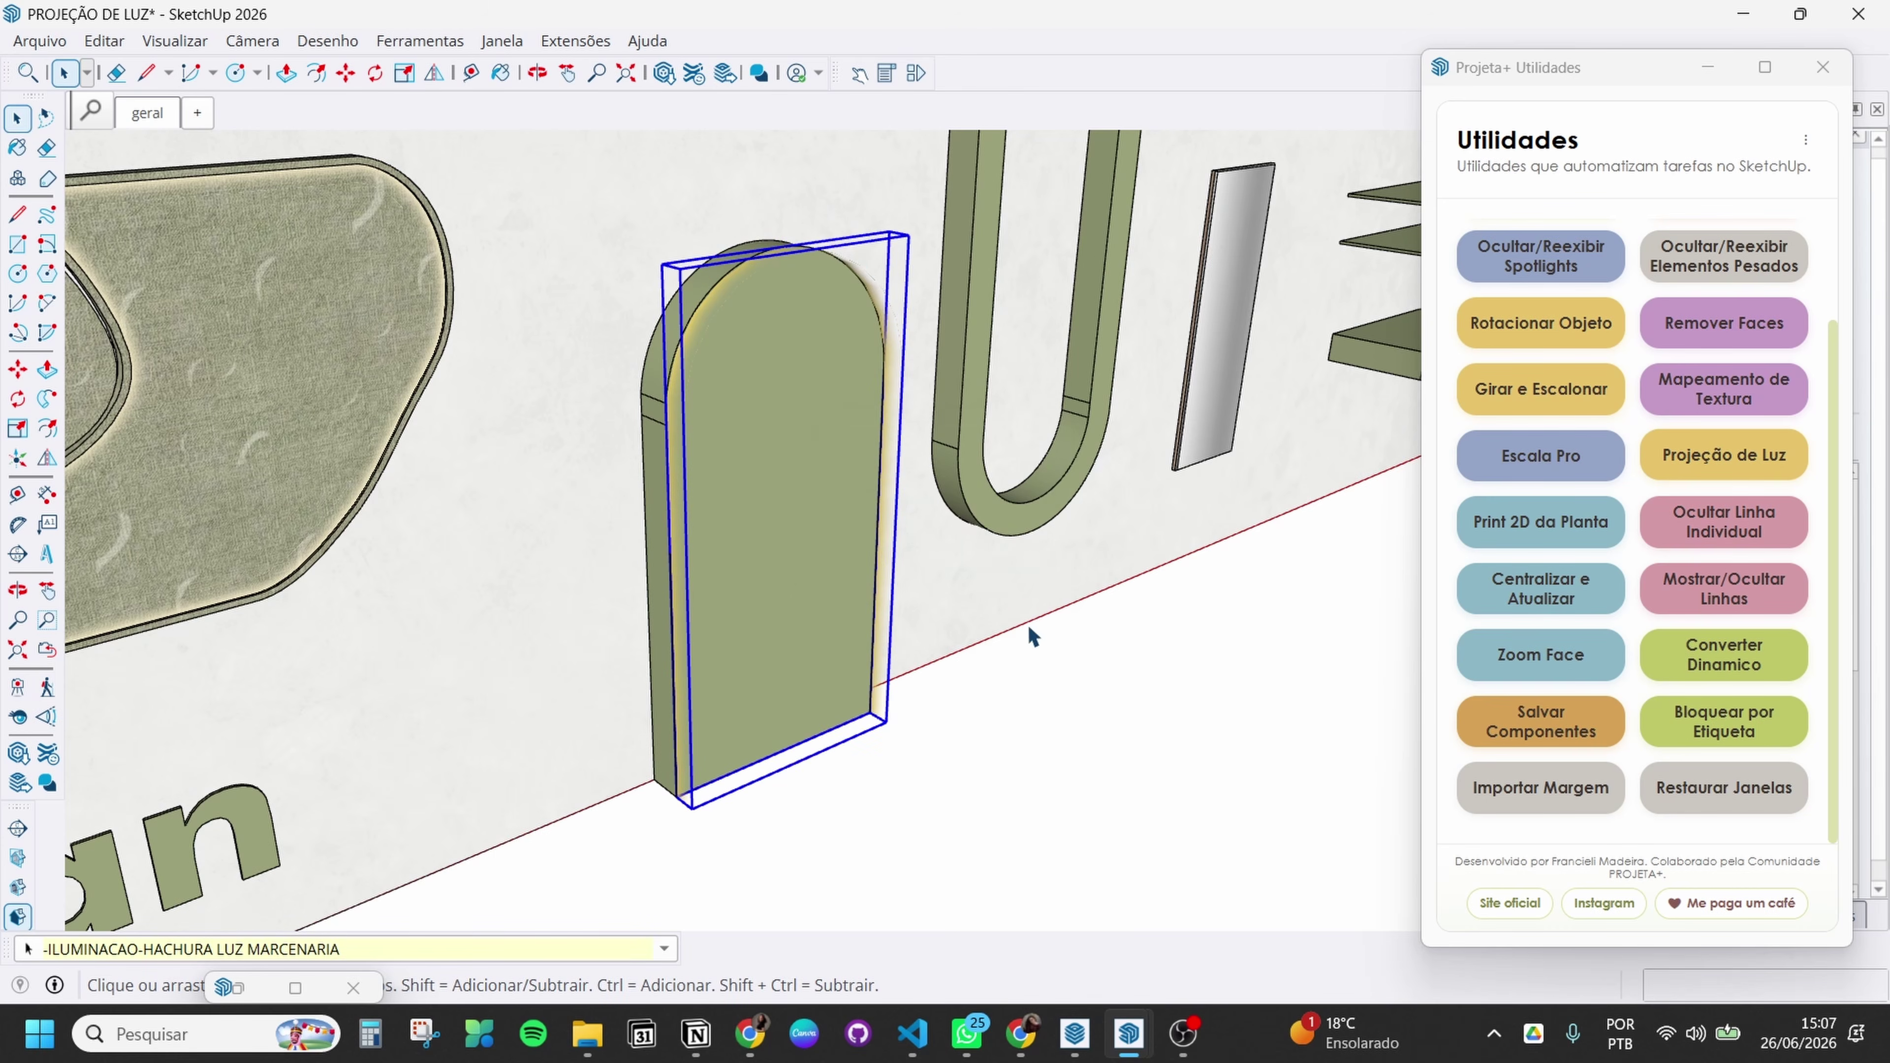
left_click(1029, 629)
scroll(641, 778, "up", 6)
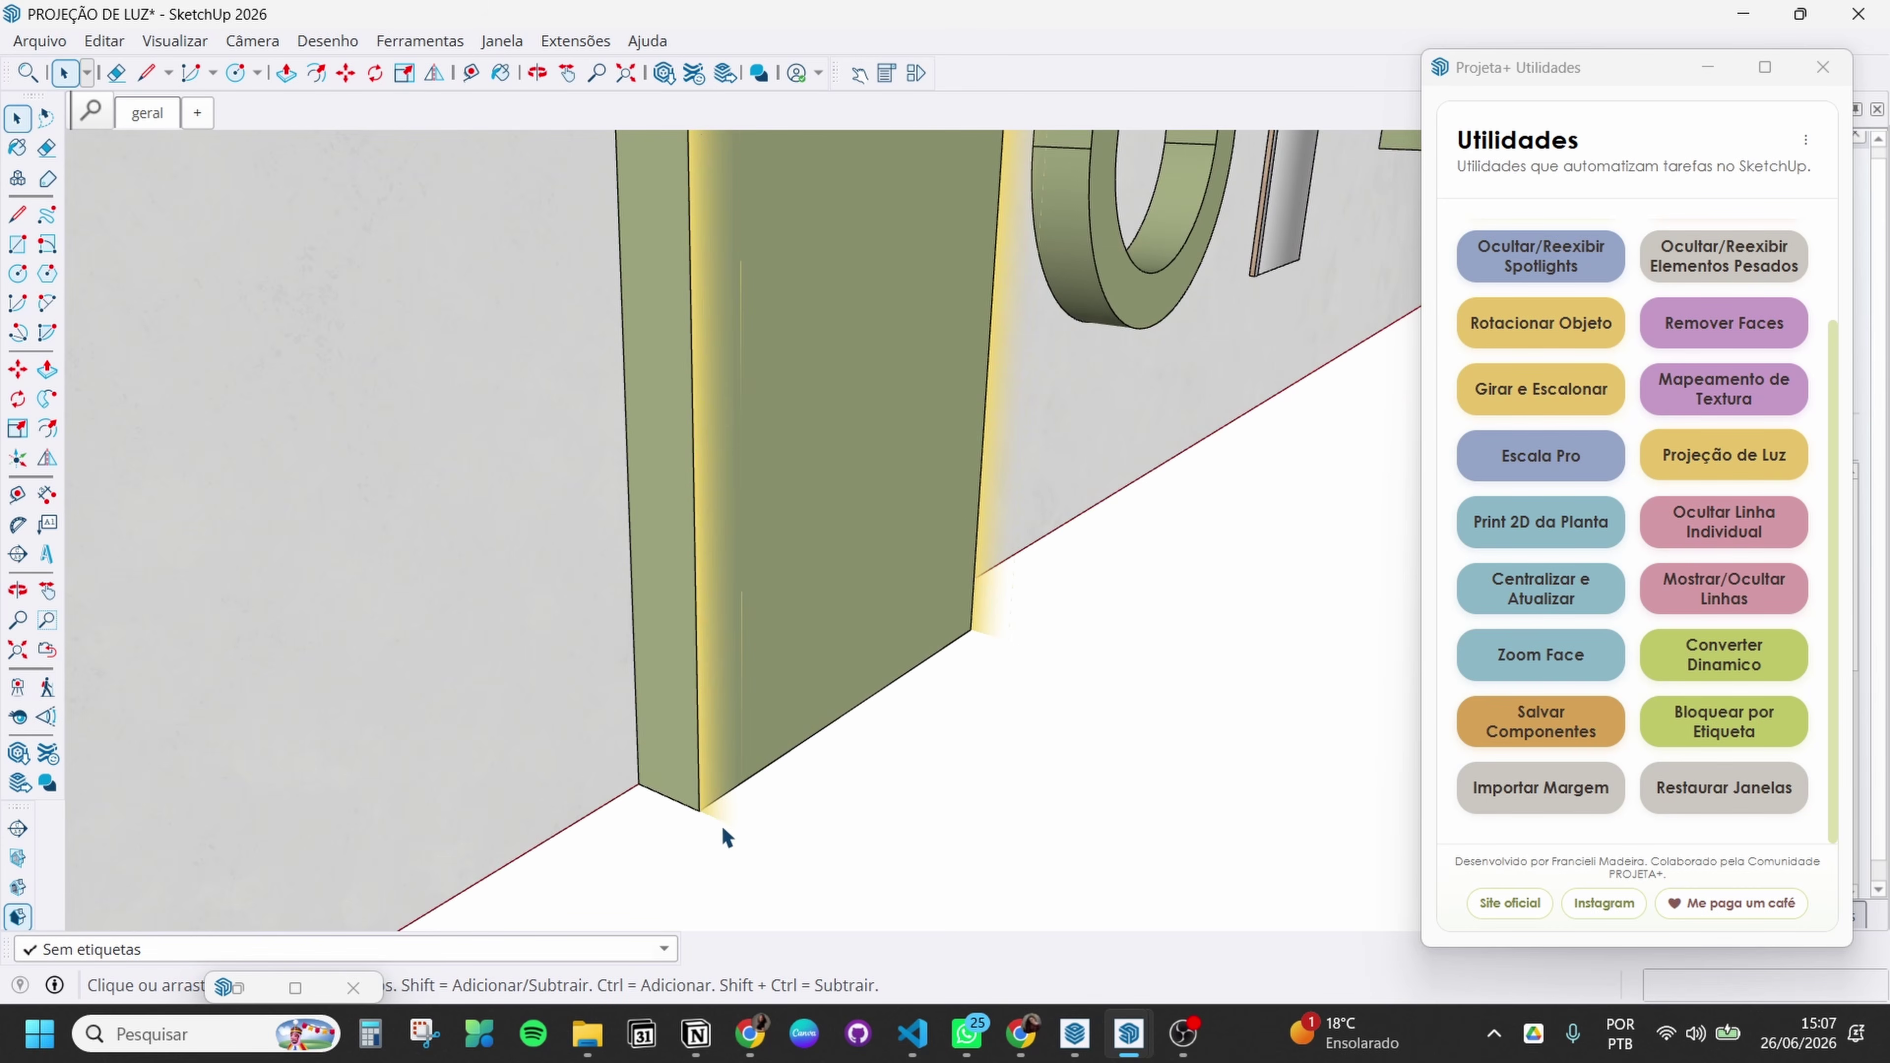
scroll(641, 862, "down", 3)
middle_click_drag(642, 862, 649, 752)
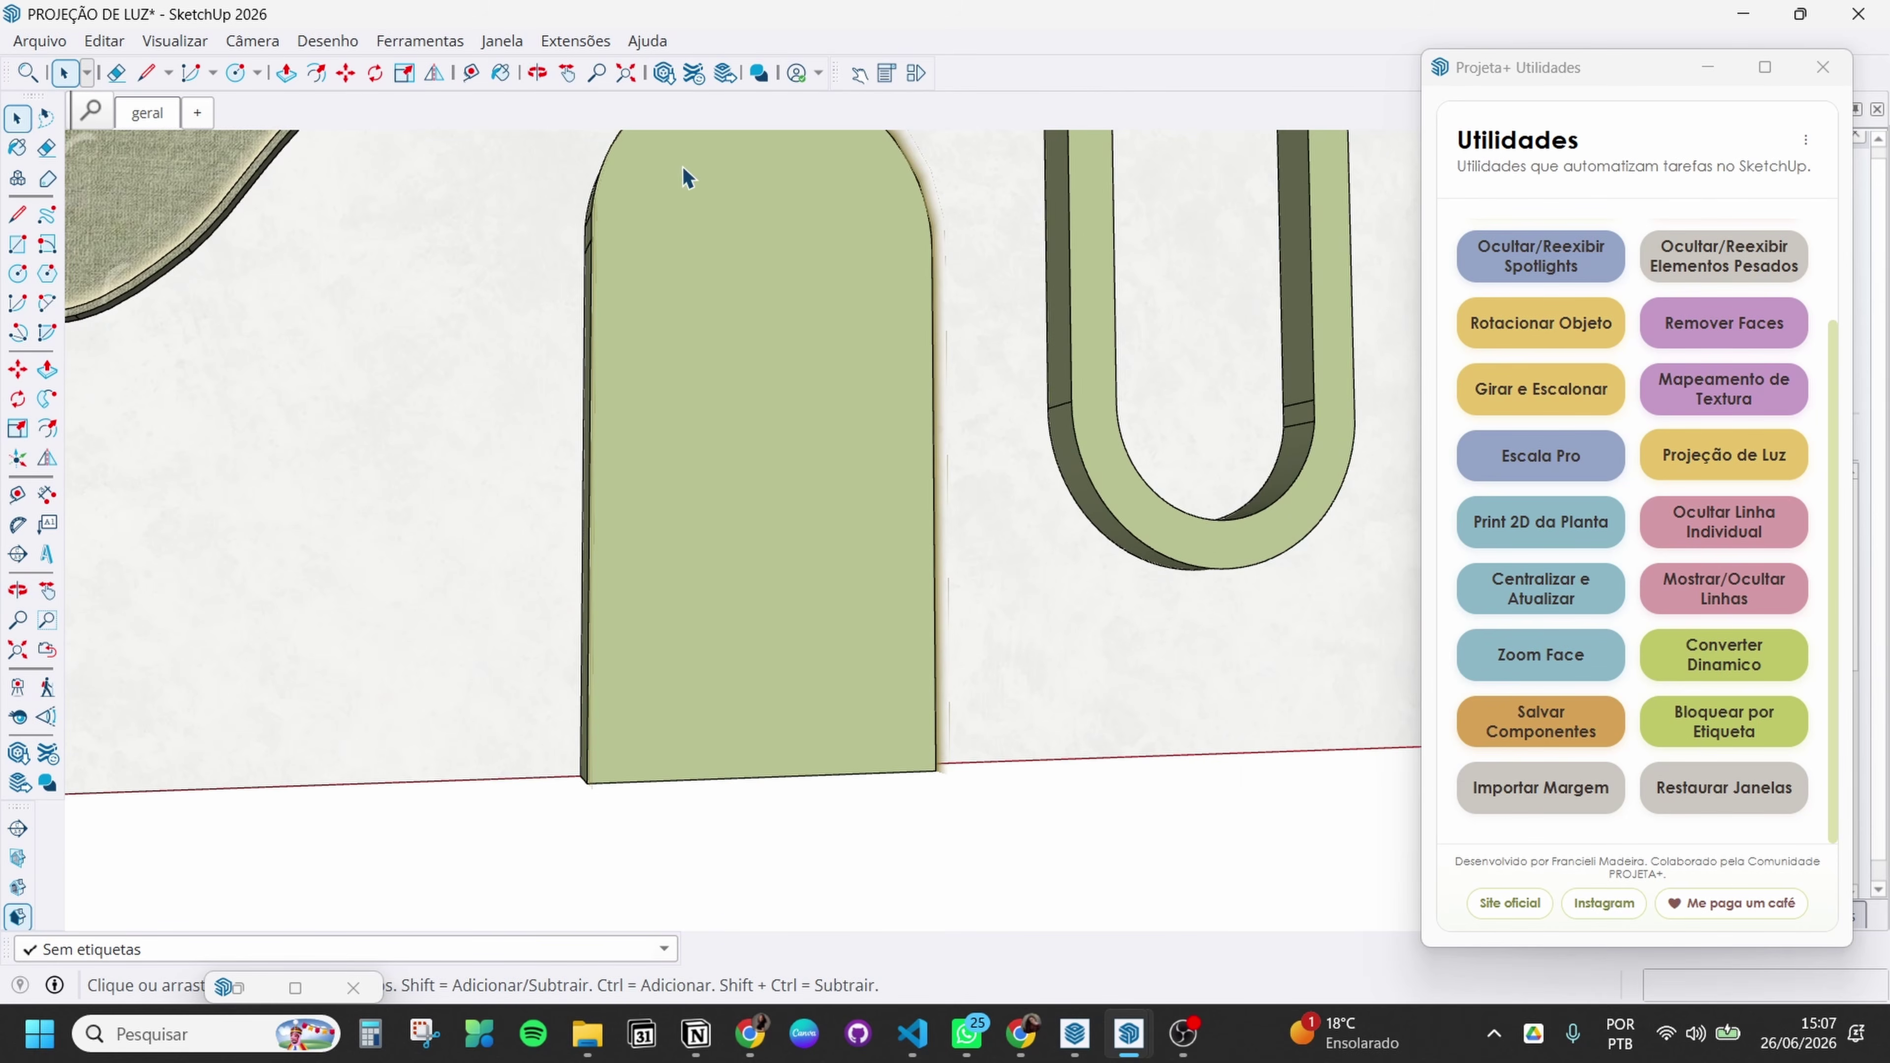
Start a Projeção de Luz on the inner front outline of the U-shaped frame with a 10 cm offset at 3000K
middle_click_drag(688, 177, 1165, 696)
middle_click_drag(957, 573, 445, 533)
scroll(599, 508, "up", 1)
scroll(737, 402, "up", 4)
middle_click_drag(737, 402, 506, 358, "shift")
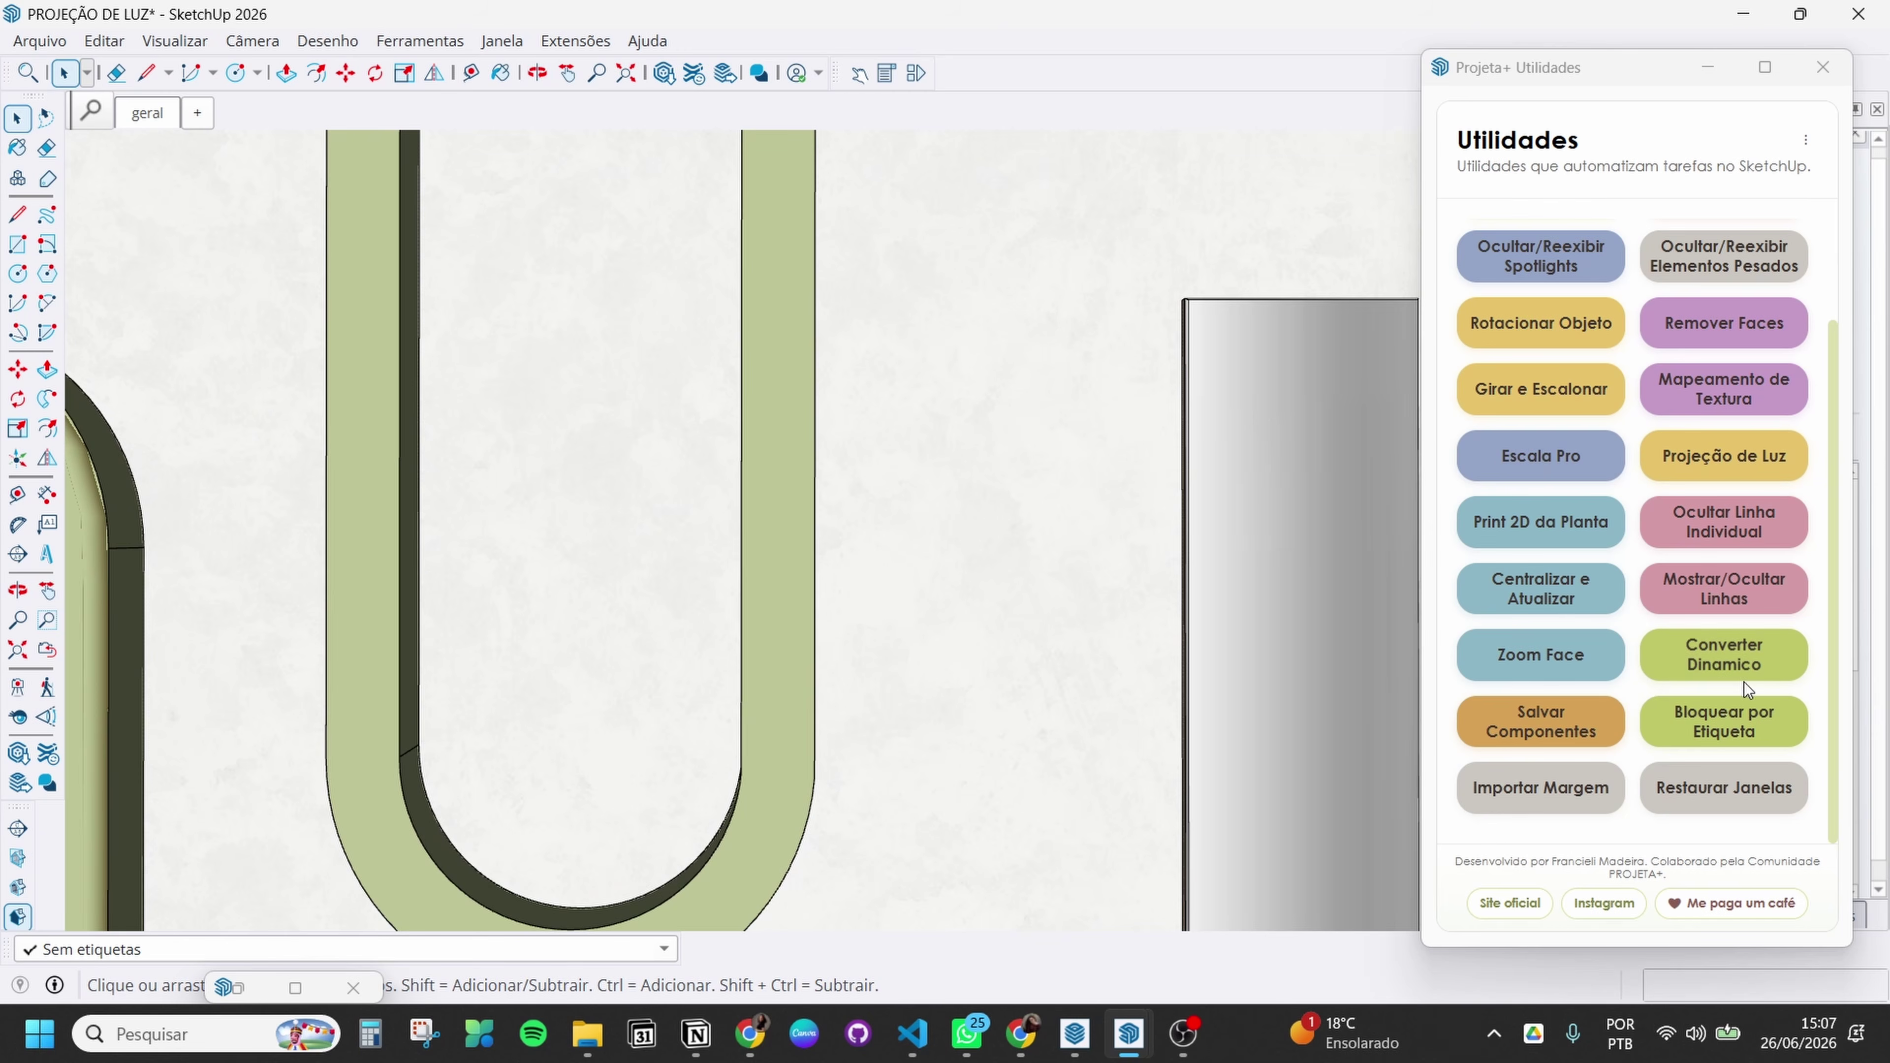
left_click(1725, 455)
left_click(1018, 587)
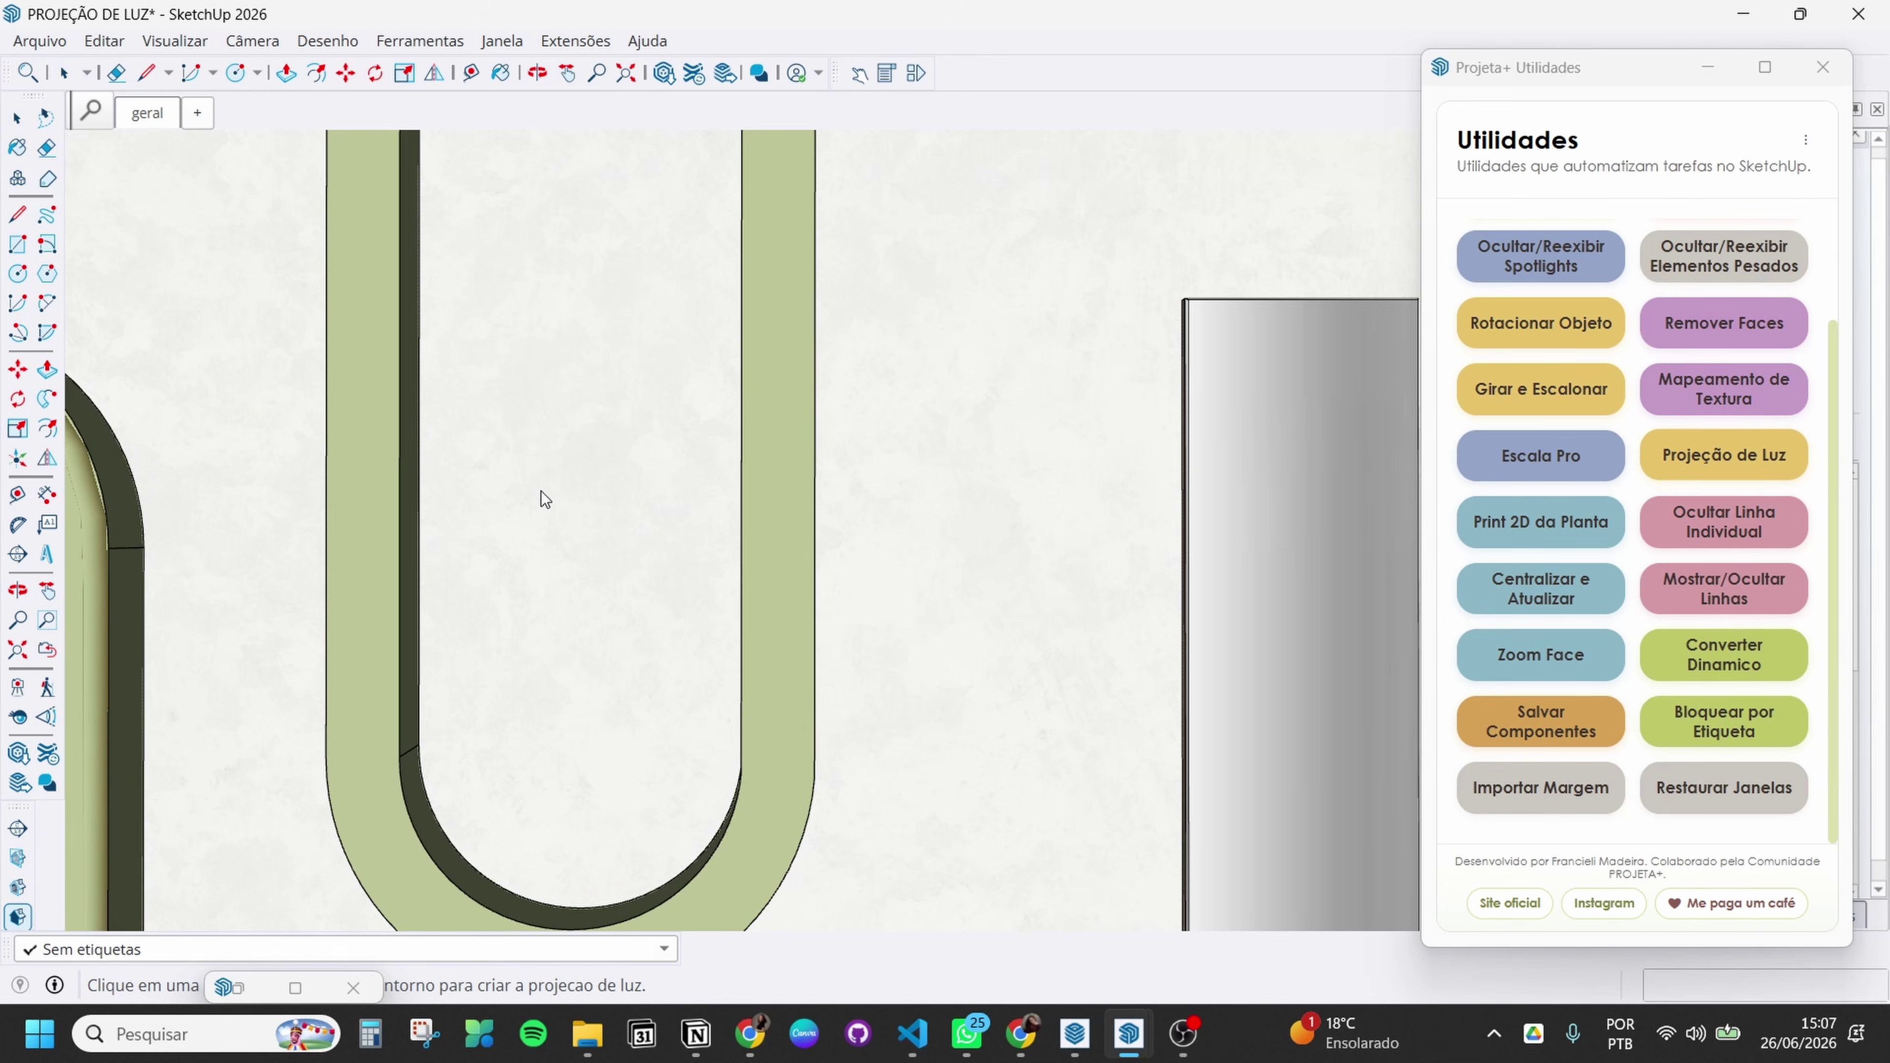
scroll(417, 451, "down", 3)
middle_click_drag(414, 562, 442, 543)
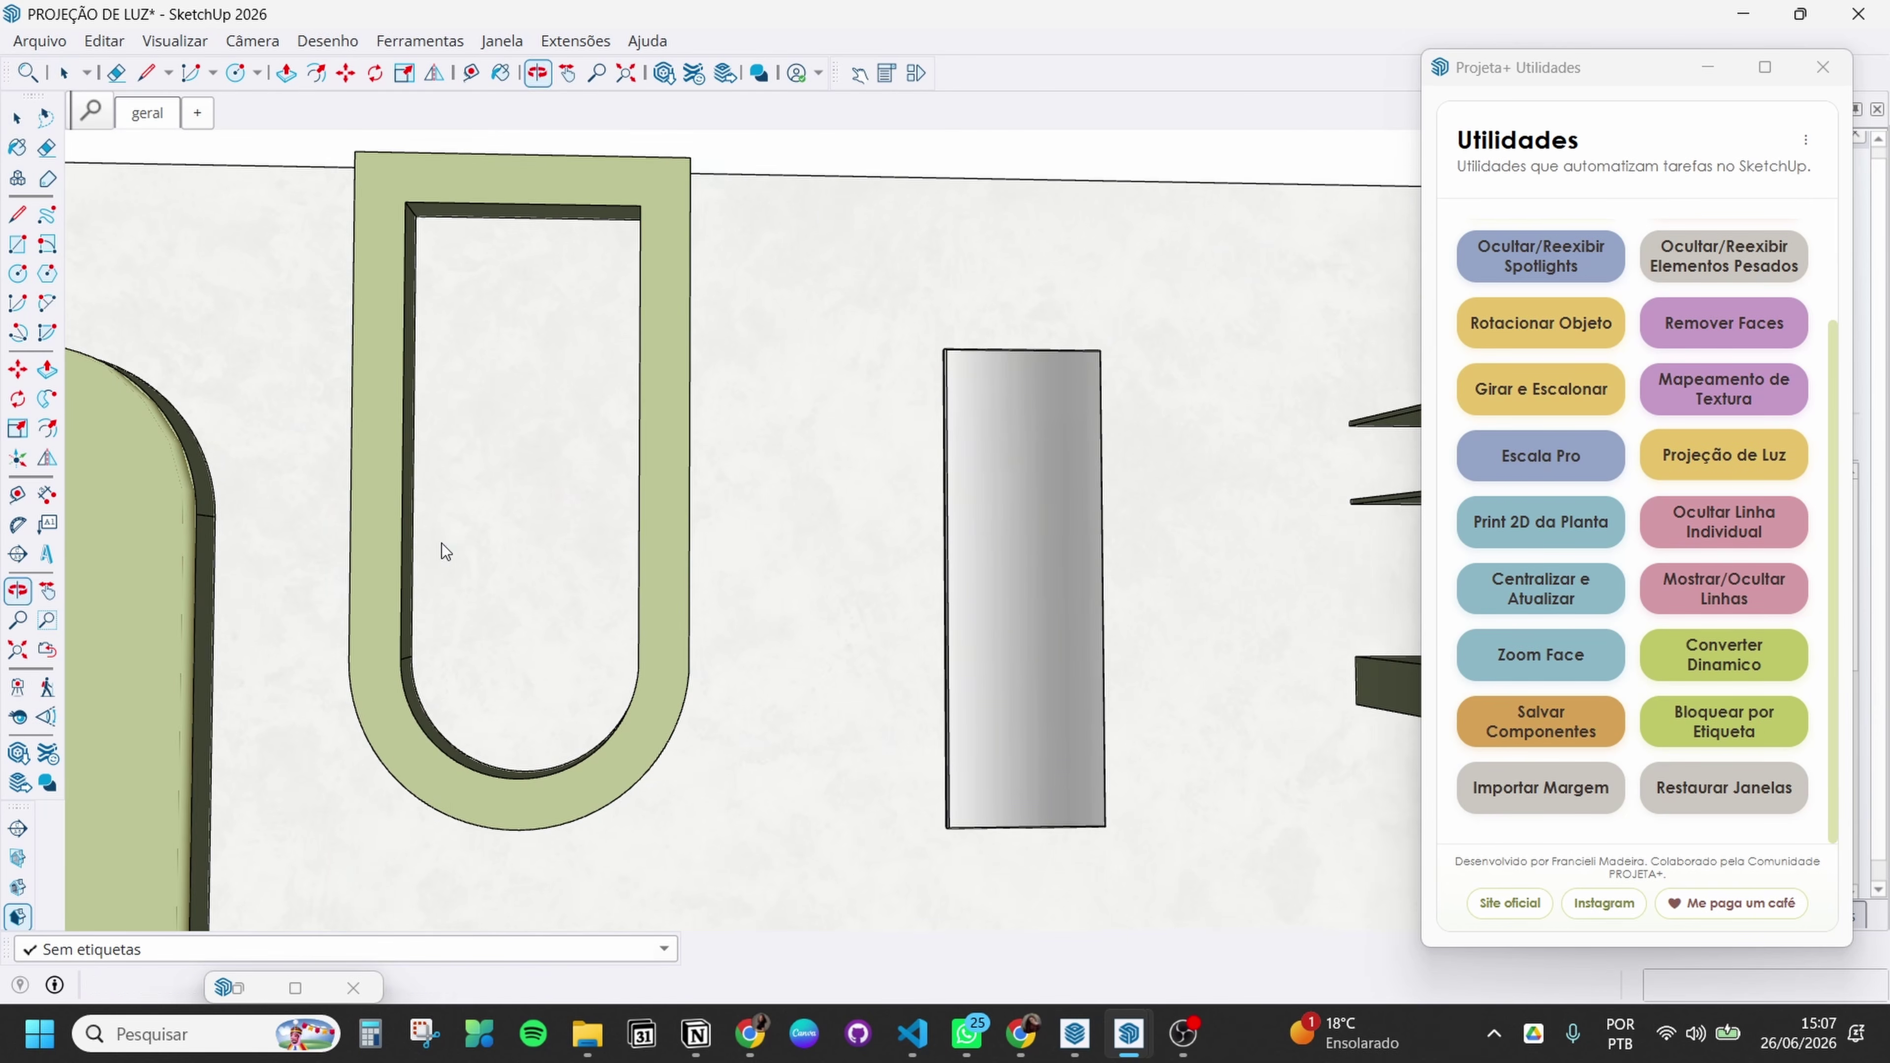
scroll(493, 213, "up", 2)
middle_click_drag(477, 209, 396, 308)
scroll(623, 510, "down", 2)
middle_click_drag(623, 510, 725, 387)
scroll(666, 268, "up", 2)
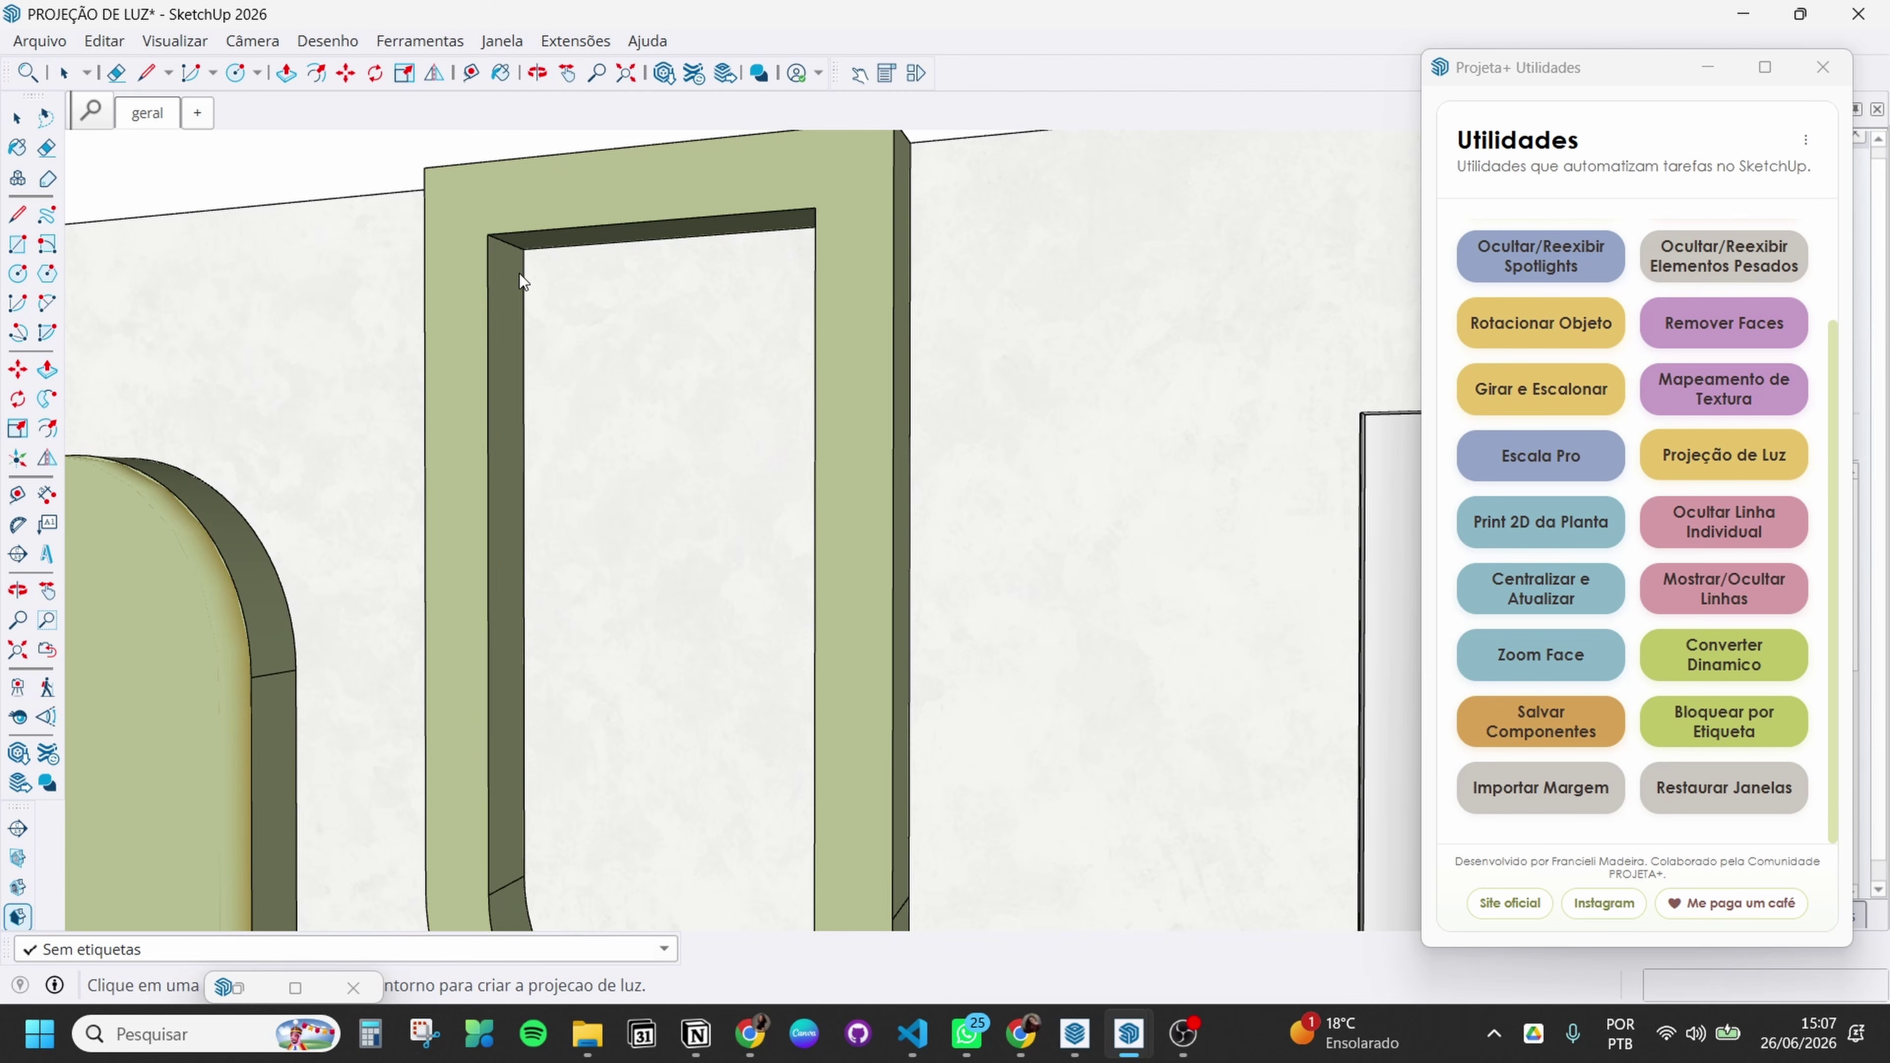
middle_click_drag(508, 404, 555, 761)
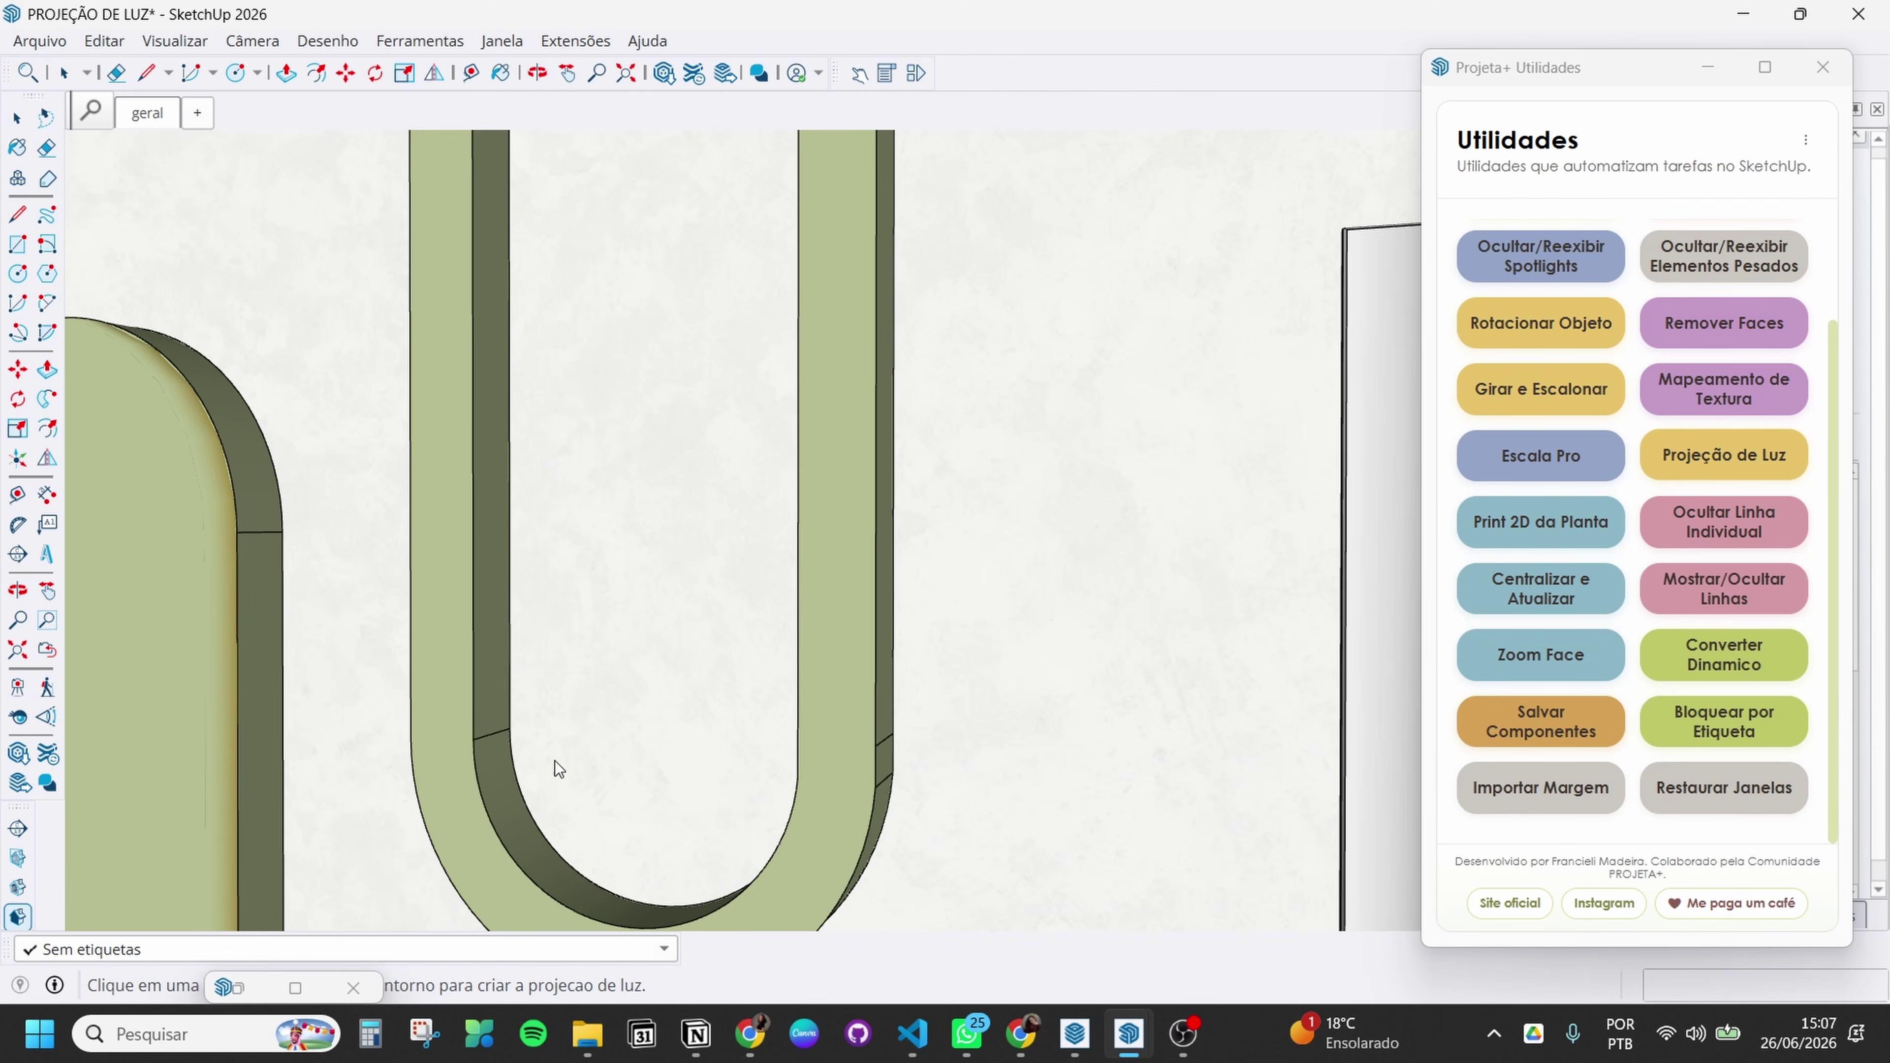
left_click(487, 818)
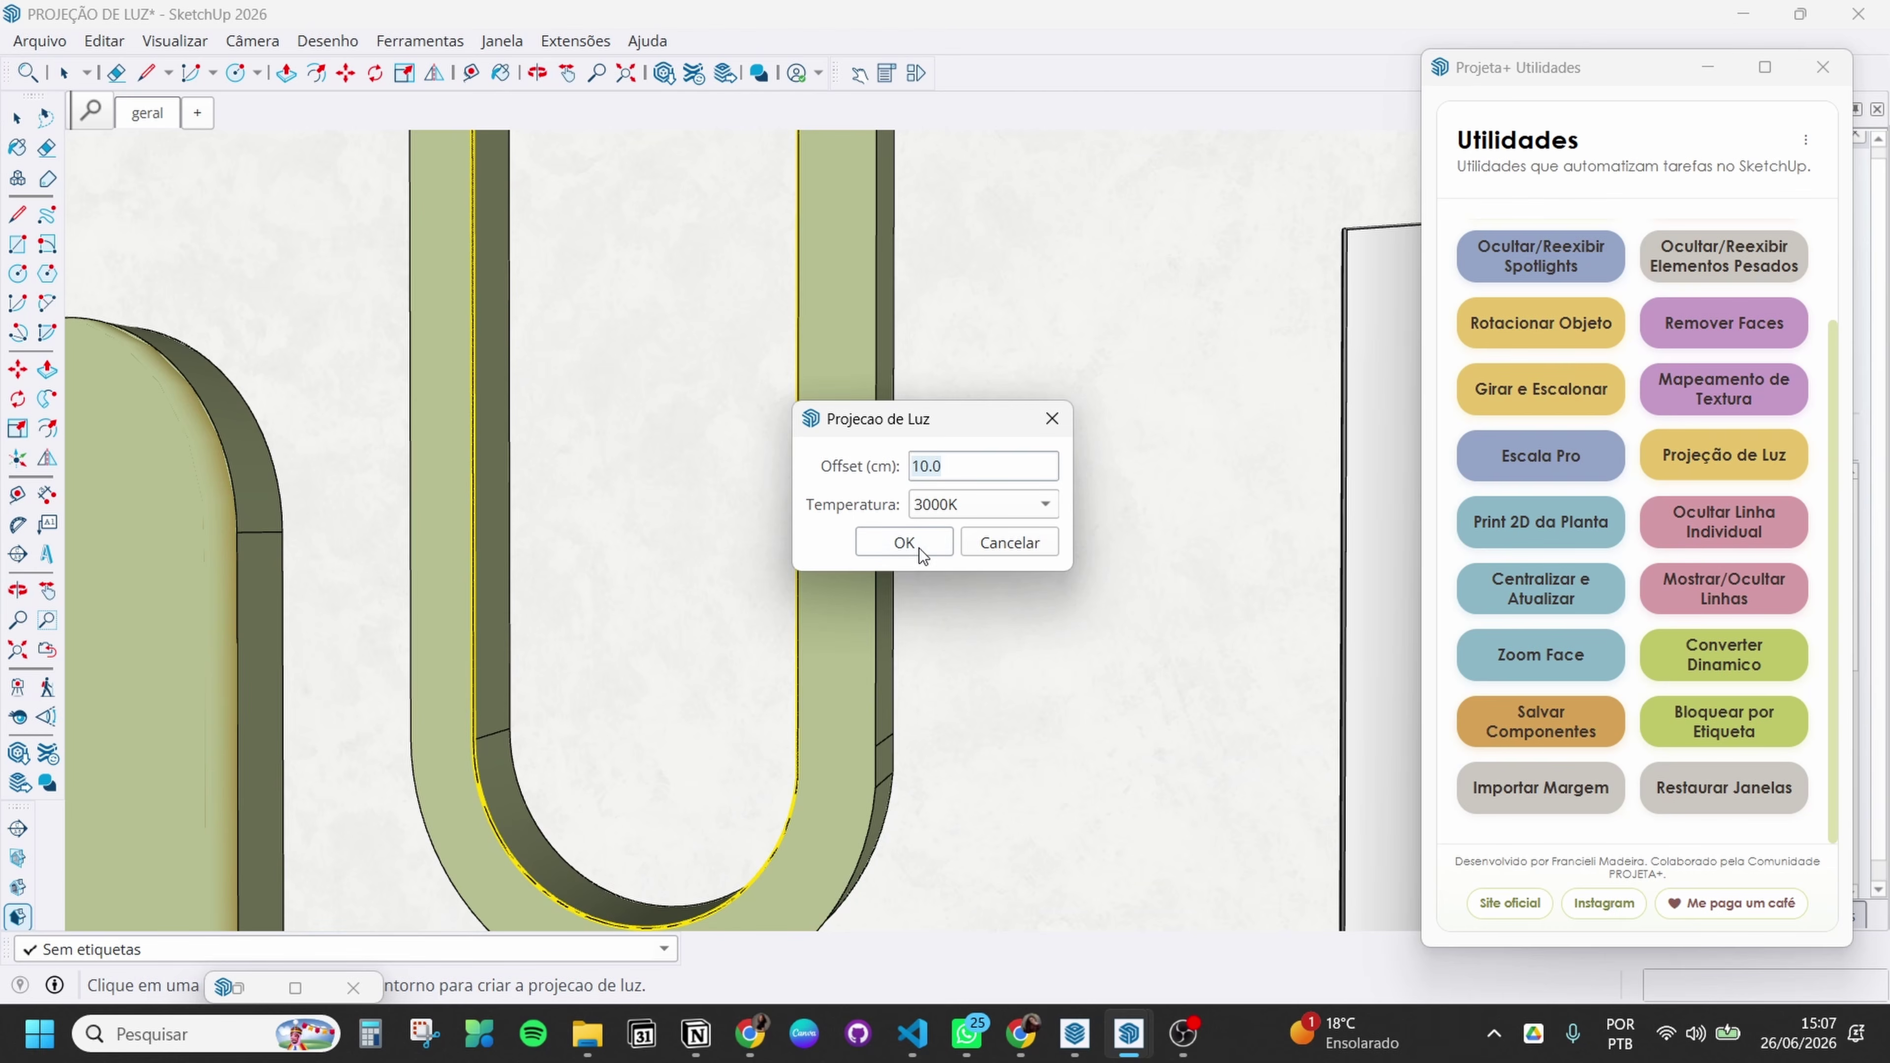
left_click(919, 545)
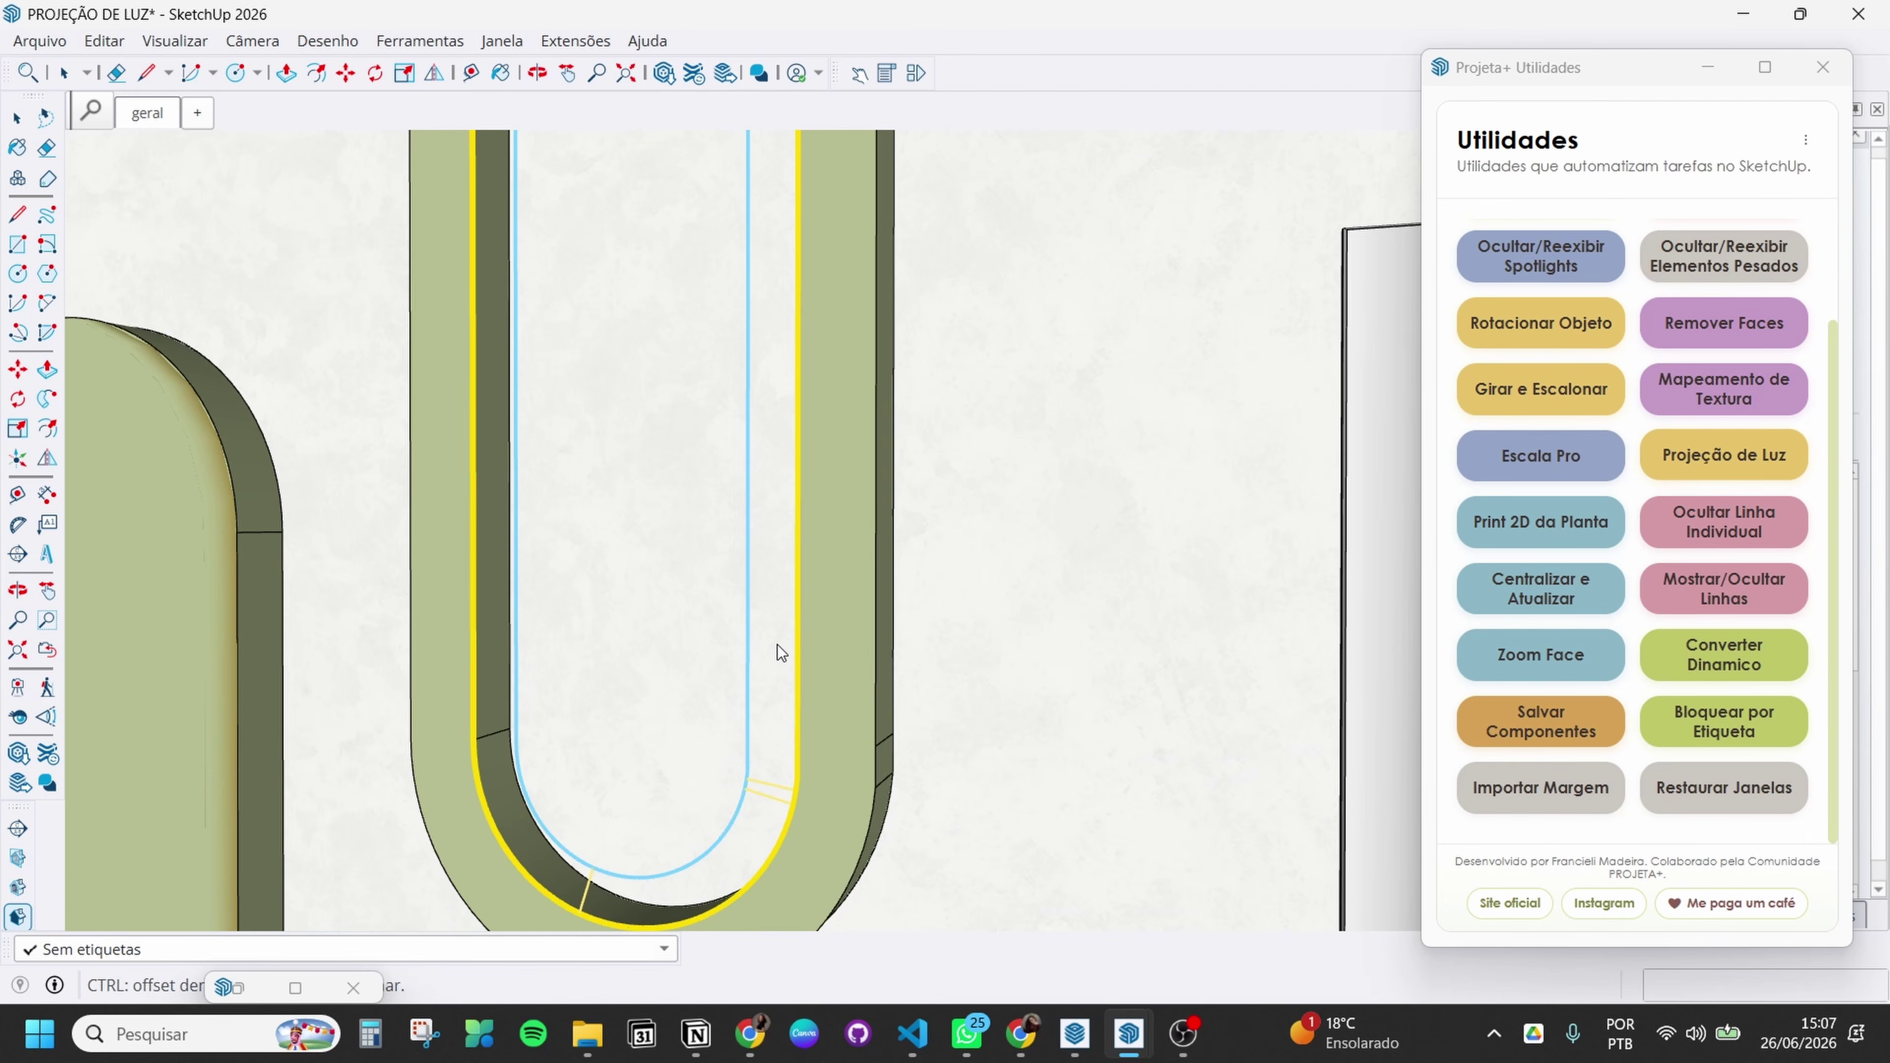
Create the frame's light projection with the offset pointing into the opening
middle_click_drag(777, 646, 914, 670)
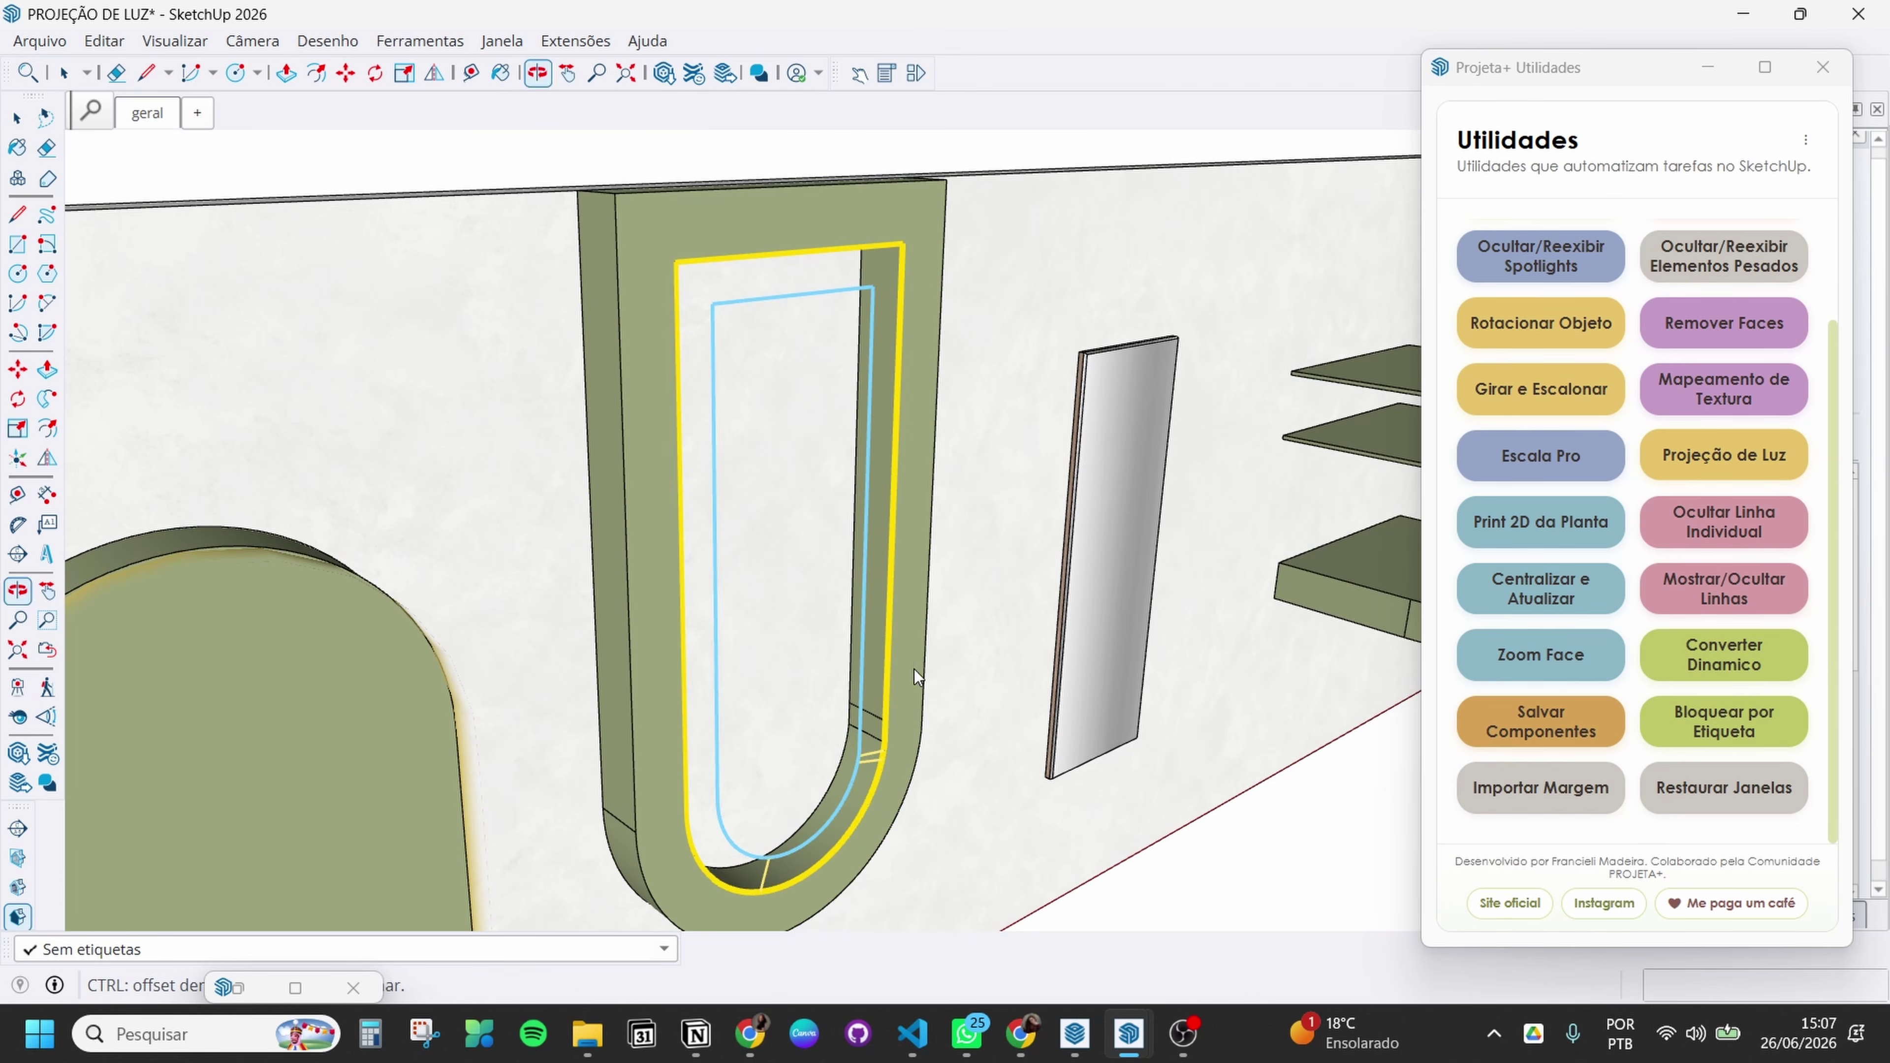
left_click(893, 608)
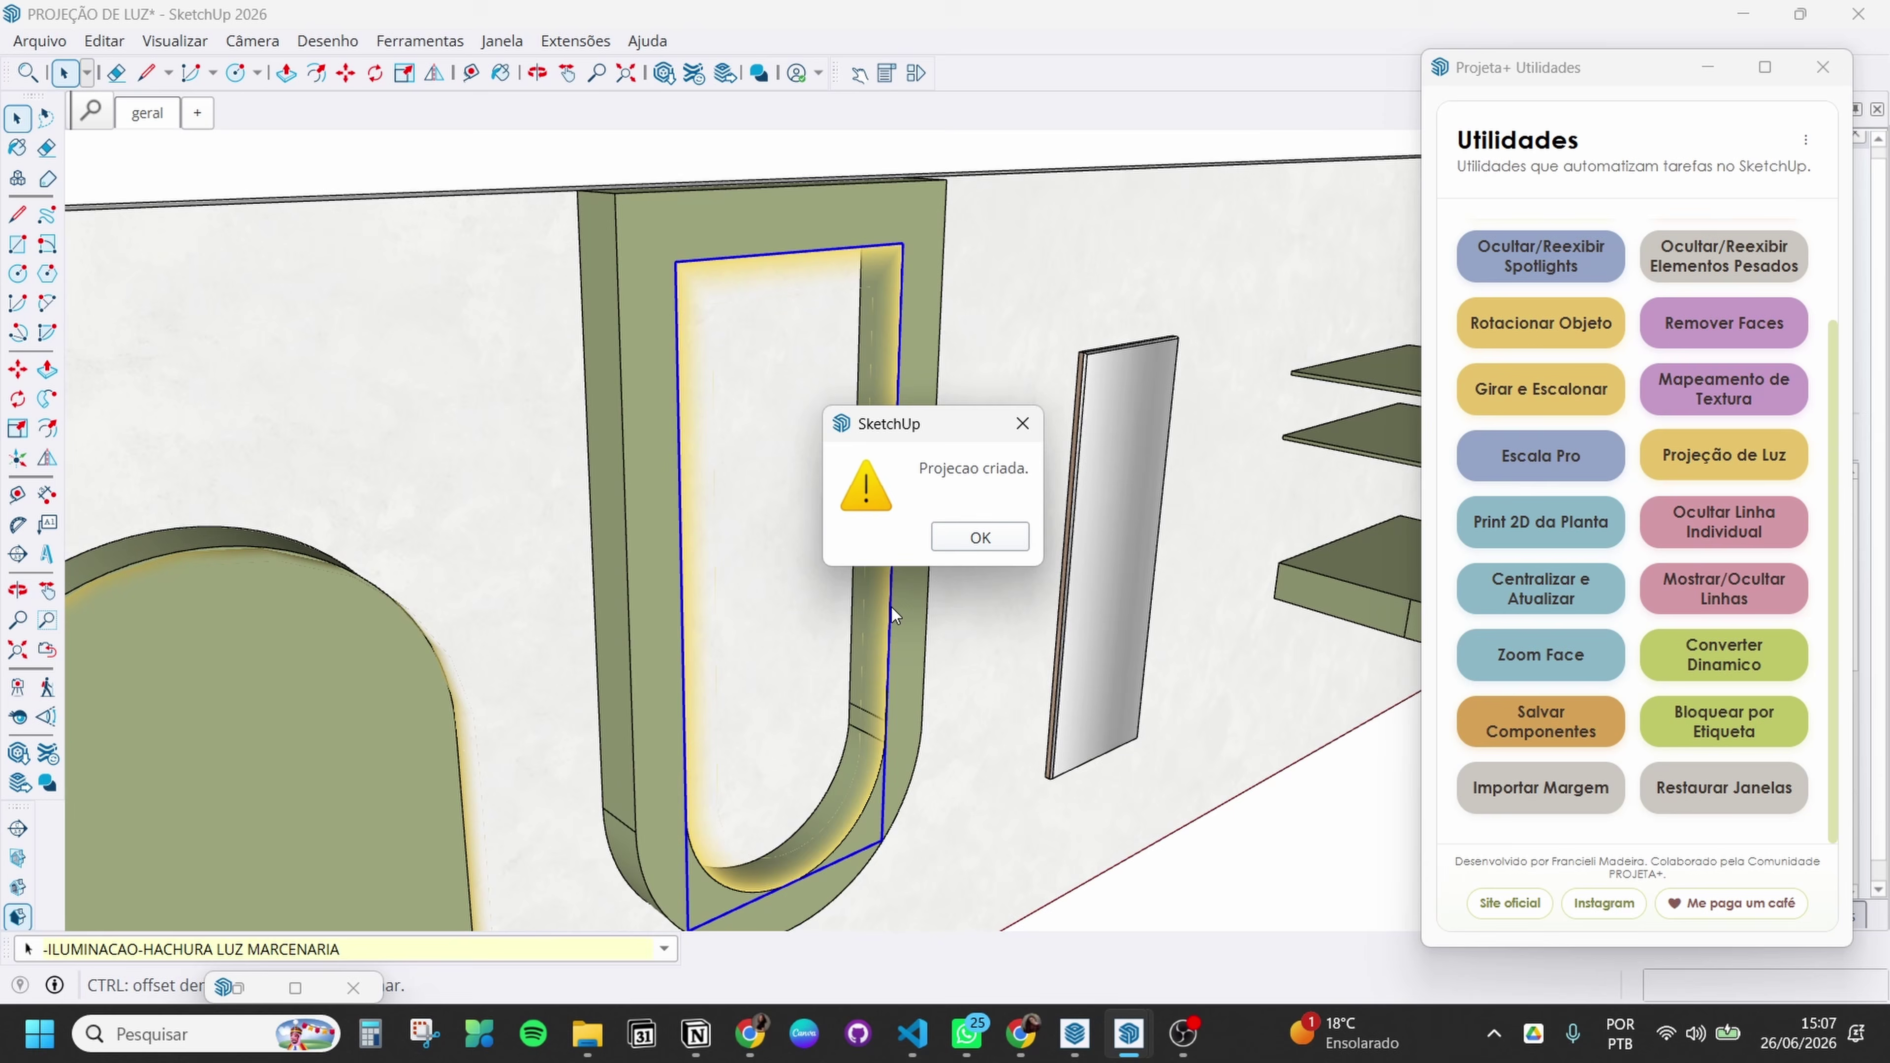
left_click(964, 544)
Move the light projection back through the frame's opening to the wall behind it
scroll(867, 704, "up", 3)
key("n")
middle_click_drag(854, 668, 861, 675)
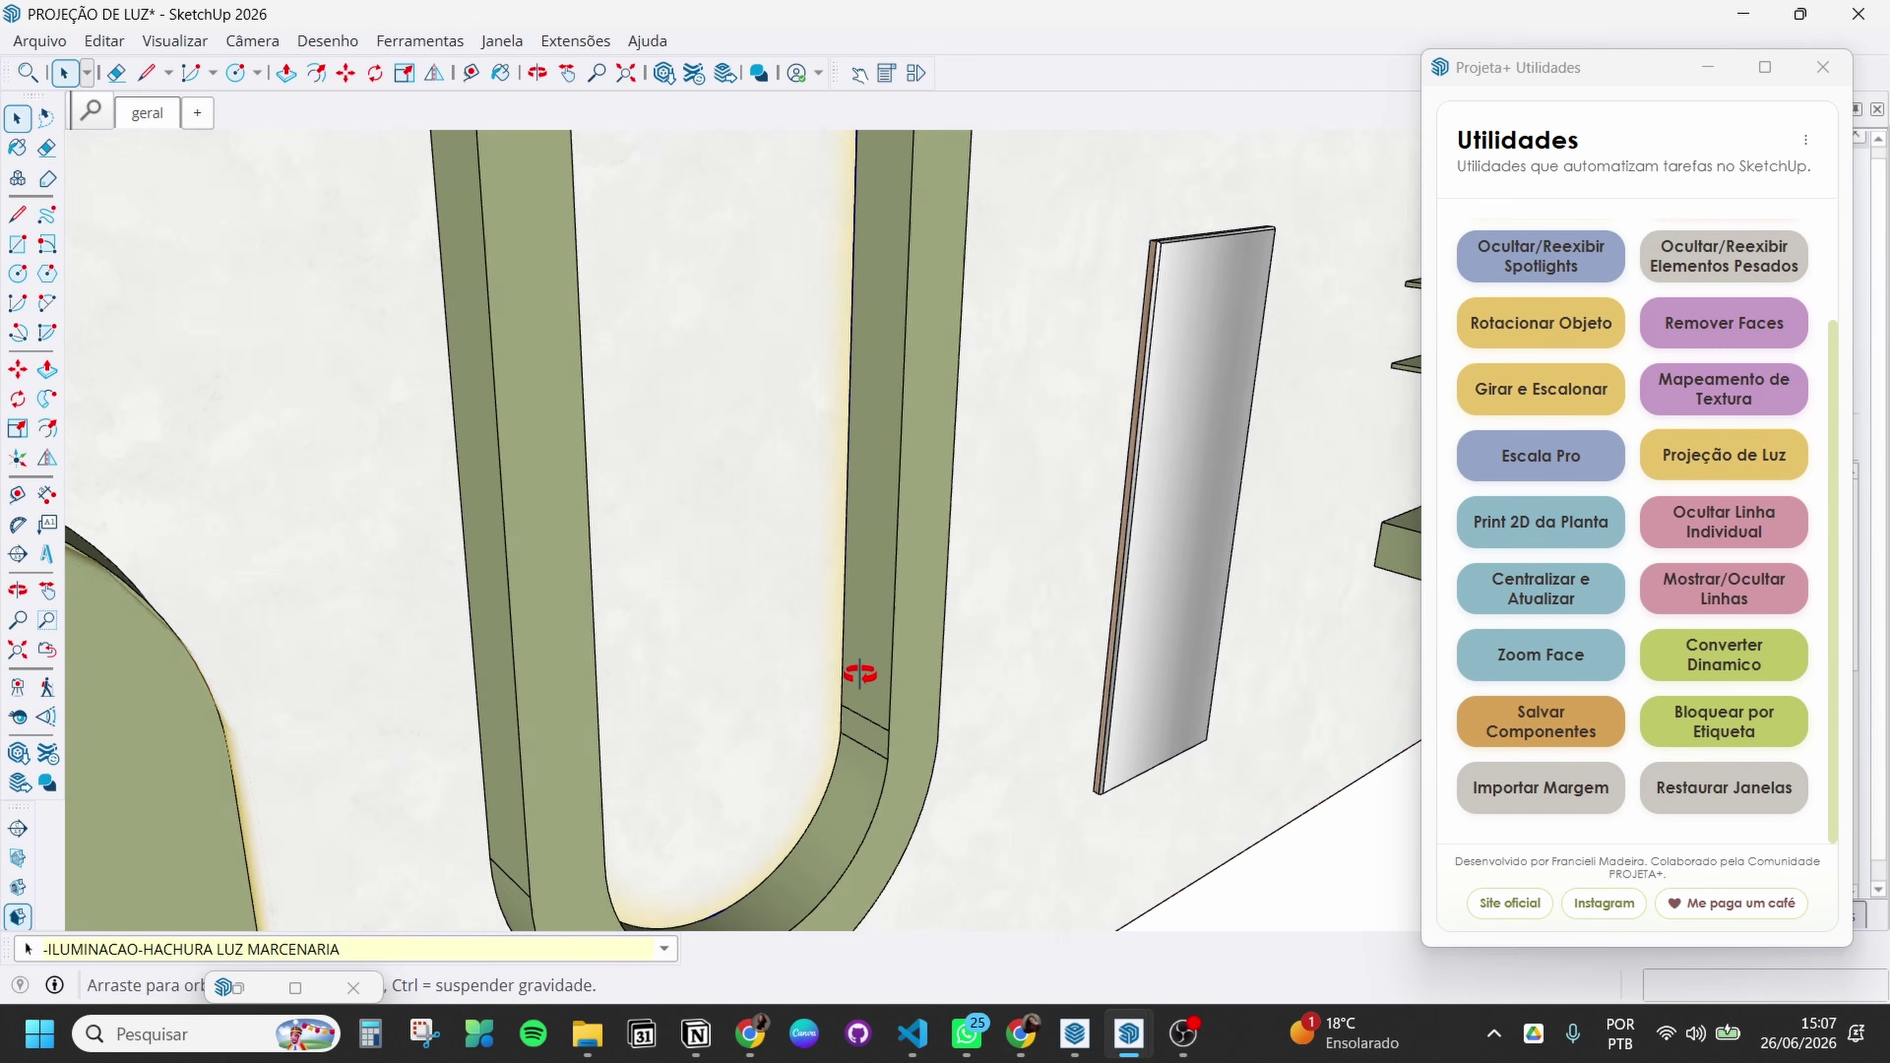
scroll(864, 689, "down", 3)
key("m")
left_click(1243, 873)
left_click(1282, 884)
middle_click_drag(1258, 878, 1079, 822)
Hide the wall and open the mirror's group for editing from behind
scroll(1072, 804, "down", 3)
key("space")
left_click(1025, 372)
middle_click_drag(990, 532, 683, 642)
scroll(940, 429, "up", 3)
middle_click_drag(939, 429, 502, 422)
scroll(266, 420, "down", 3)
double_click(502, 422)
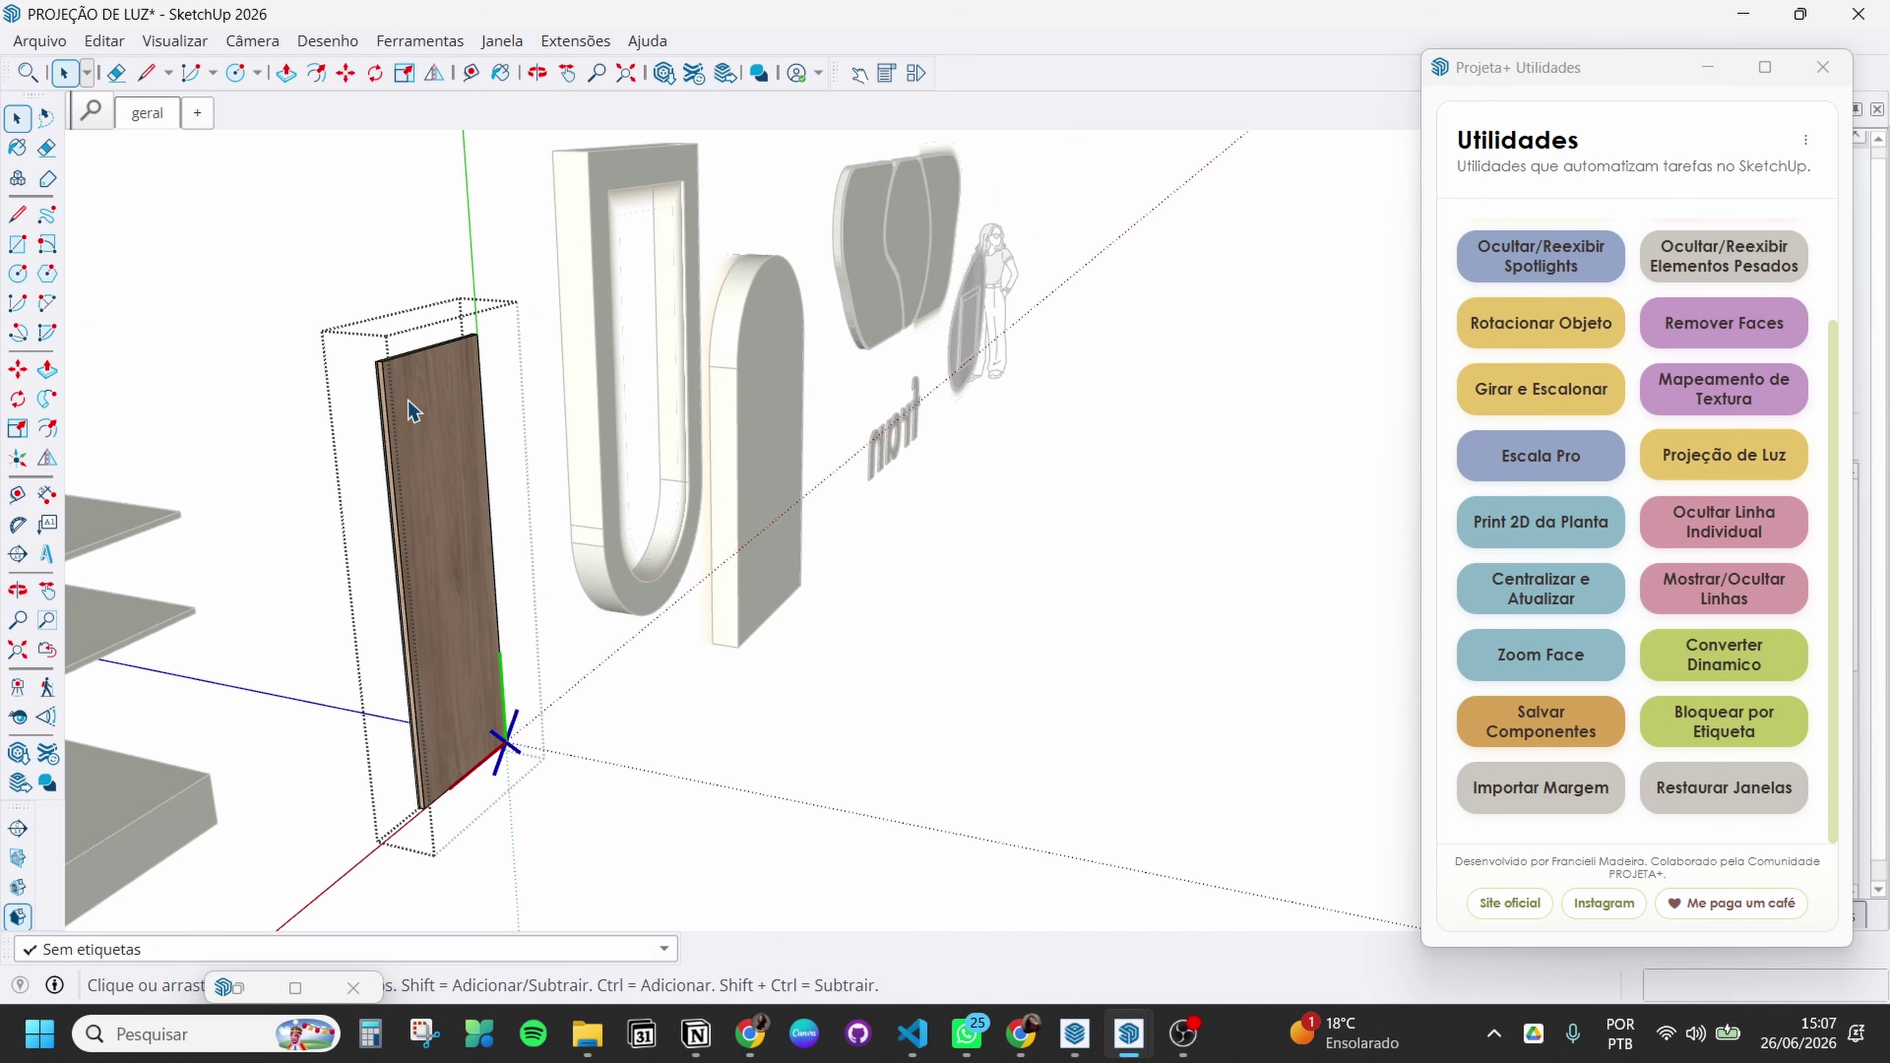
Offset the outline of the mirror's wooden back face inward to form a narrow border around it
scroll(402, 389, "up", 4)
left_click(402, 389)
scroll(414, 355, "up", 2)
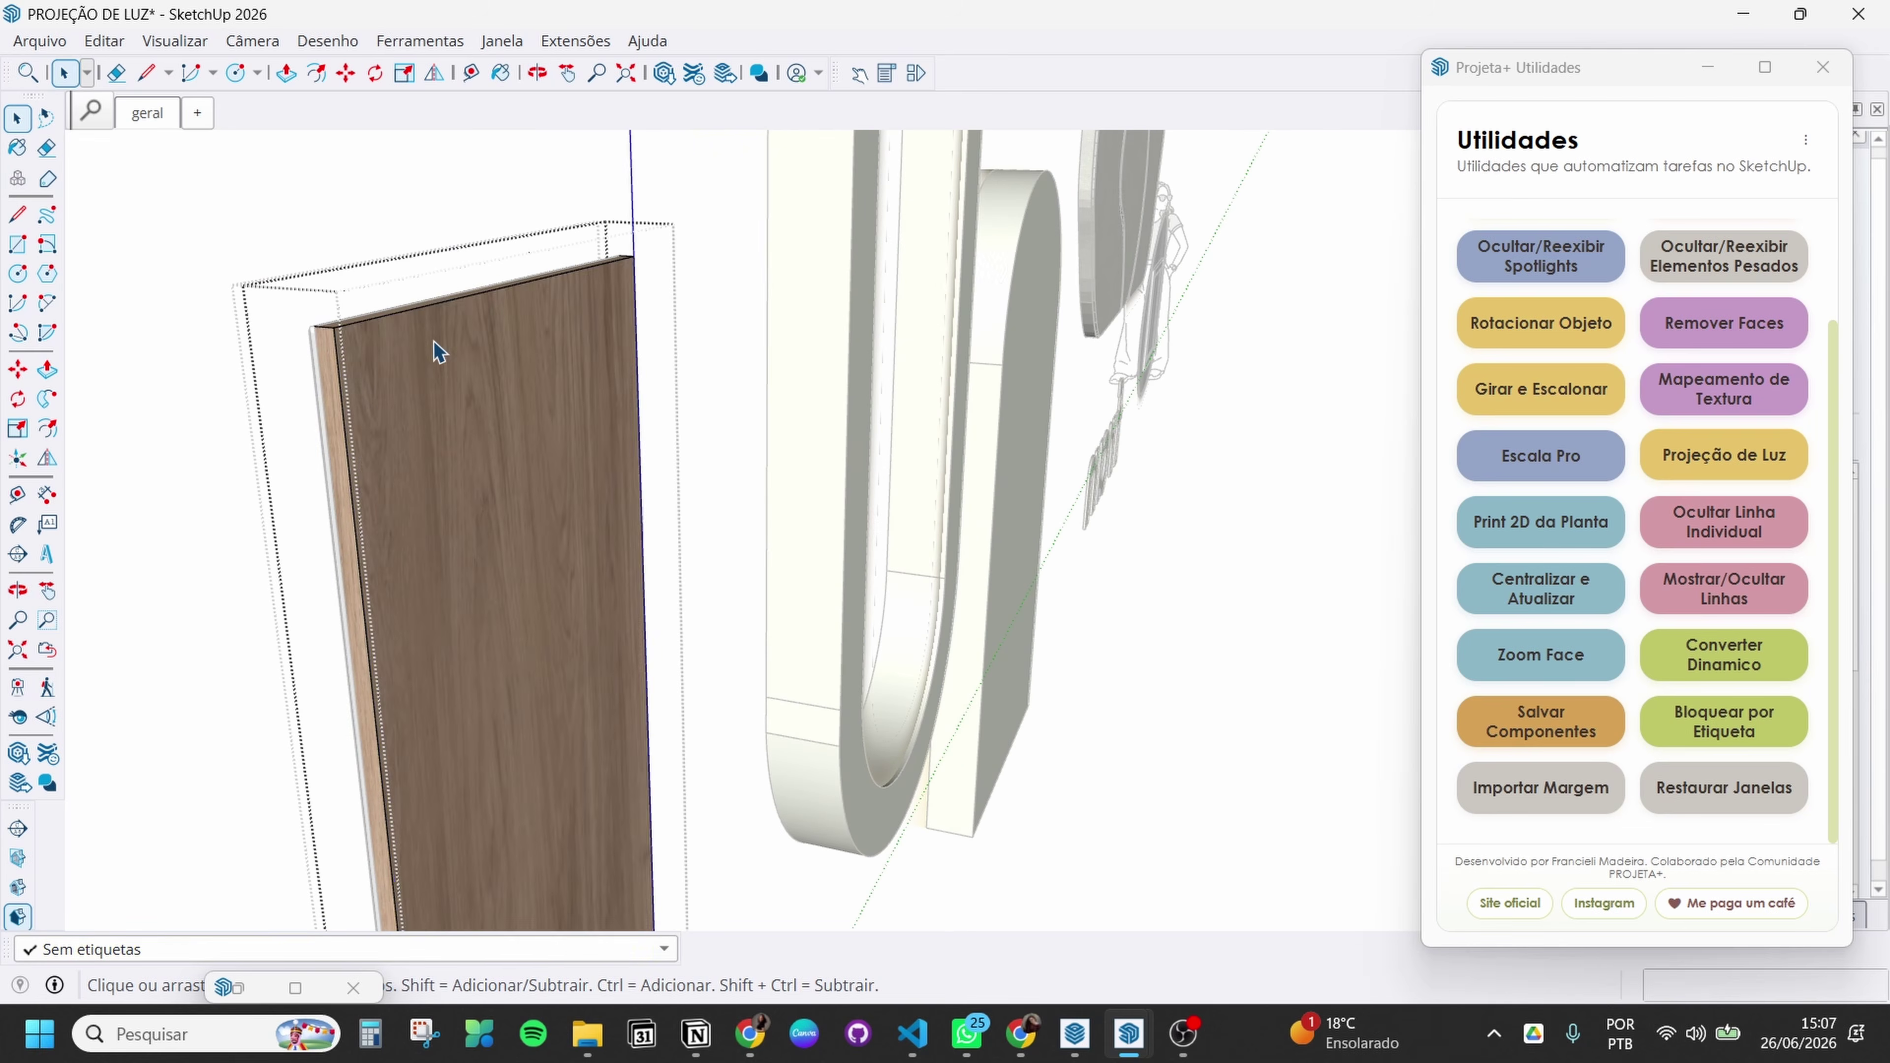
key("f")
left_click(443, 331)
left_click(454, 328)
Push the border around the mirror's back face inward 1.5 cm and leave the group
key("p")
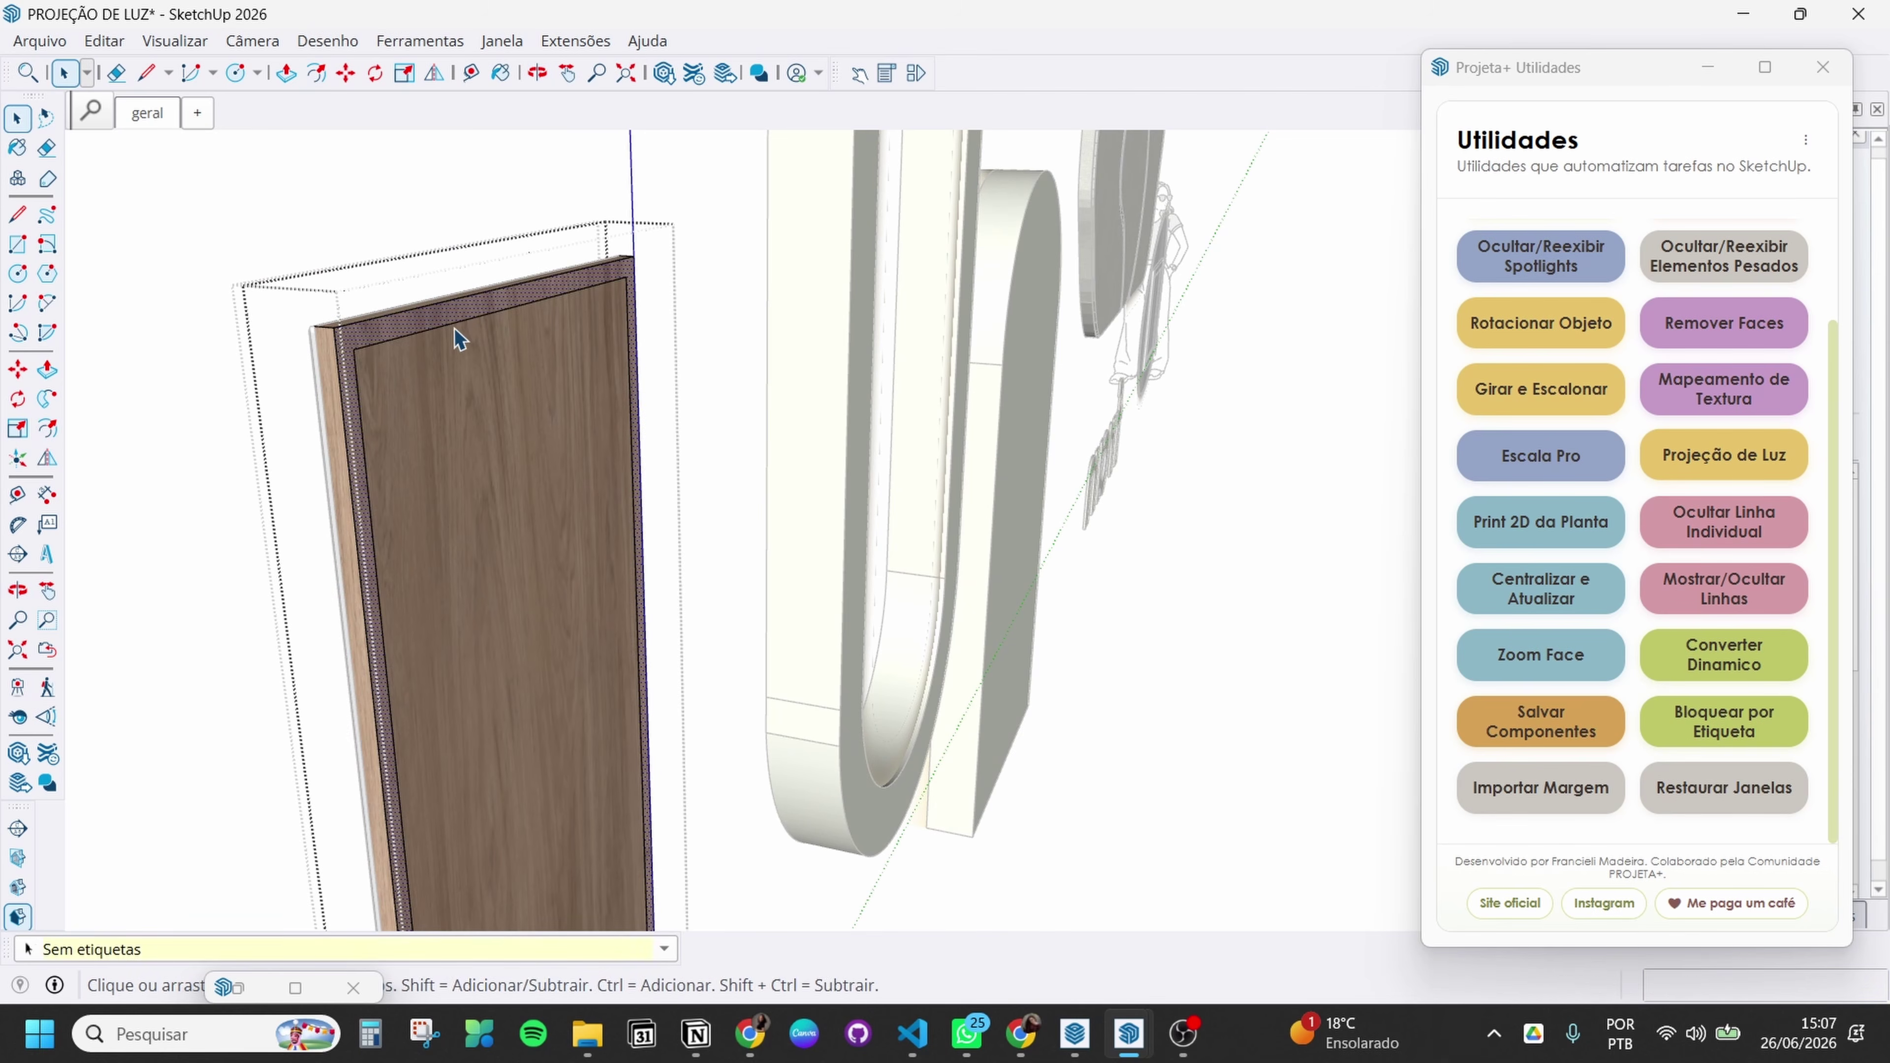
scroll(375, 343, "up", 1)
type("1,")
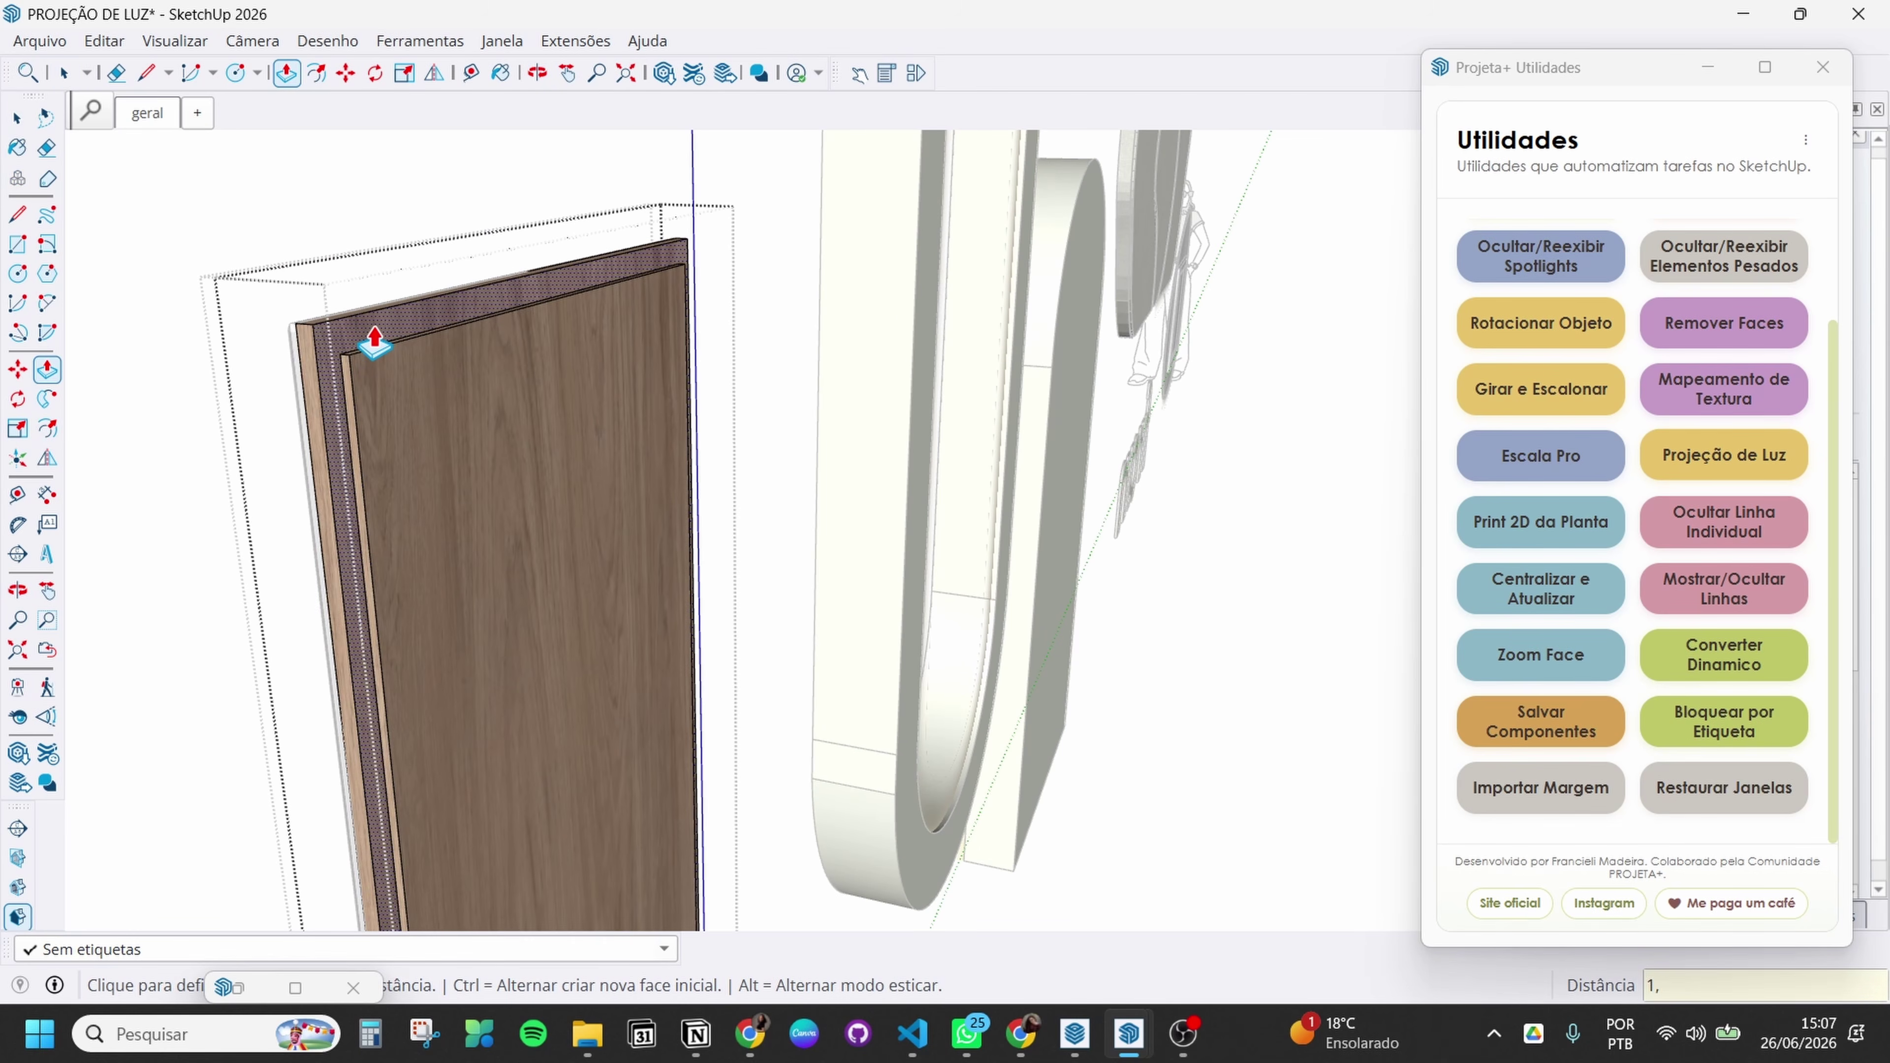
type("5")
key("Return")
middle_click_drag(400, 371, 455, 376)
key("space")
middle_click_drag(562, 406, 328, 380)
key("Escape")
middle_click_drag(591, 625, 670, 648)
Start a Projeção de Luz on the outline of the mirror's raised back panel with a 10 cm offset at 3000K
left_click(1725, 467)
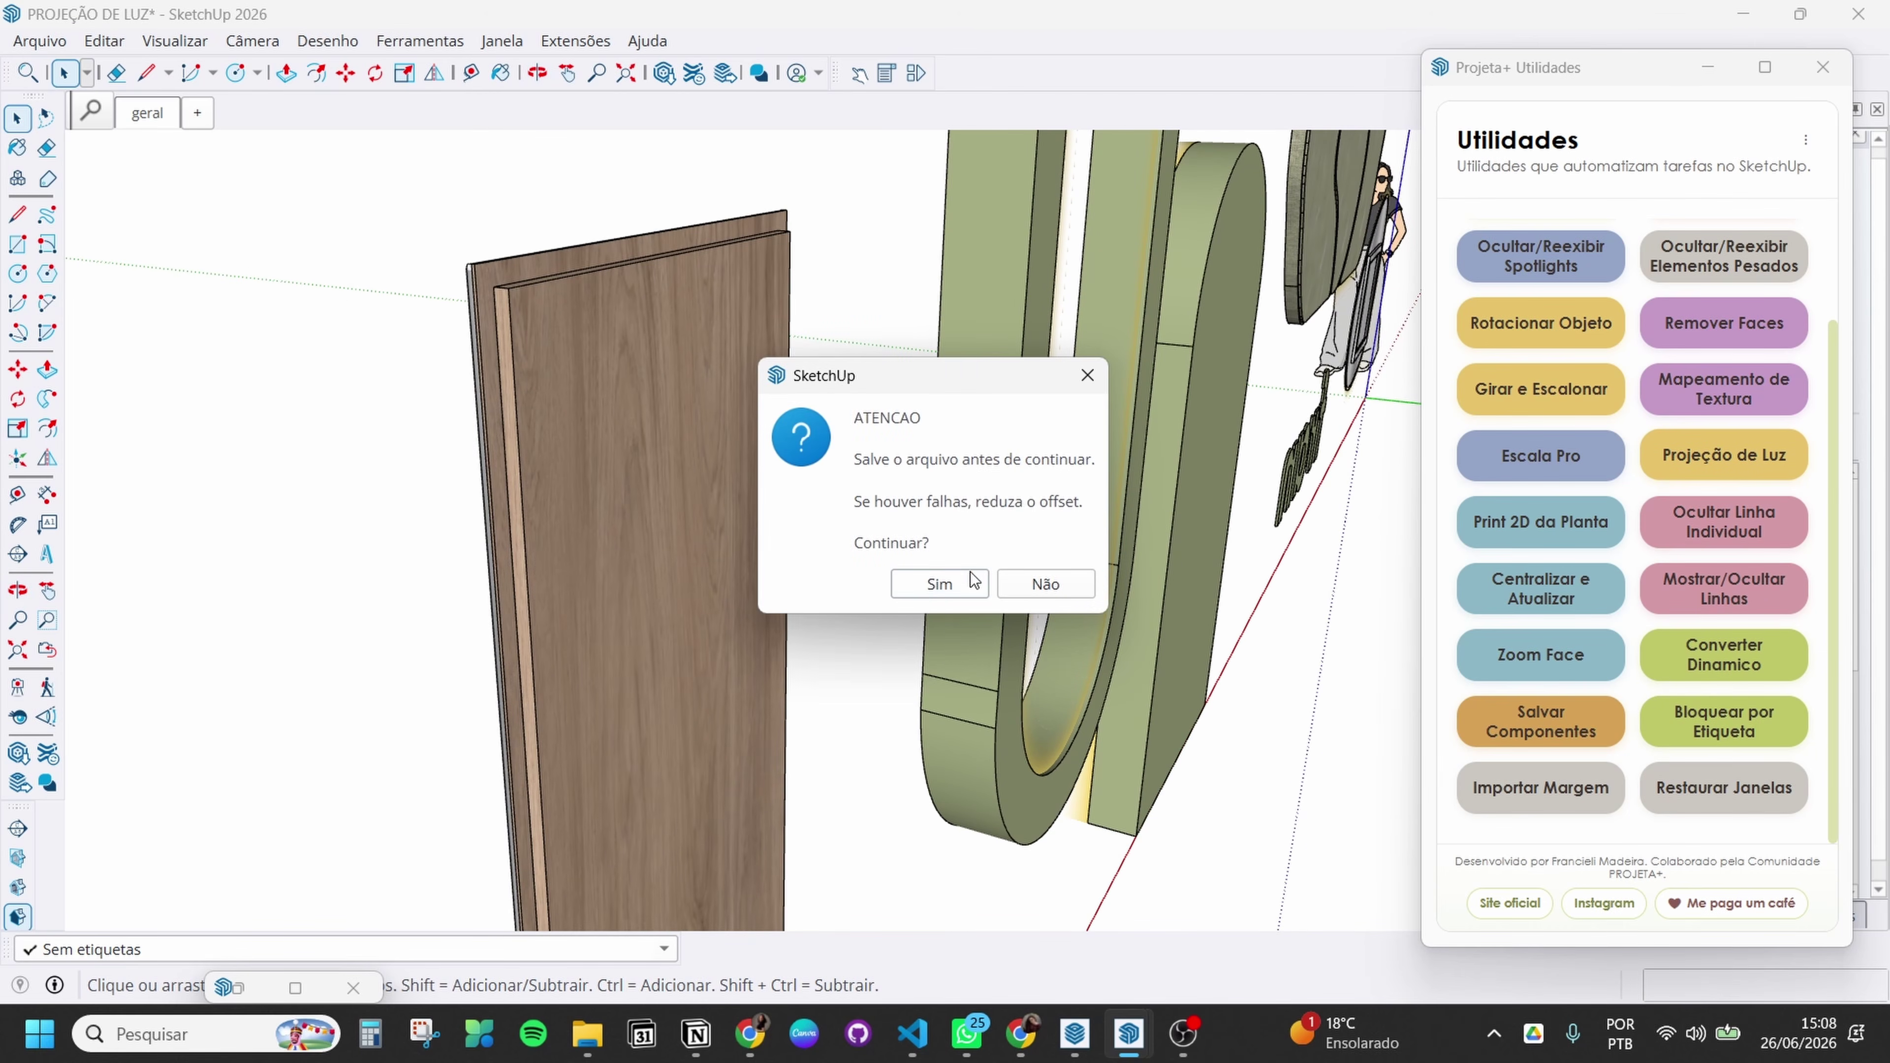
left_click(972, 580)
scroll(478, 347, "up", 1)
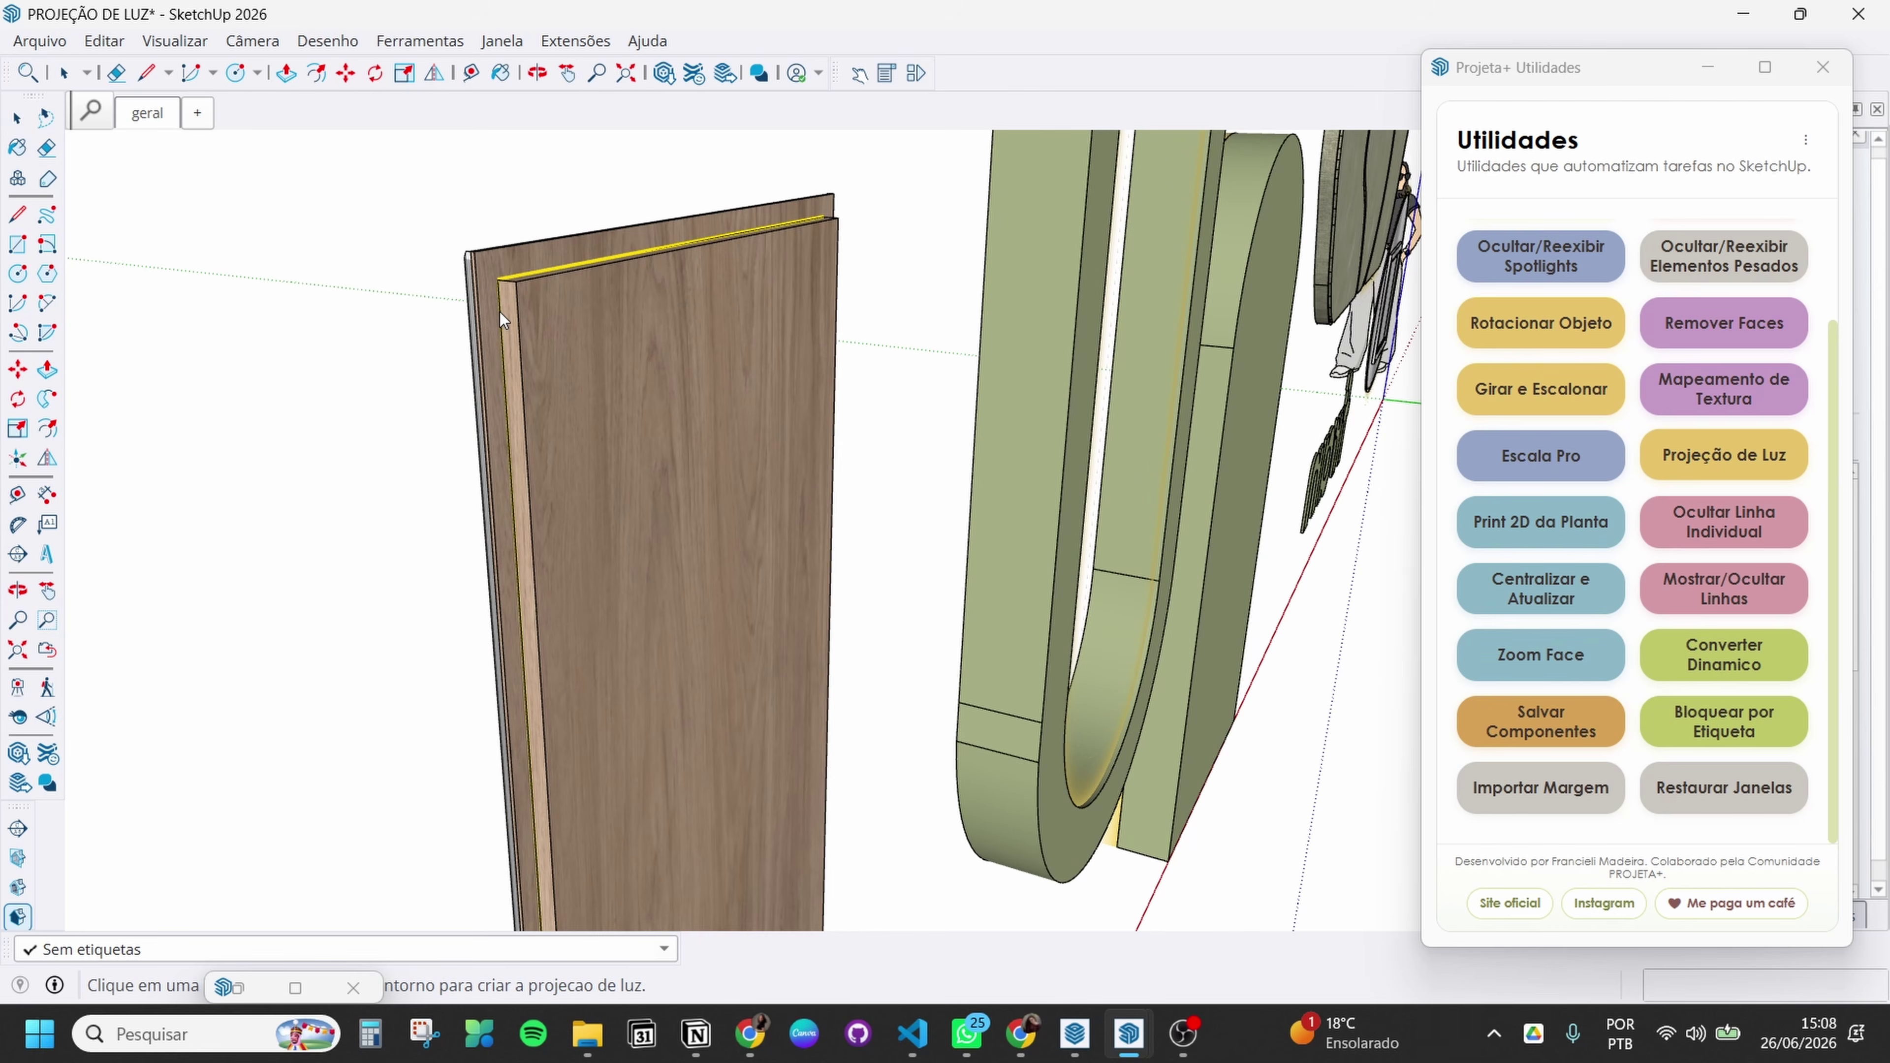
left_click(499, 312)
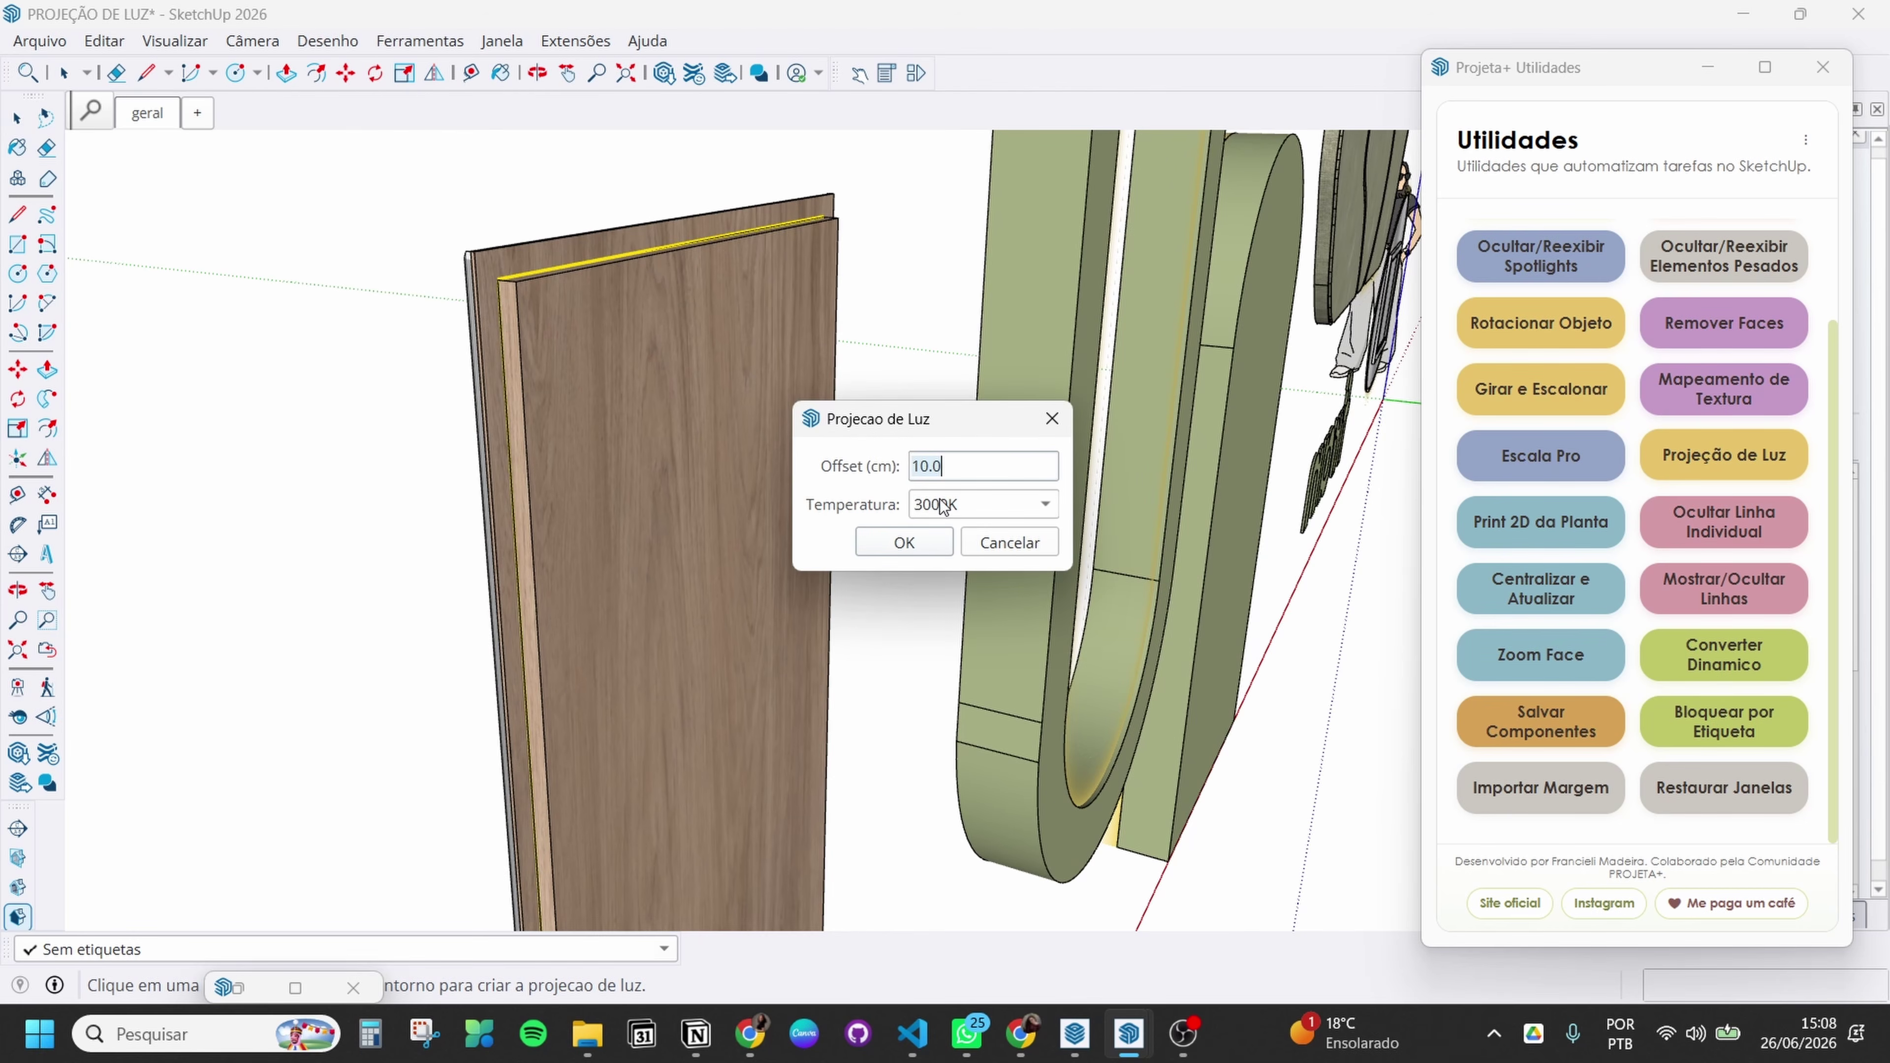
left_click(906, 543)
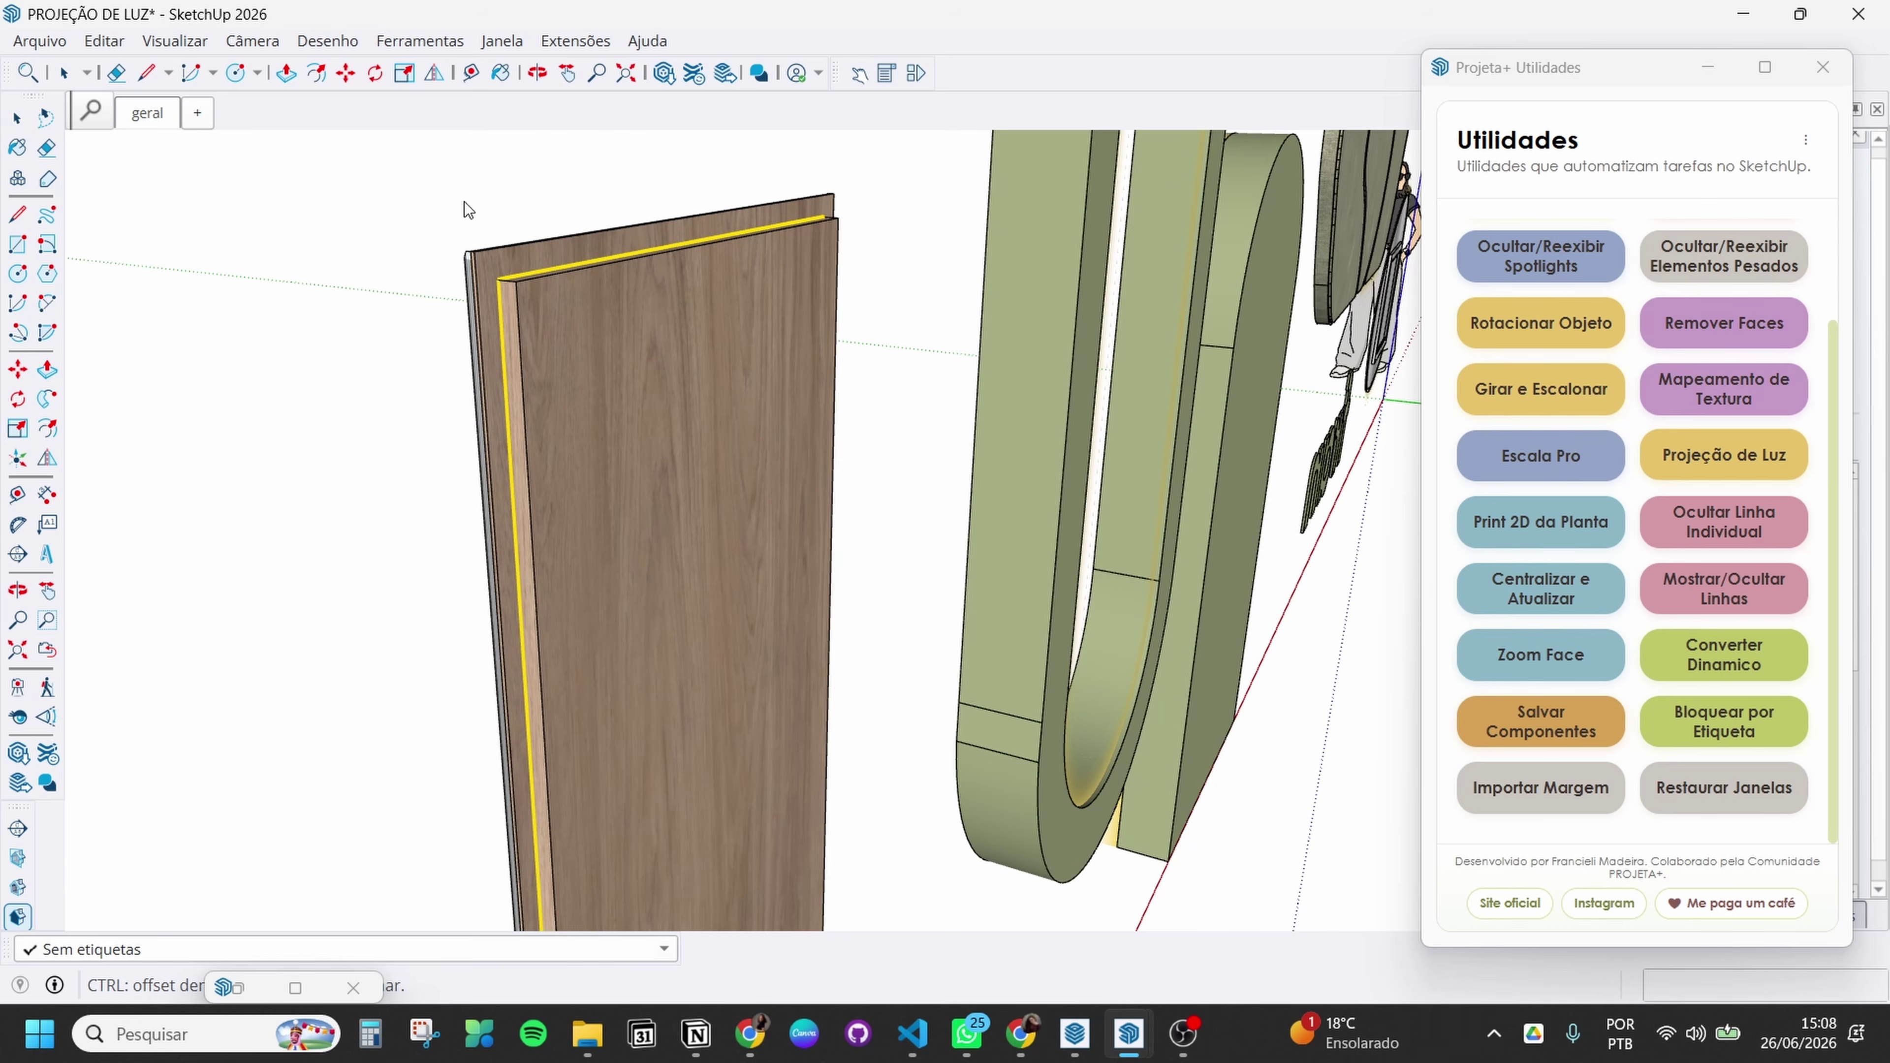
Switch the offset to point outward from the mirror and create the light projection
key("ctrl")
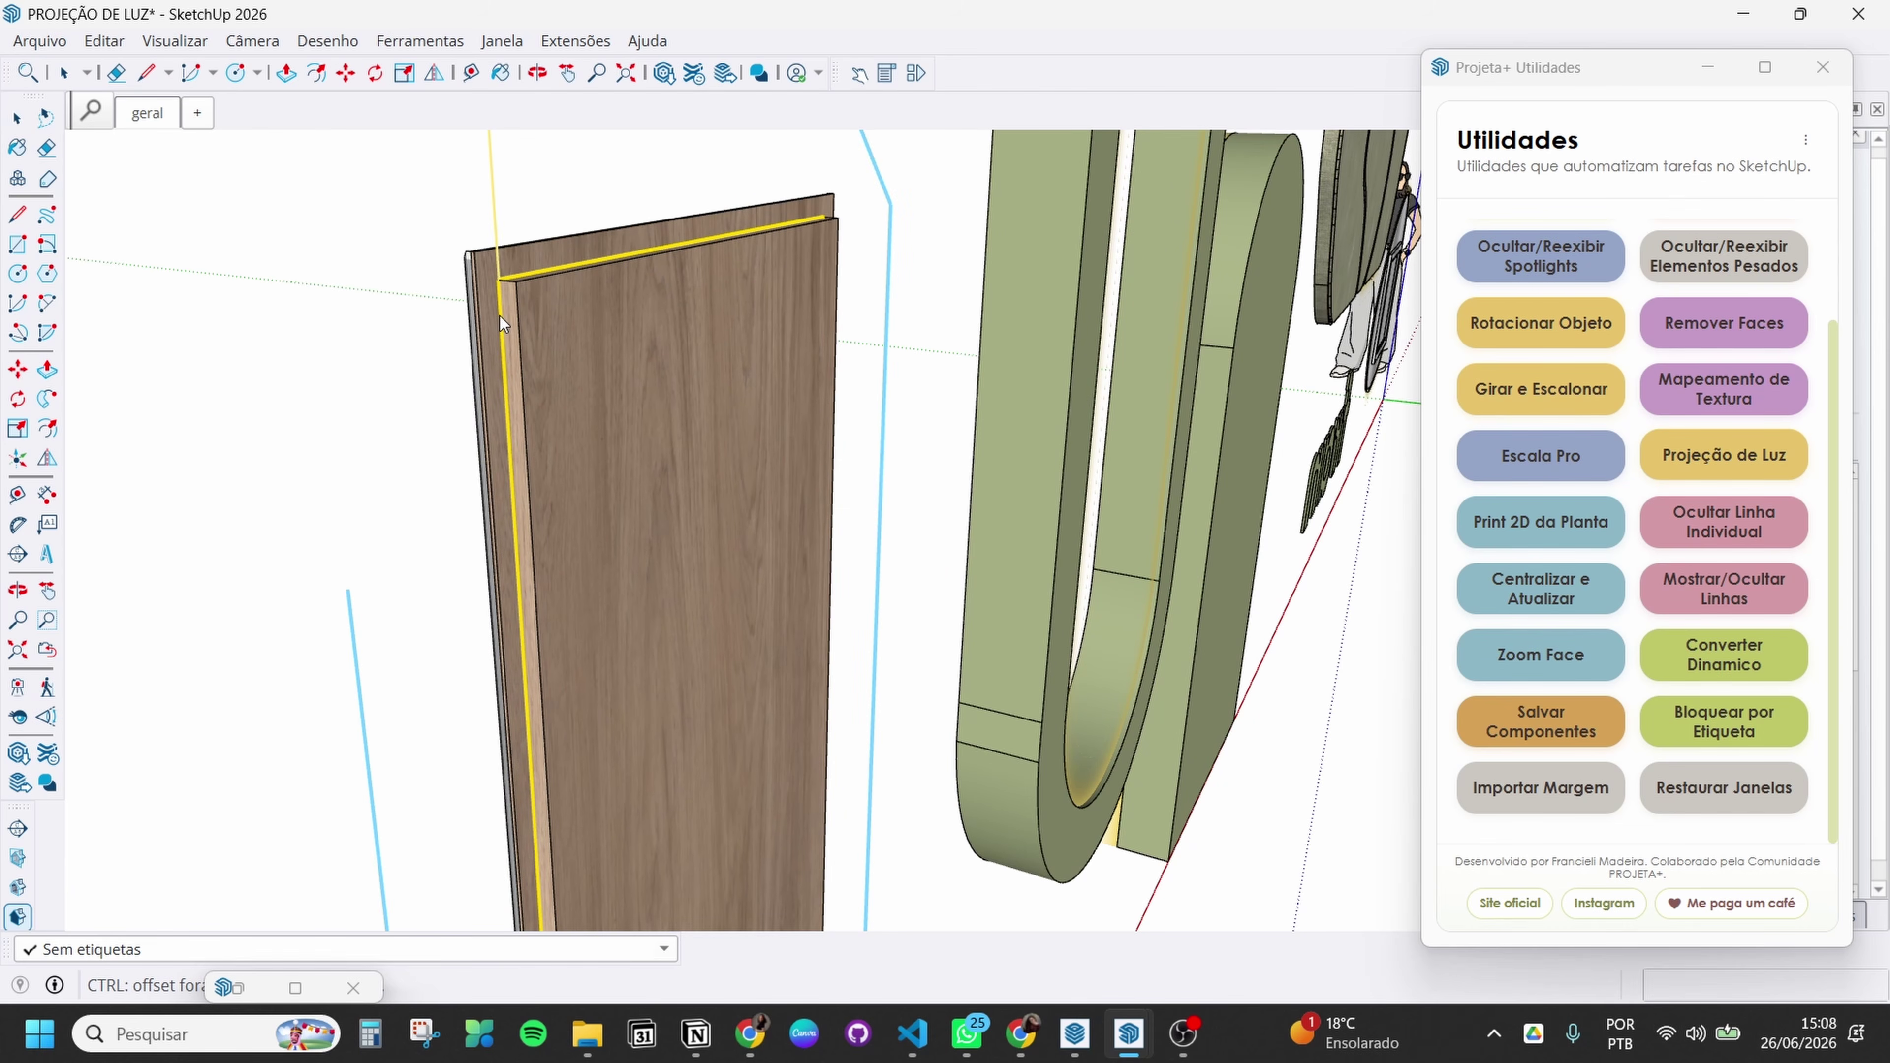
scroll(499, 316, "down", 3)
middle_click_drag(501, 318, 991, 337)
scroll(991, 336, "up", 5)
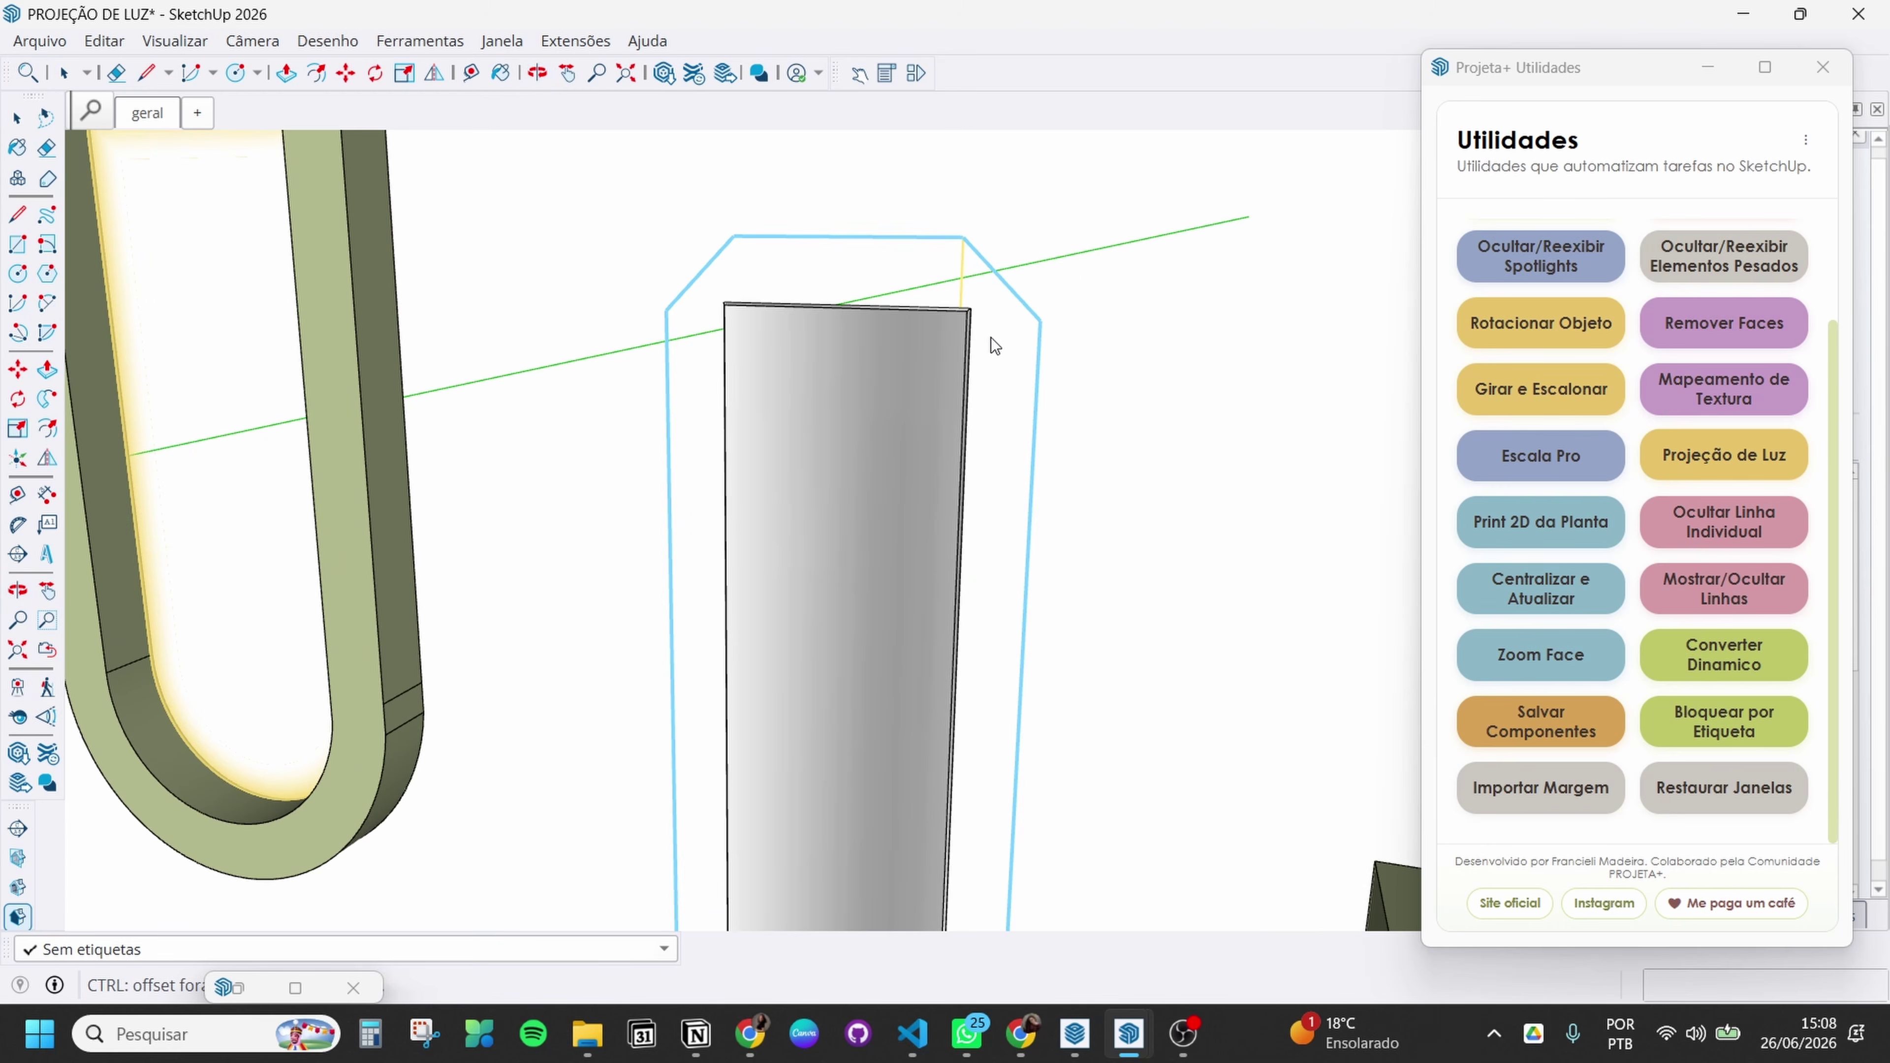
left_click(990, 325)
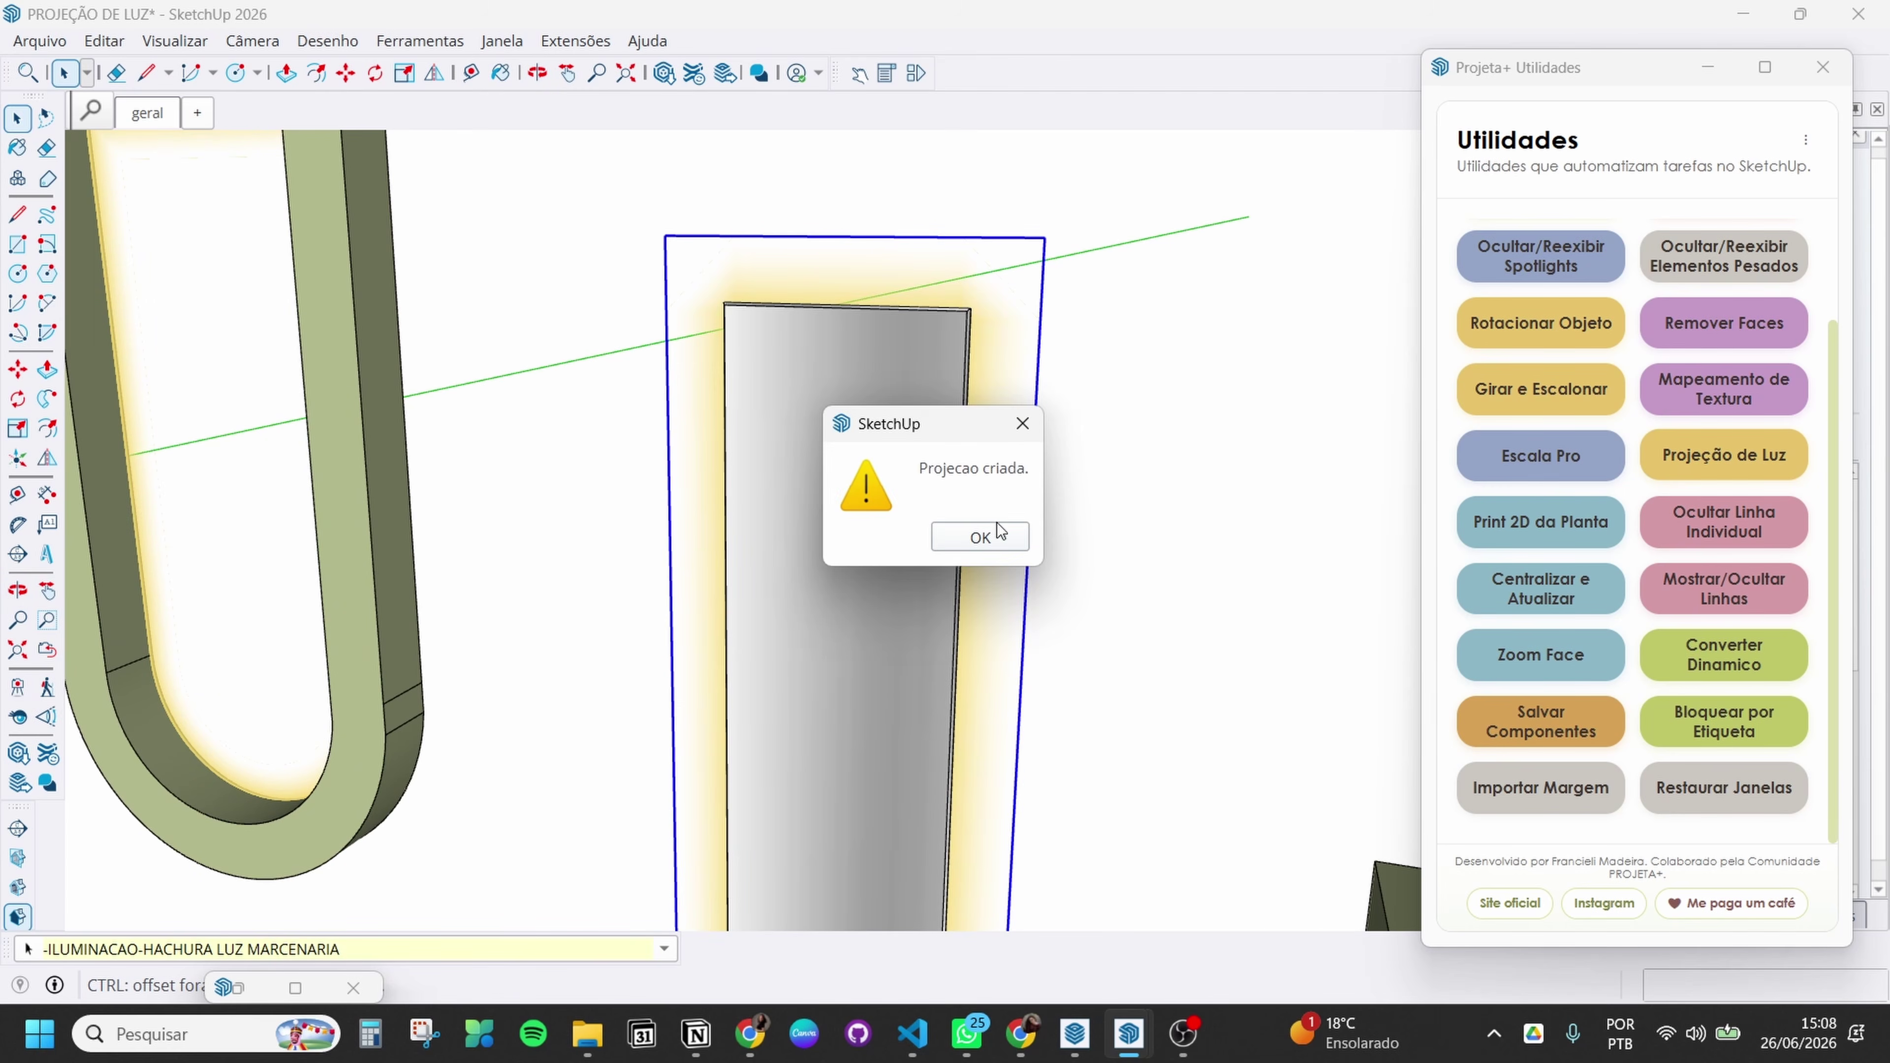
left_click(984, 534)
Show the hidden wall again behind the mirror and deselect the light projection
middle_click_drag(924, 562, 786, 360)
scroll(786, 361, "down", 3)
key("shift+h")
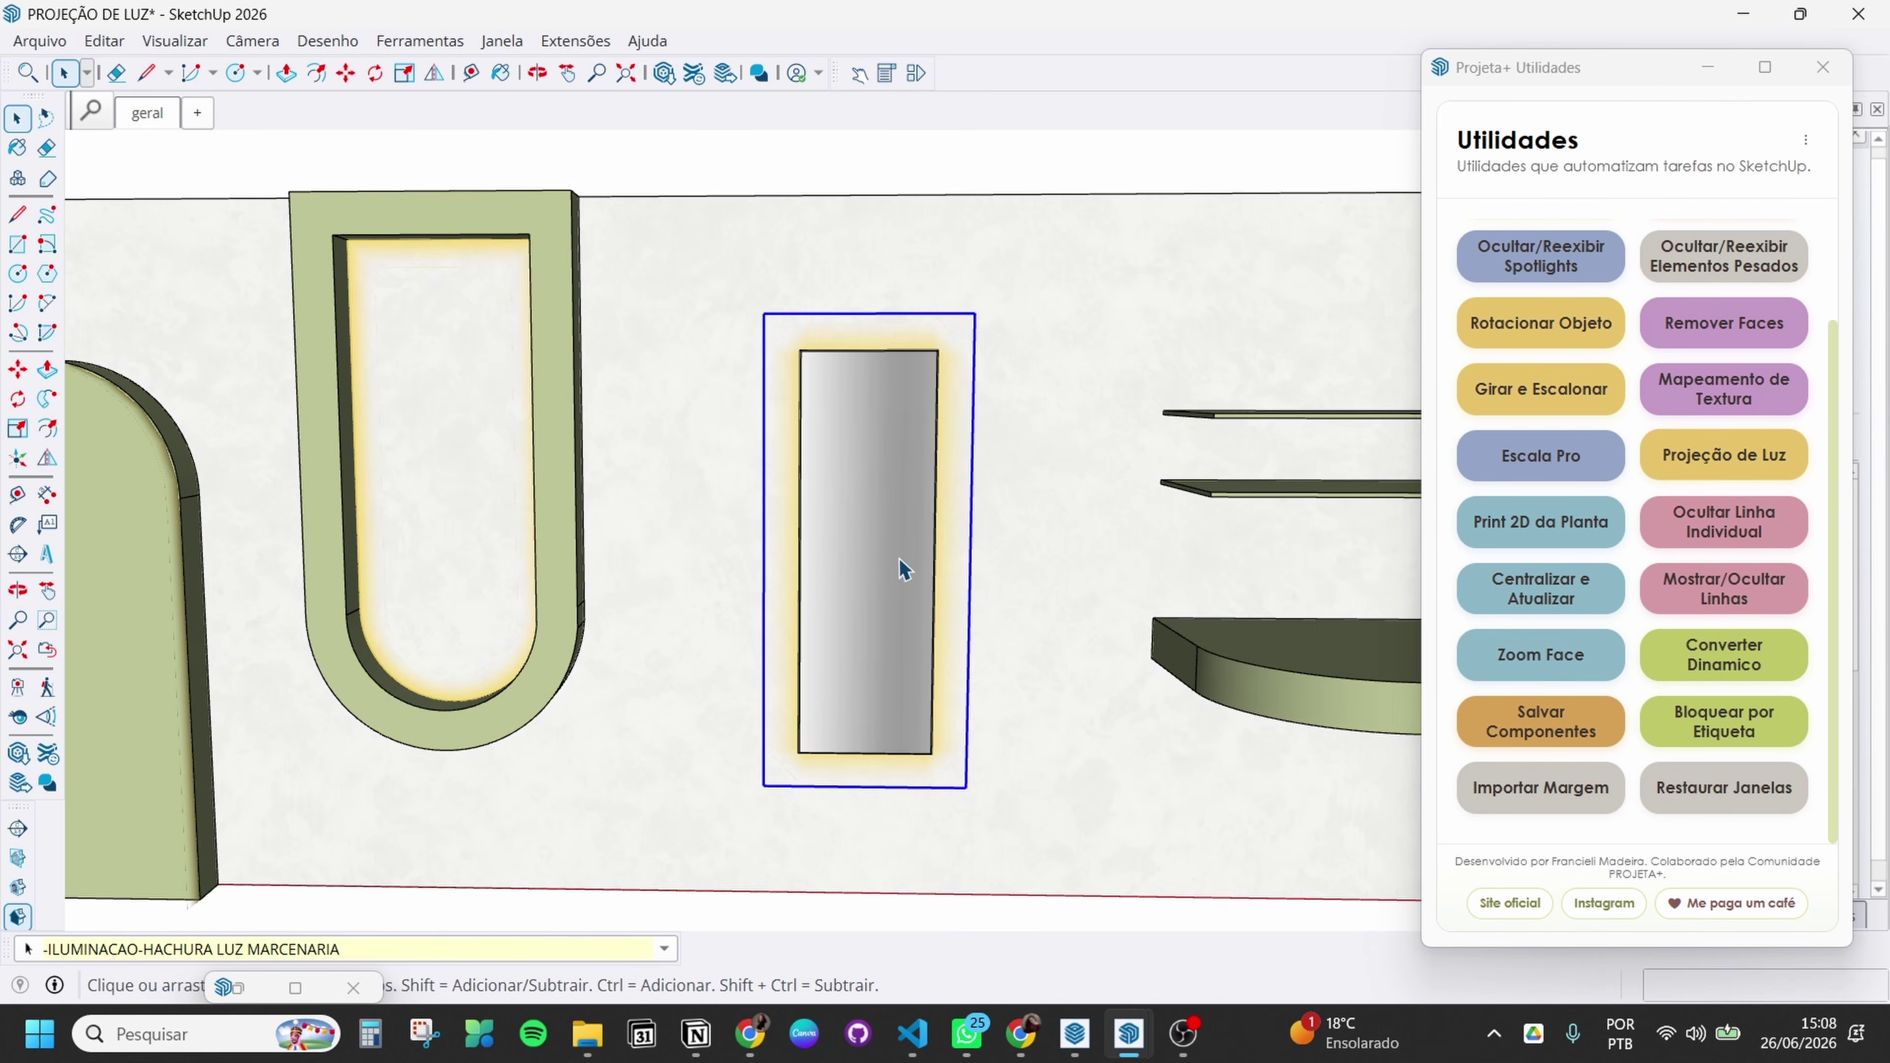
left_click(954, 181)
middle_click_drag(954, 181, 954, 540)
scroll(1014, 718, "down", 4)
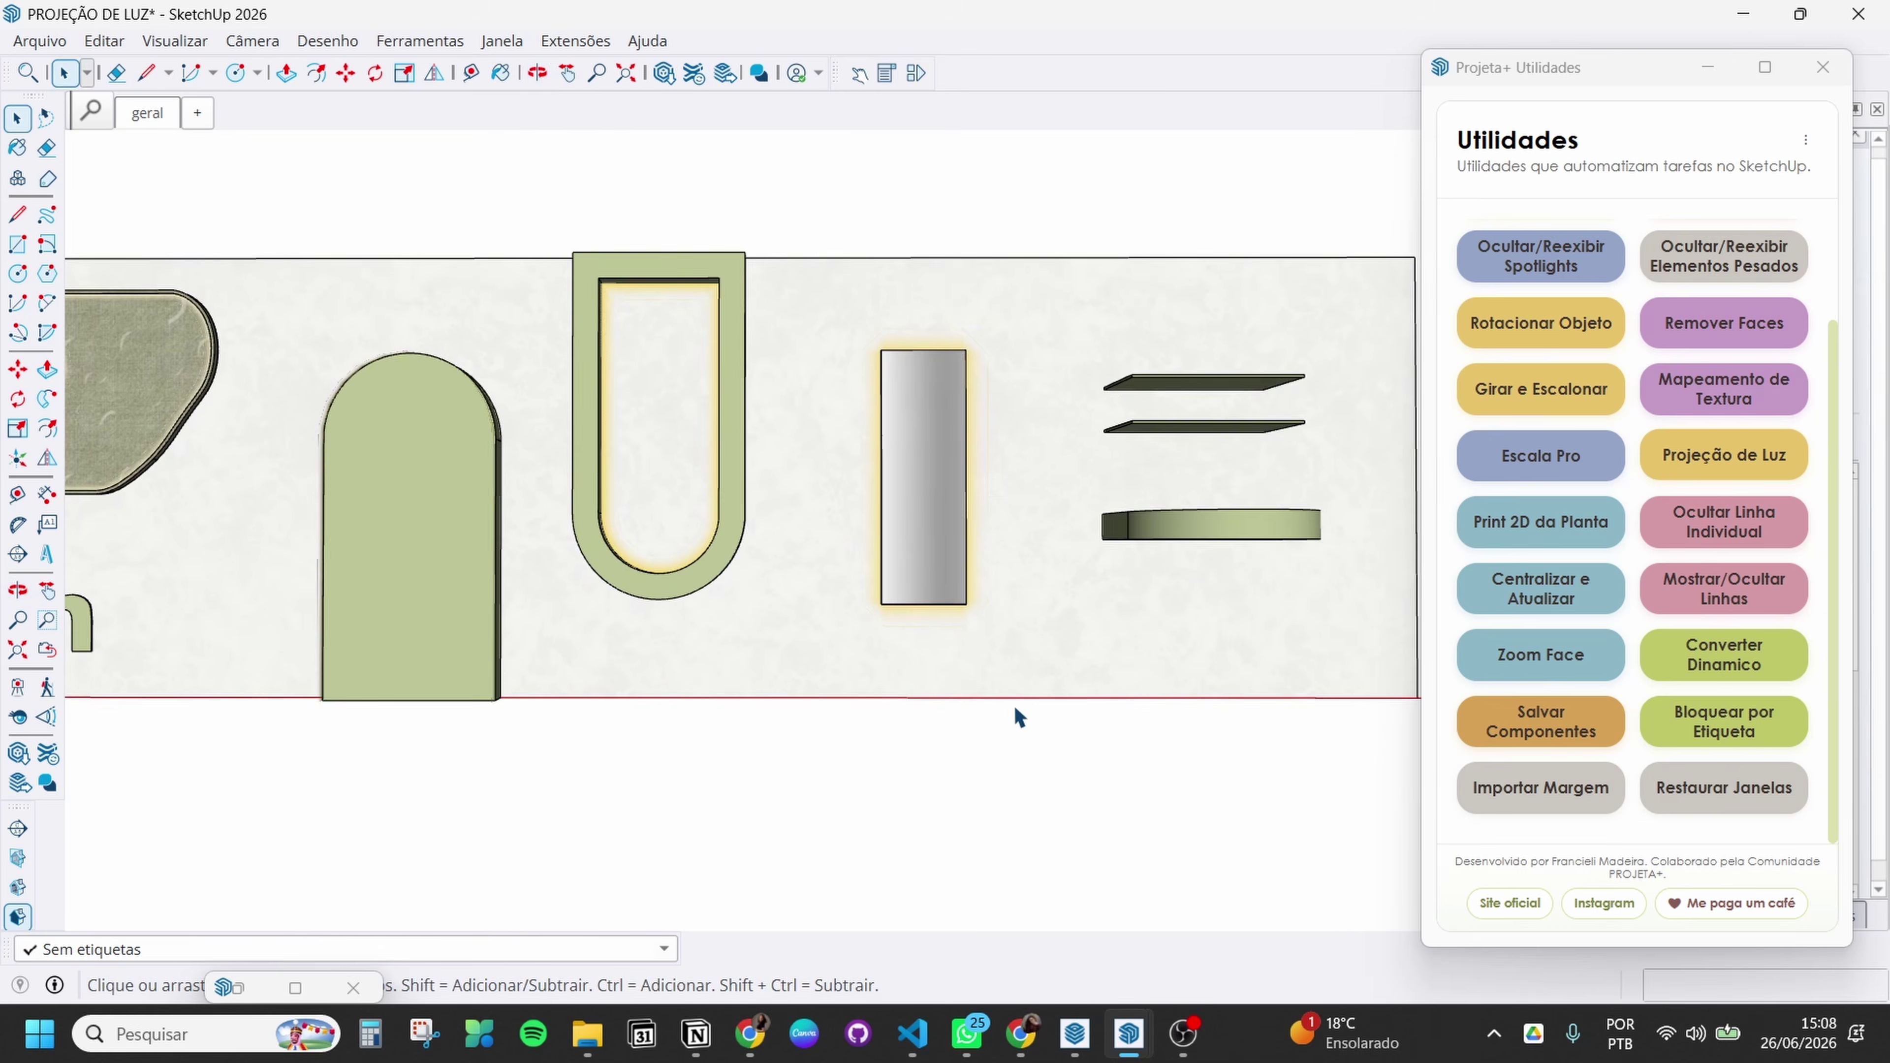
middle_click_drag(959, 770, 975, 752)
middle_click_drag(1143, 670, 864, 759, "shift")
scroll(780, 687, "up", 4)
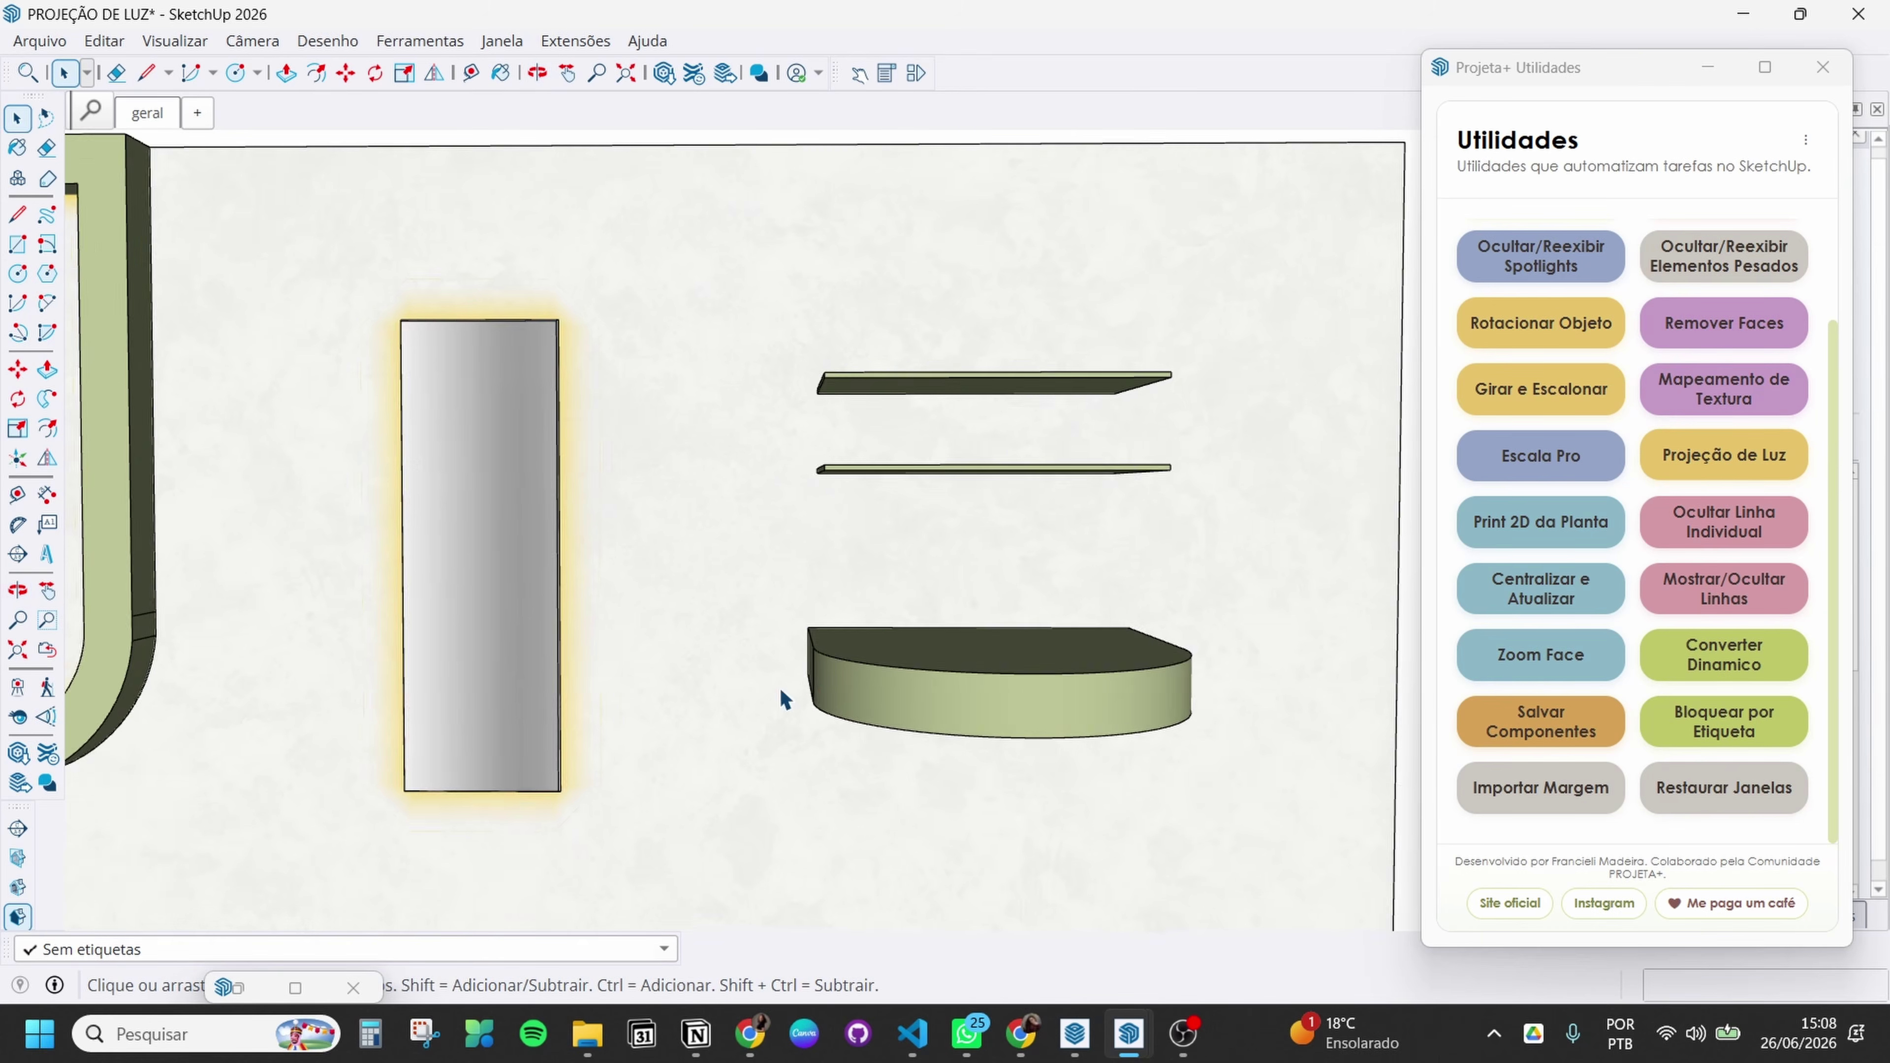
middle_click_drag(780, 688, 843, 696)
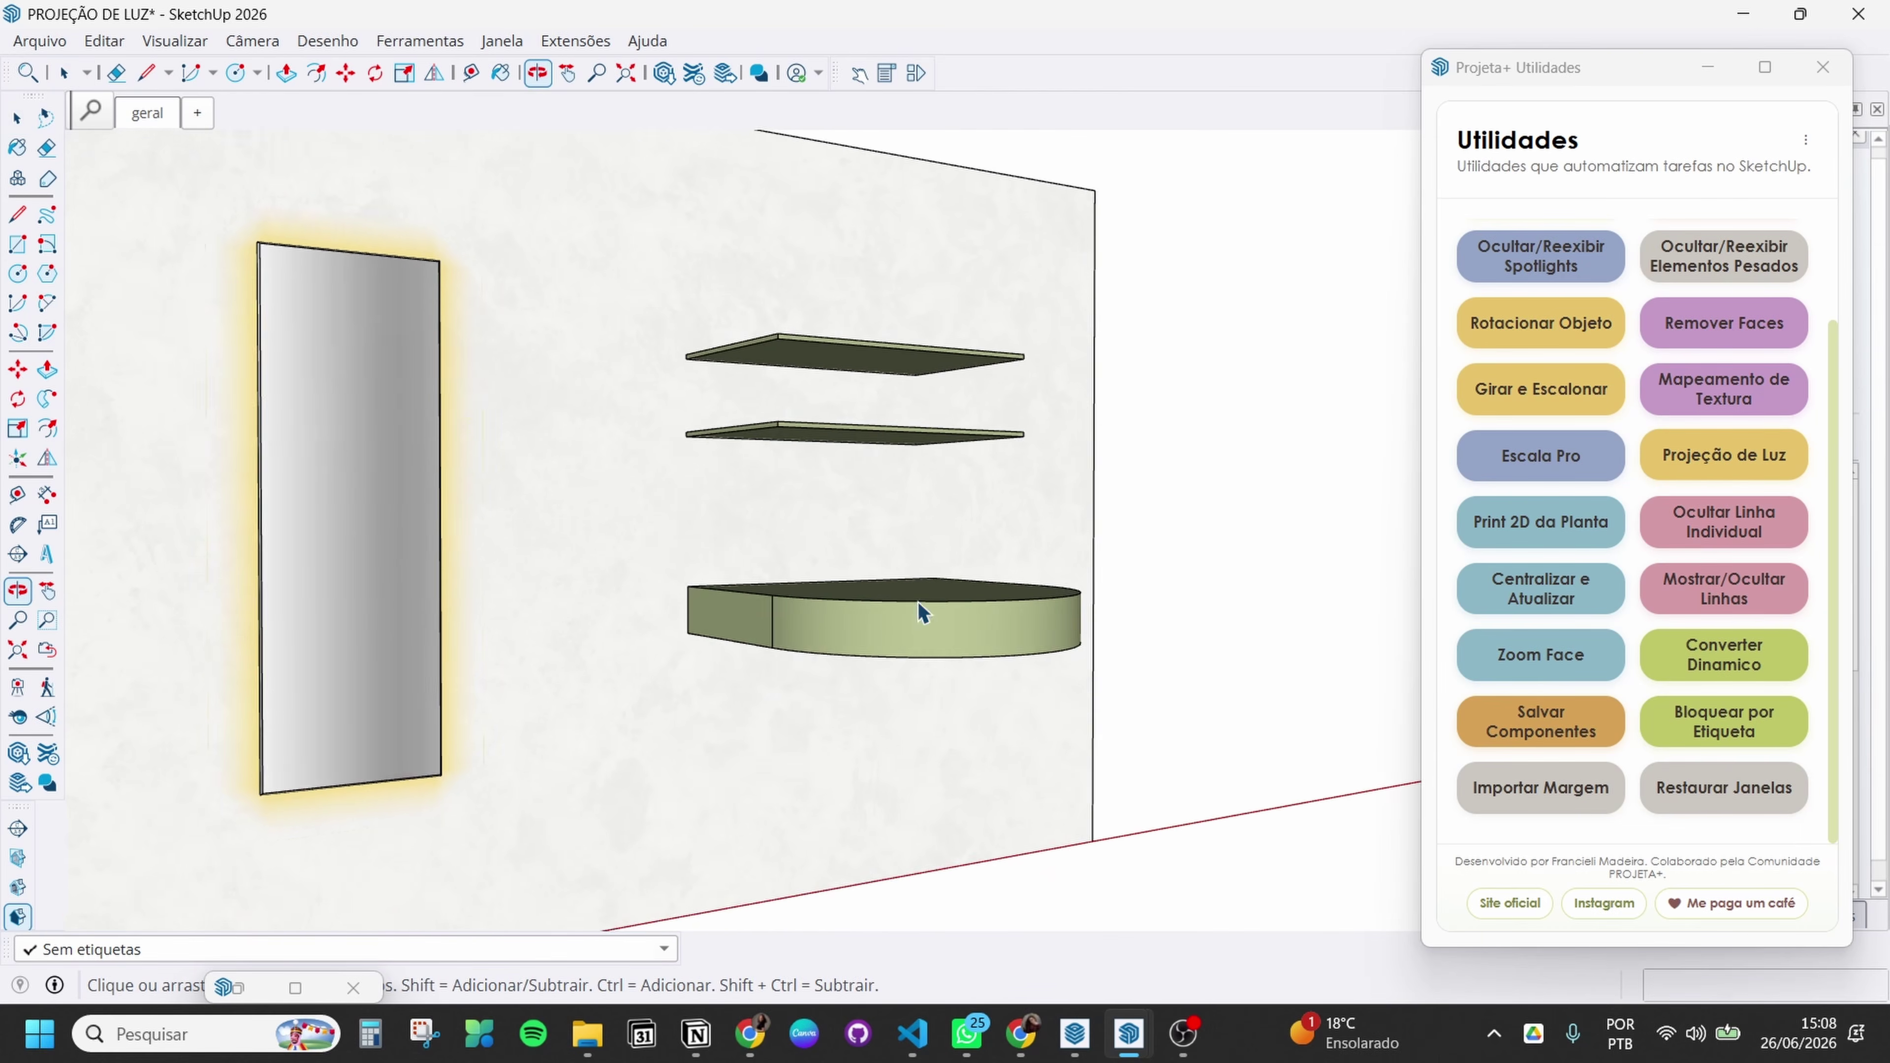
scroll(910, 551, "up", 2)
middle_click_drag(909, 551, 884, 372)
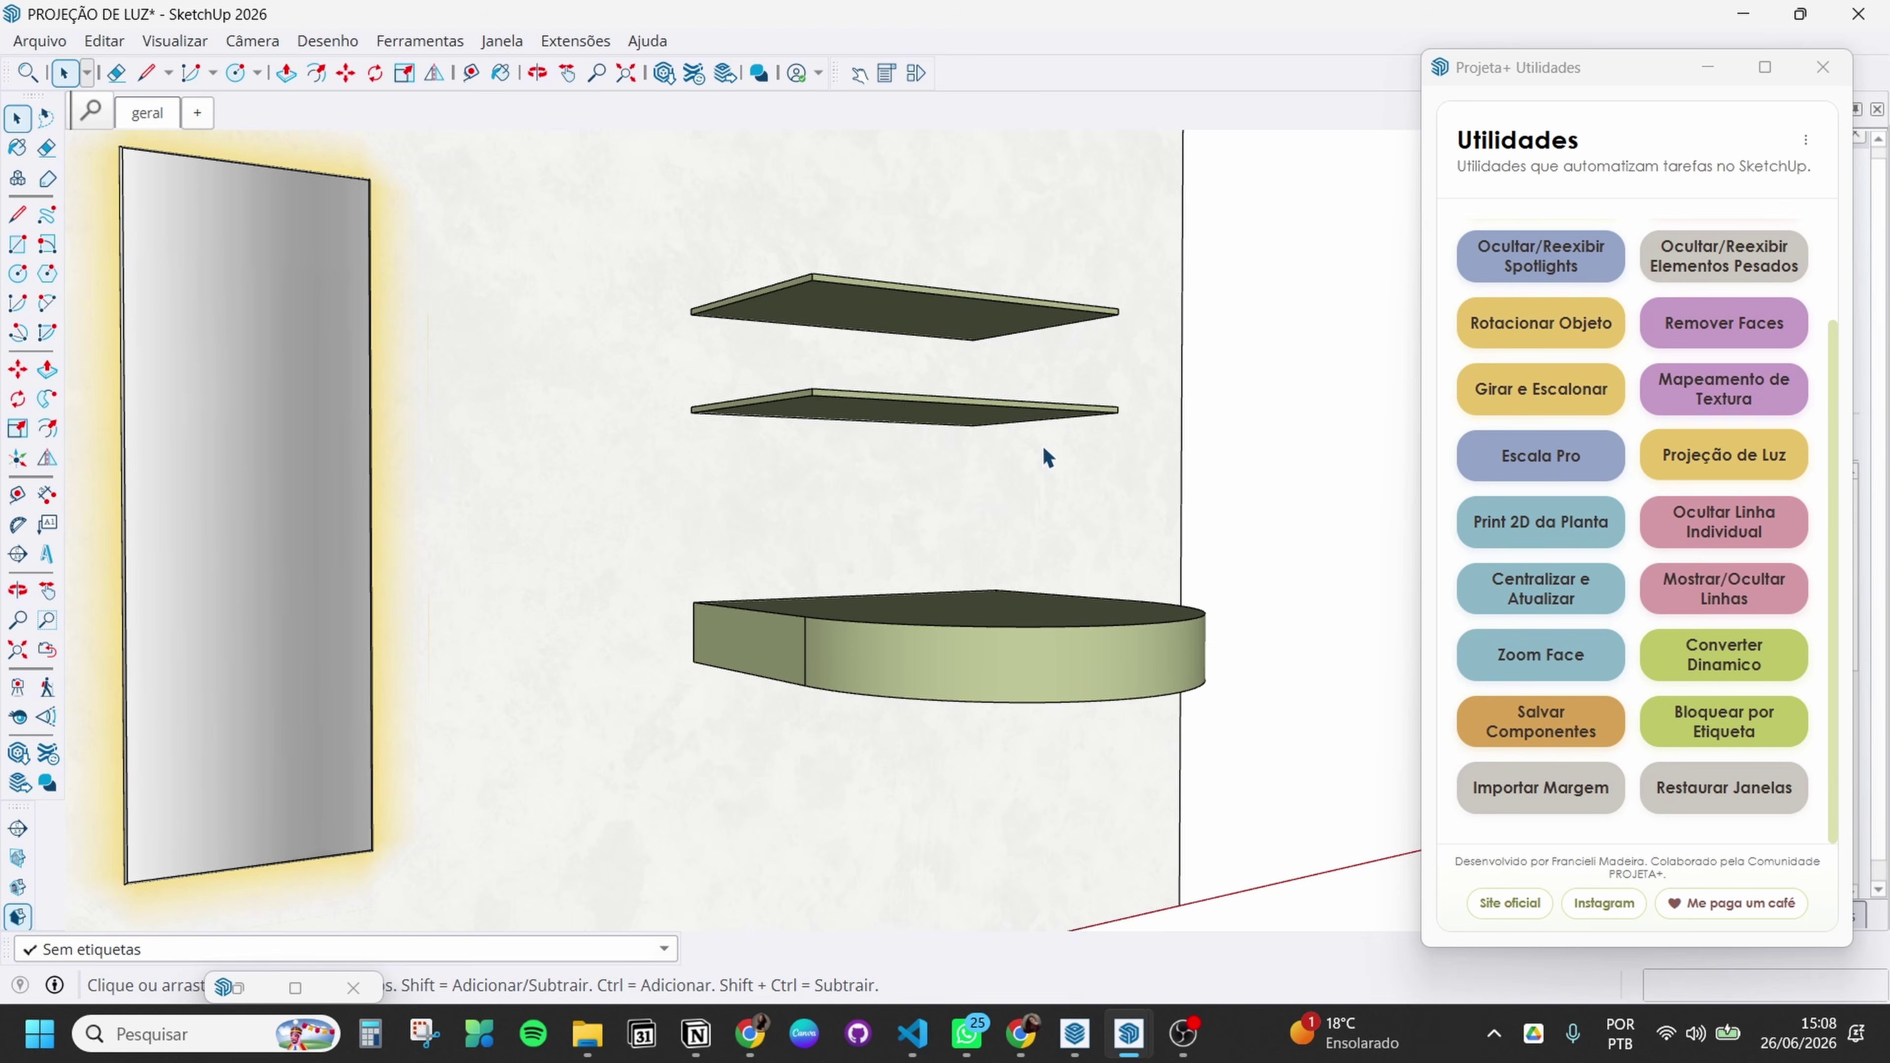
middle_click_drag(1048, 456, 1061, 535)
left_click(1704, 467)
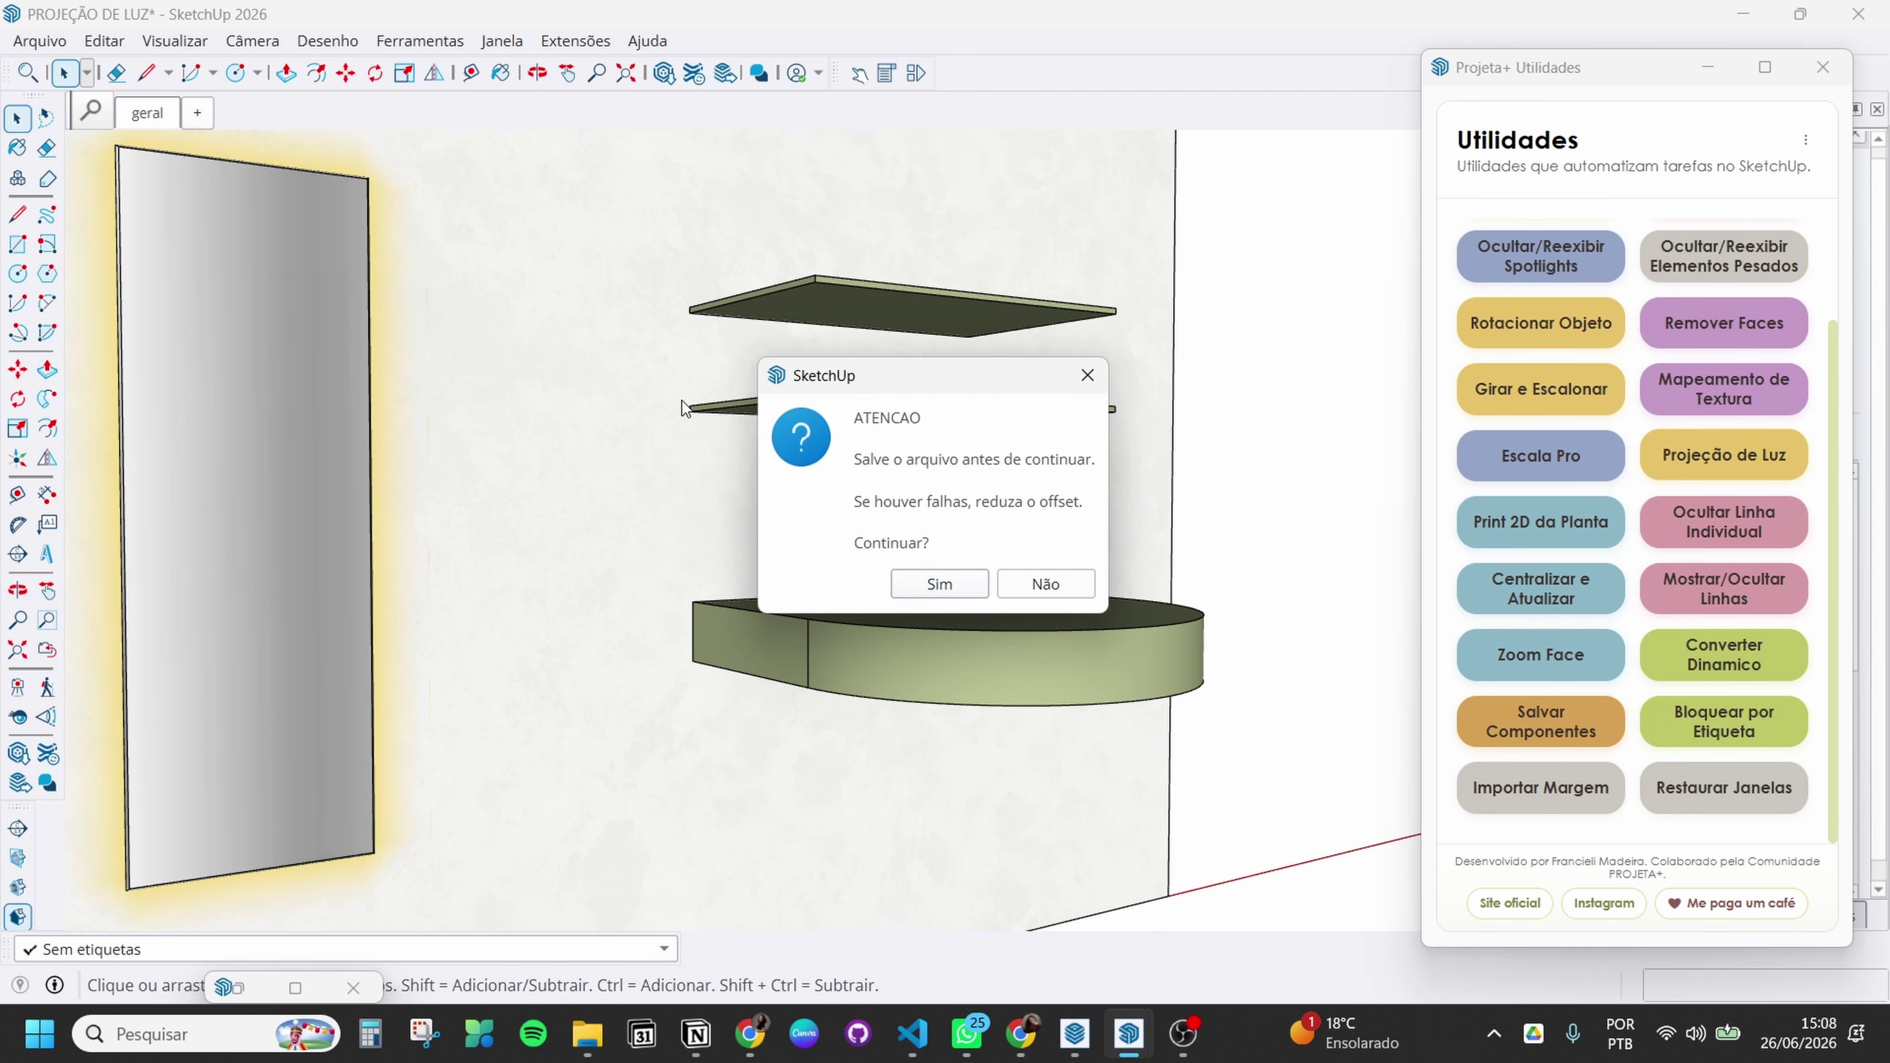
left_click(977, 592)
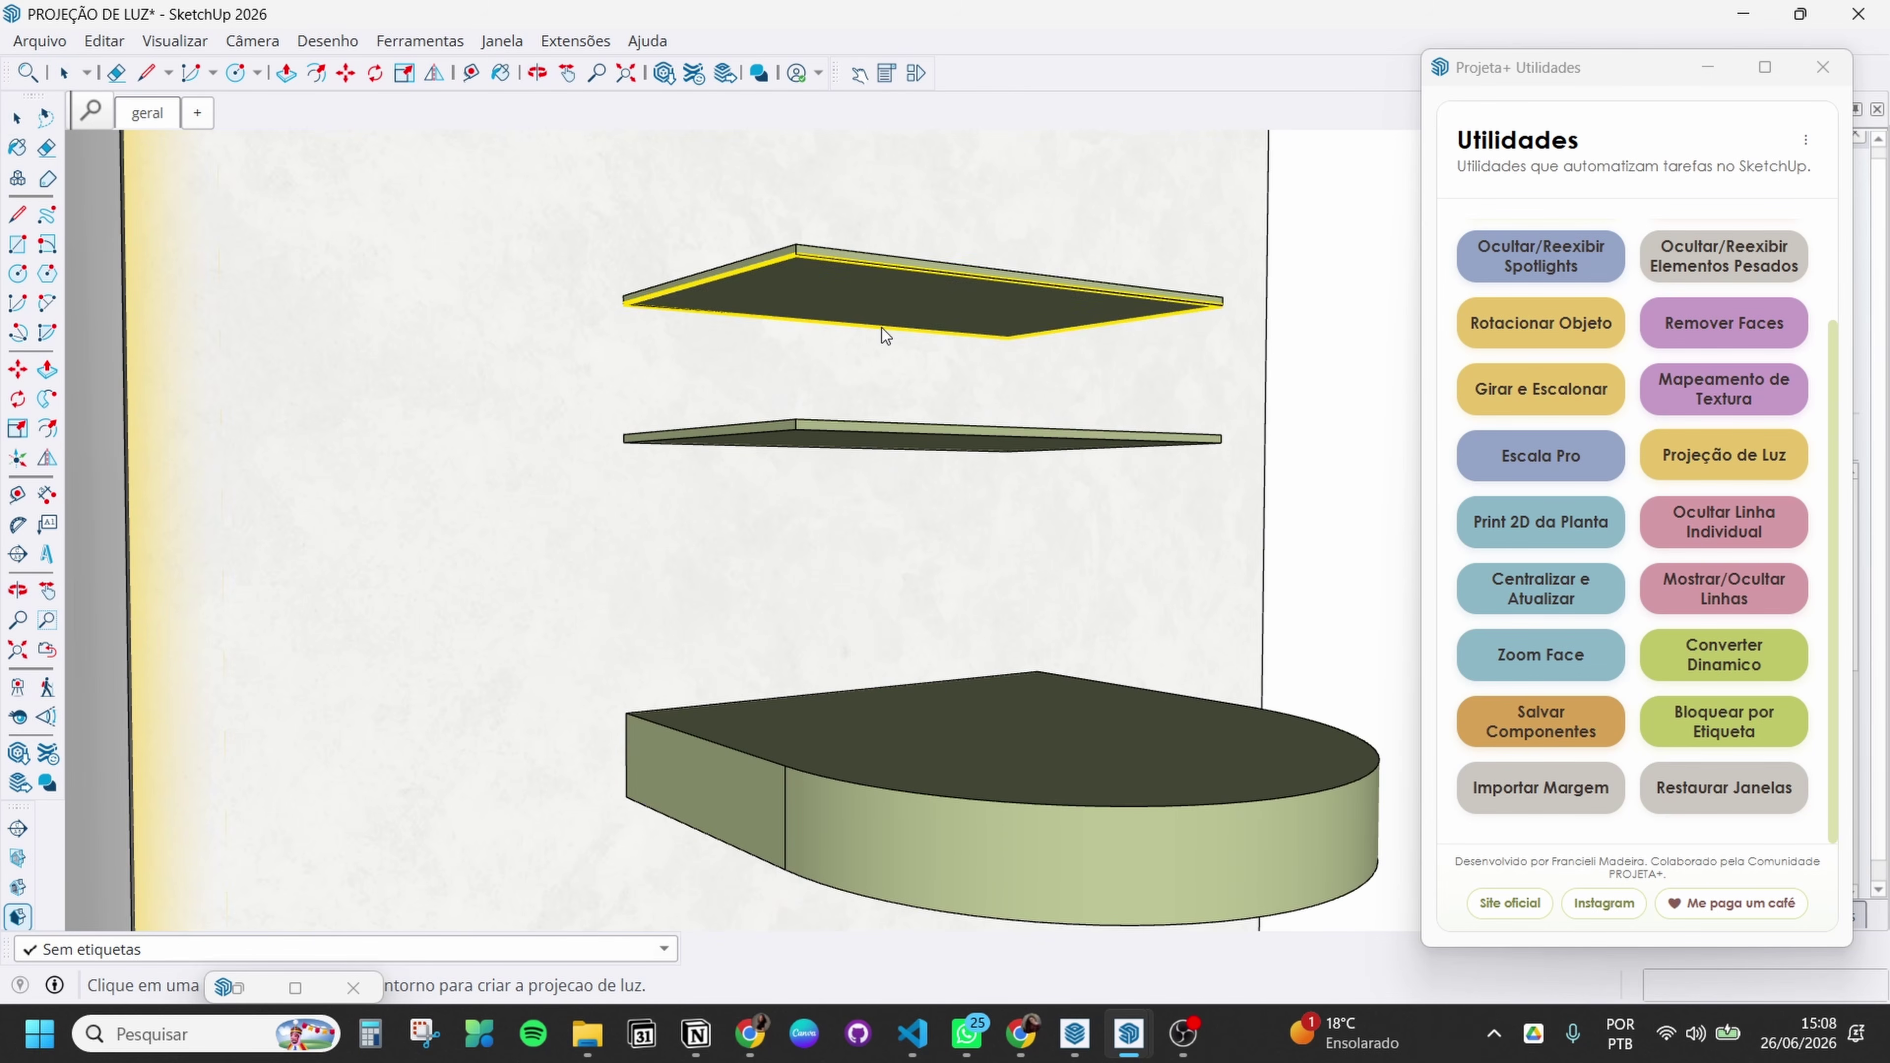
middle_click_drag(884, 328, 942, 251)
left_click(923, 267)
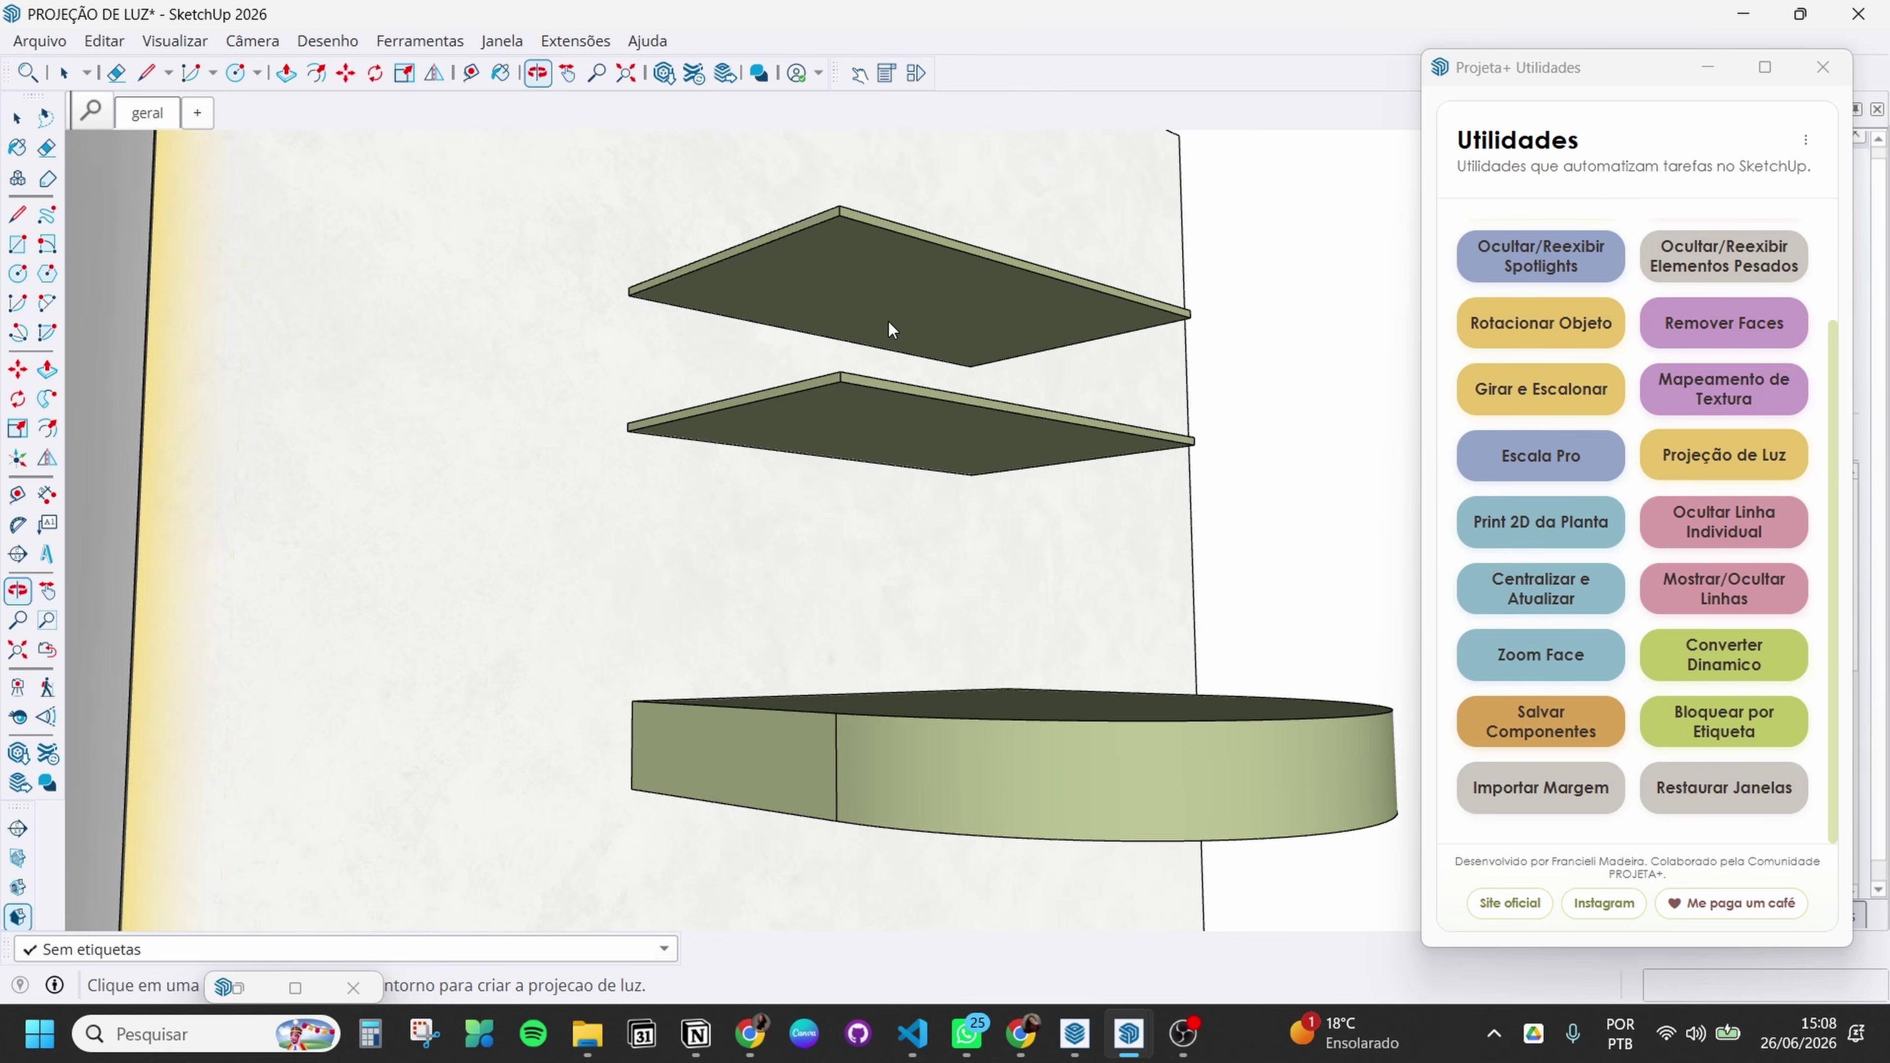
Draw a 94 cm line across the upper shelf's underside between the midpoints of its two short edges
middle_click_drag(890, 325, 843, 392)
key("l")
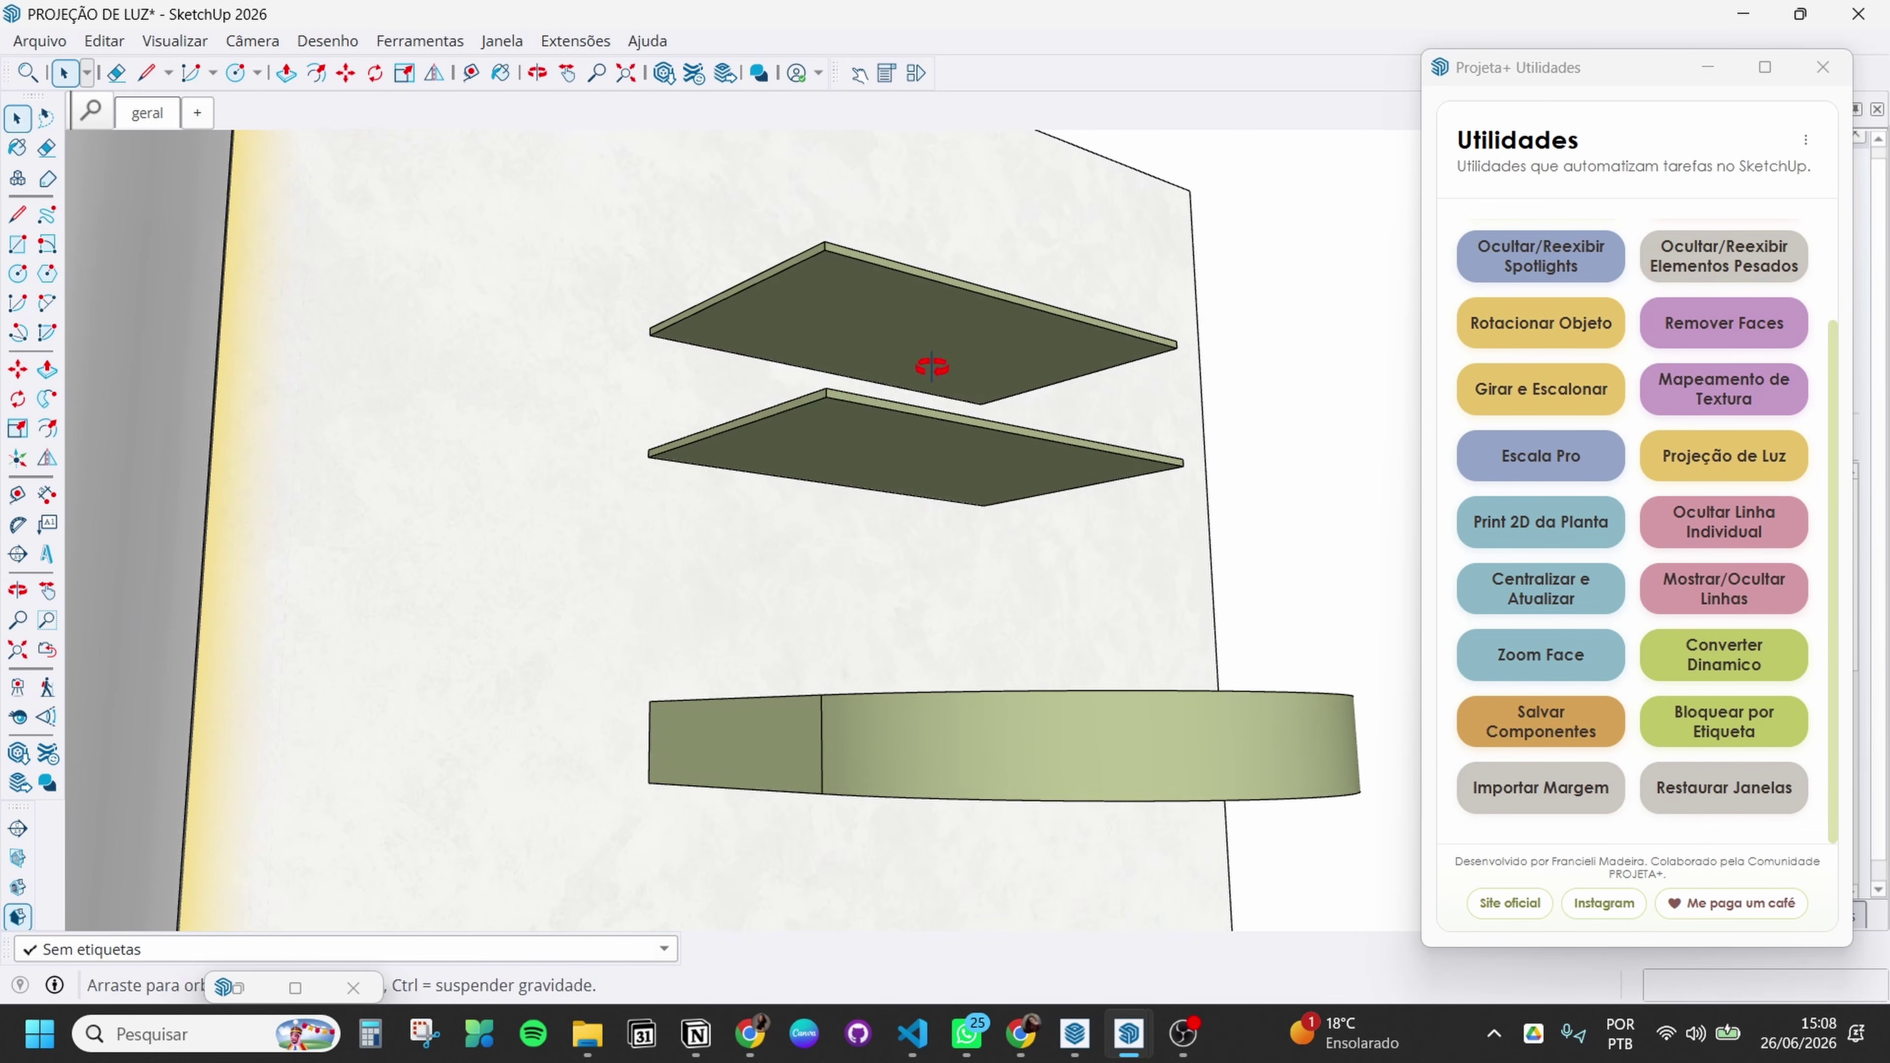
scroll(697, 295, "up", 3)
left_click(754, 287)
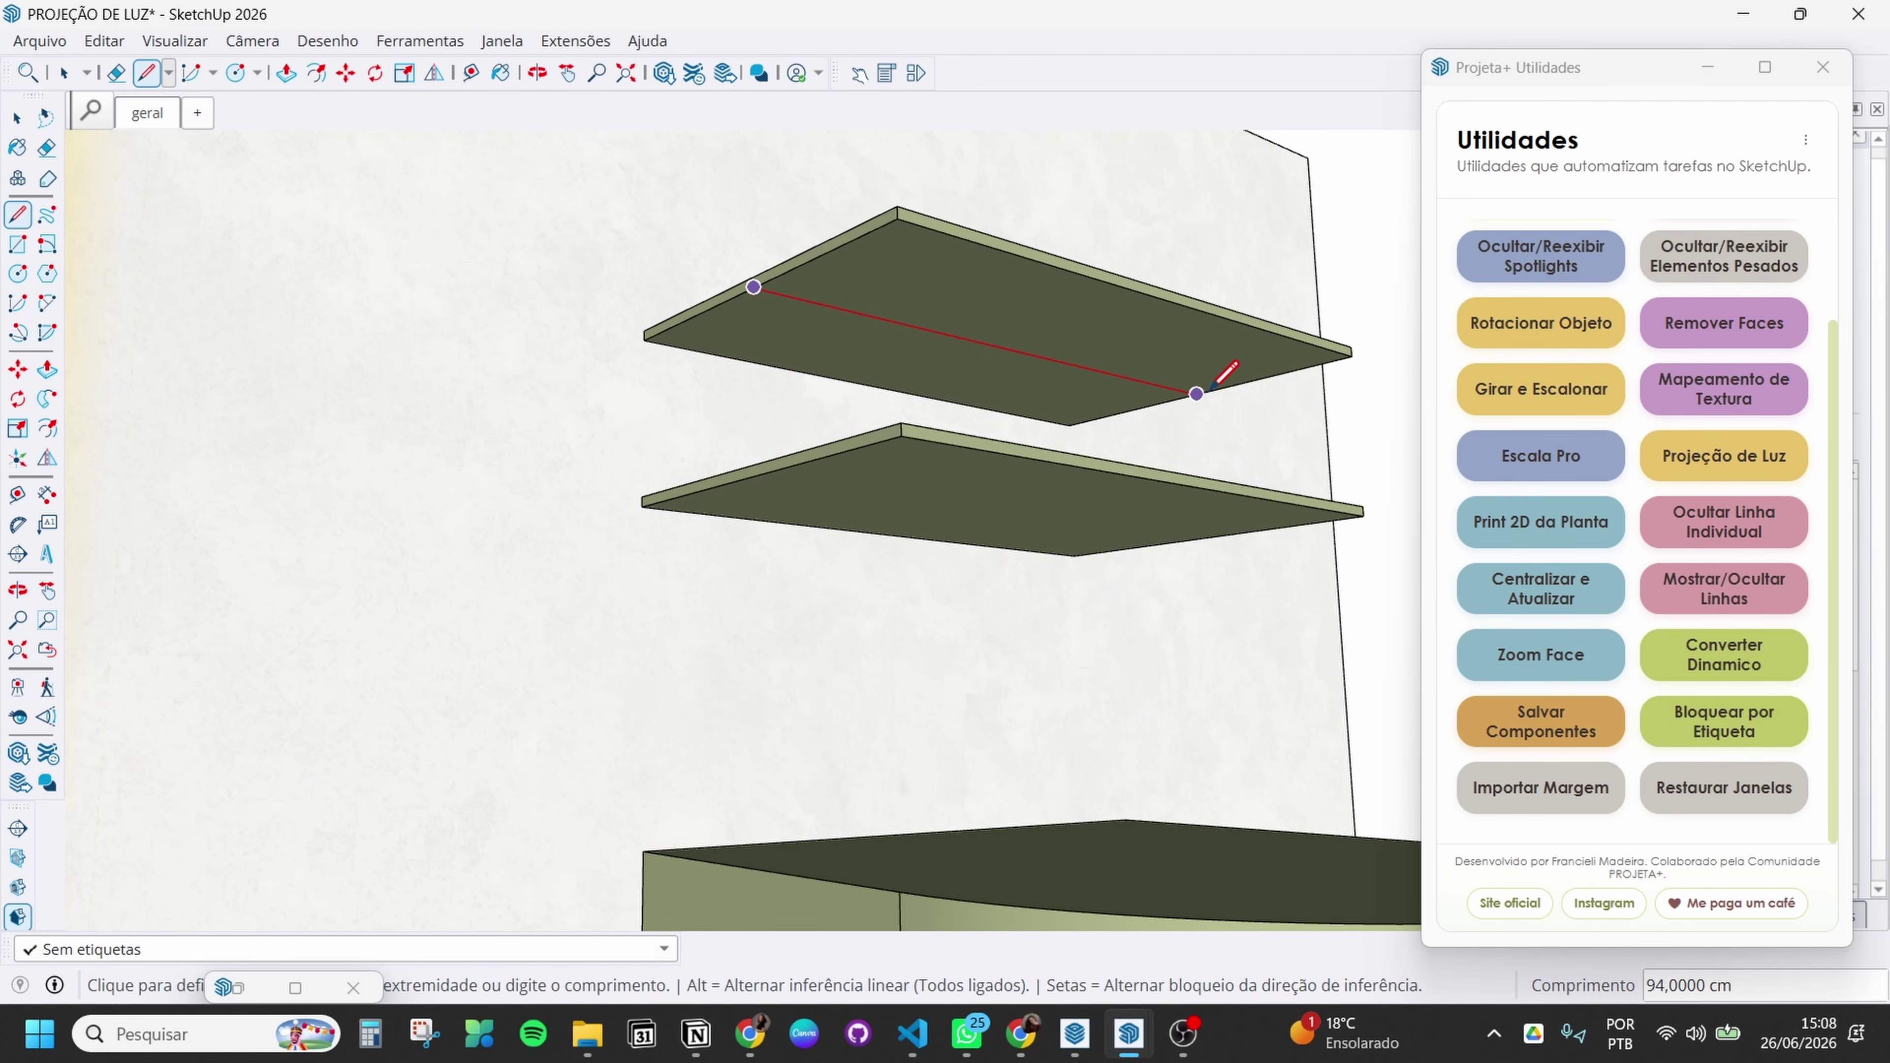
left_click(1211, 376)
key("space")
middle_click_drag(1223, 371, 923, 317)
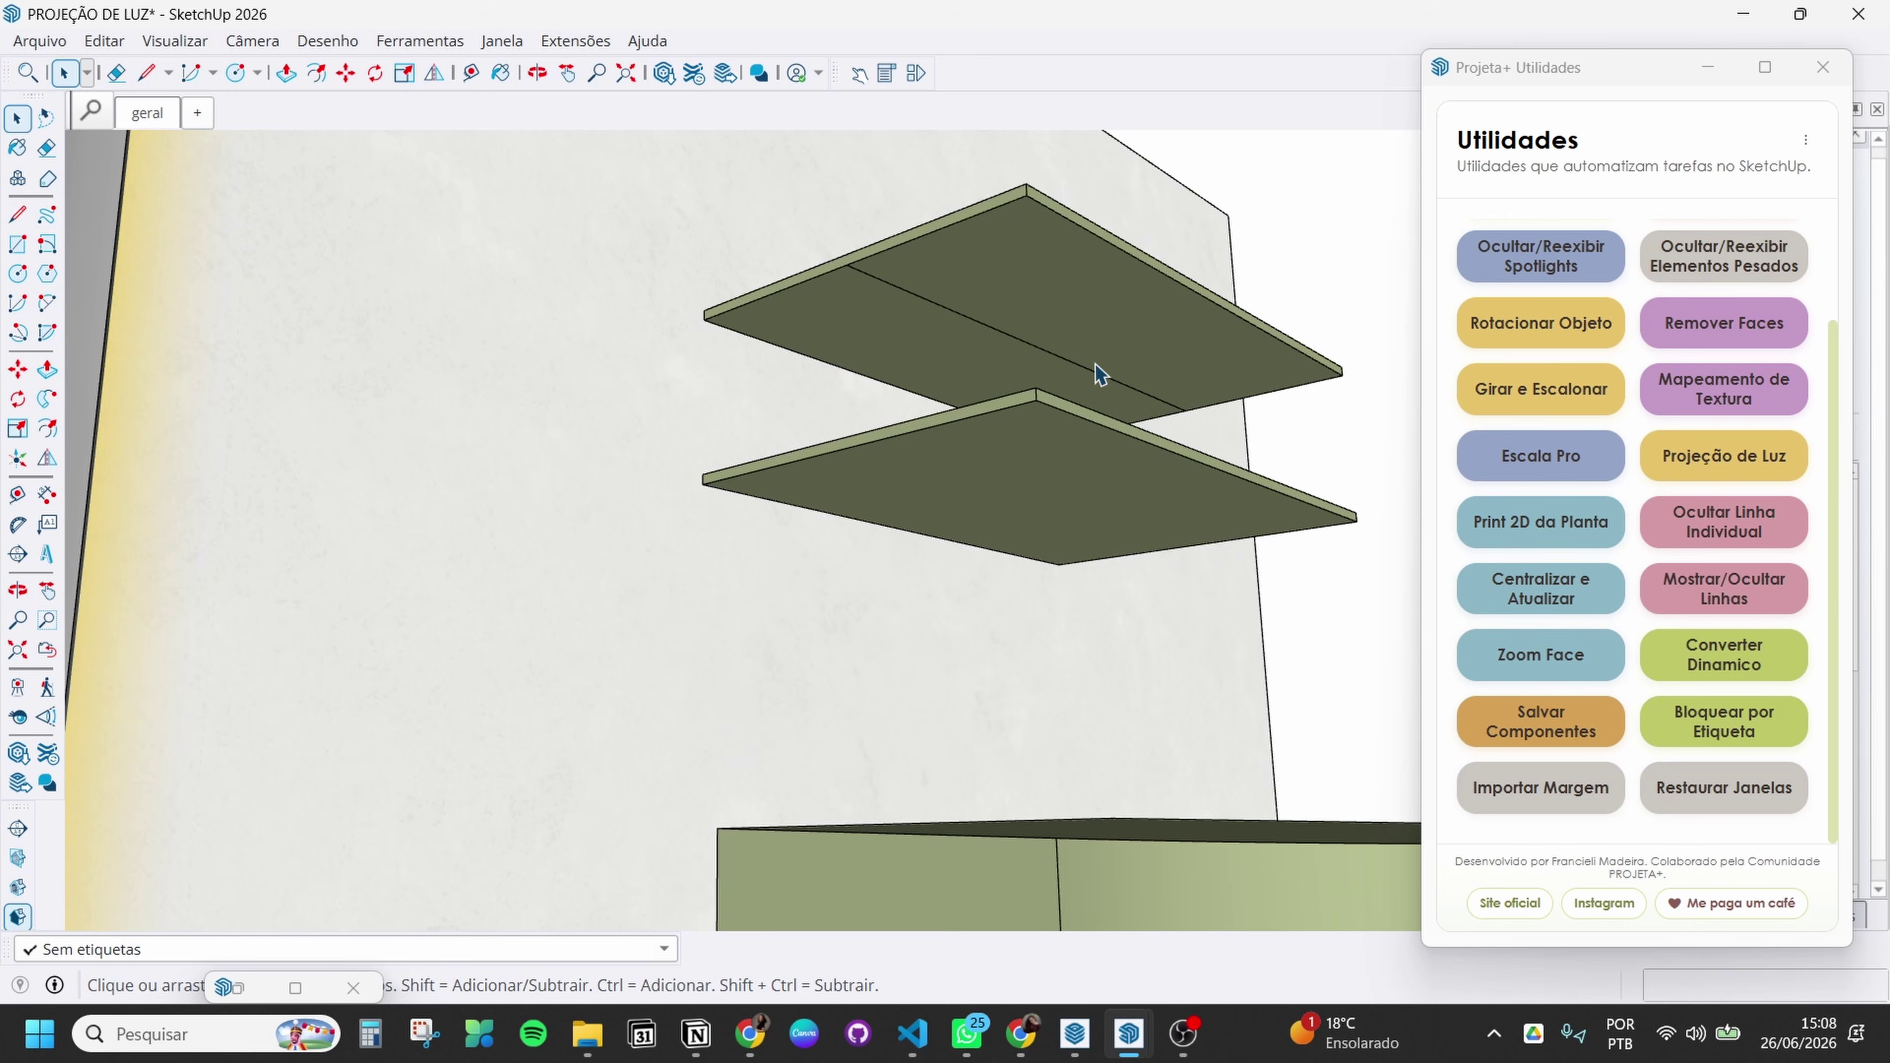
left_click(1783, 457)
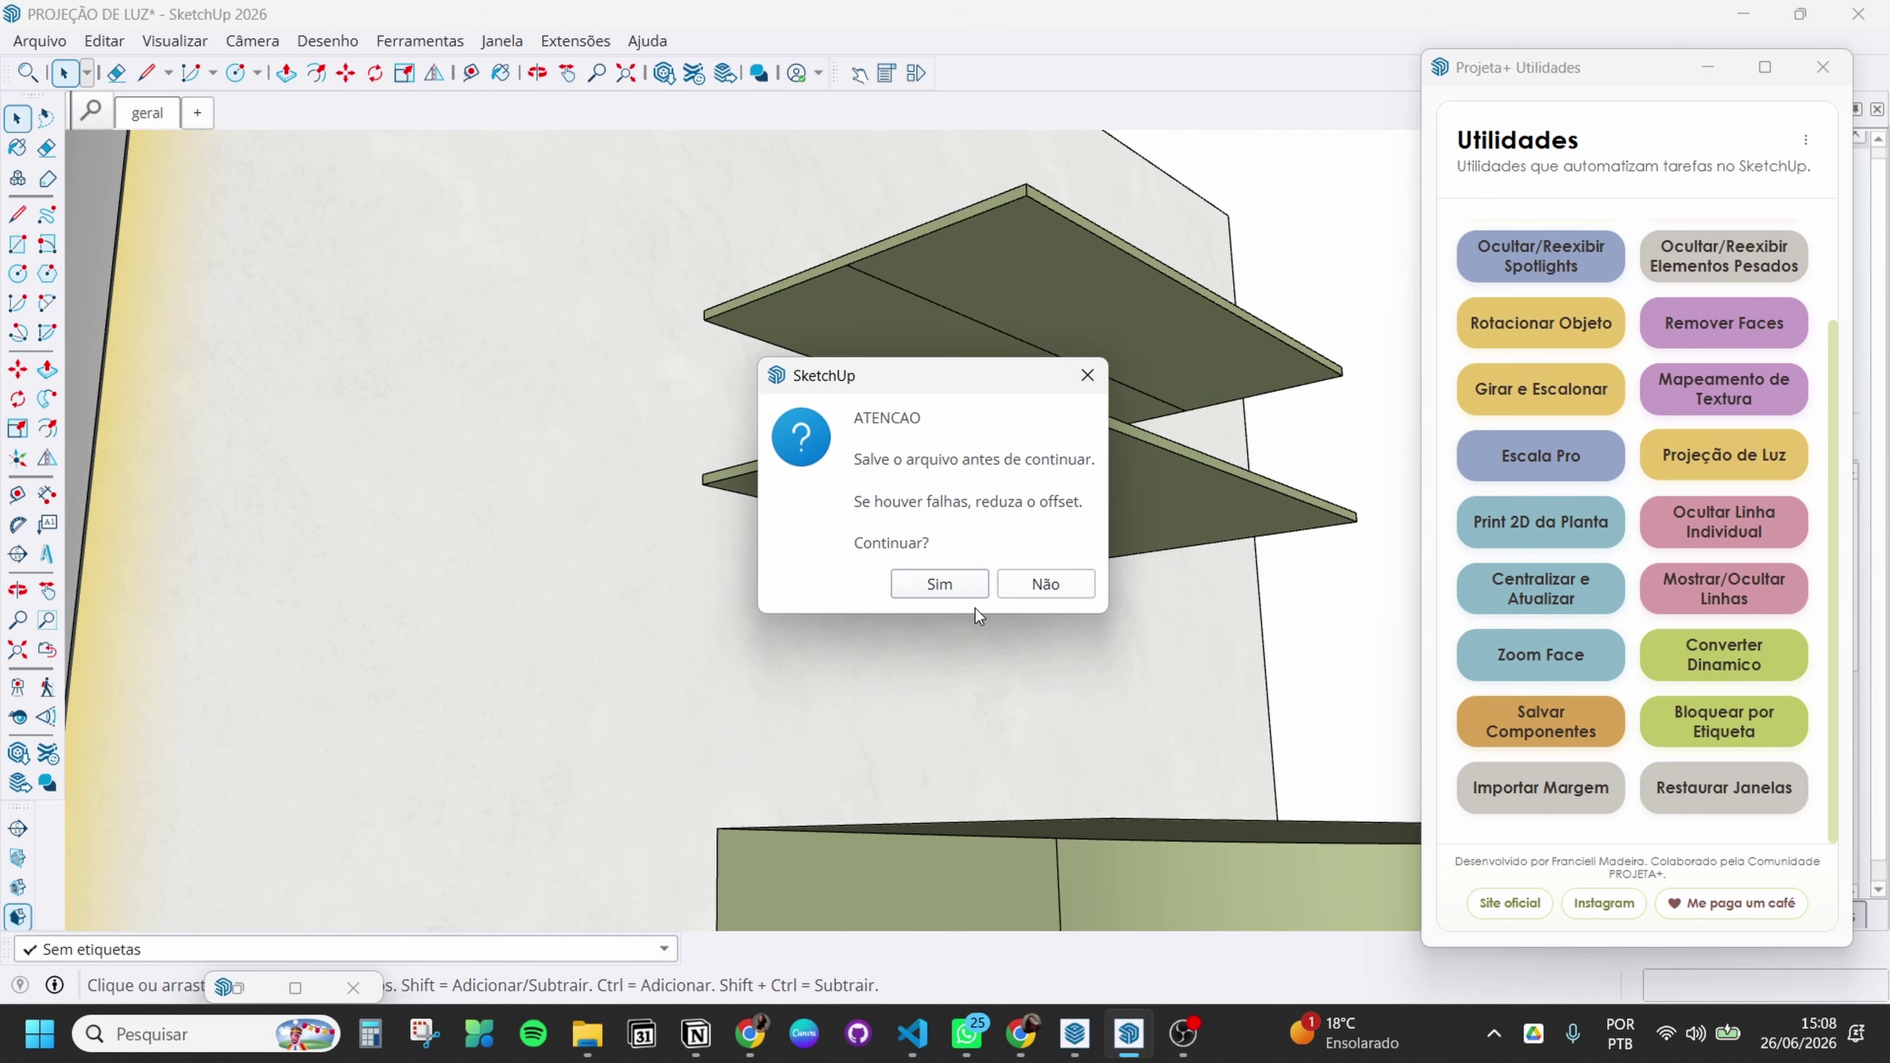
left_click(925, 584)
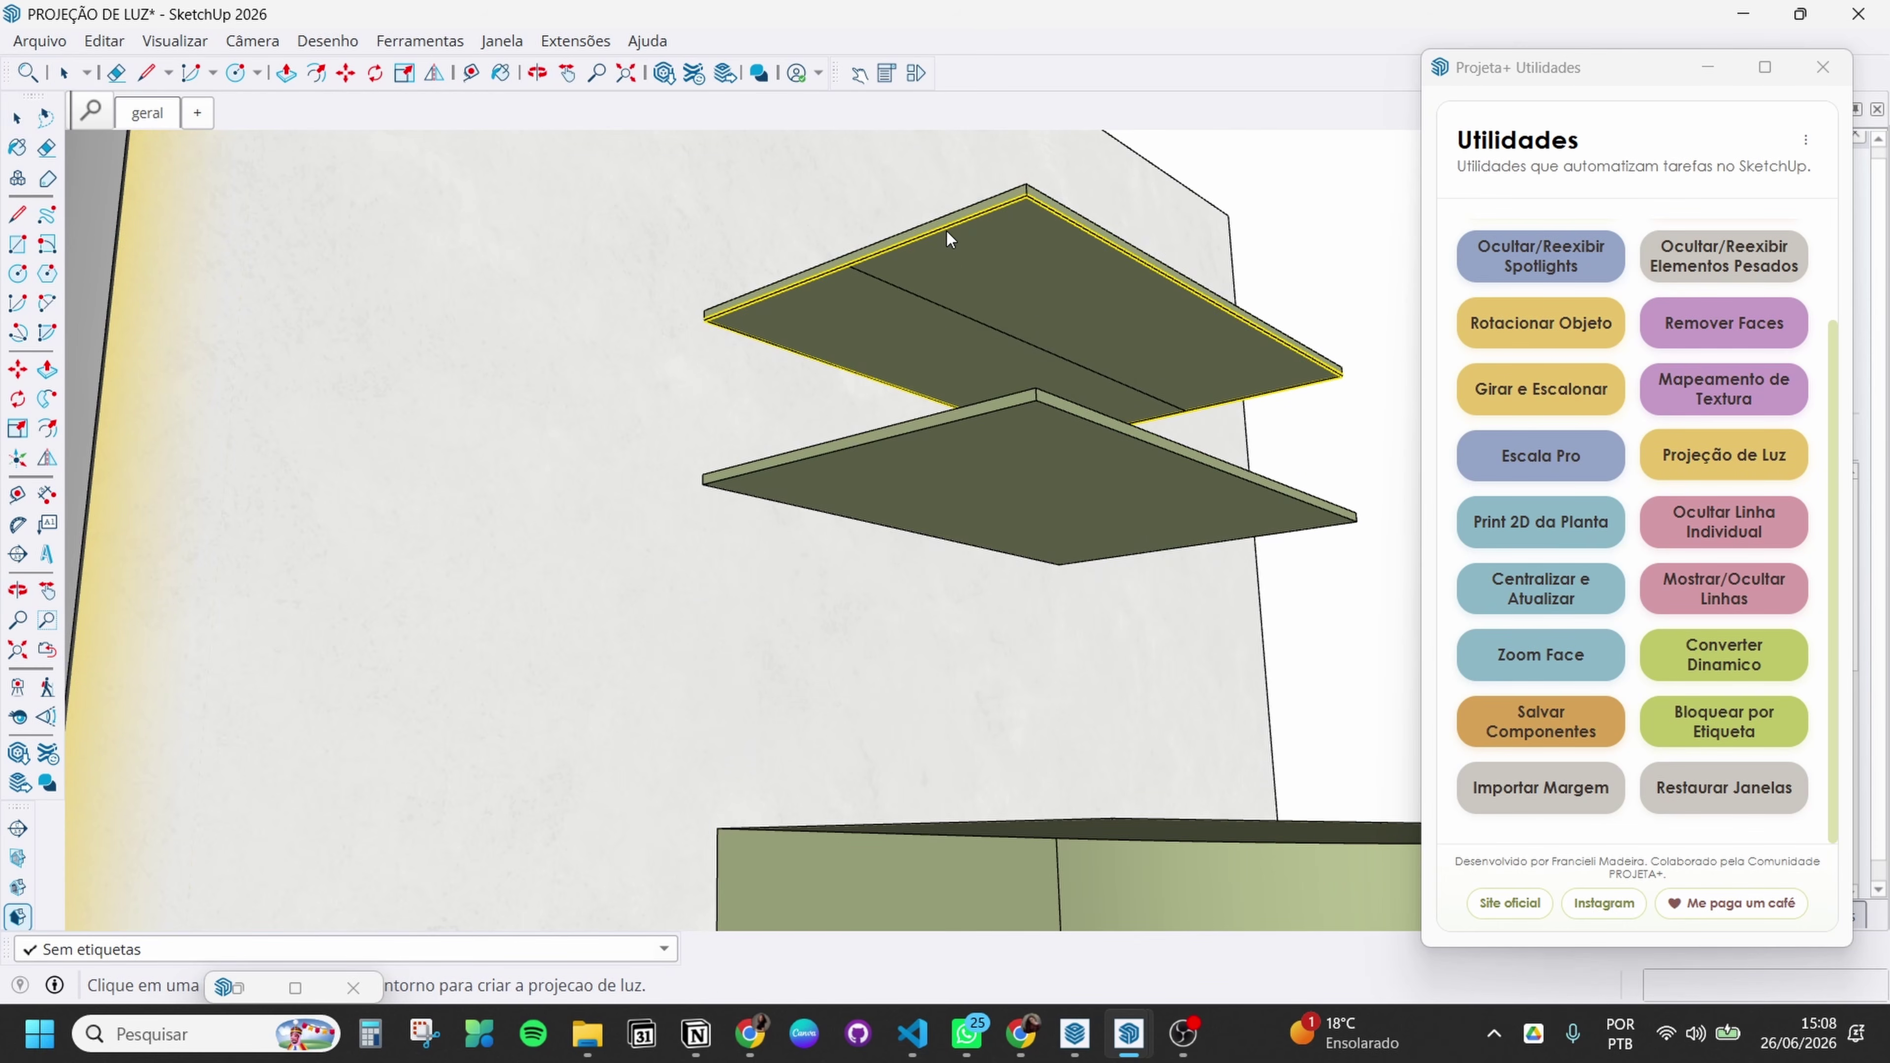
left_click(893, 285)
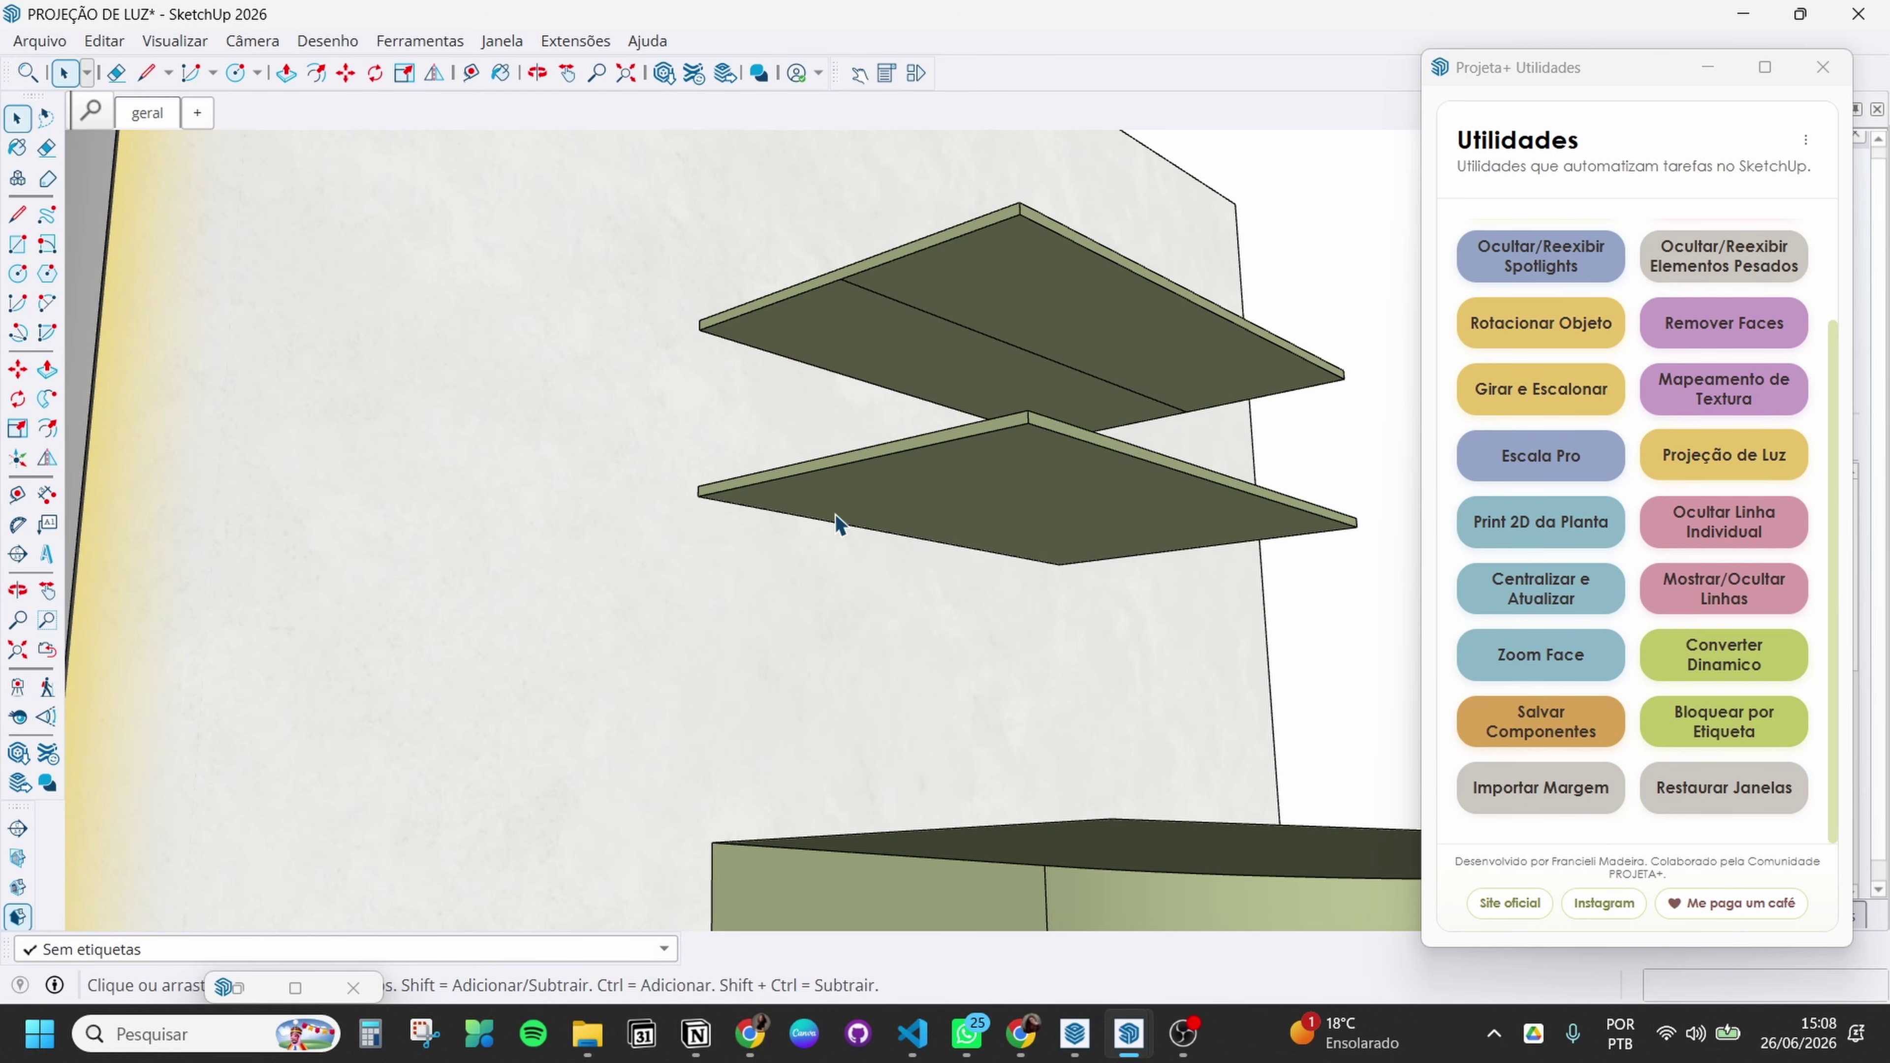
Draw a line along the lower shelf's rear bottom edge from one corner to the other
key("l")
left_click(710, 465)
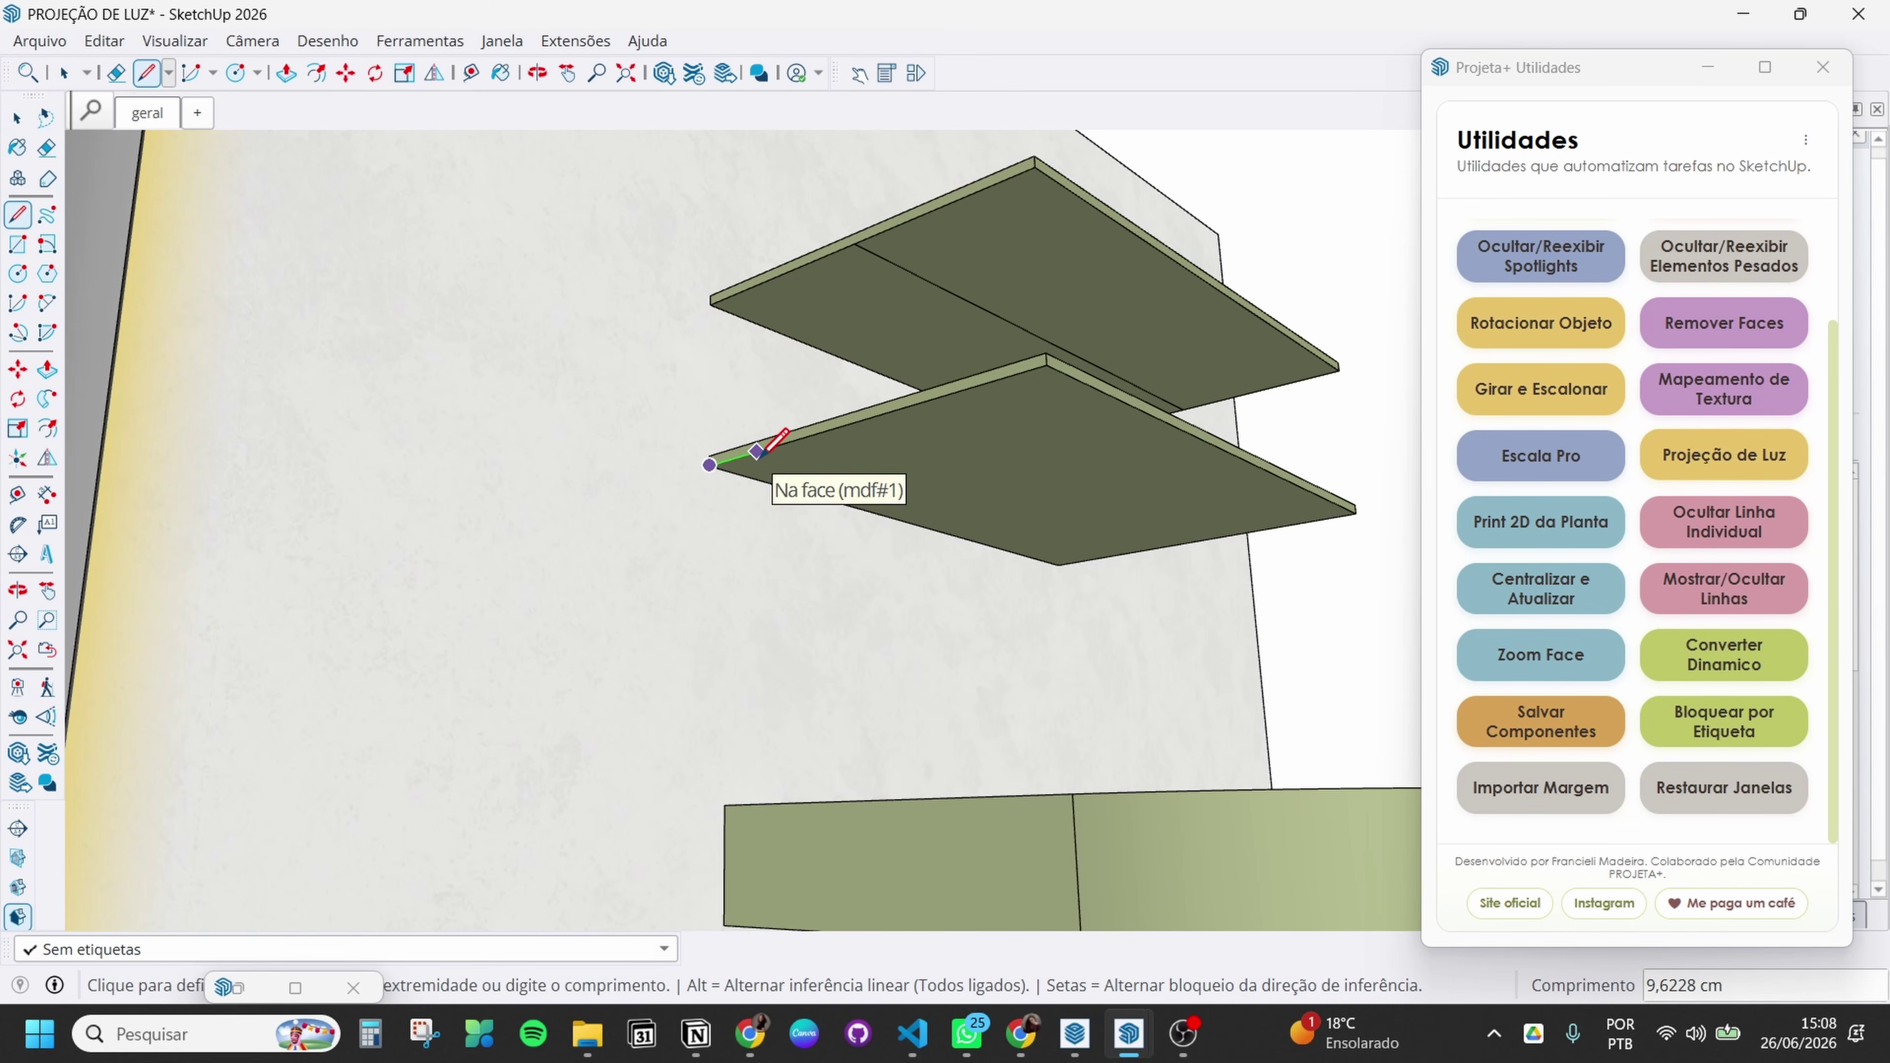
left_click(1059, 564)
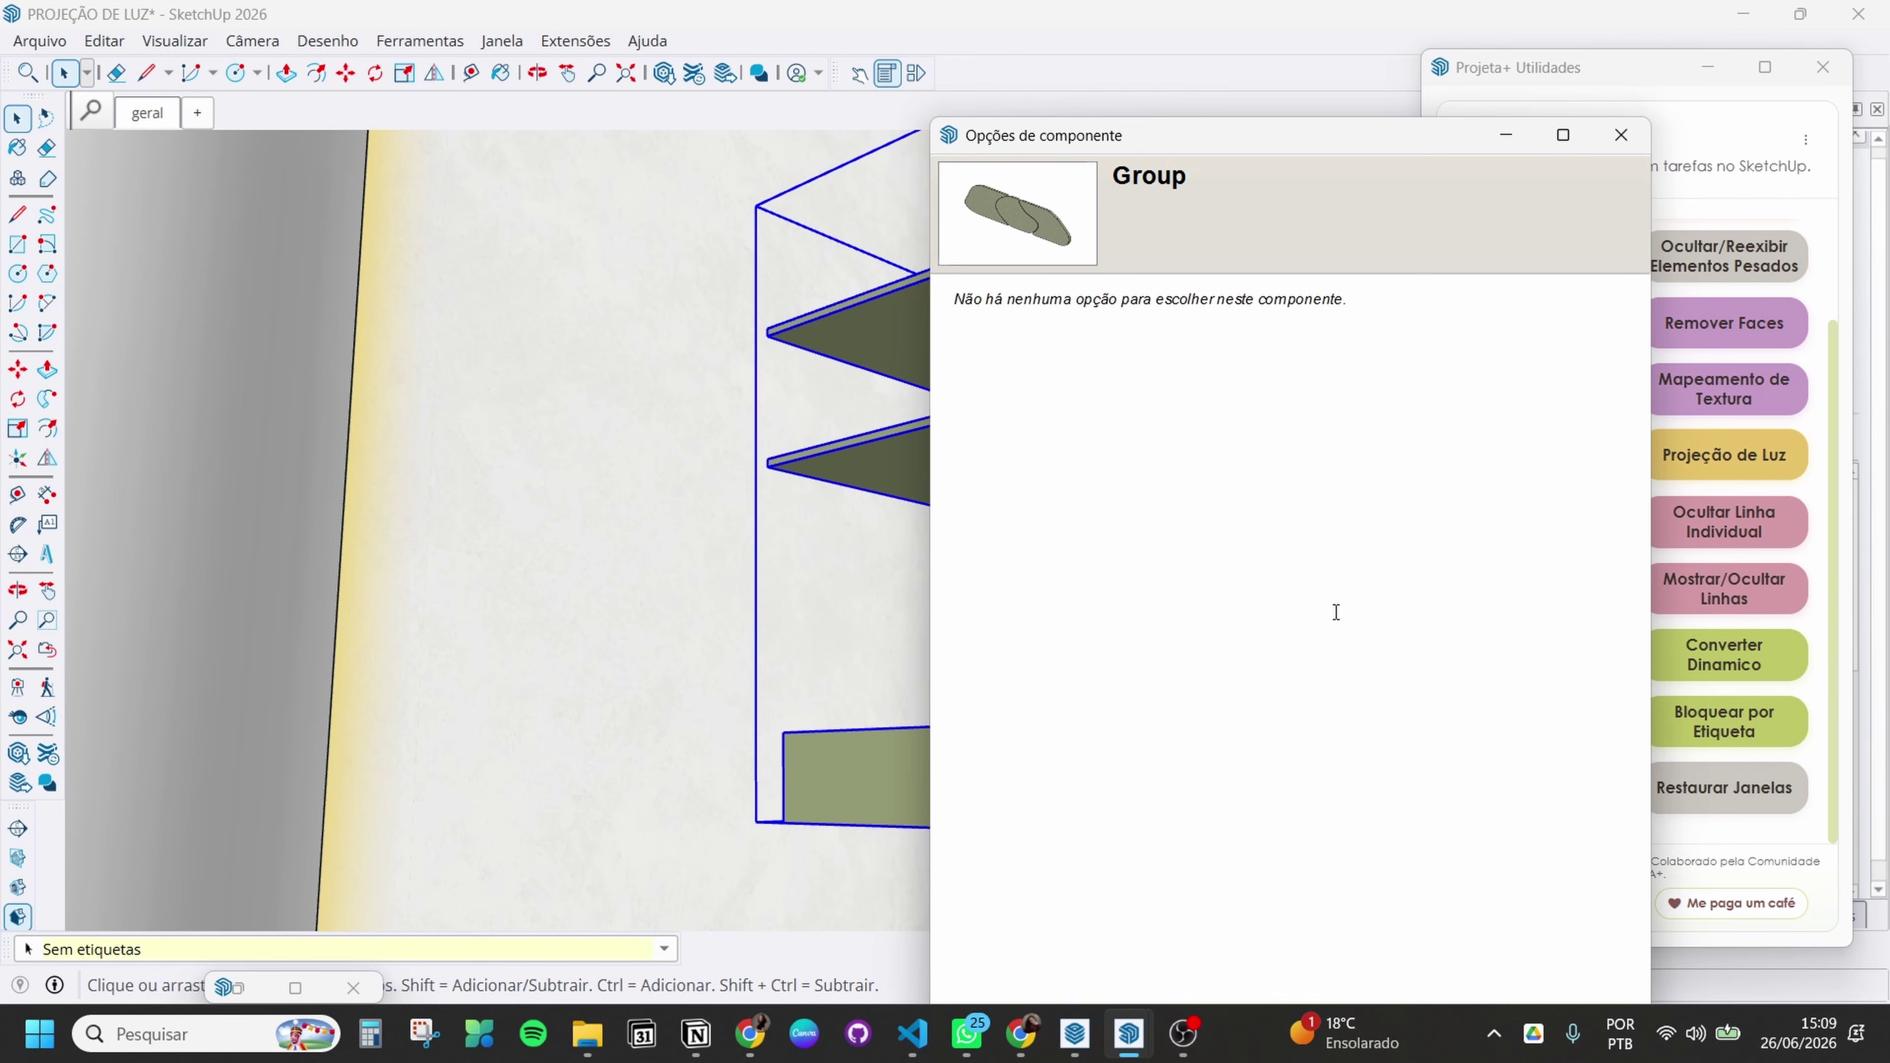
Set the shelf thickness (Espessura Prateleiras) of the Prateleiras component to 3 cm and close its options
scroll(780, 580, "down", 1)
left_click(856, 521)
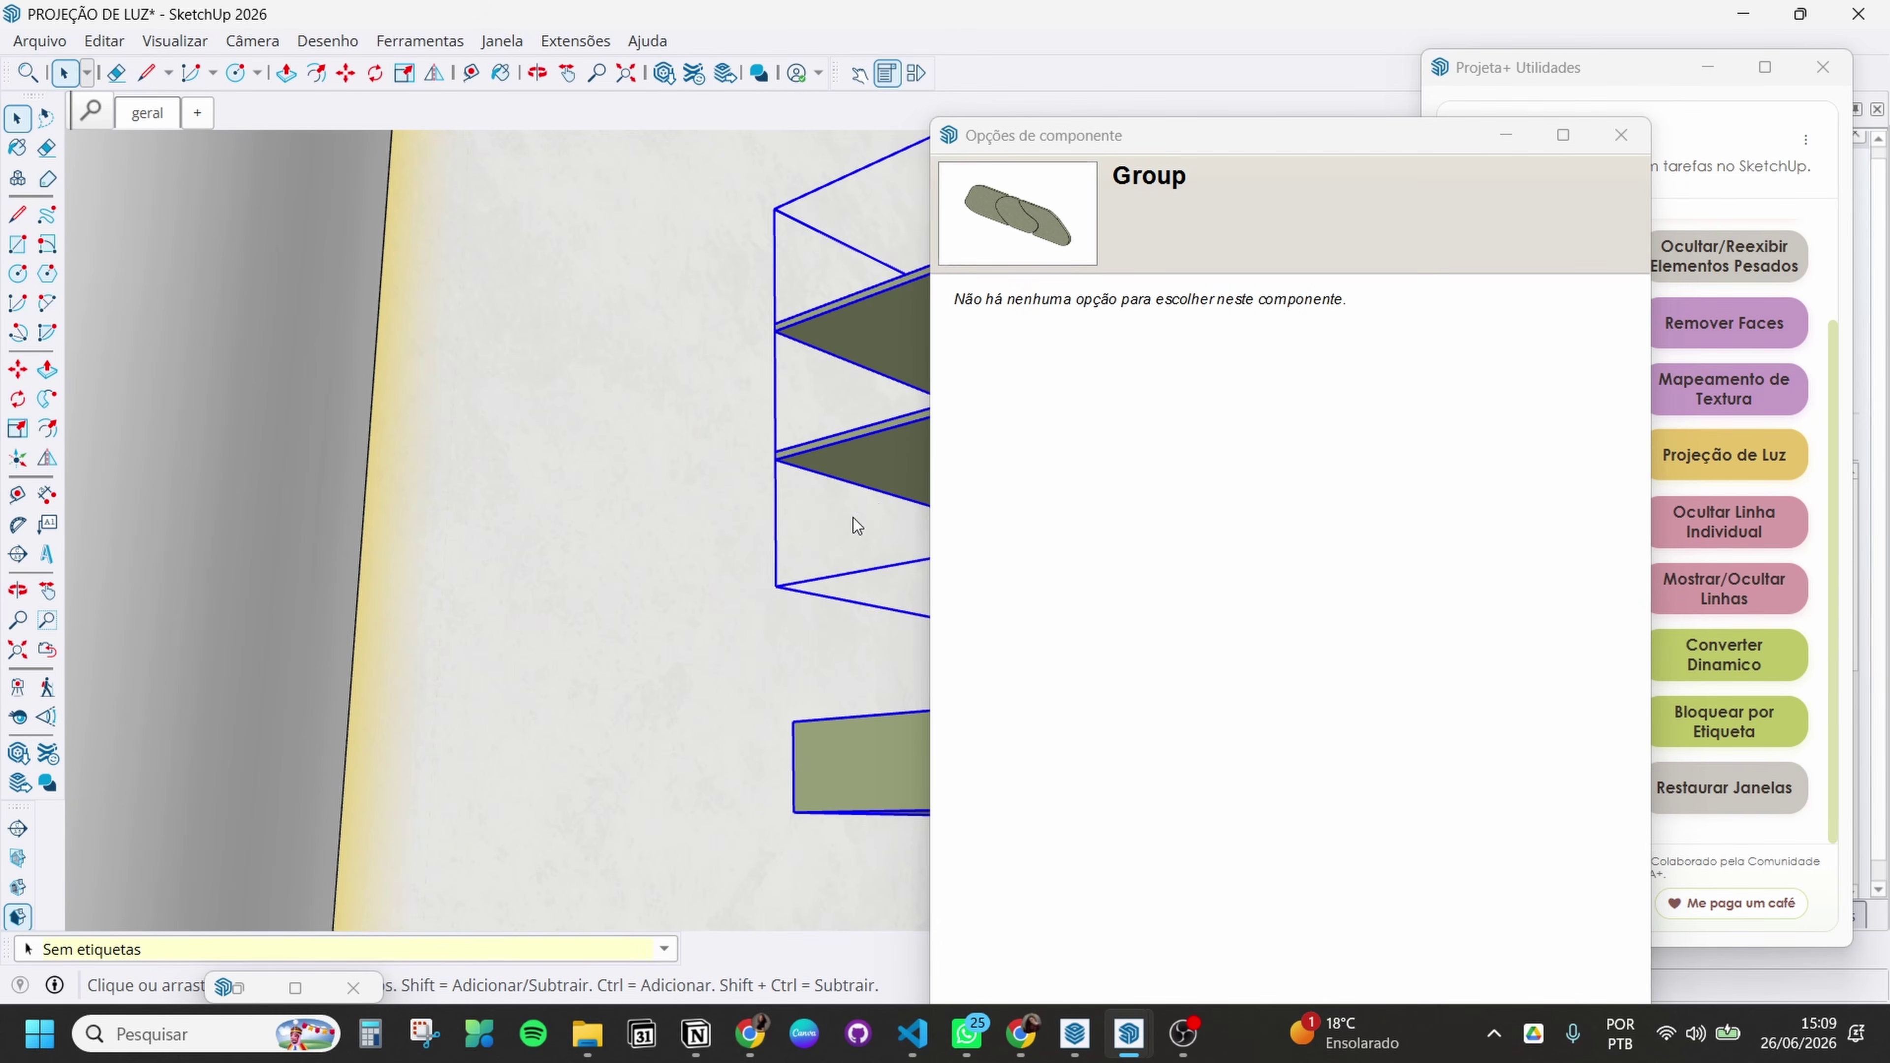
left_click(1172, 495)
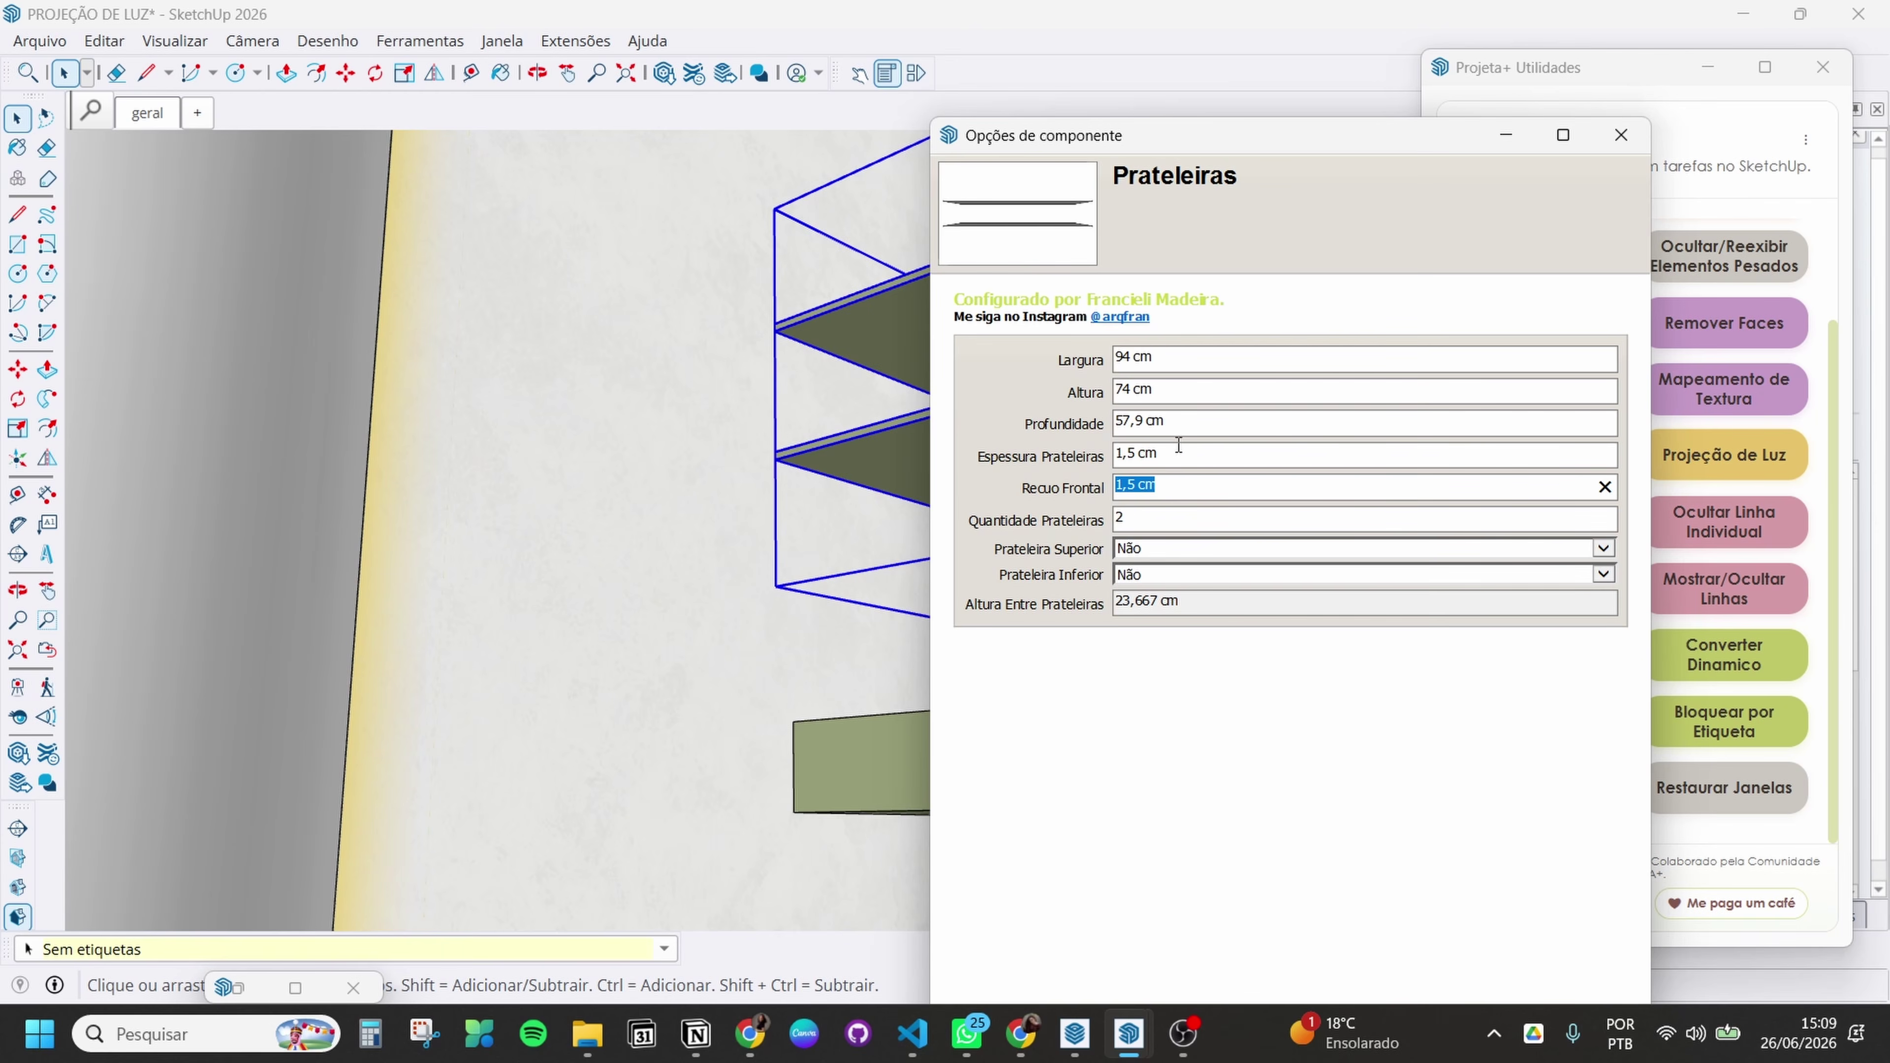
type("3")
key("Return")
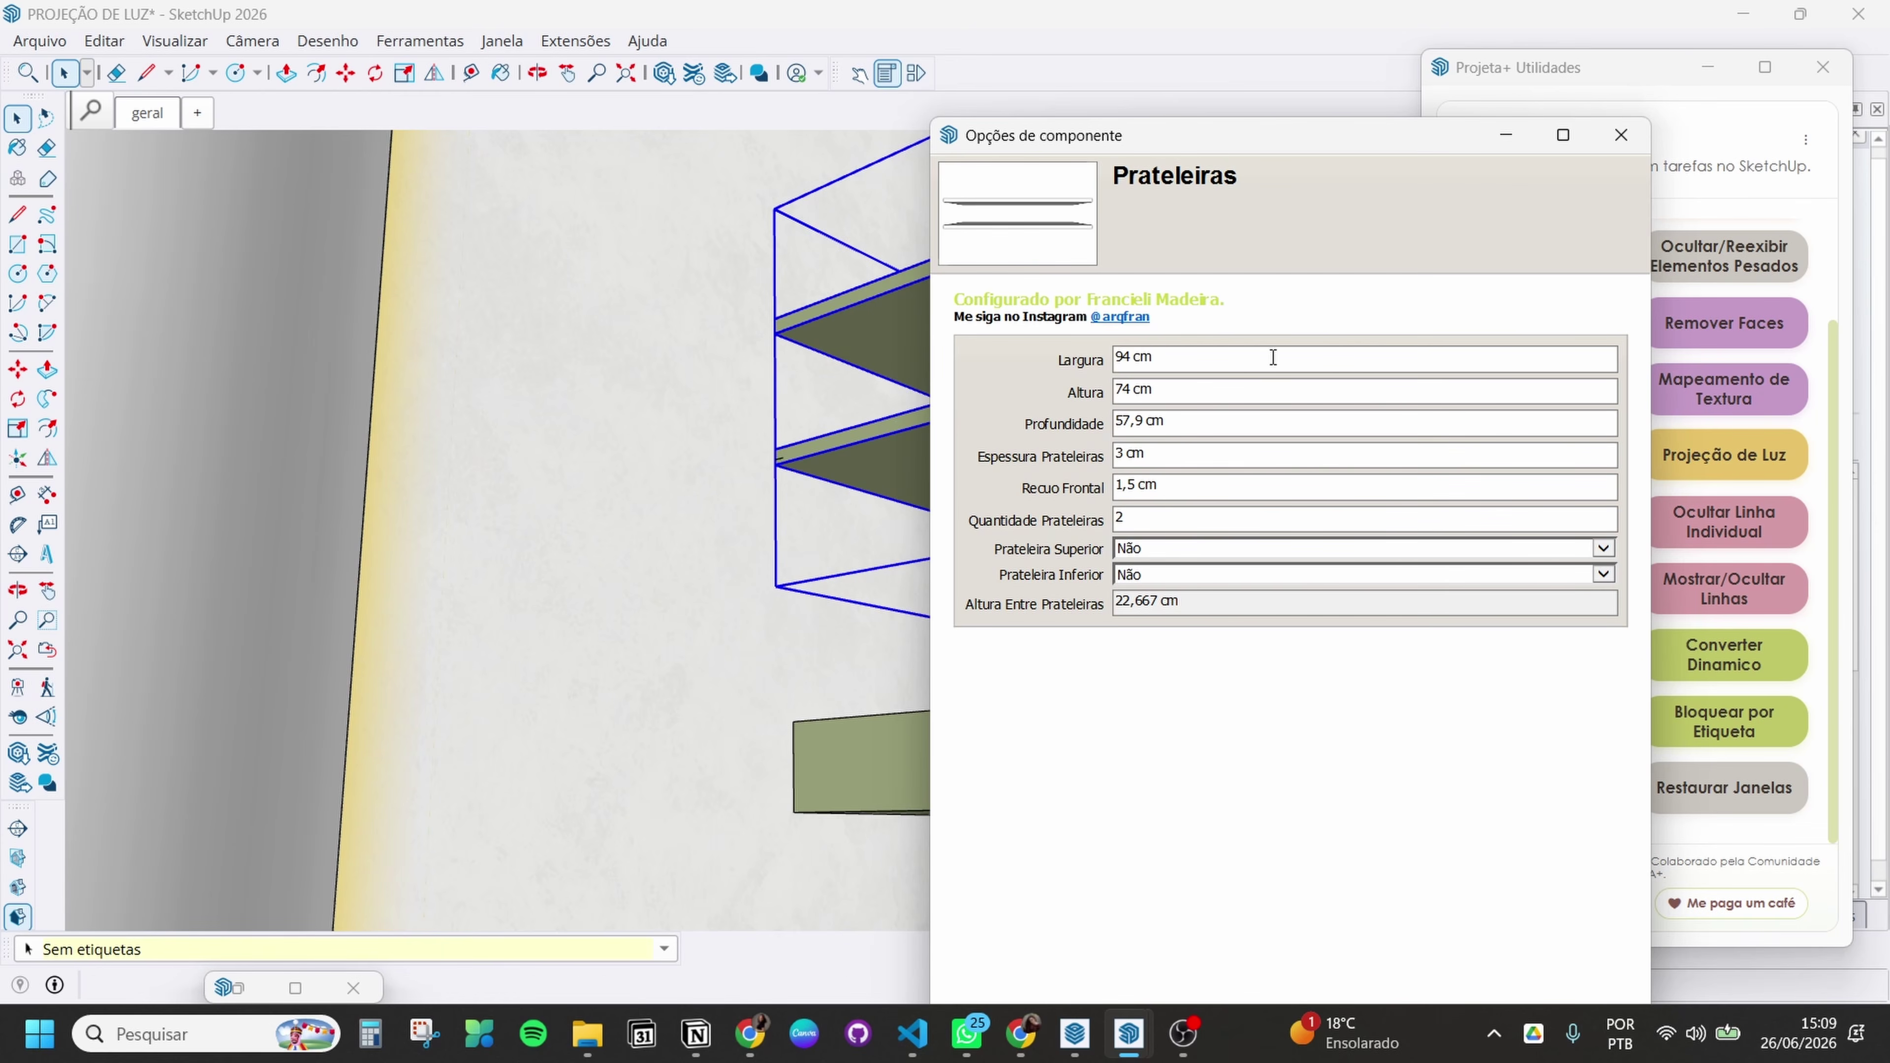
left_click(1617, 126)
Open the lower shelf for editing and move its rear bottom edge to form a small recess along the wall side
middle_click_drag(850, 488, 967, 490)
double_click(970, 488)
triple_click(907, 484)
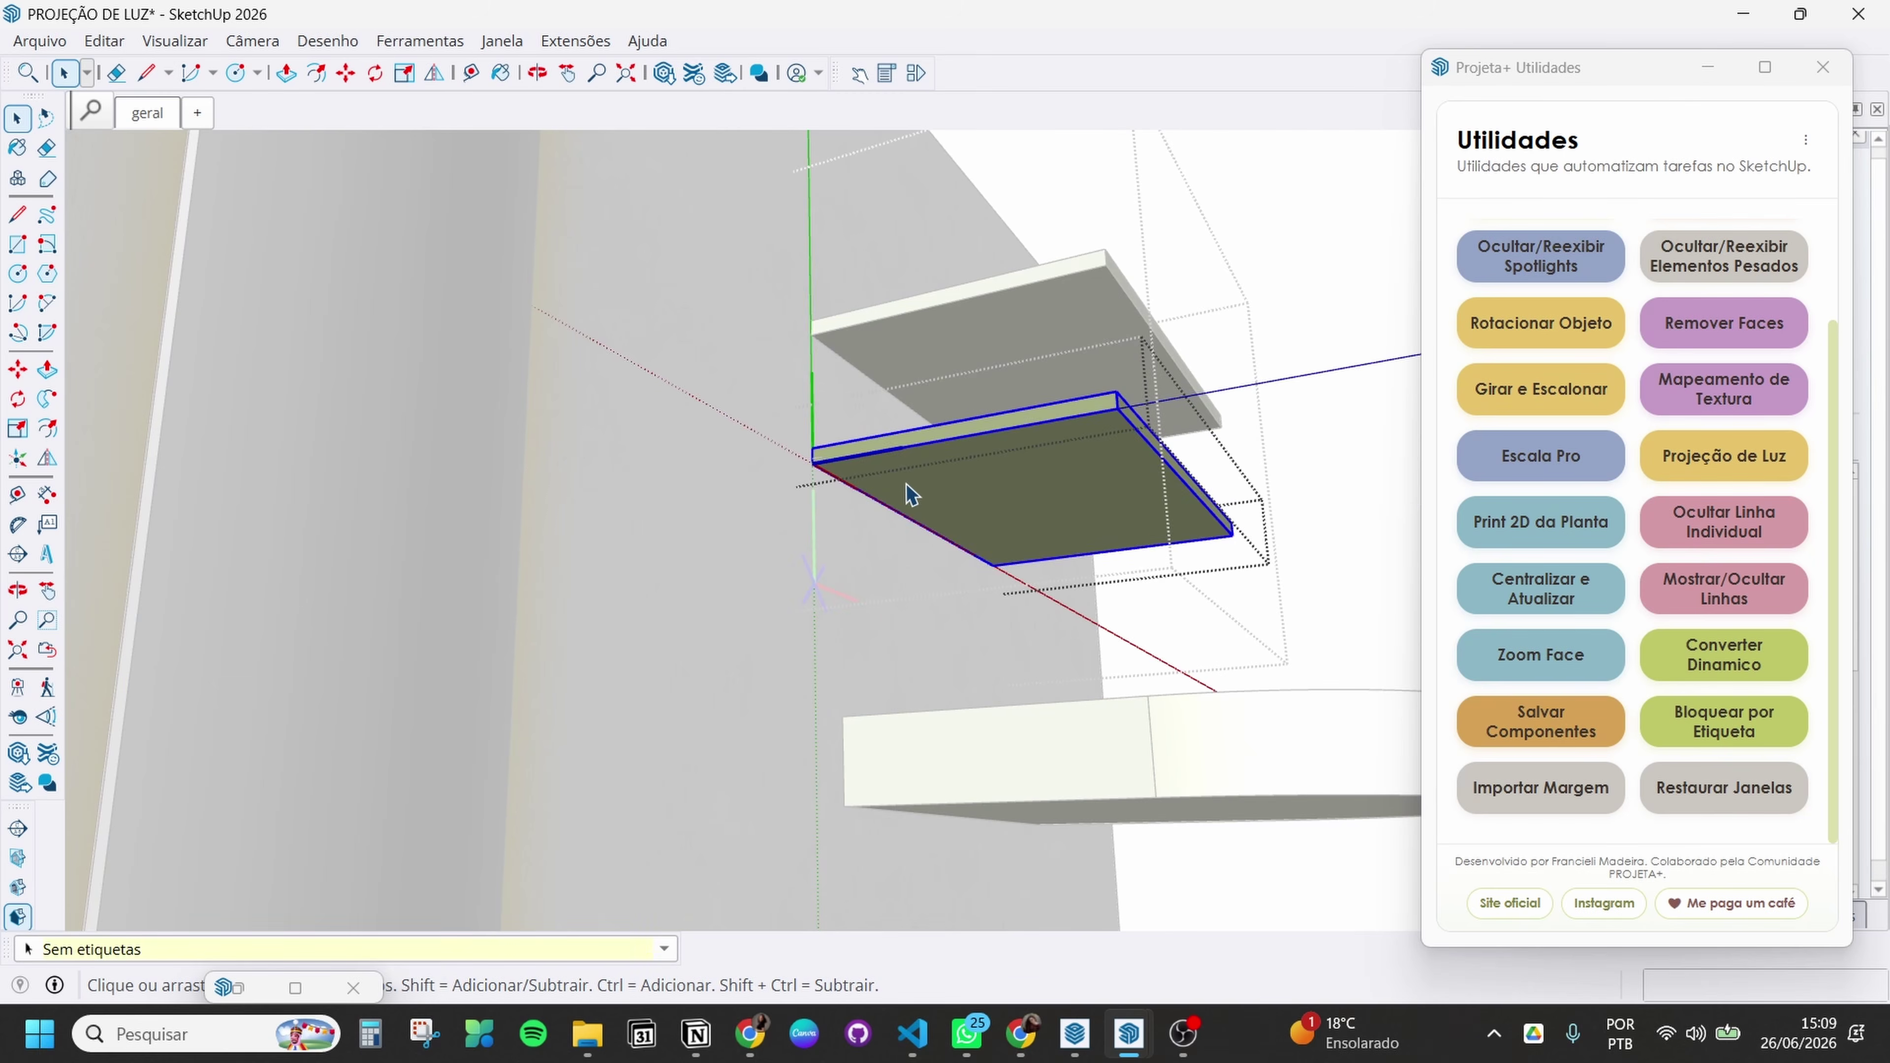
scroll(851, 486, "up", 5)
key("m")
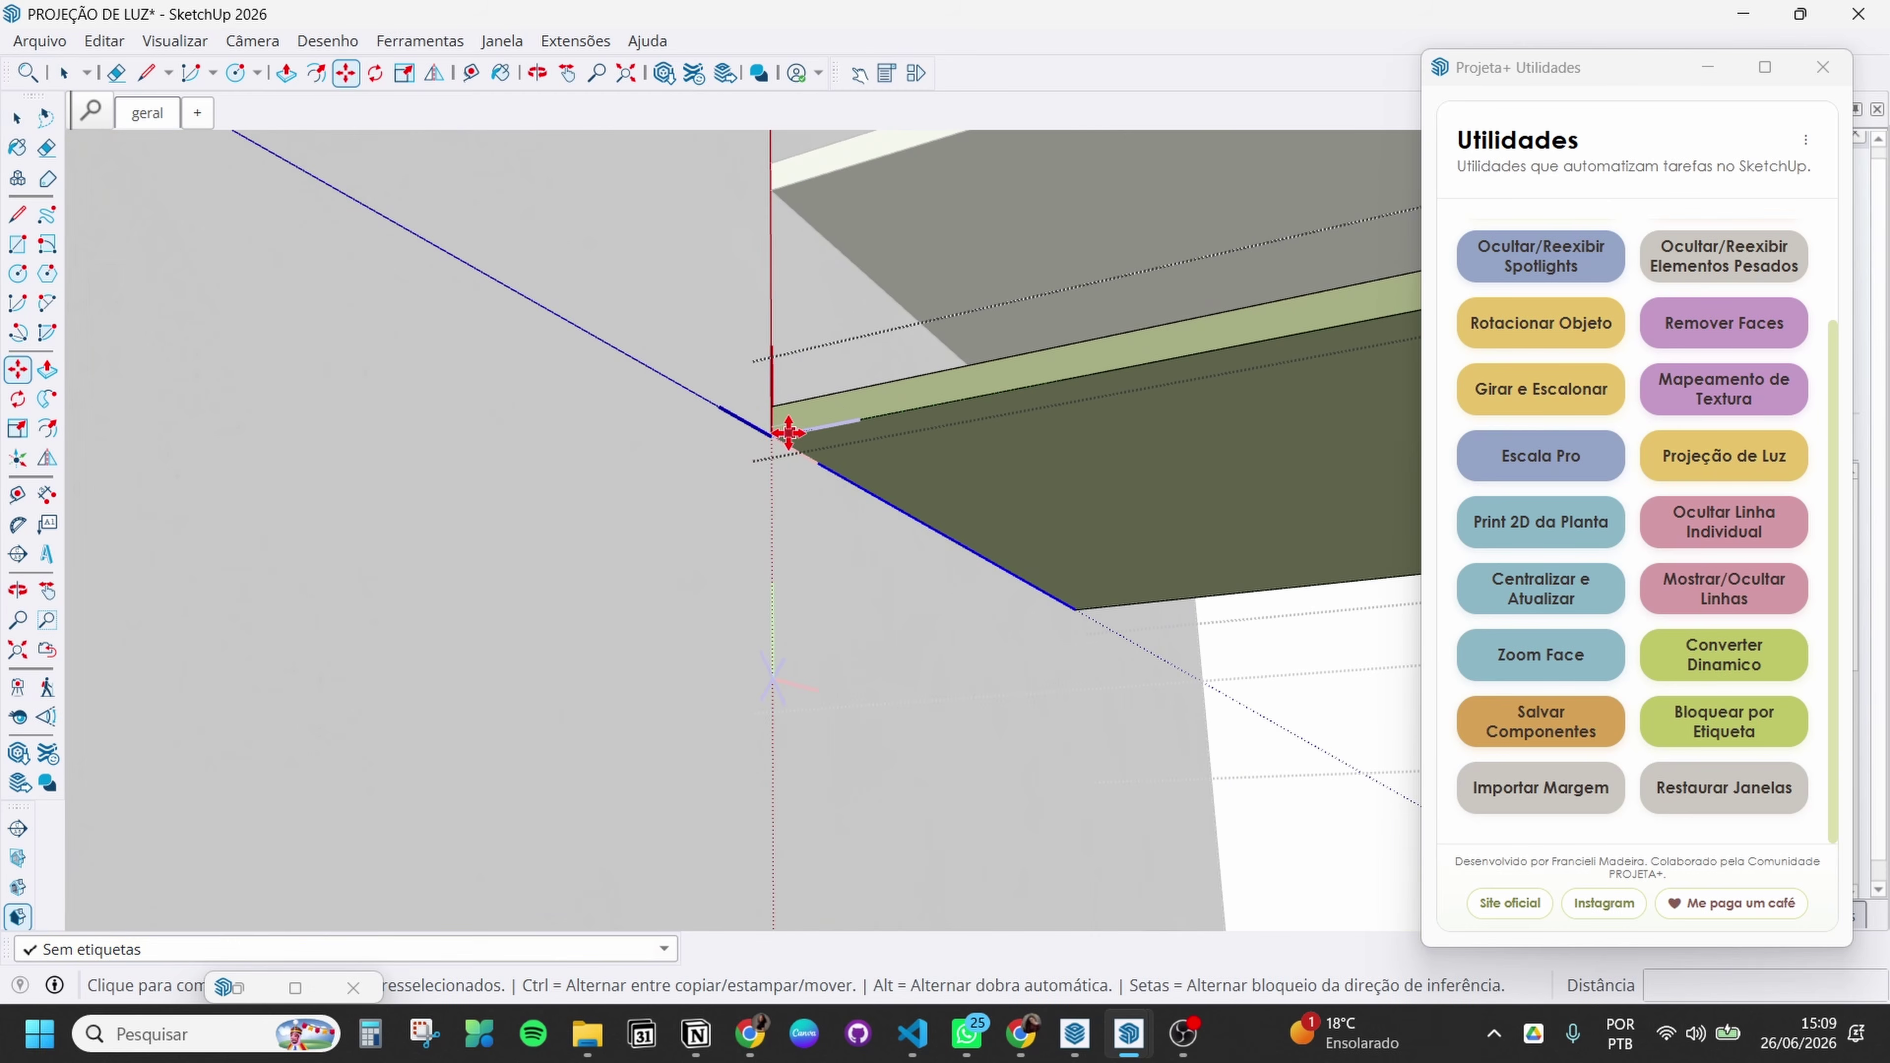
left_click(777, 430)
left_click(814, 422)
key("space")
scroll(975, 604, "down", 3)
scroll(843, 478, "up", 3)
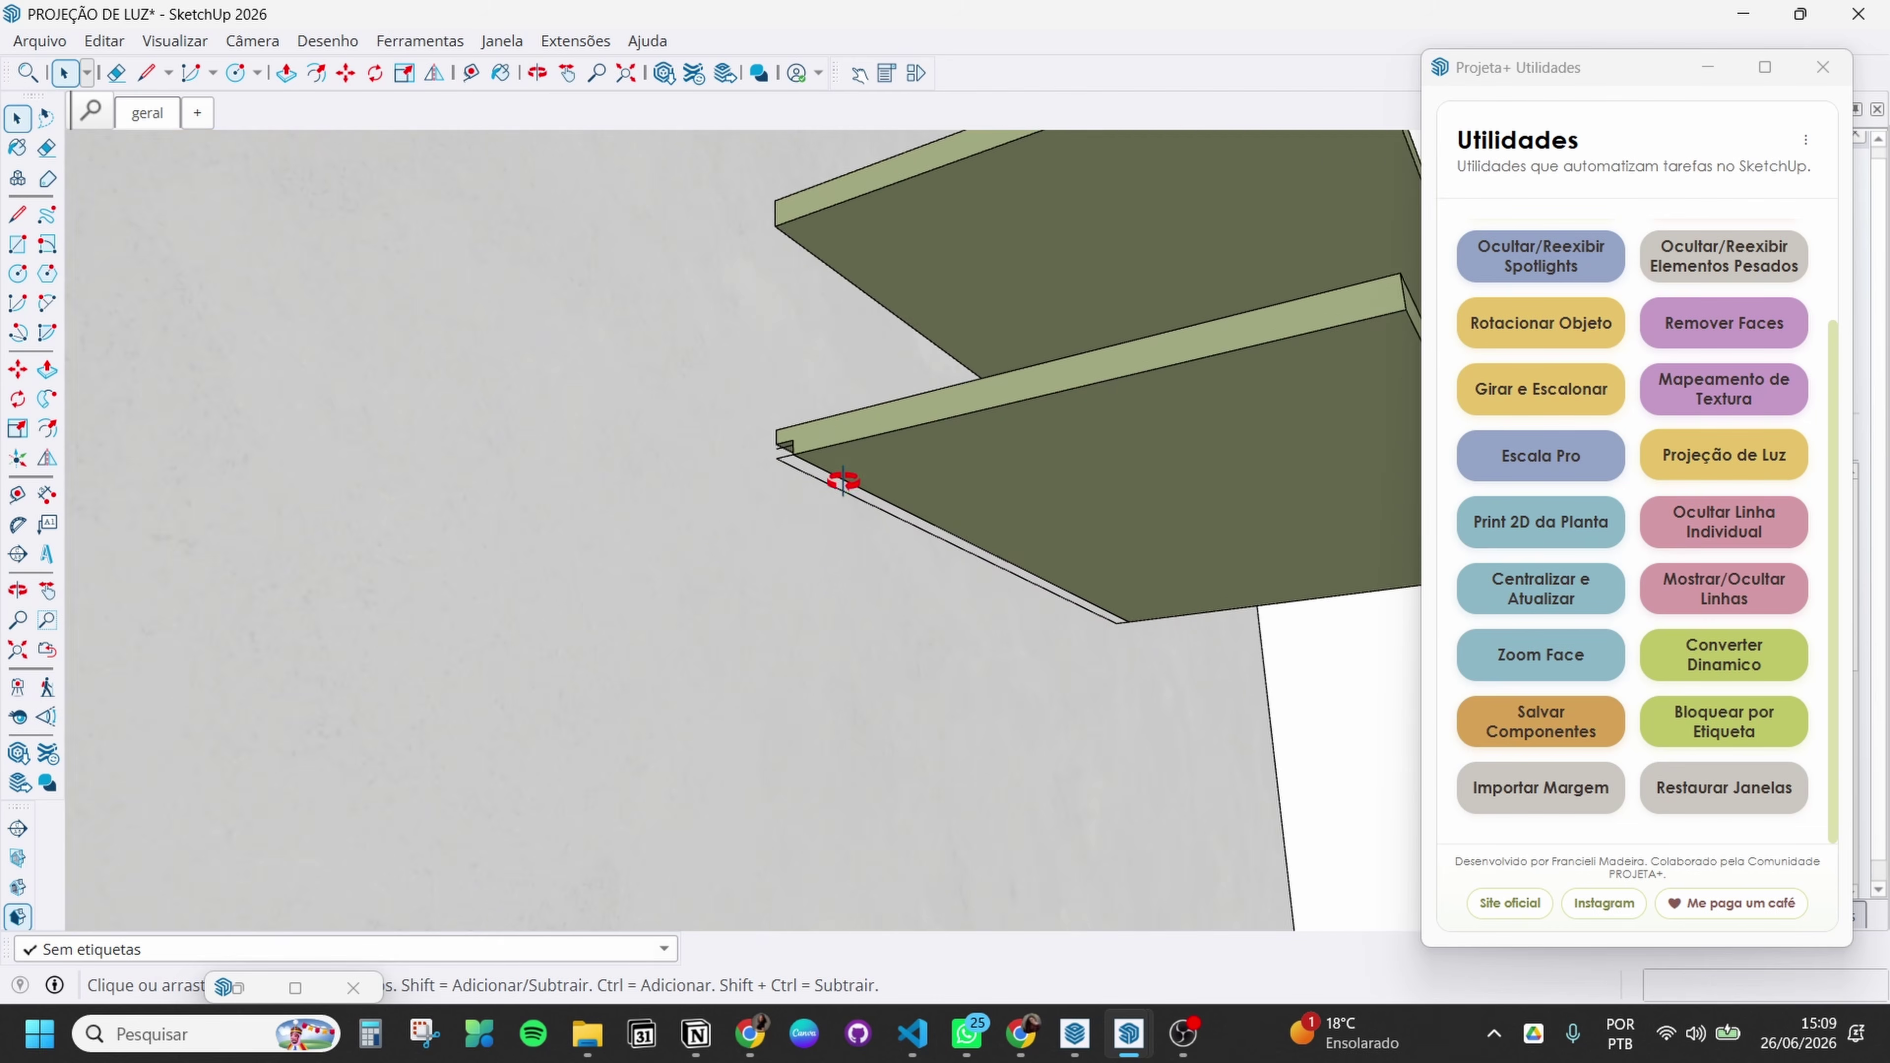
Draw a line along the full length of the recess's front edge under the lower shelf
scroll(849, 458, "down", 2)
key("l")
scroll(725, 380, "up", 4)
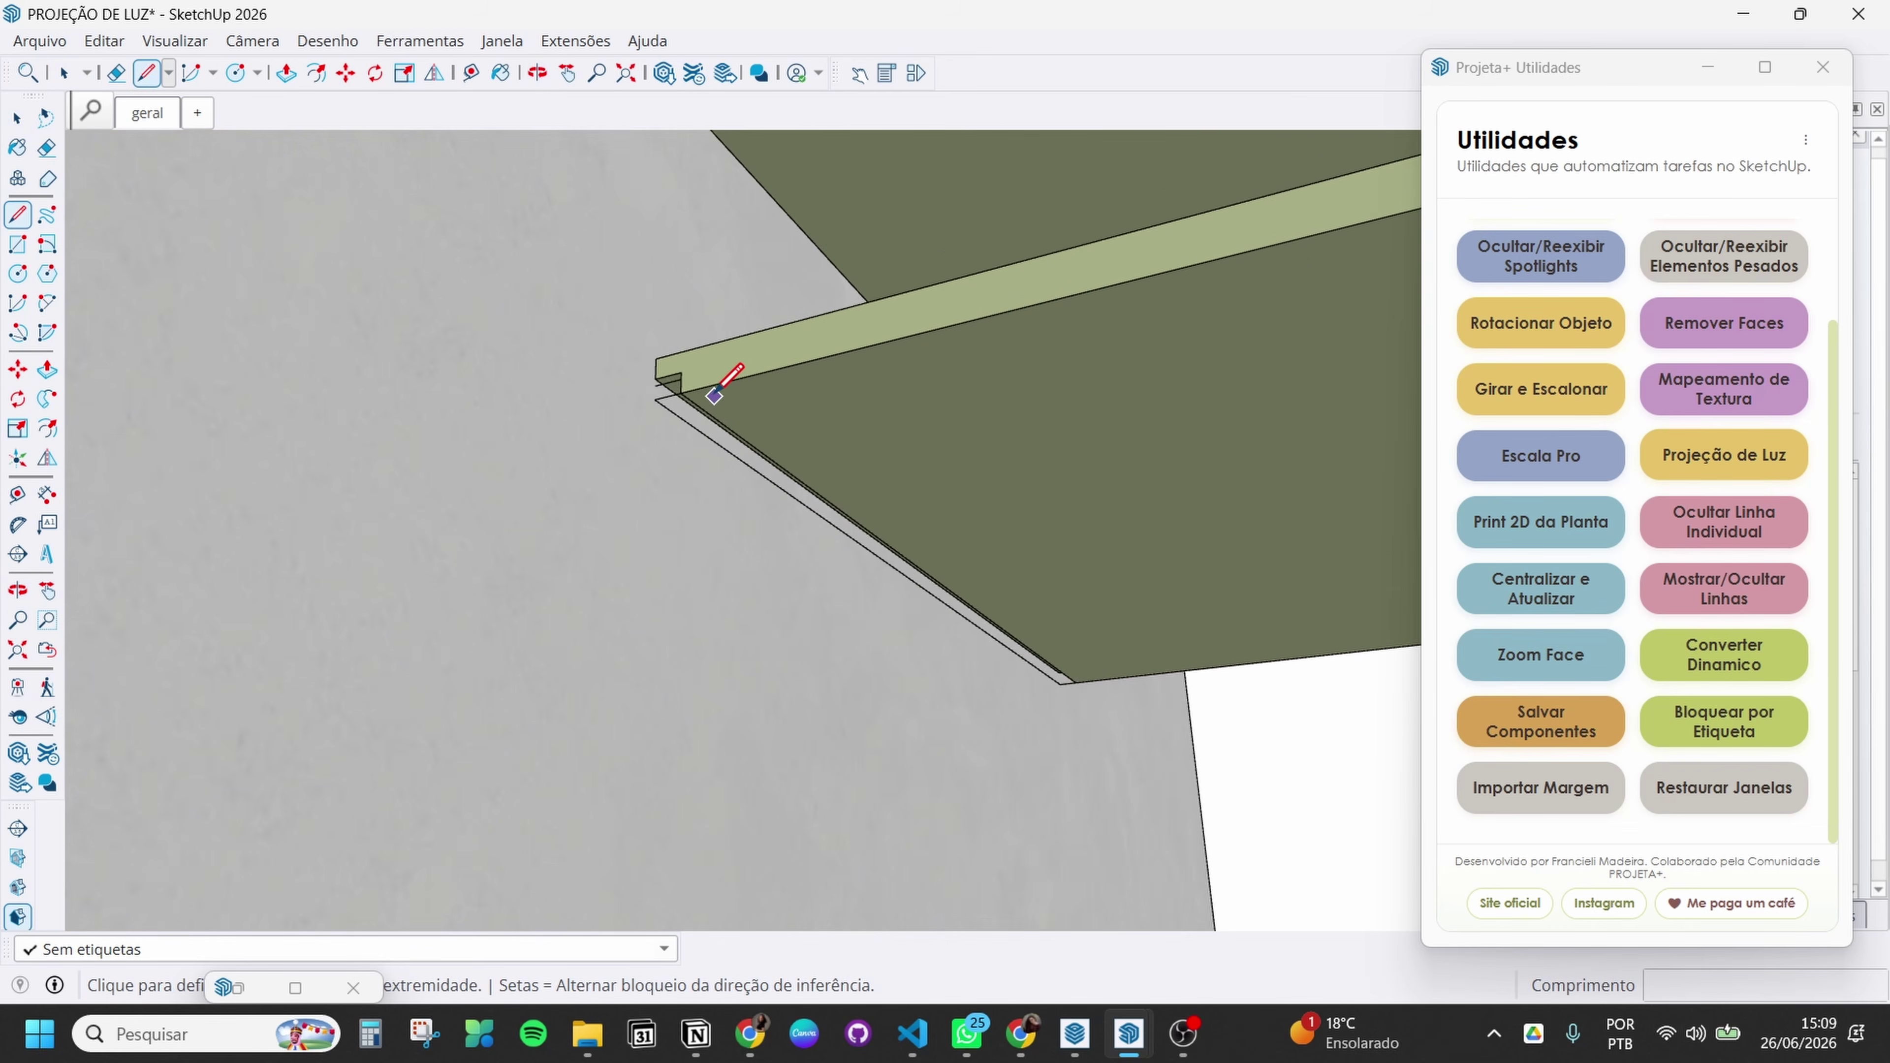
left_click(682, 375)
scroll(843, 562, "up", 4)
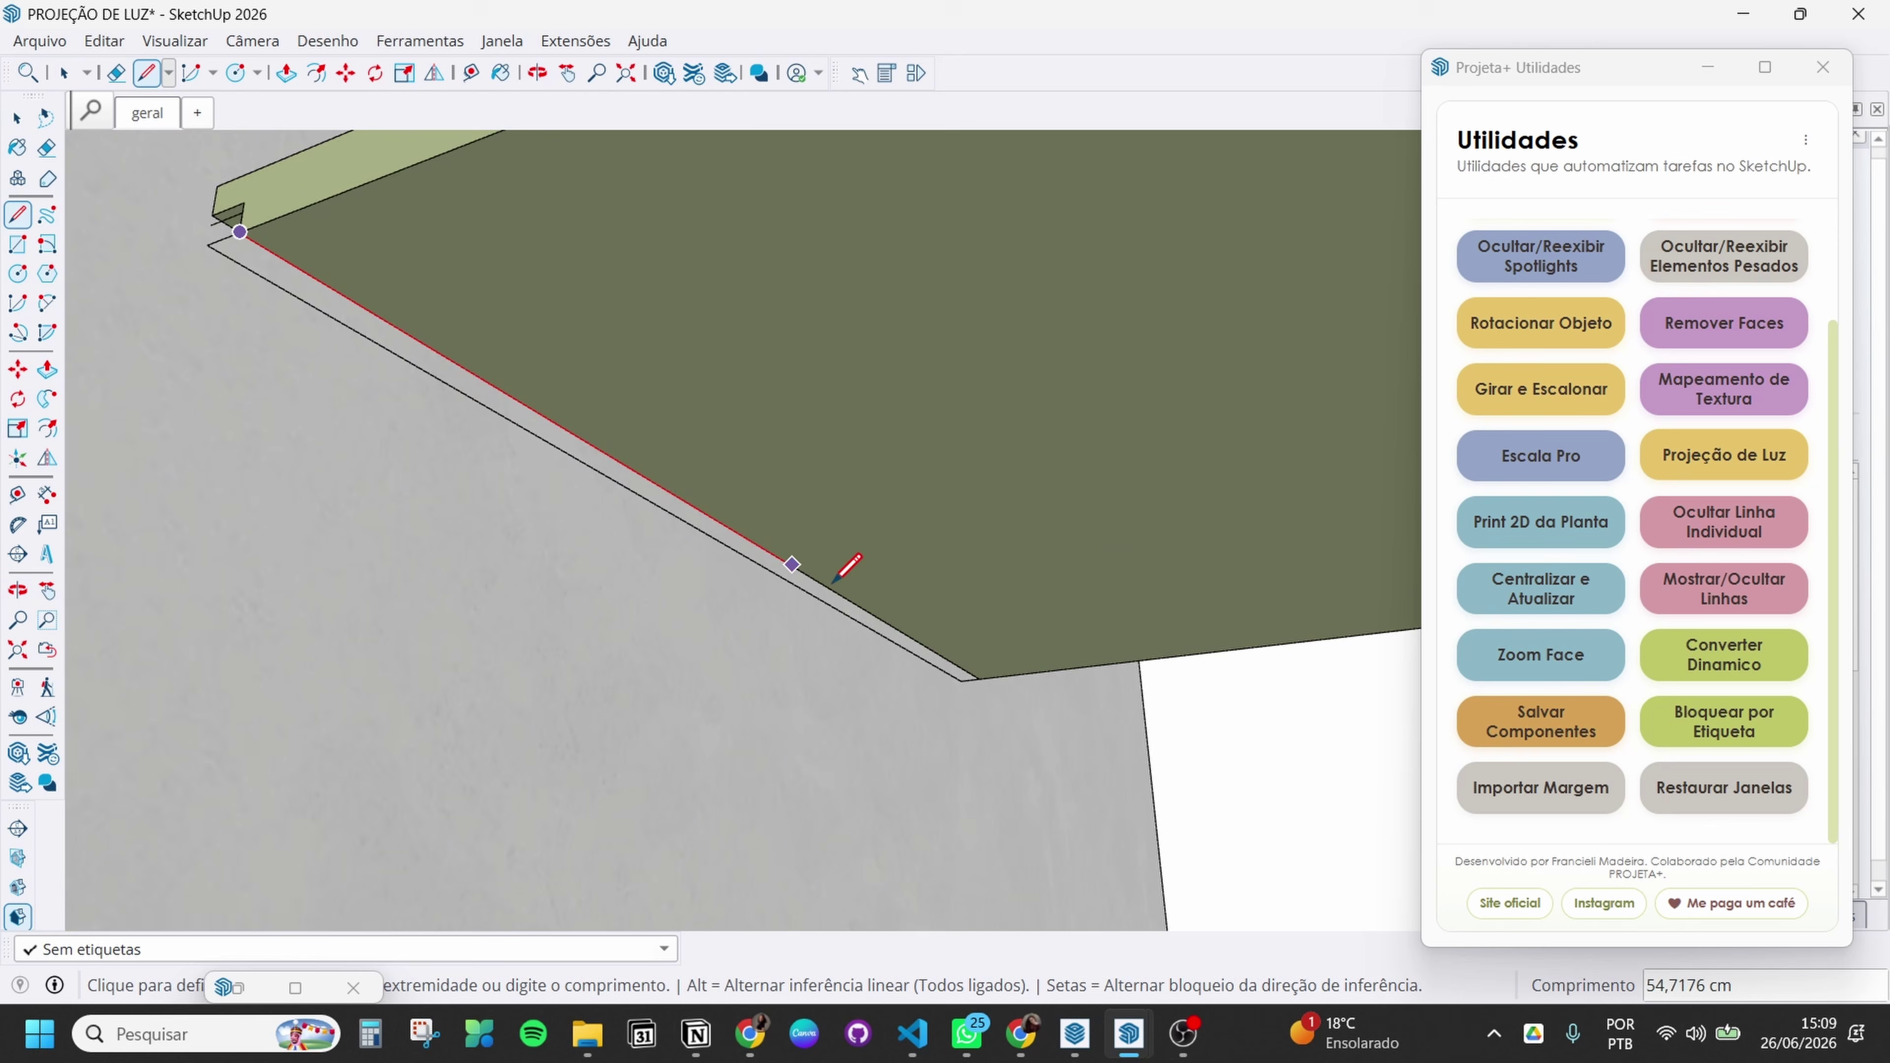
left_click(986, 686)
key("space")
Redraw the line across the thickened upper shelf's underside between the midpoints of its short edges
scroll(946, 722, "down", 5)
middle_click_drag(863, 362, 846, 443)
scroll(846, 444, "down", 2)
key("l")
middle_click_drag(659, 530, 874, 427)
left_click(773, 302)
mouse_move(774, 302)
middle_mouse_down()
mouse_move(1031, 520)
mouse_move(1114, 417)
mouse_move(1085, 541)
mouse_move(996, 473)
middle_mouse_up()
left_click(1027, 523)
key("space")
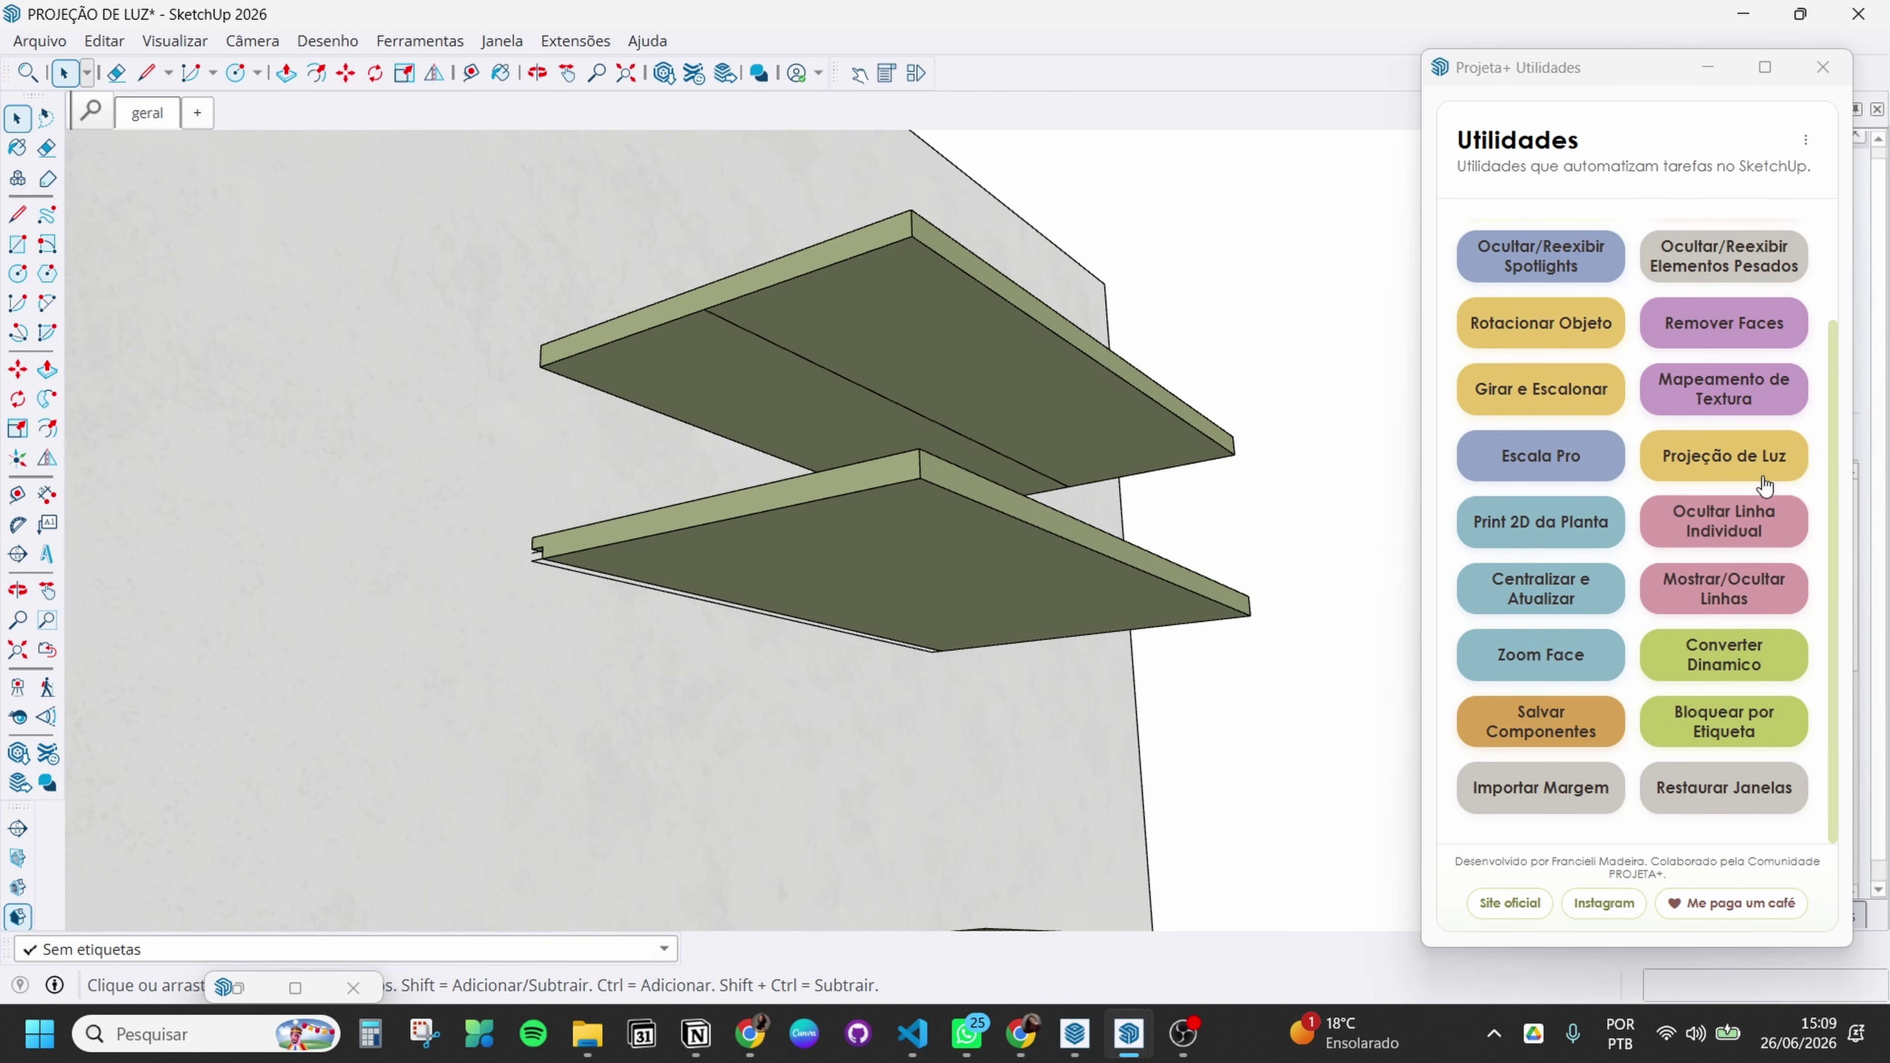
Create a Projeção de Luz from the line under the upper shelf with its offset pointing down
left_click(1724, 455)
left_click(966, 594)
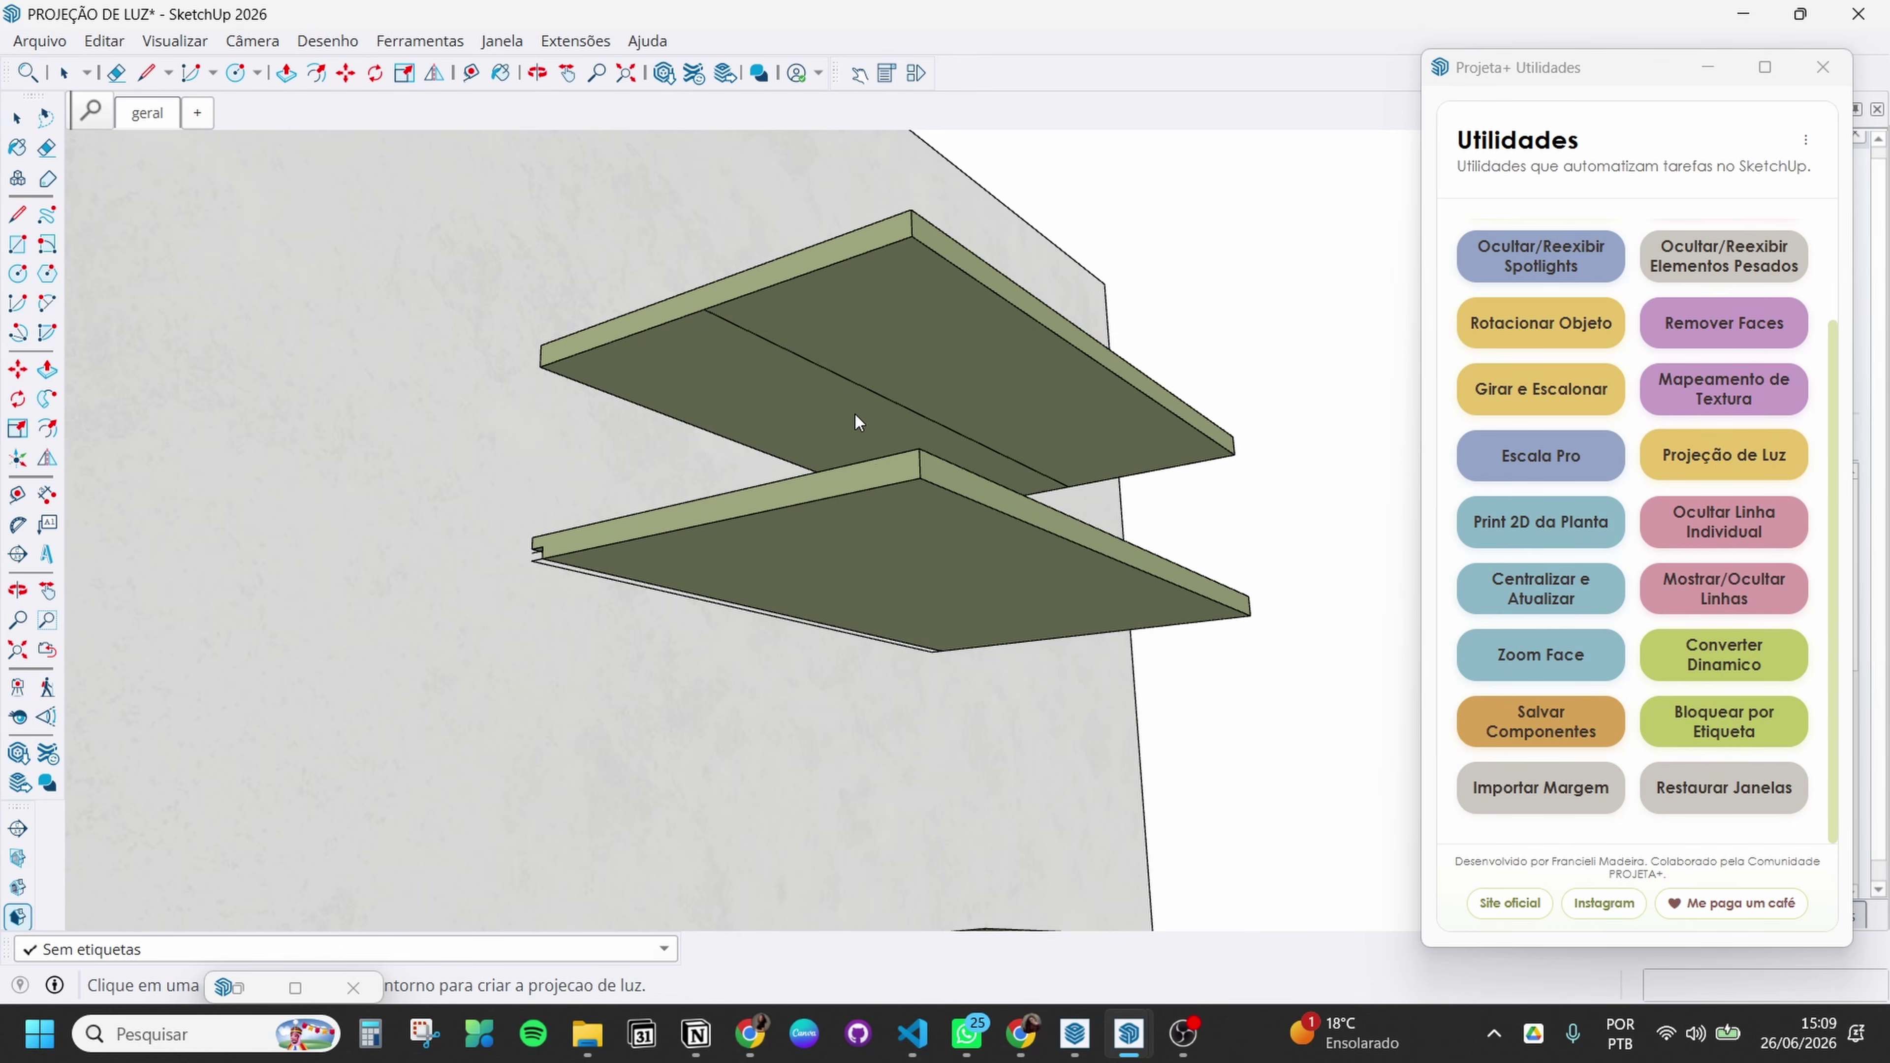
left_click(845, 381)
left_click(939, 543)
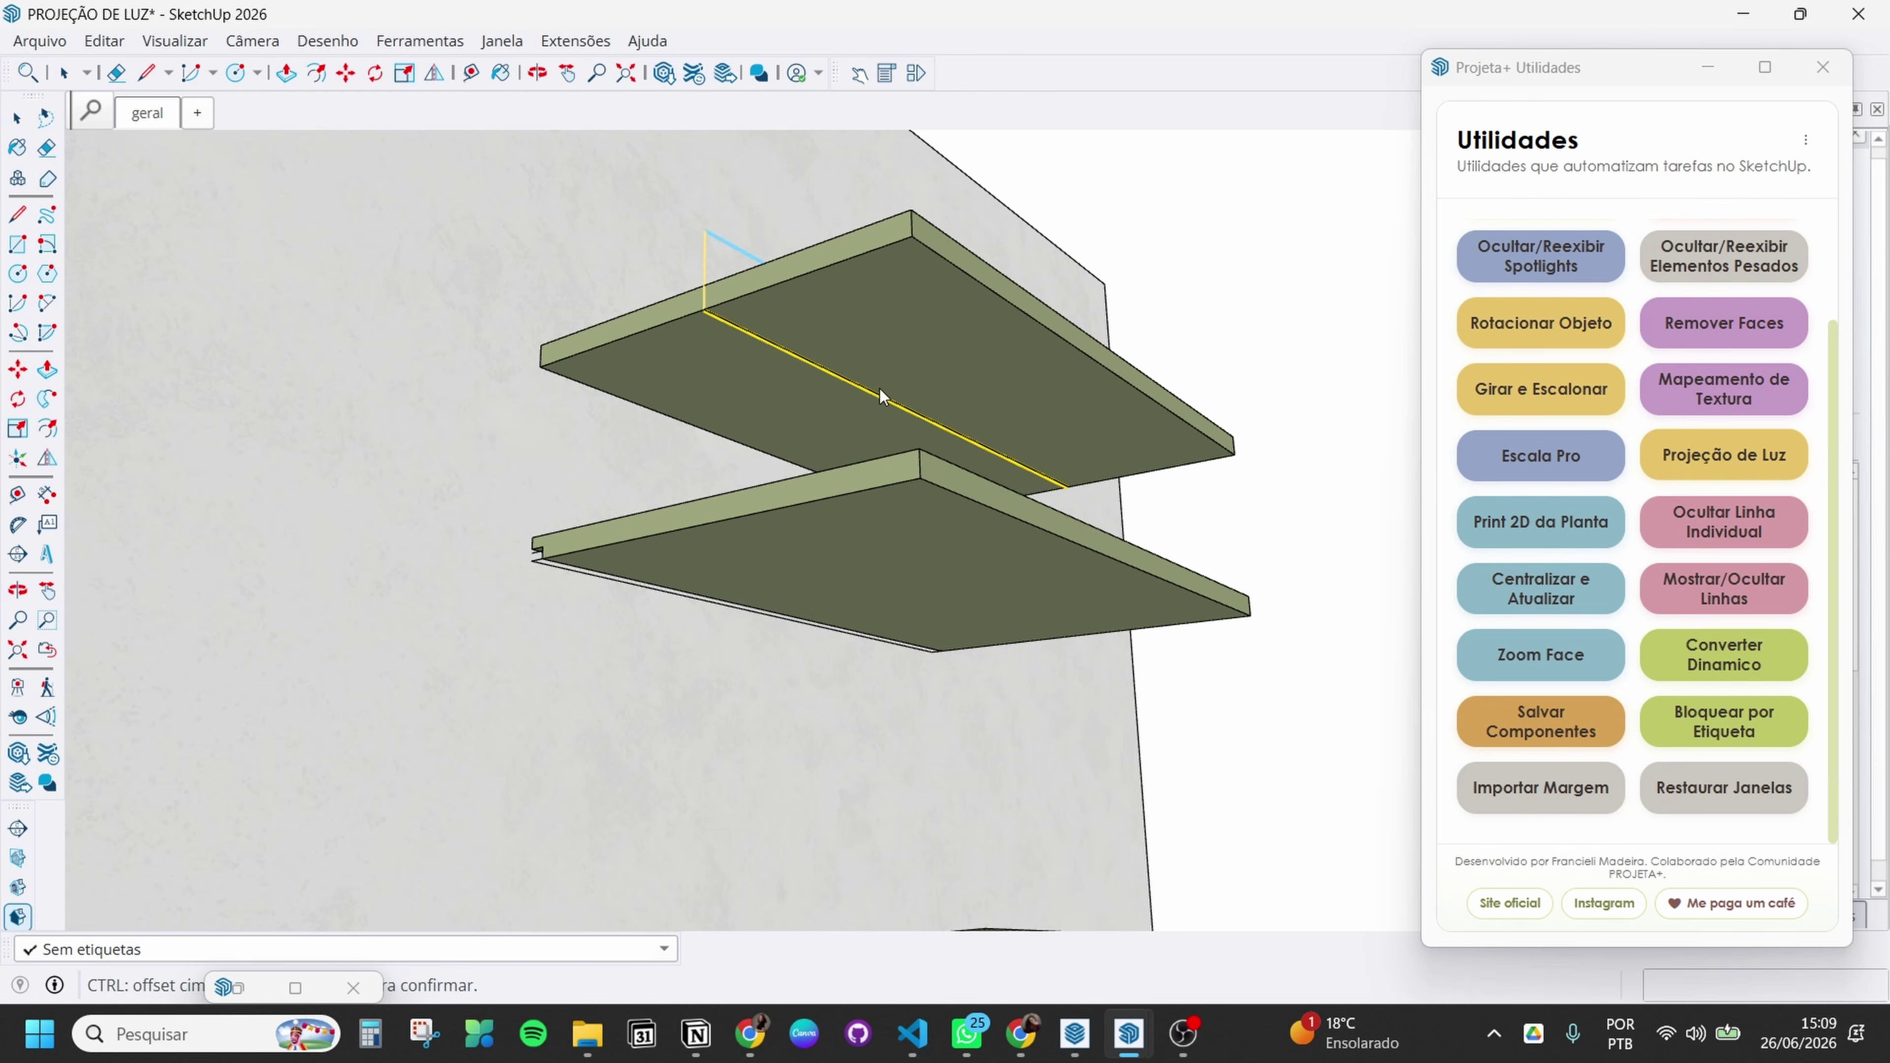
middle_click_drag(774, 346, 741, 352)
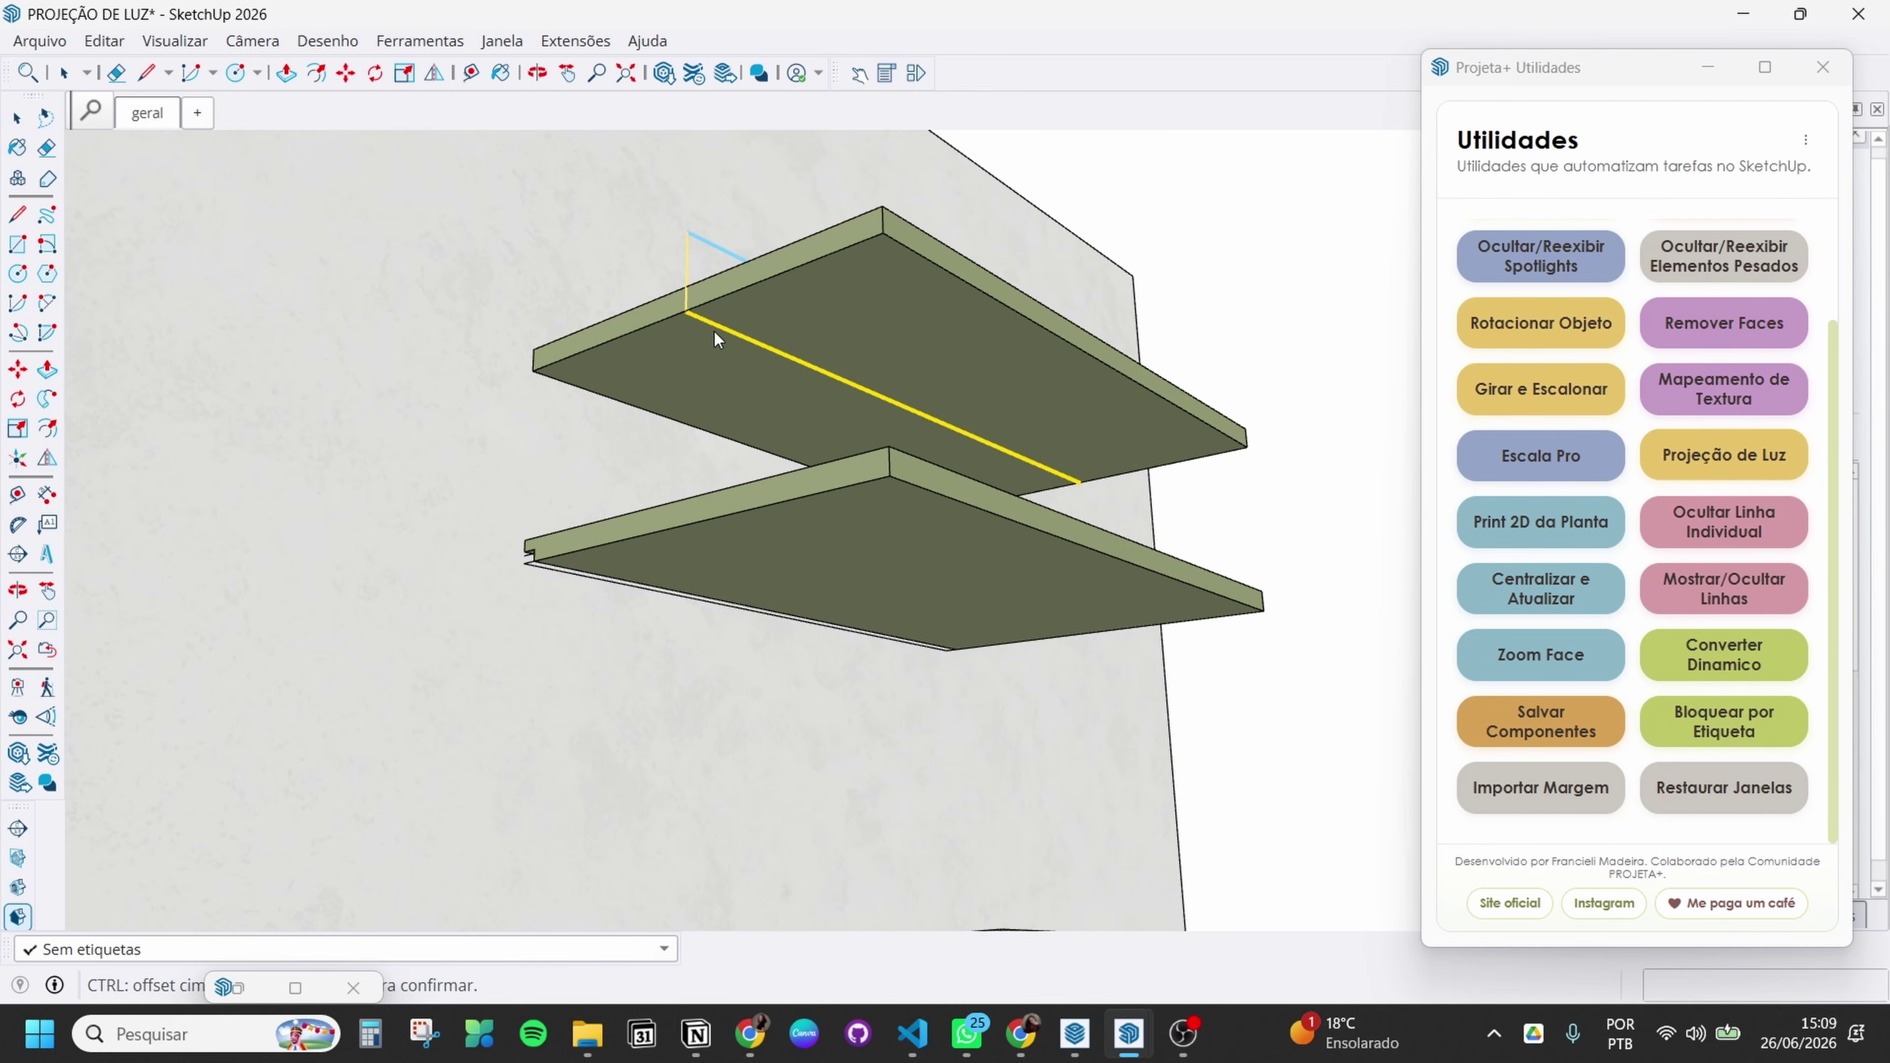
key("ctrl")
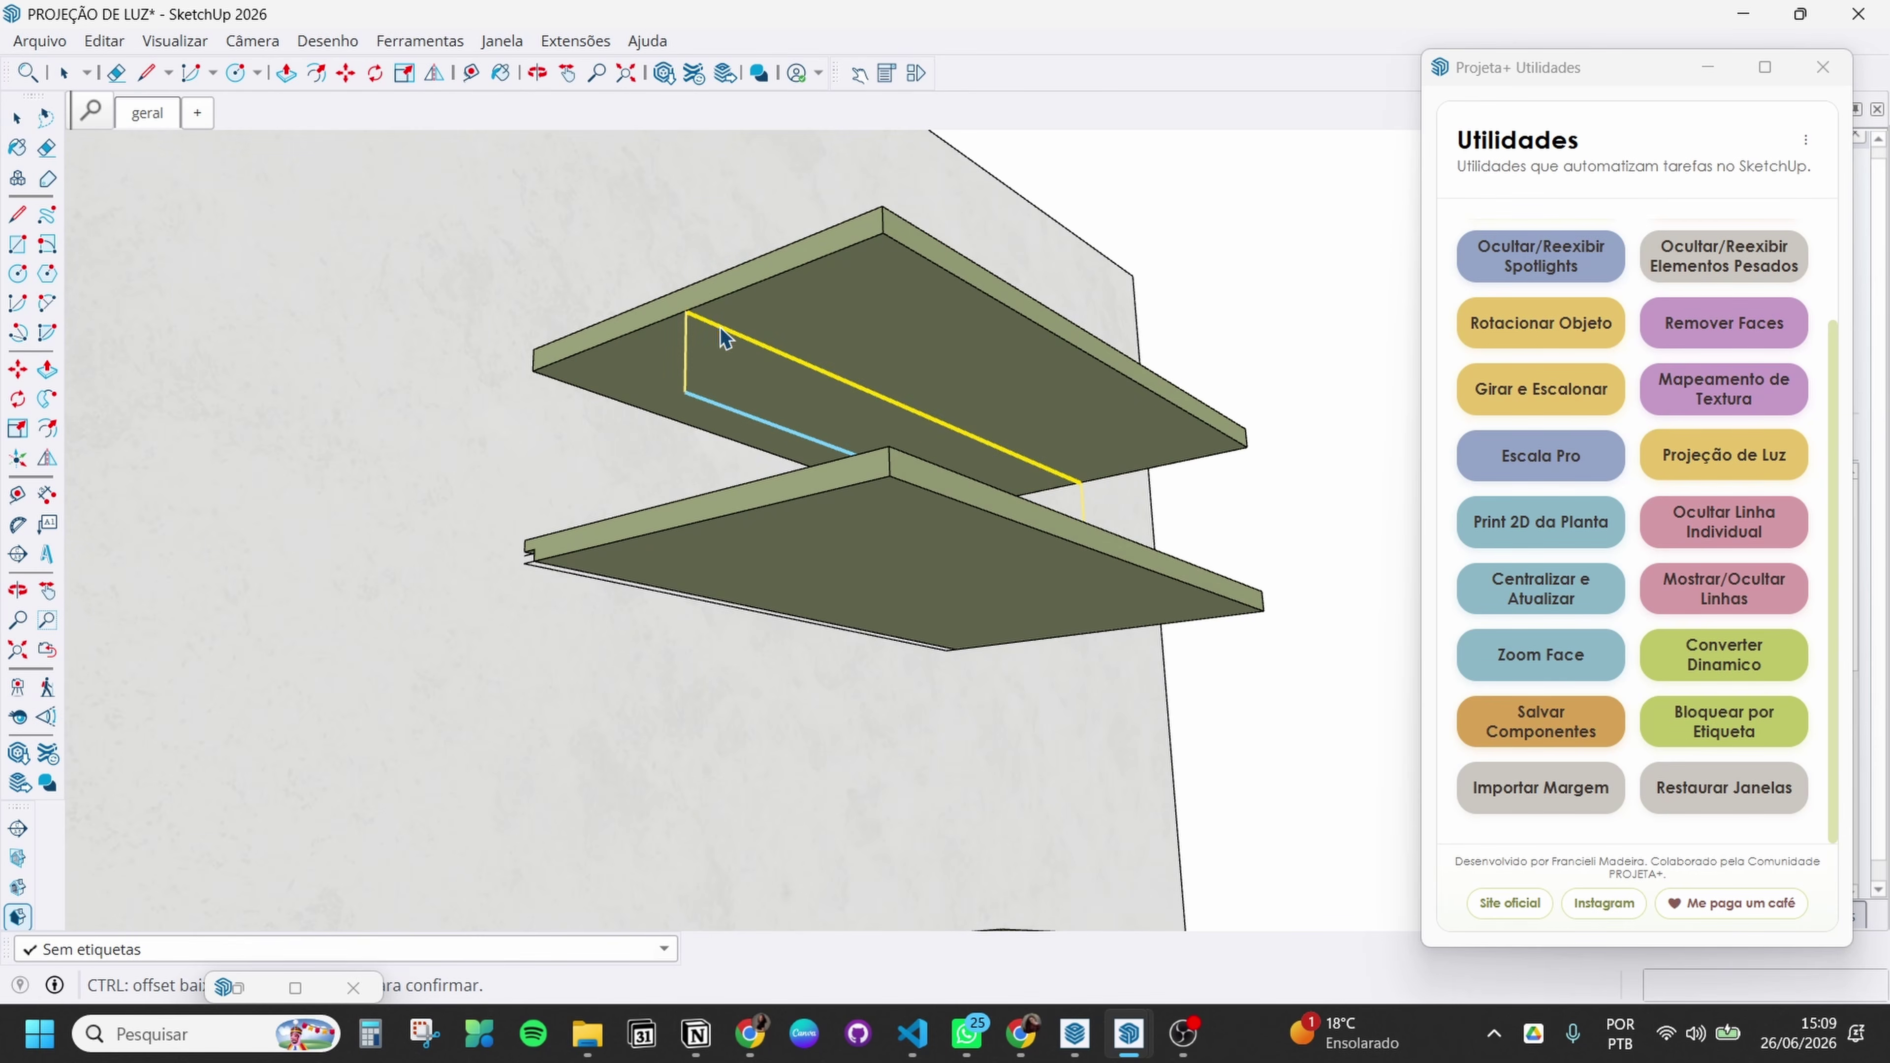
left_click(719, 329)
left_click(940, 536)
Copy the upper shelf's light projection onto the start of the recess line under the lower shelf
middle_click_drag(827, 828, 920, 878)
key("m")
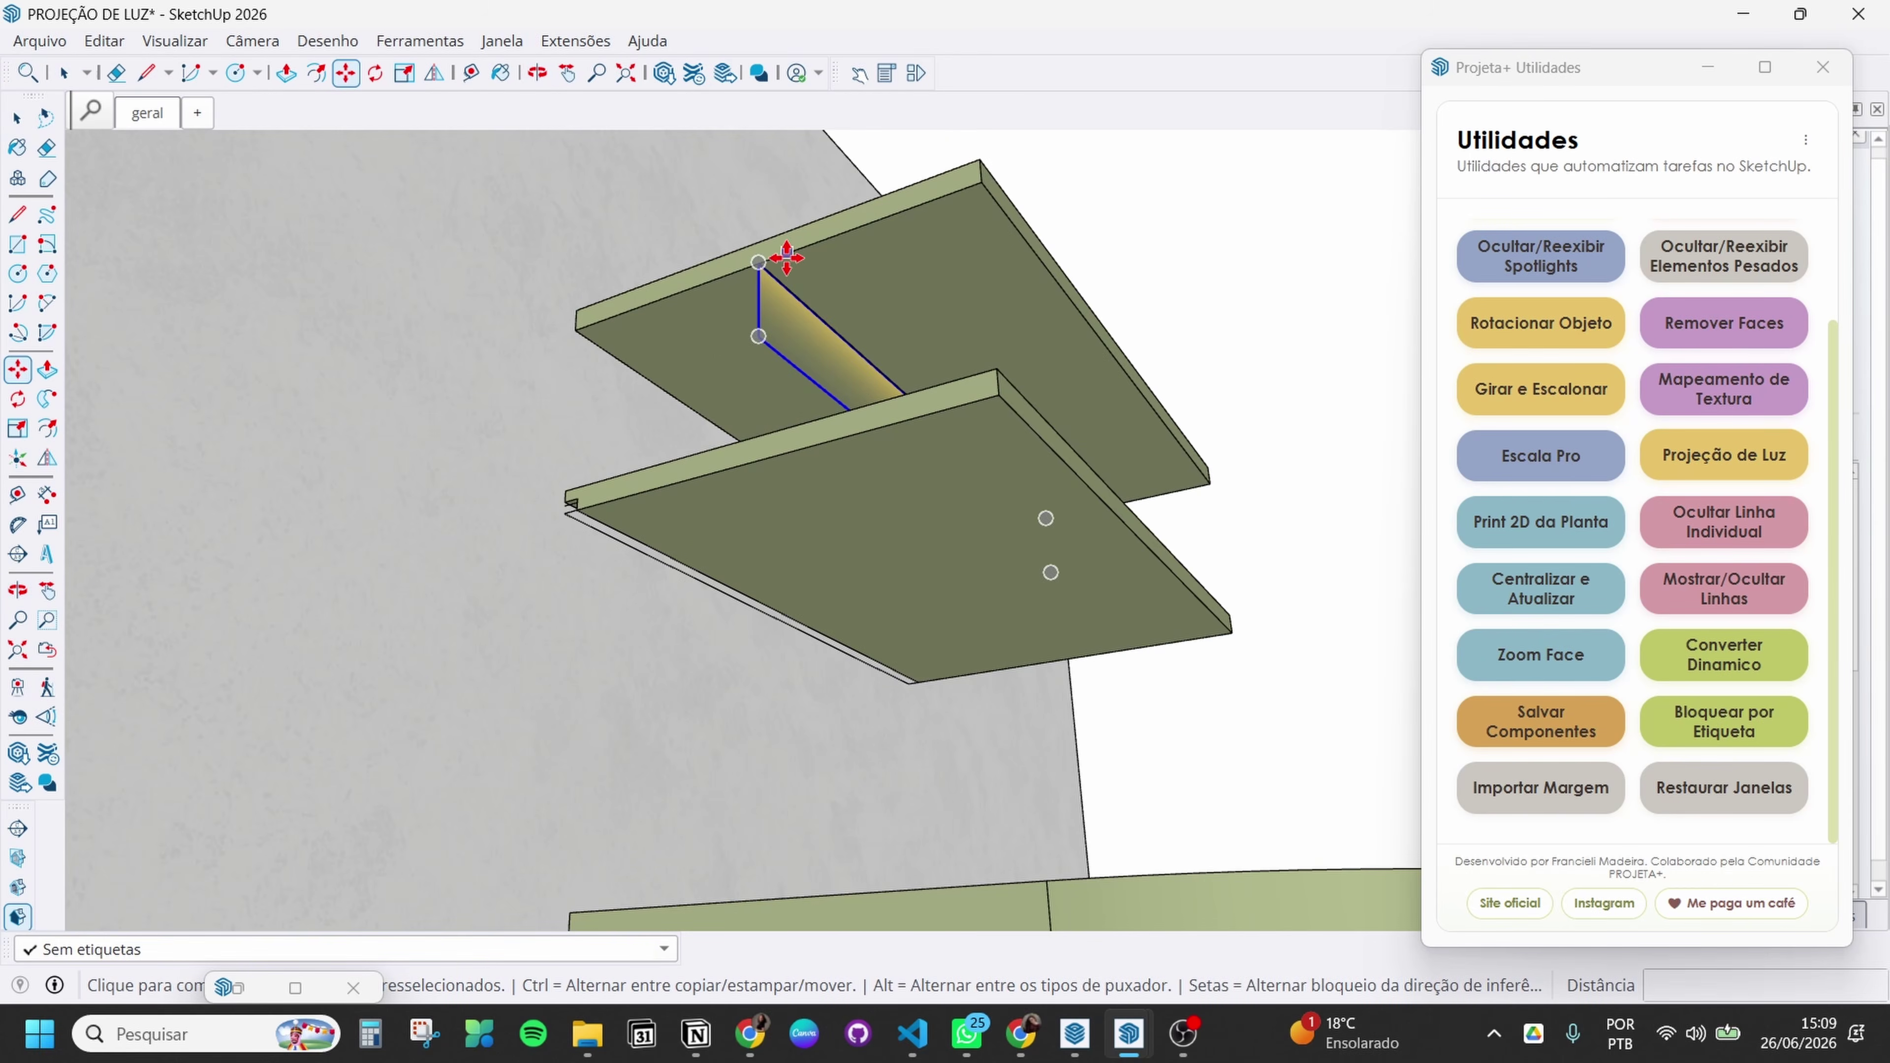
left_click(762, 259)
scroll(612, 515, "up", 5)
left_click(536, 479)
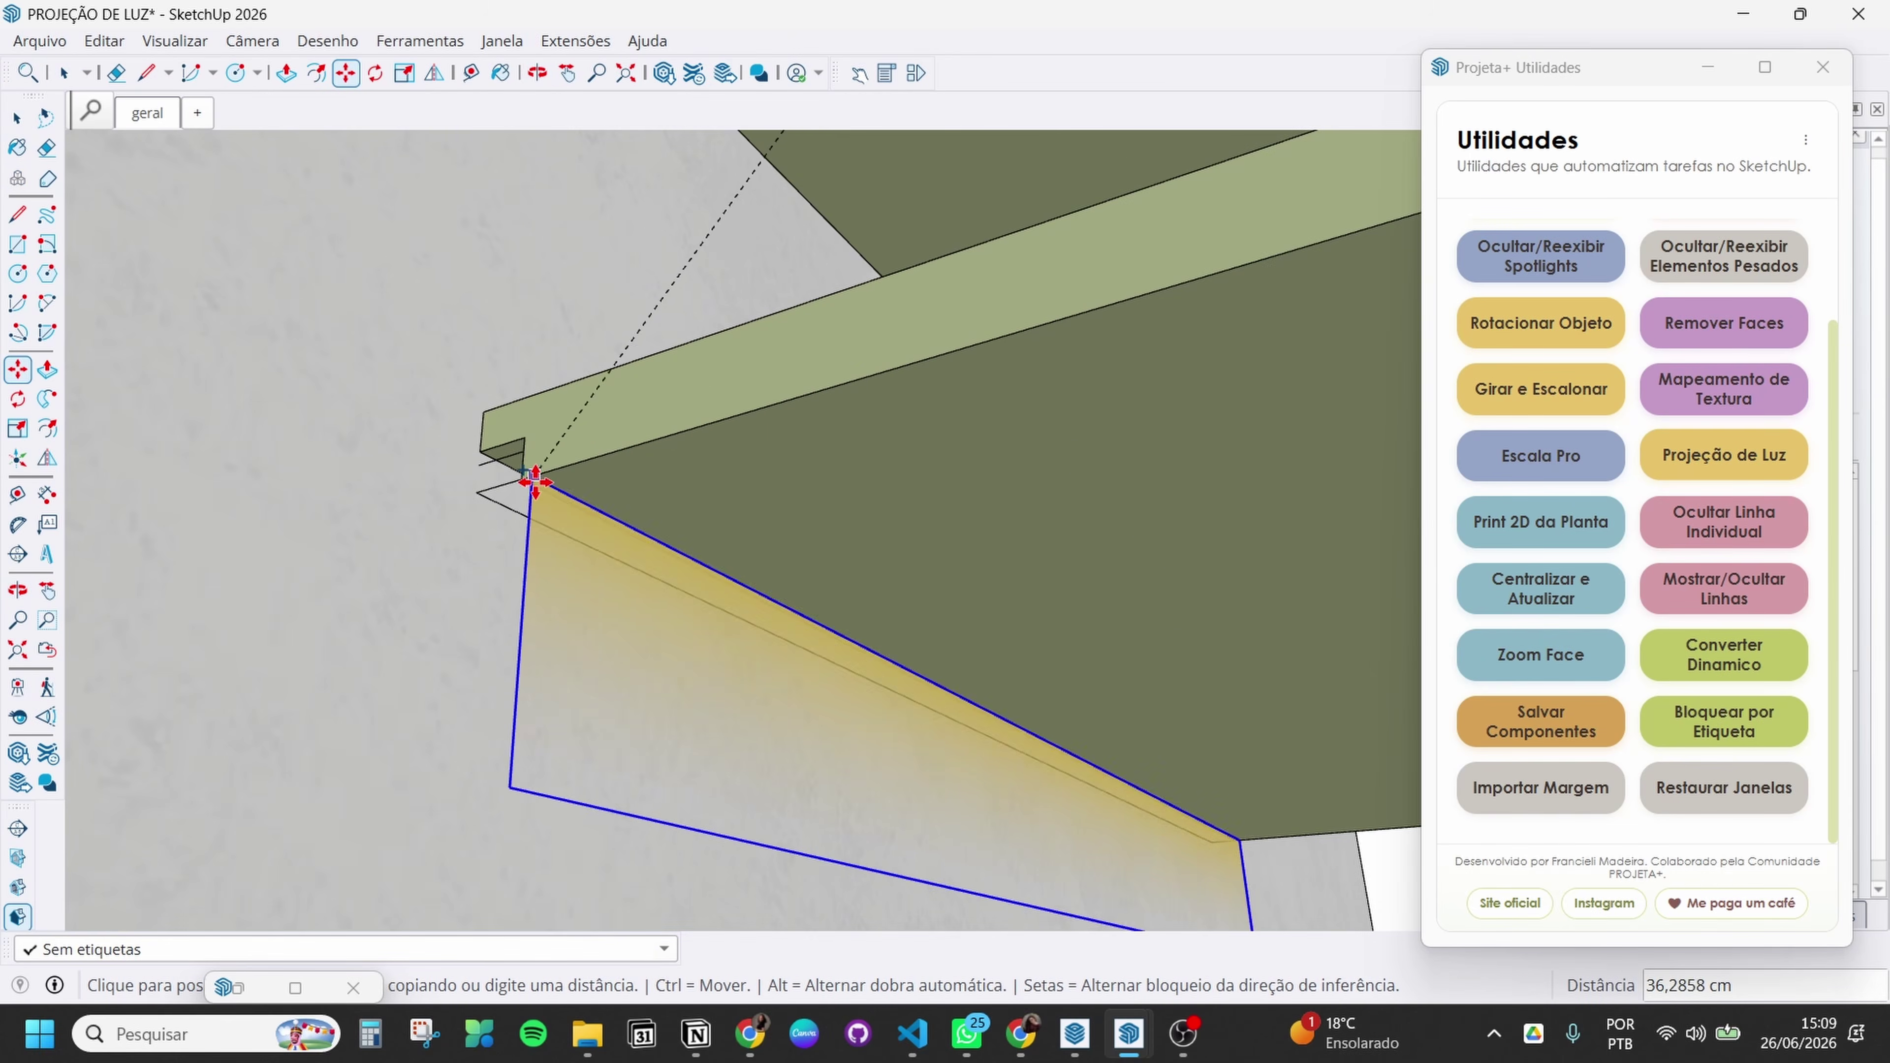
scroll(532, 488, "down", 5)
key("space")
scroll(772, 594, "down", 3)
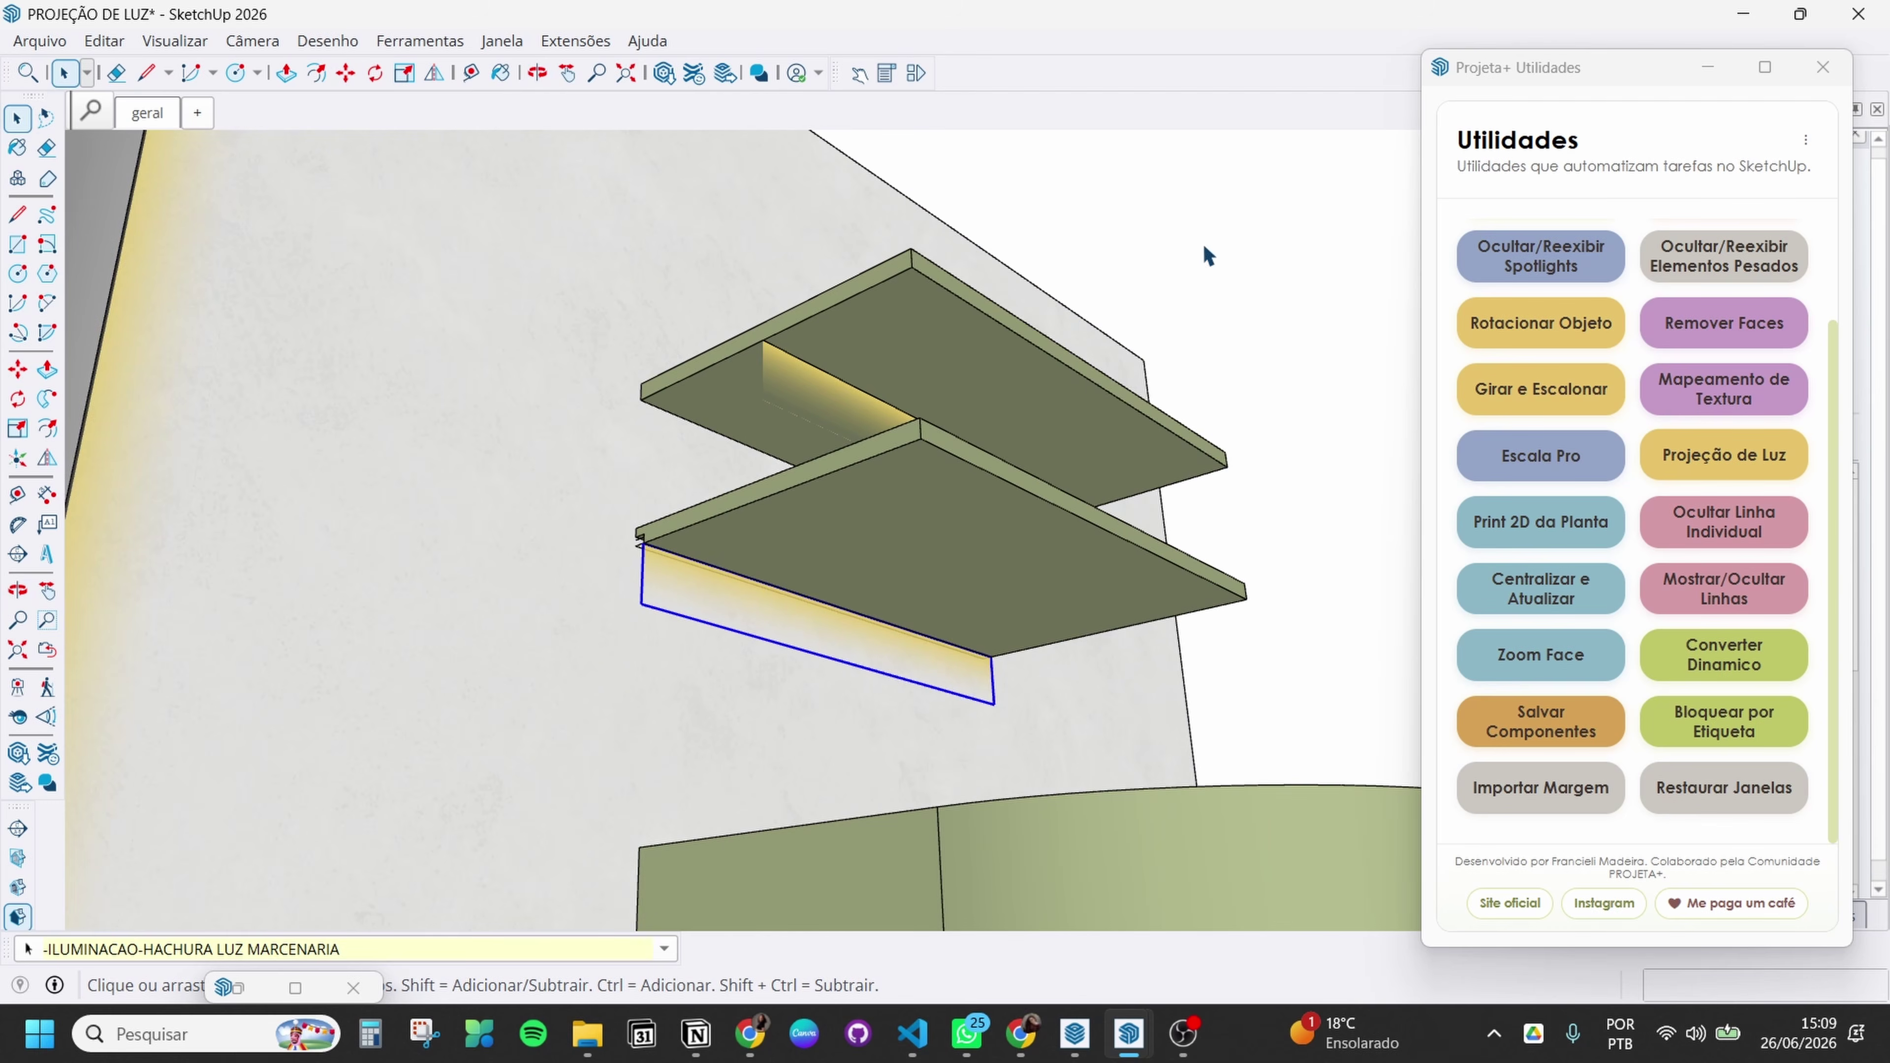
Open the rounded piece below the shelves for editing and select the curved front and straight side edges of its underside
middle_click_drag(772, 595, 1239, 659)
middle_click_drag(813, 630, 953, 405)
left_click(1030, 506)
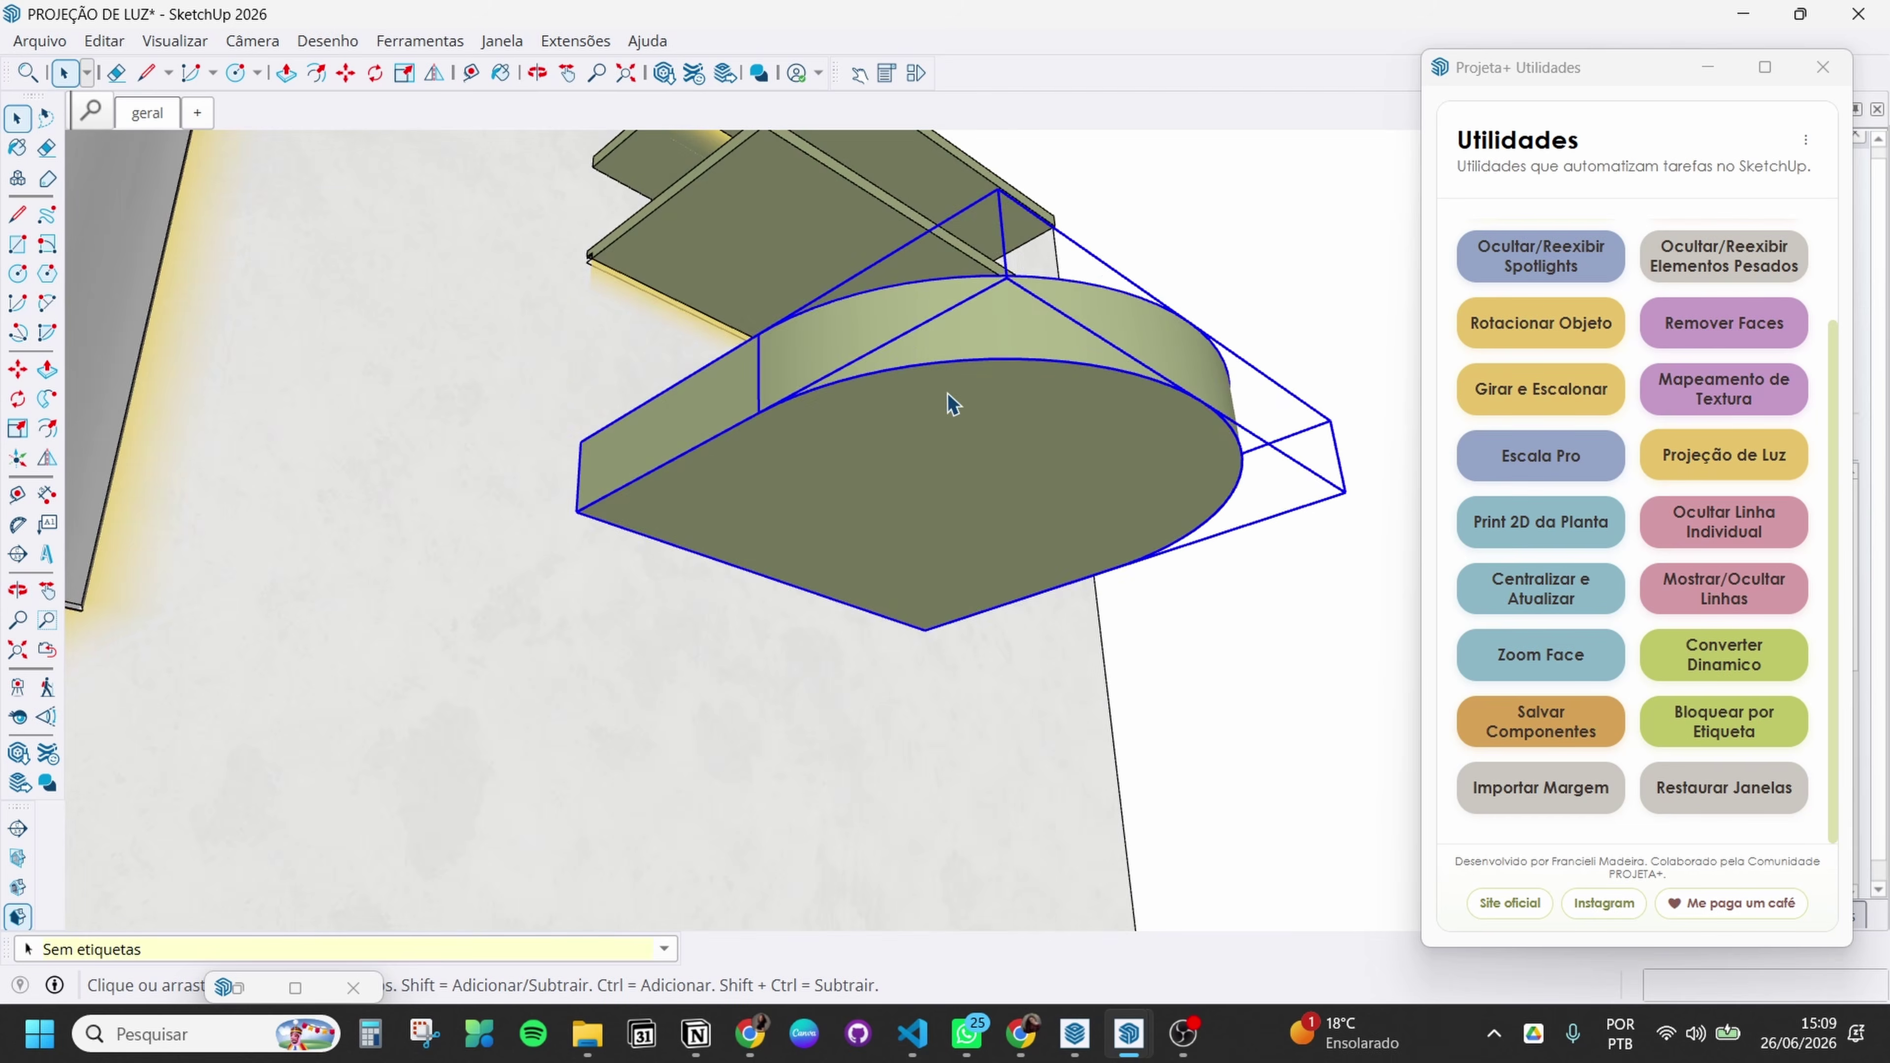
double_click(817, 410)
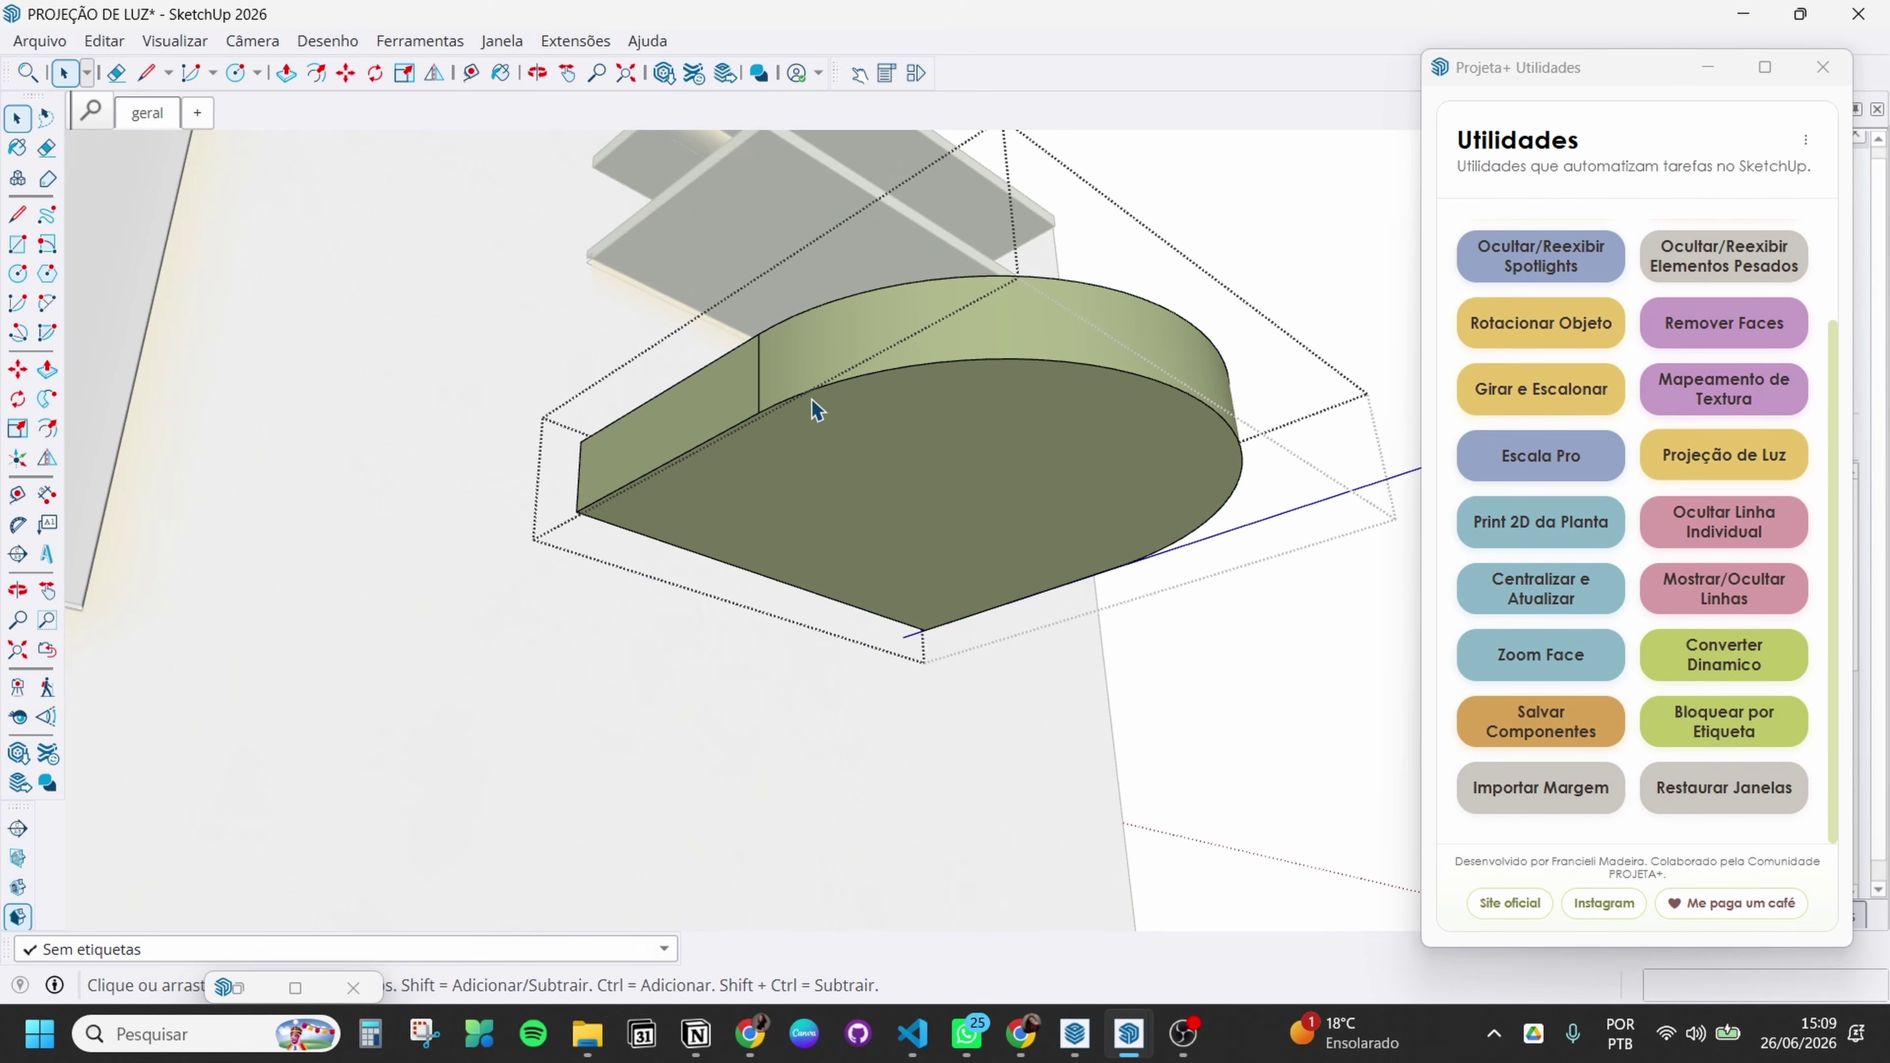
left_click(1232, 510)
left_click(771, 423, "shift")
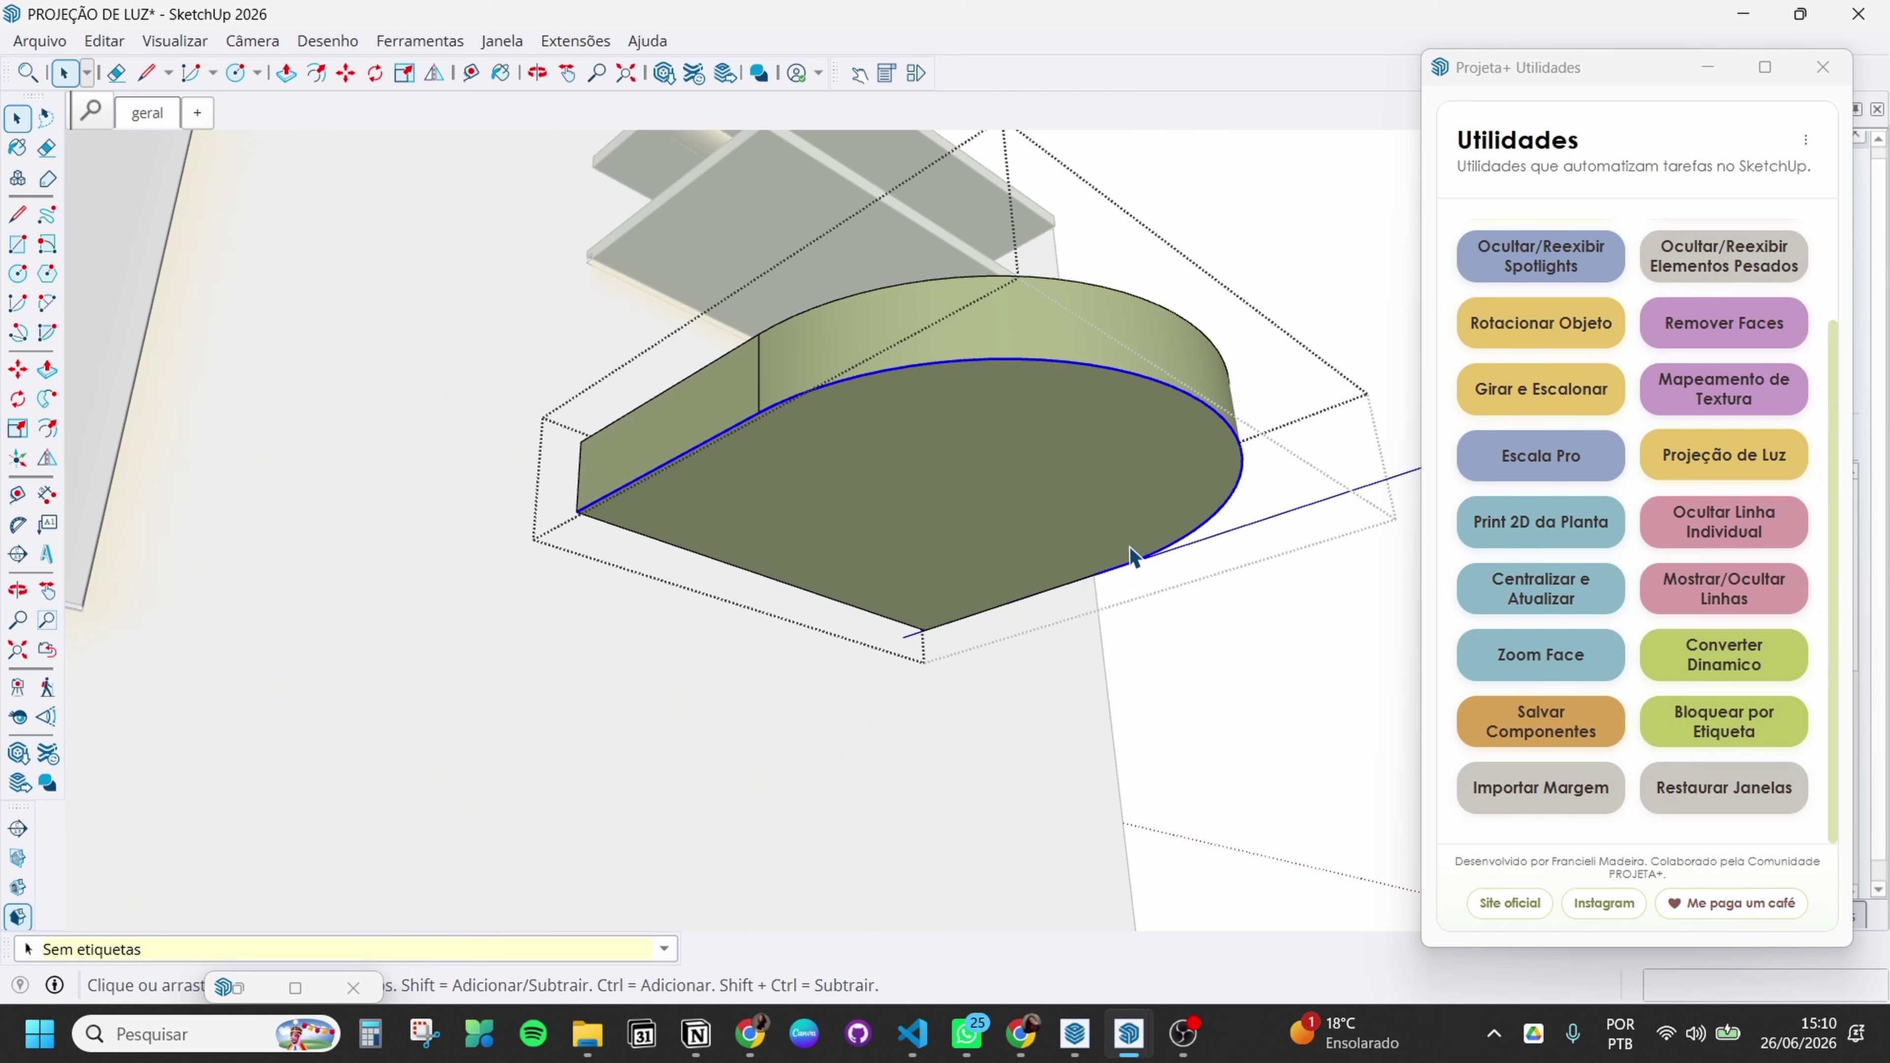
Copy the selected underside edges in place outside the rounded piece and group them
middle_click_drag(1130, 549, 777, 680)
left_click(1007, 468)
double_click(1007, 468)
left_click(766, 691, "shift")
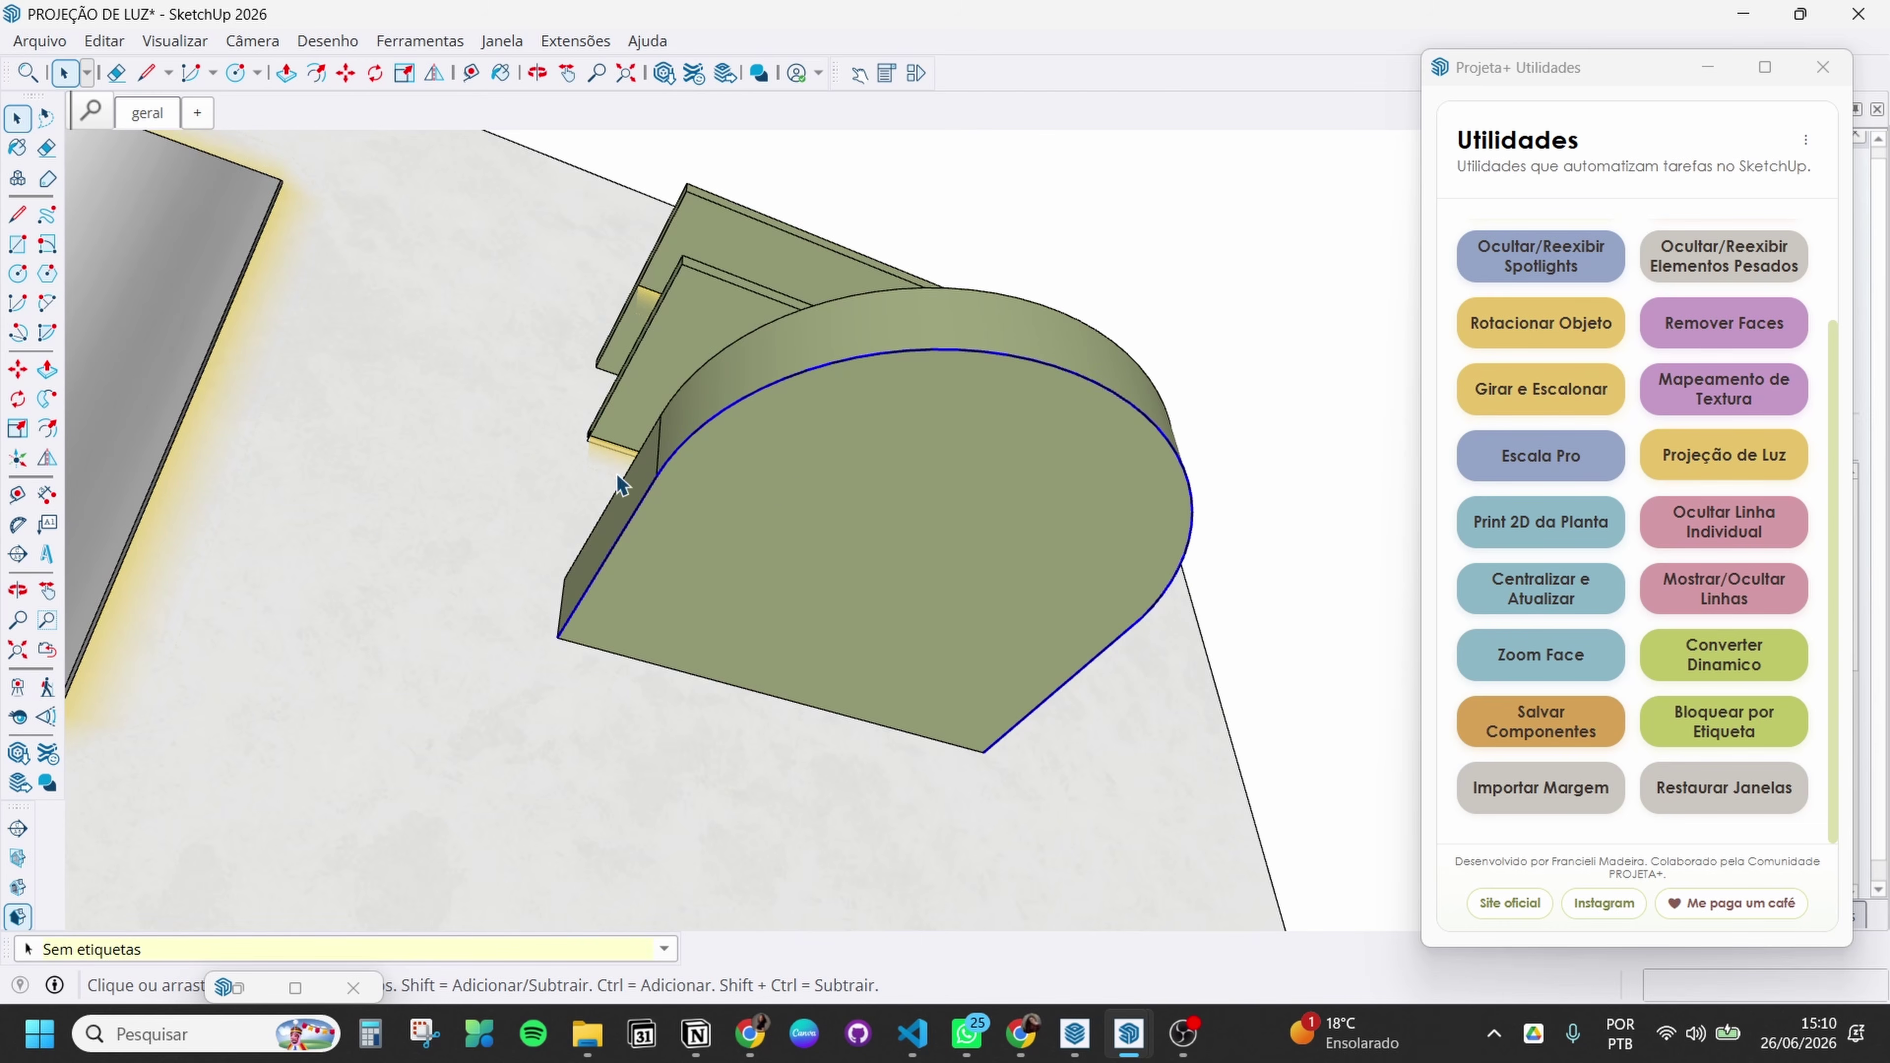
left_click(800, 612, "shift")
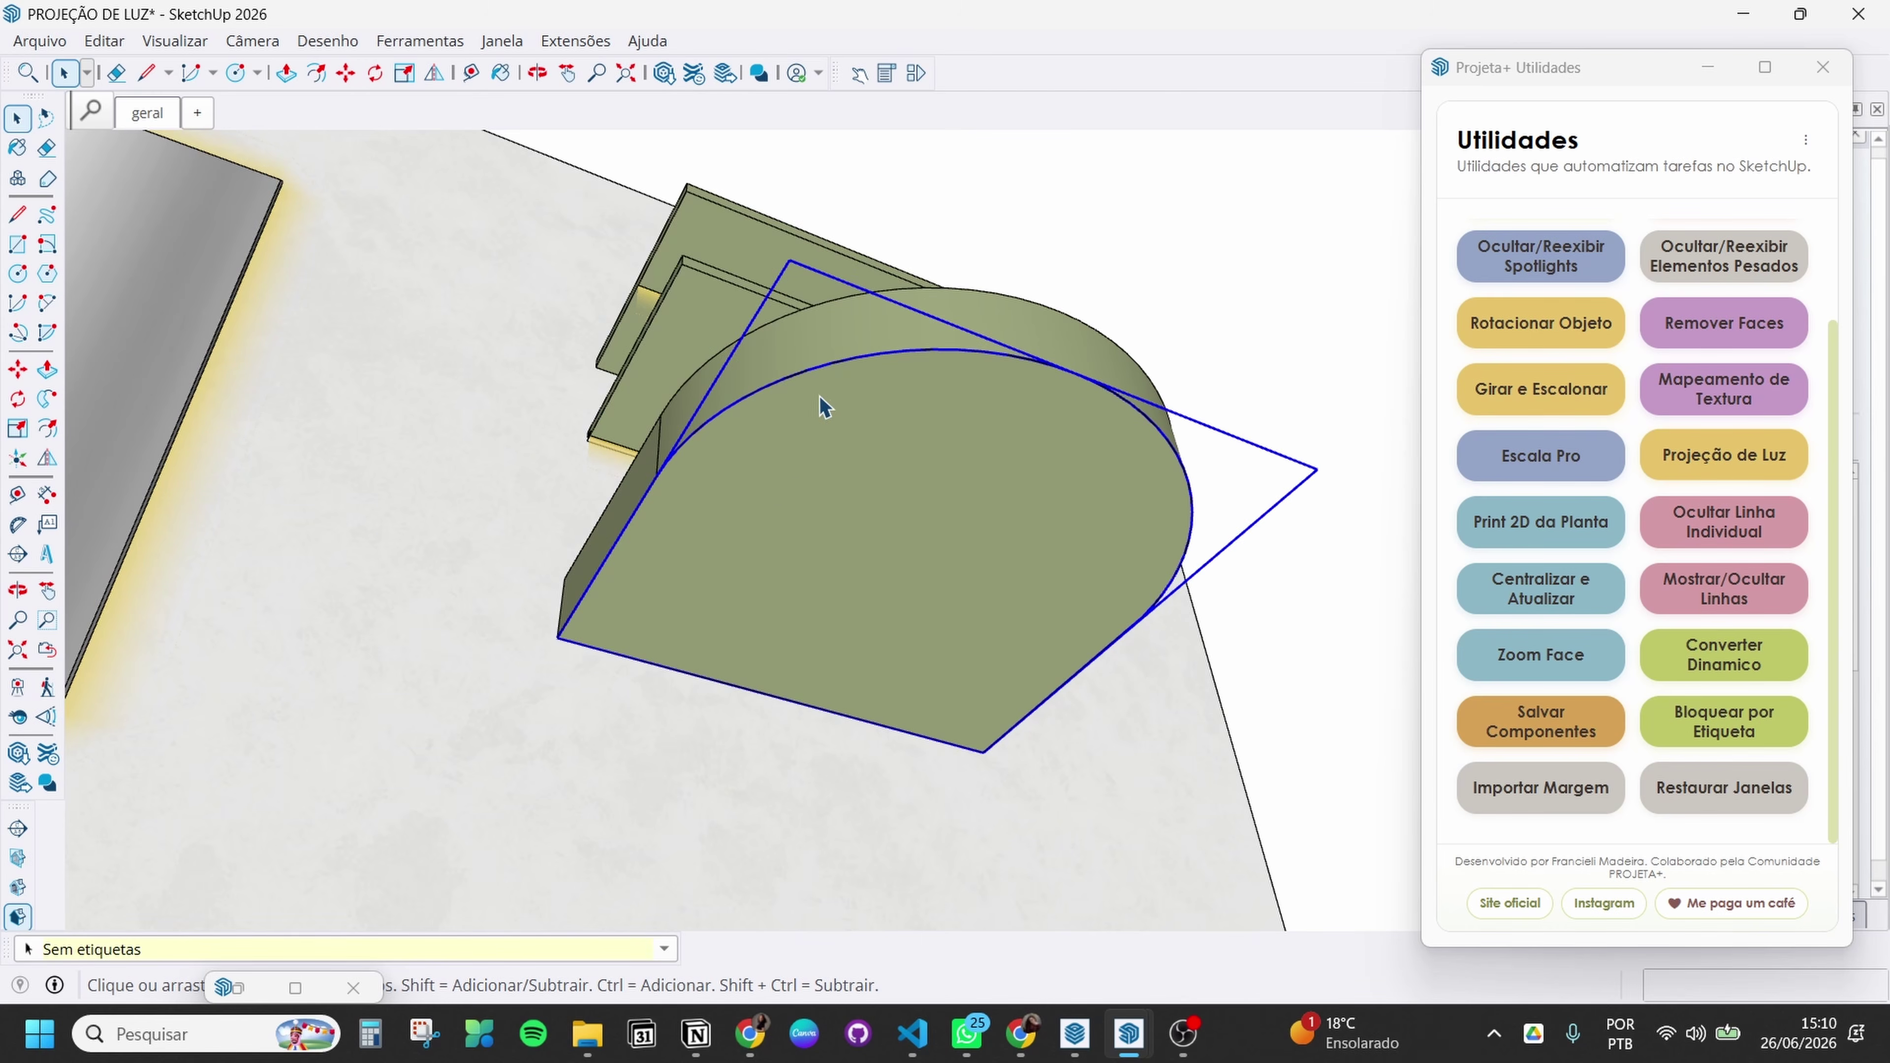
Offset the grouped underside outline 2 cm inward and leave the group
double_click(824, 375)
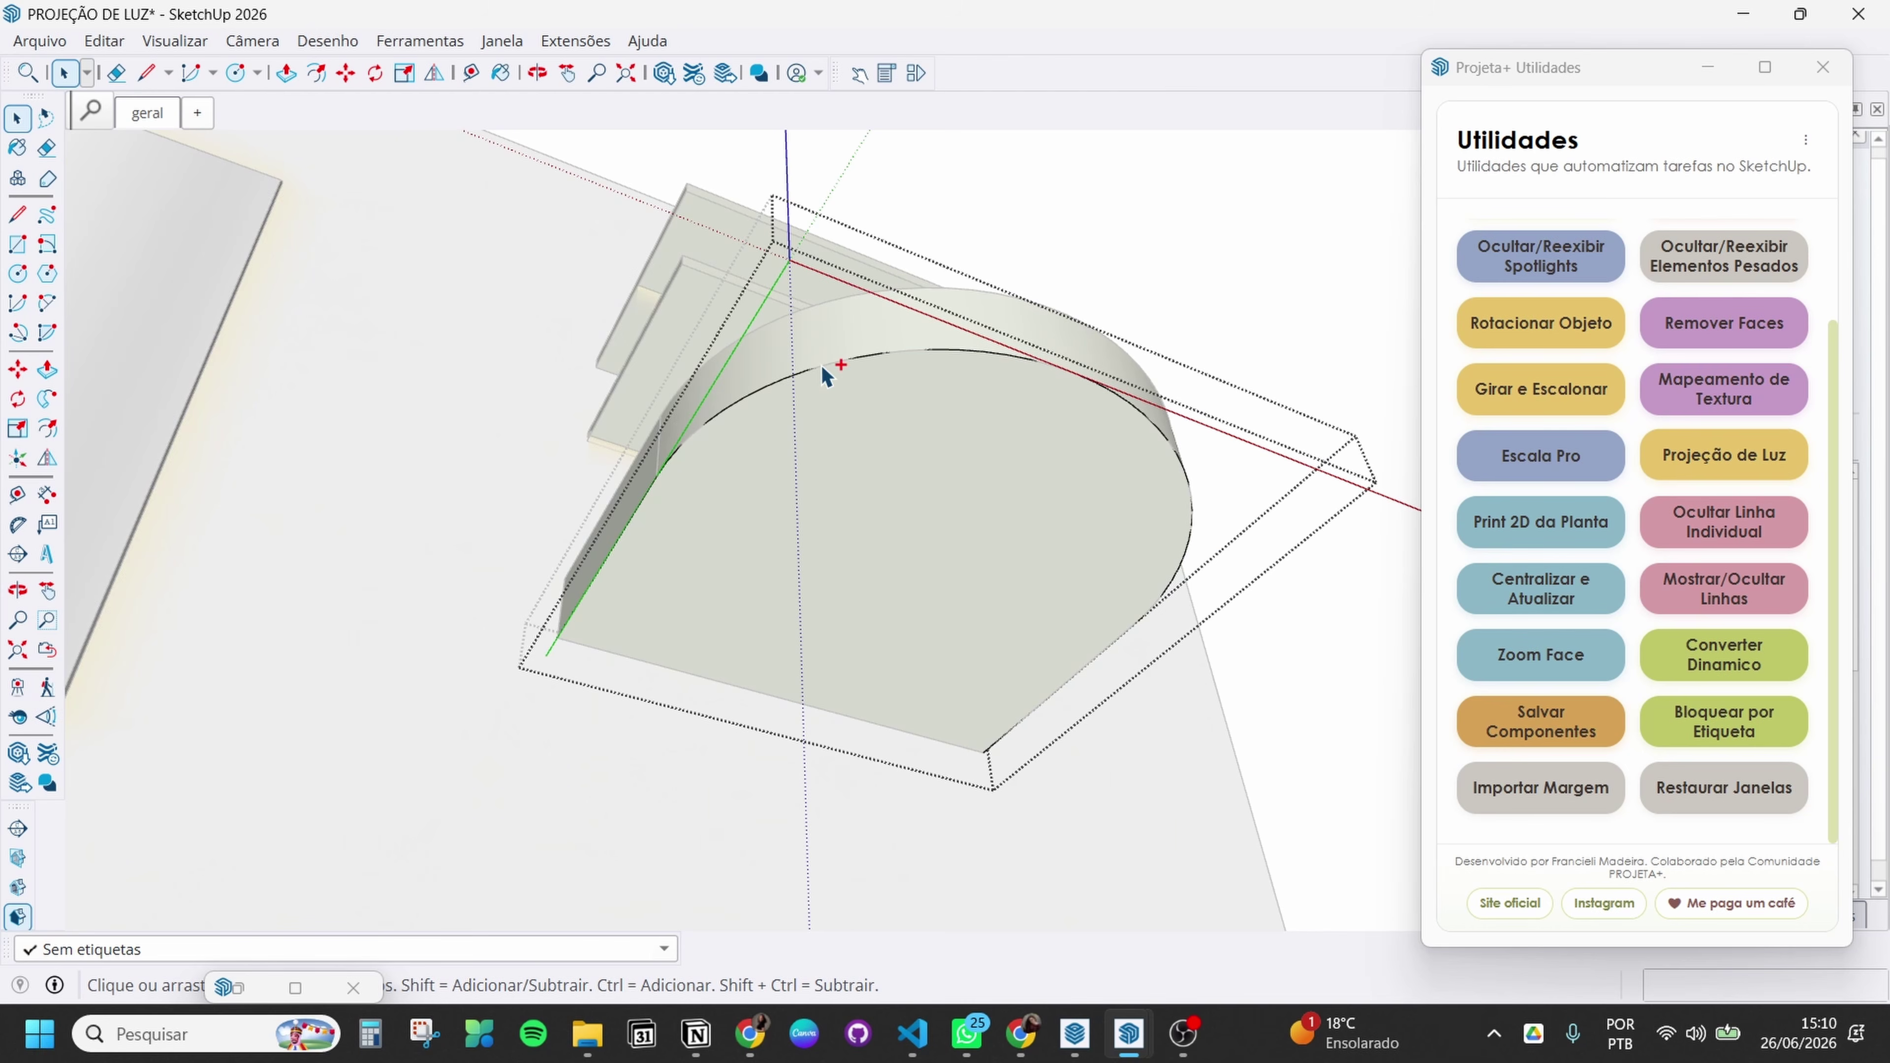
key("f")
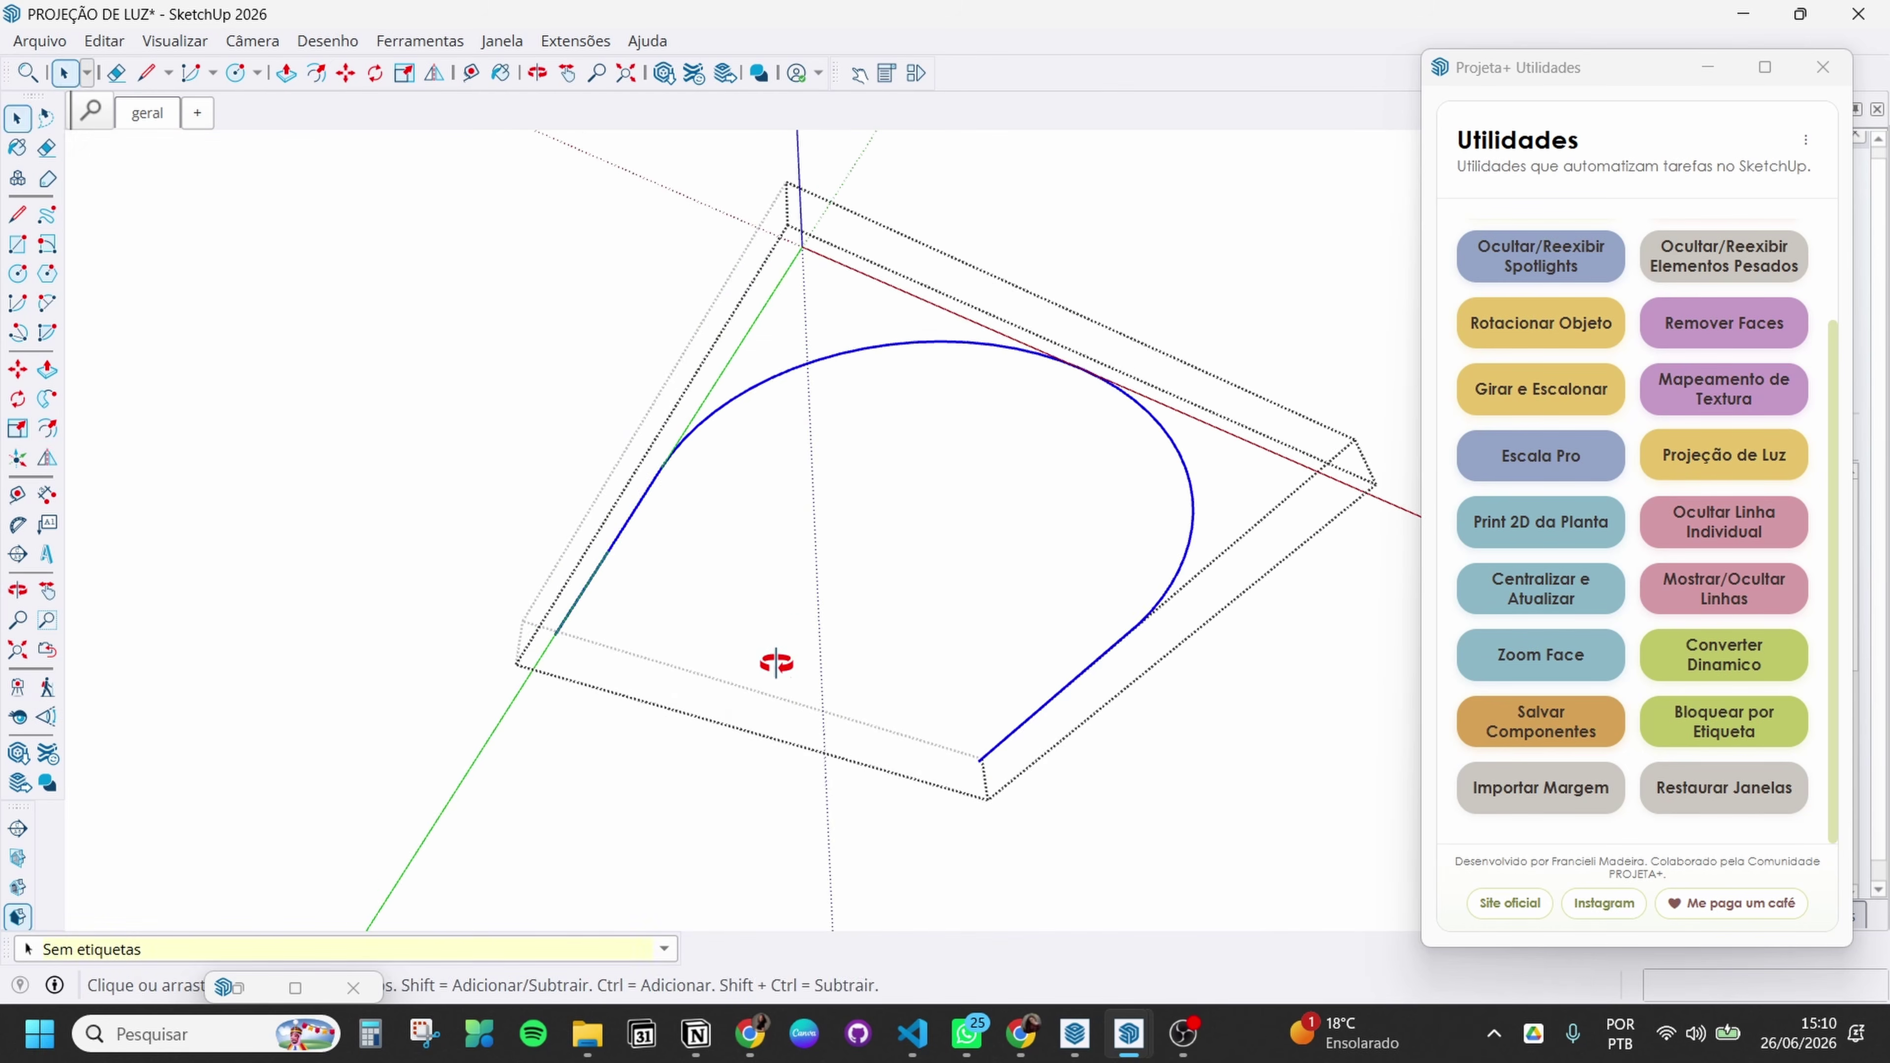
left_click(620, 526)
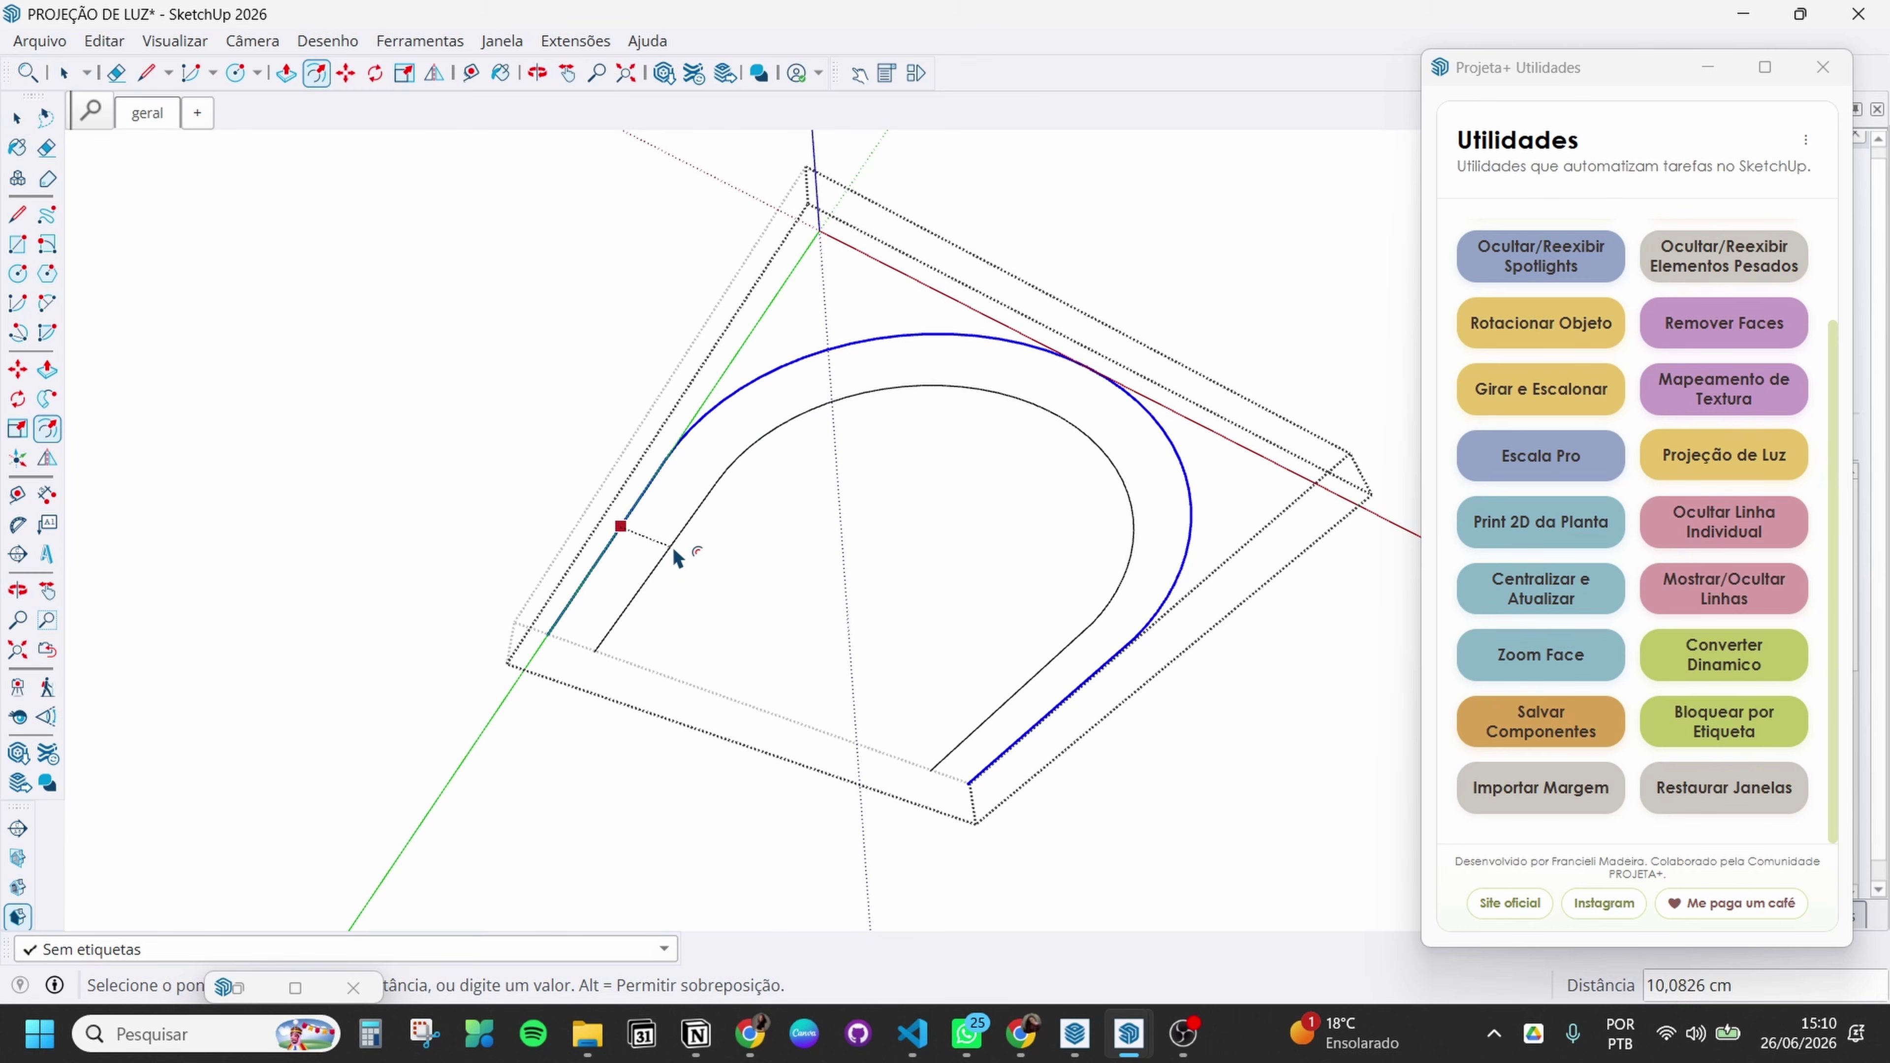
type("2")
key("Return")
middle_click_drag(835, 536, 838, 526)
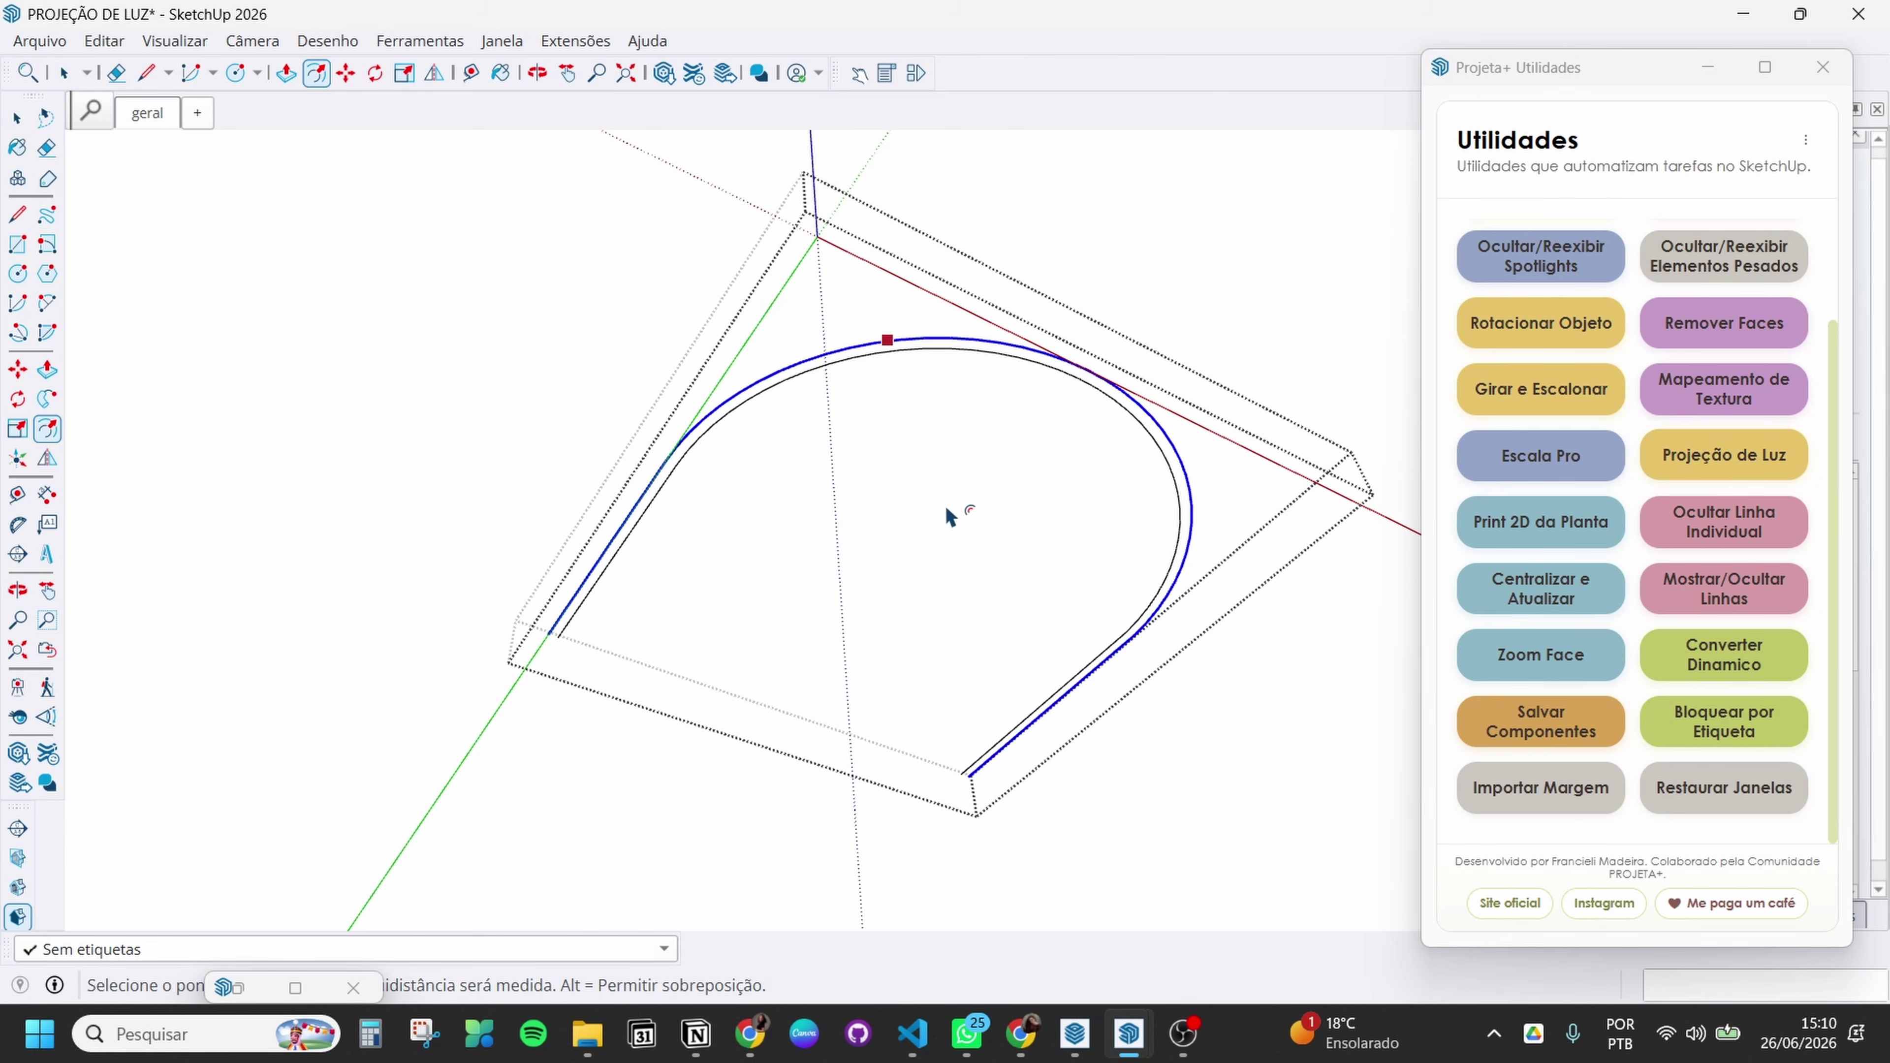
key("space")
key("Escape")
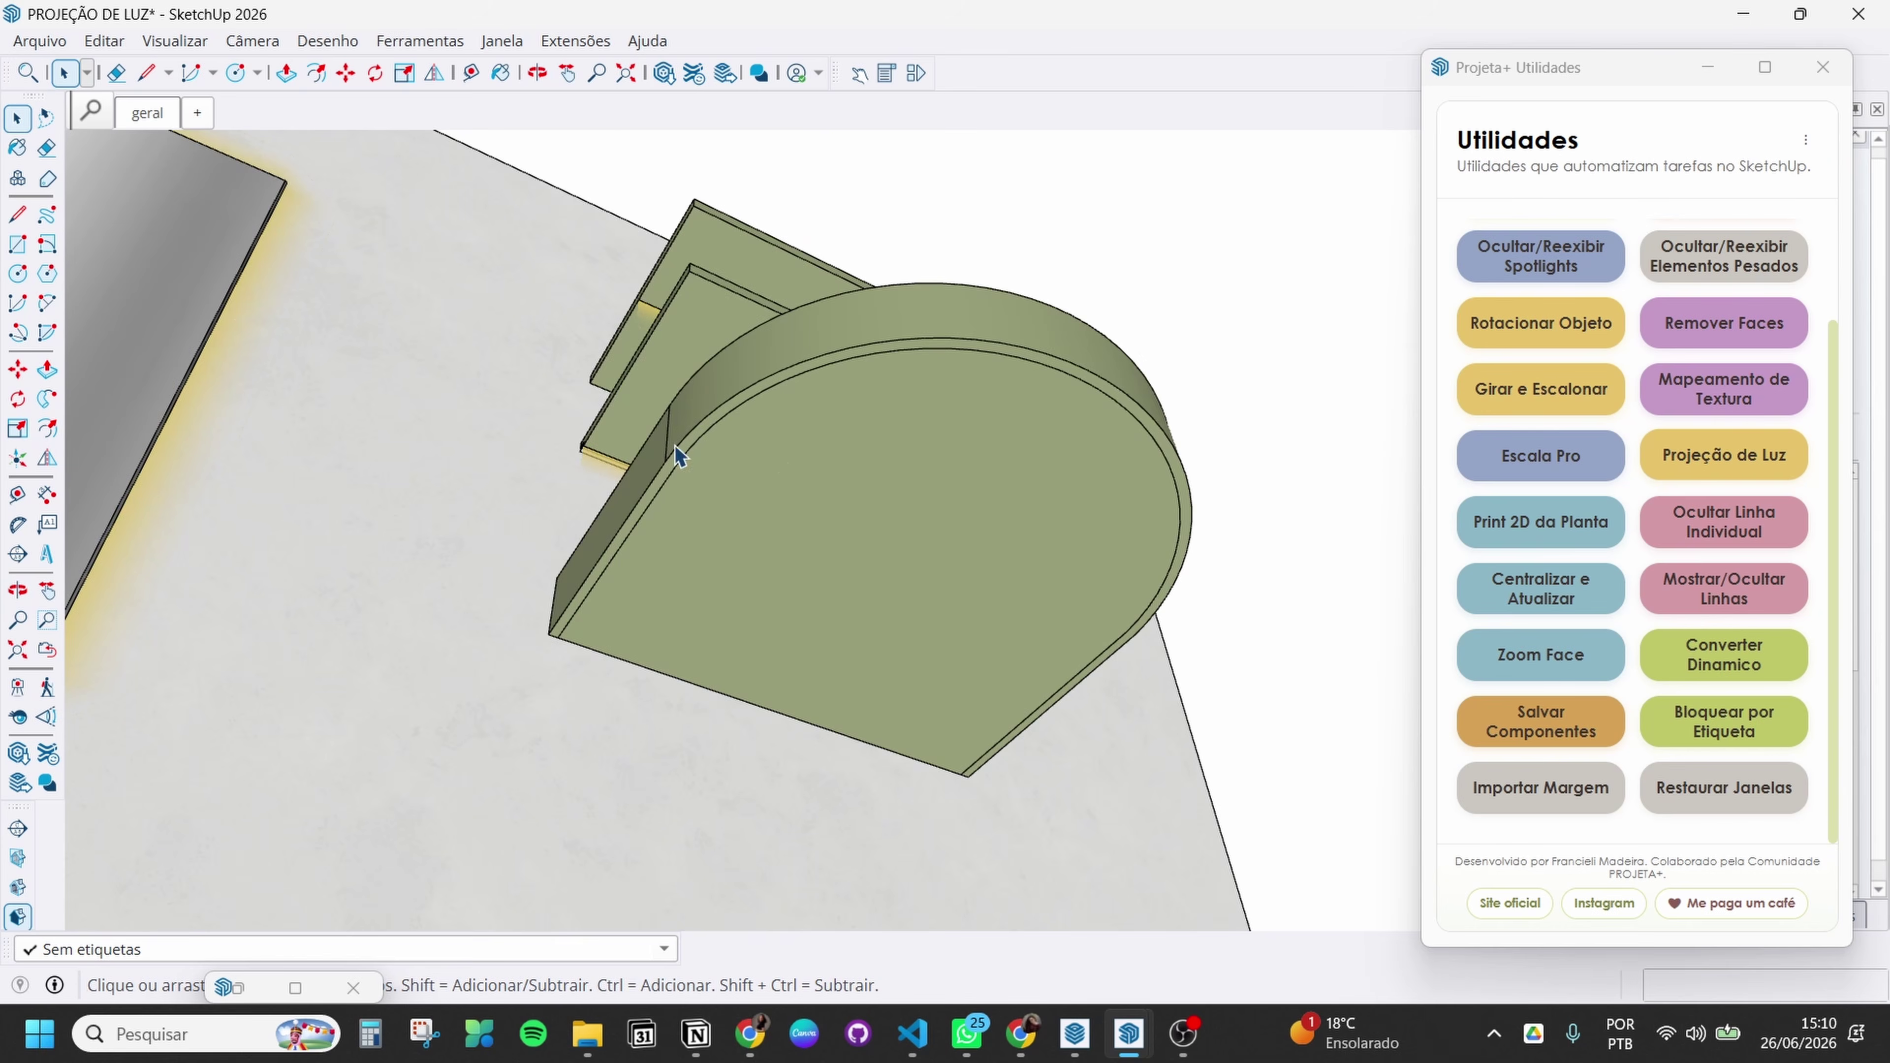
Create a Projeção de Luz on the rounded piece's inset outline with a 10 cm offset pointing down at 3000K
left_click(1719, 457)
left_click(968, 585)
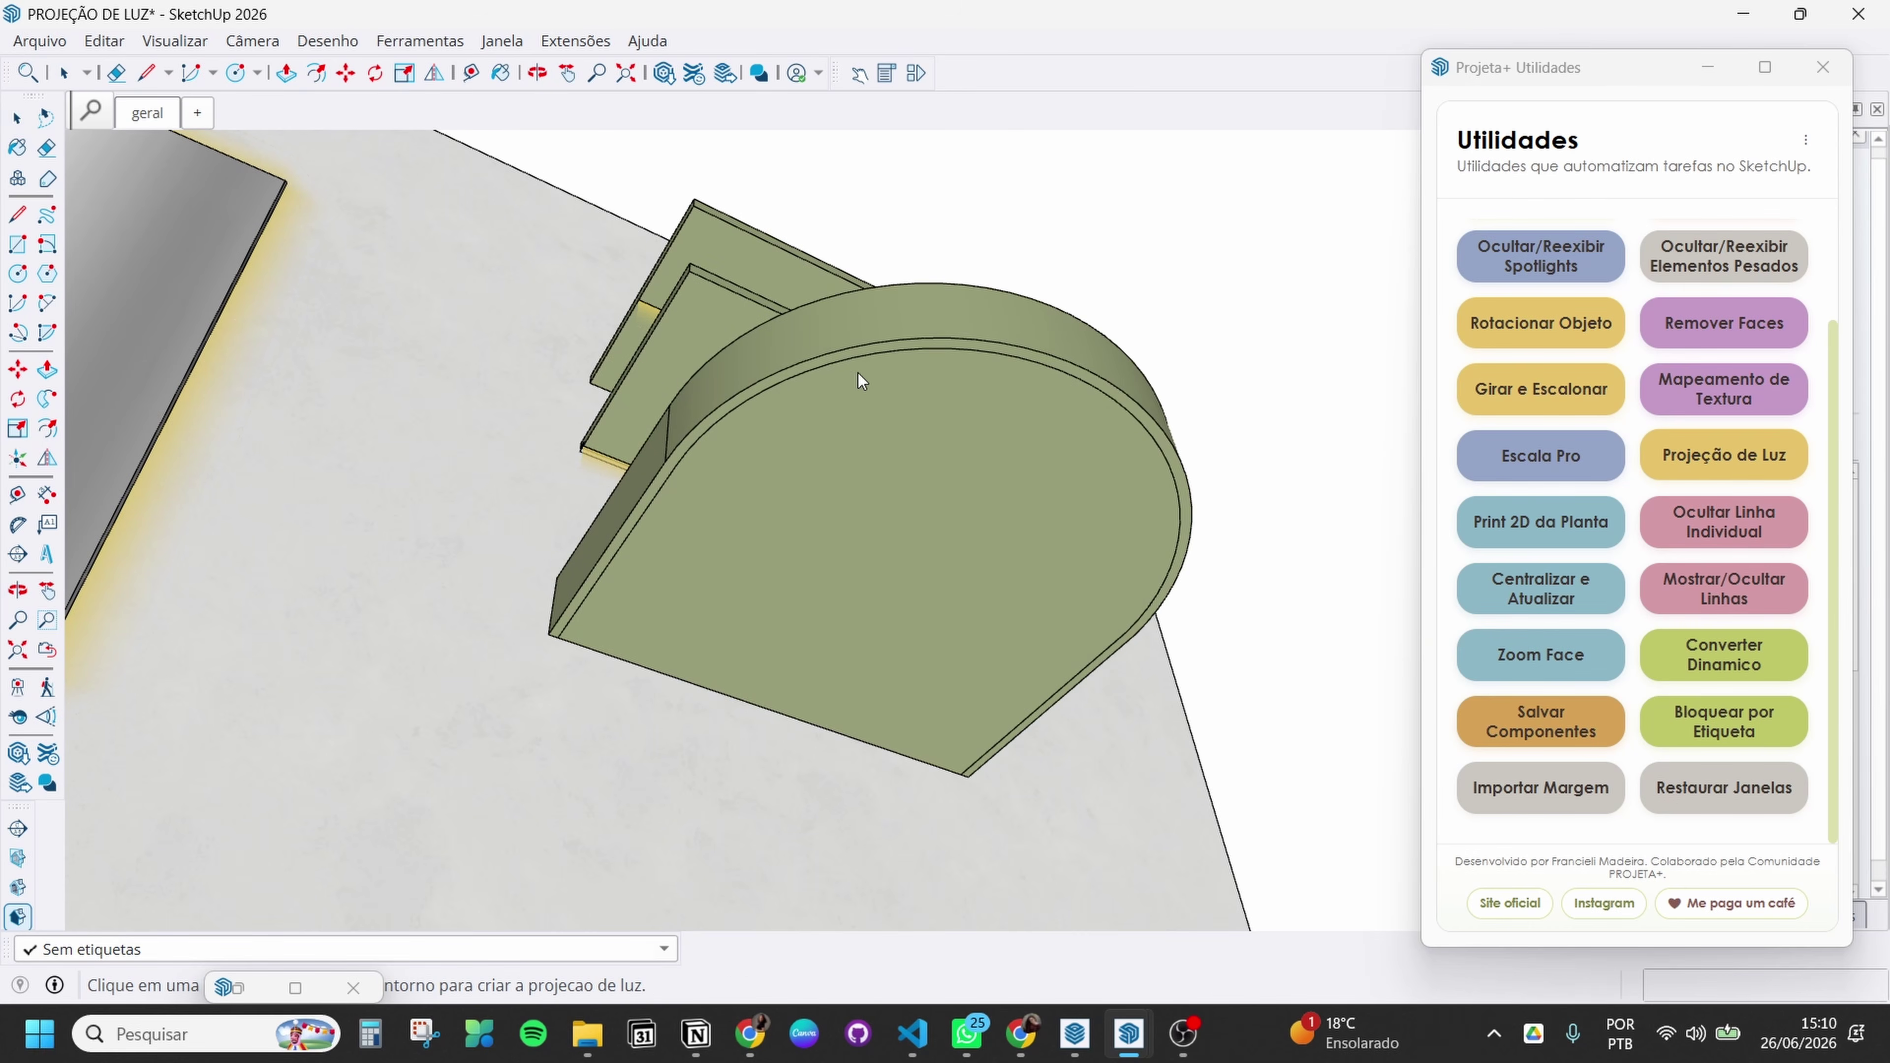
left_click(839, 368)
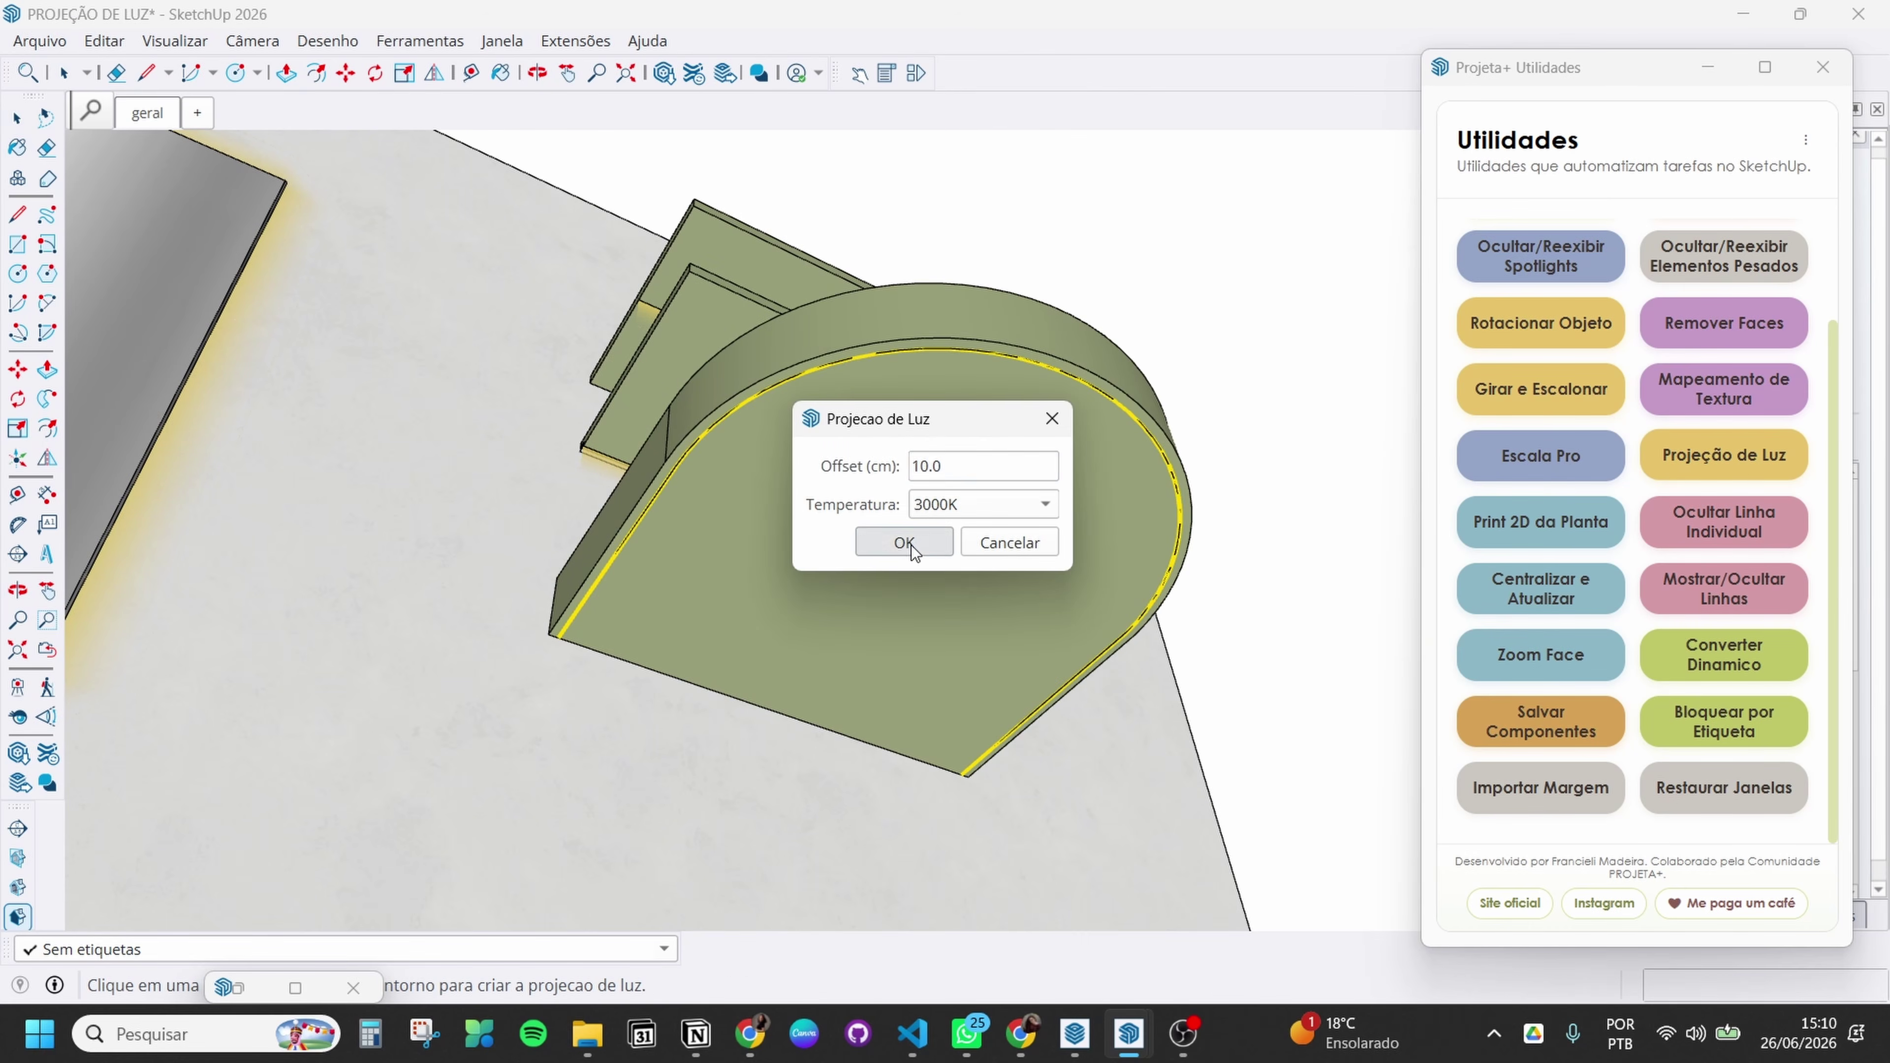
left_click(907, 544)
middle_click_drag(911, 545, 1033, 501)
key("ctrl")
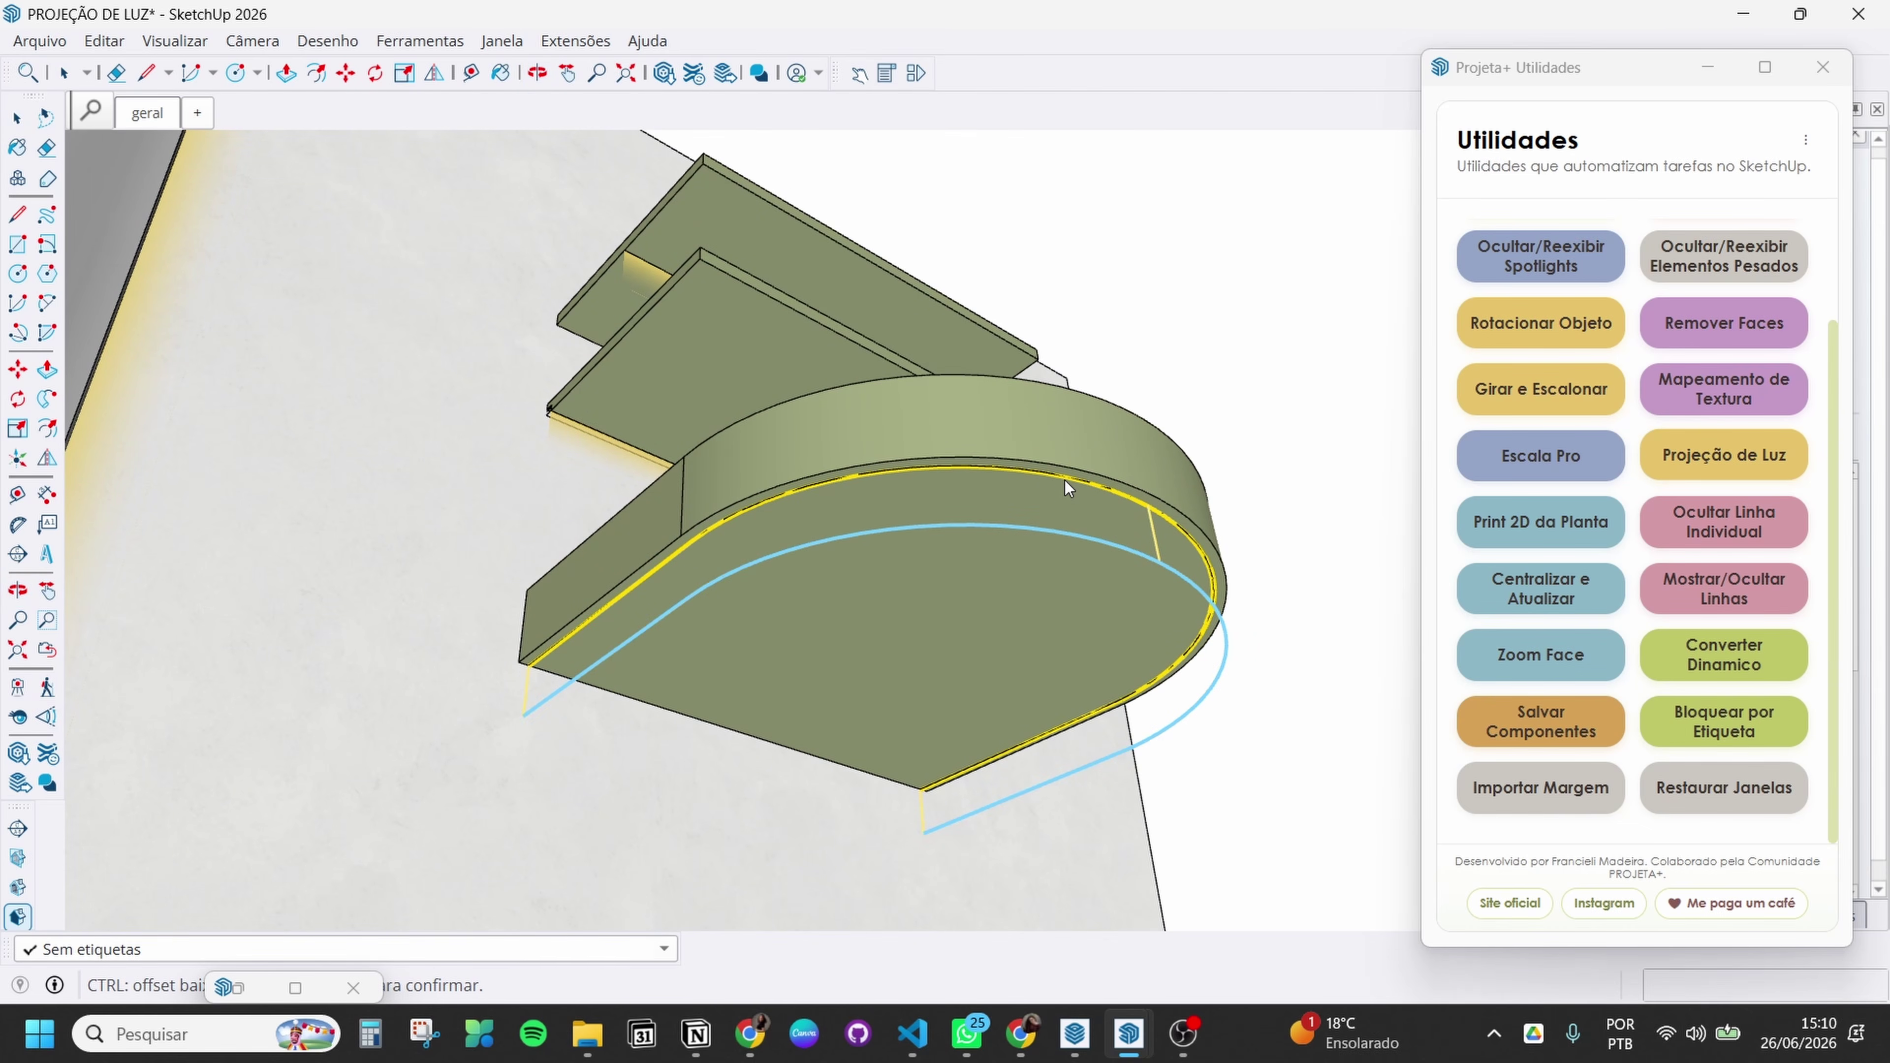
left_click(1064, 480)
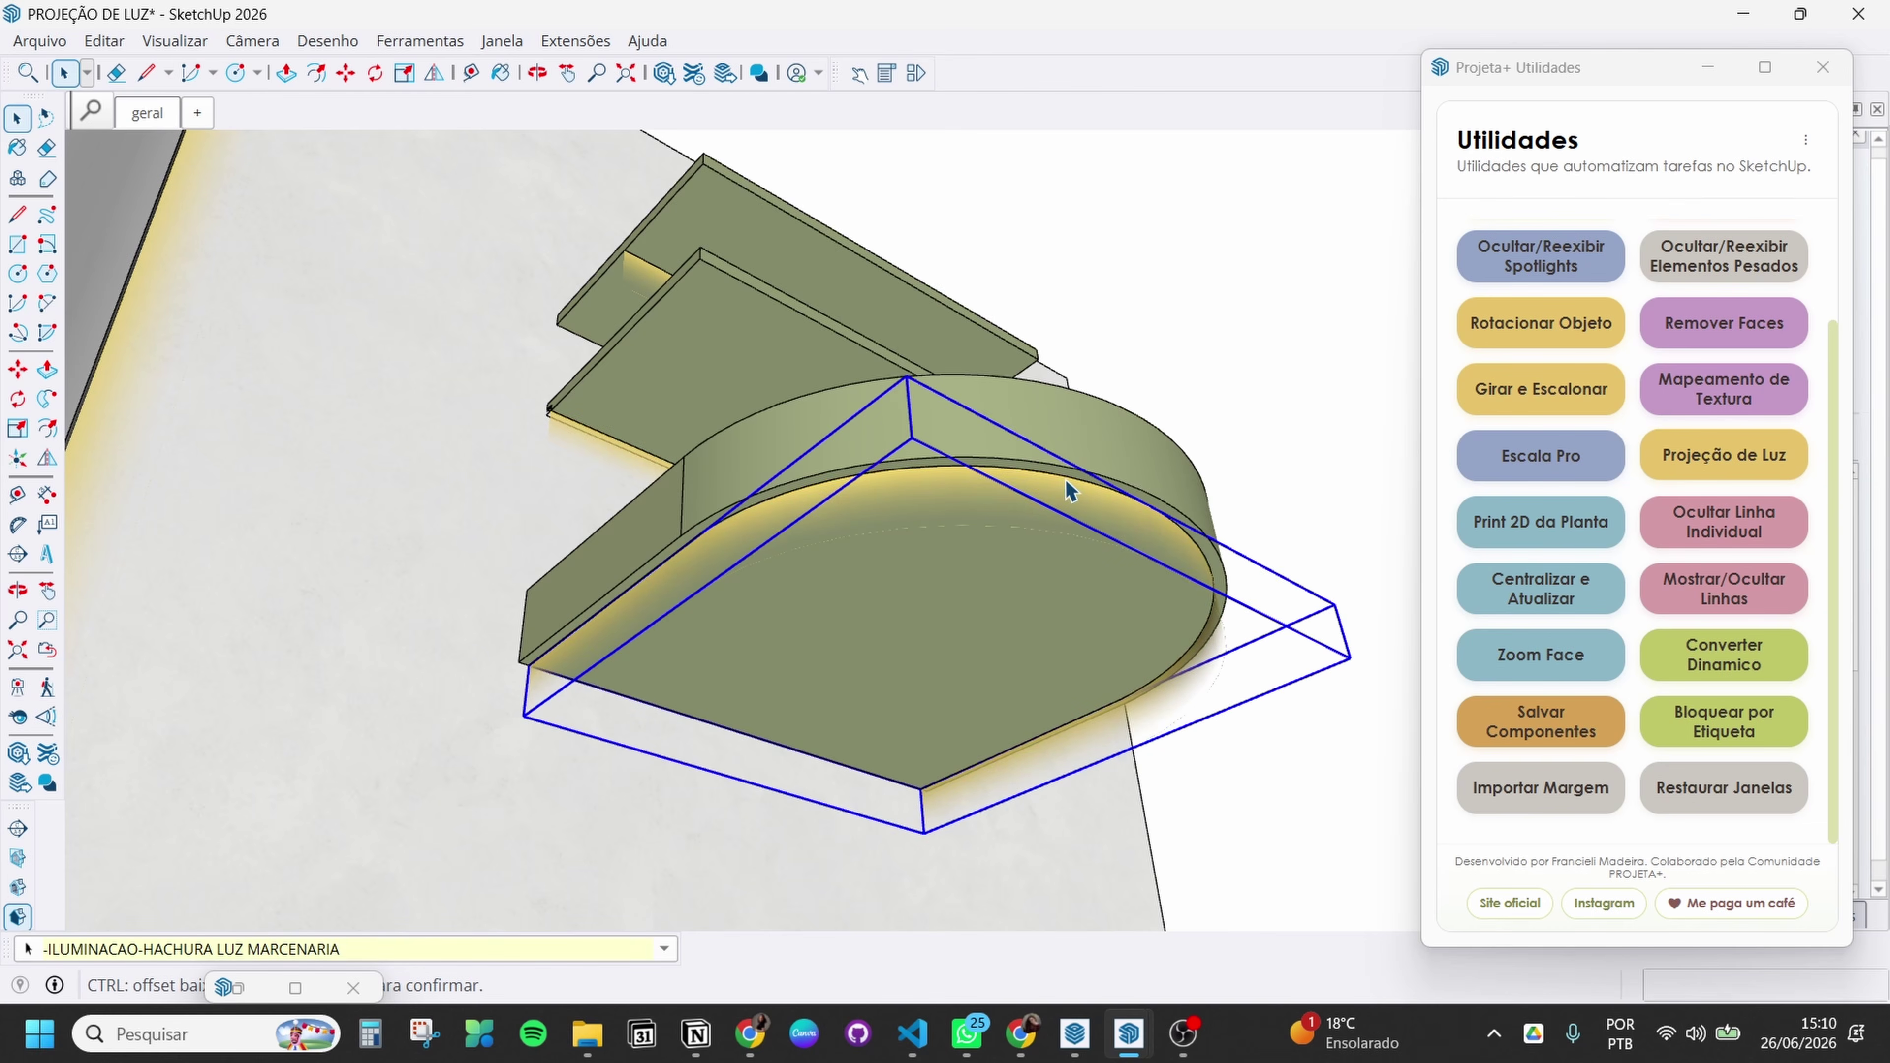
key("Return")
Draw a vertical line on the wall beside the shelves, from near the upper shelf down to the rounded piece's underside
middle_click_drag(1096, 504, 888, 554)
scroll(822, 551, "down", 2)
key("l")
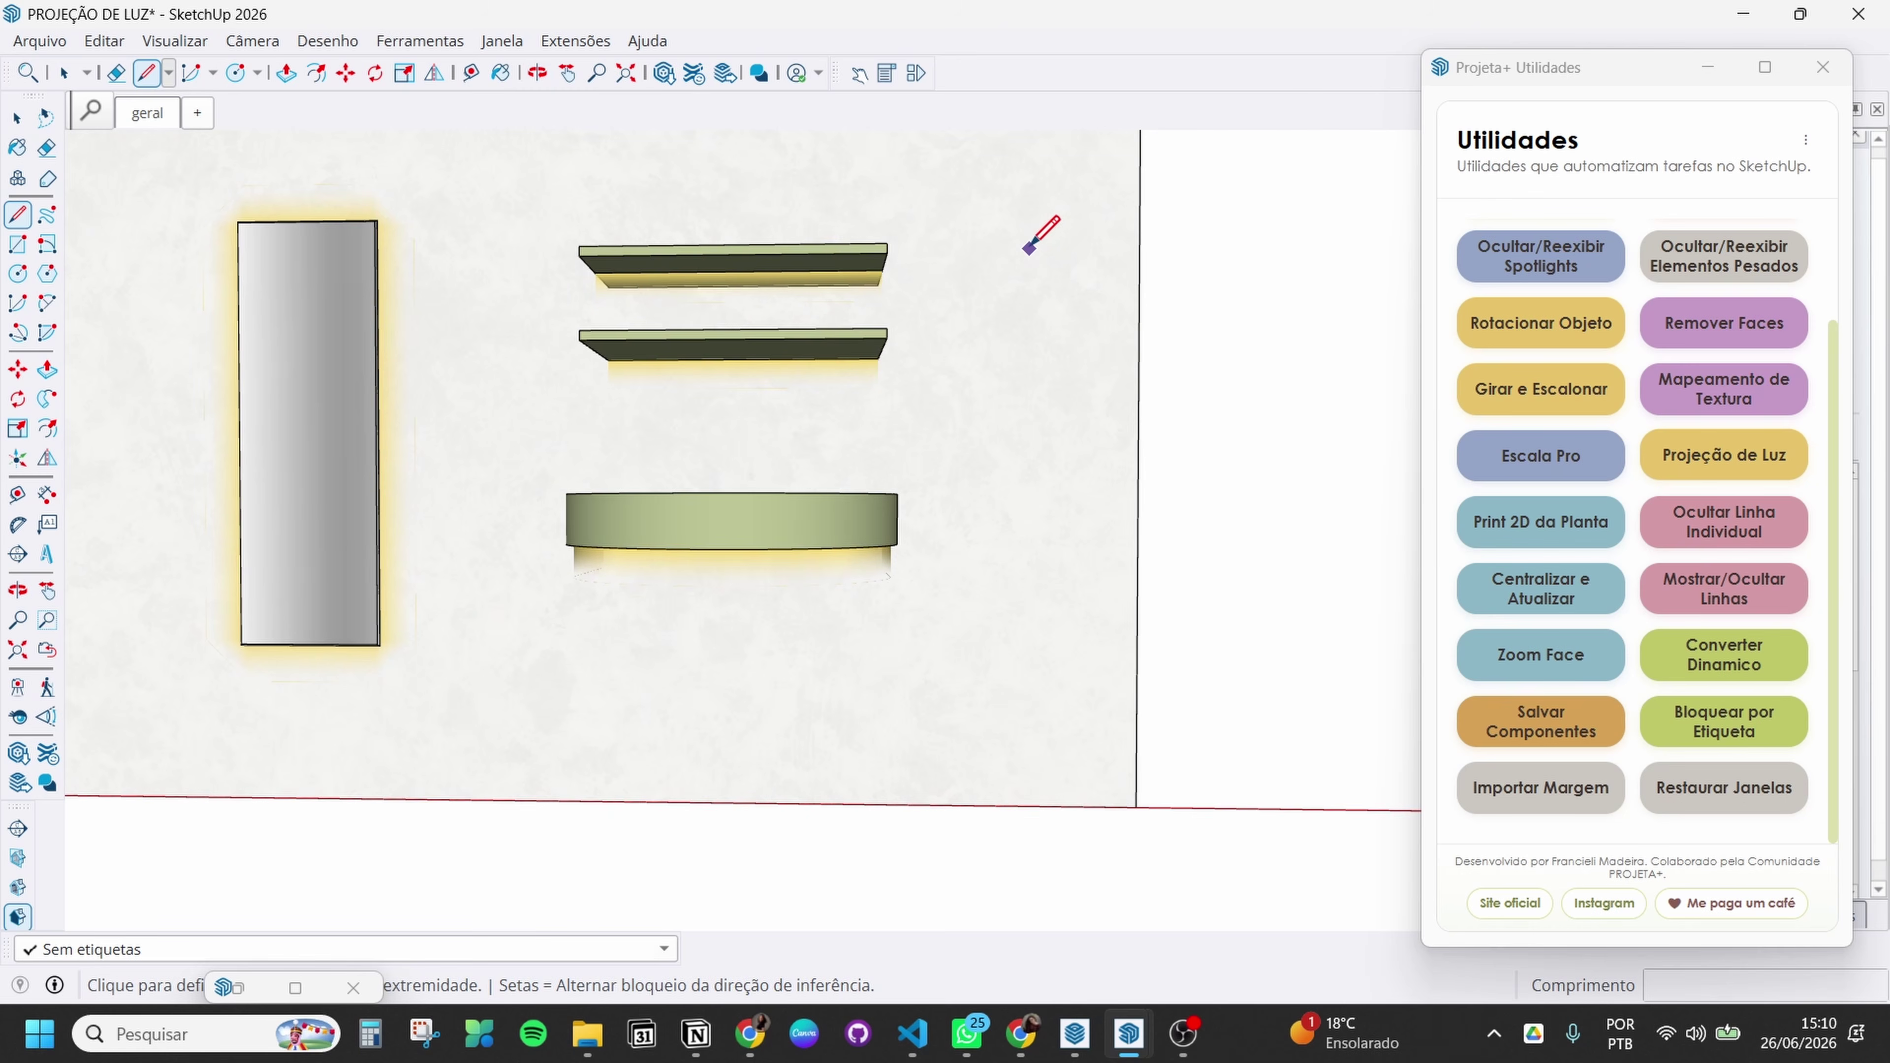
left_click(1030, 248)
left_click(1020, 554)
key("space")
scroll(1085, 549, "down", 4)
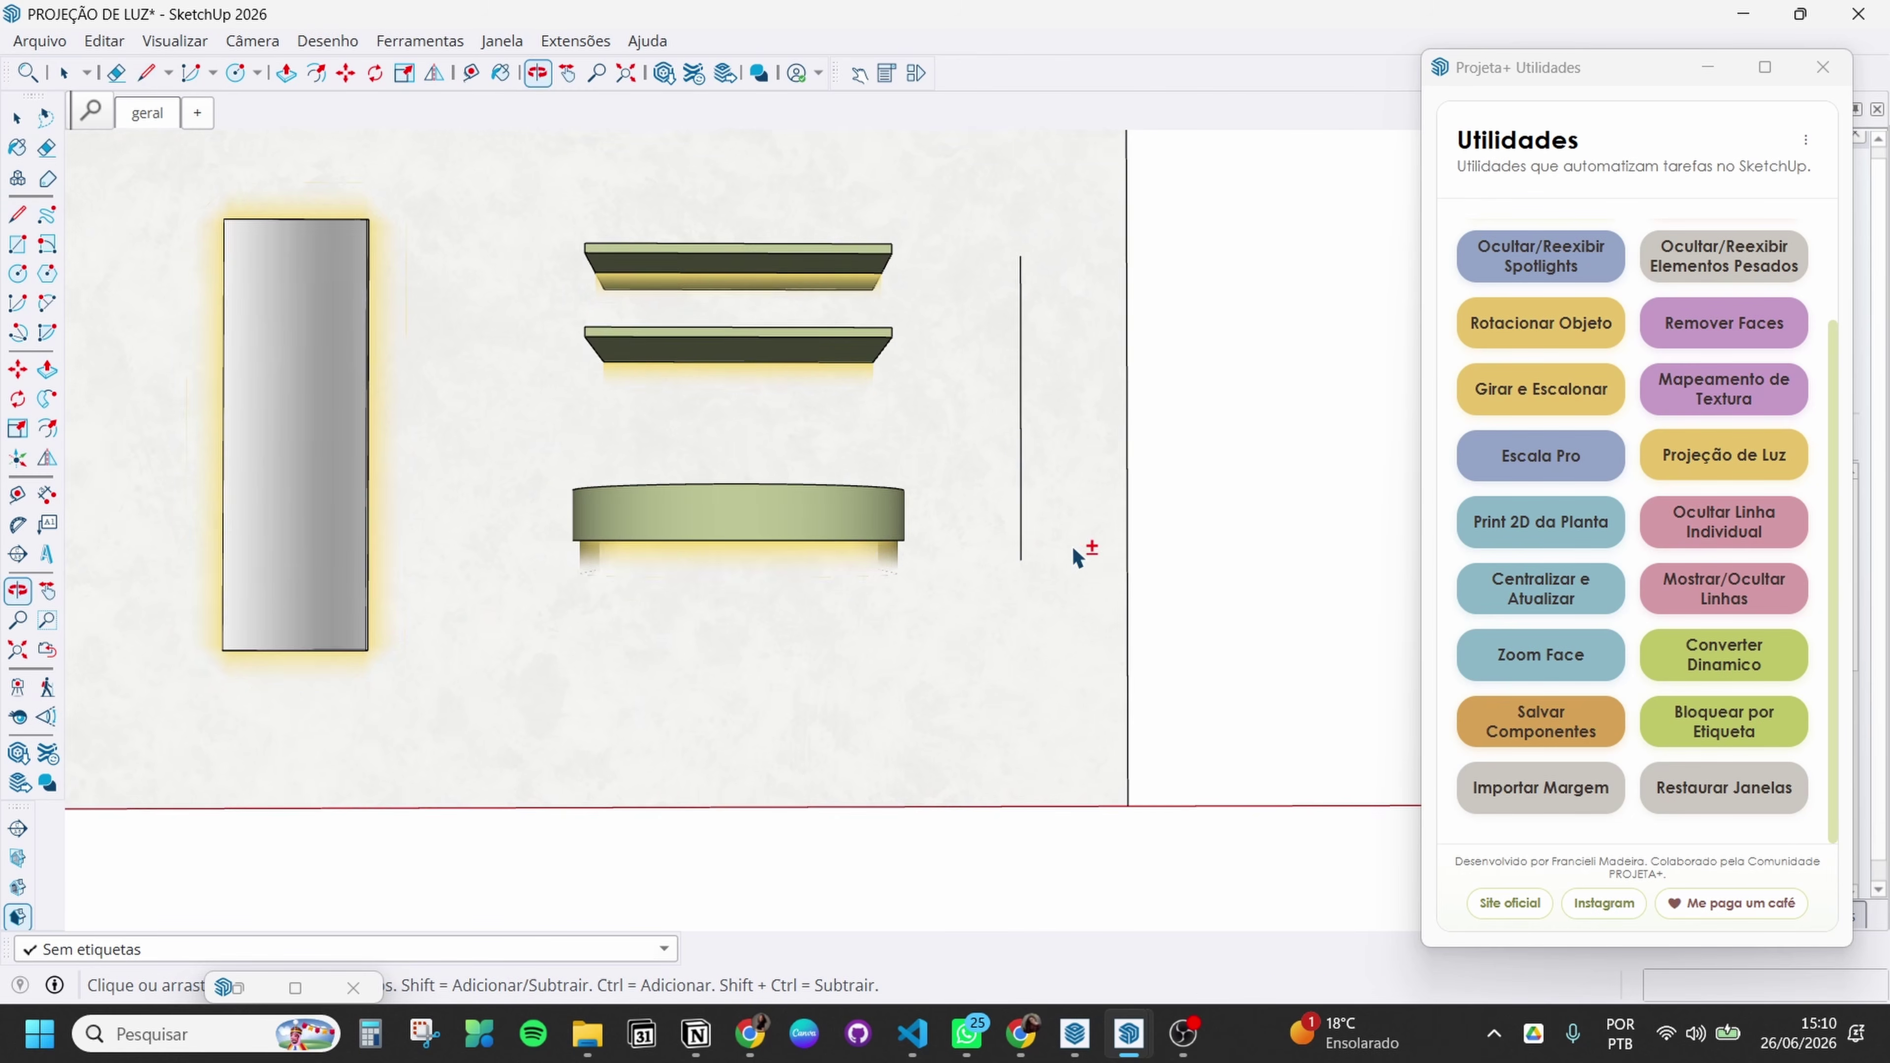
scroll(621, 389, "up", 5)
scroll(592, 225, "up", 1)
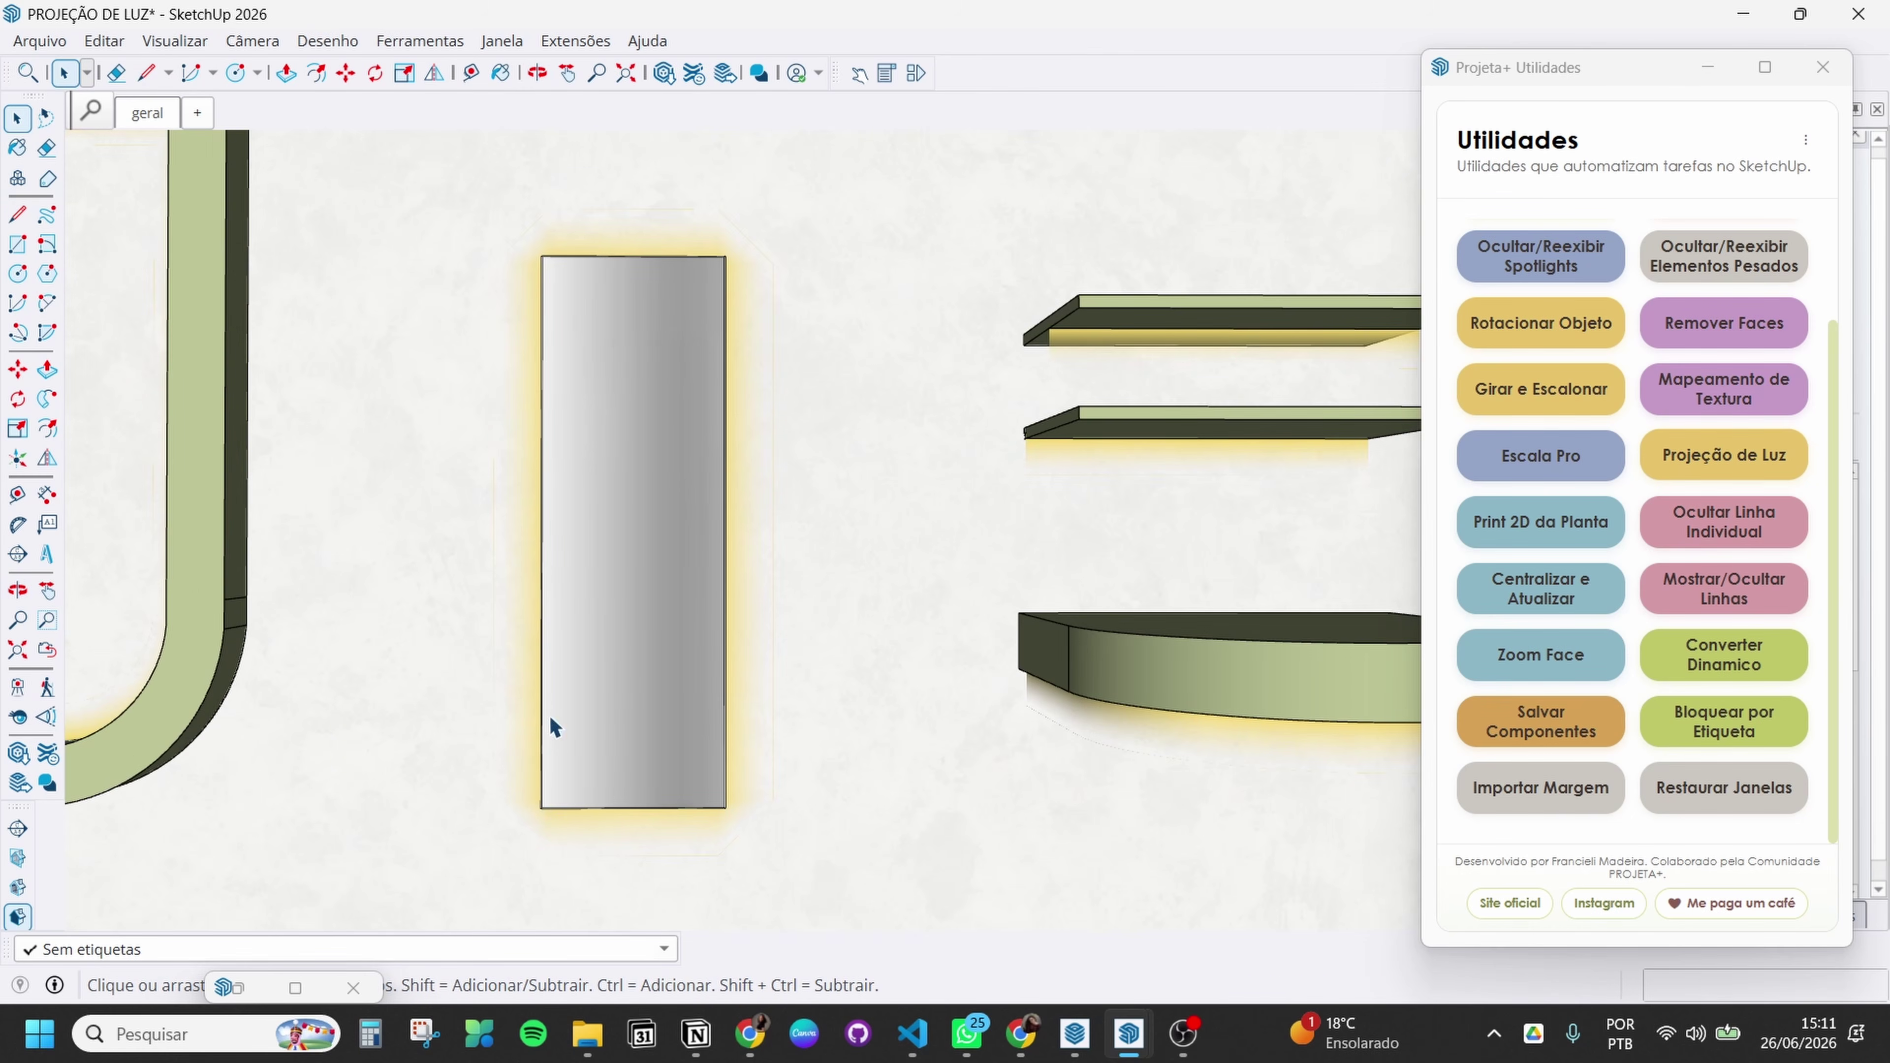
Start a Projeção de Luz on the vertical wall line beside the shelves with a 10 cm offset at 3000K
mouse_move(555, 726)
middle_mouse_down()
mouse_move(490, 675)
mouse_move(843, 675)
middle_mouse_up()
middle_click_drag(1266, 596, 867, 586, "shift")
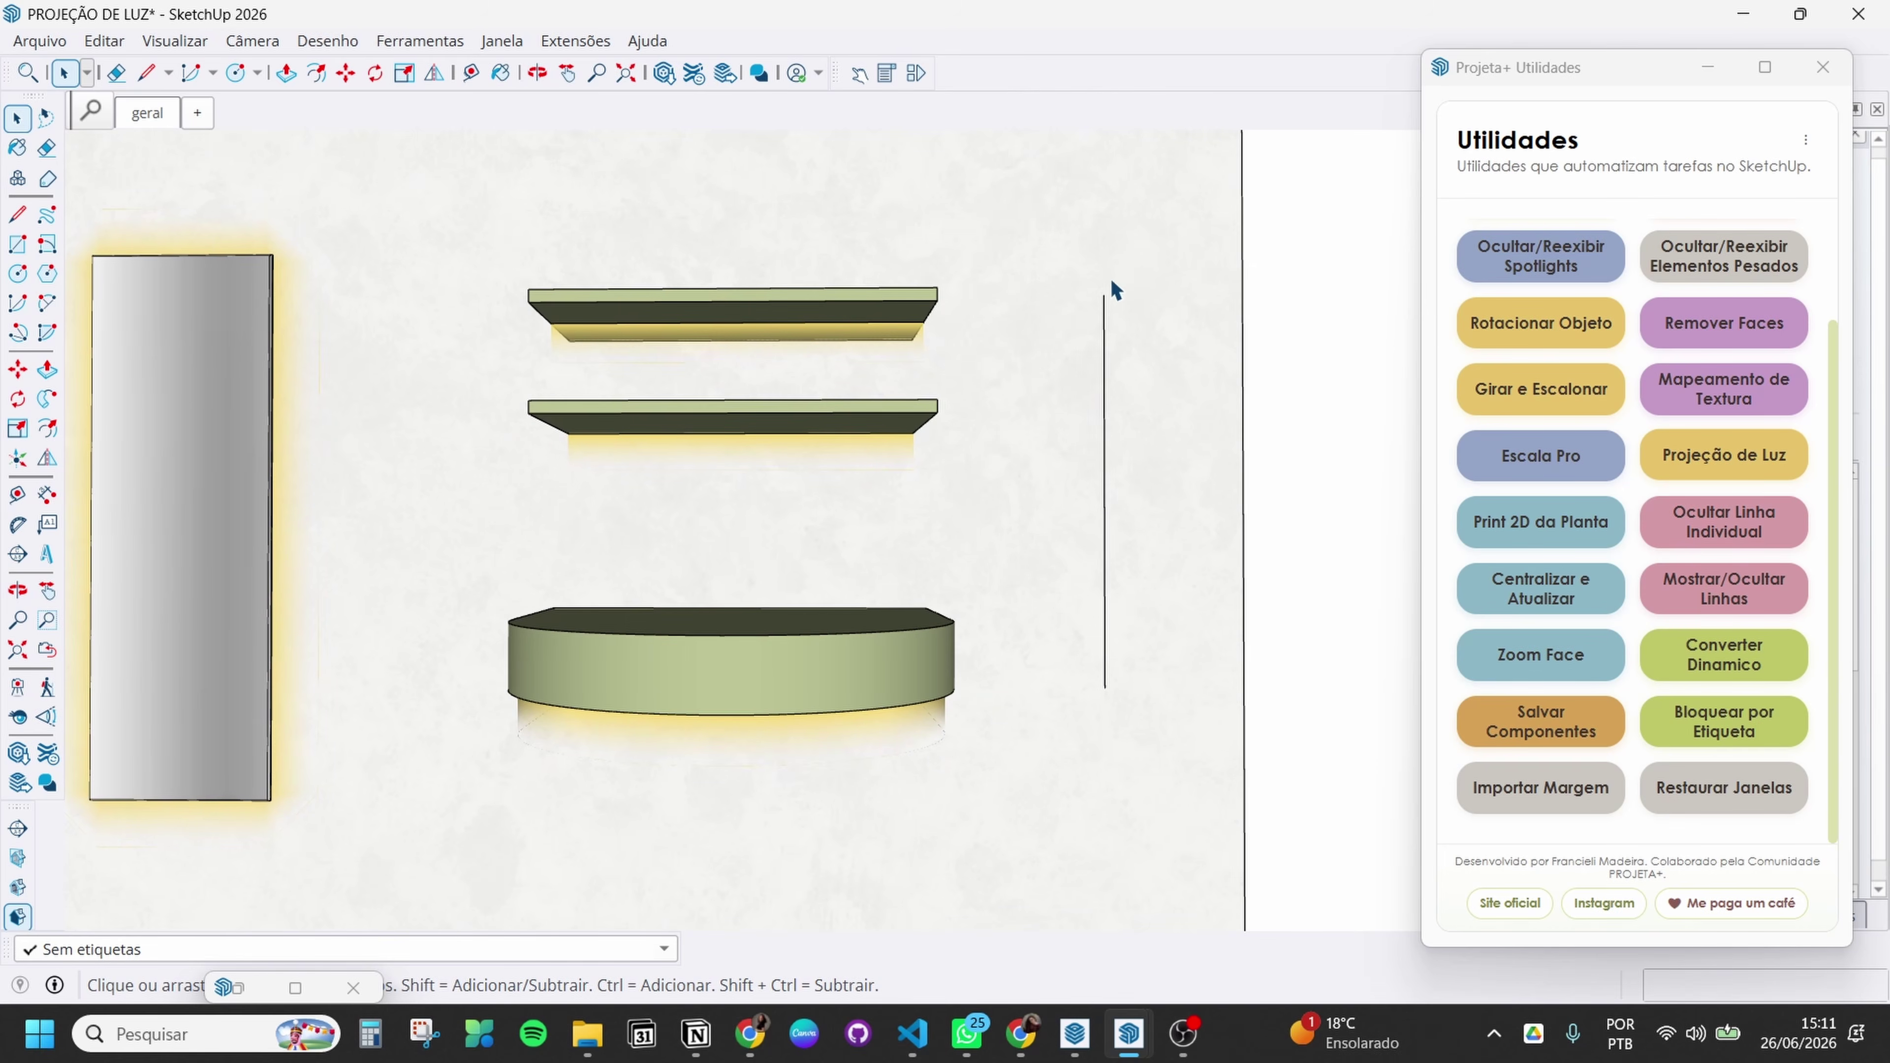
left_click(1723, 455)
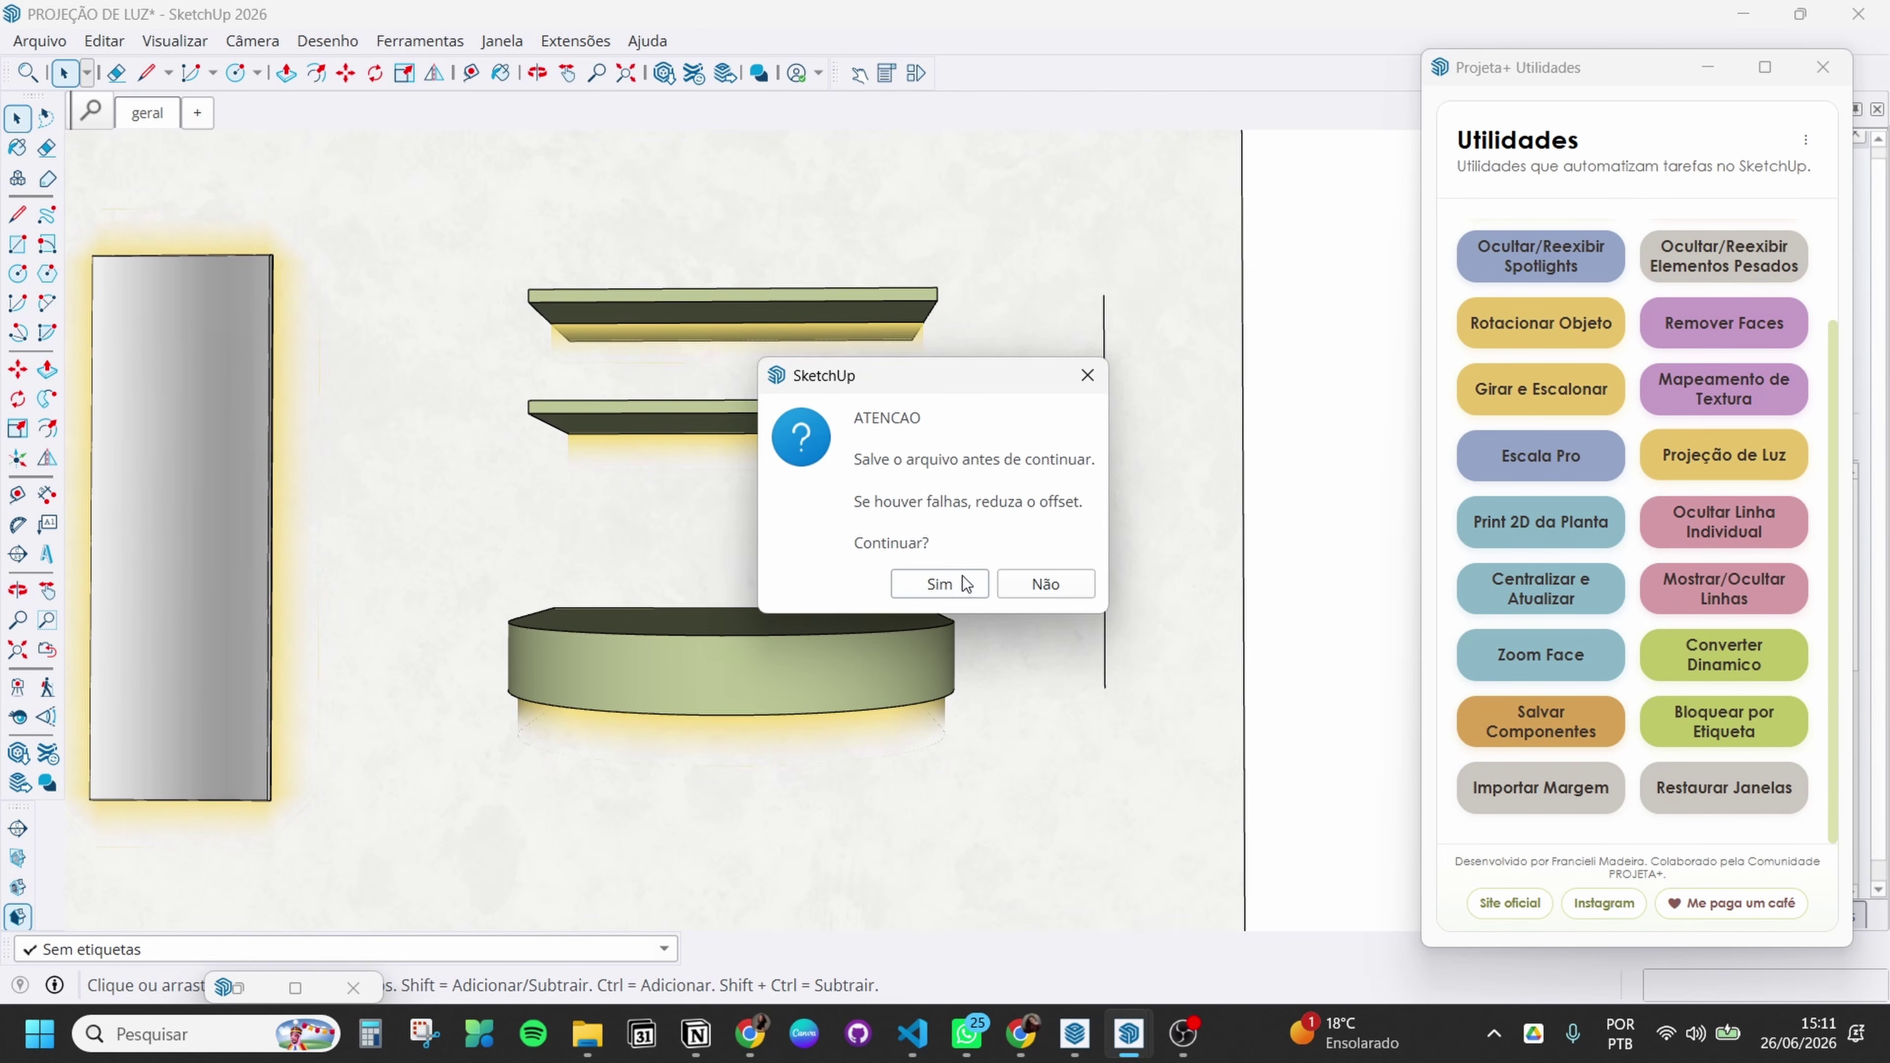
left_click(966, 583)
left_click(1107, 513)
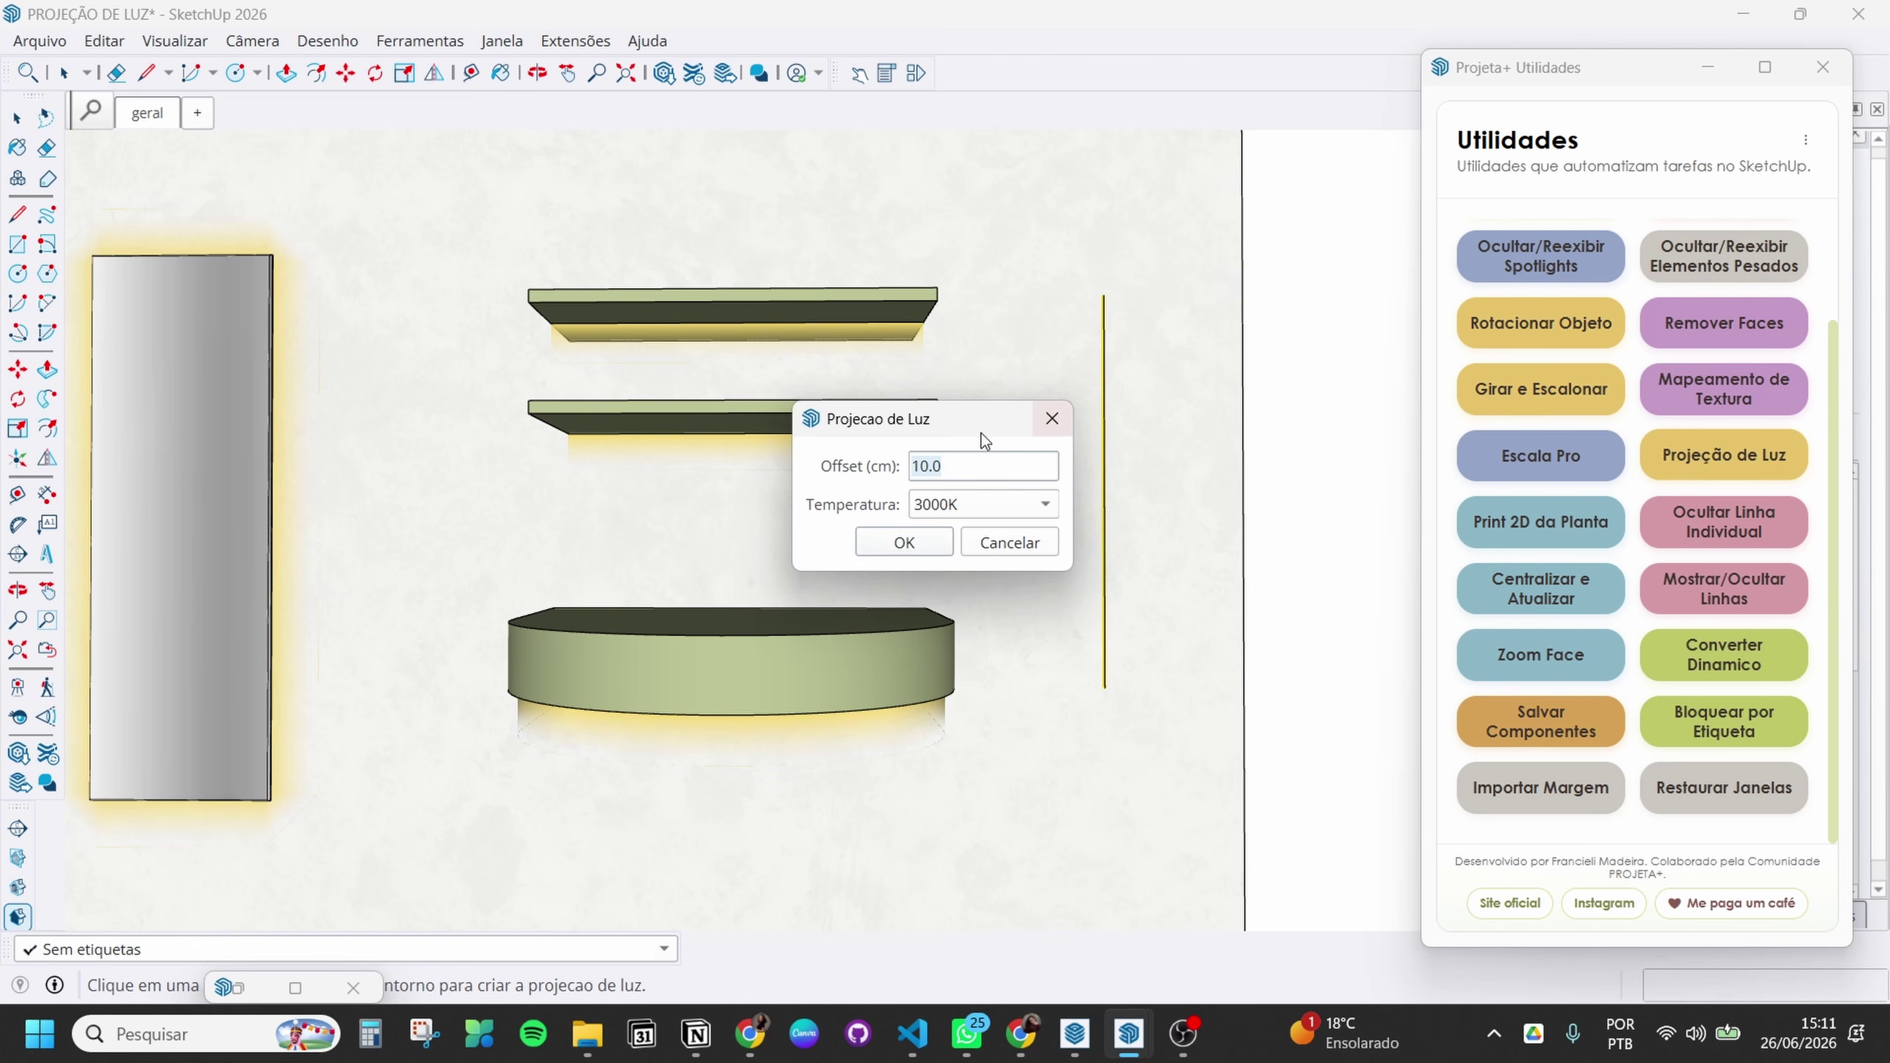
left_click(922, 551)
Preview the vertical line's projection directions and create the light projecting outward from the wall in the Y- direction
middle_click_drag(1153, 552, 909, 411)
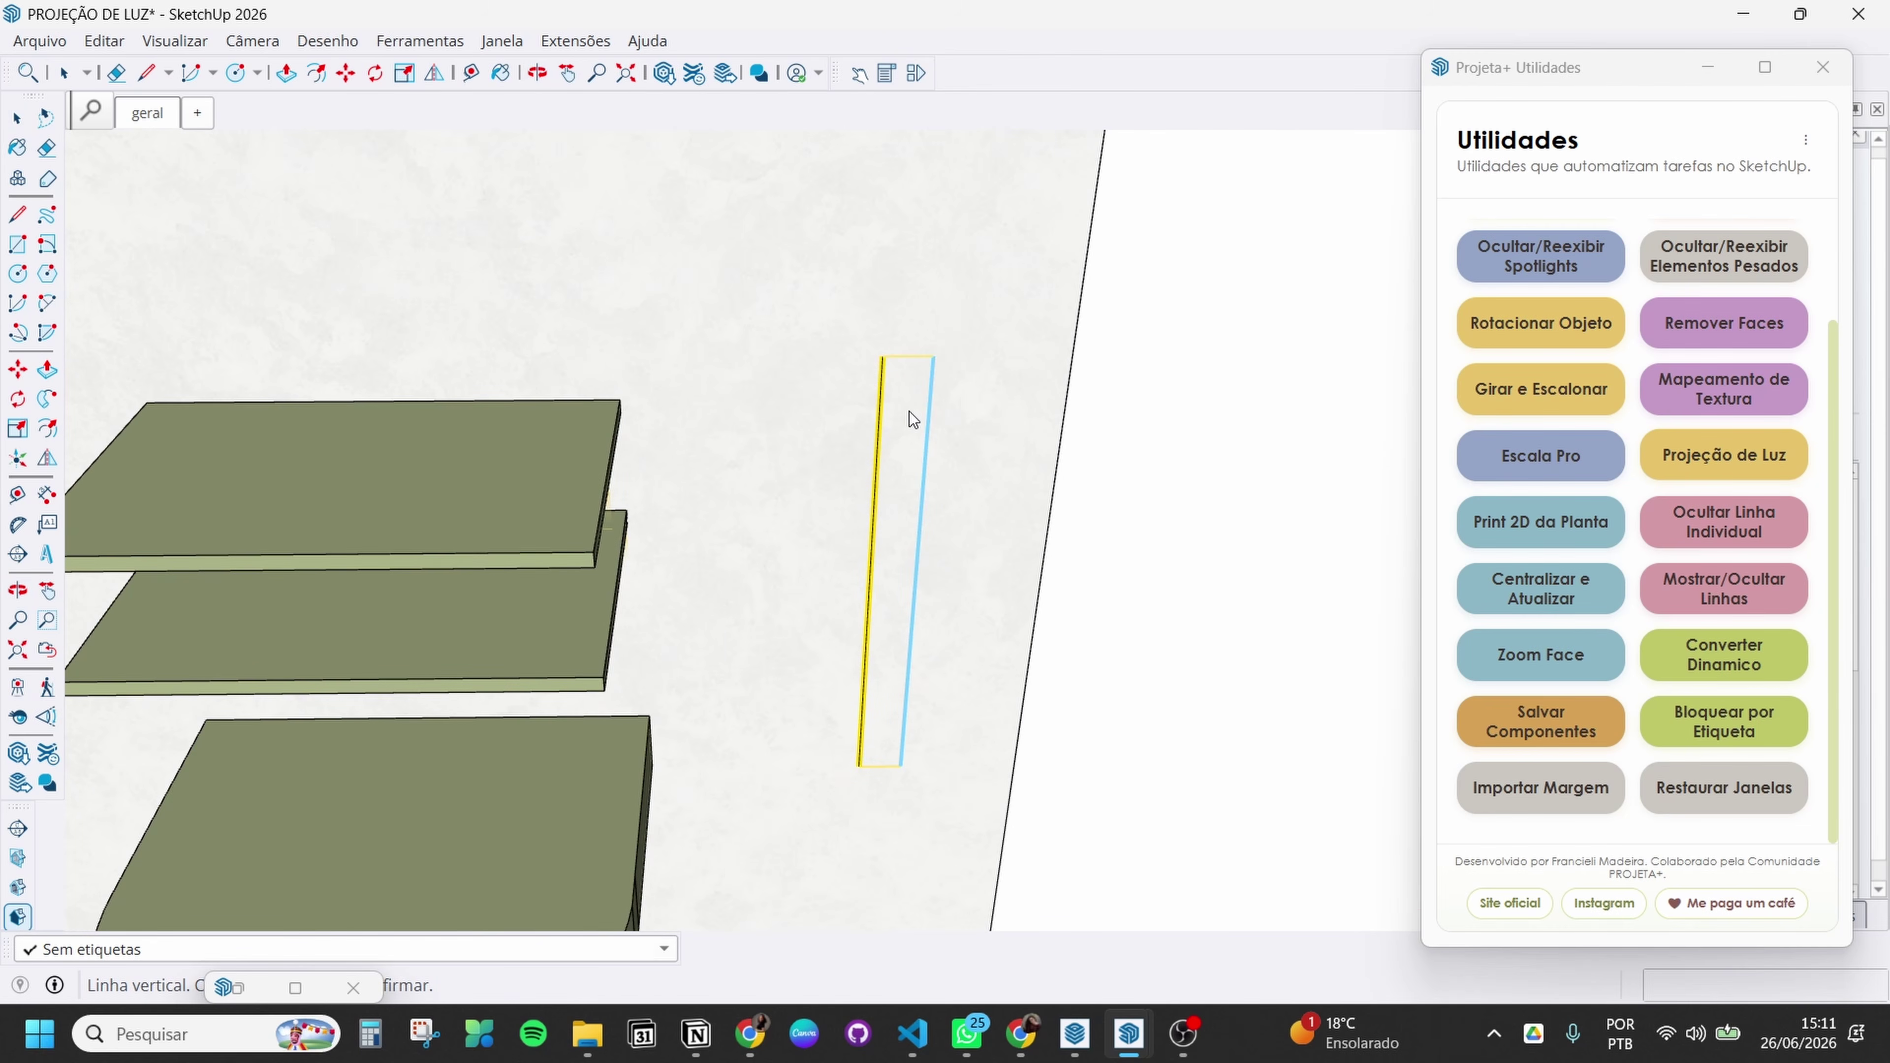
left_click(886, 381)
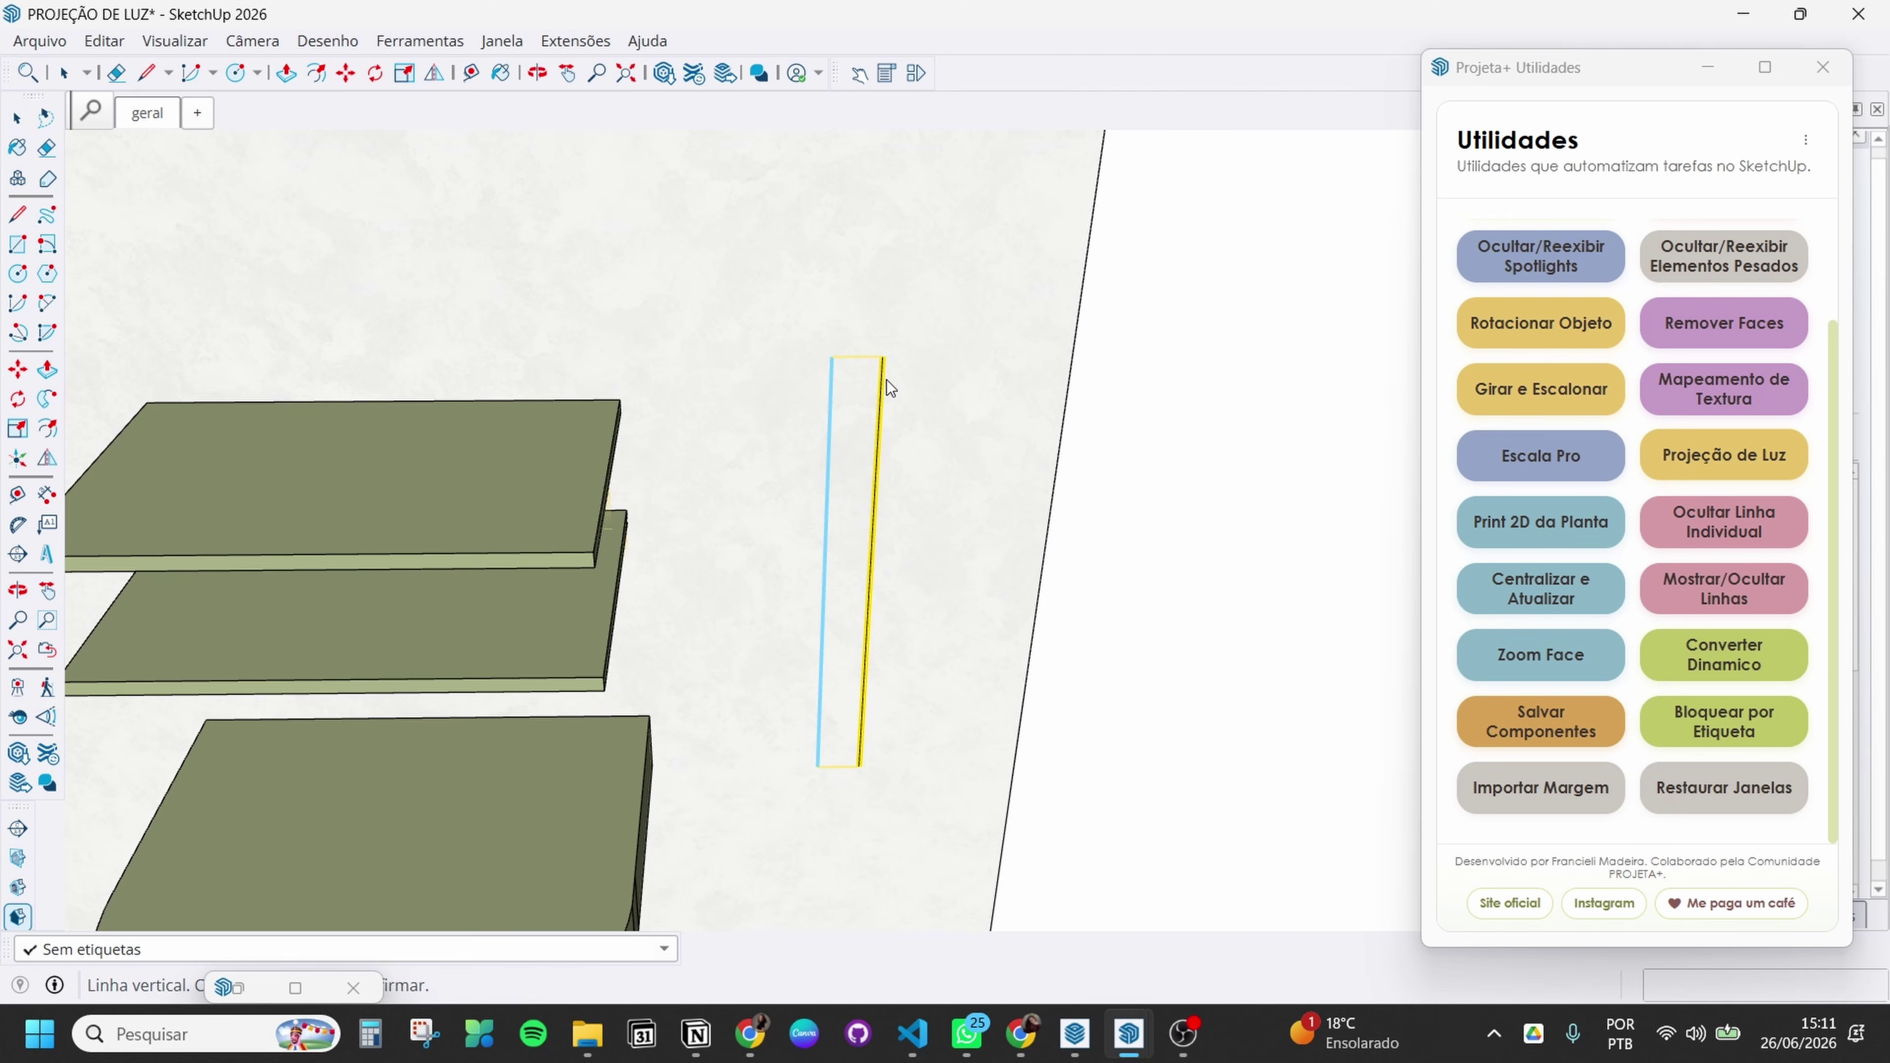
left_click(887, 379)
middle_click_drag(874, 521, 1084, 588)
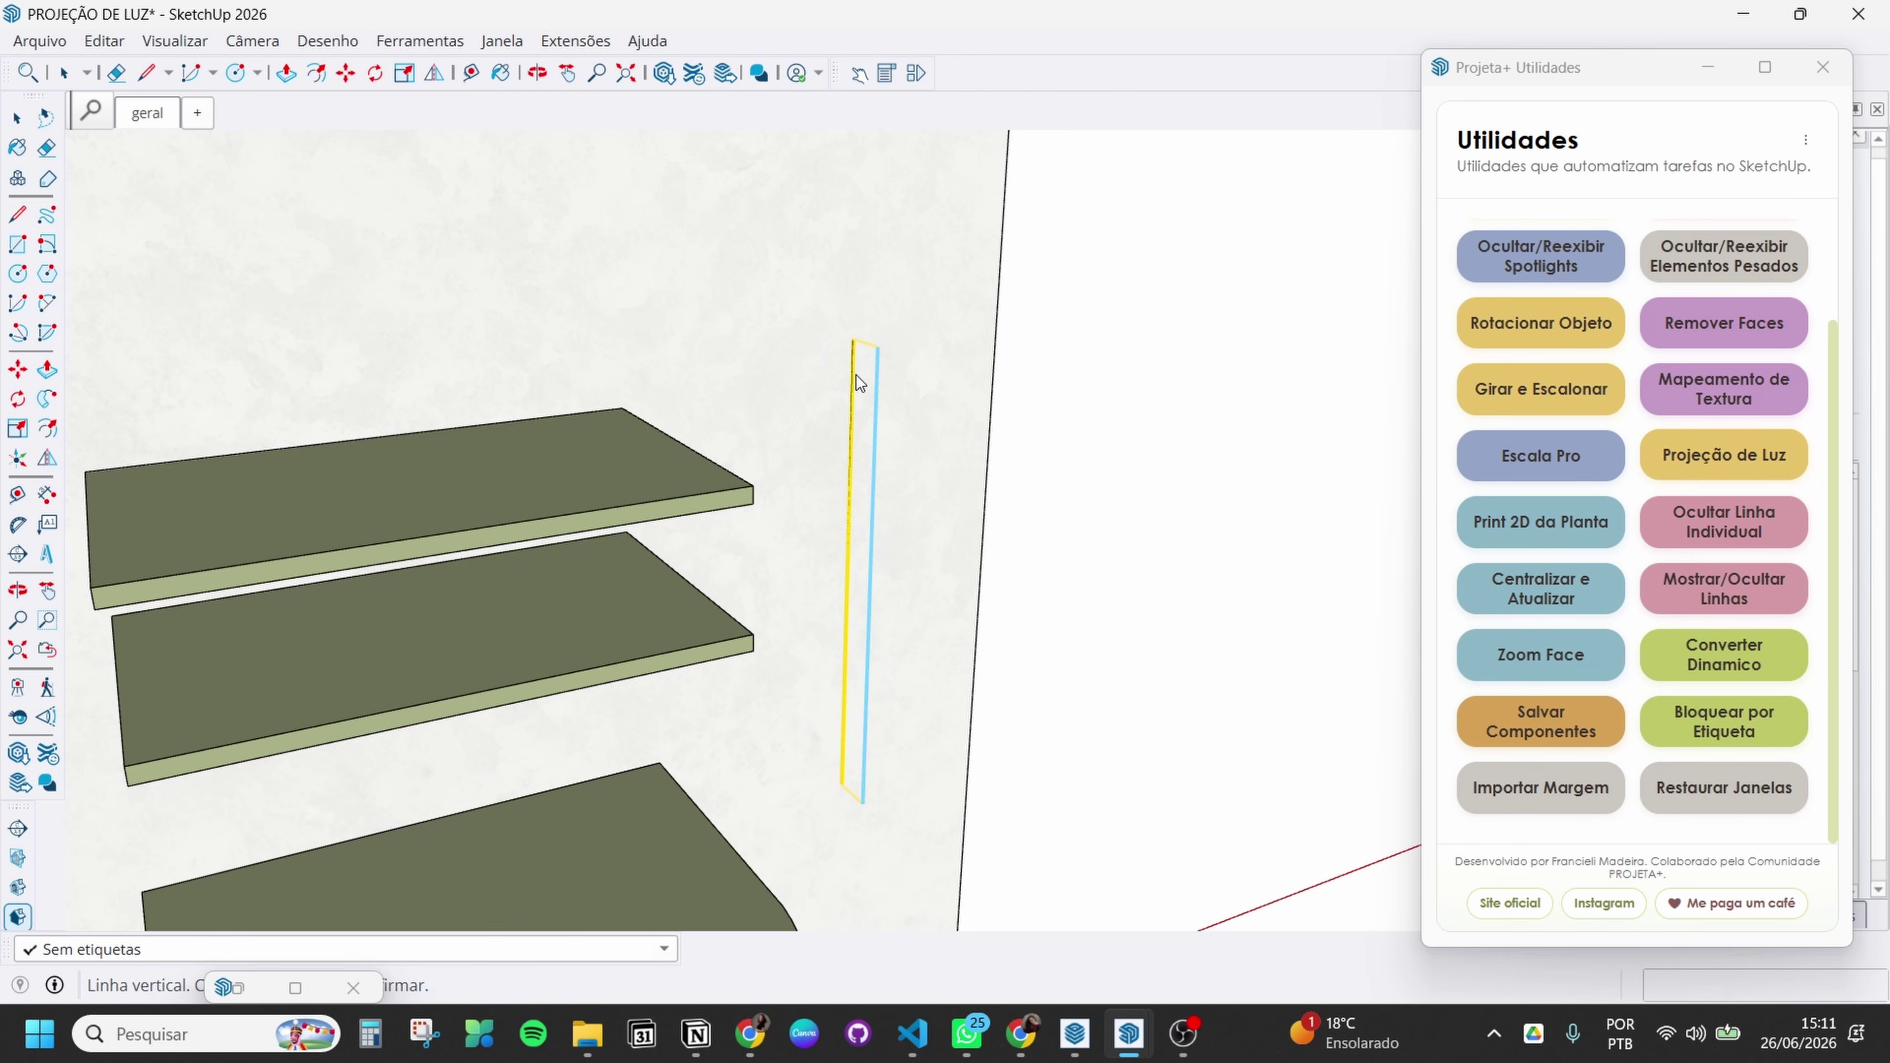
left_click(354, 988)
middle_click_drag(887, 694, 869, 684)
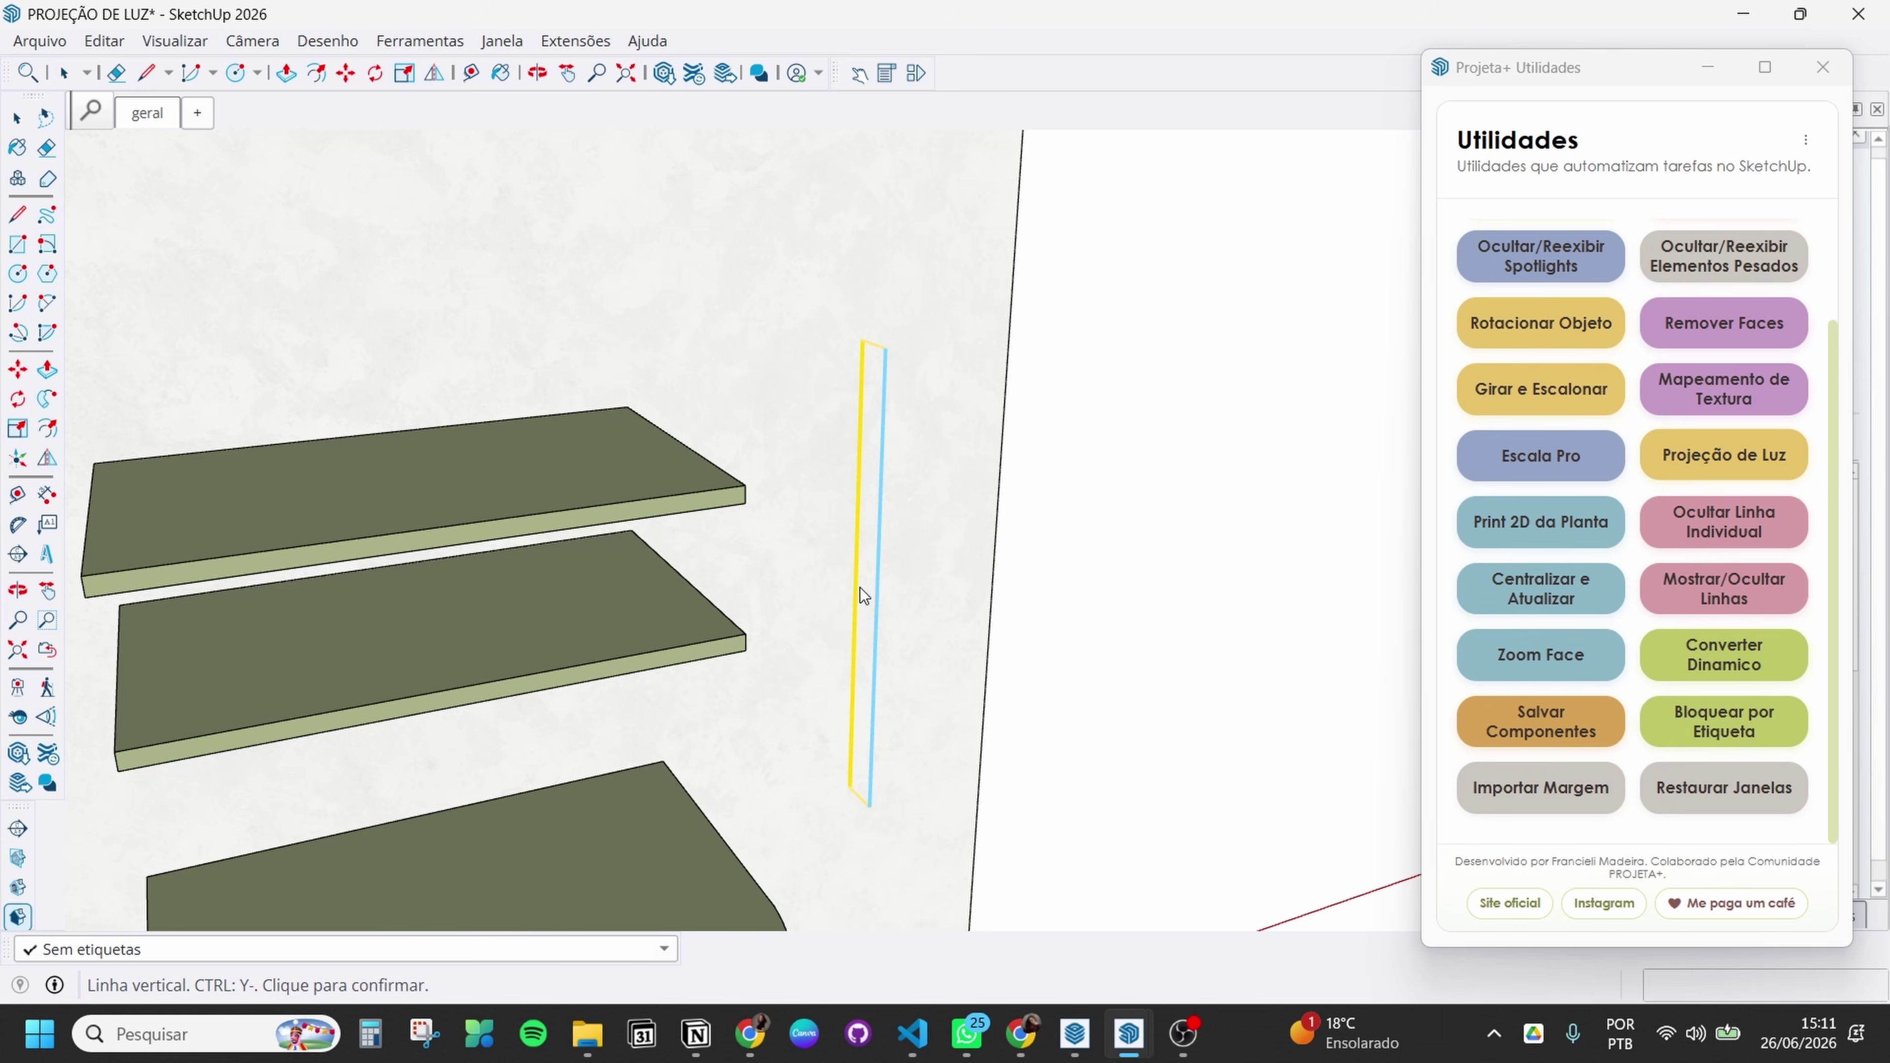
key("ctrl")
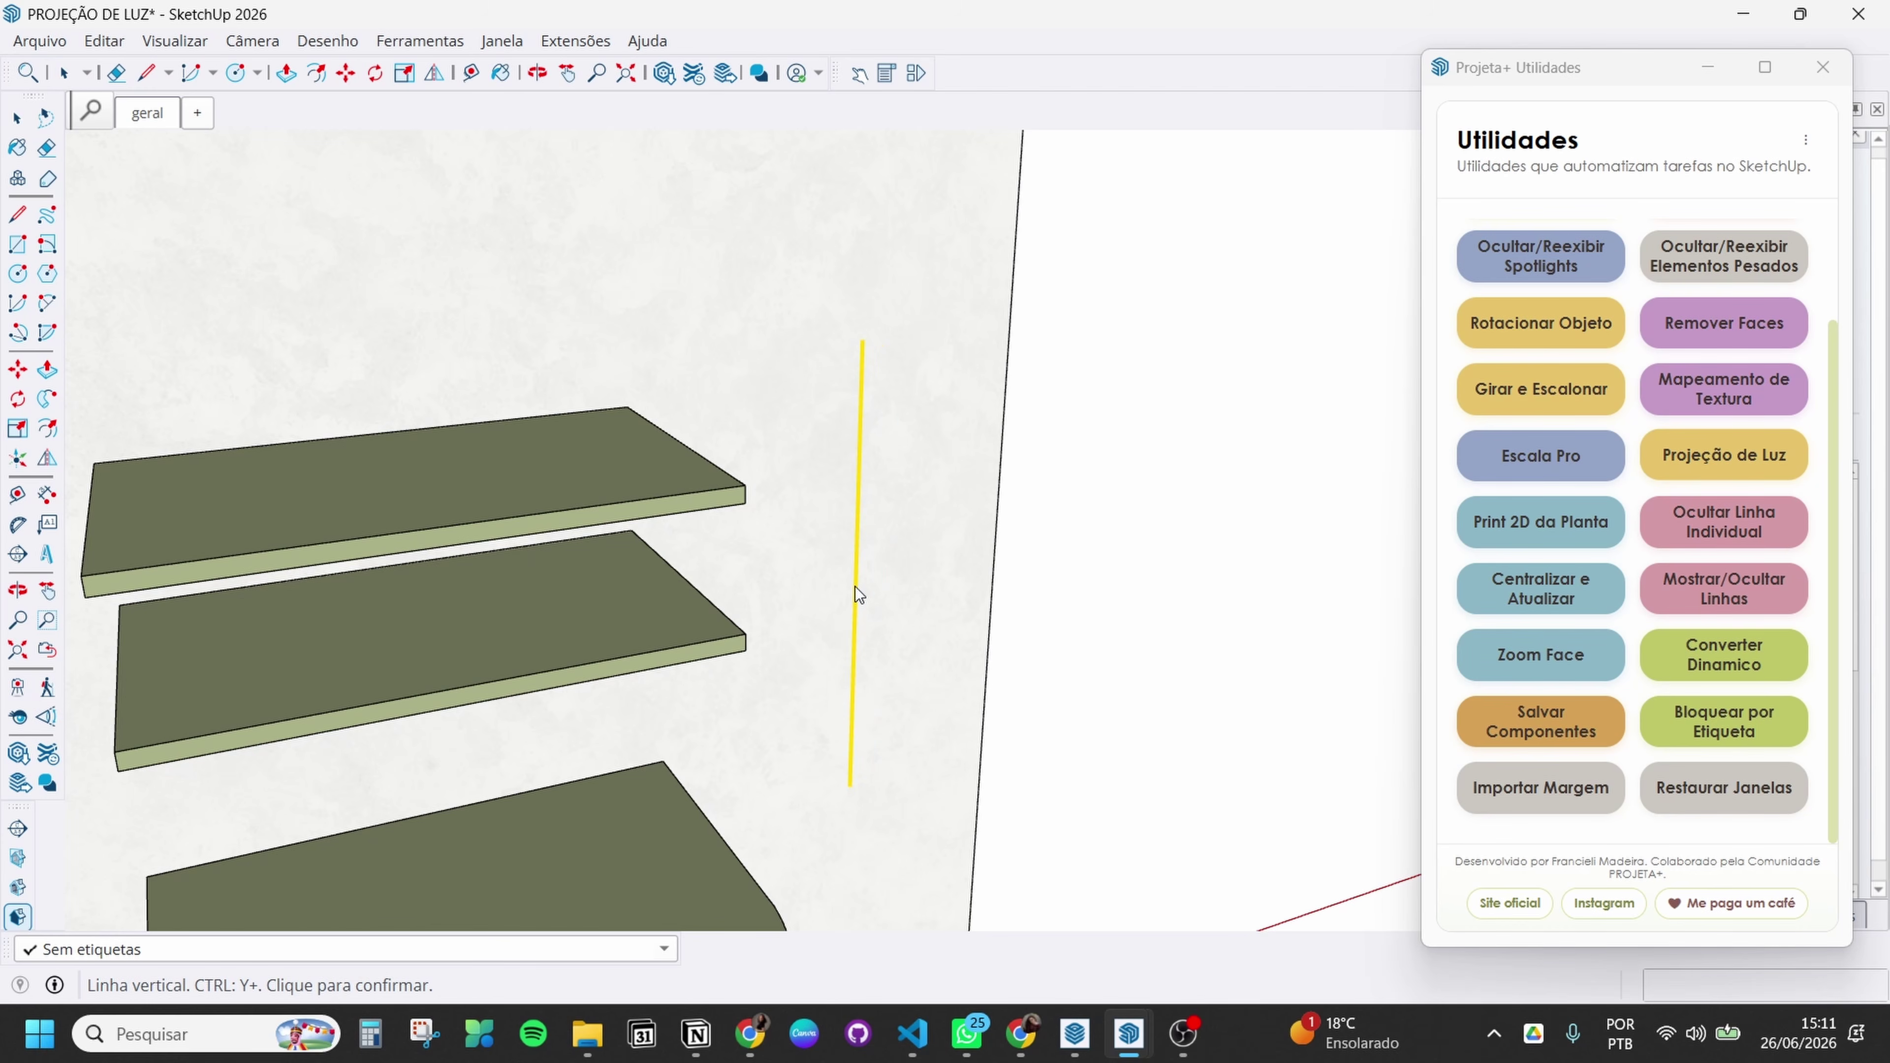
key("ctrl")
key("ctrl")
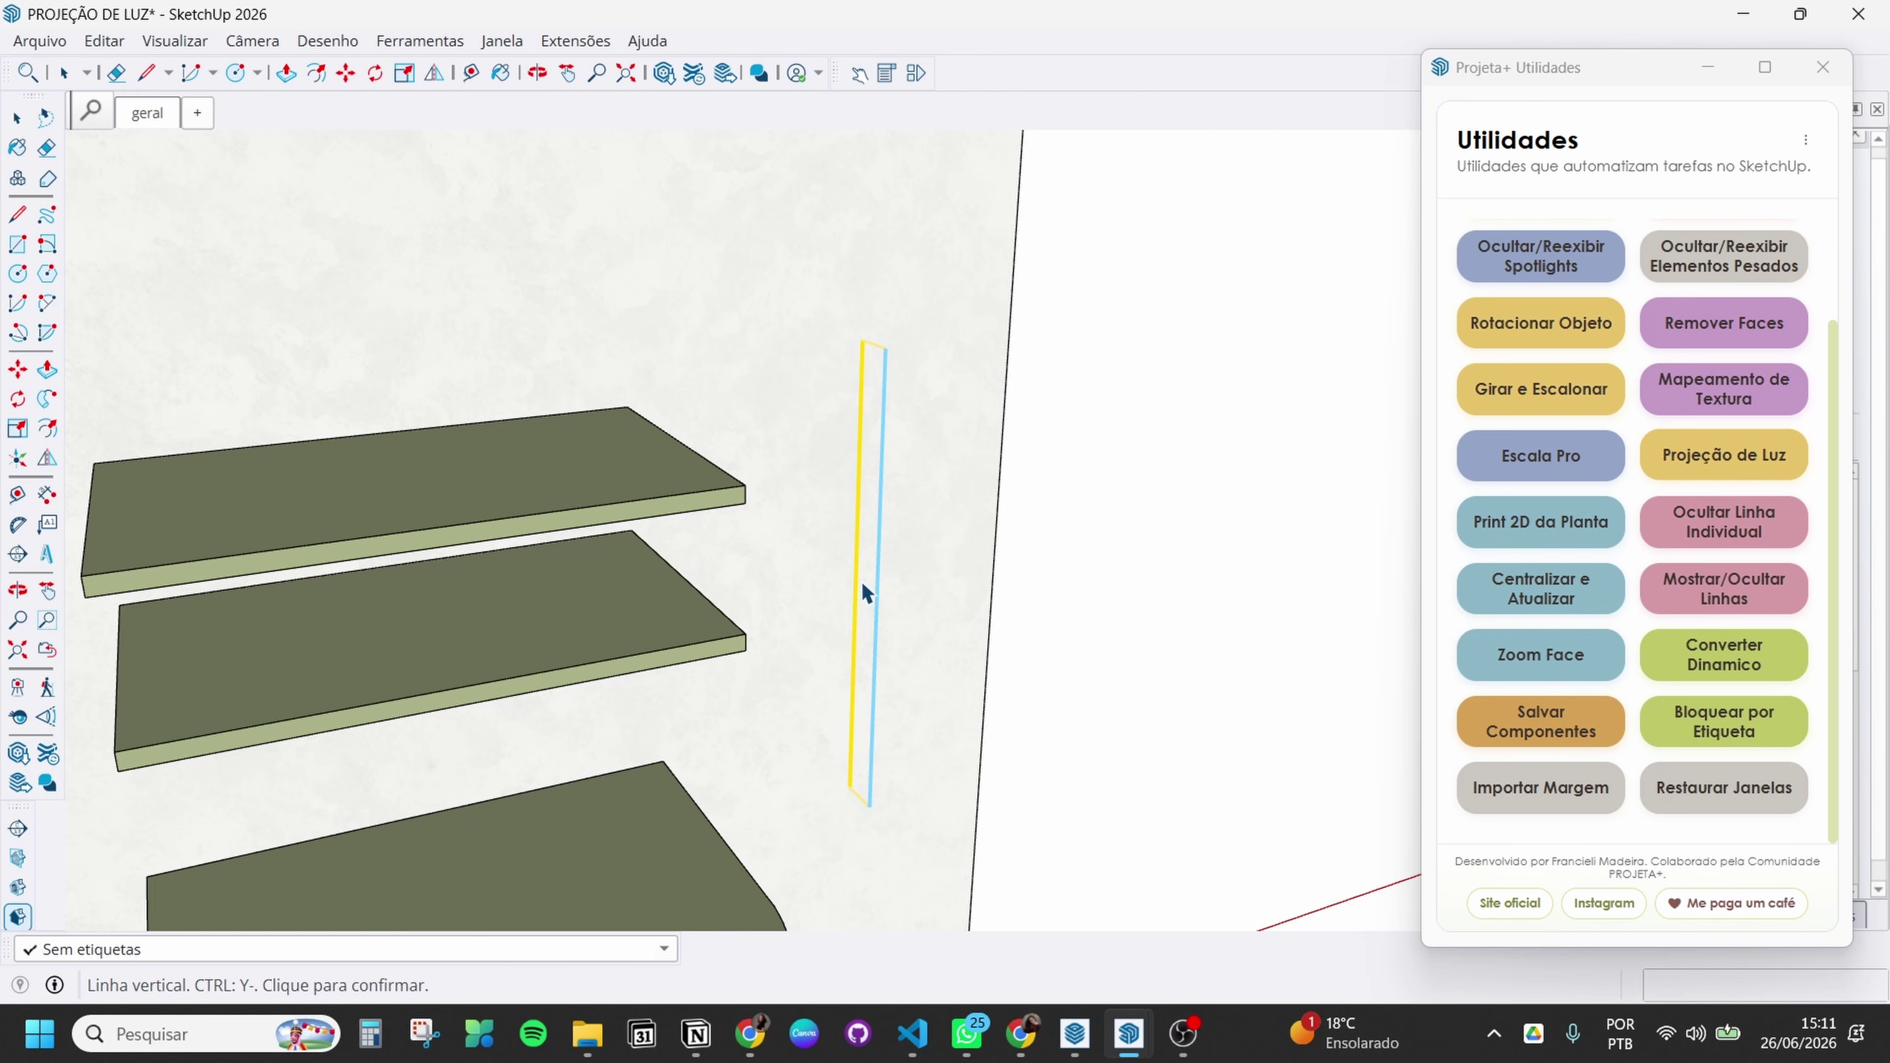
left_click(861, 582)
left_click(980, 537)
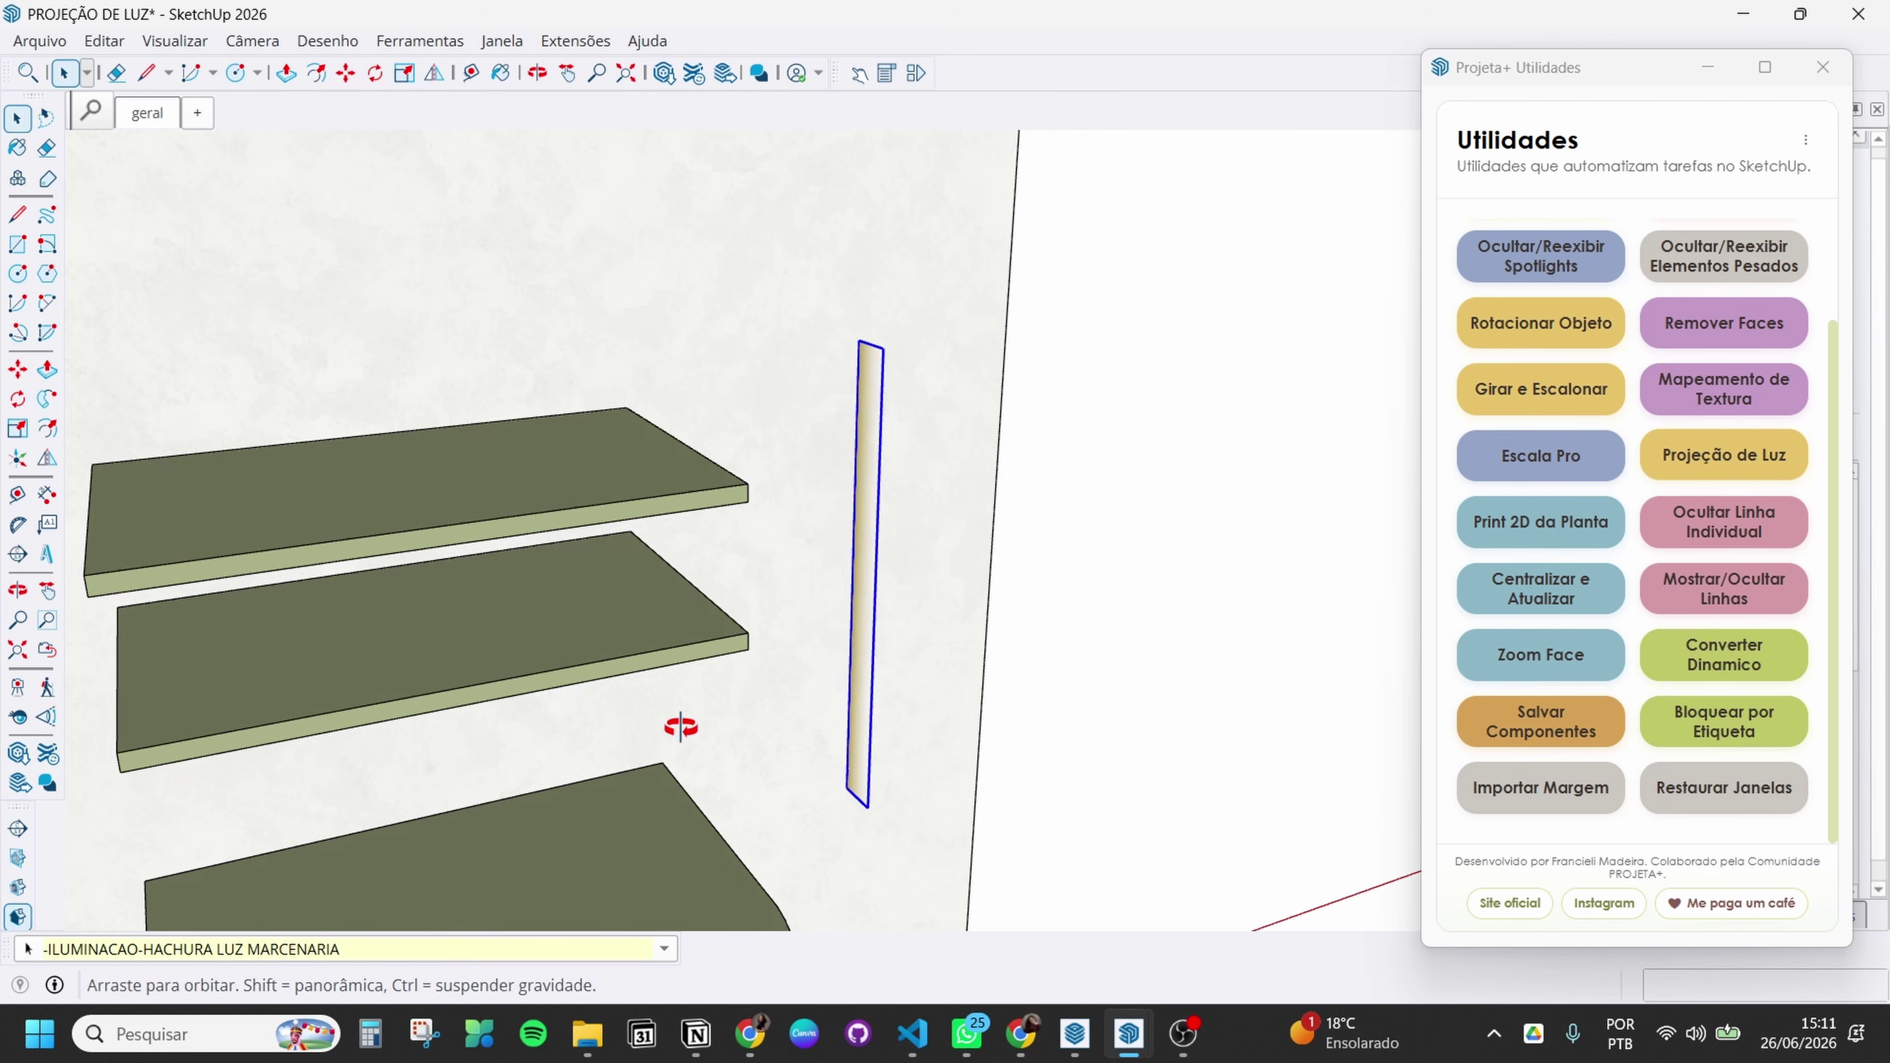
Examine the raised lettering on the wall below the upholstered panels
middle_click_drag(675, 727, 957, 476)
scroll(839, 588, "up", 3)
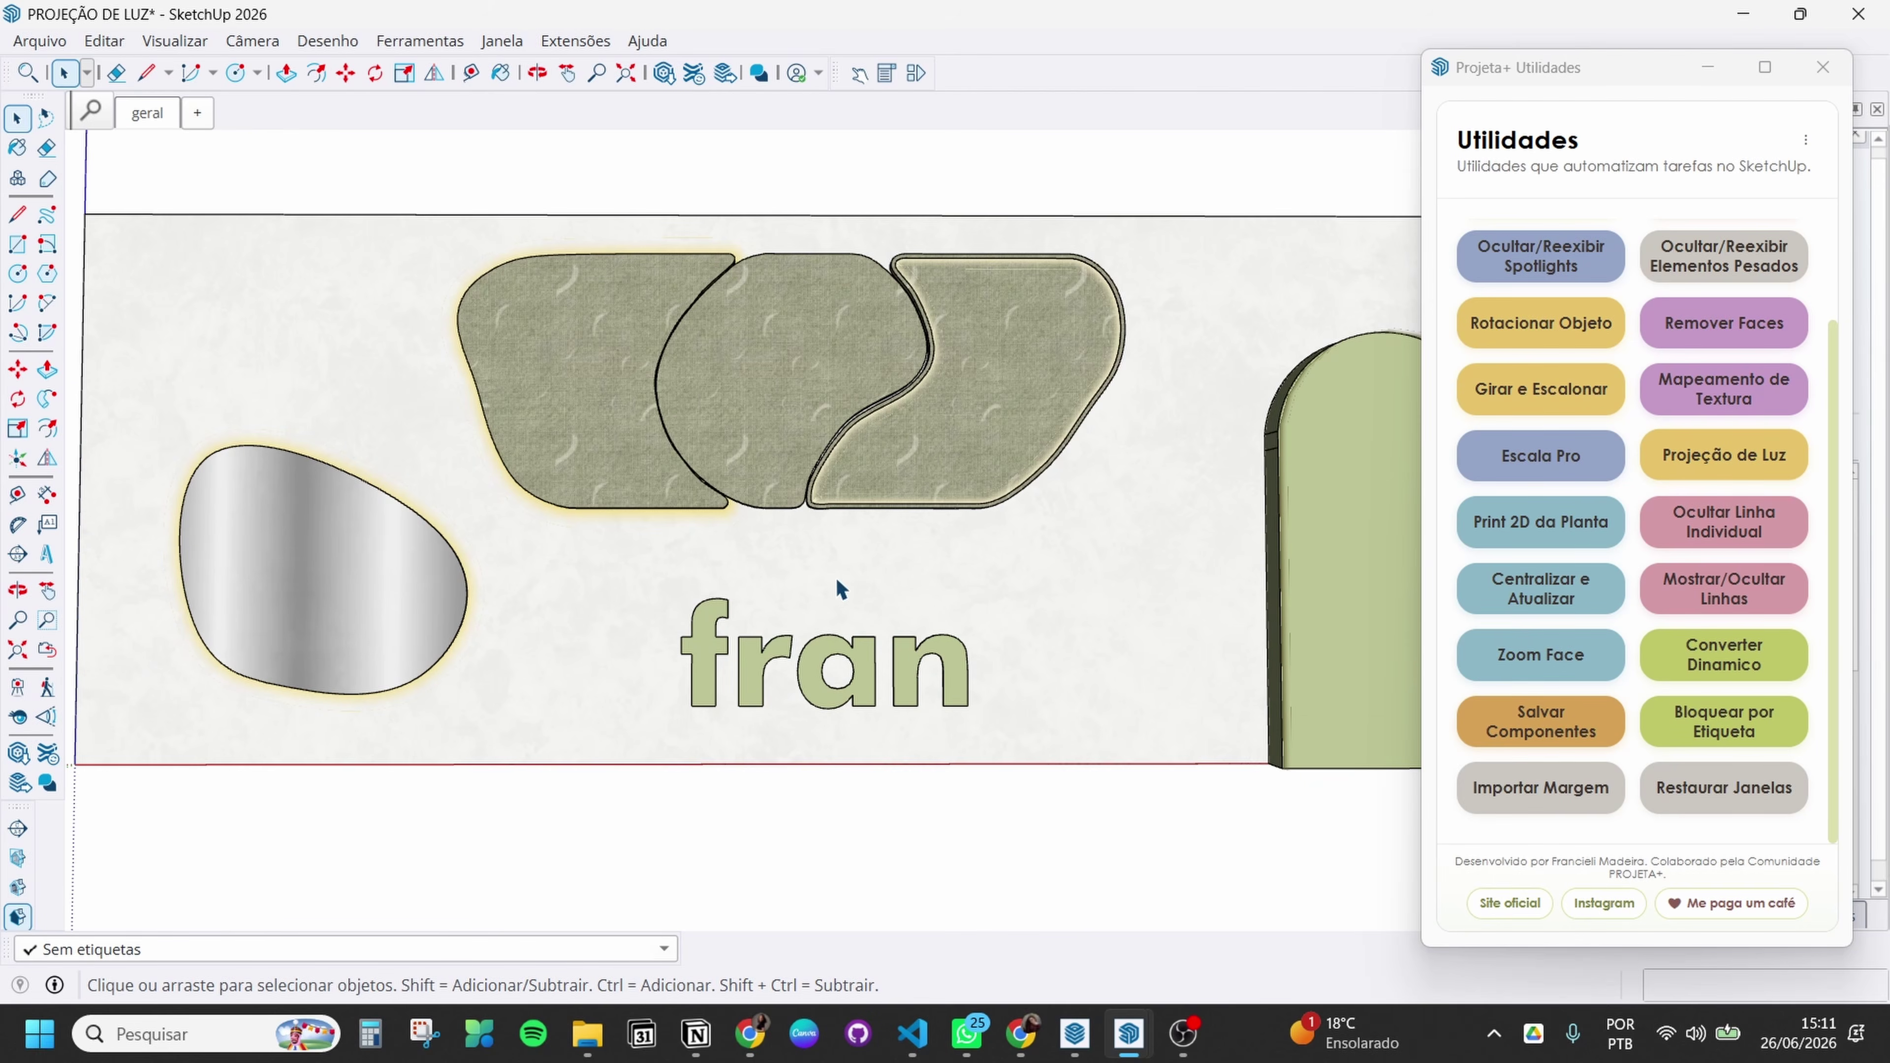
scroll(758, 679, "up", 3)
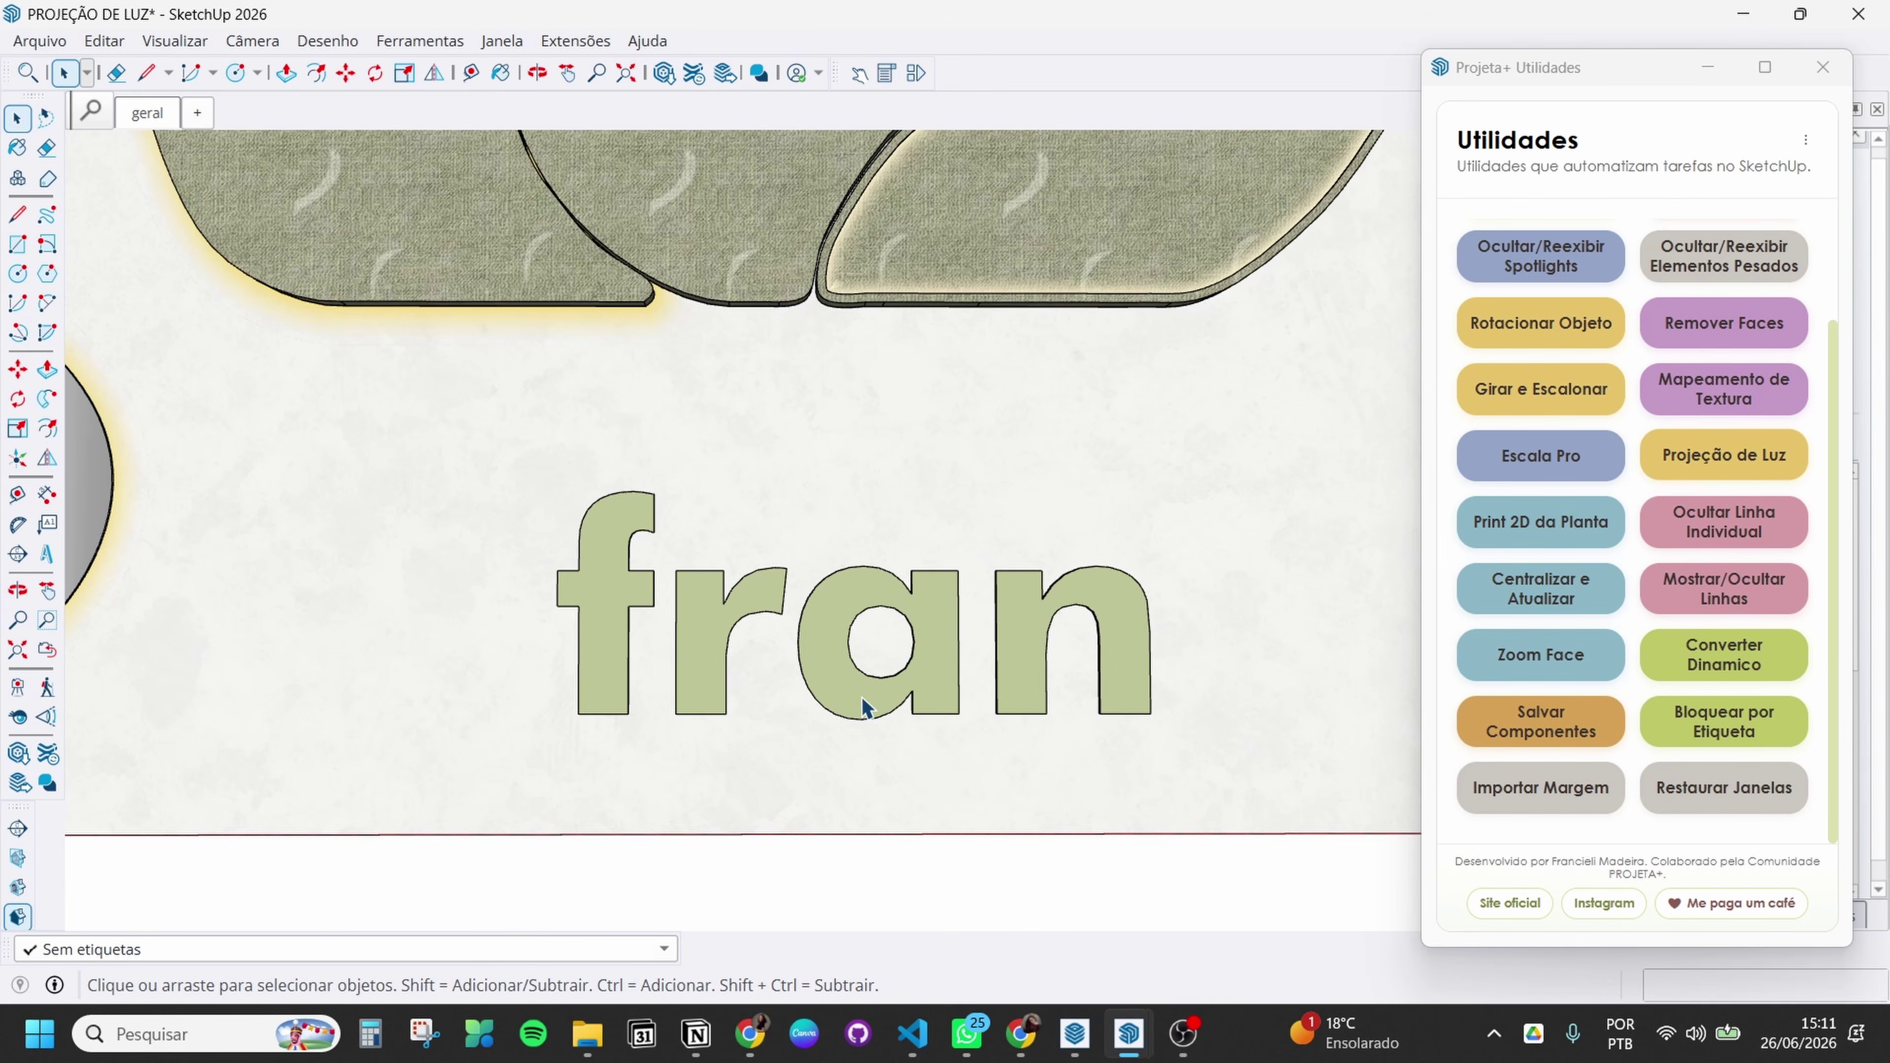
middle_click_drag(861, 677, 931, 663)
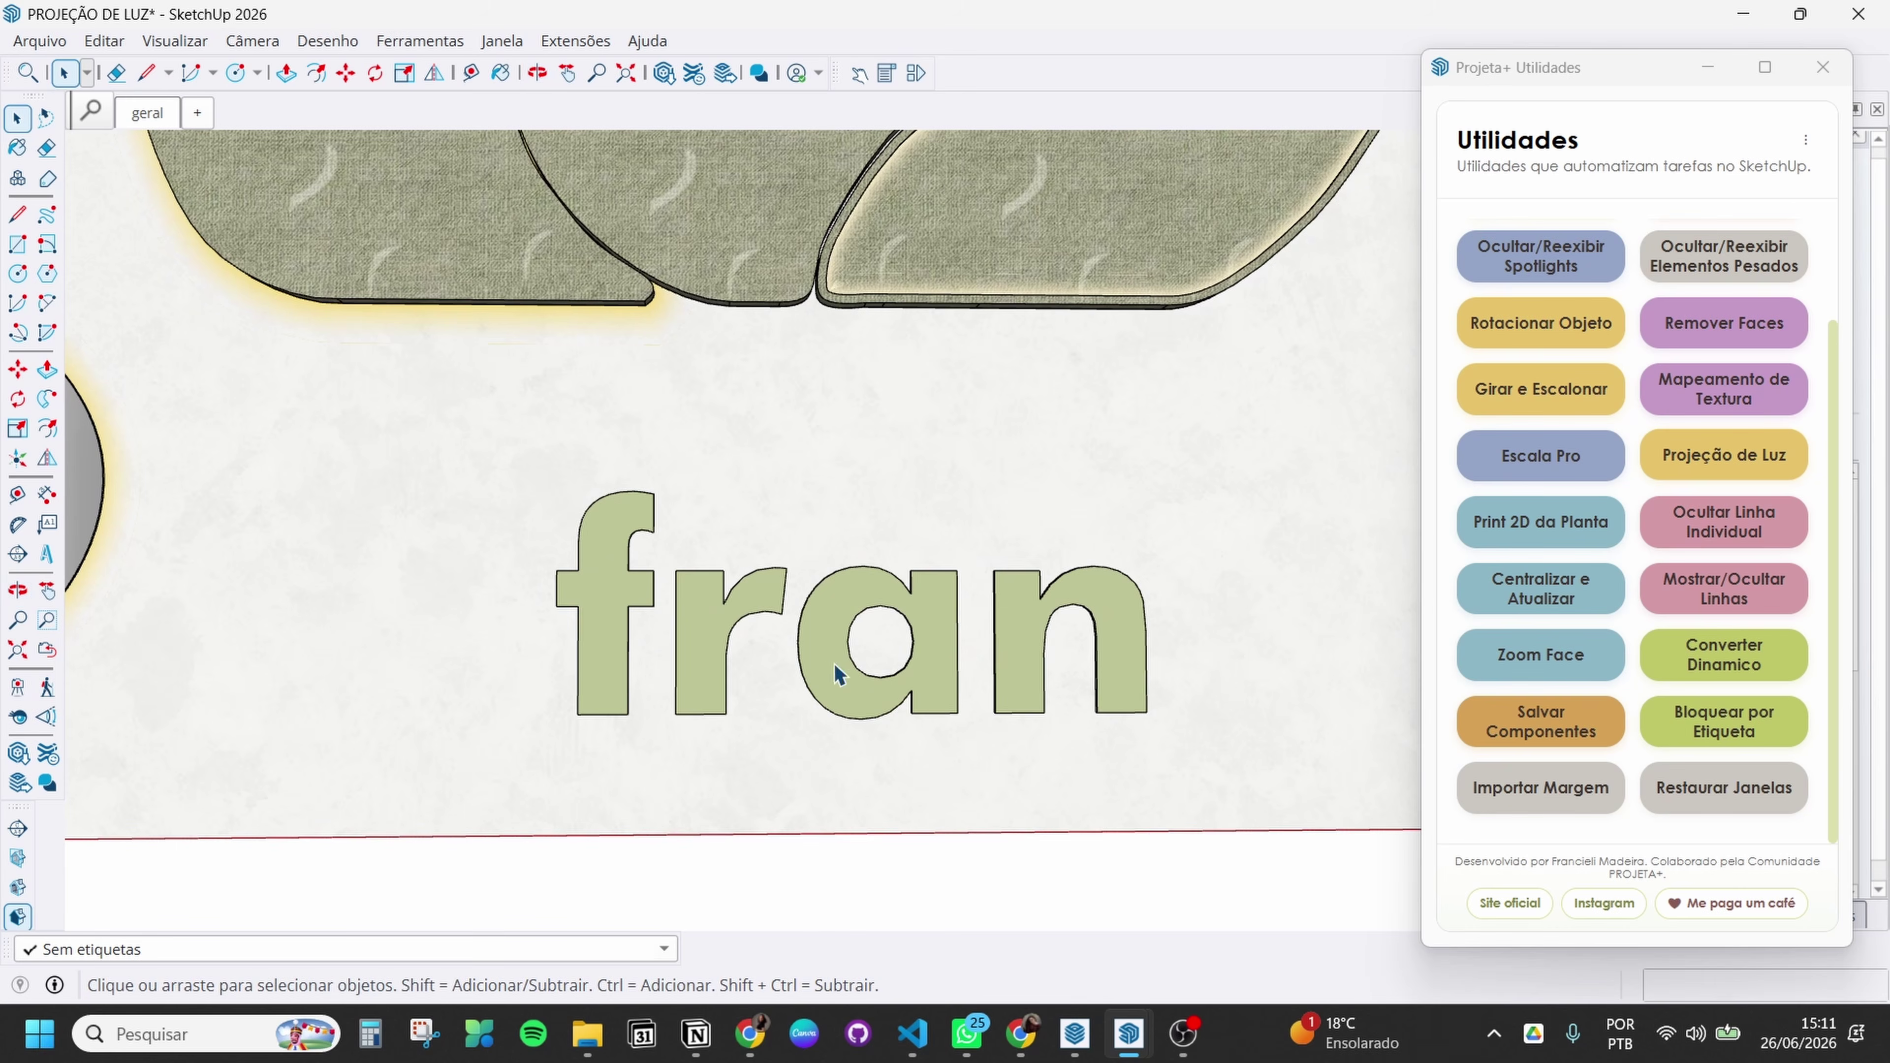
scroll(658, 603, "up", 3)
middle_click_drag(659, 603, 686, 436)
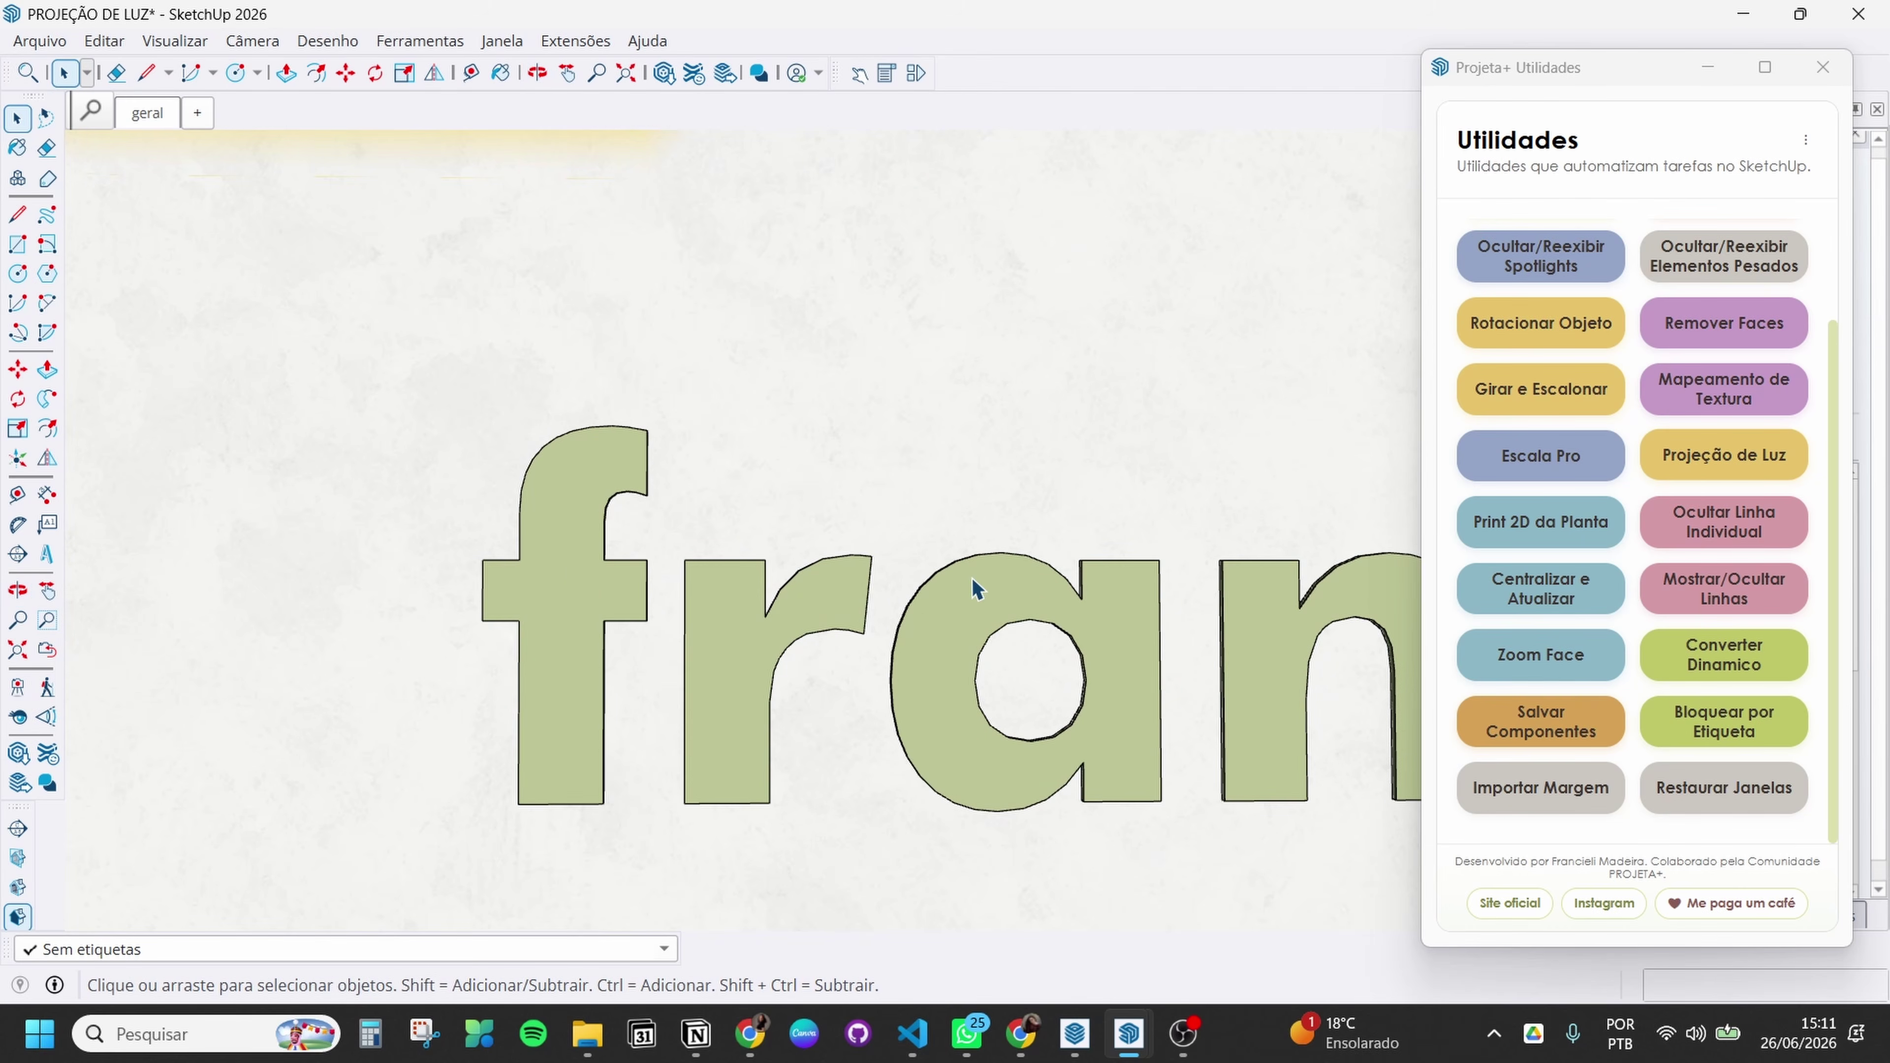
scroll(990, 662, "down", 3)
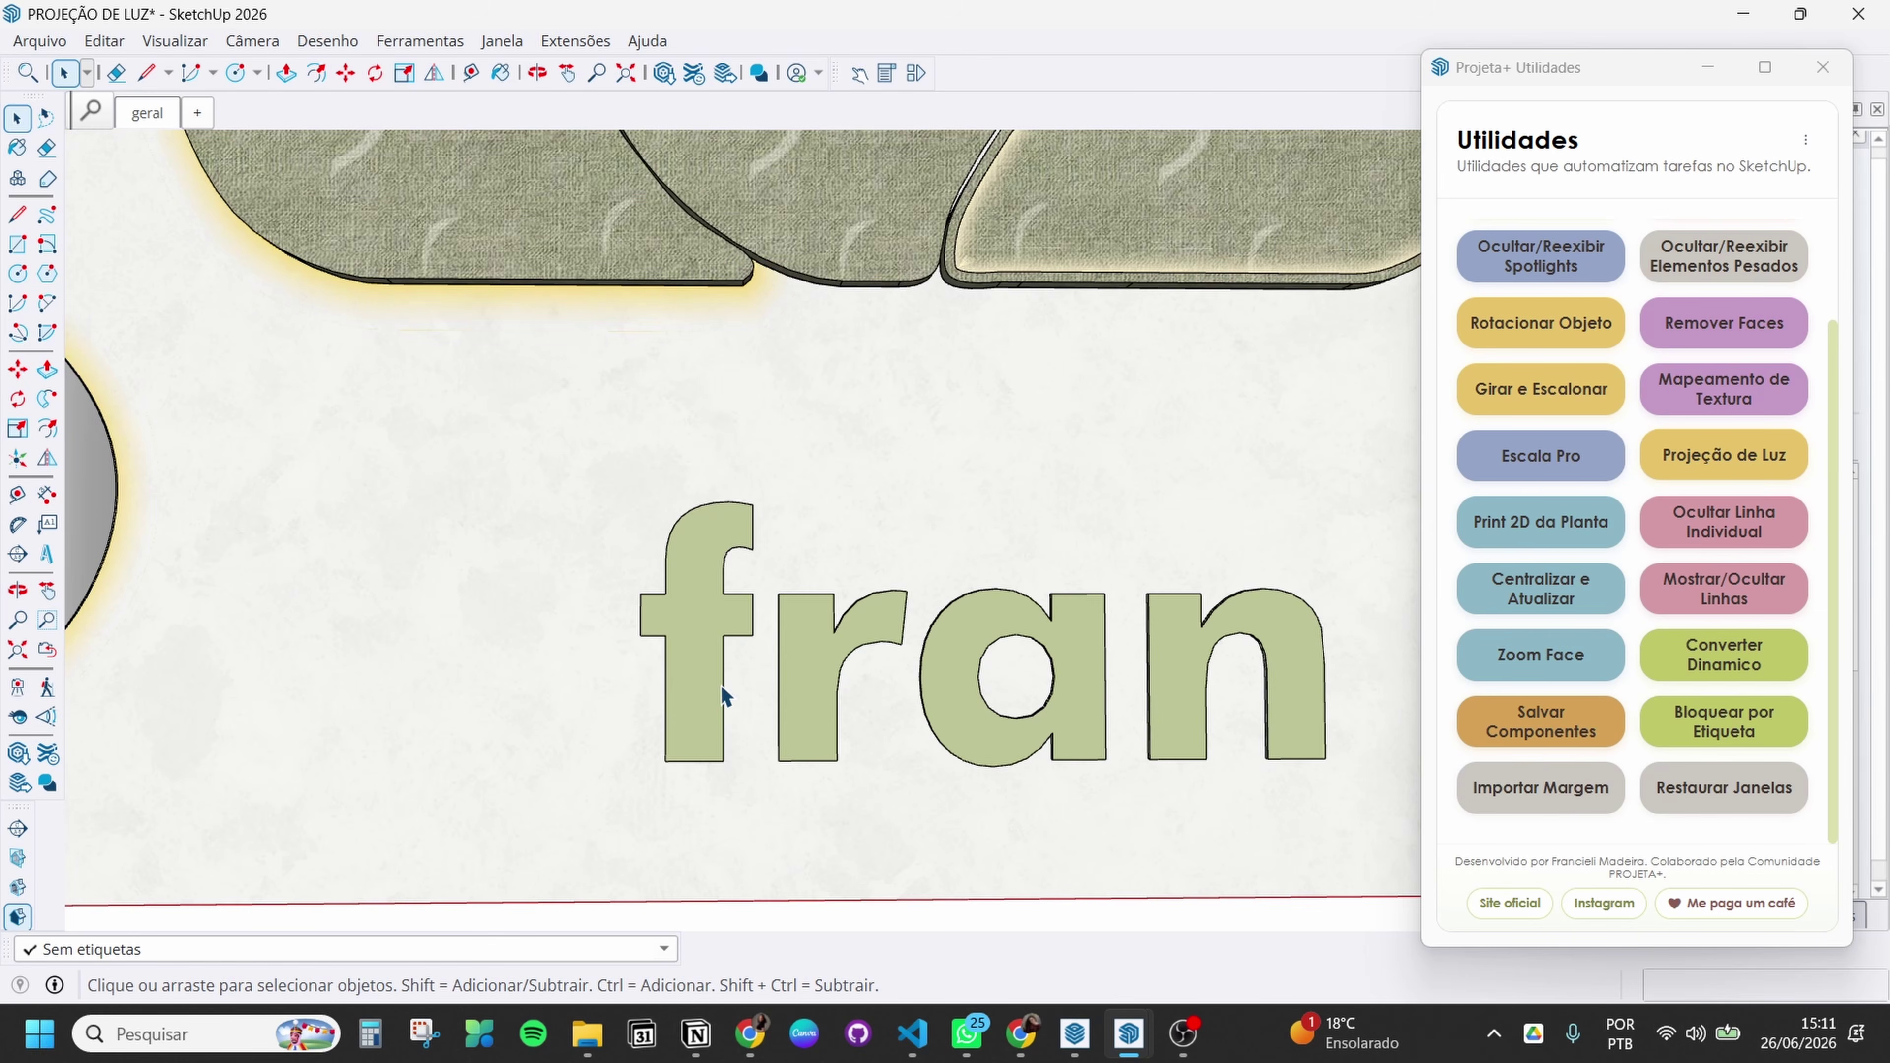
scroll(720, 686, "up", 2)
Create a Projeção de Luz outside the outline of the letter f with a 5 cm offset at 3000K
left_click(1694, 459)
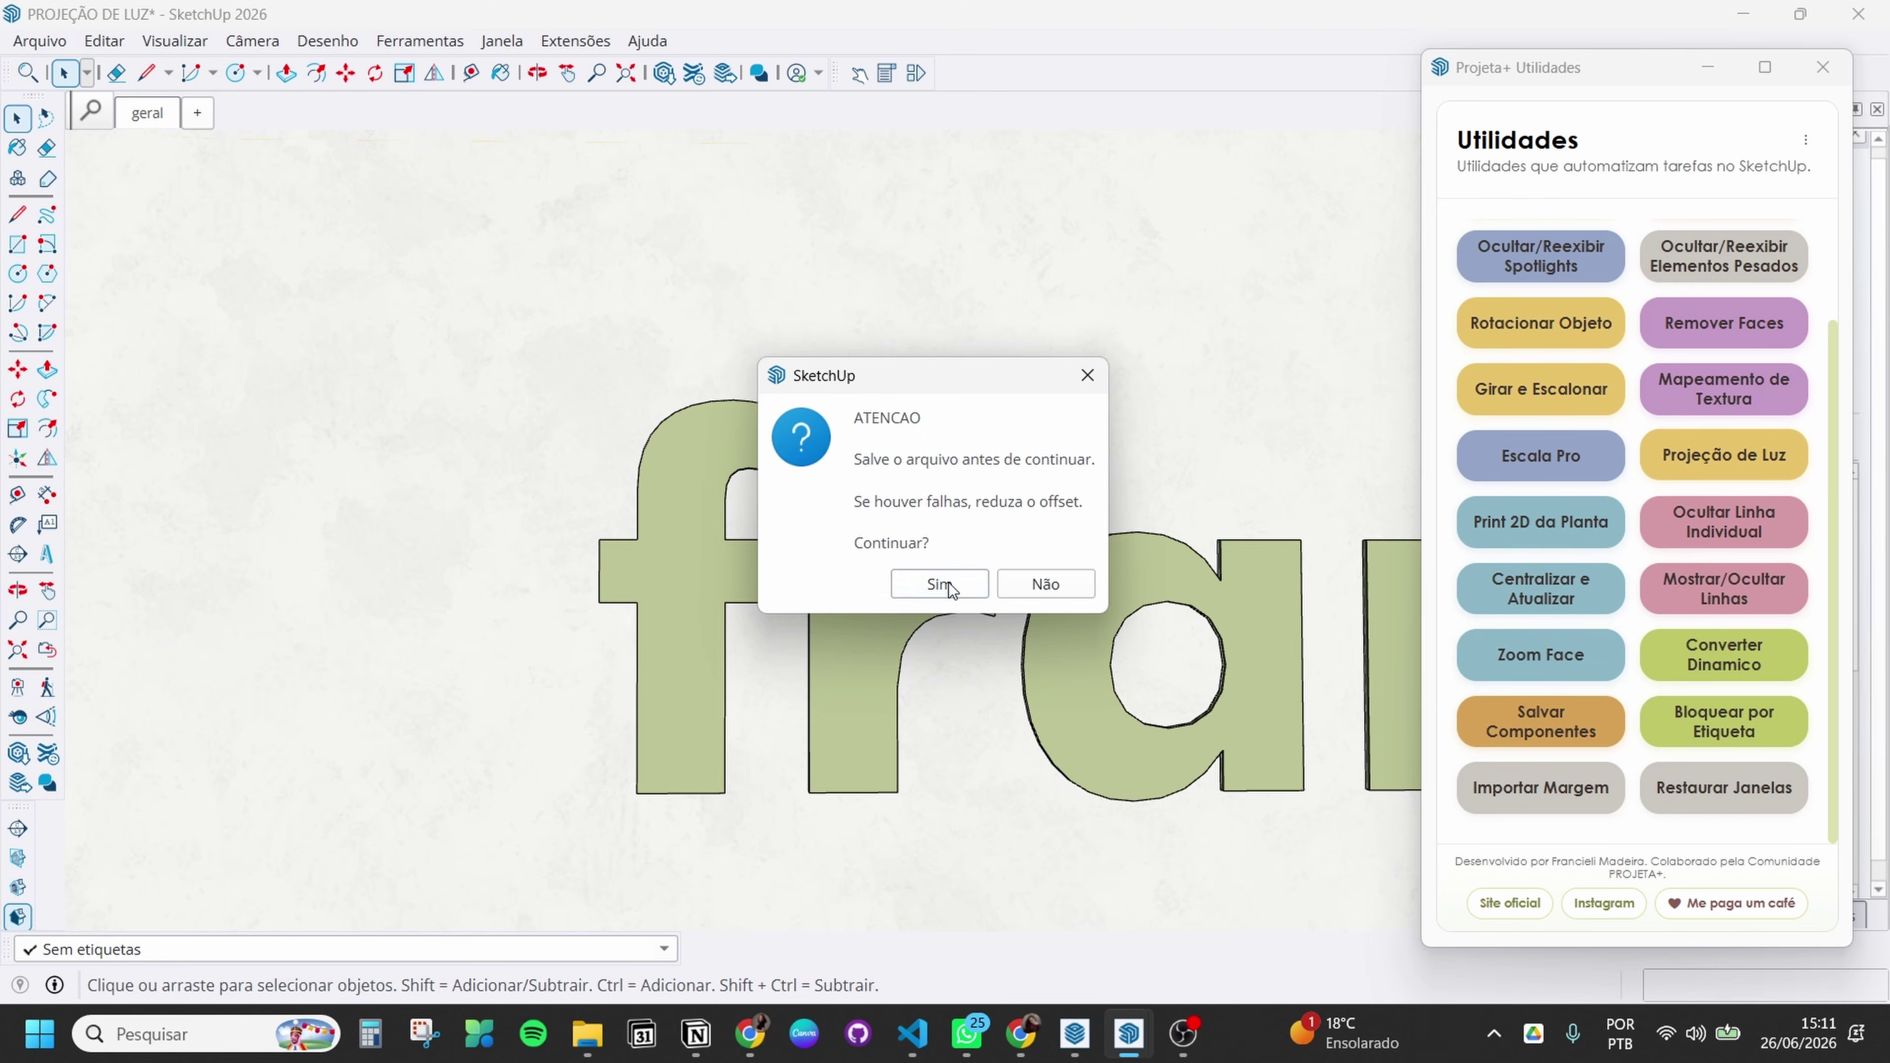
left_click(943, 584)
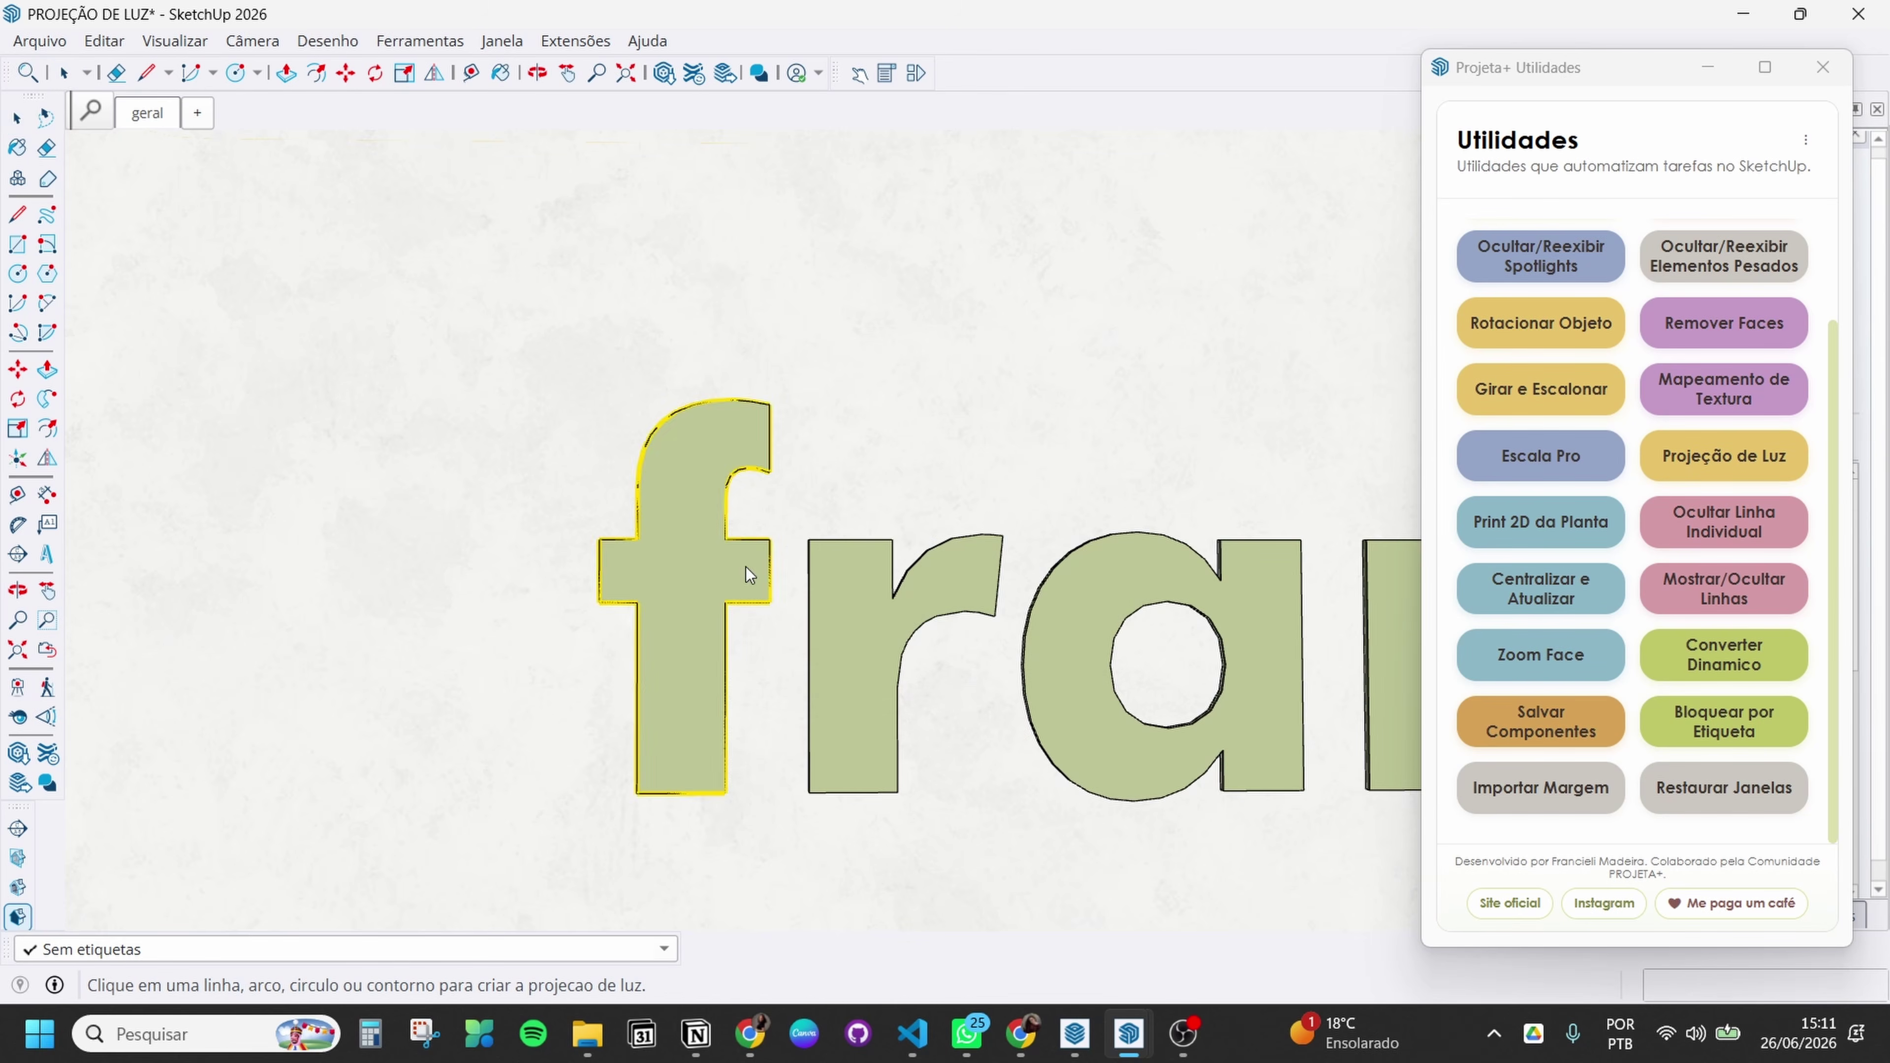
scroll(638, 595, "up", 2)
left_click(644, 628)
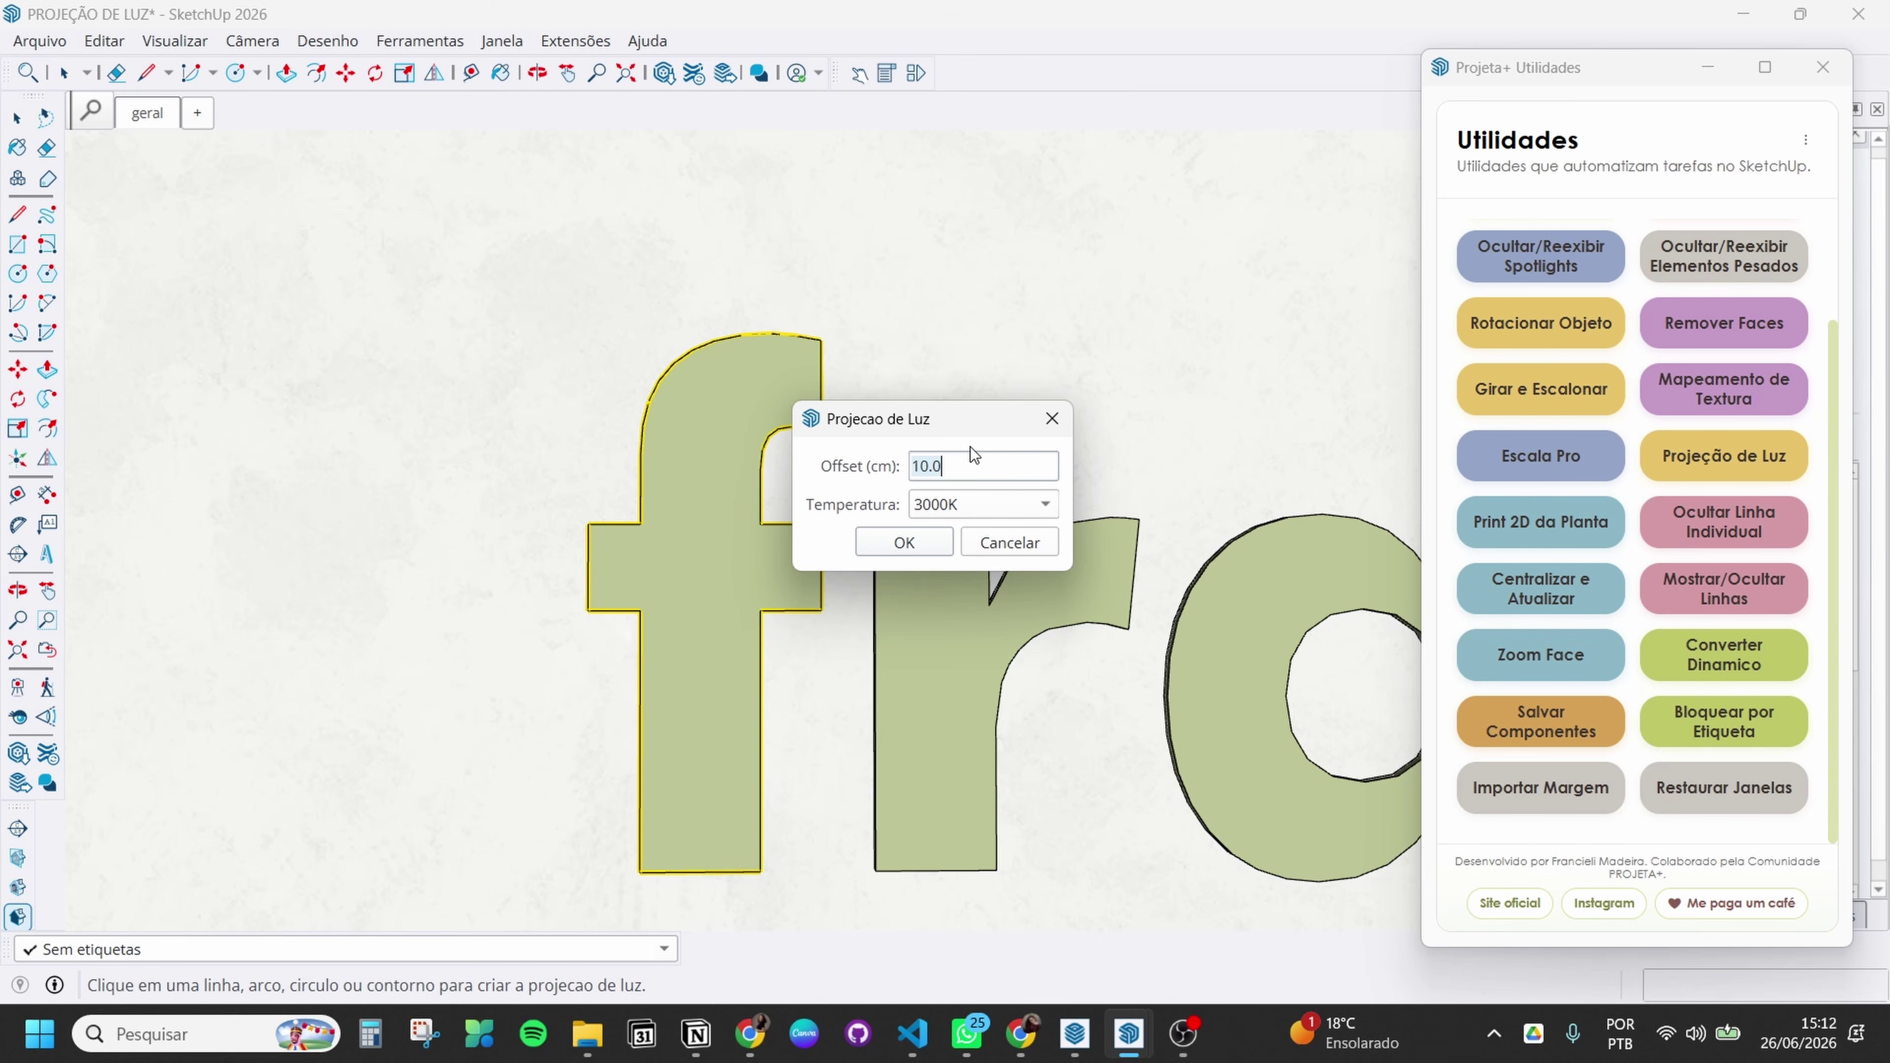
type("5")
left_click(927, 540)
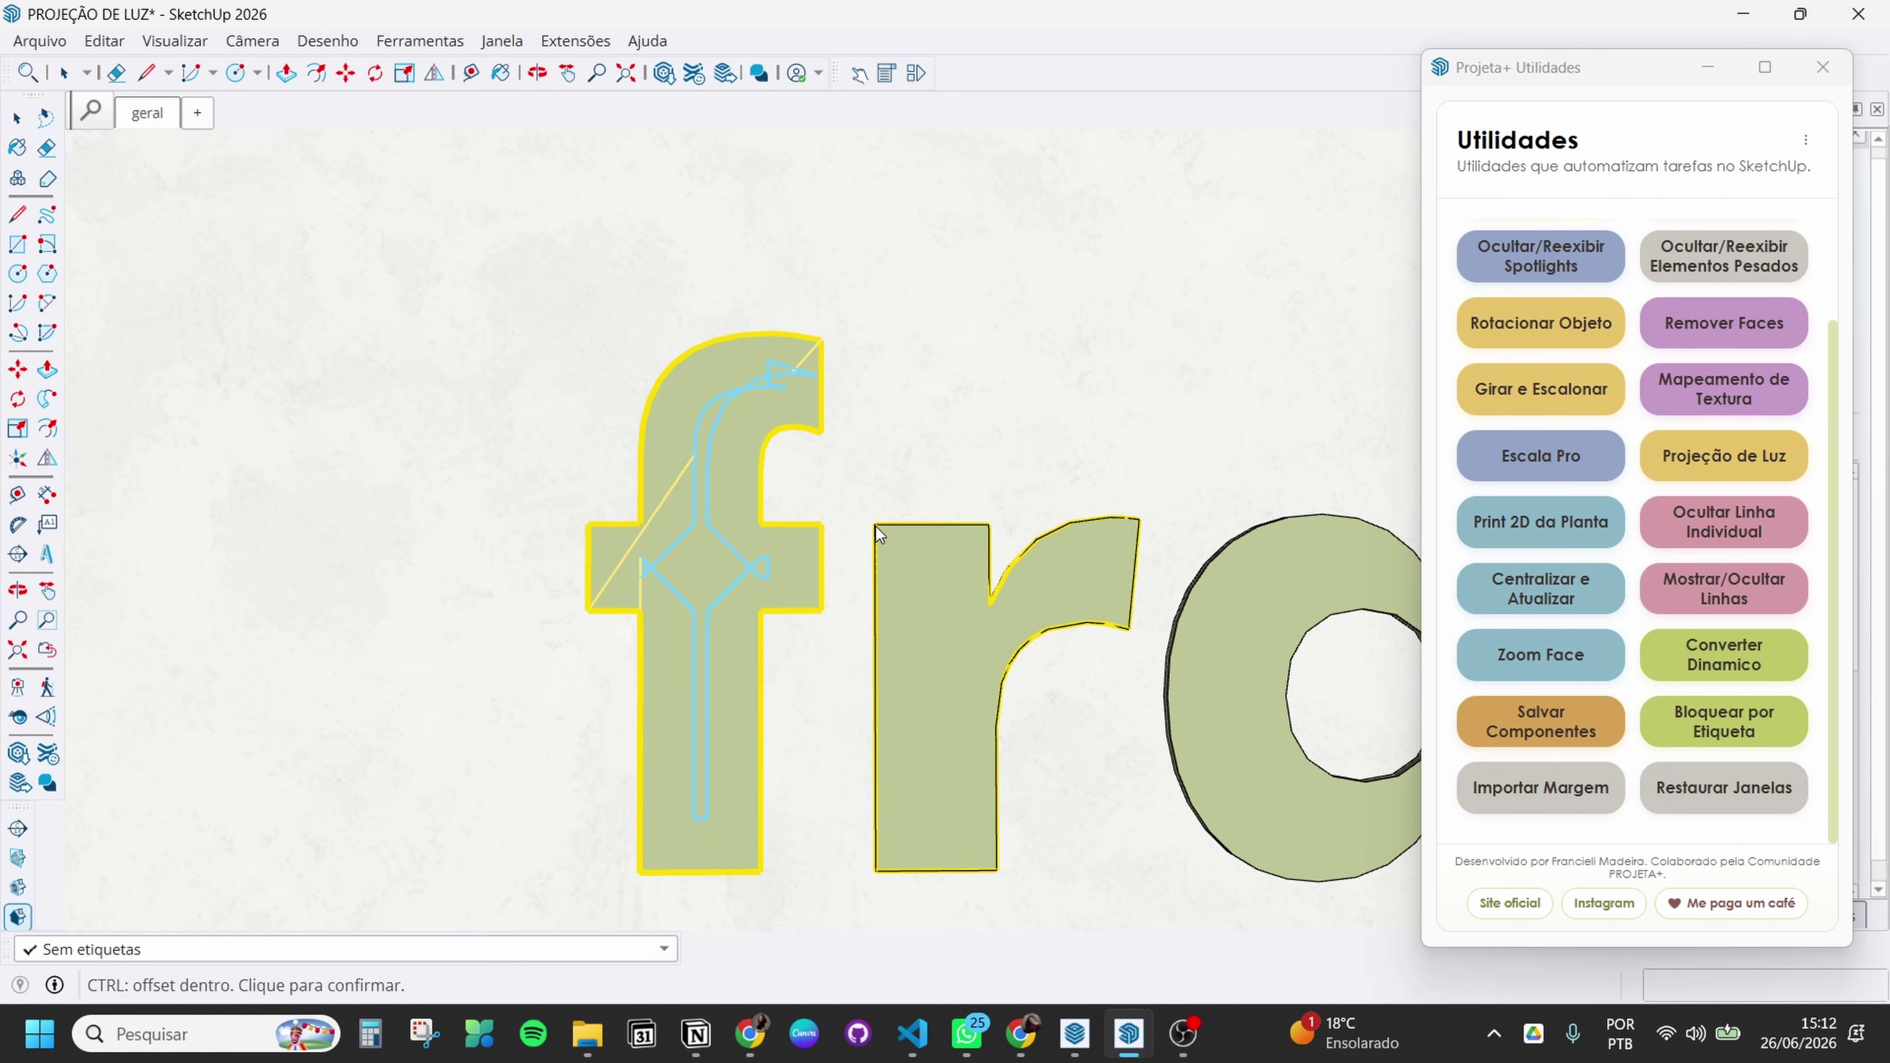
key("ctrl")
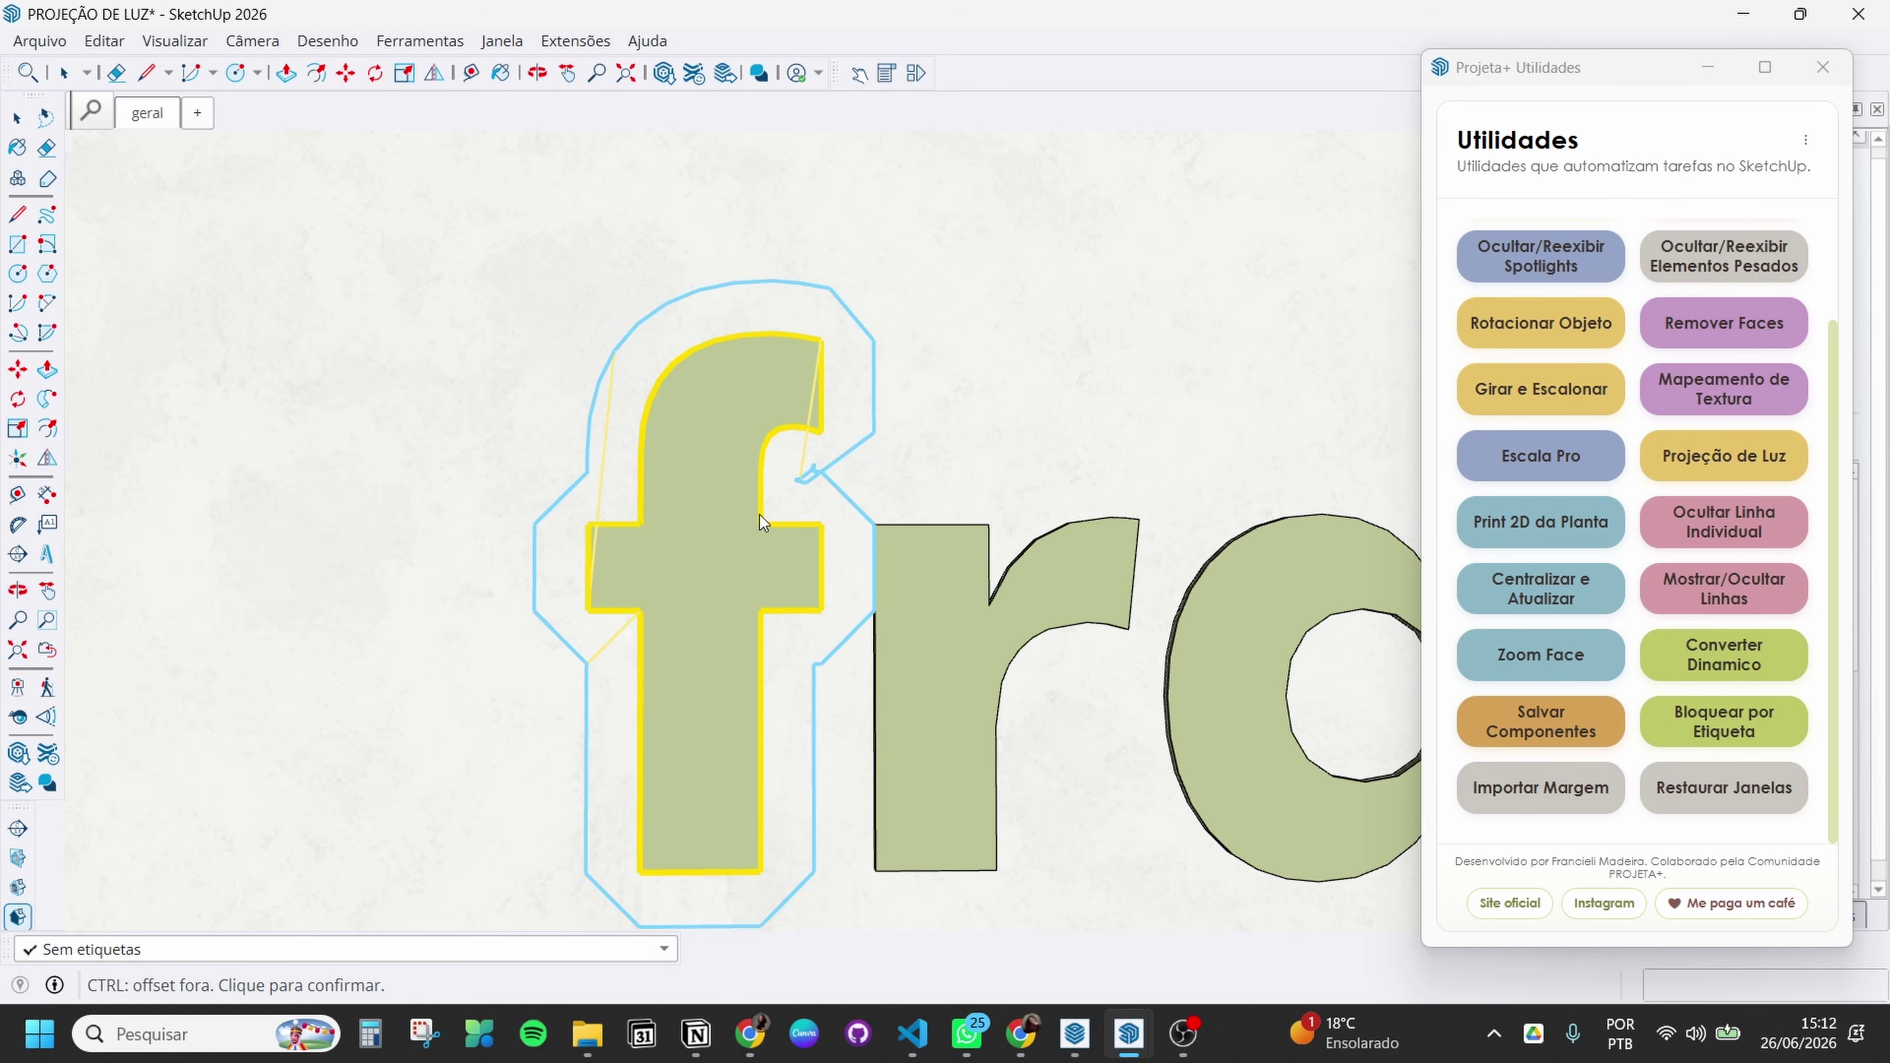
left_click(759, 521)
left_click(976, 529)
scroll(546, 395, "down", 3)
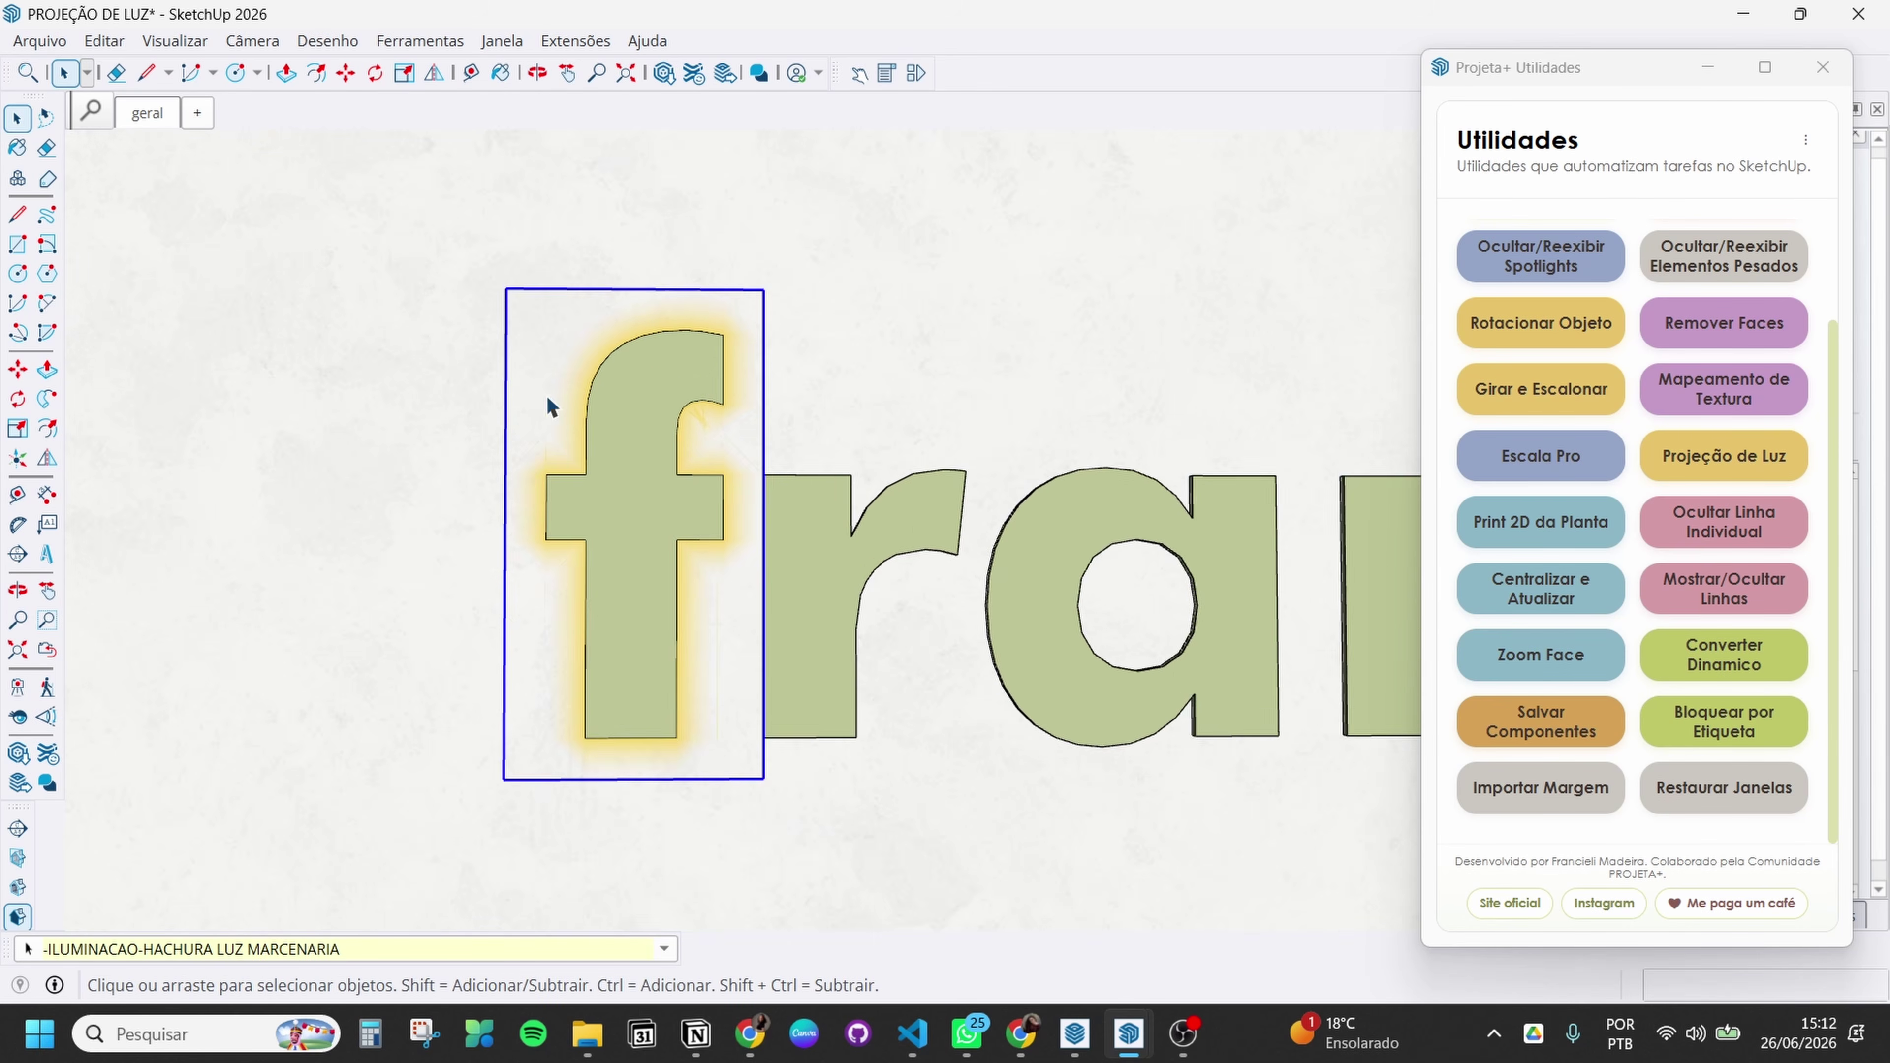
Inspect the glow in the hook of the letter f and delete its light projection
left_click(827, 812)
middle_click_drag(697, 492, 659, 437, "shift")
scroll(655, 434, "up", 3)
scroll(703, 376, "up", 3)
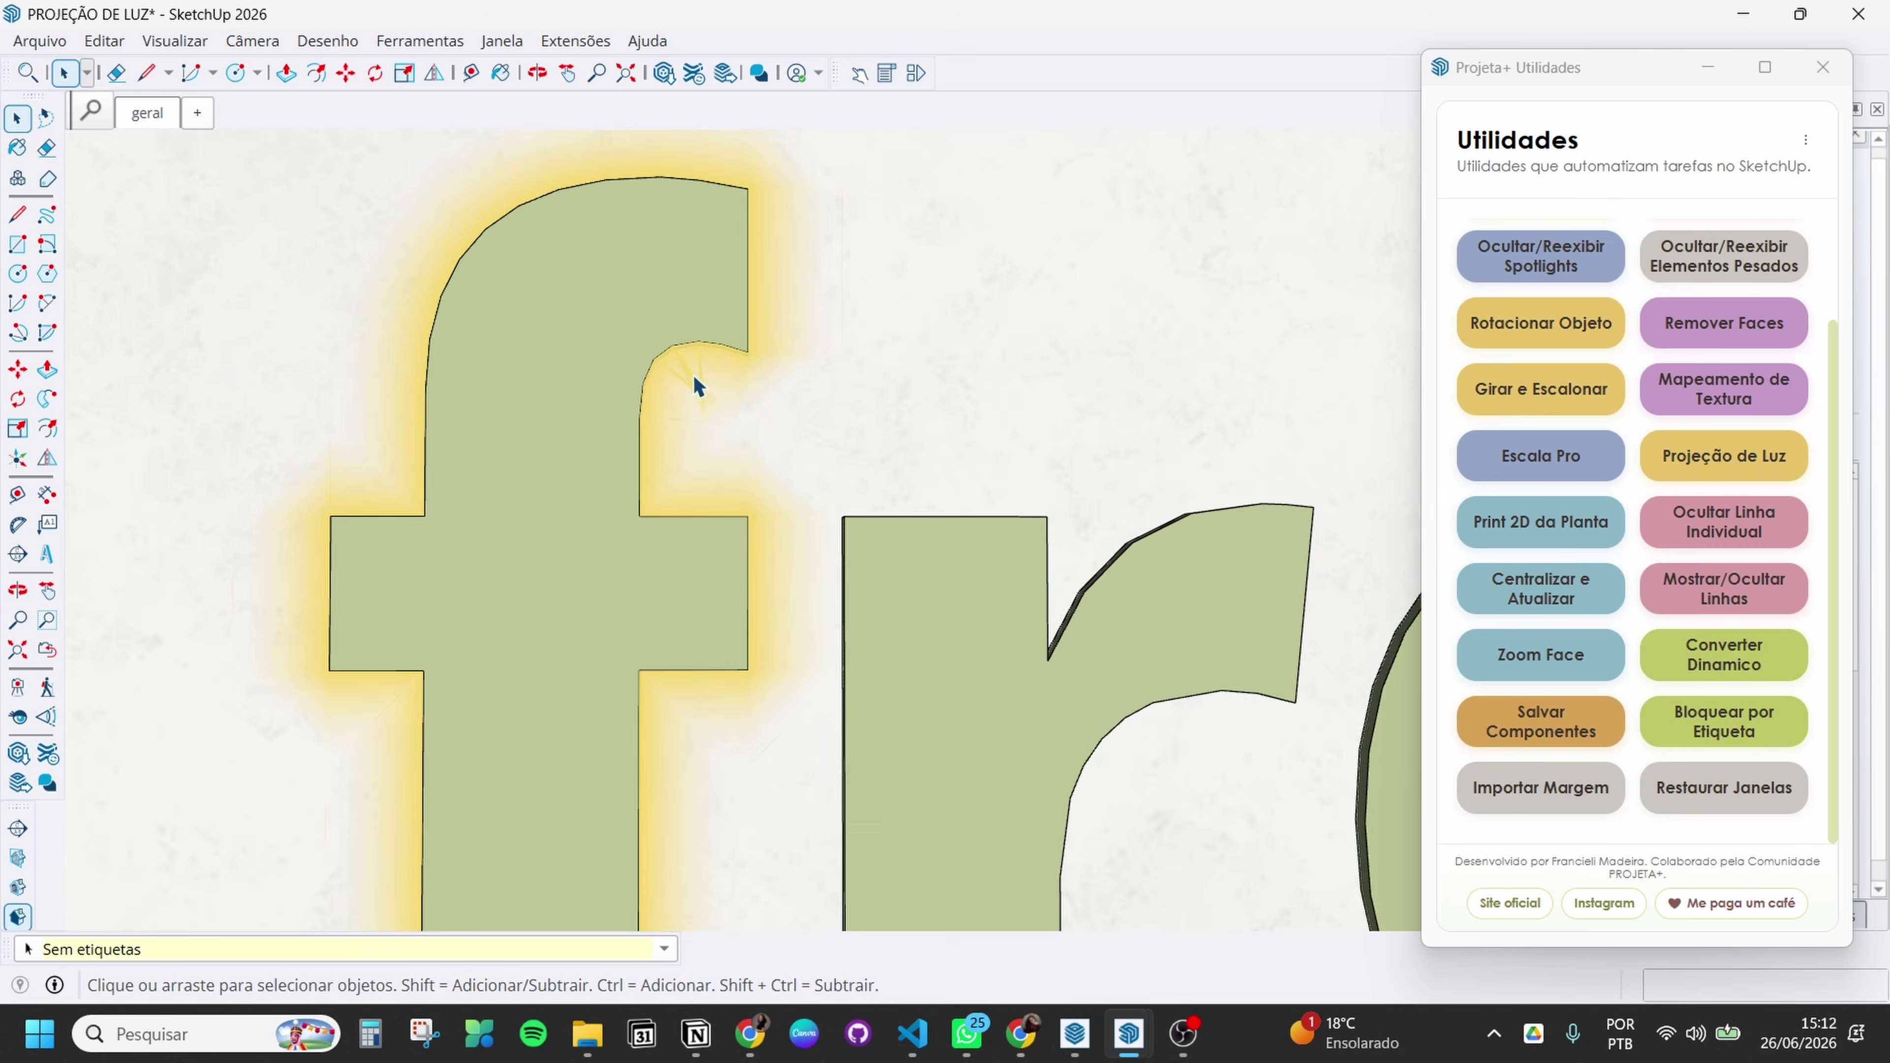
scroll(754, 532, "down", 2)
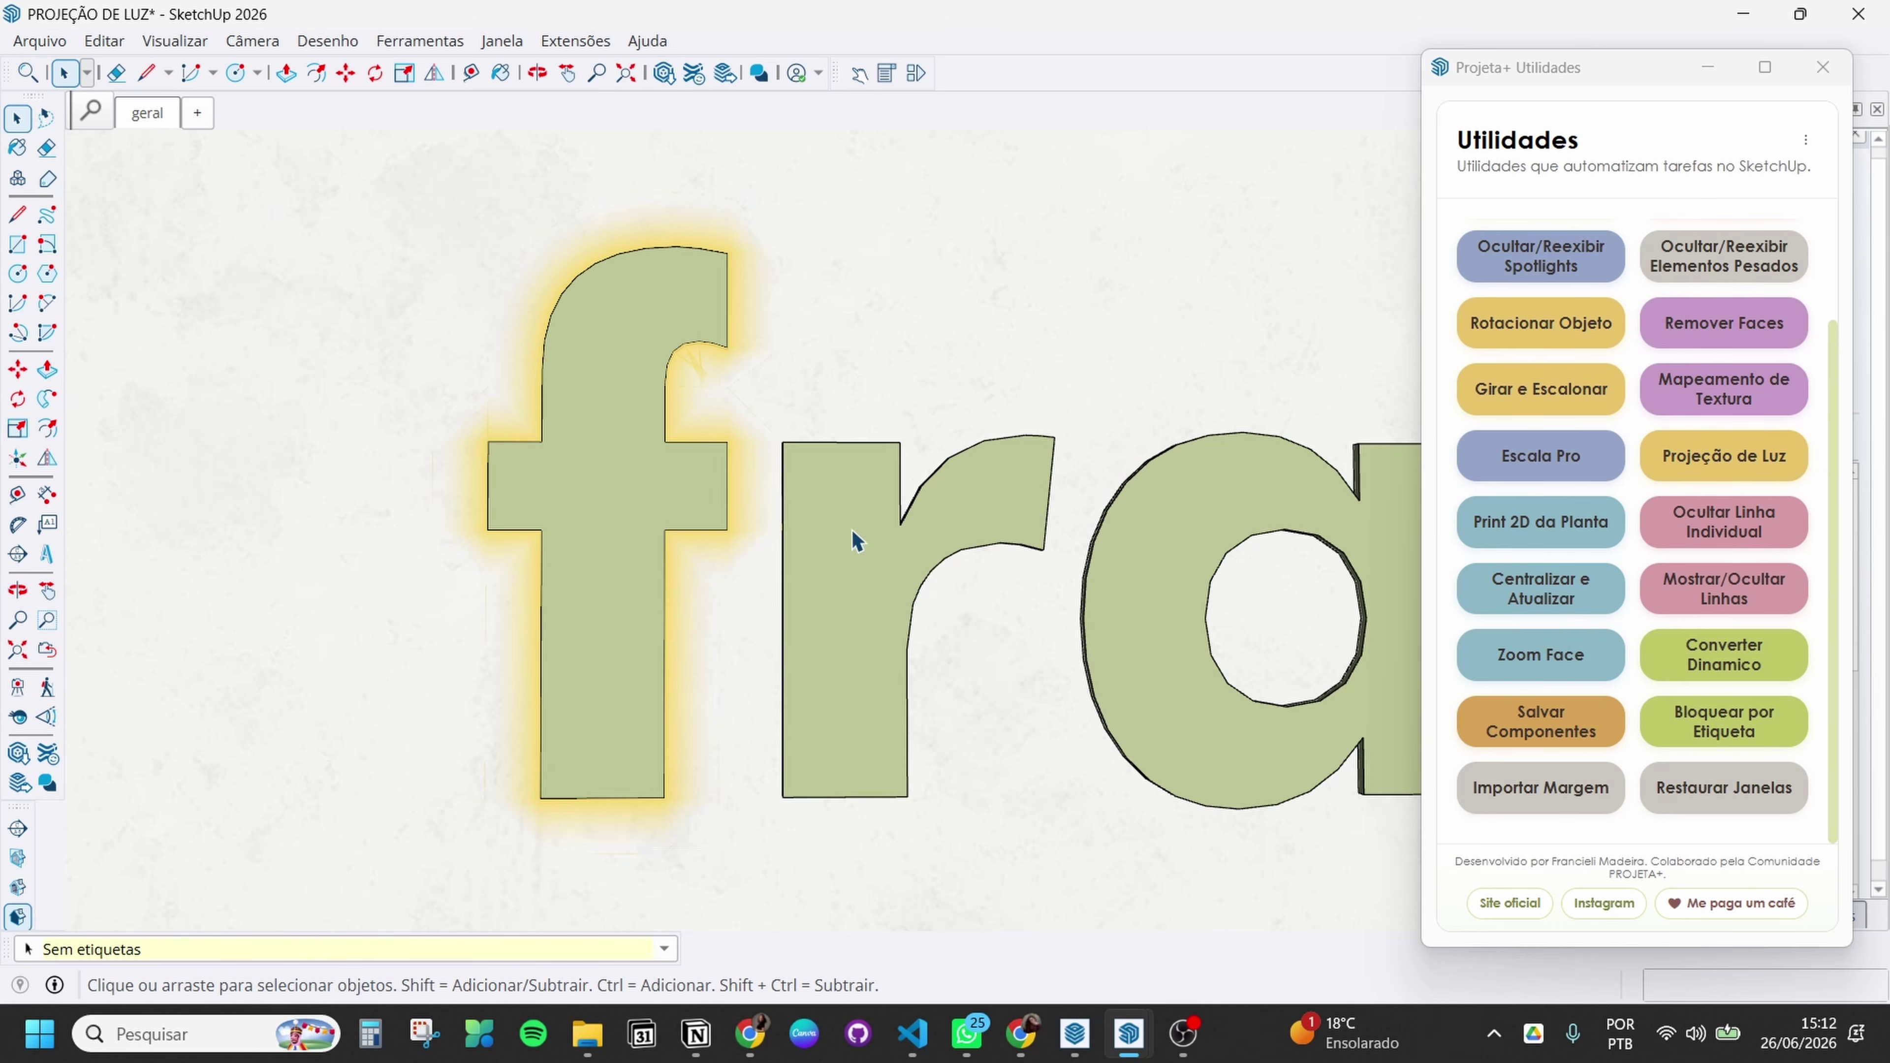
left_click(684, 363)
key("Delete")
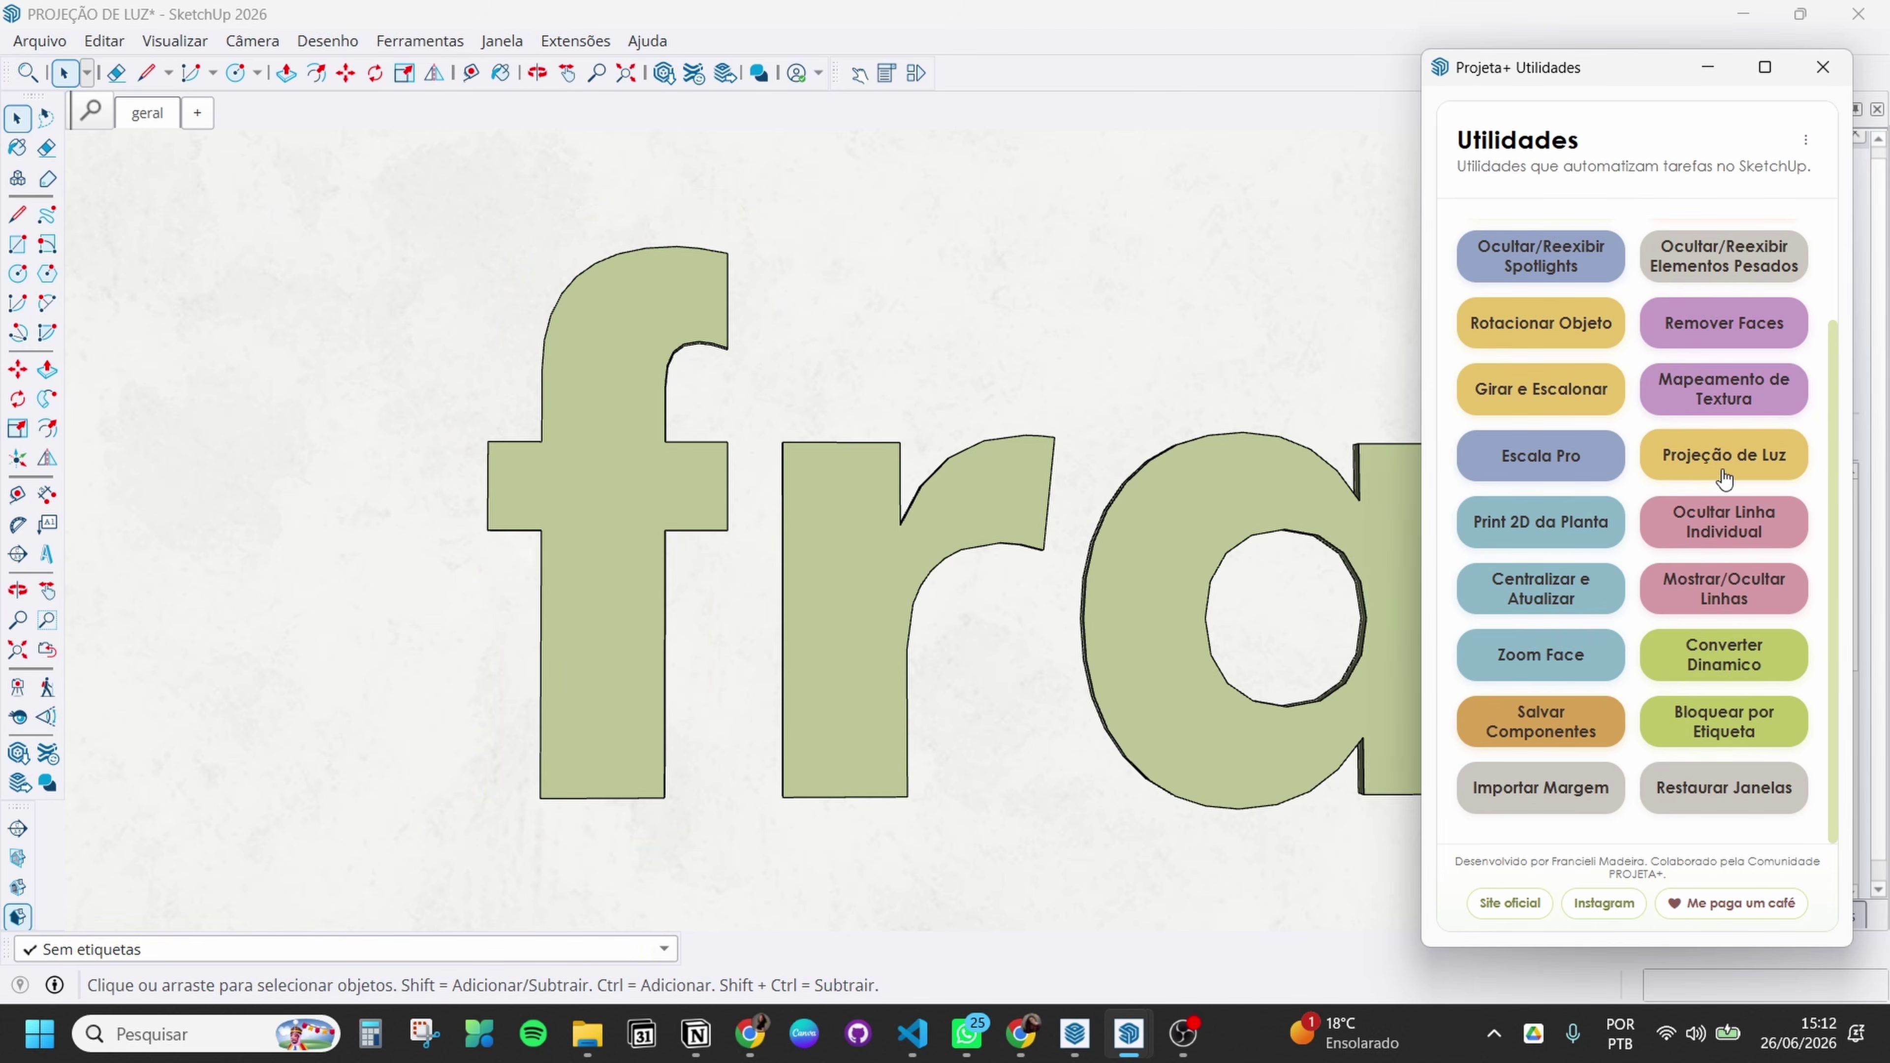
Create a Projeção de Luz outside the outline of the letter f with a 2 cm offset at 3000K
left_click(1690, 453)
left_click(967, 583)
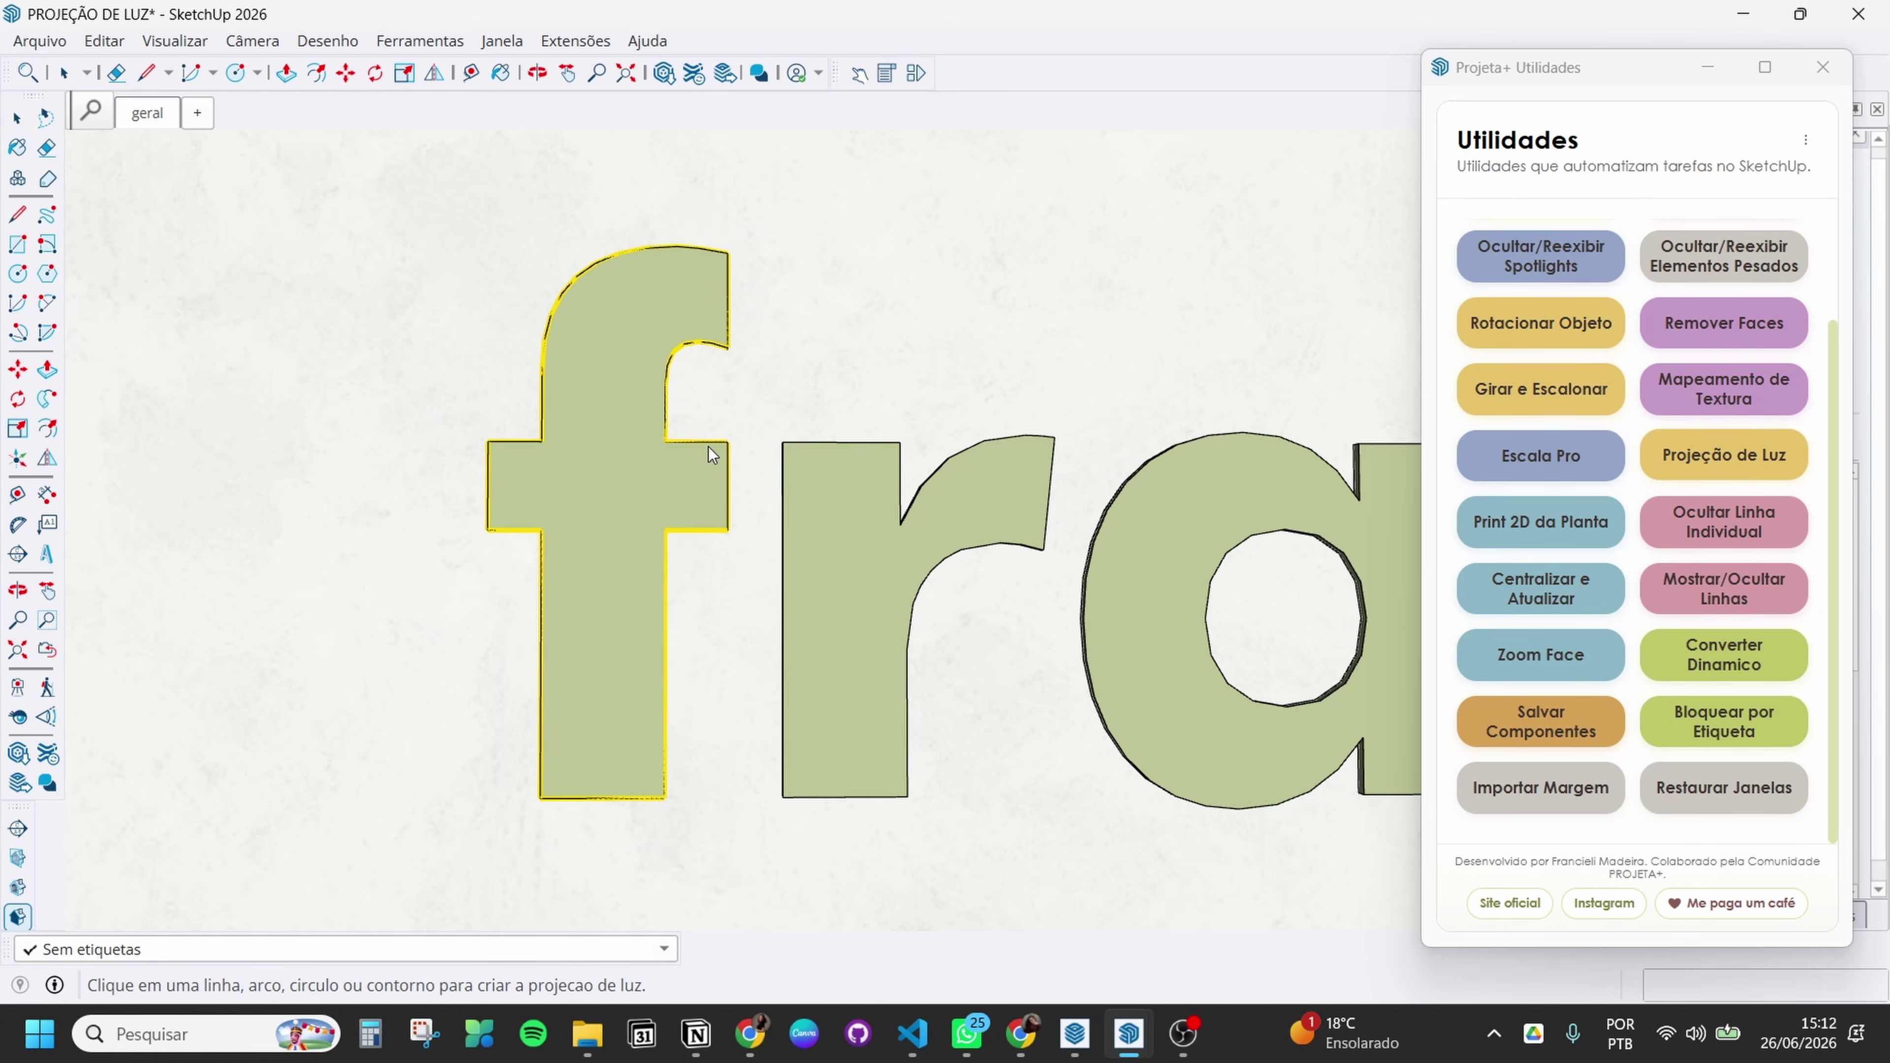
middle_click_drag(709, 446, 670, 568)
left_click(660, 560)
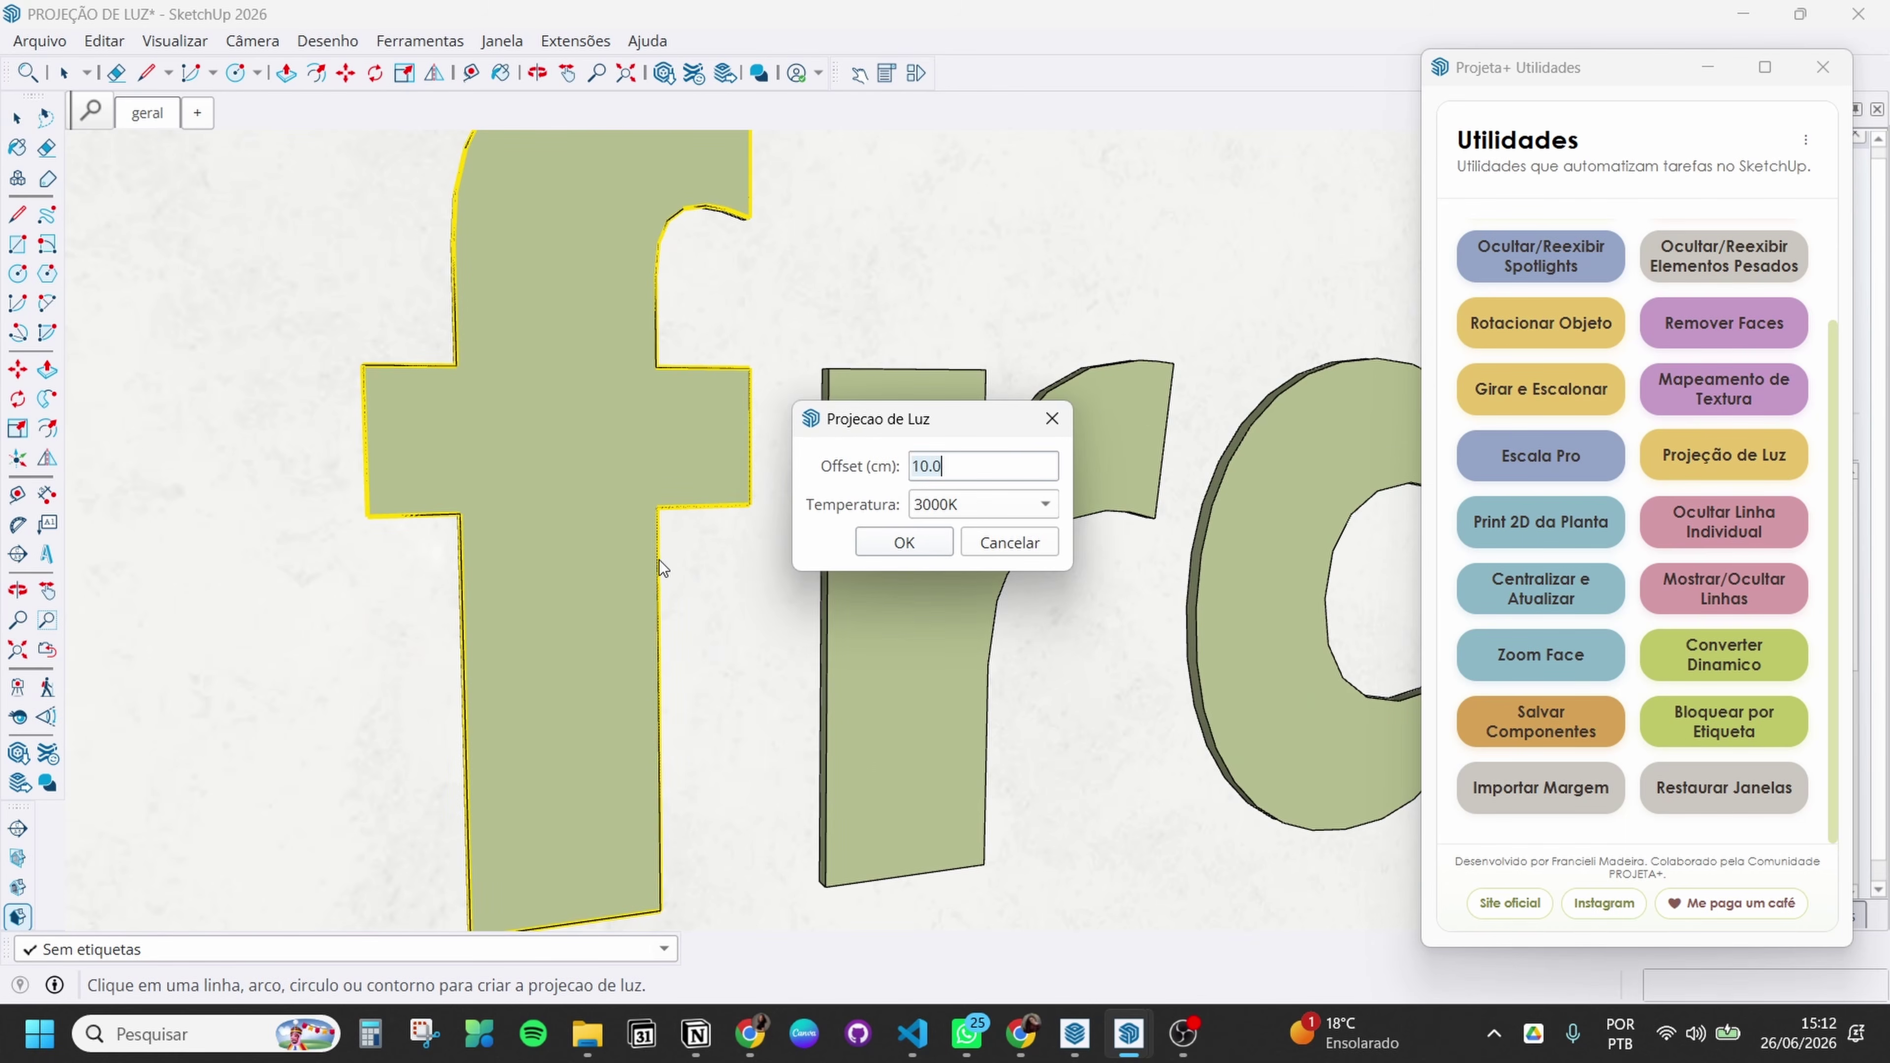
type("2")
left_click(904, 543)
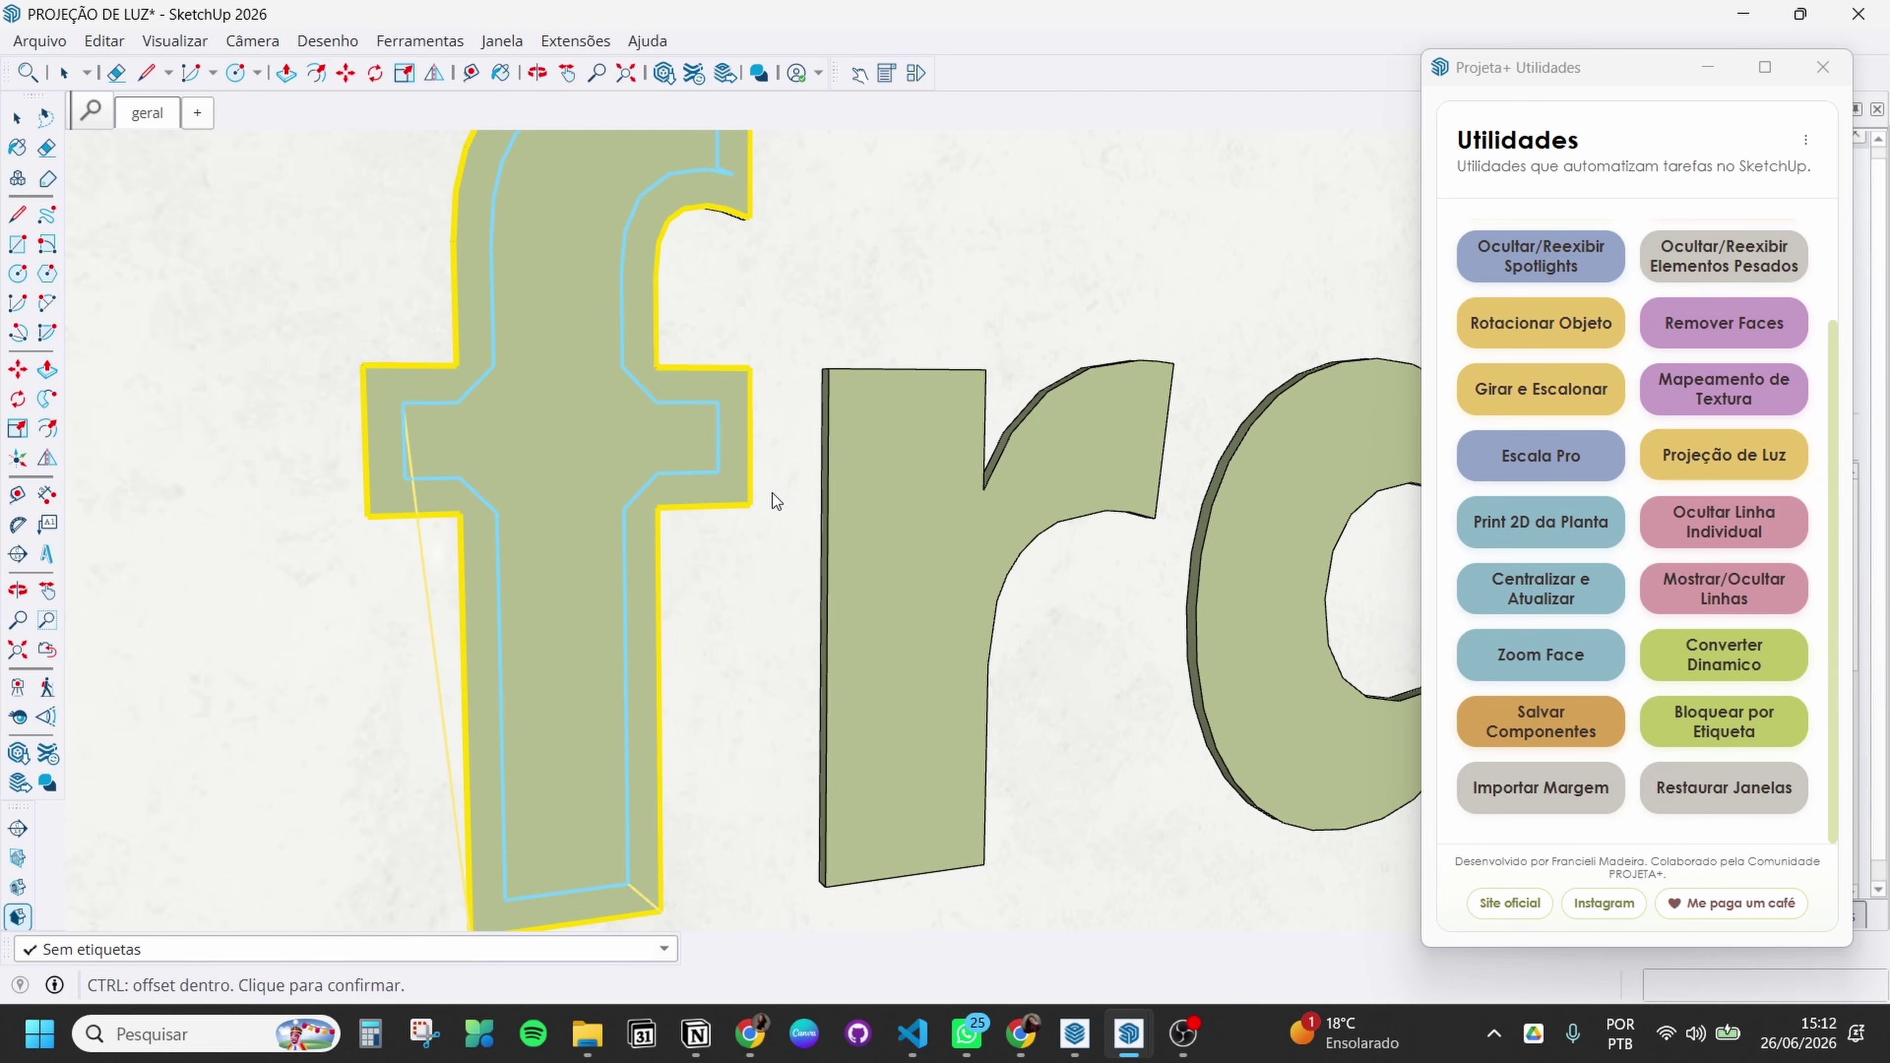
key("ctrl")
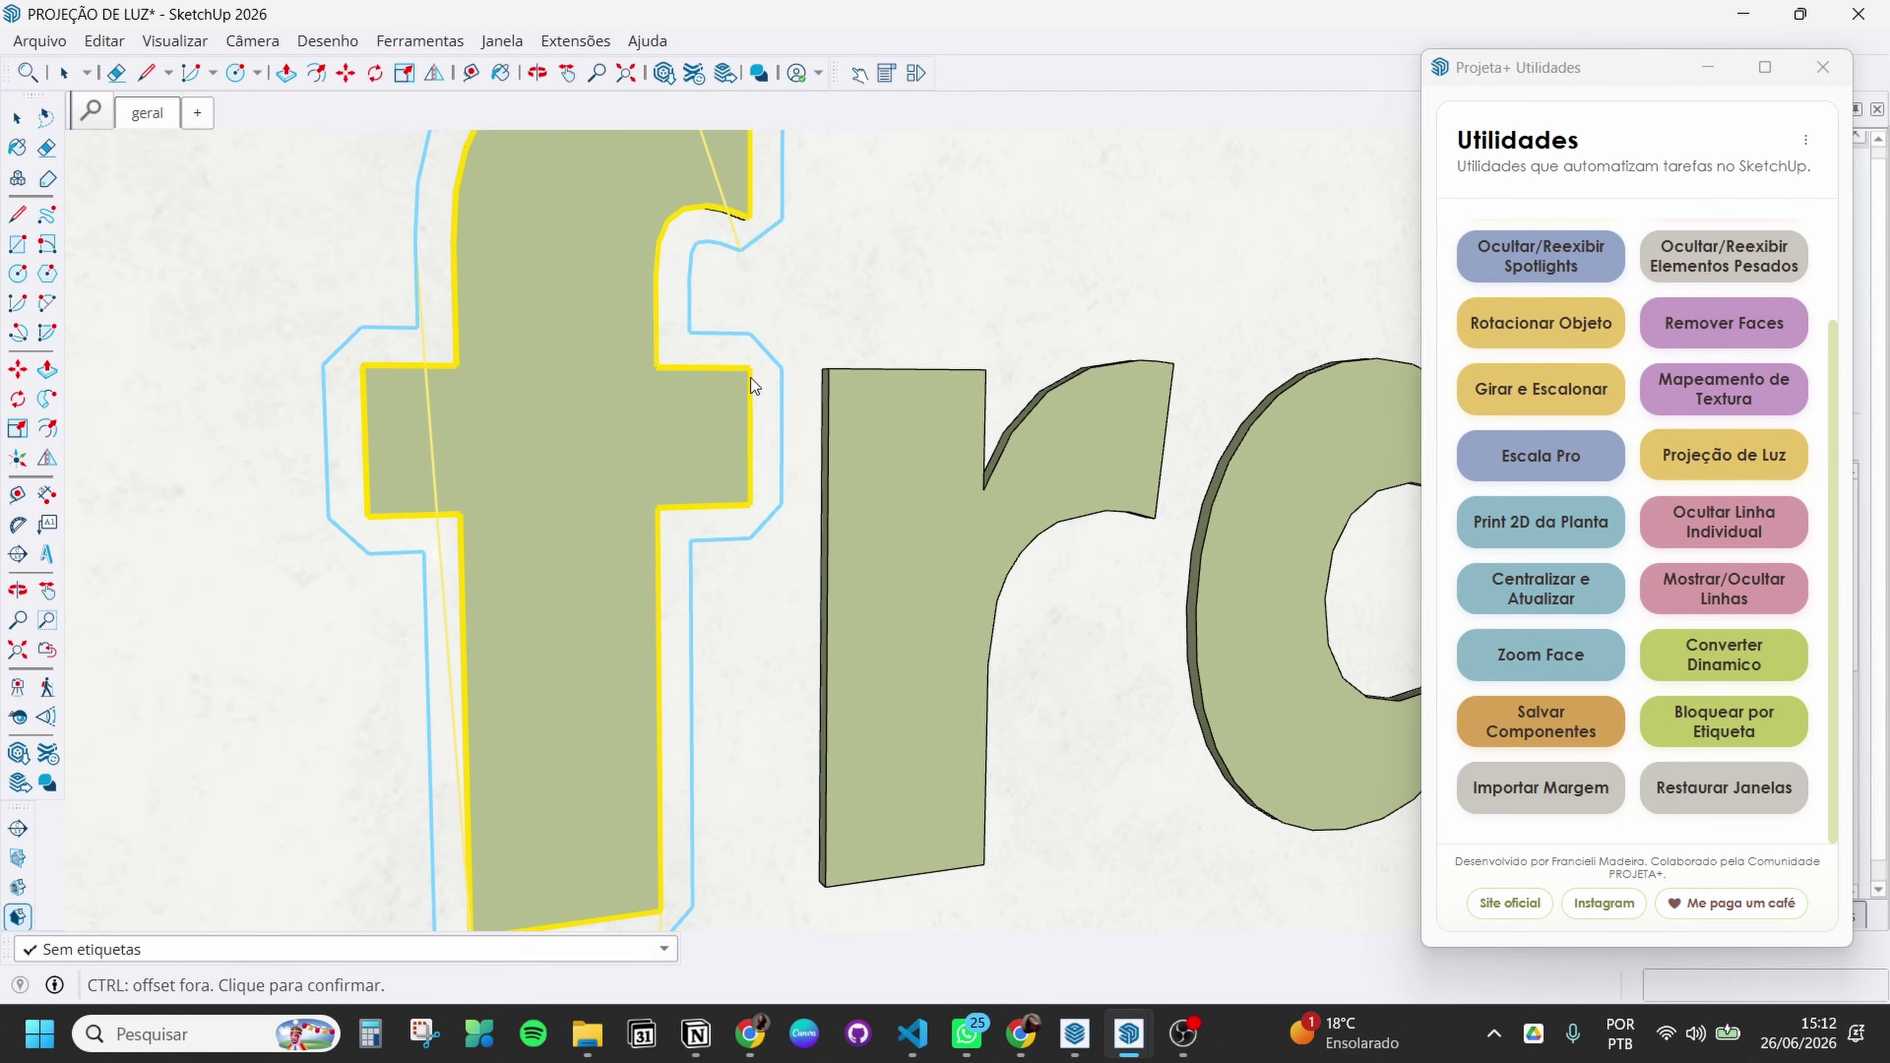
left_click(753, 386)
left_click(972, 539)
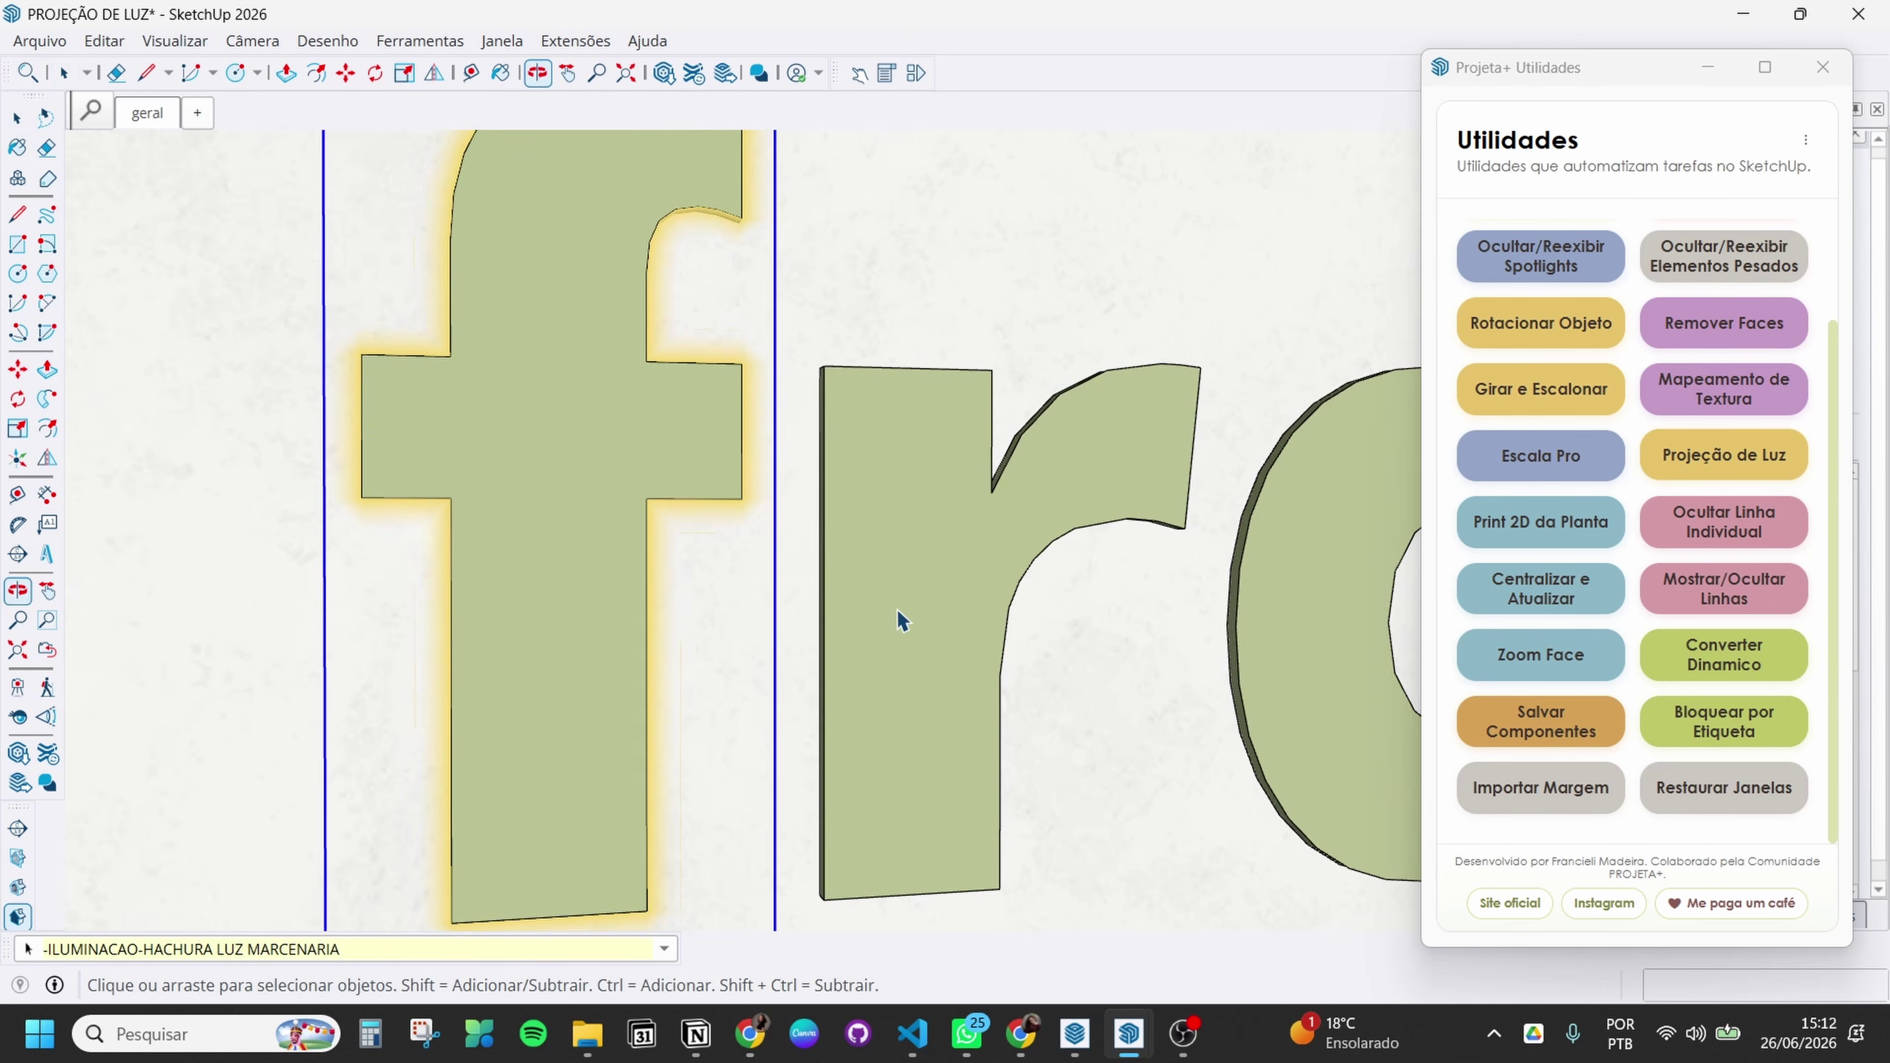
scroll(949, 718, "down", 2)
left_click(917, 472)
Create a Projeção de Luz inside the outline of the letter r at 3000K
middle_click_drag(983, 634, 928, 645)
scroll(1056, 622, "up", 2)
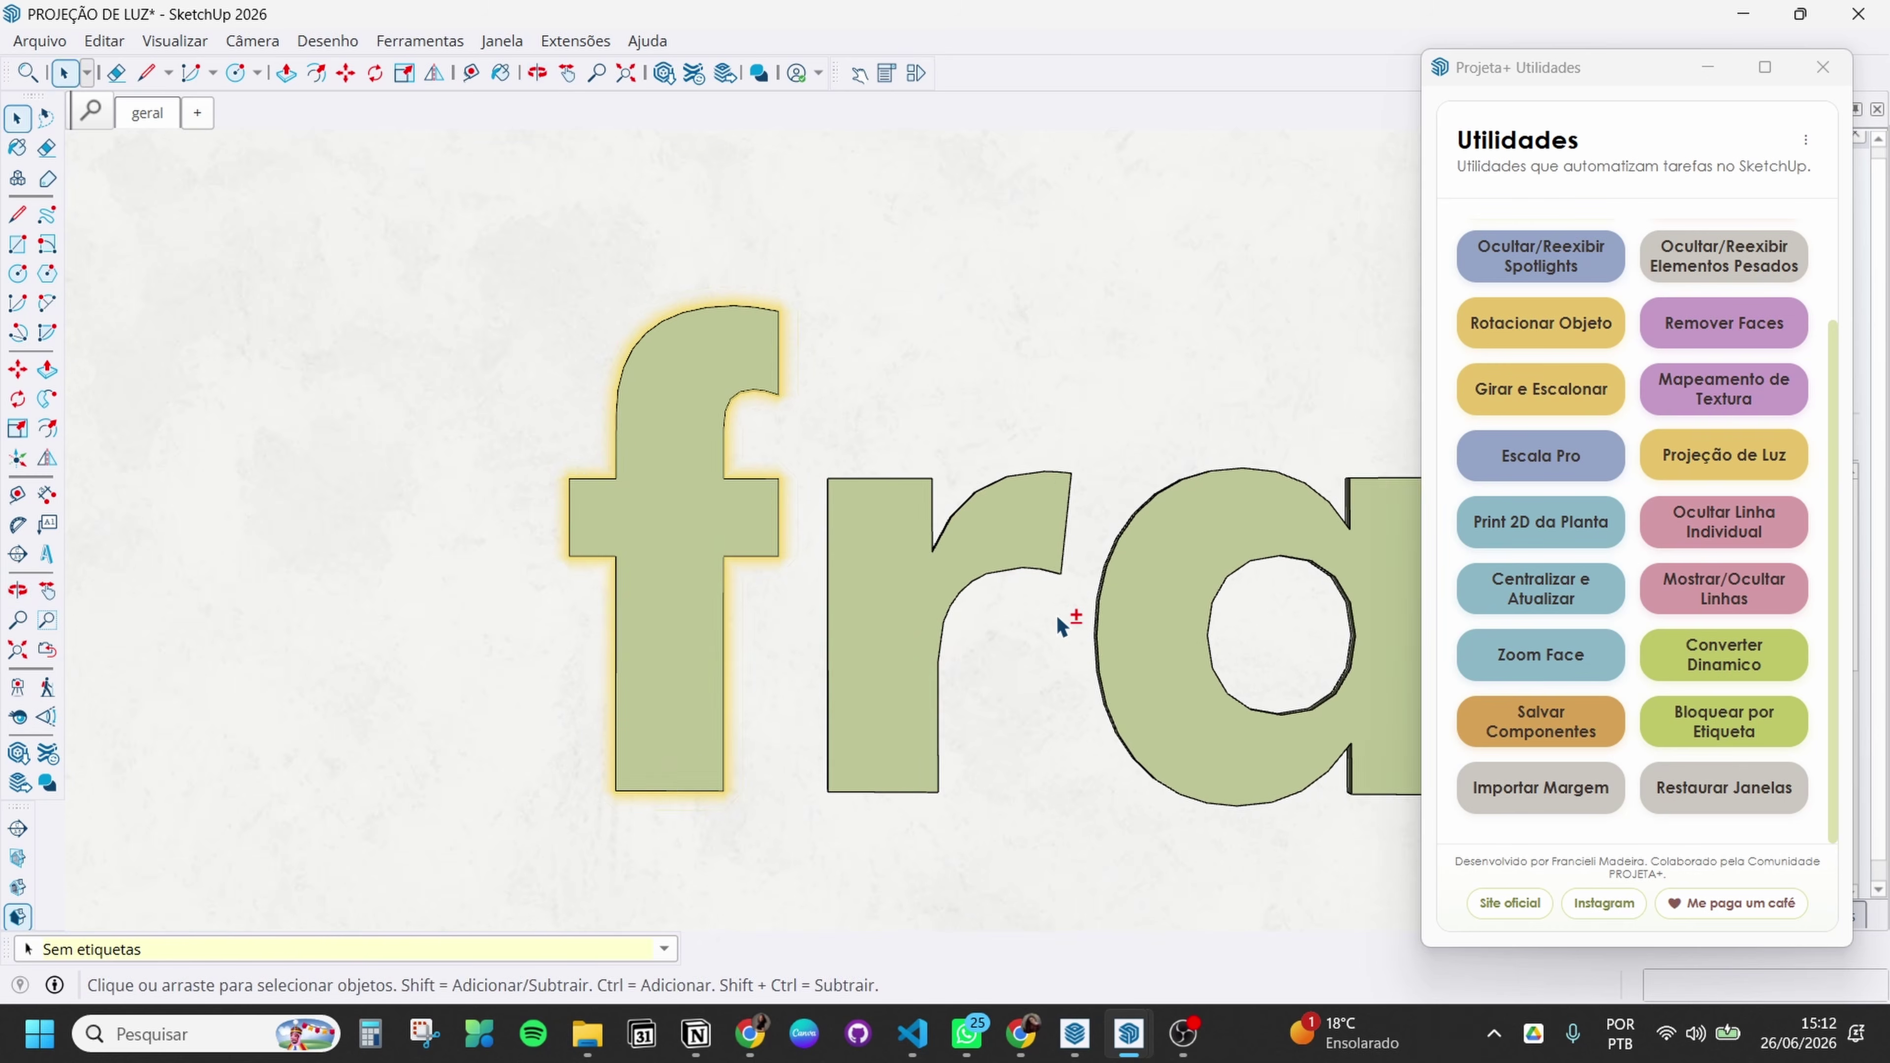
middle_click_drag(1056, 622, 903, 612, "shift")
scroll(874, 600, "up", 1)
left_click(1725, 462)
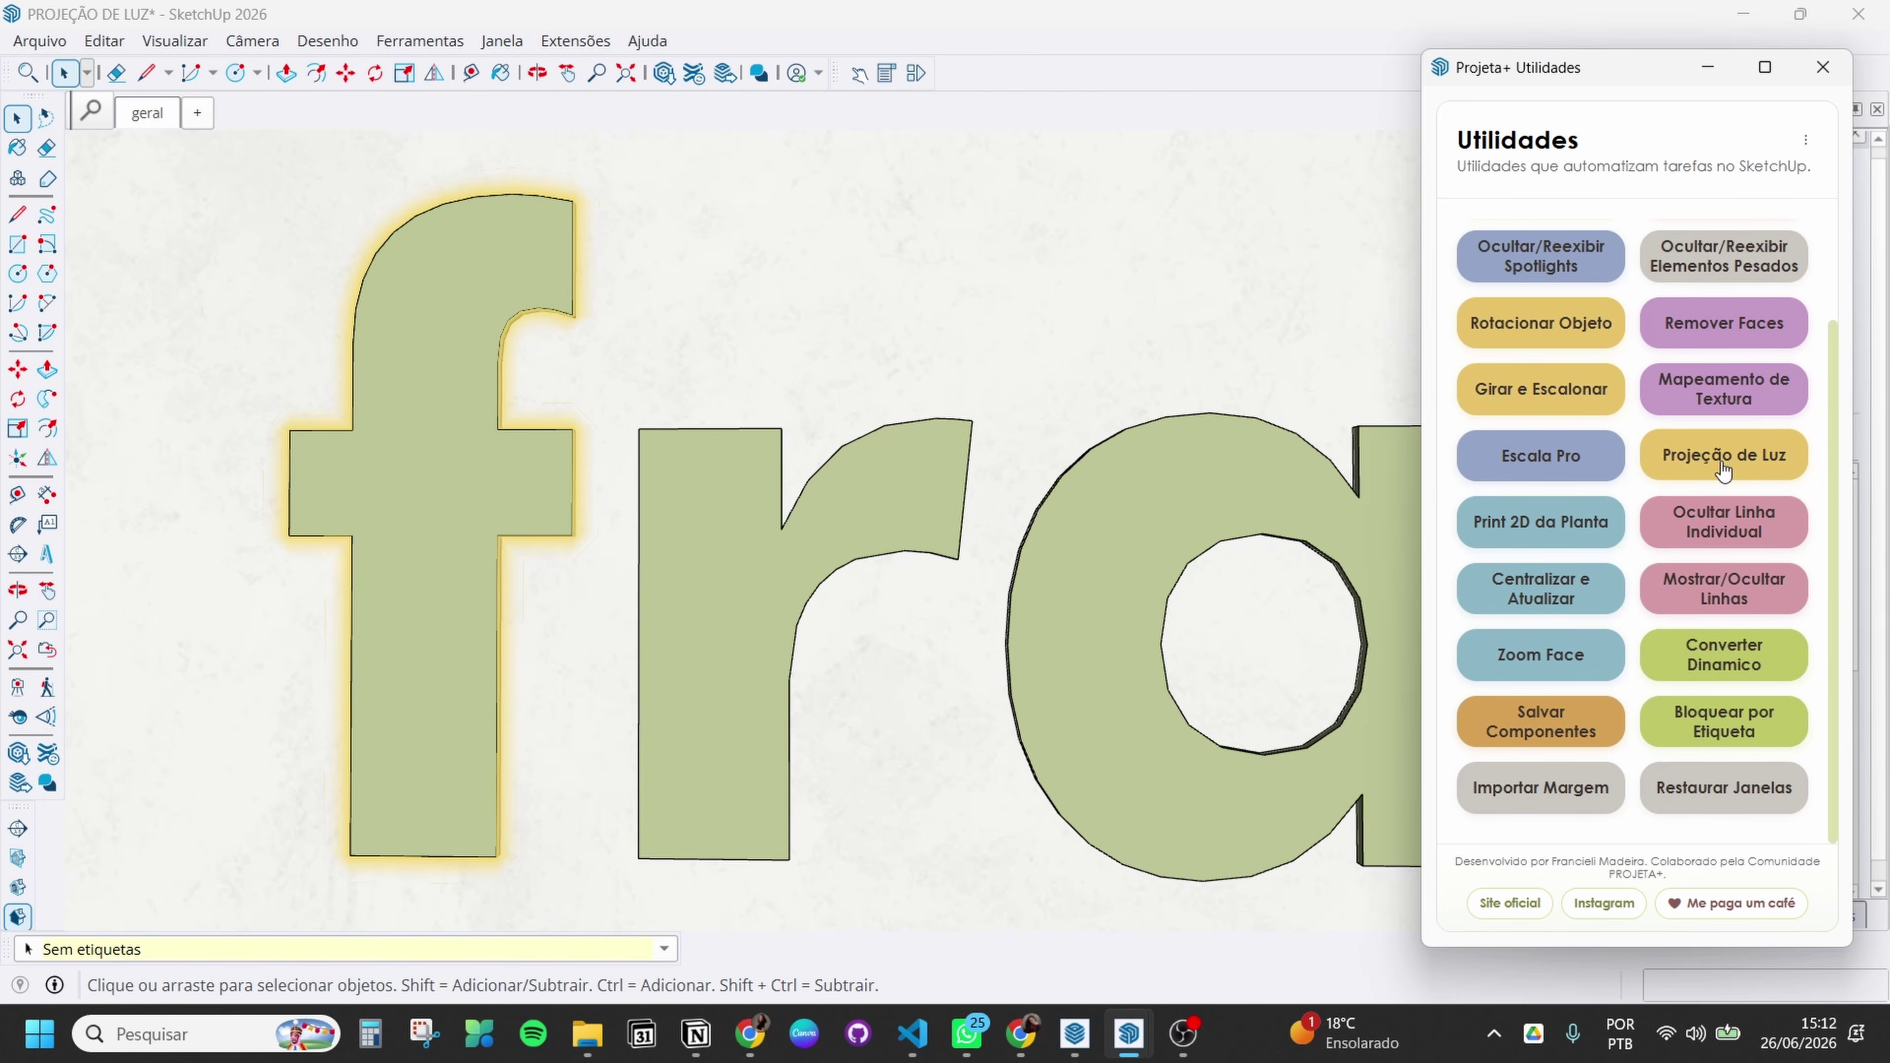
left_click(939, 585)
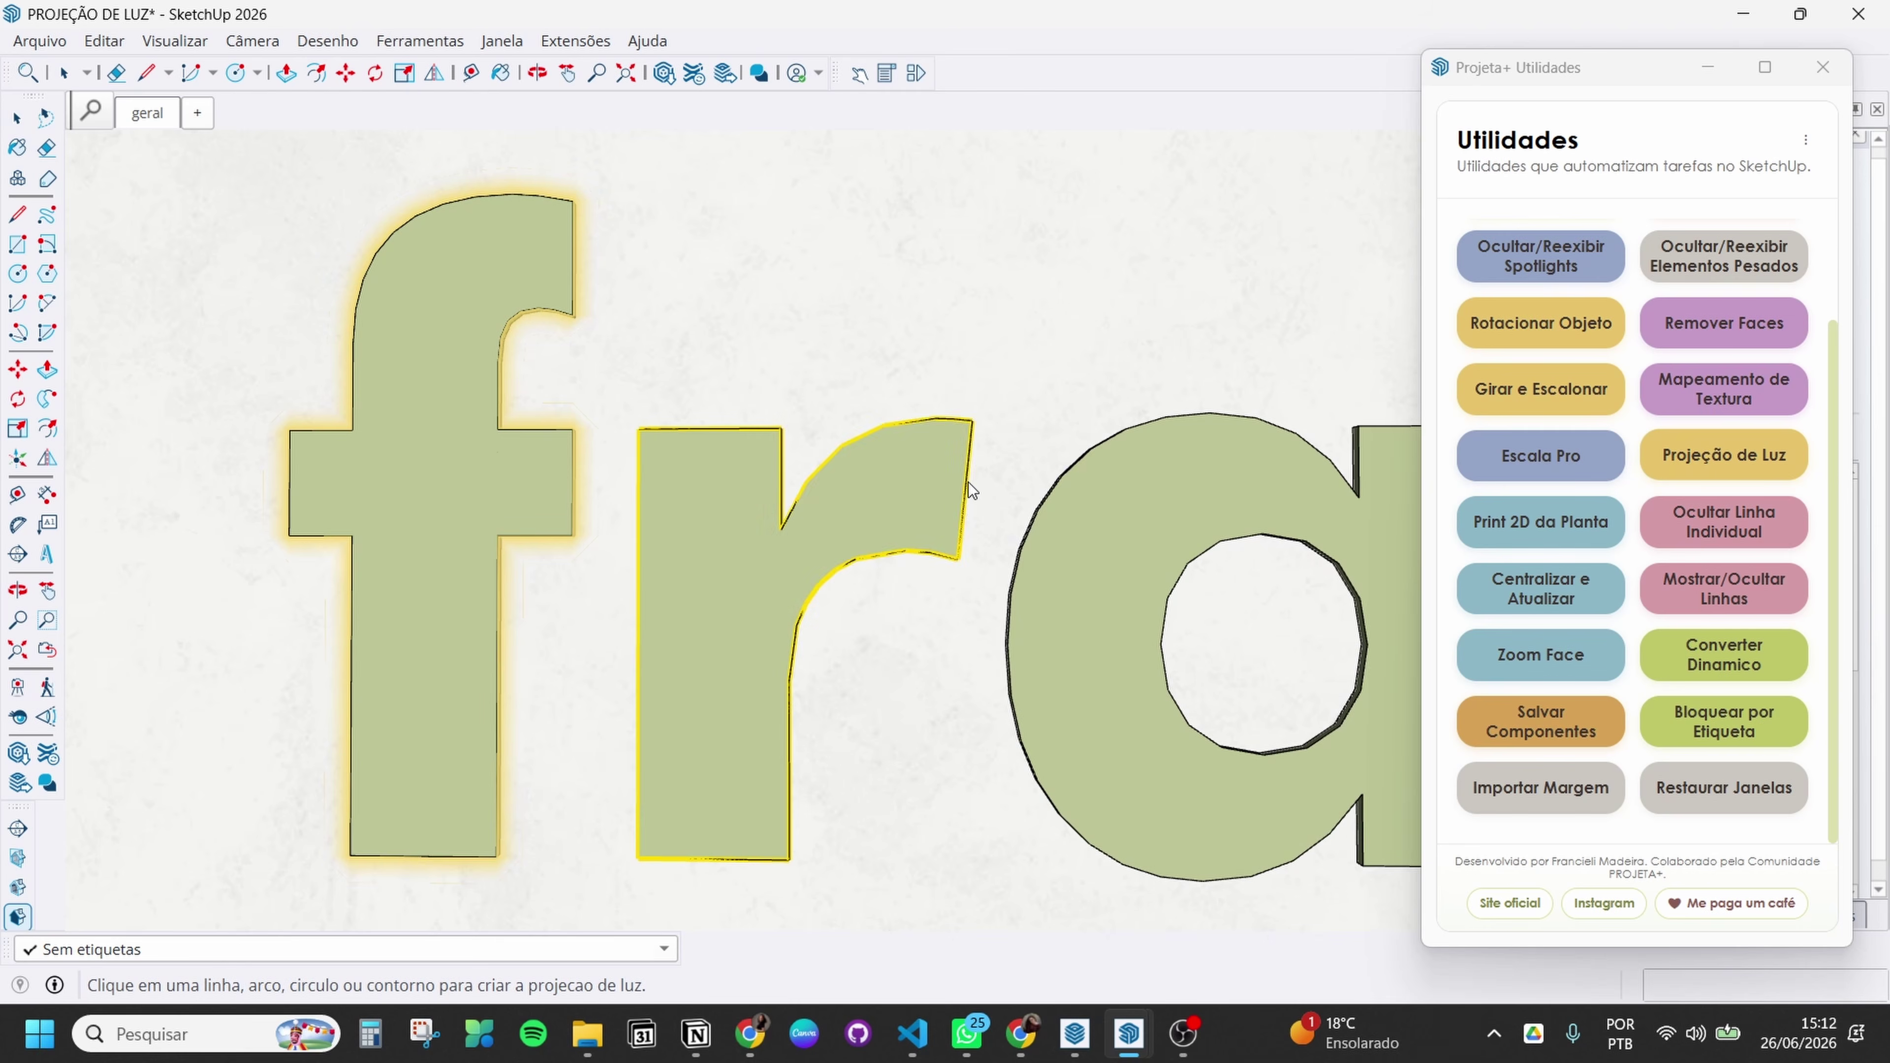
left_click(969, 482)
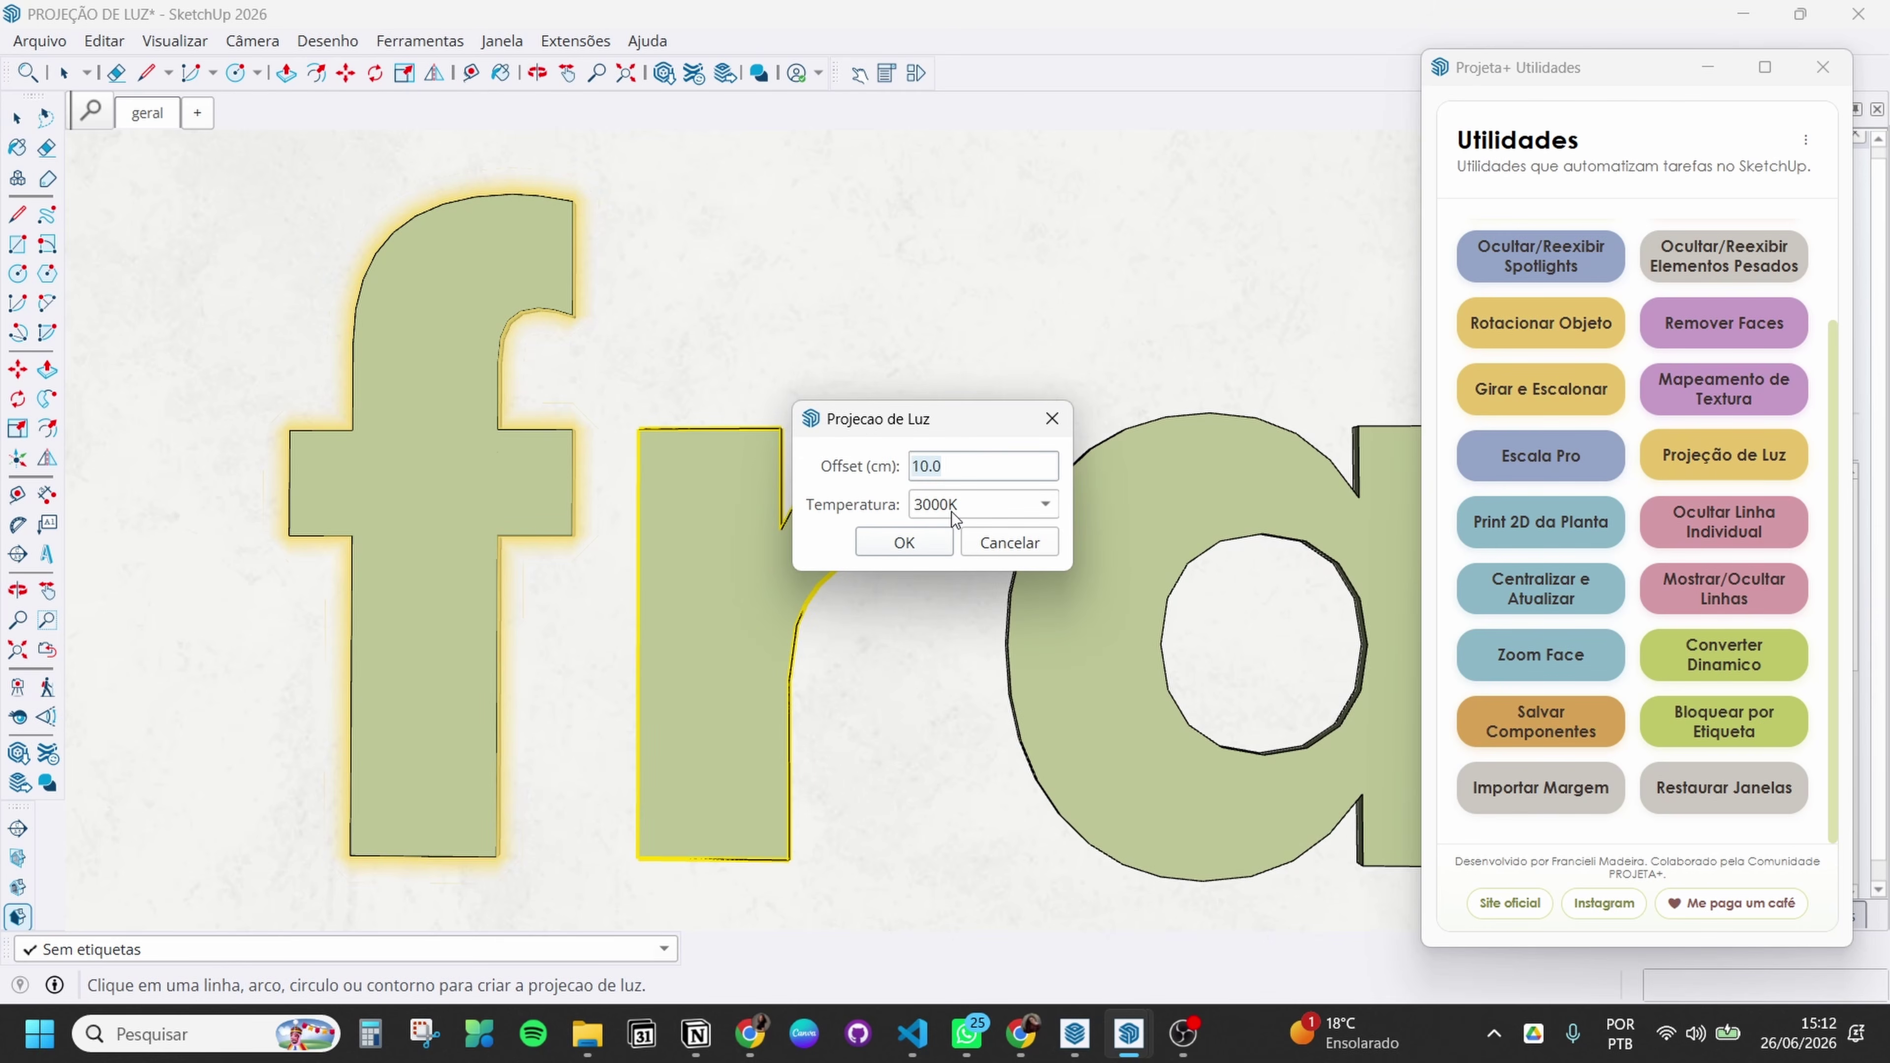
left_click(906, 542)
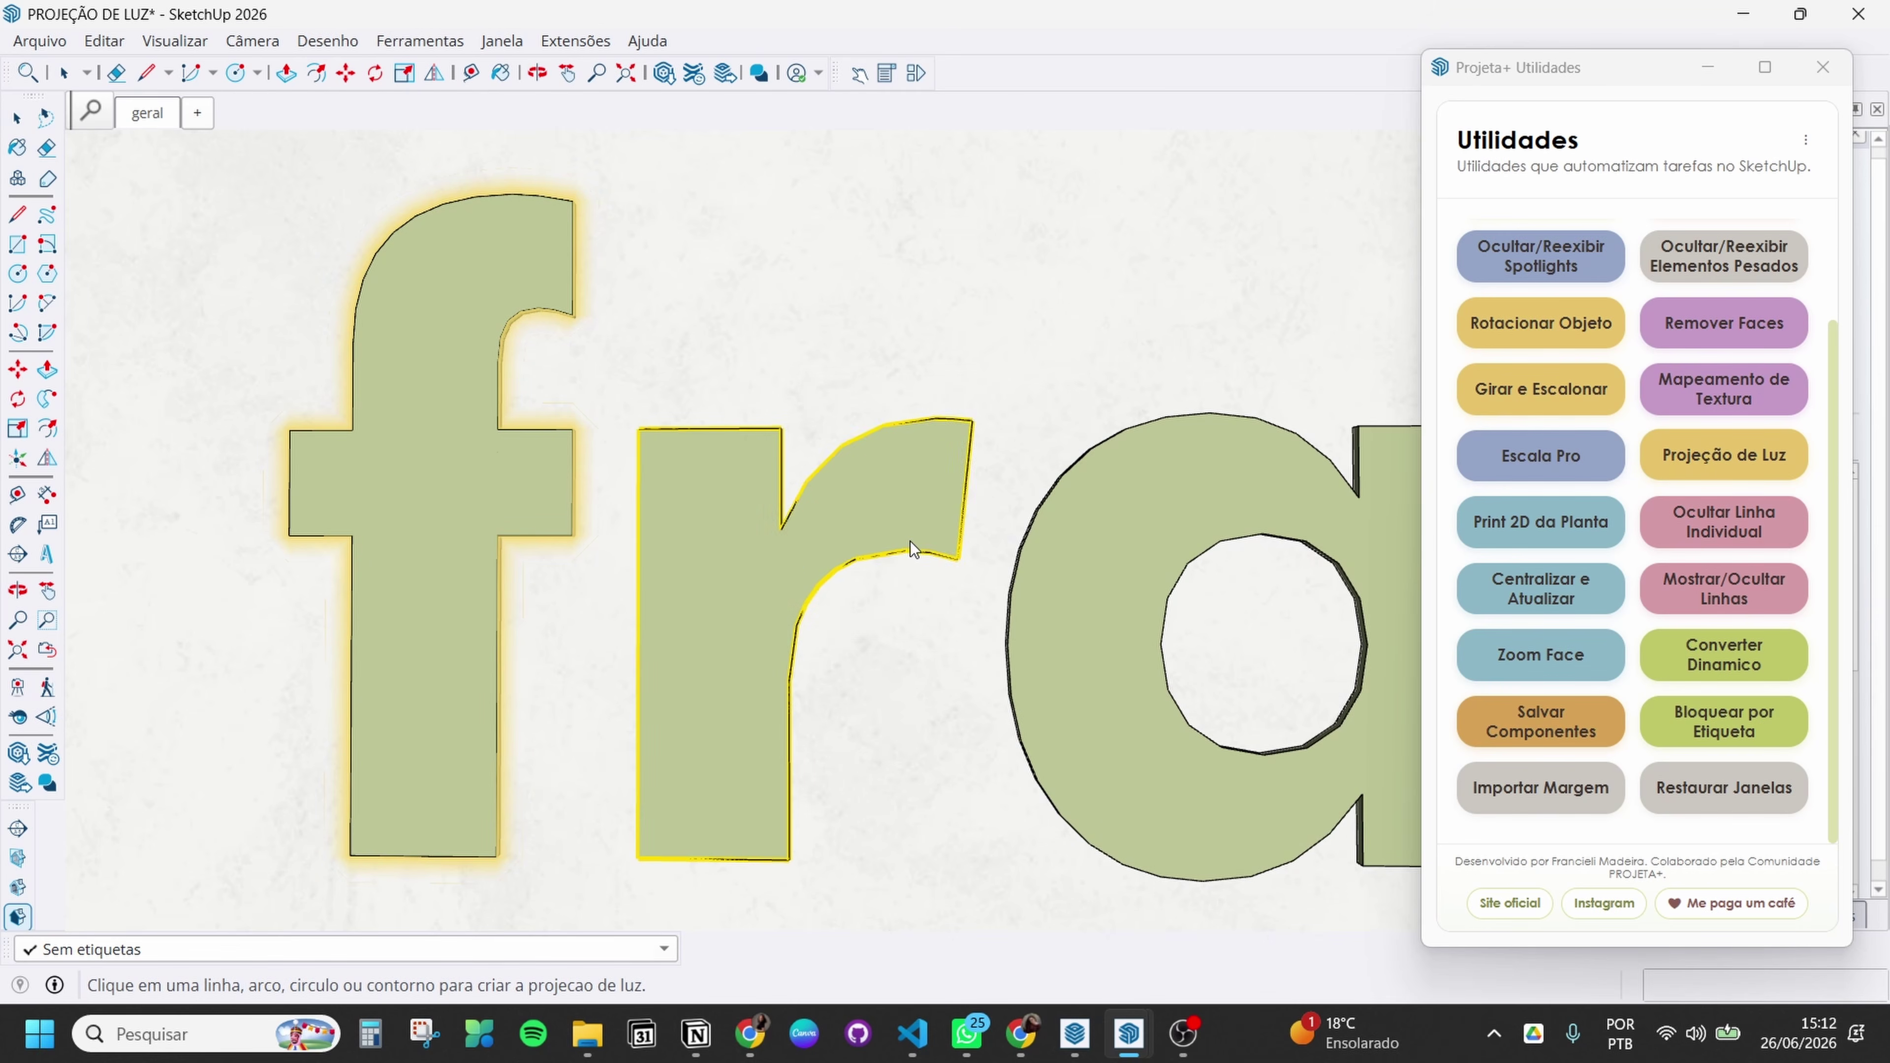
left_click(969, 479)
left_click(982, 539)
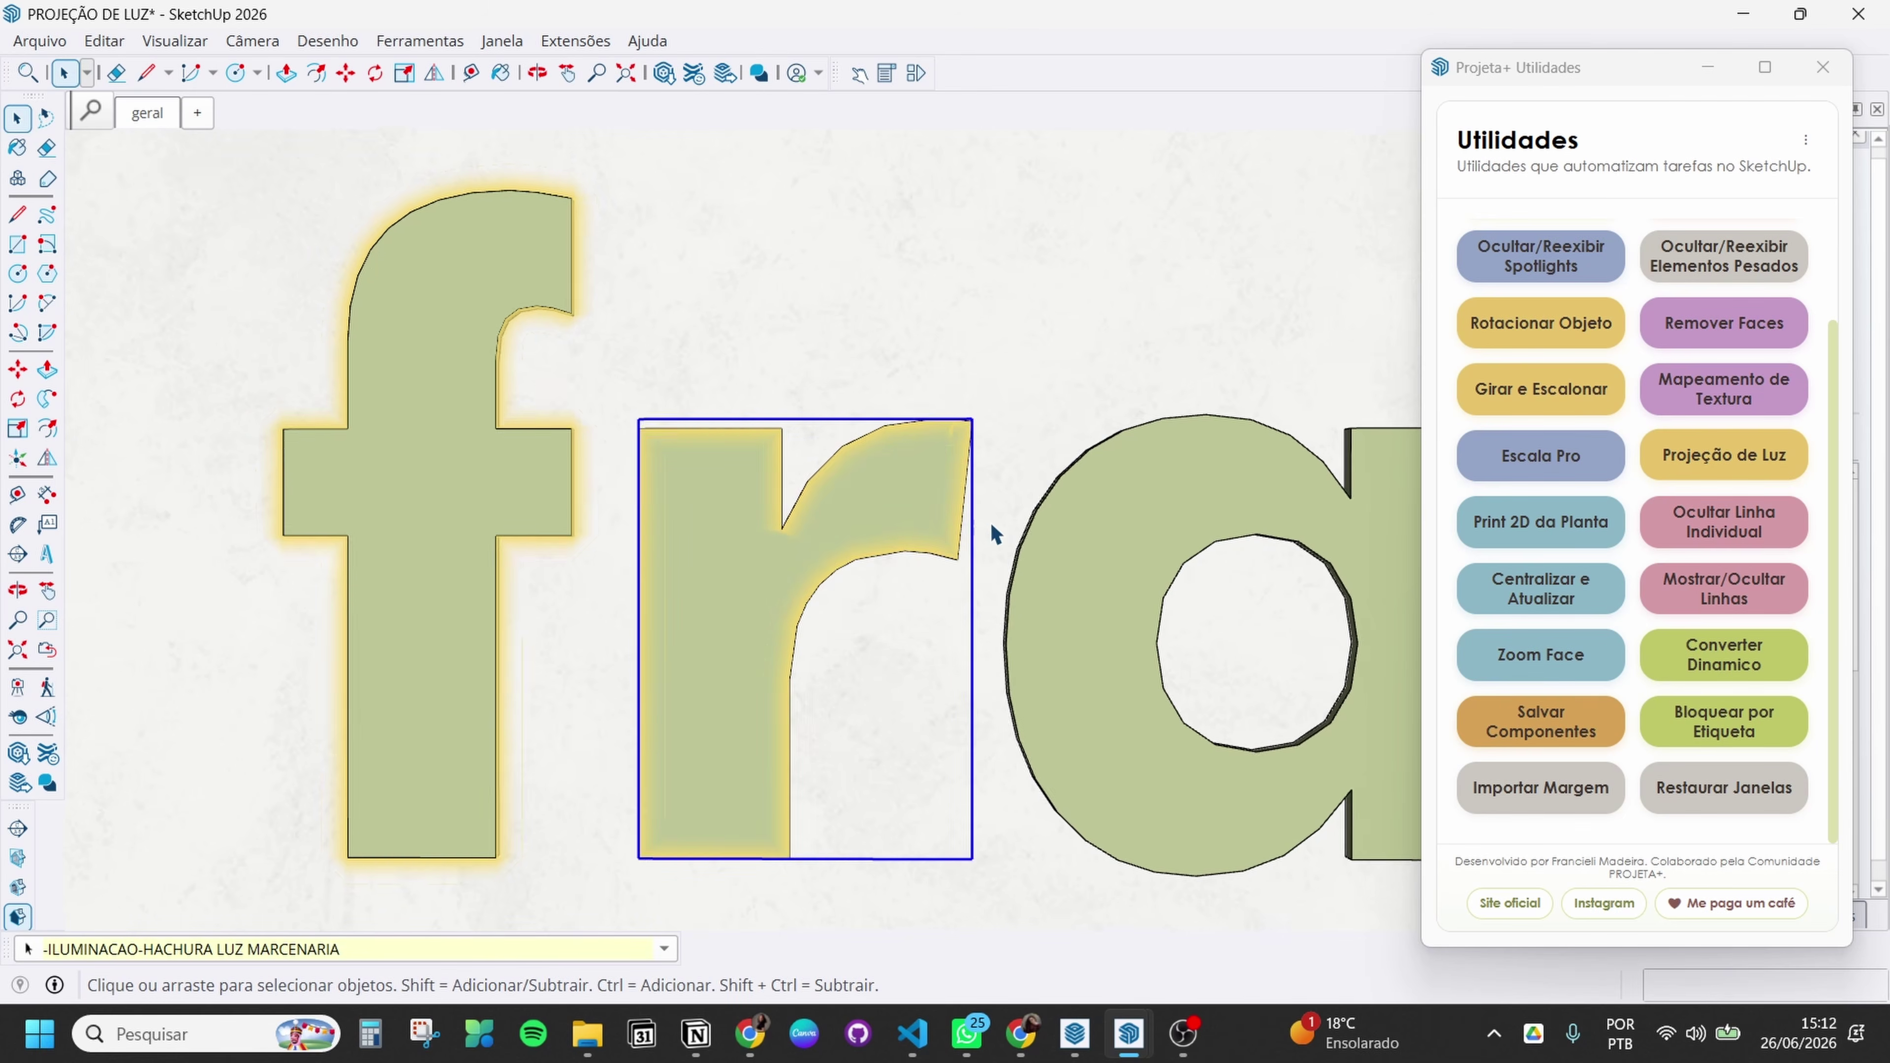
Create a Projeção de Luz outside the outer outline of the letter a with a 2 cm offset at 3000K
middle_click_drag(993, 533, 978, 655)
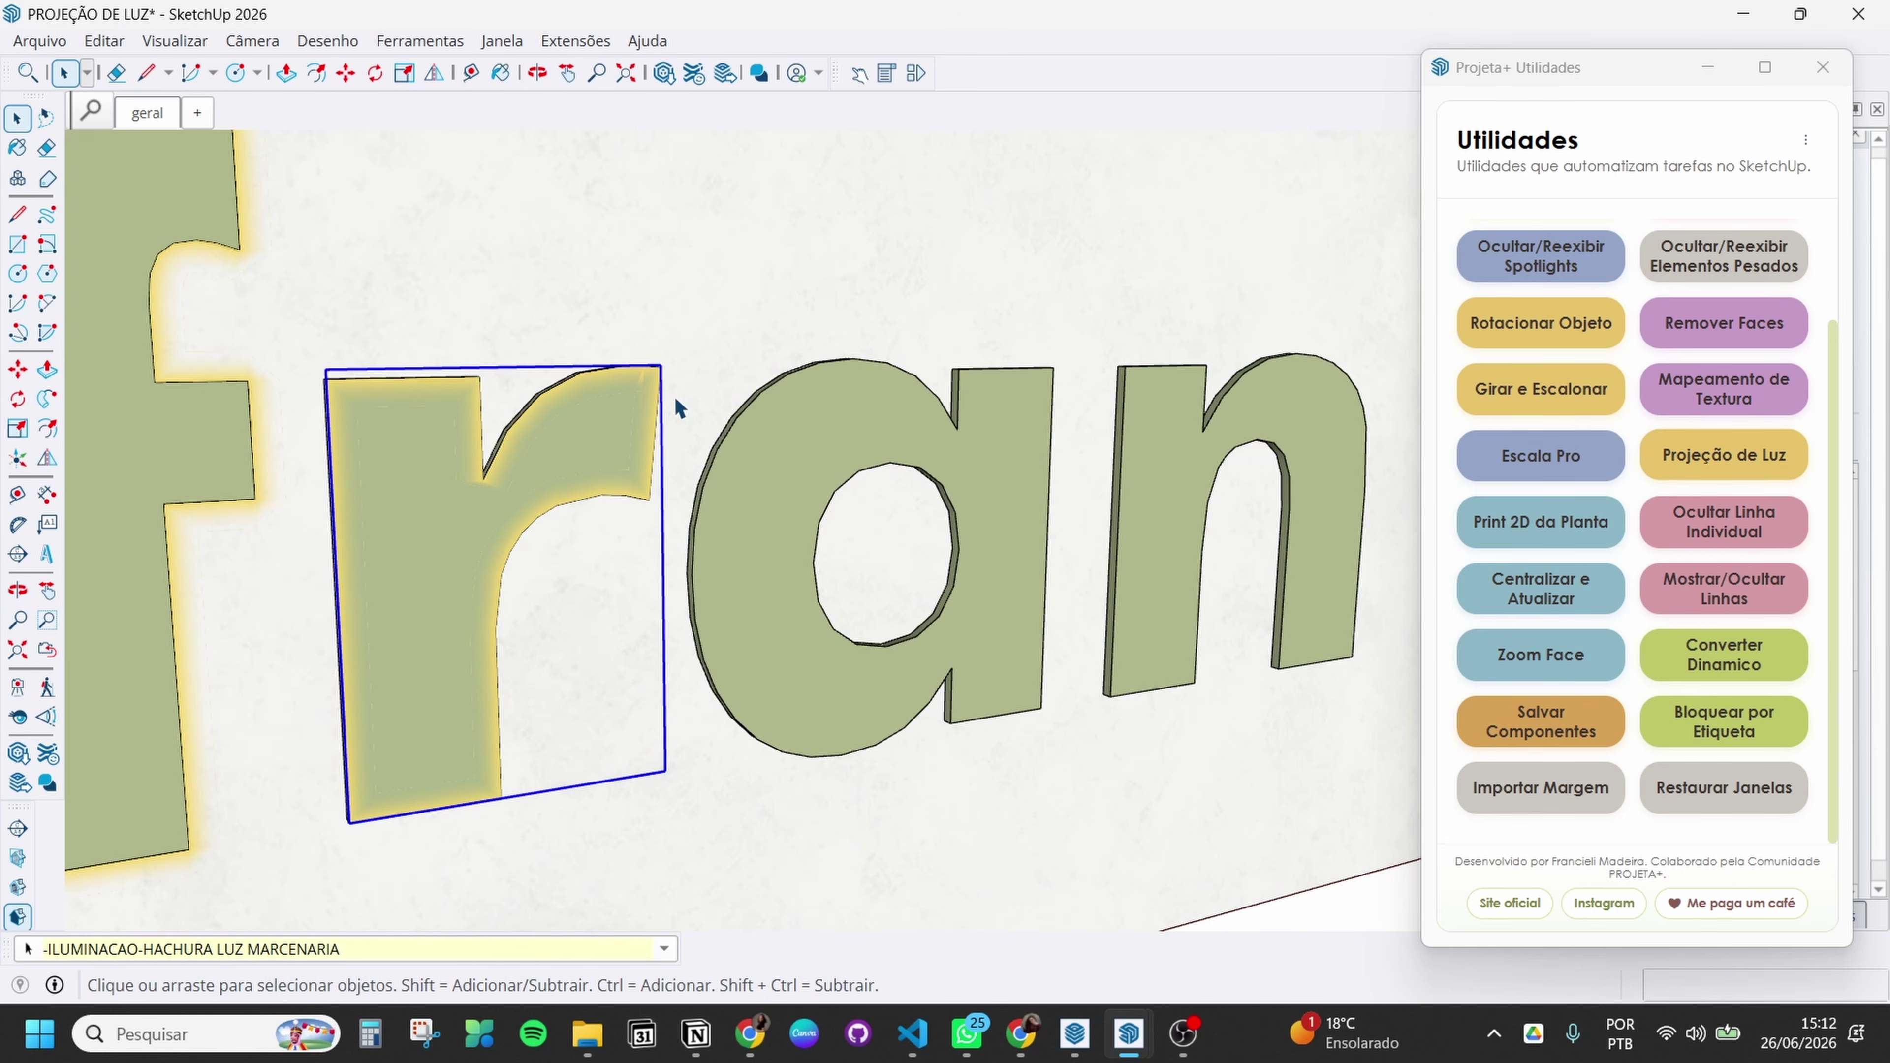
middle_click_drag(972, 574, 916, 536)
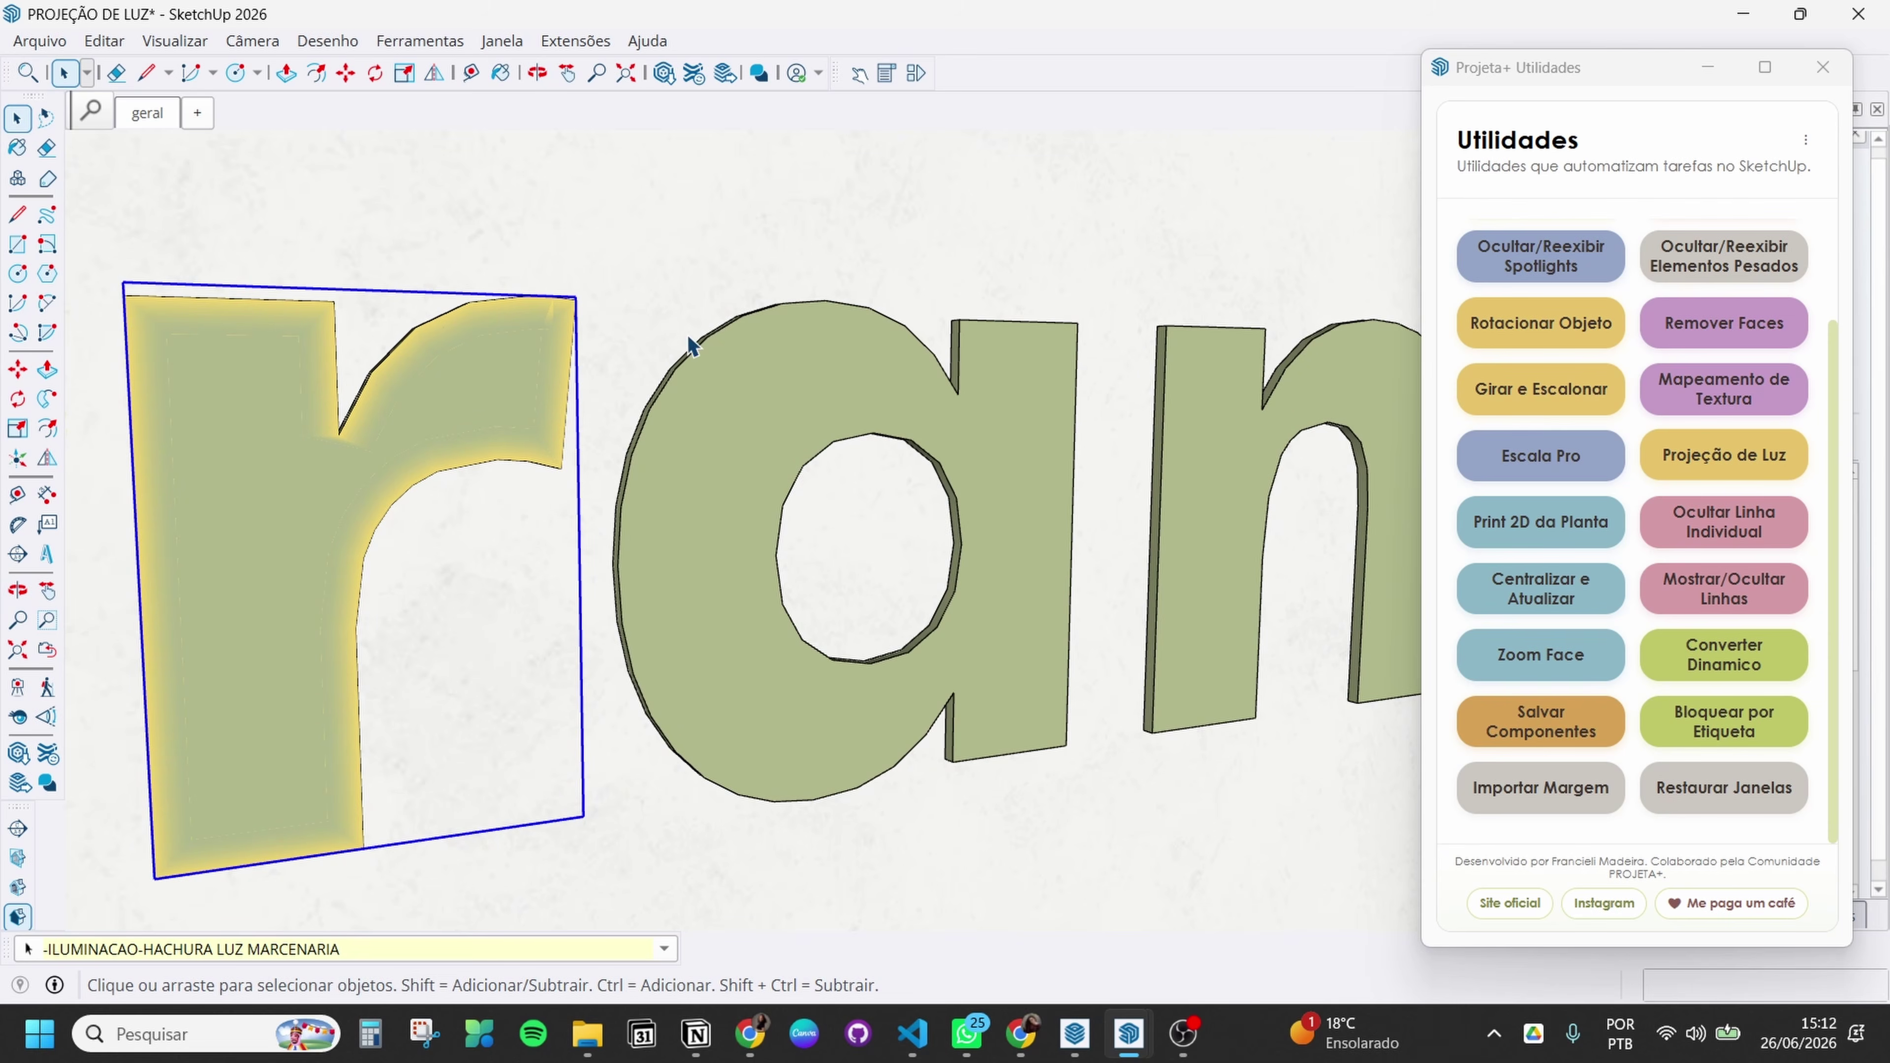
left_click(1723, 455)
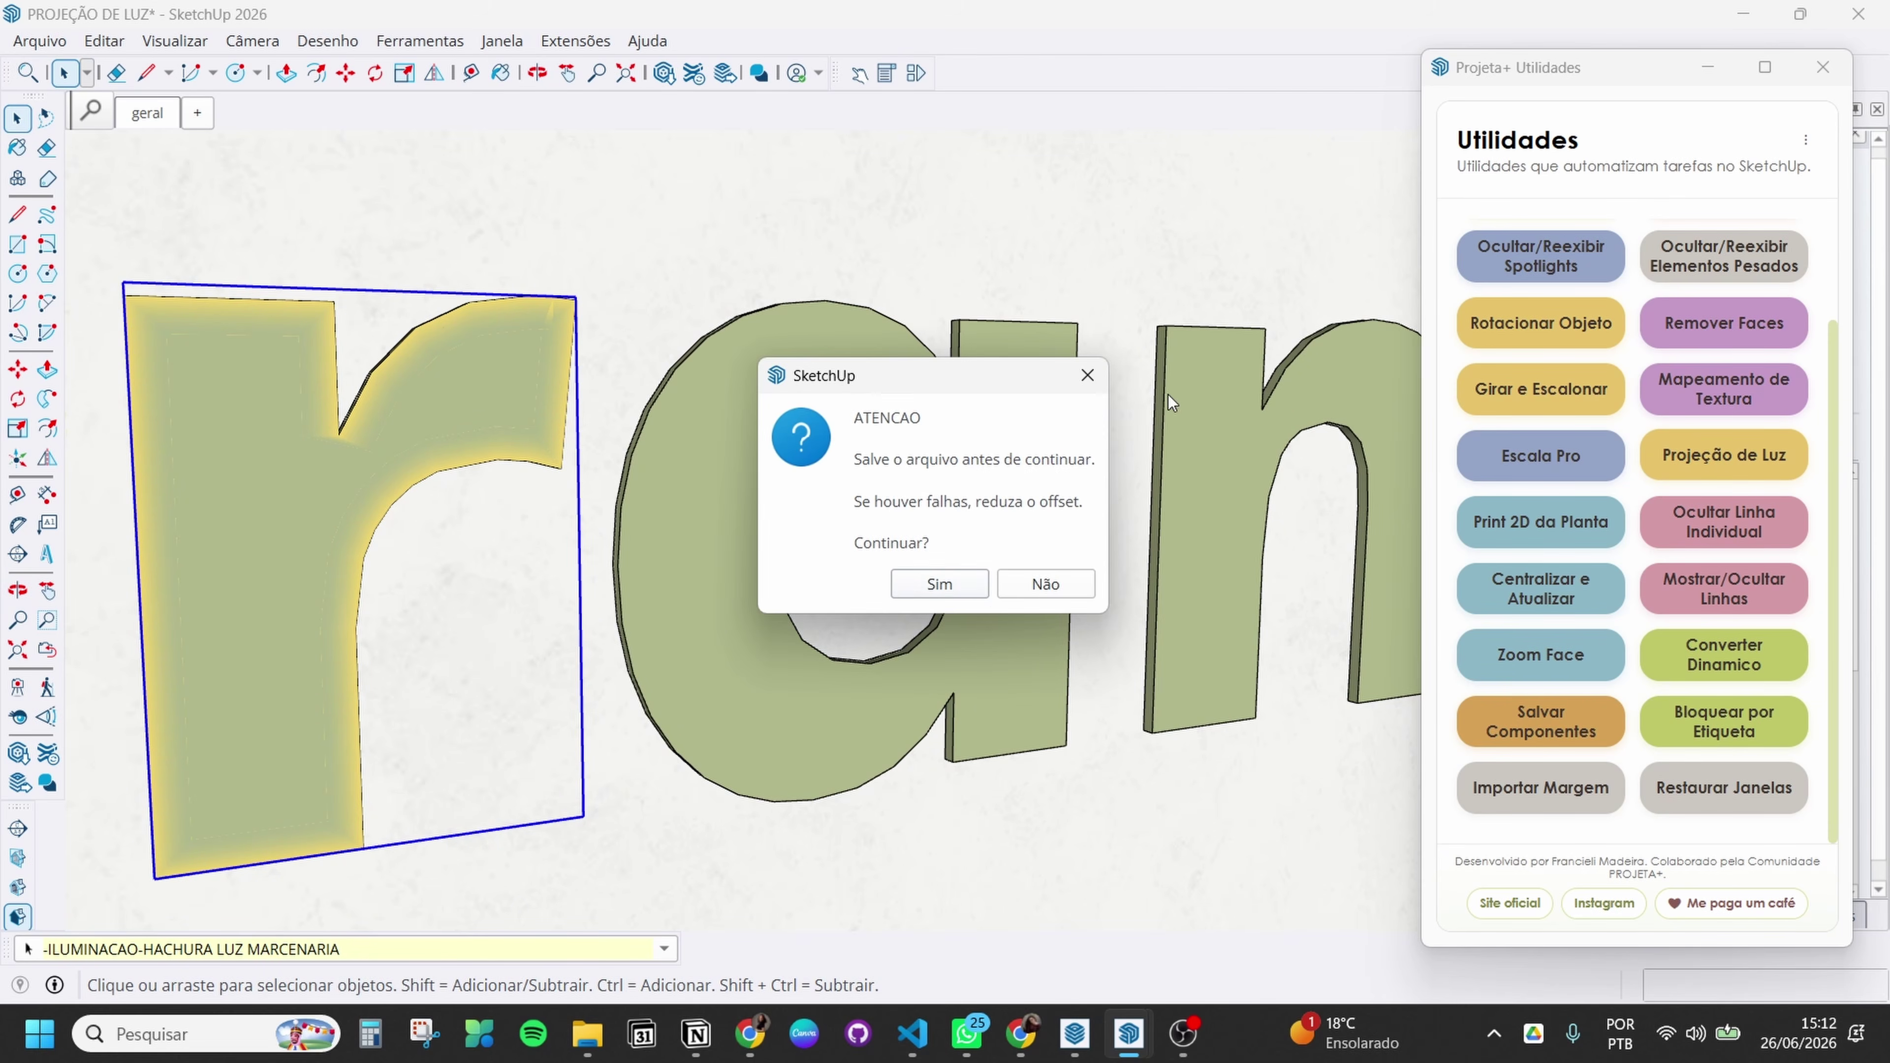
left_click(939, 584)
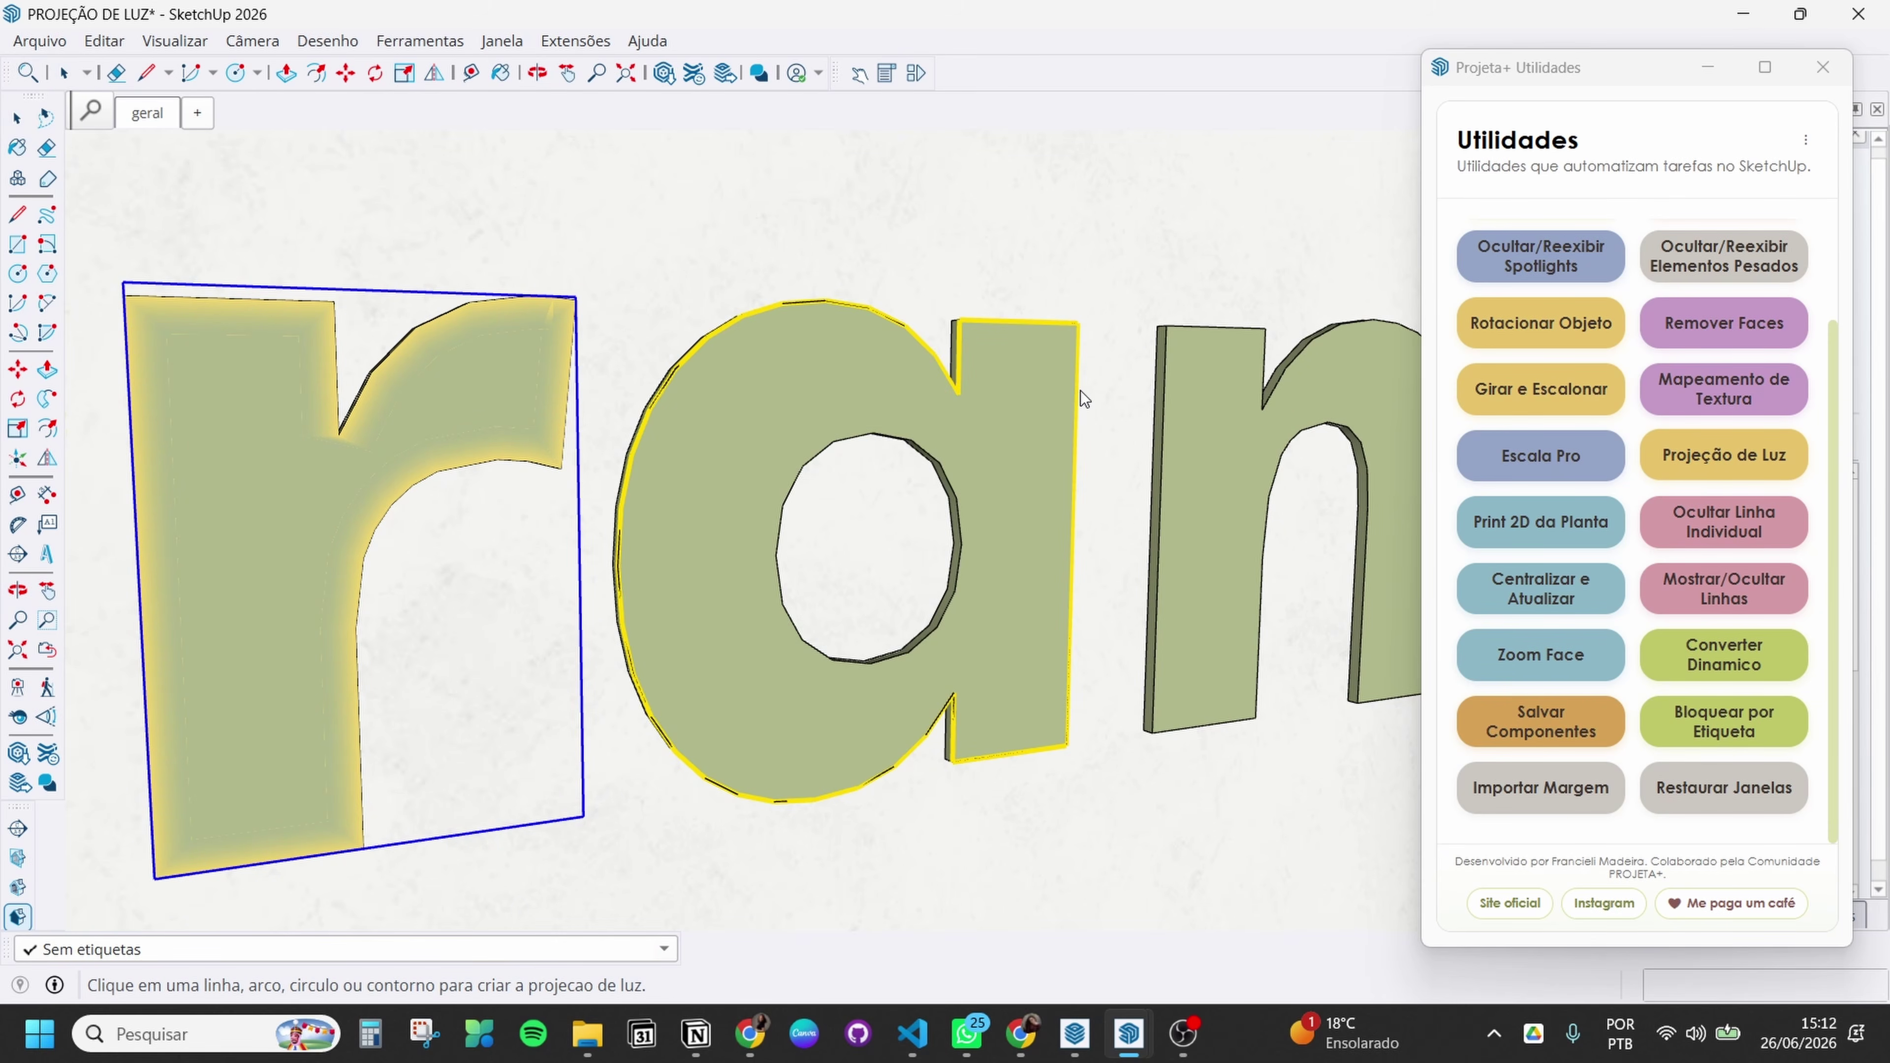
left_click(1080, 390)
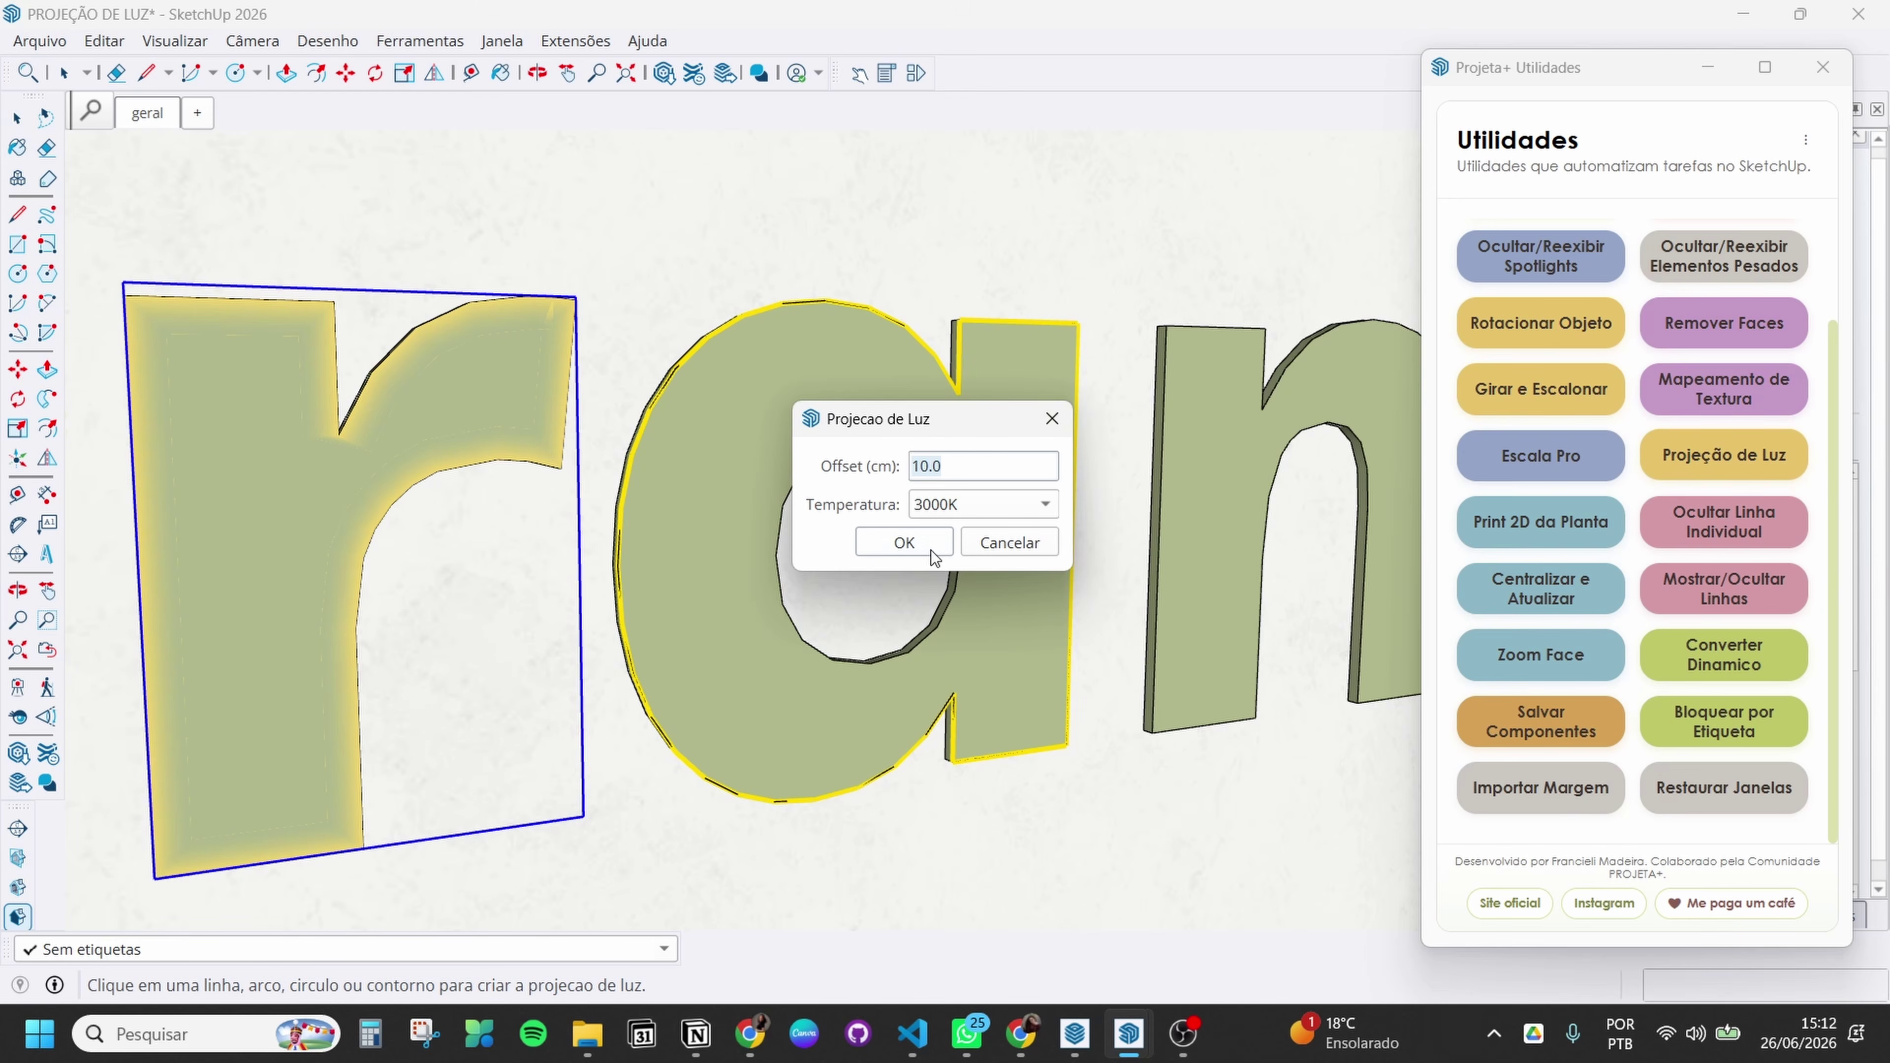
type("2")
left_click(905, 542)
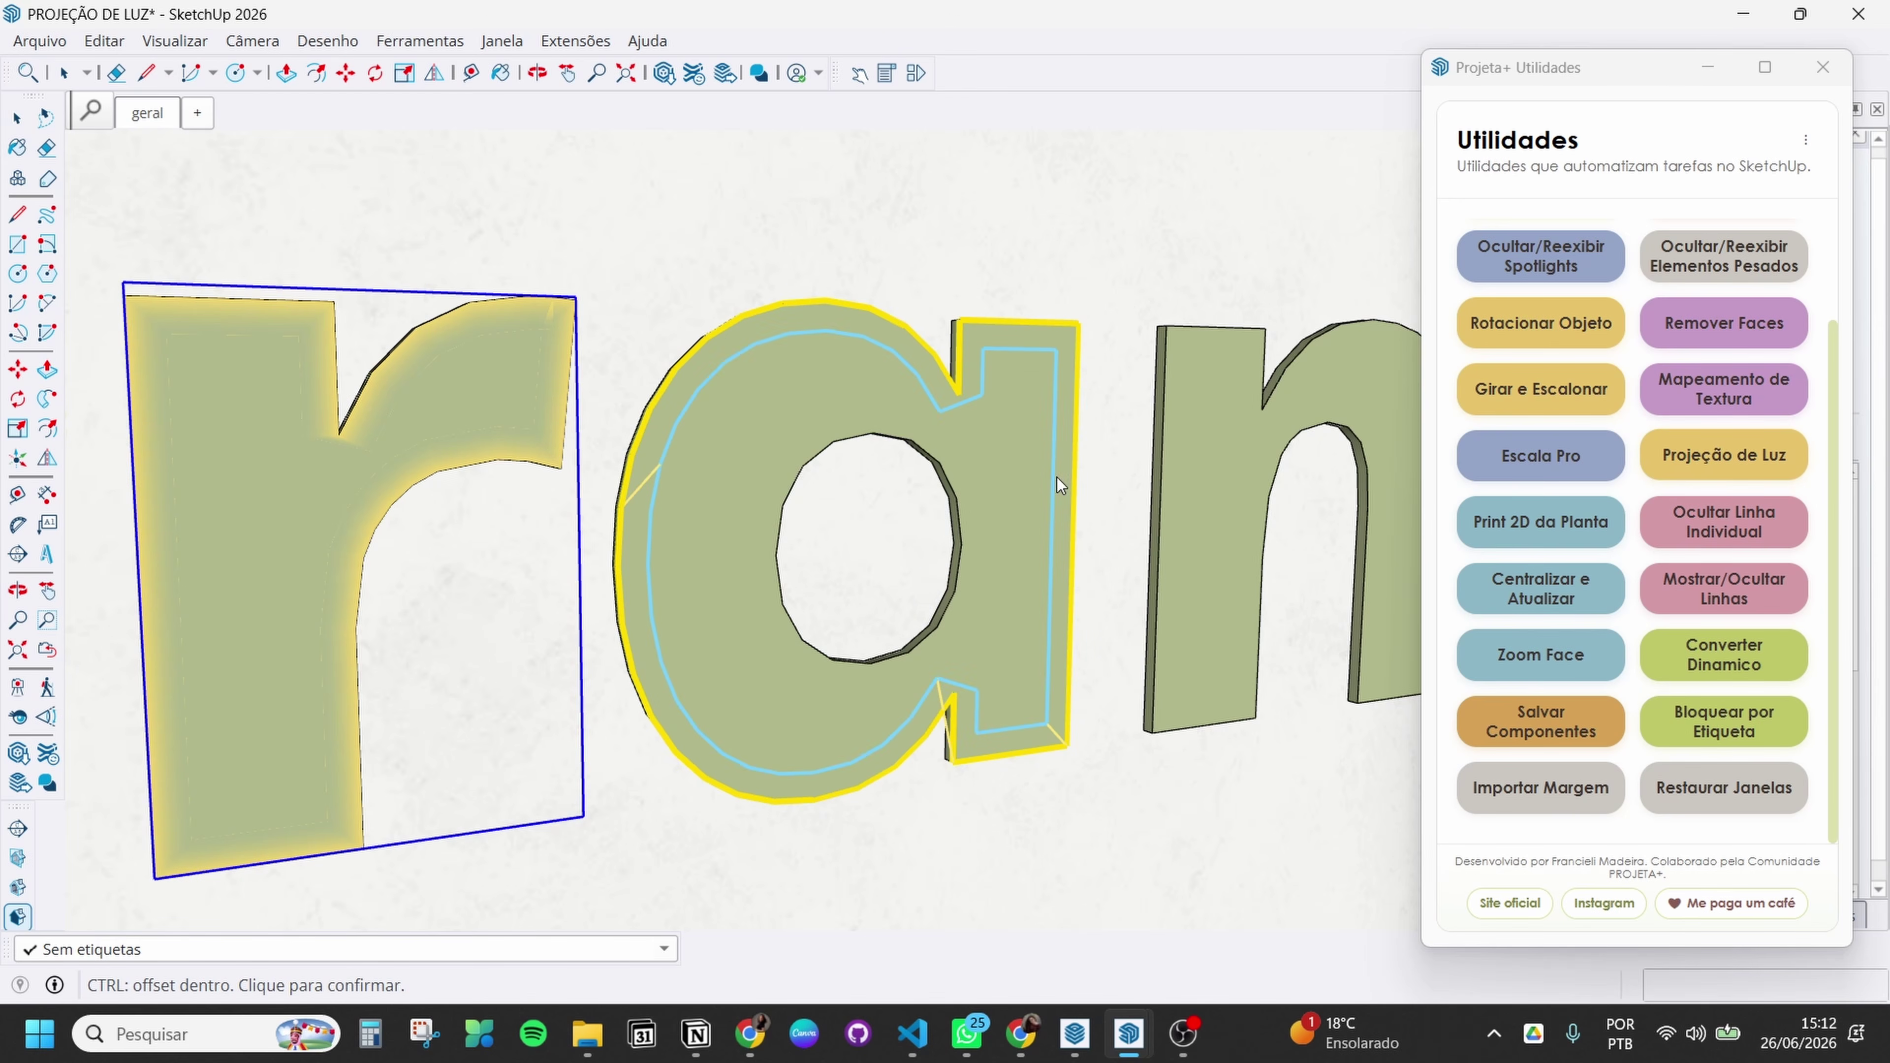
left_click(1077, 452)
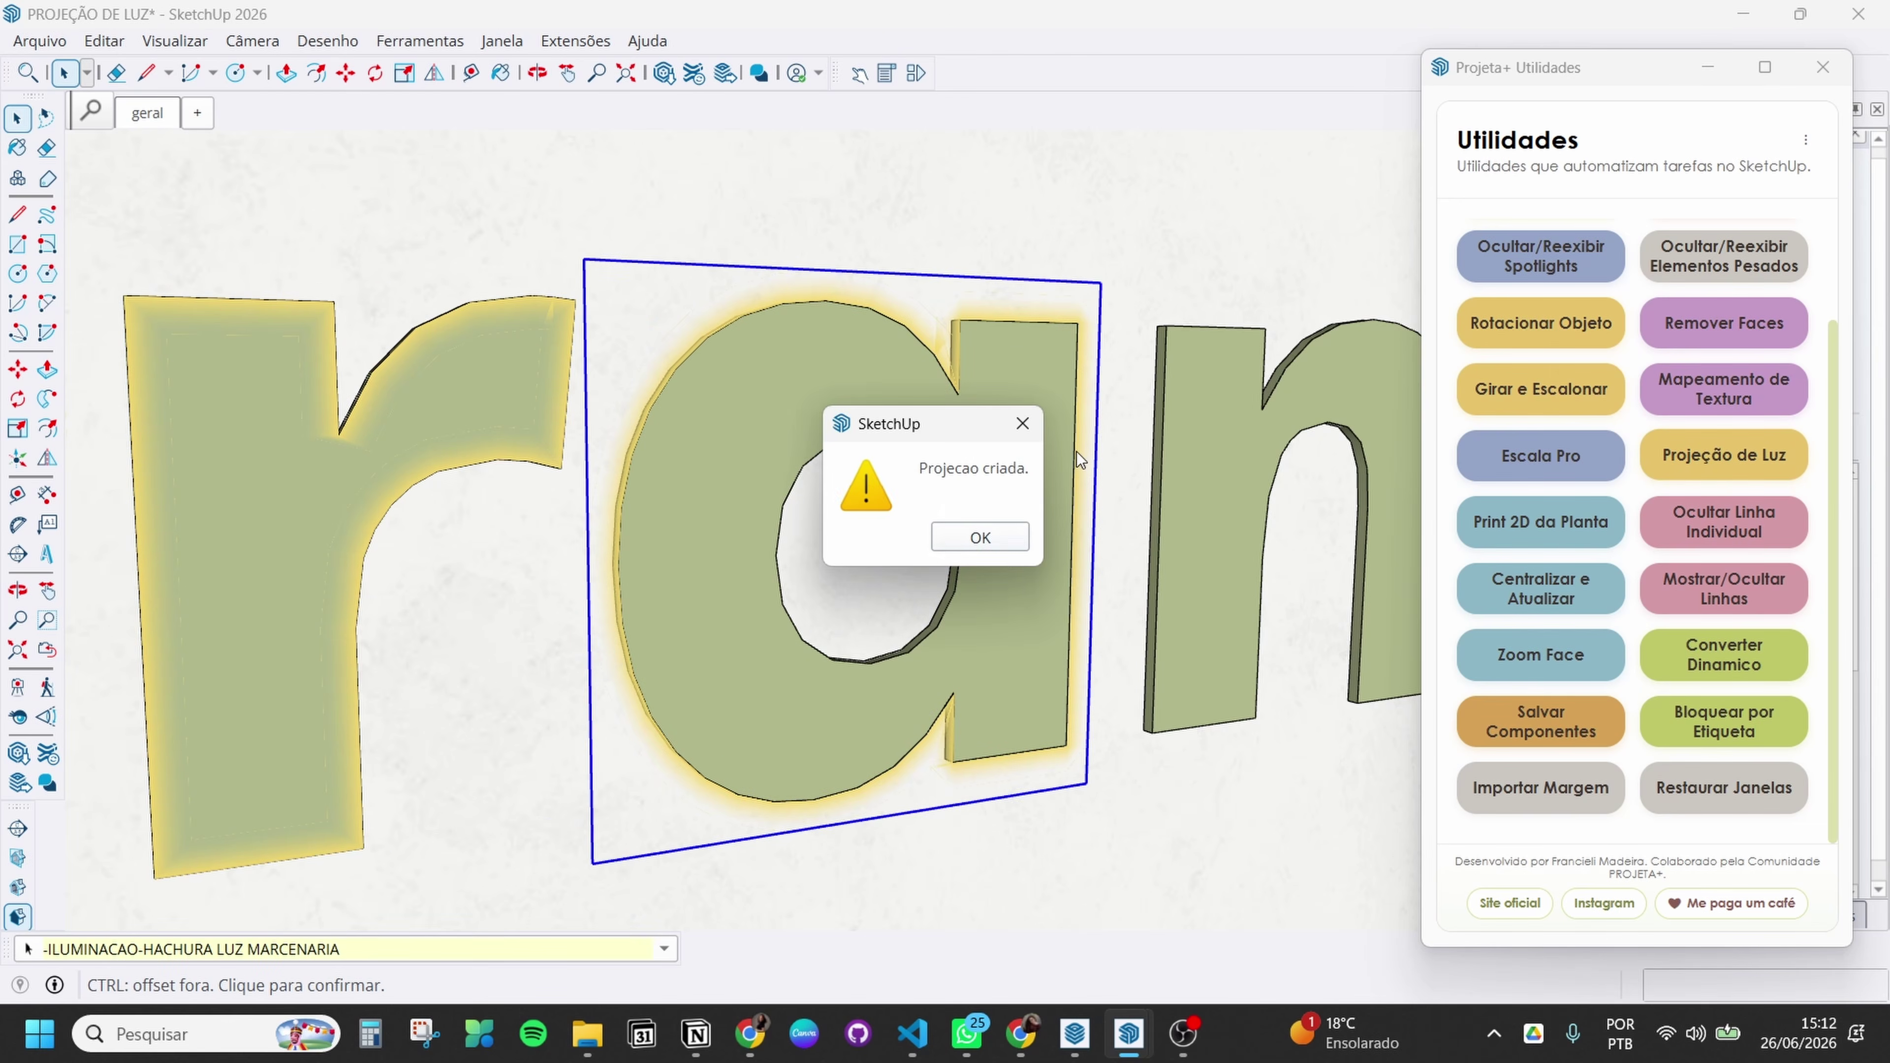
left_click(980, 537)
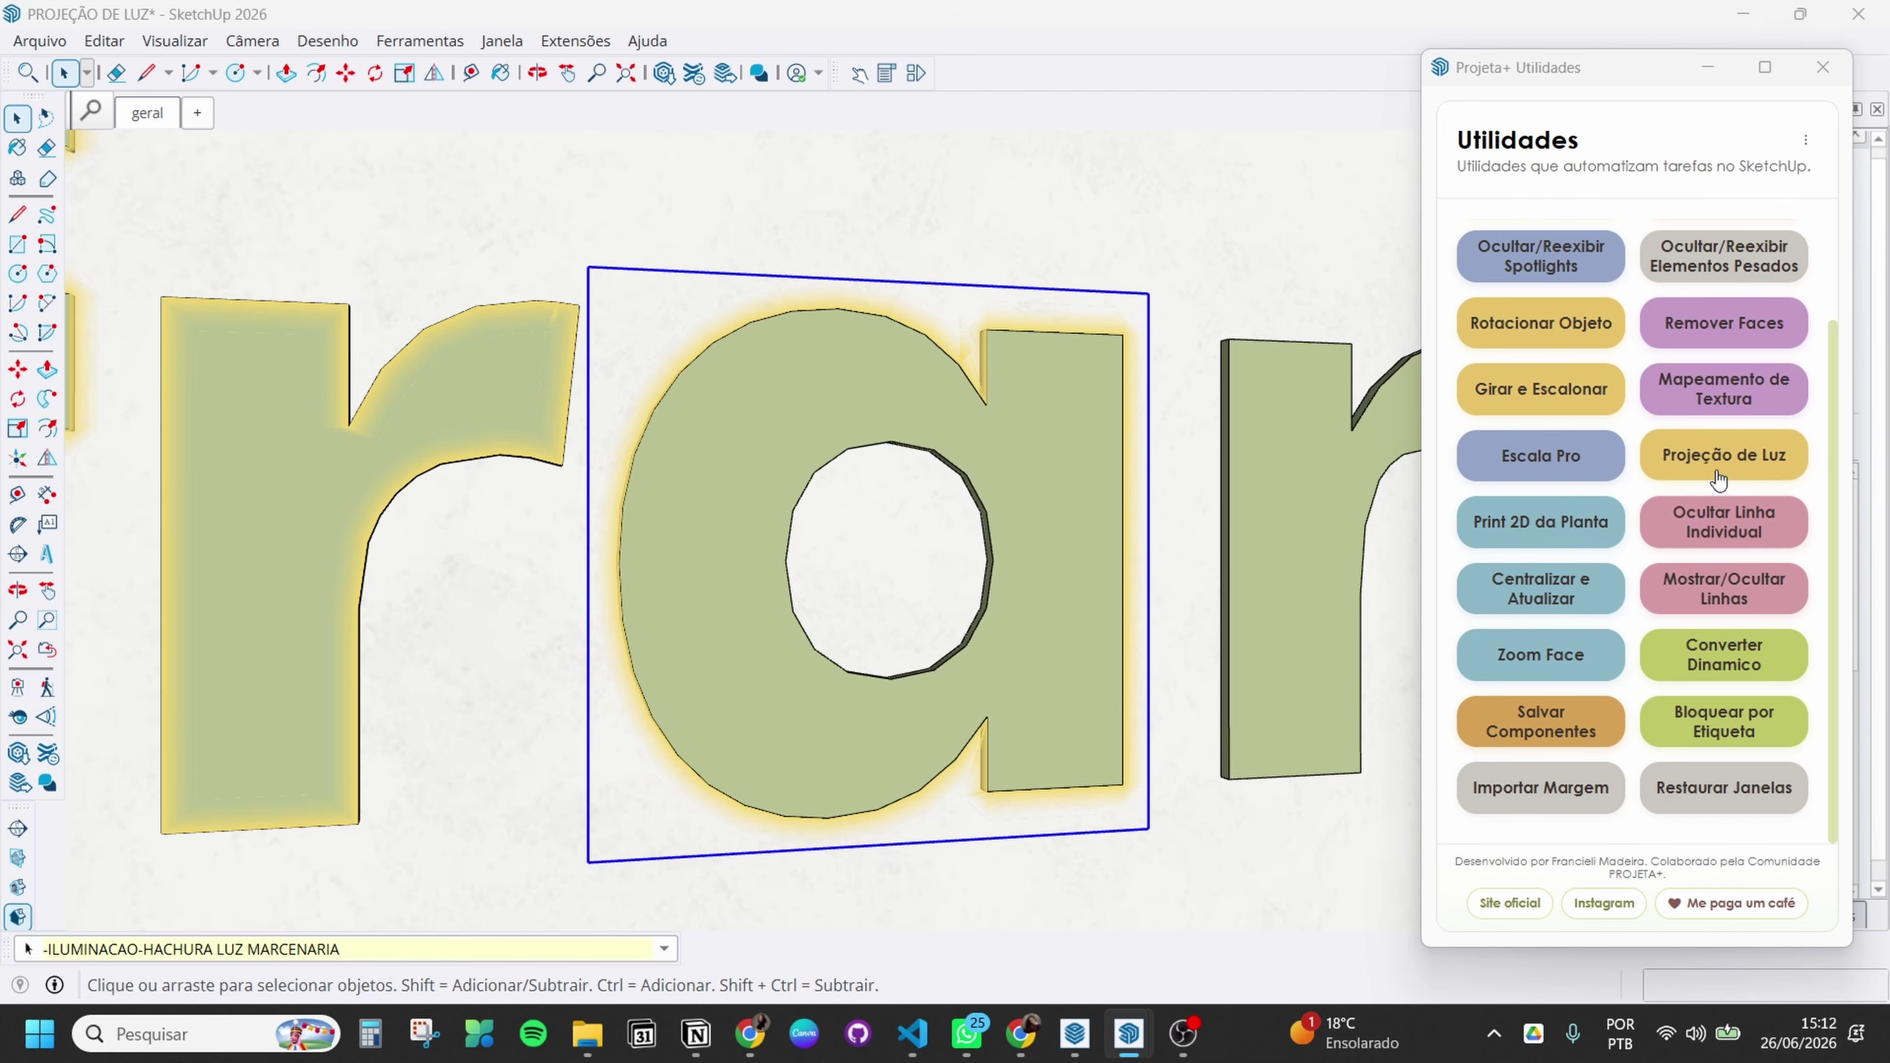
Create a Projeção de Luz inside the round hole of the letter a at 3000K
left_click(1723, 454)
left_click(967, 586)
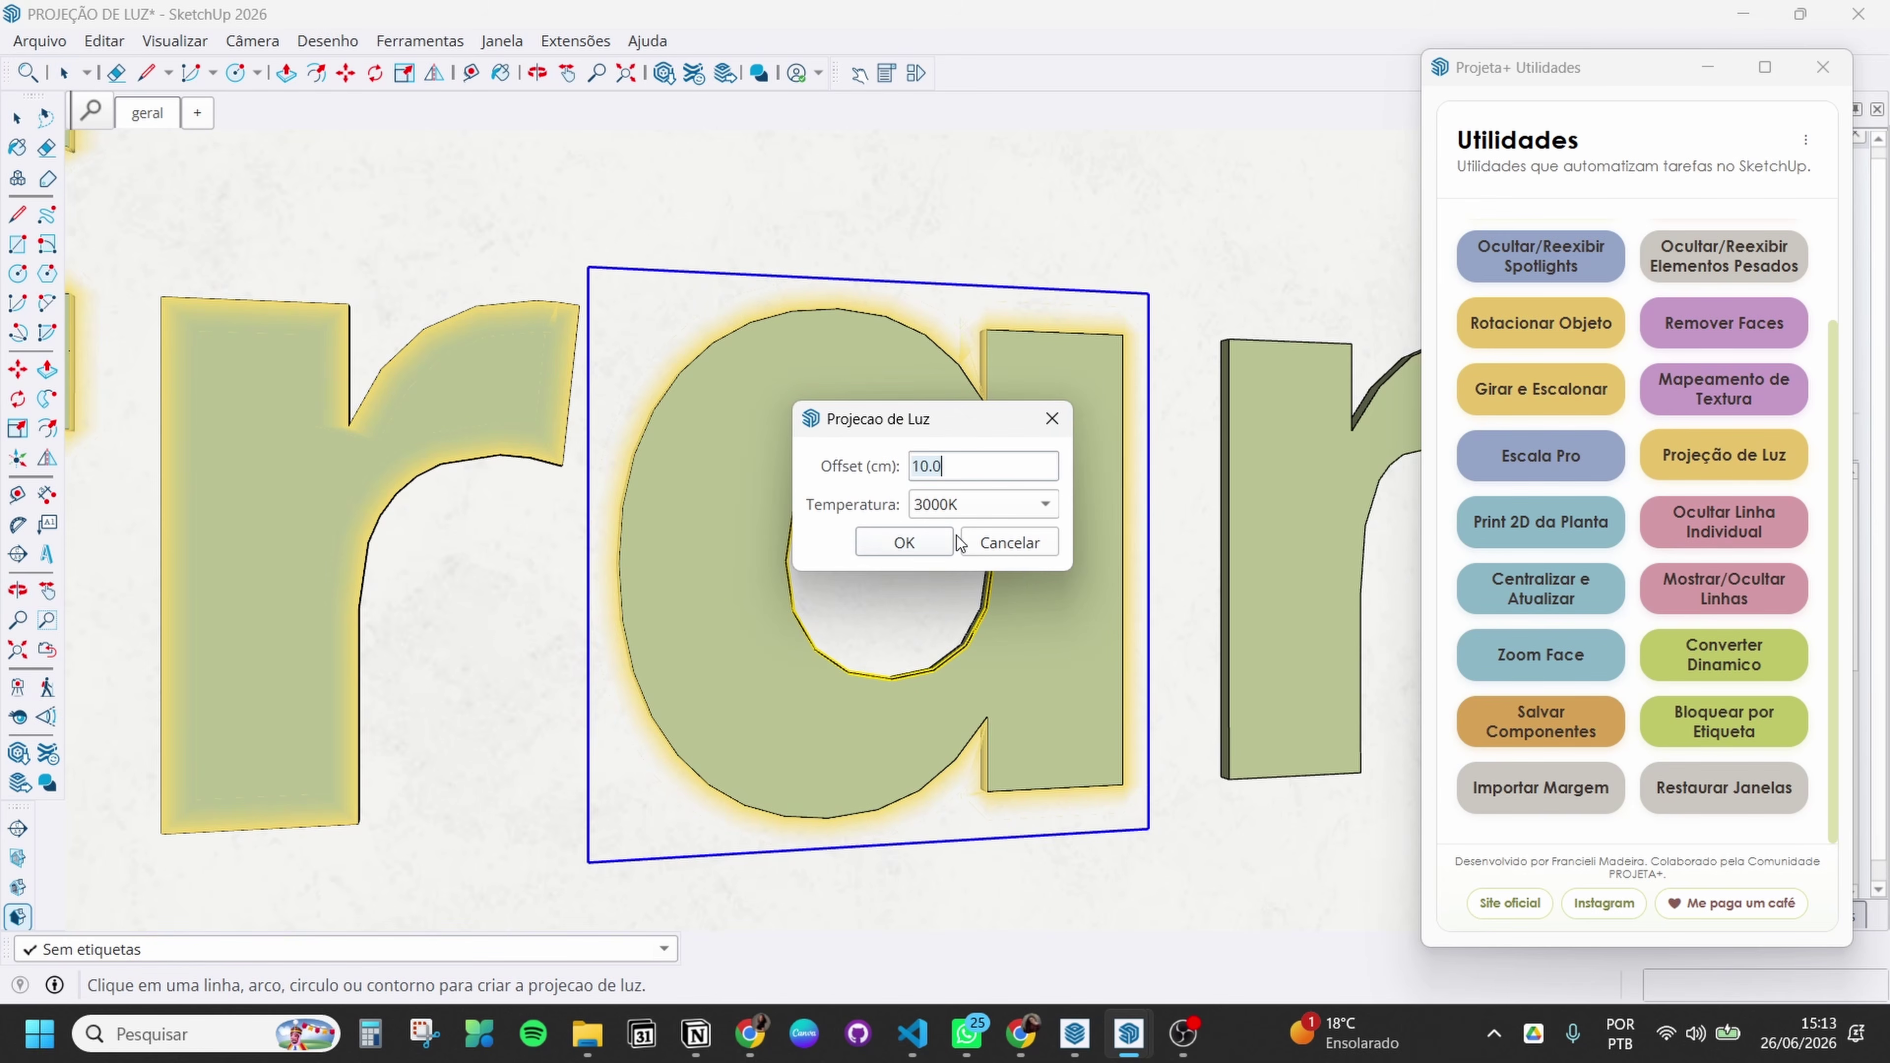
left_click(926, 542)
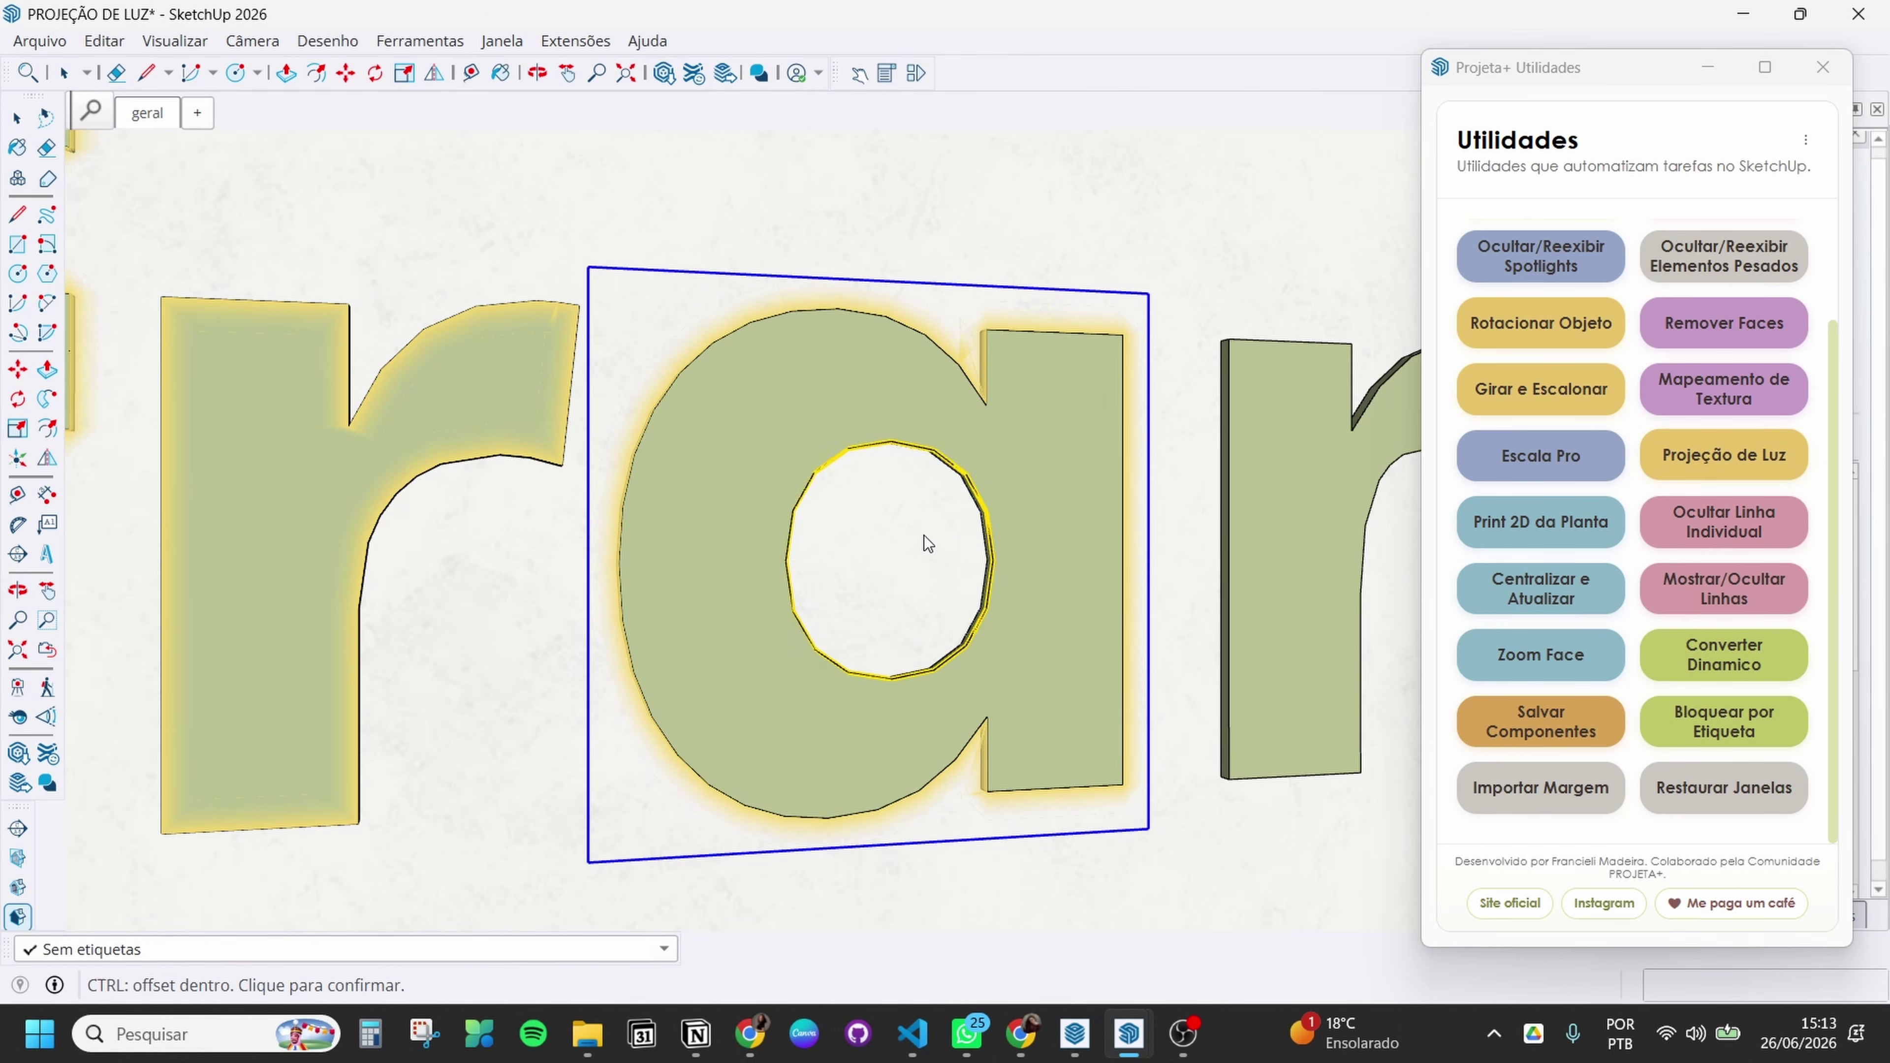
left_click(994, 511)
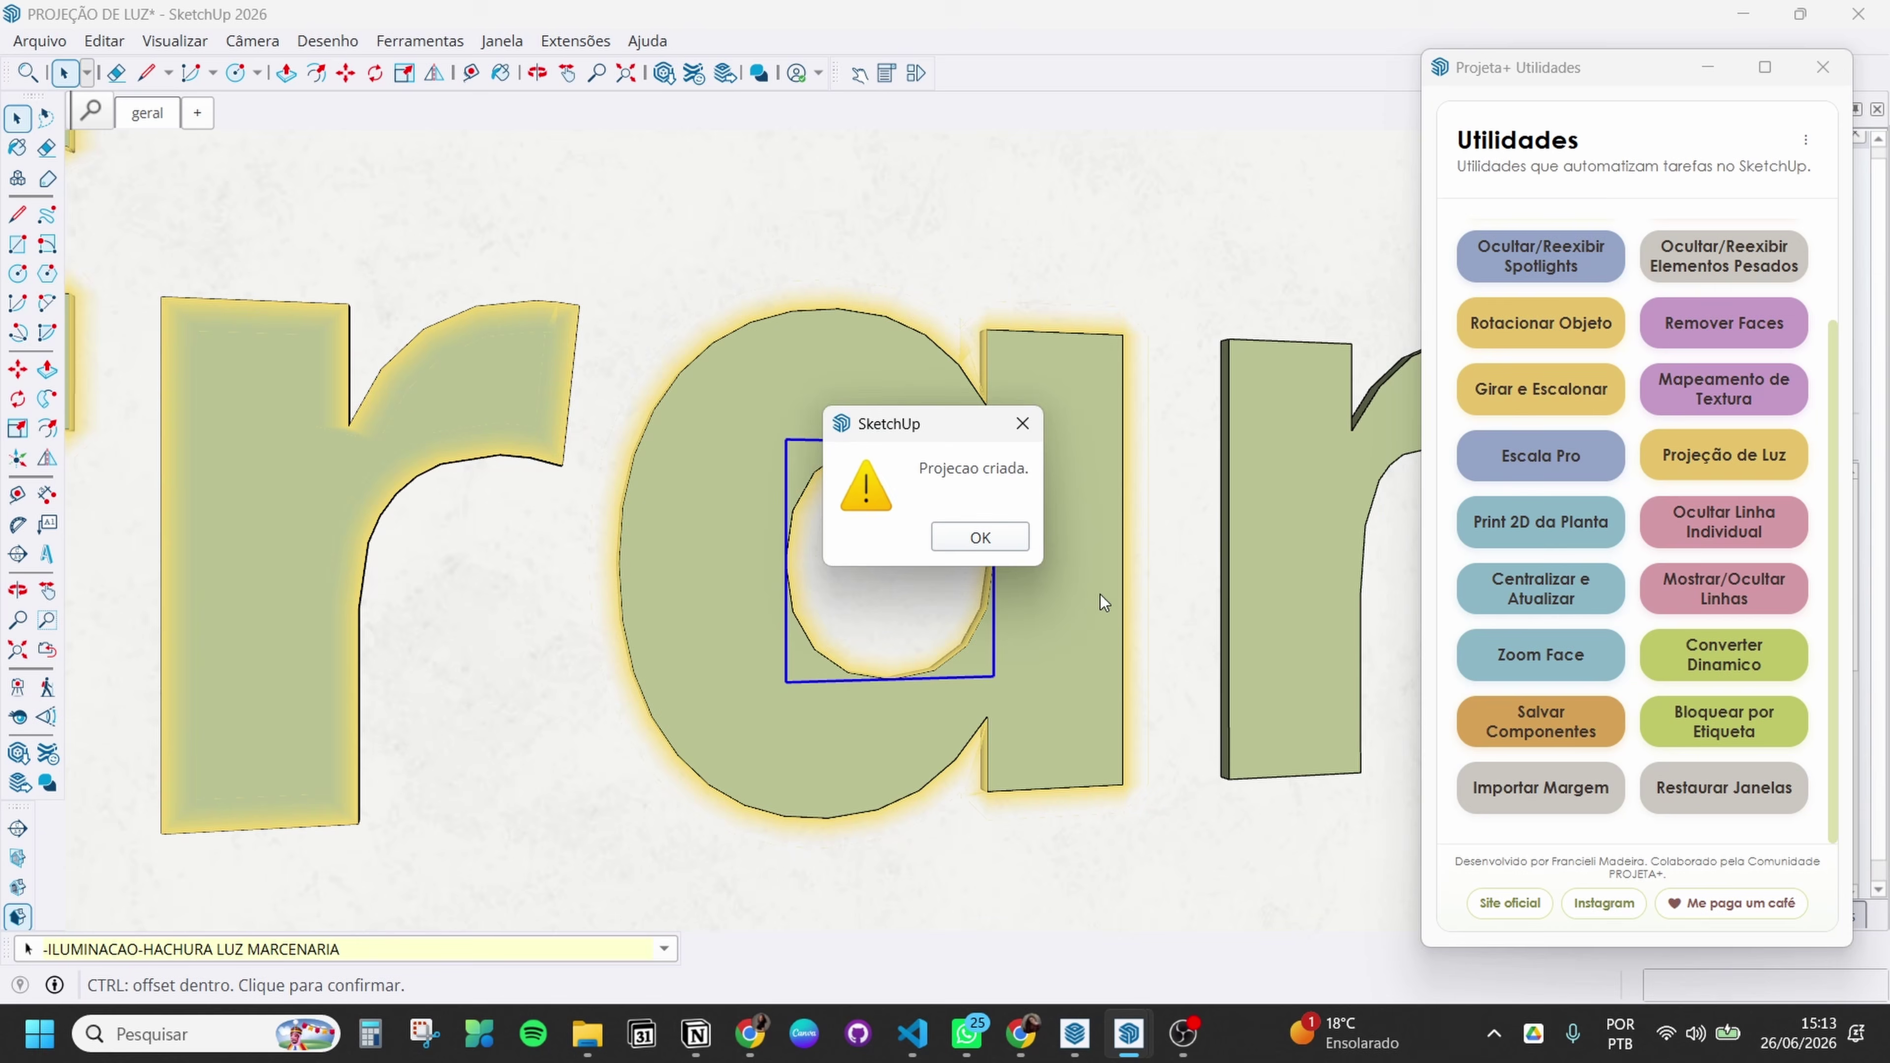
left_click(980, 538)
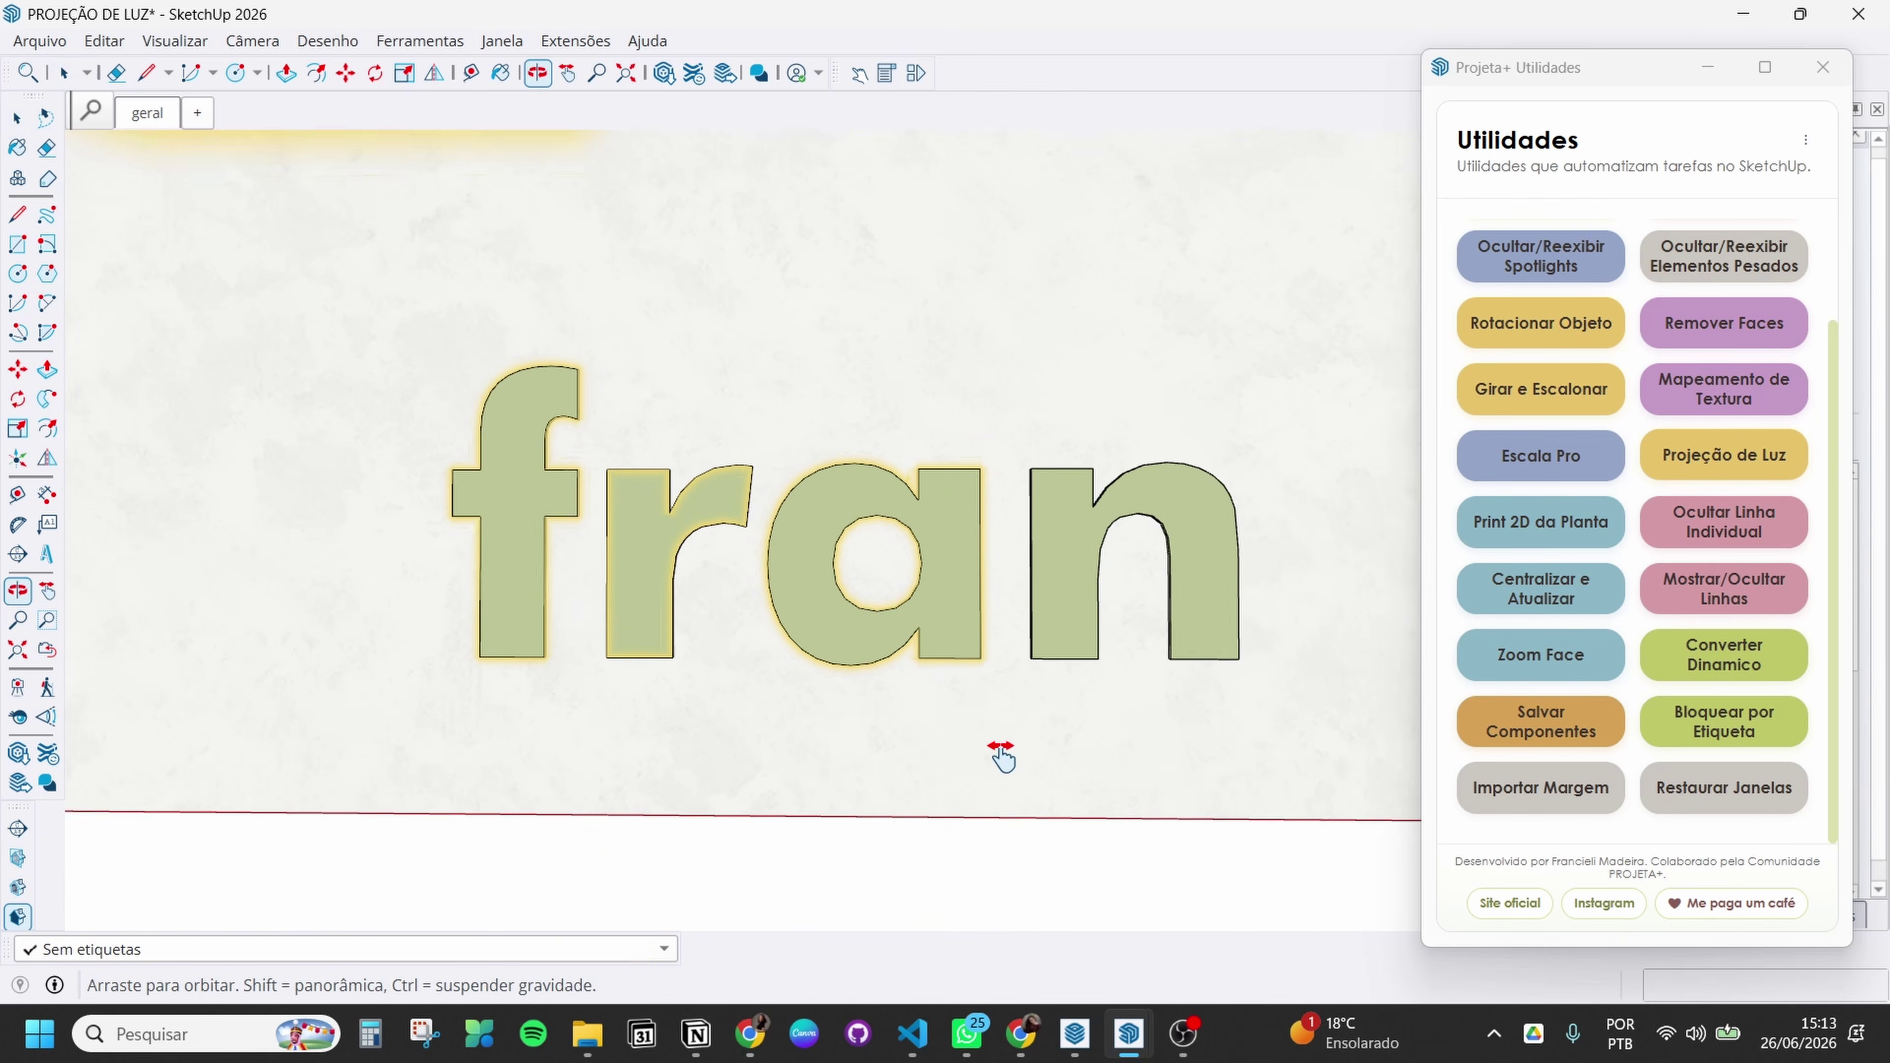
Create a Projeção de Luz outside the outline of the letter n with a 2 cm offset at 2700K
mouse_move(943, 538)
middle_mouse_down()
mouse_move(869, 566)
mouse_move(1016, 575)
mouse_move(938, 569)
middle_mouse_up()
scroll(1016, 575, "down", 2)
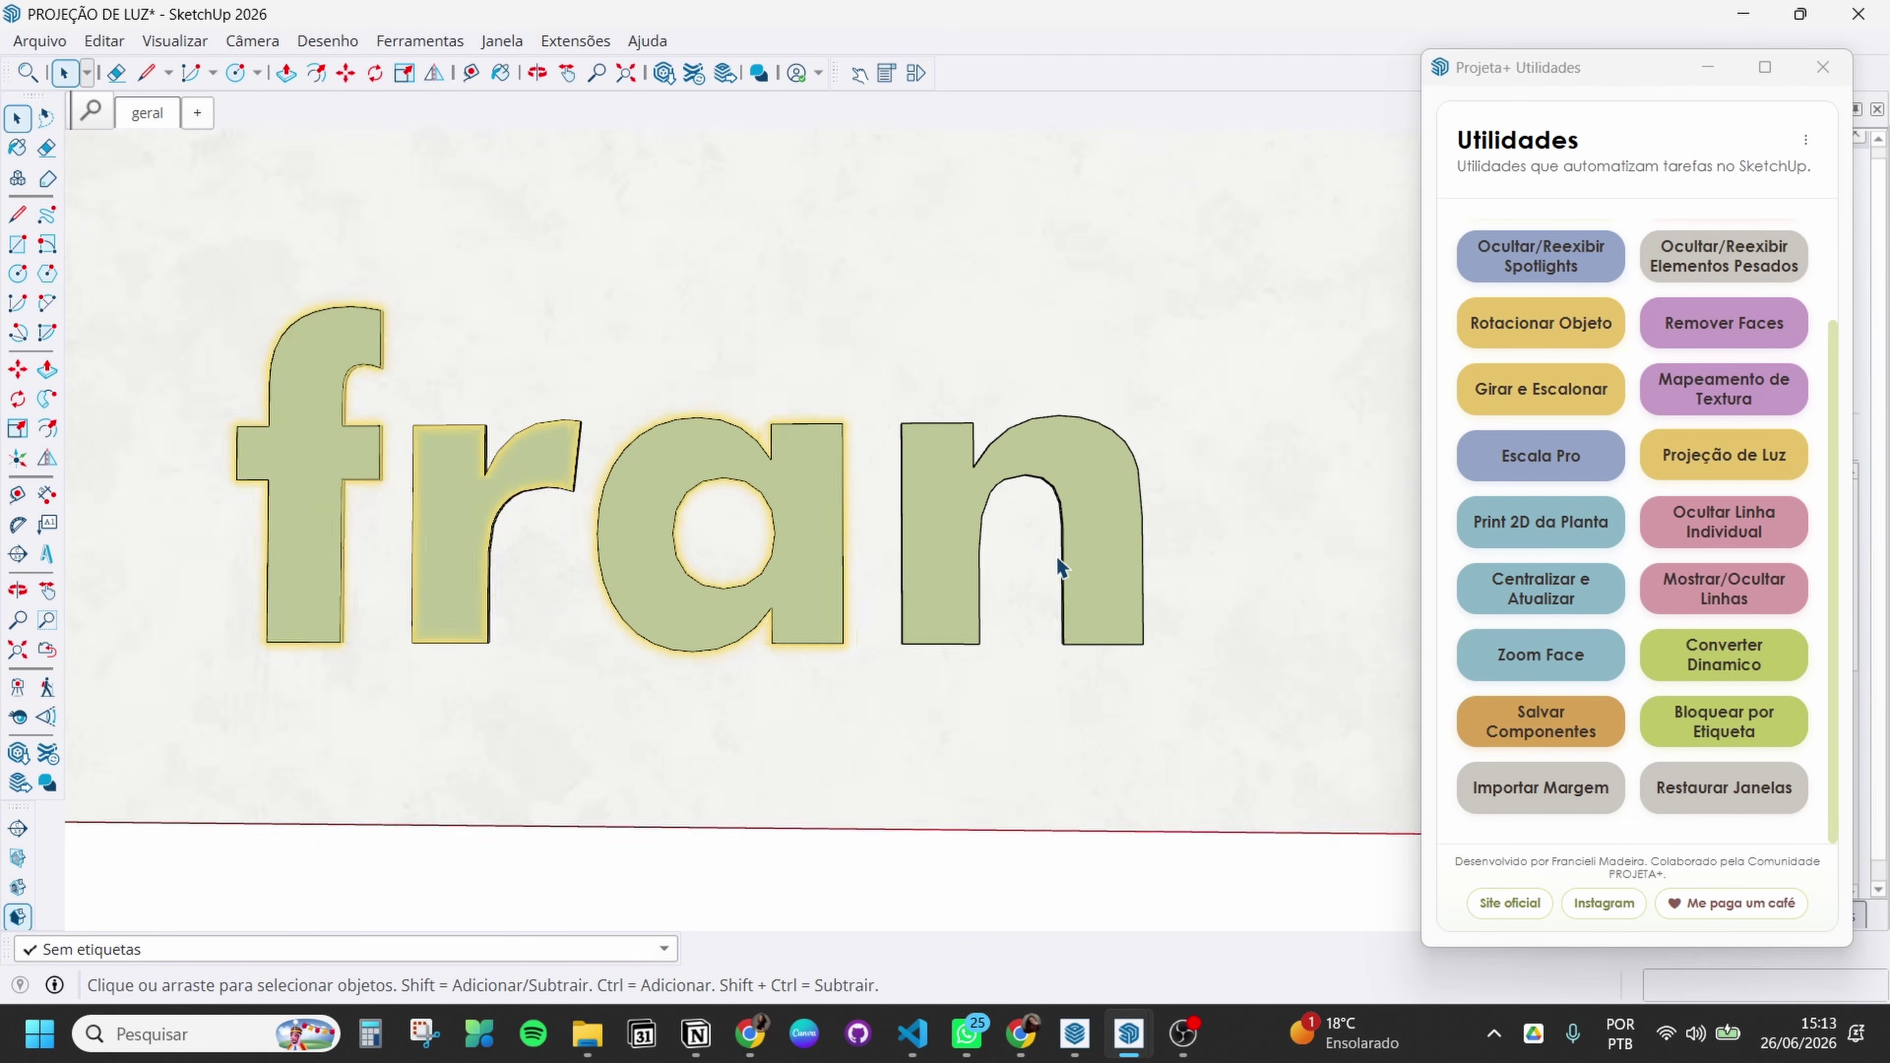
scroll(1059, 564, "up", 4)
middle_click_drag(1170, 558, 1188, 557)
left_click(1758, 458)
left_click(951, 583)
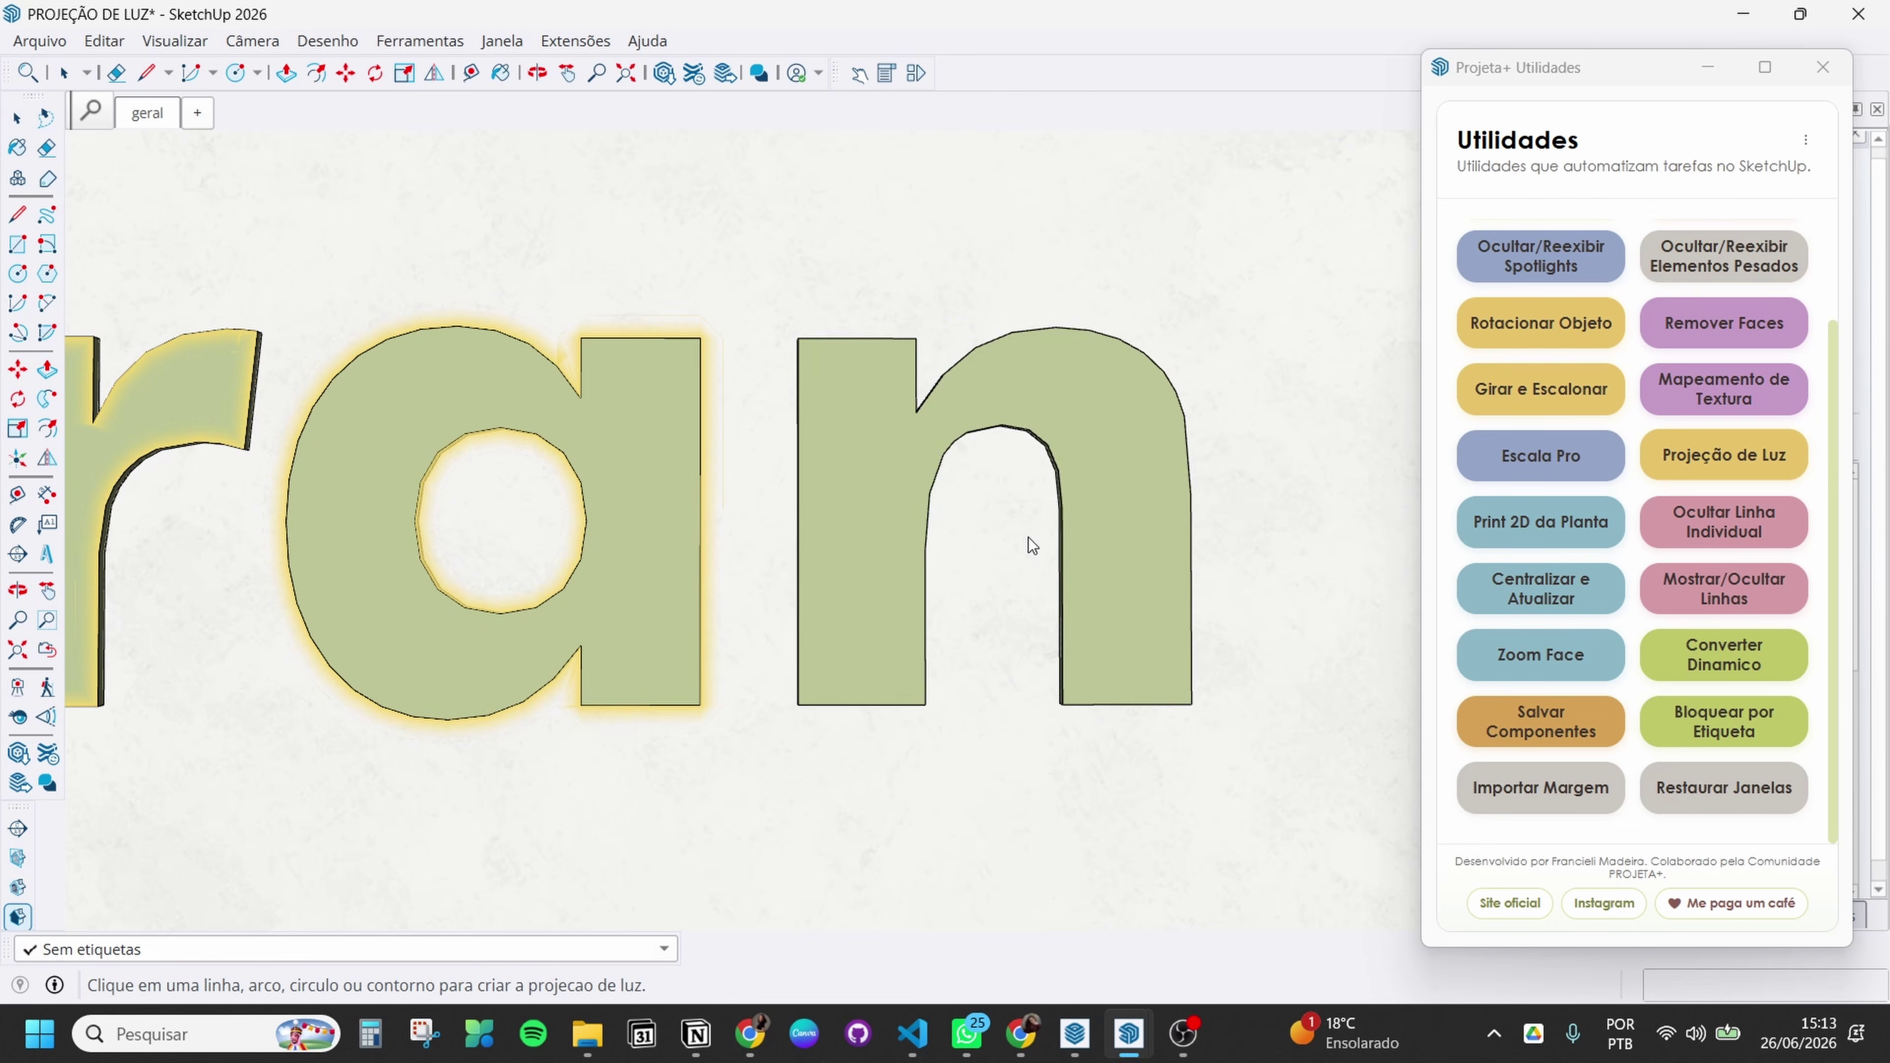
left_click(1063, 475)
type("2")
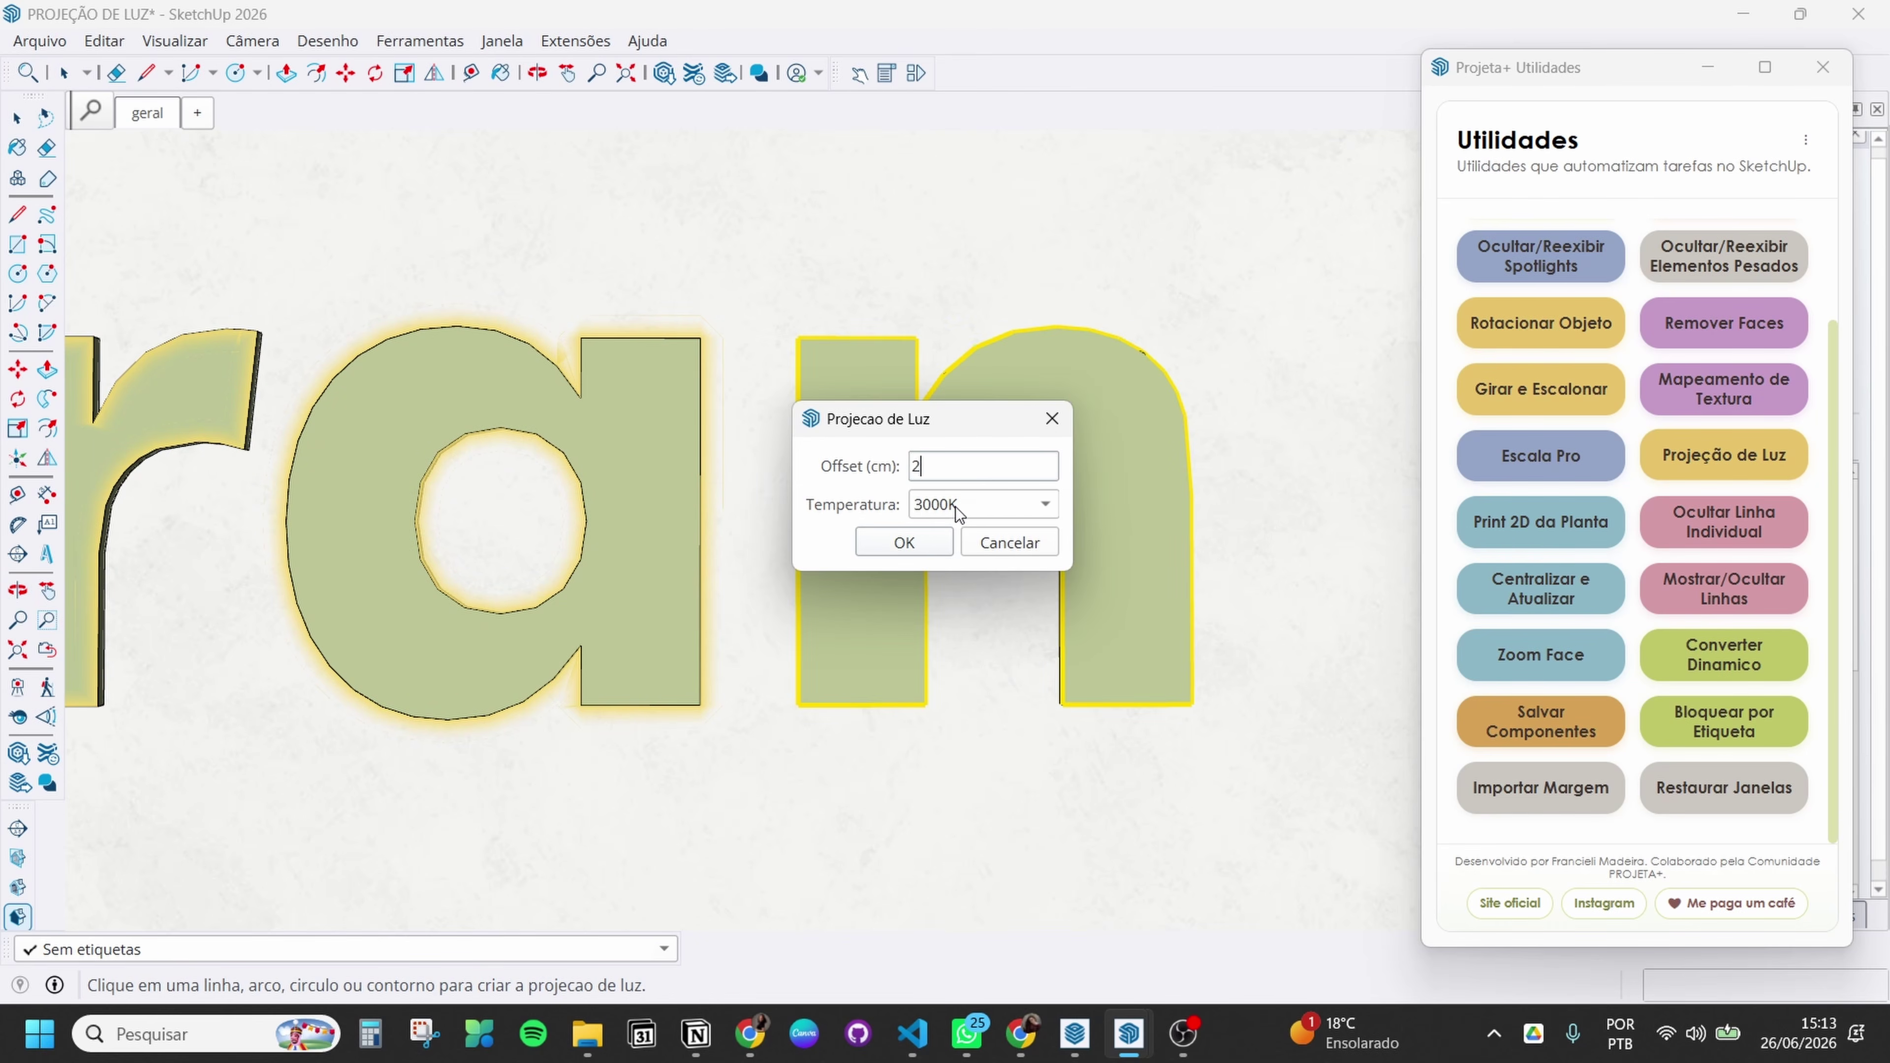
left_click(965, 506)
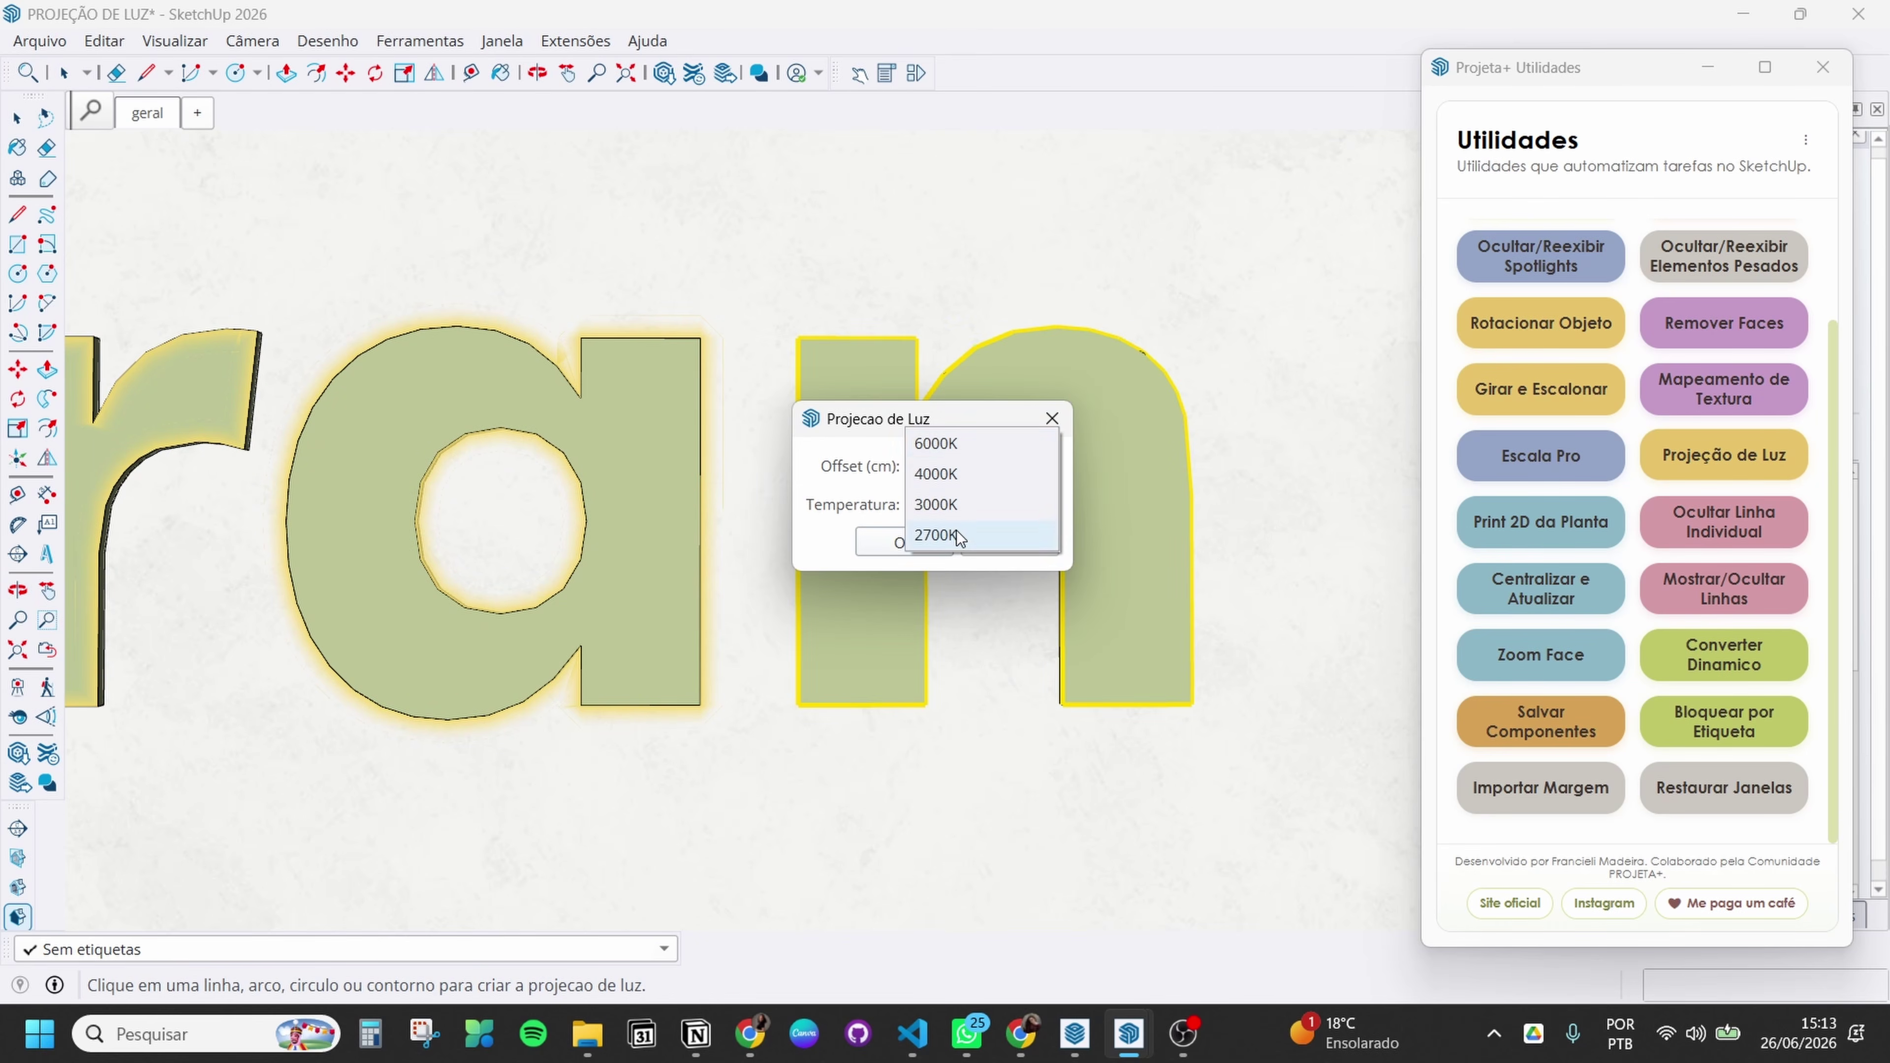
left_click(935, 532)
left_click(915, 543)
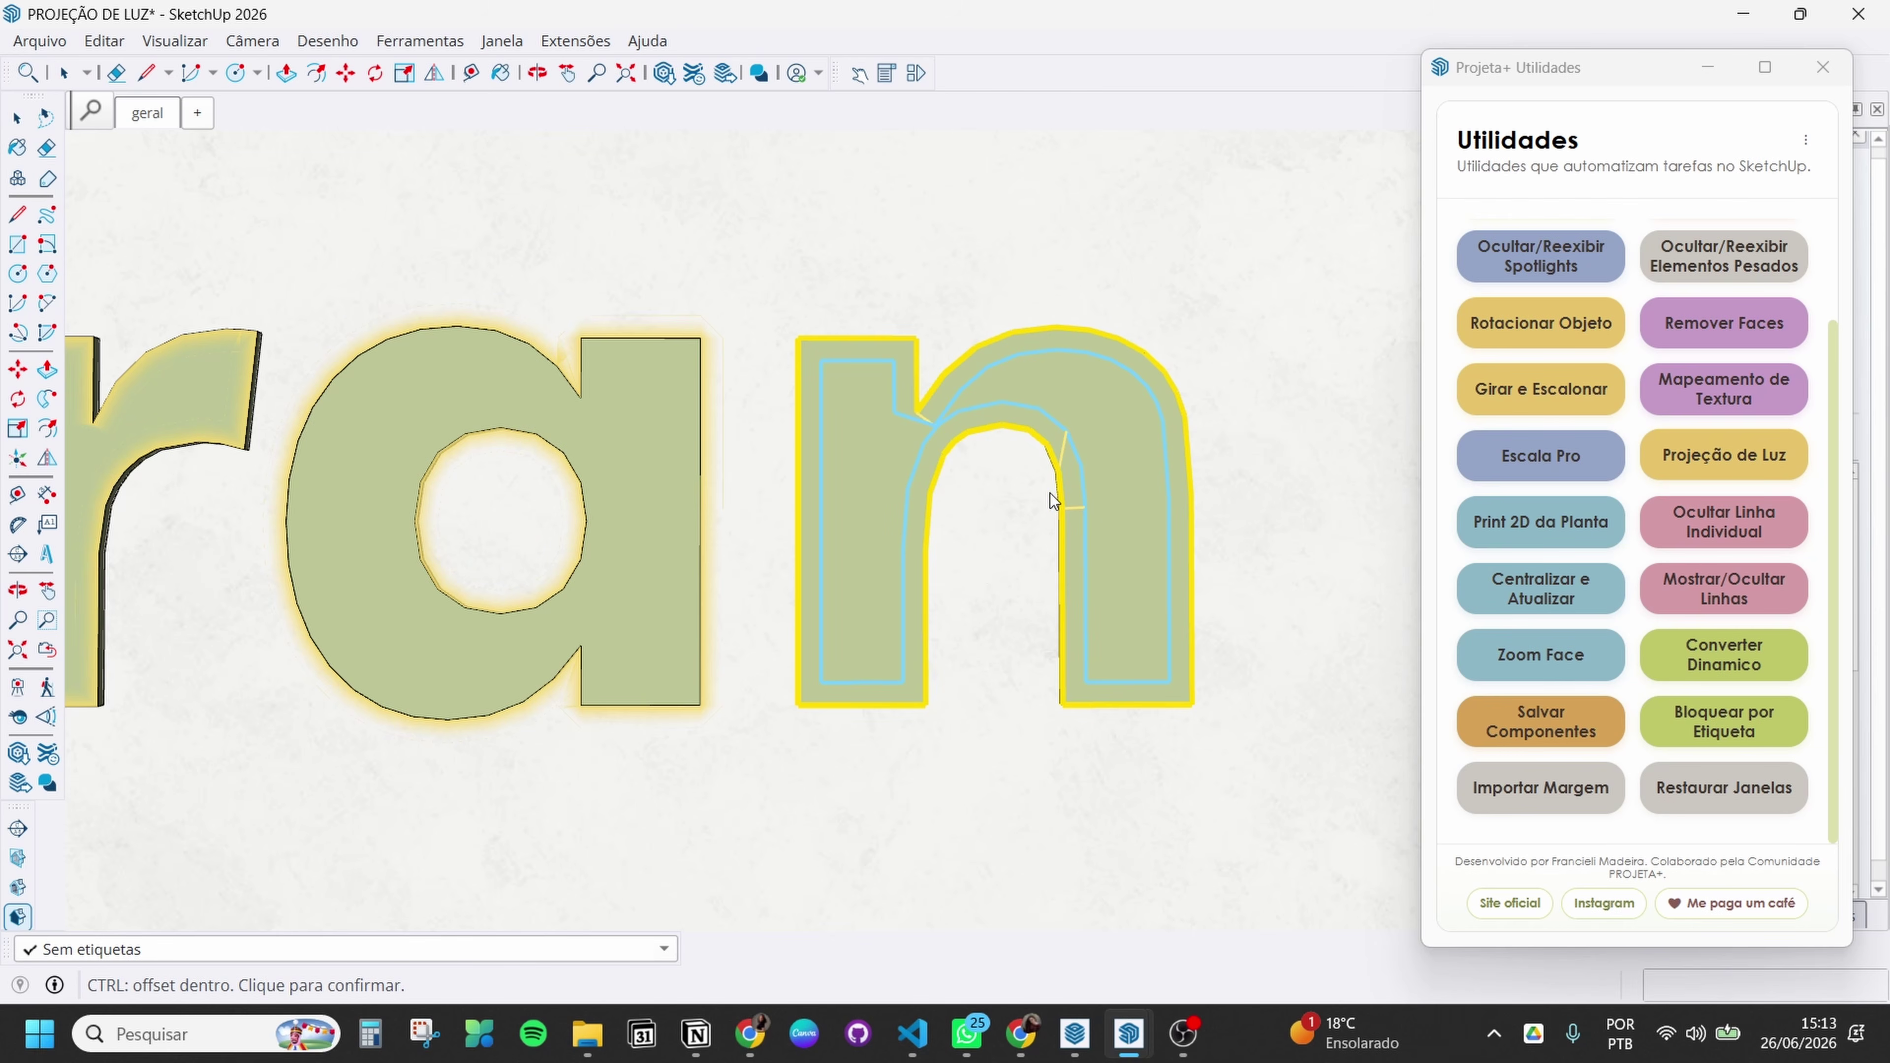
key("ctrl")
left_click(1193, 512)
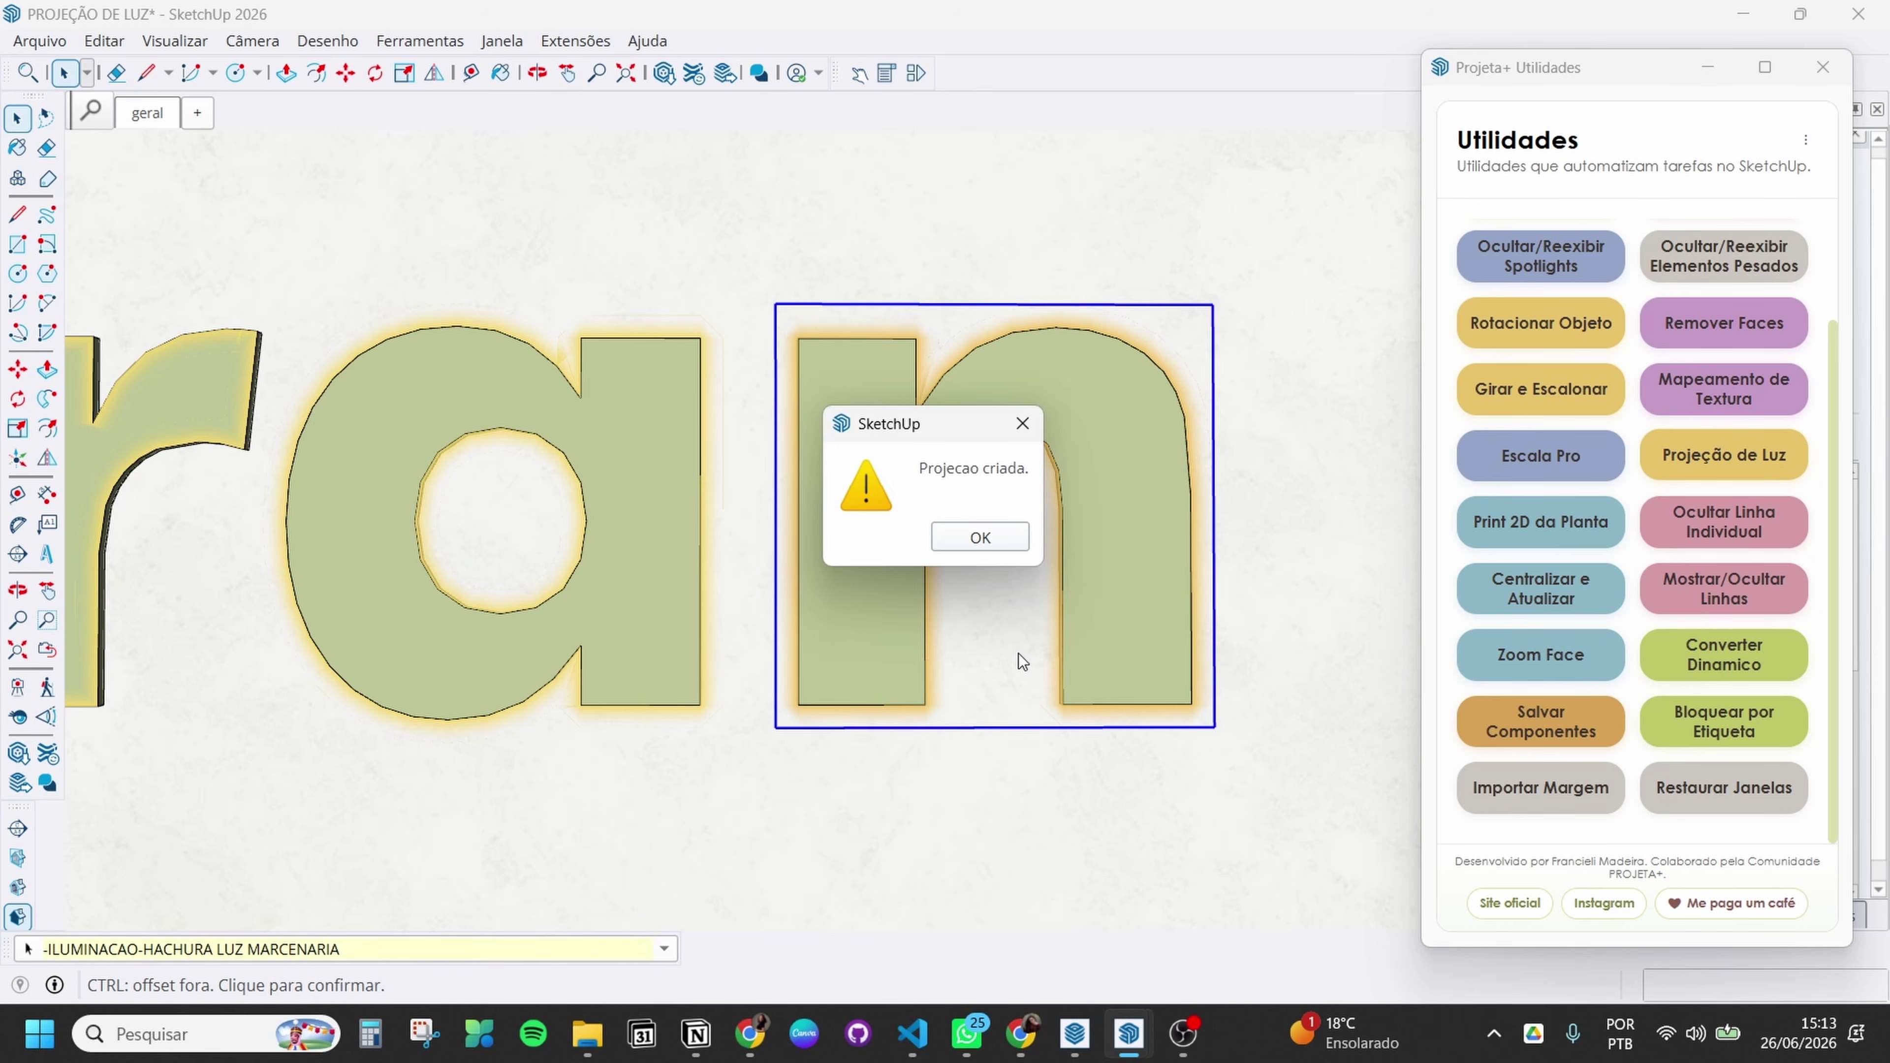
left_click(981, 537)
Compare the glow colours of the letters a and n, and review the light projections along the whole wall
scroll(768, 321, "up", 3)
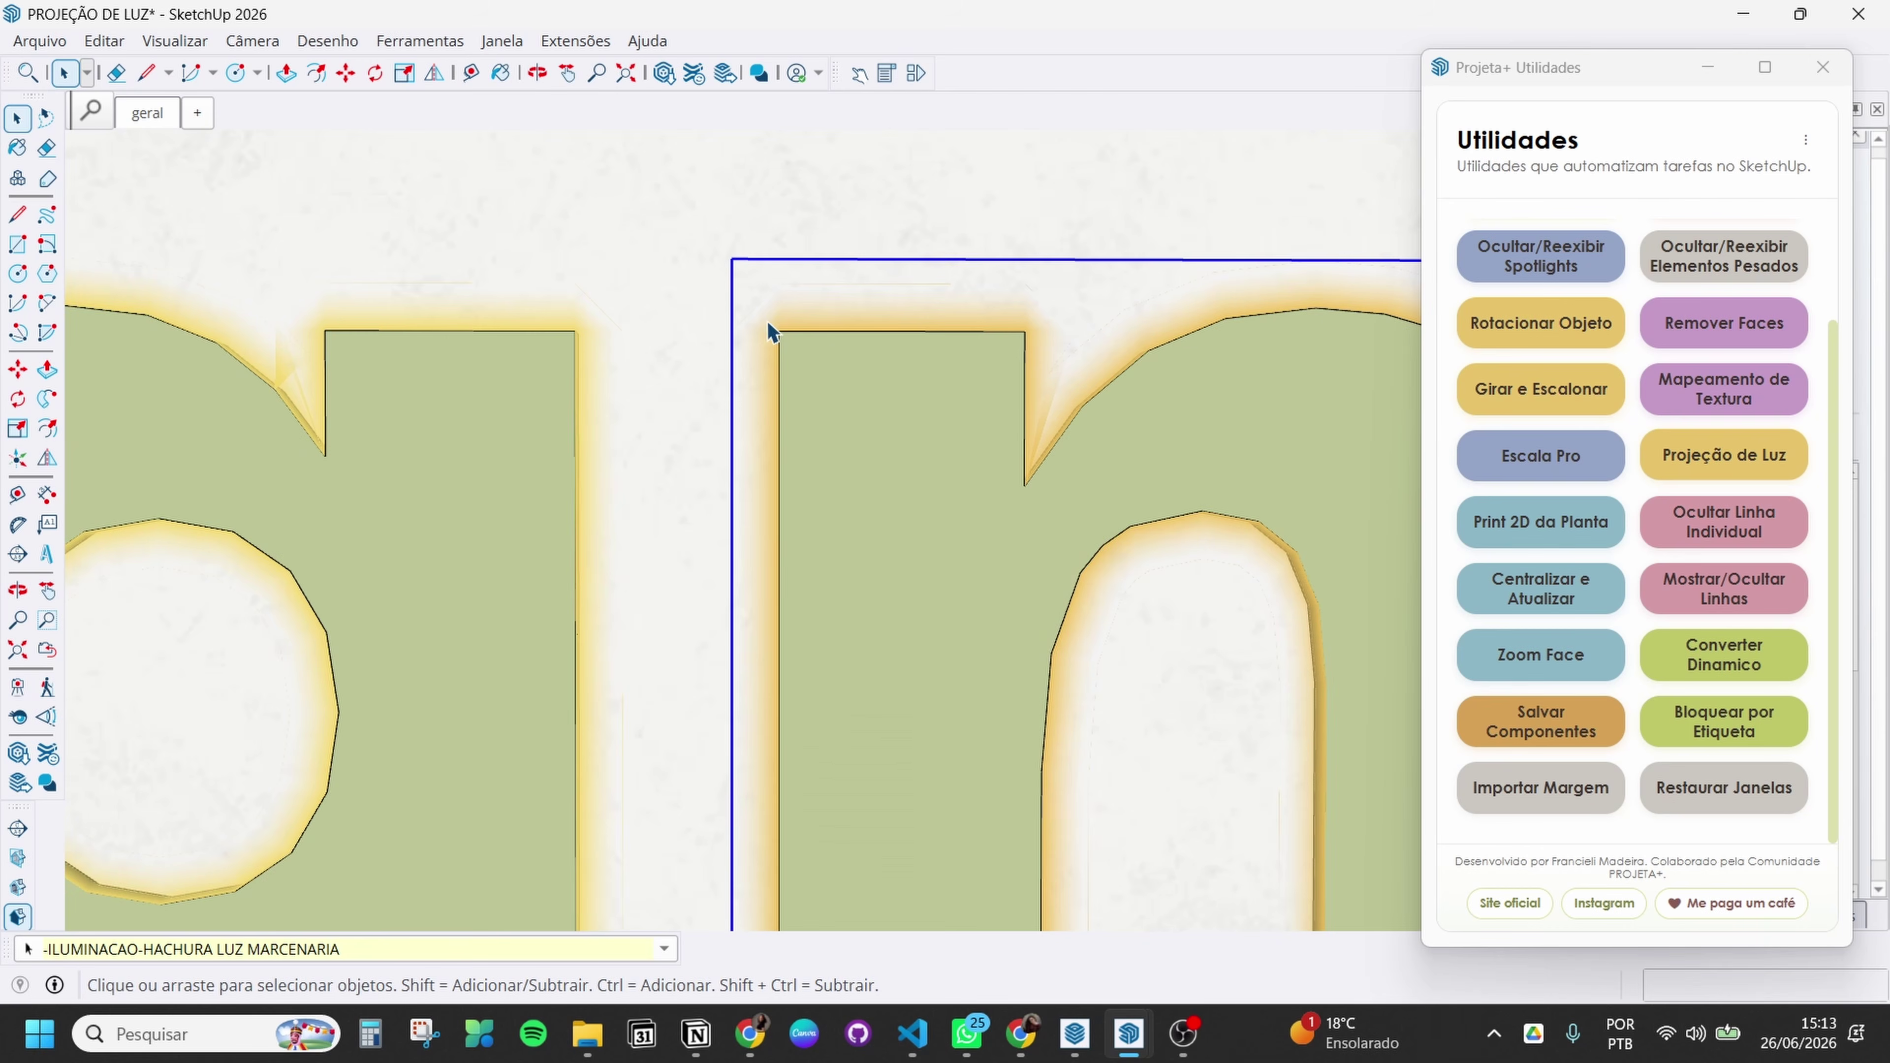
scroll(759, 406, "down", 2)
scroll(759, 407, "down", 3)
middle_click_drag(832, 498, 1089, 642)
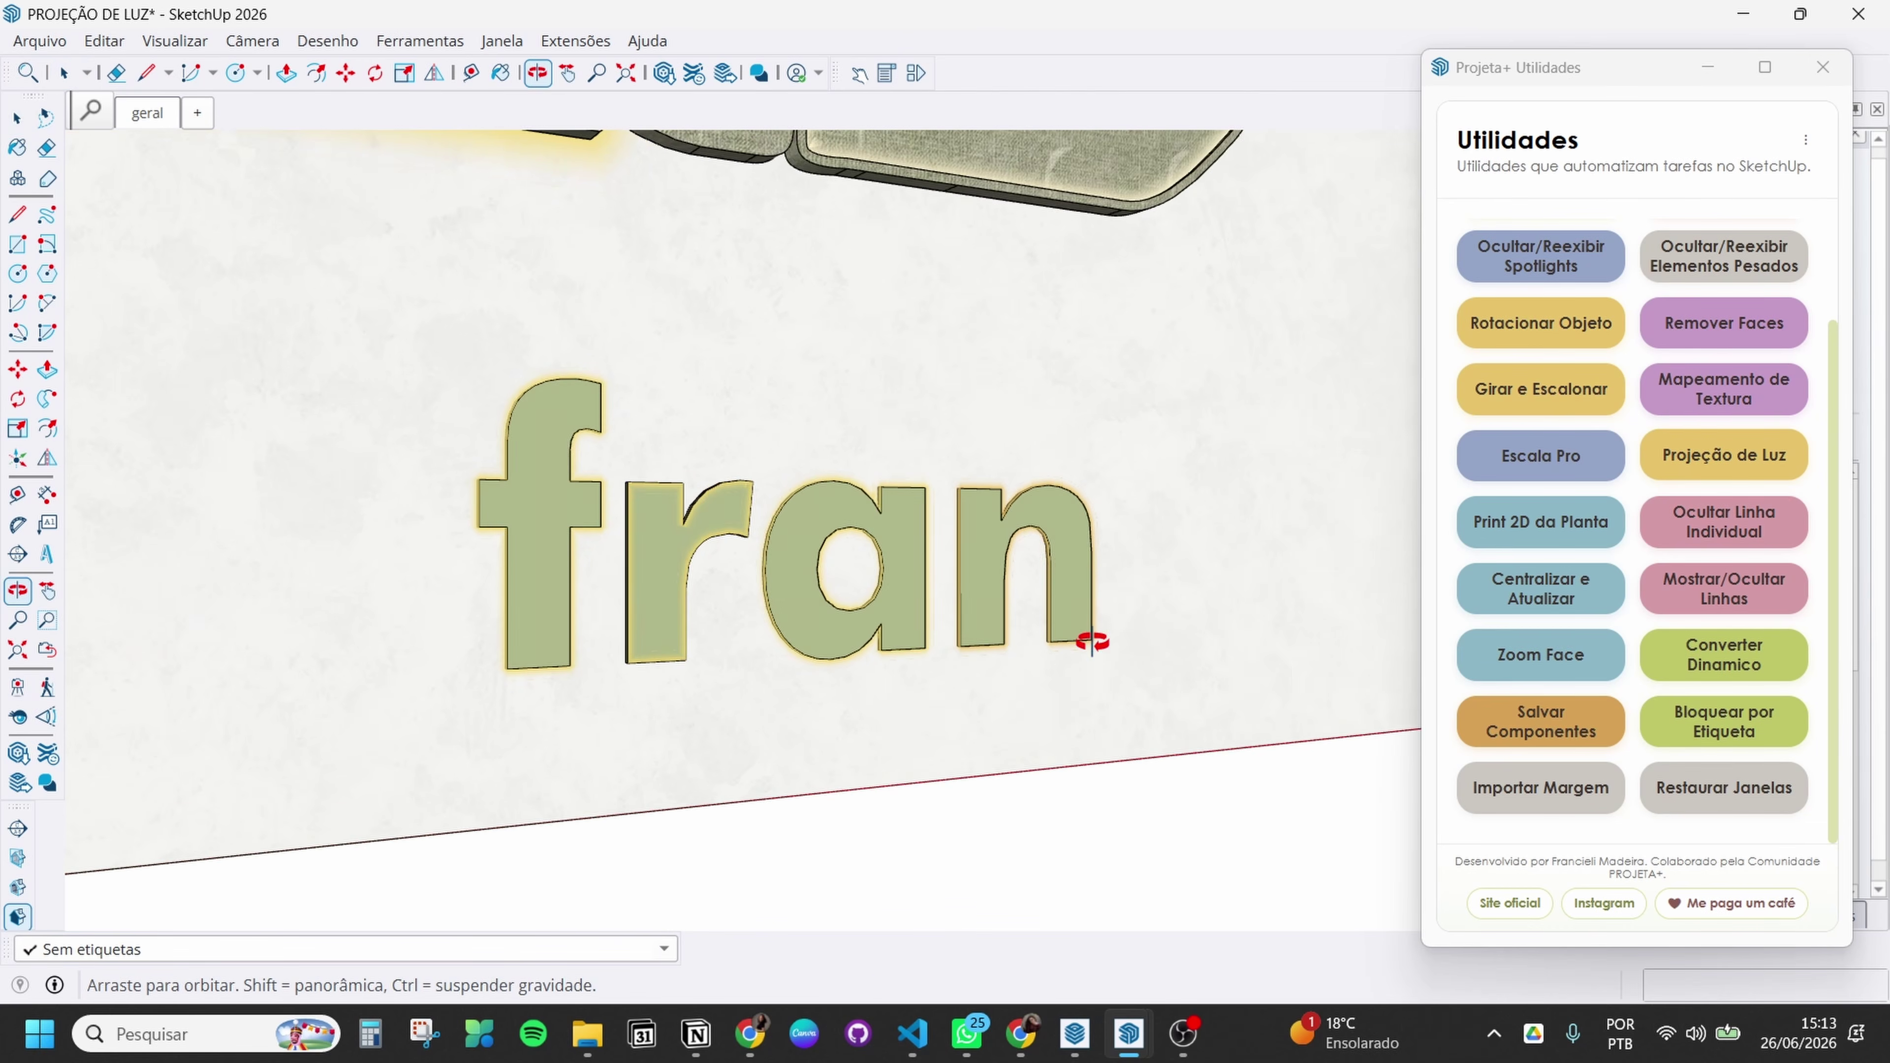
scroll(716, 629, "down", 5)
scroll(873, 578, "down", 2)
middle_click_drag(882, 591, 1124, 616)
scroll(1117, 612, "down", 3)
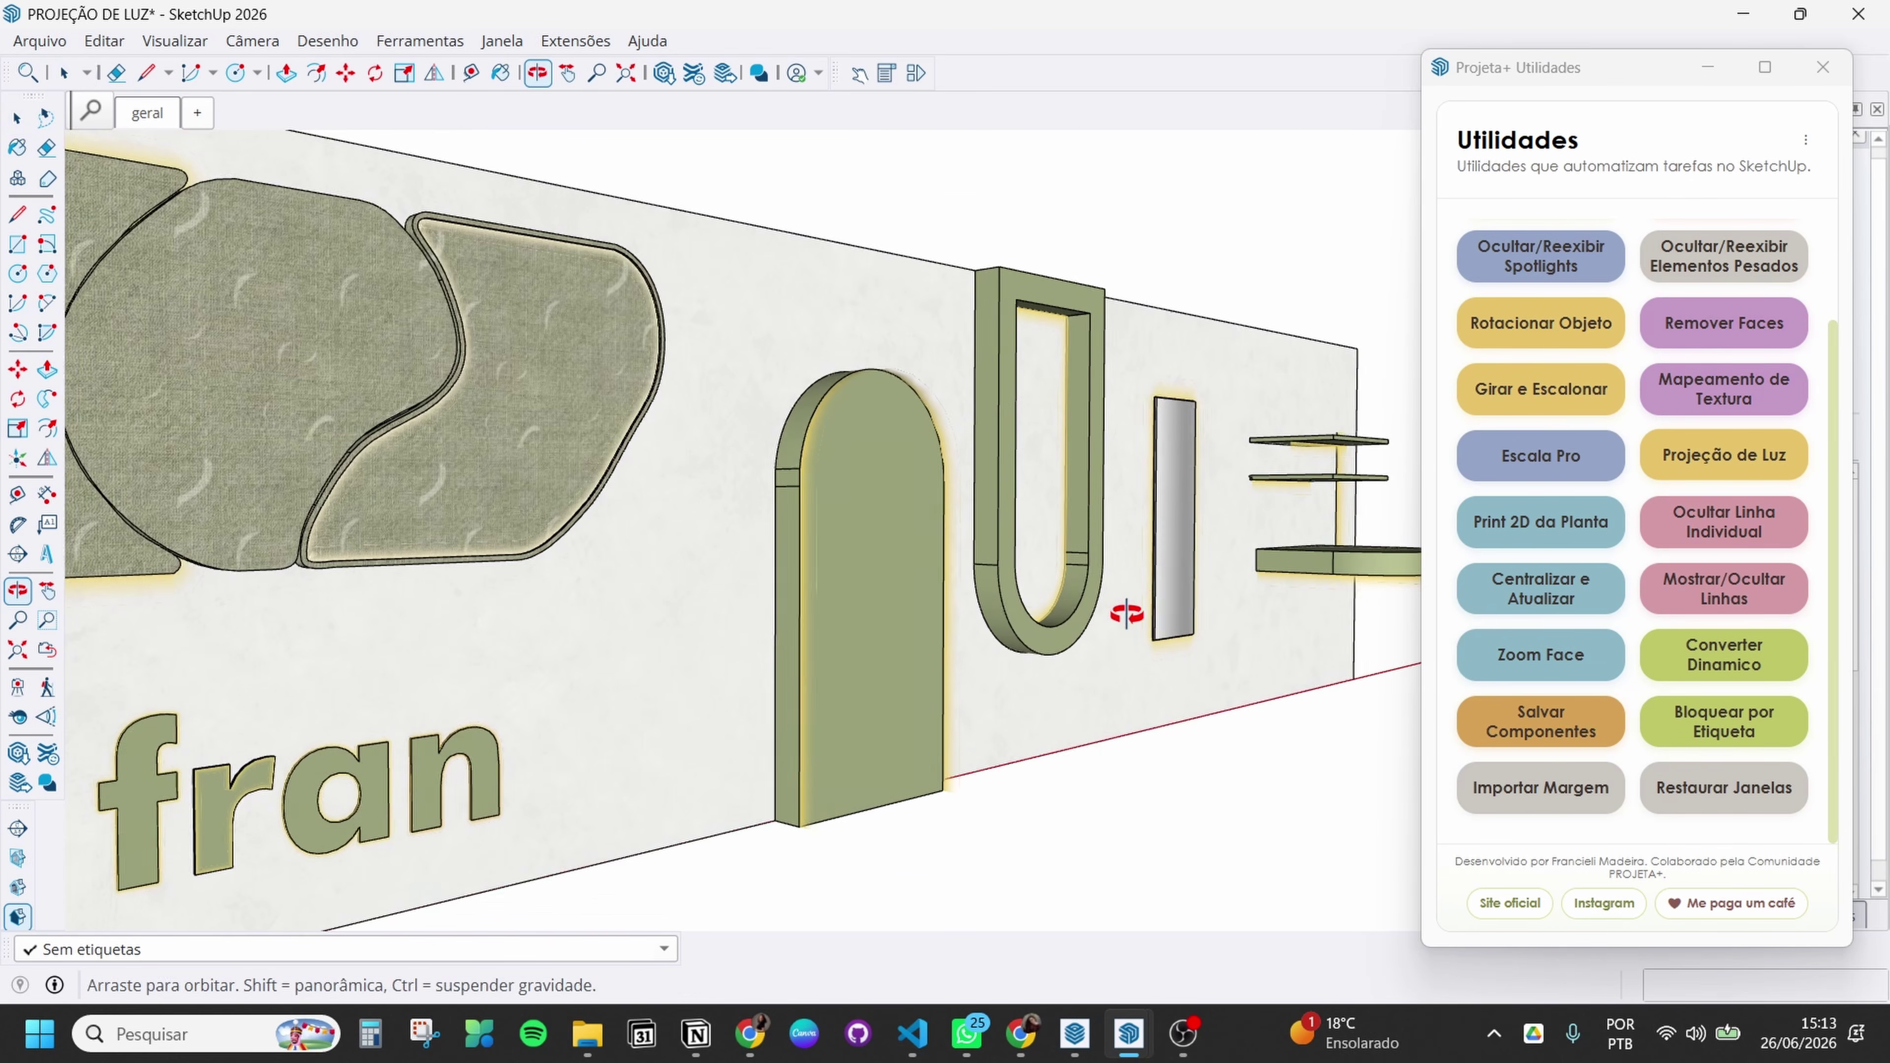
scroll(1116, 619, "down", 3)
mouse_move(745, 659)
middle_mouse_down()
mouse_move(928, 592)
mouse_move(893, 584)
mouse_move(923, 570)
middle_mouse_up()
scroll(830, 645, "down", 2)
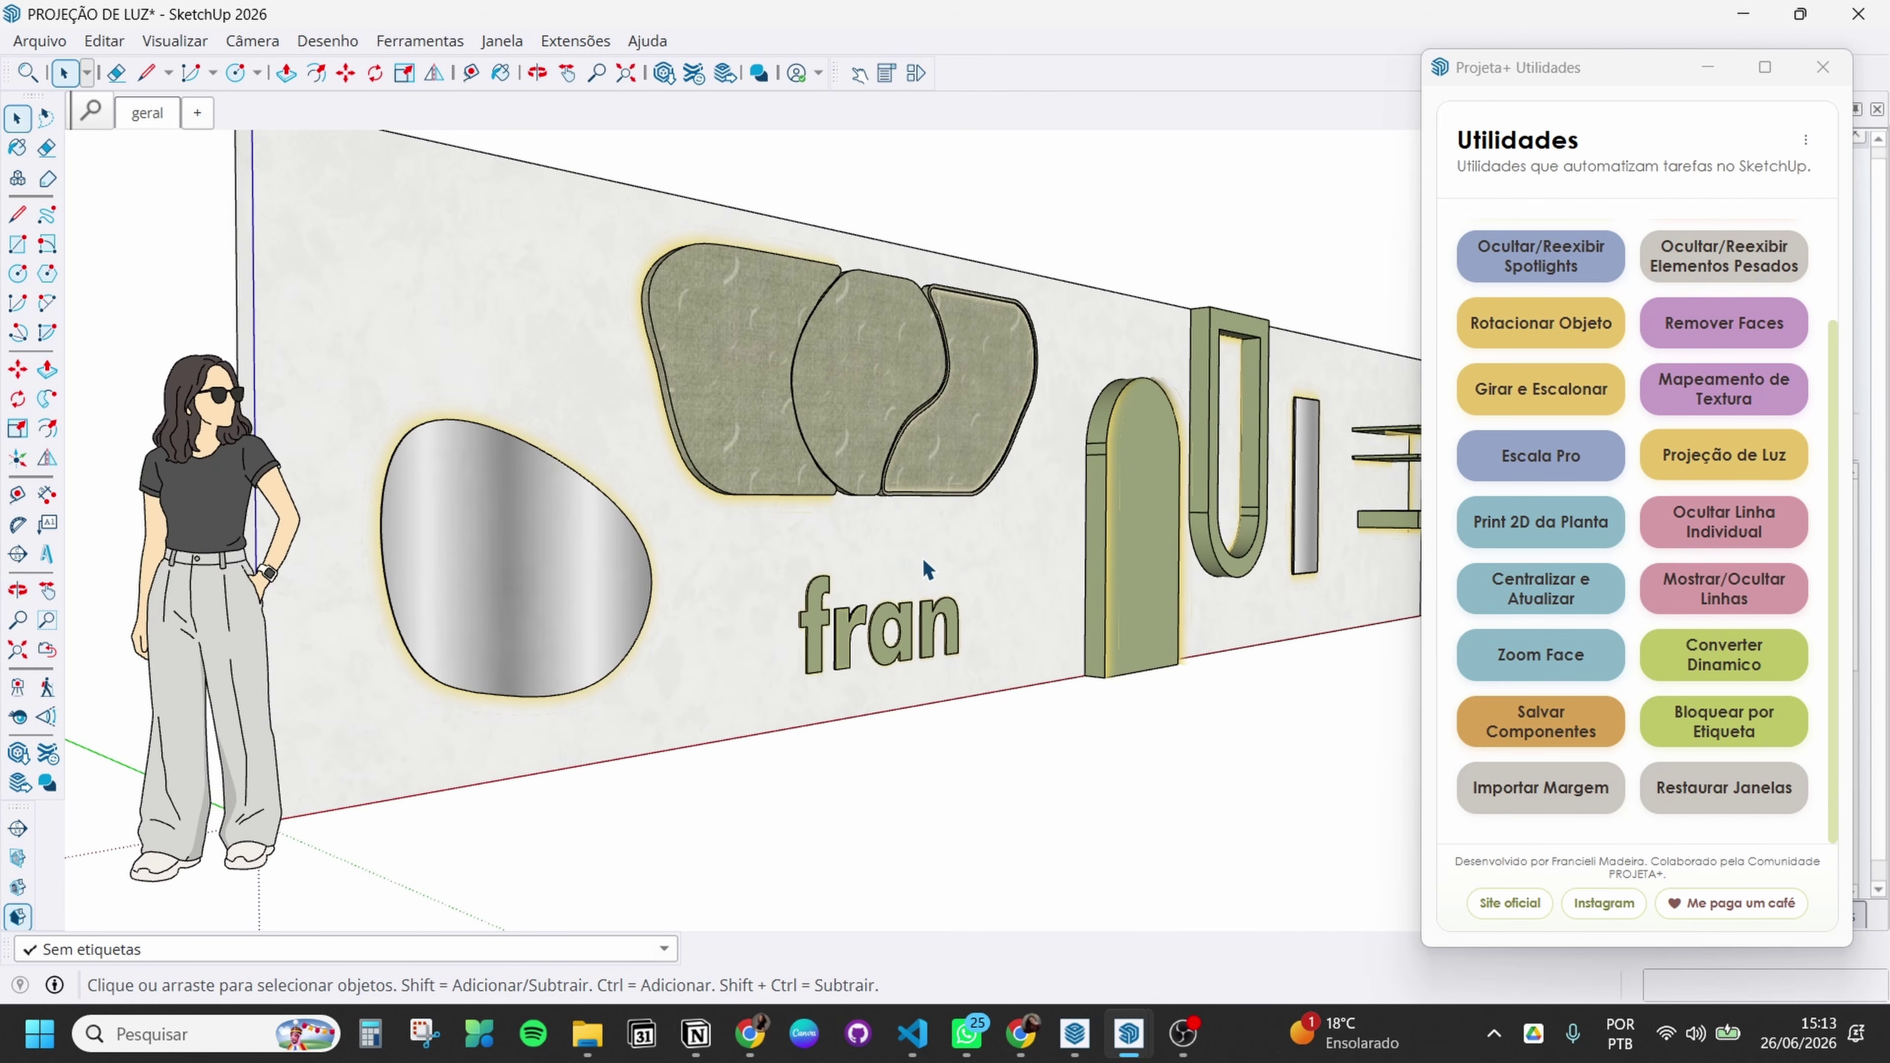
mouse_move(1020, 577)
middle_mouse_down()
mouse_move(1068, 584)
mouse_move(1034, 595)
middle_mouse_up()
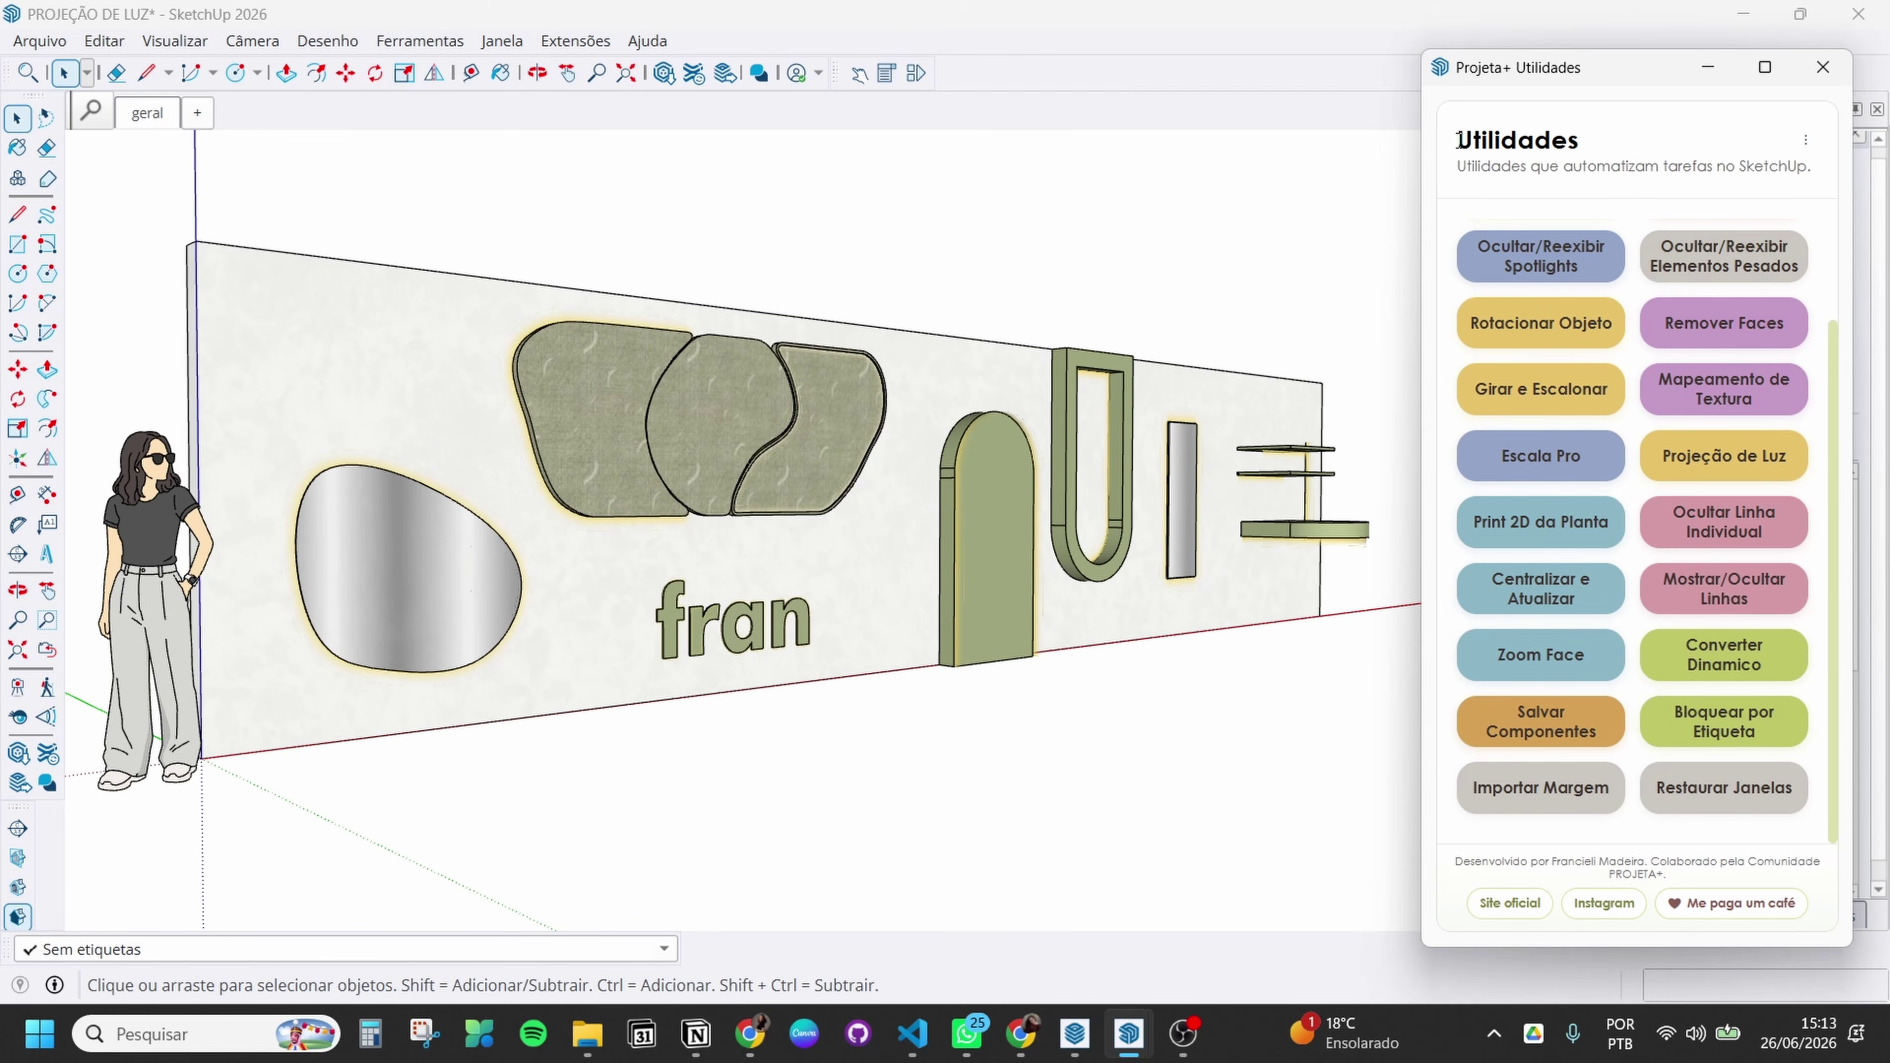
double_click(1511, 141)
left_click_drag(1608, 68, 1551, 57)
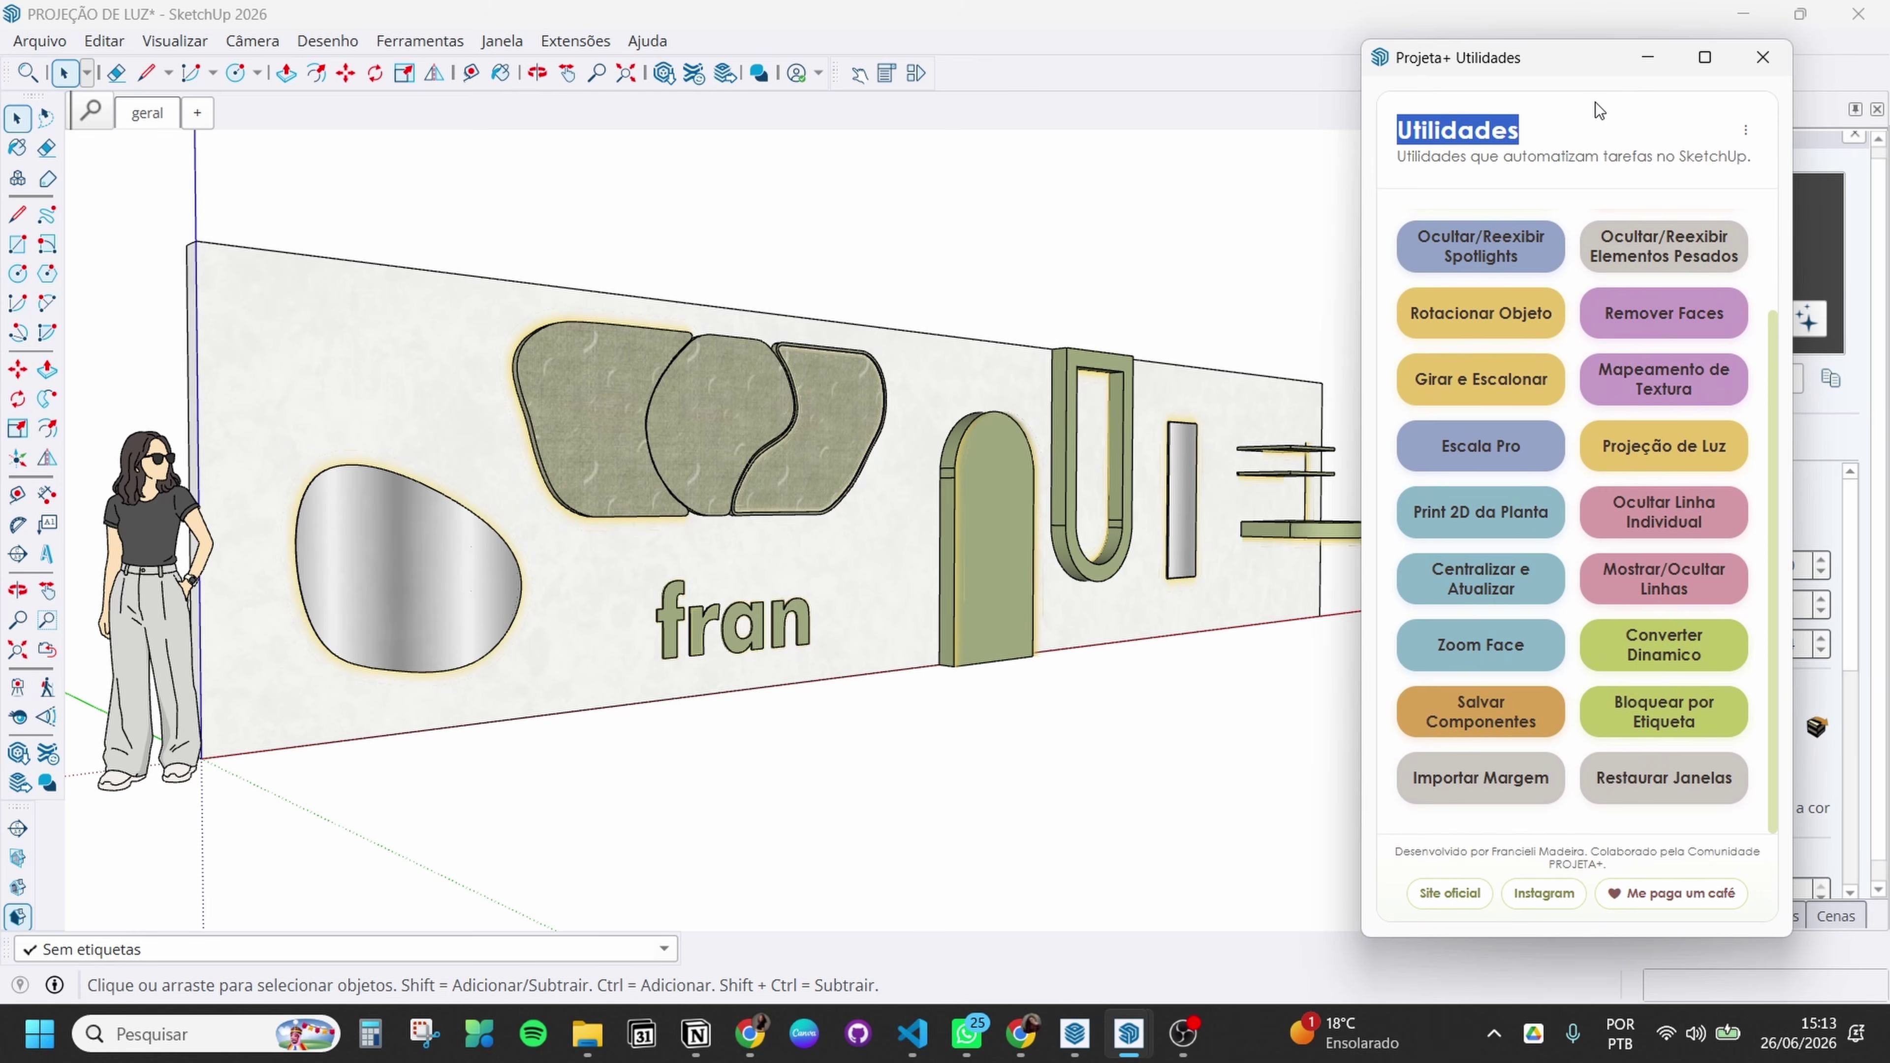
left_click_drag(1585, 59, 1595, 62)
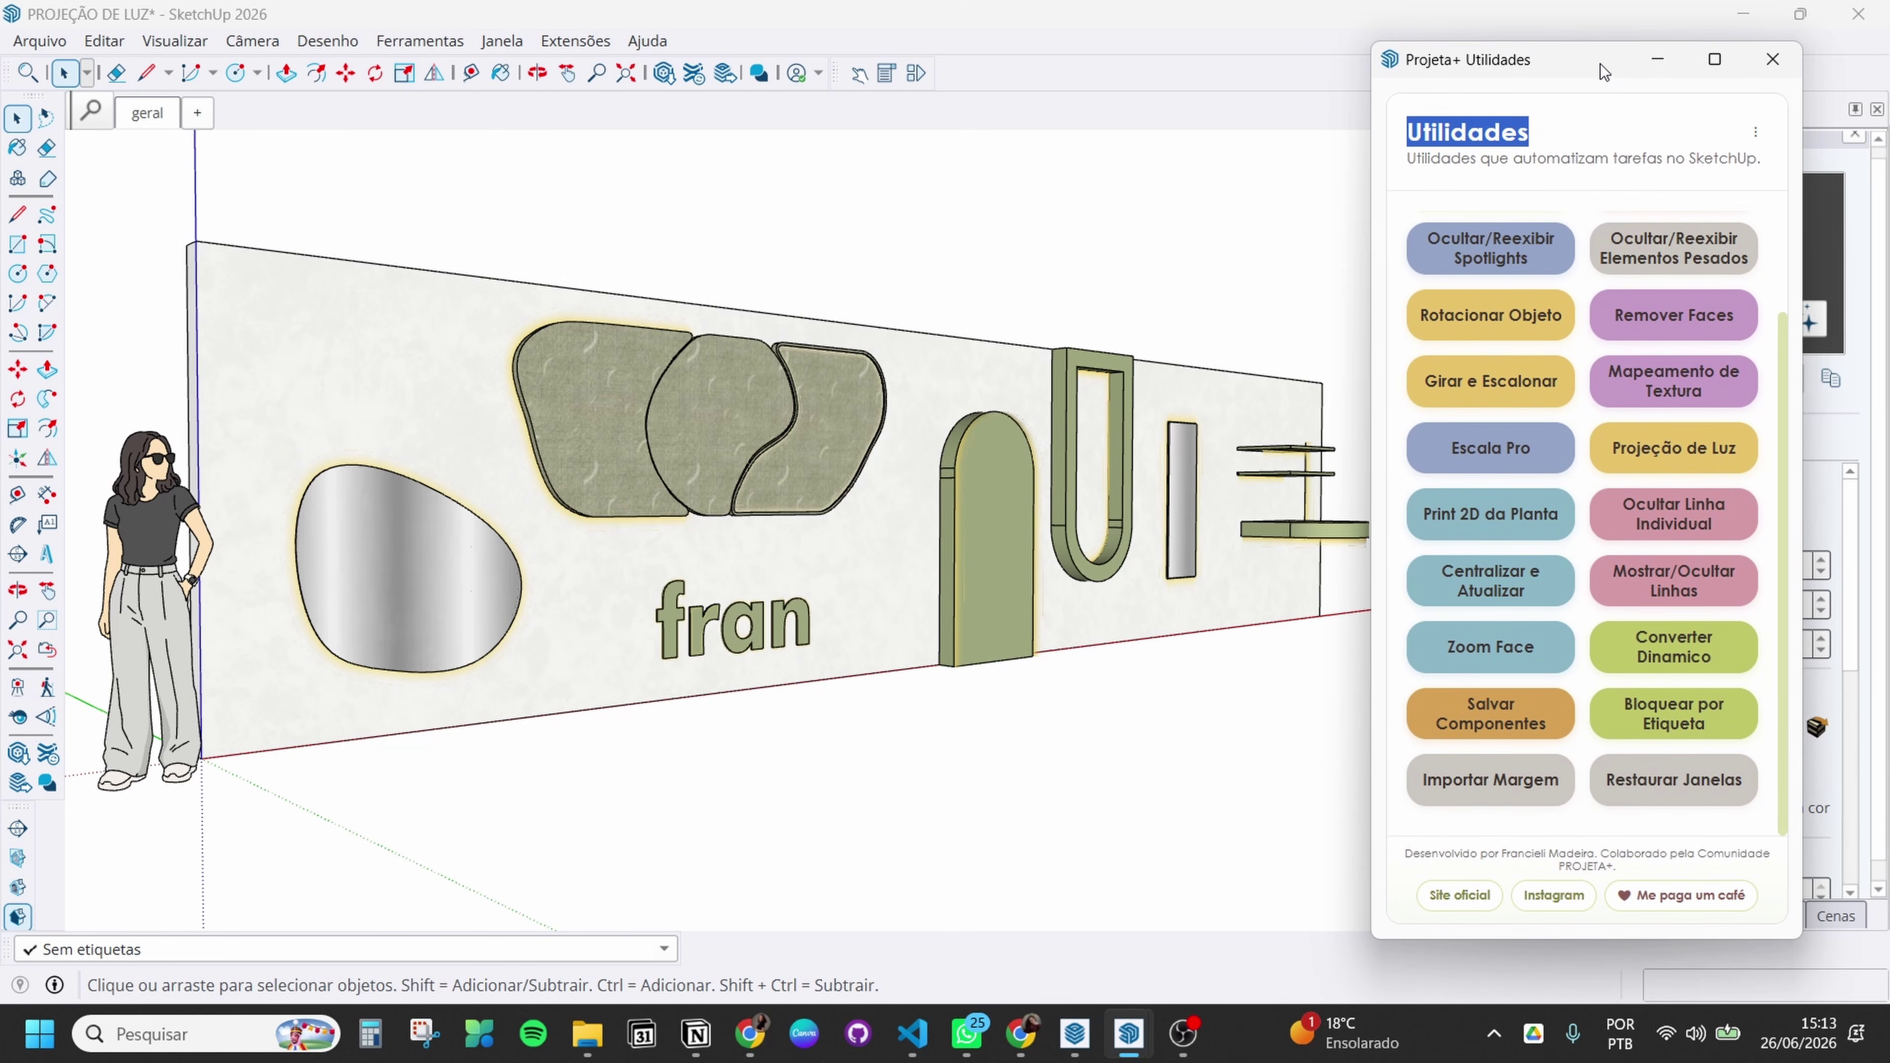
scroll(1352, 406, "down", 3)
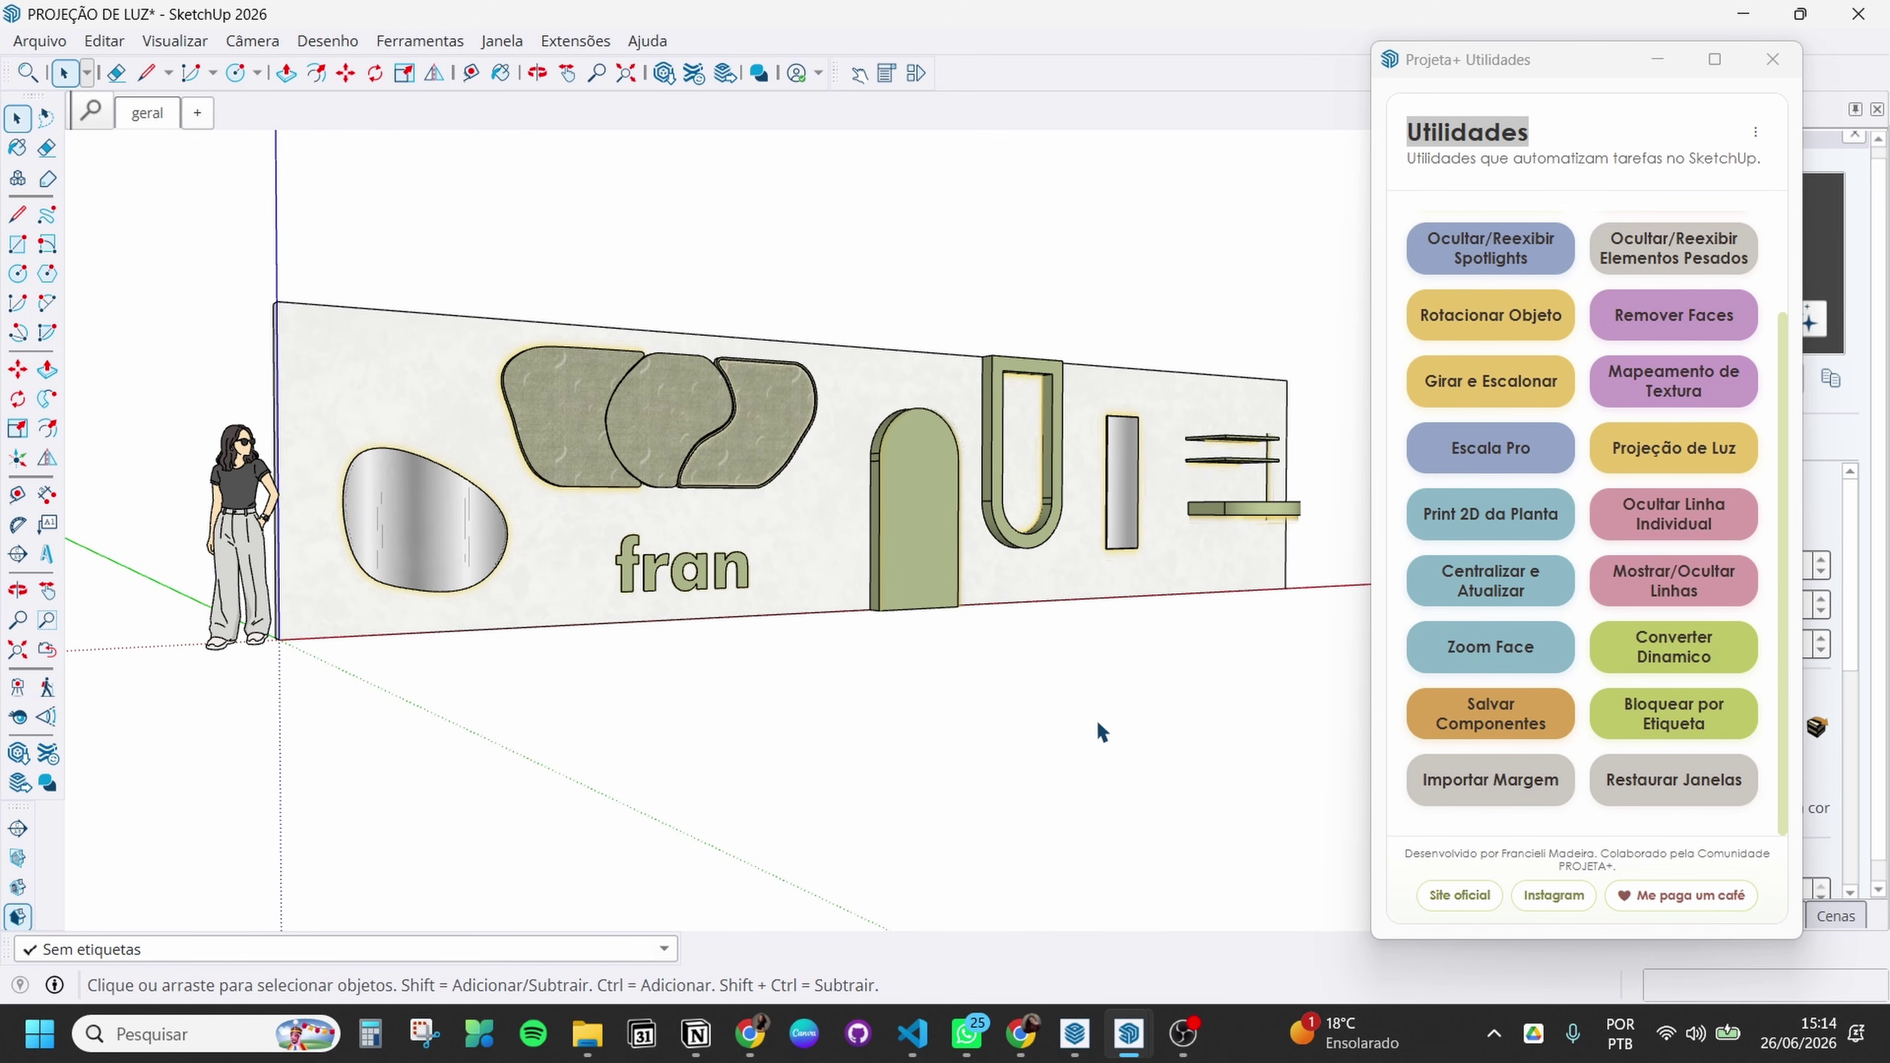
middle_click_drag(1061, 681, 1046, 663)
scroll(1005, 581, "up", 2)
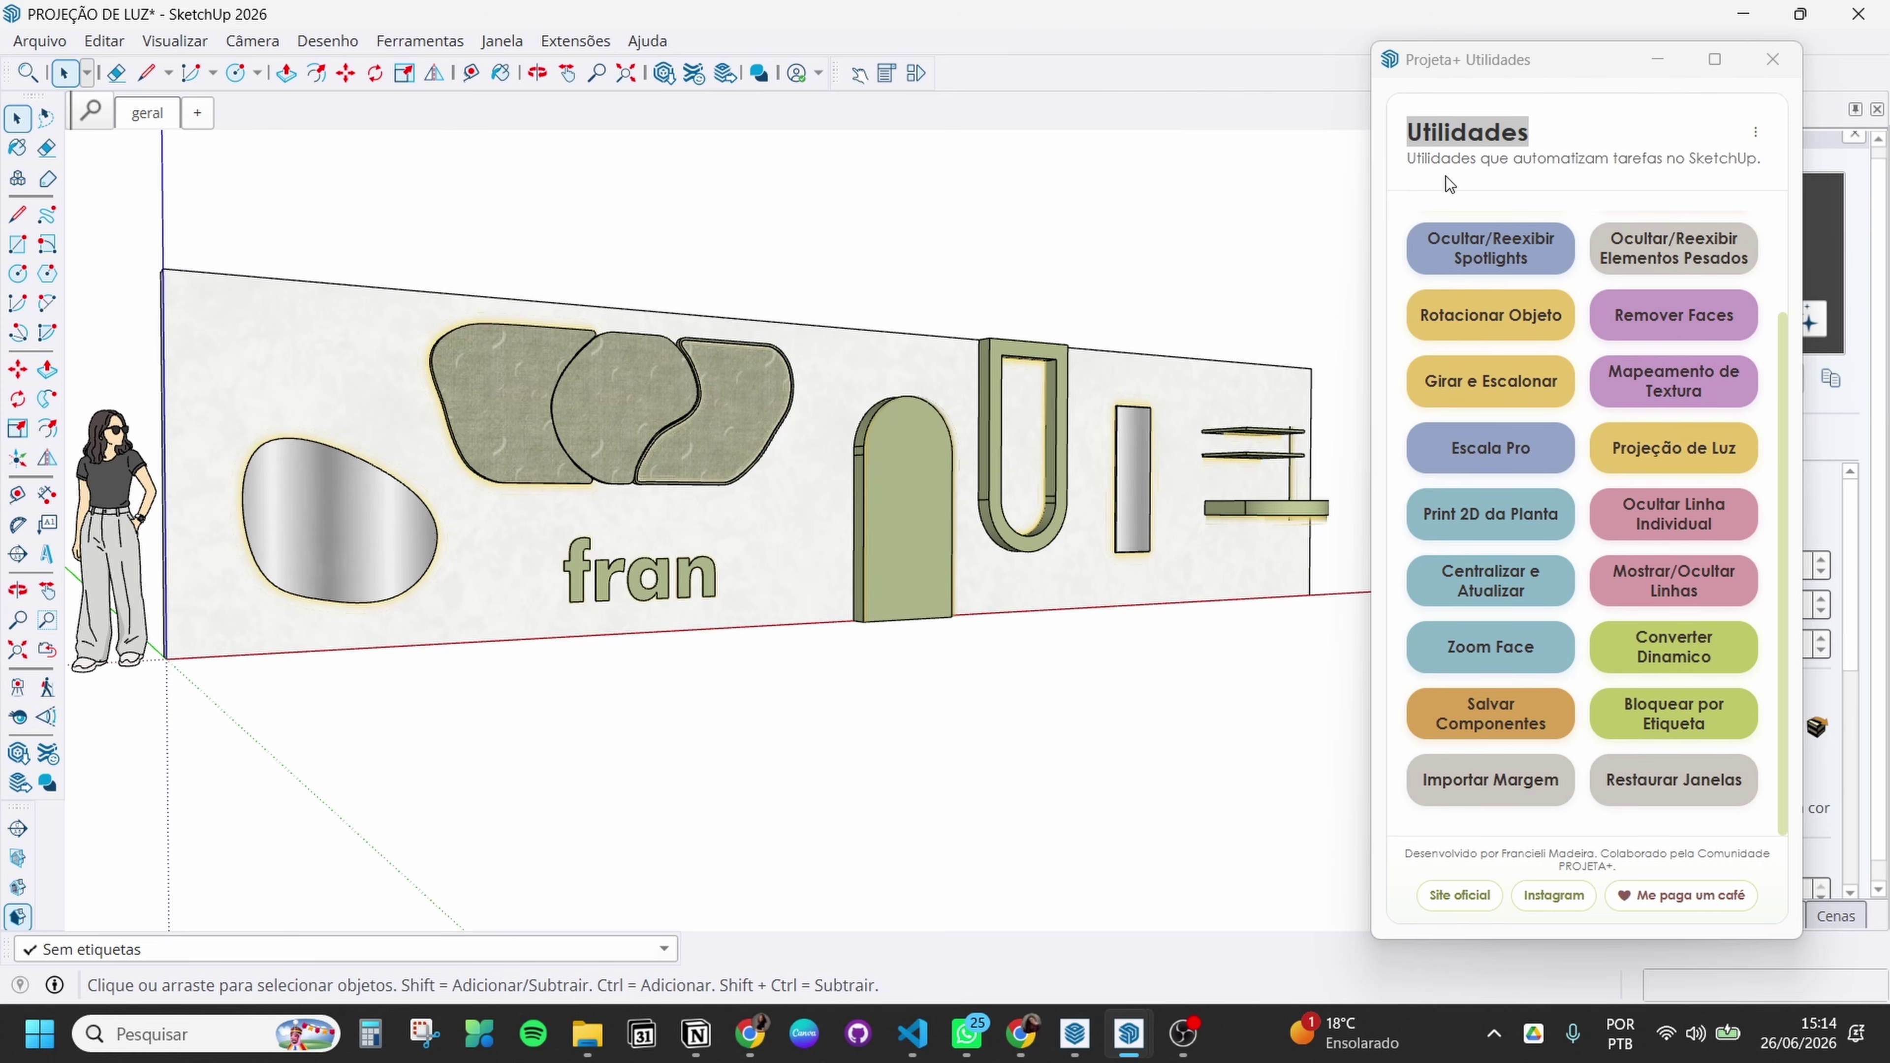
left_click(1452, 155)
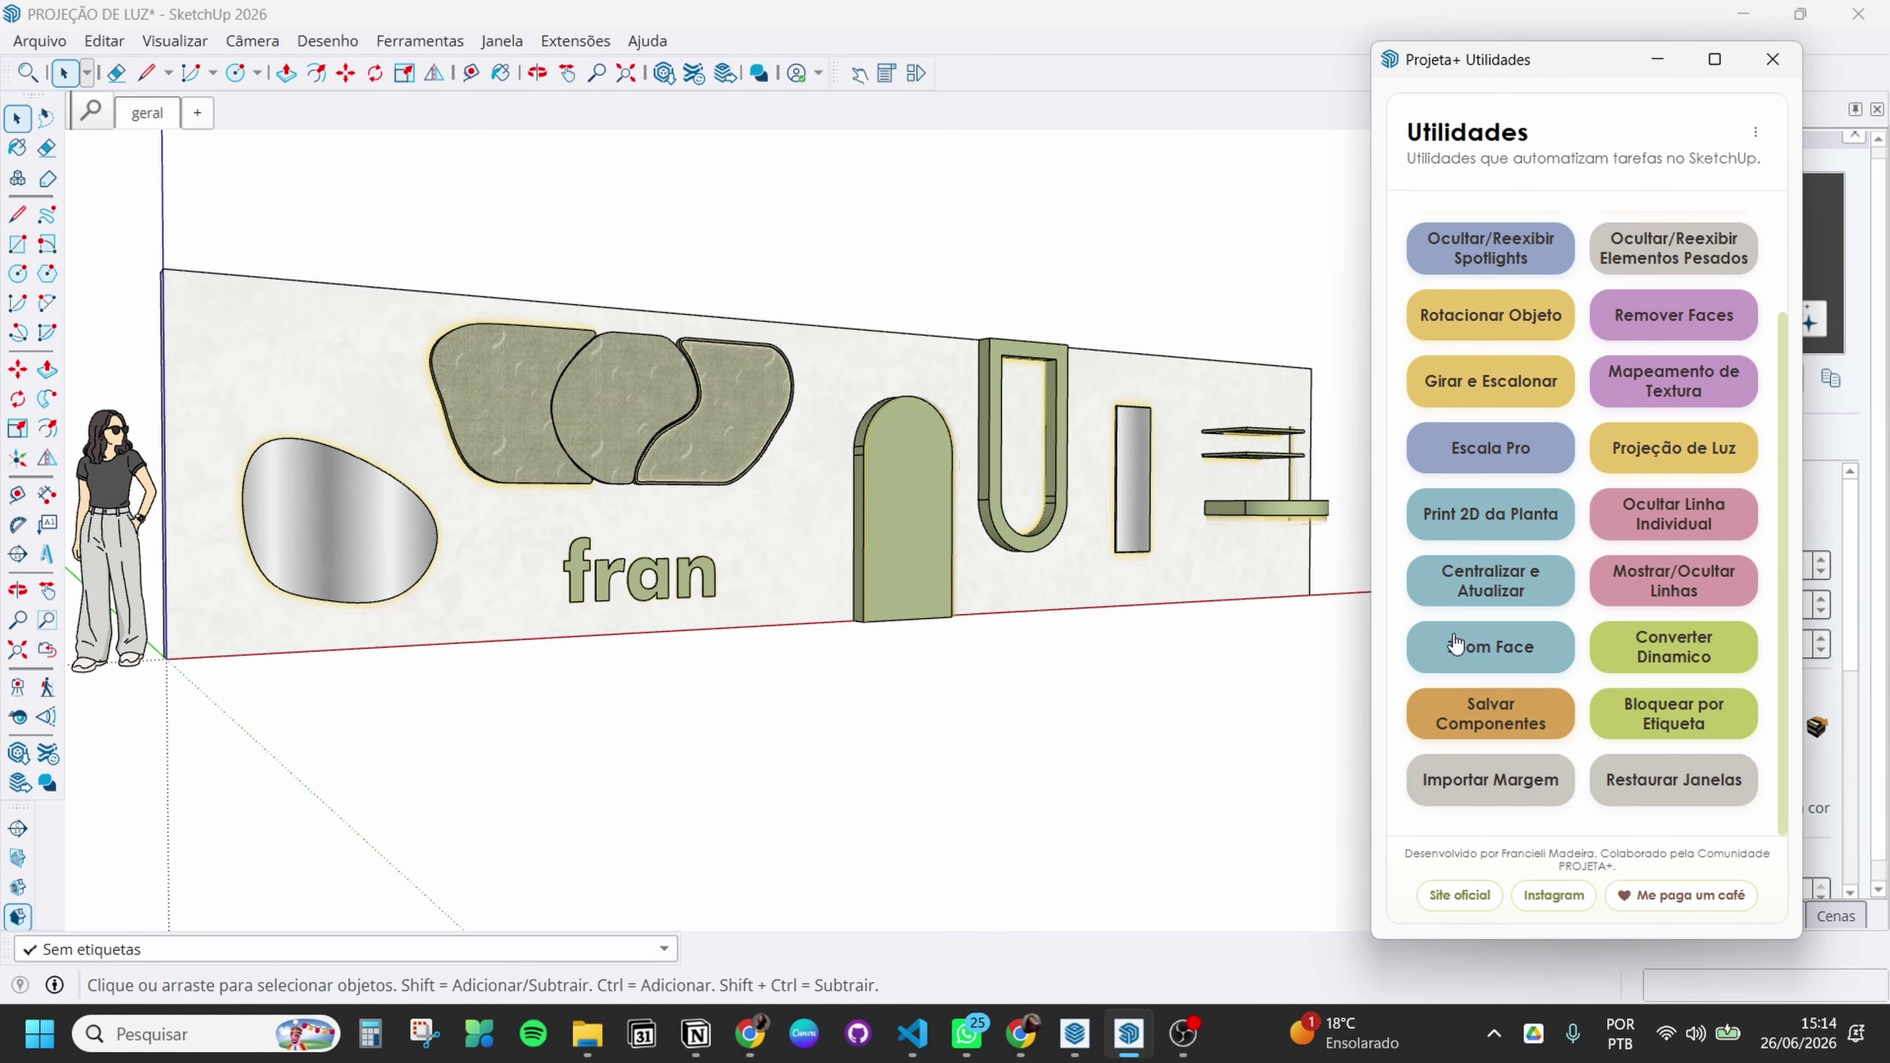